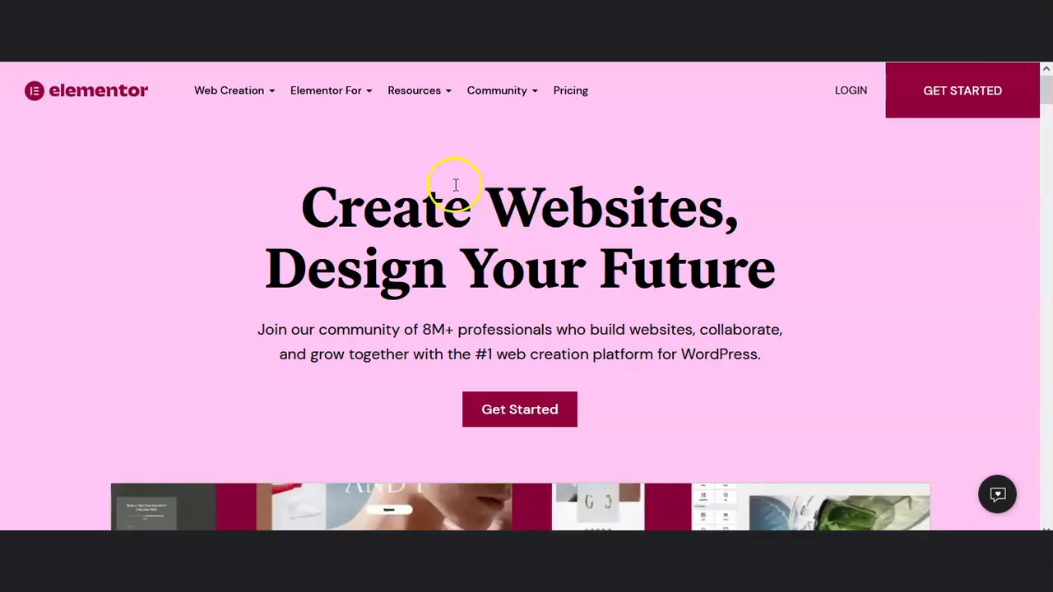
# Step: Scroll down the homepage from the 'Create Websites' hero to the live-editor demo video
pyautogui.scroll(-2, 485, 193)
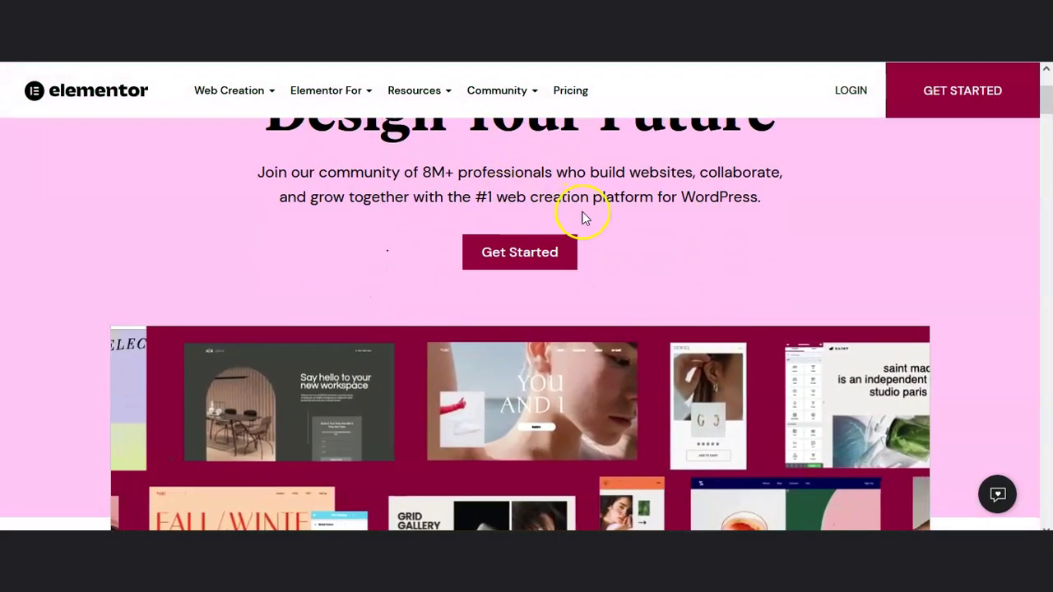
pyautogui.scroll(2, 584, 218)
pyautogui.scroll(1, 598, 218)
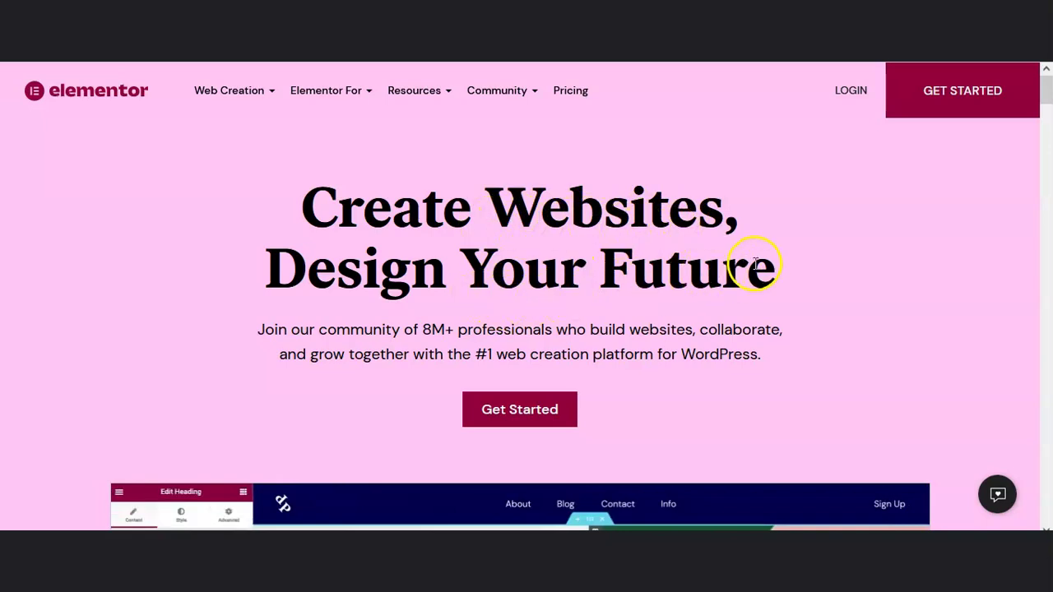
pyautogui.scroll(-2, 555, 296)
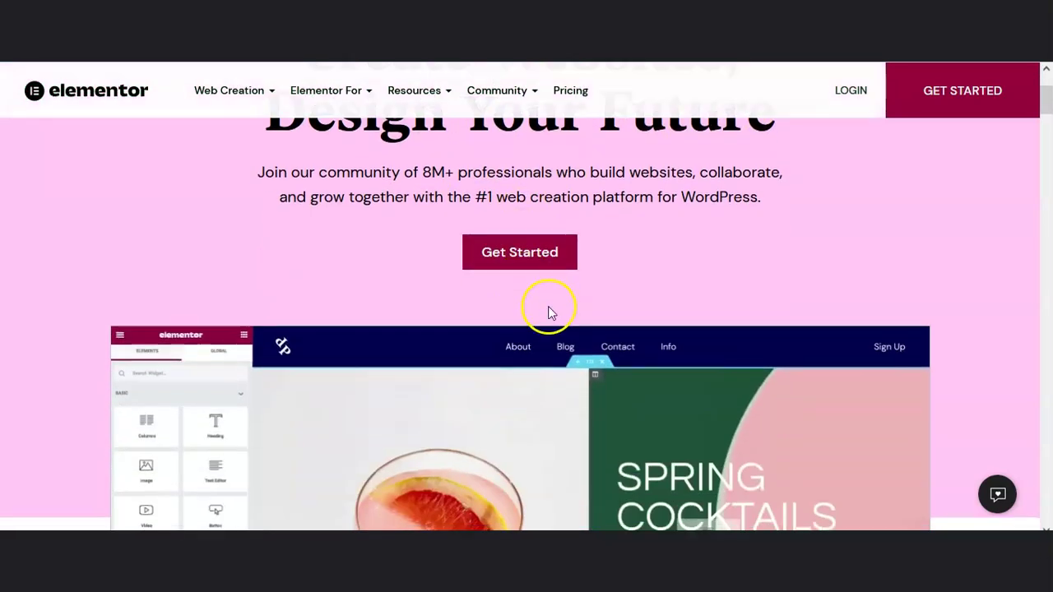
pyautogui.scroll(-3, 646, 275)
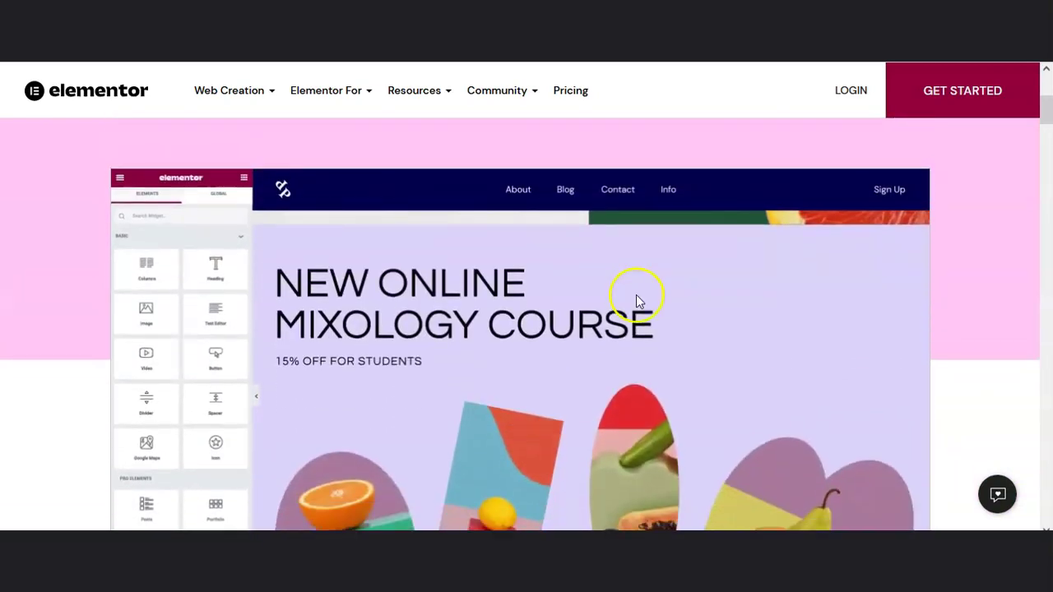
pyautogui.scroll(1, 635, 298)
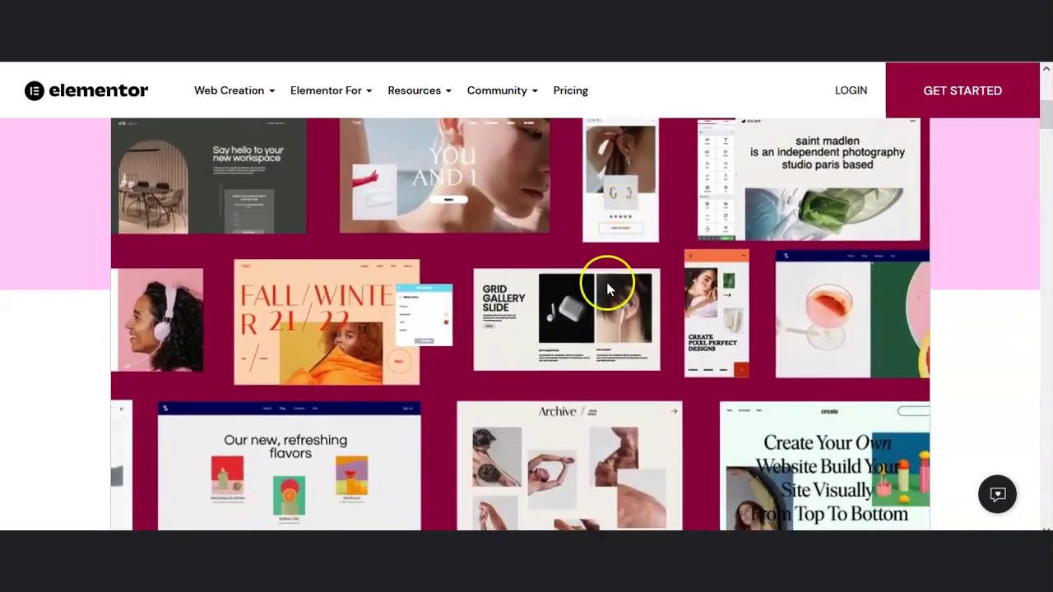
# Step: Scroll past the feature cards, 'One Platform, Unlimited Web Creations' and site categories to the red designer testimonial
pyautogui.scroll(-3, 608, 290)
pyautogui.scroll(-3, 610, 291)
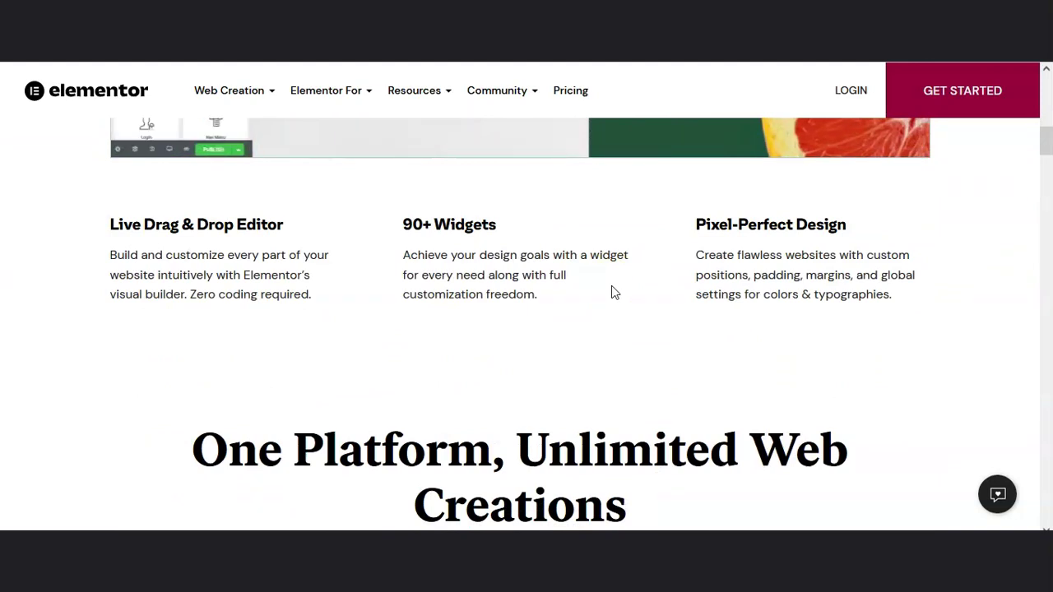
pyautogui.scroll(4, 612, 292)
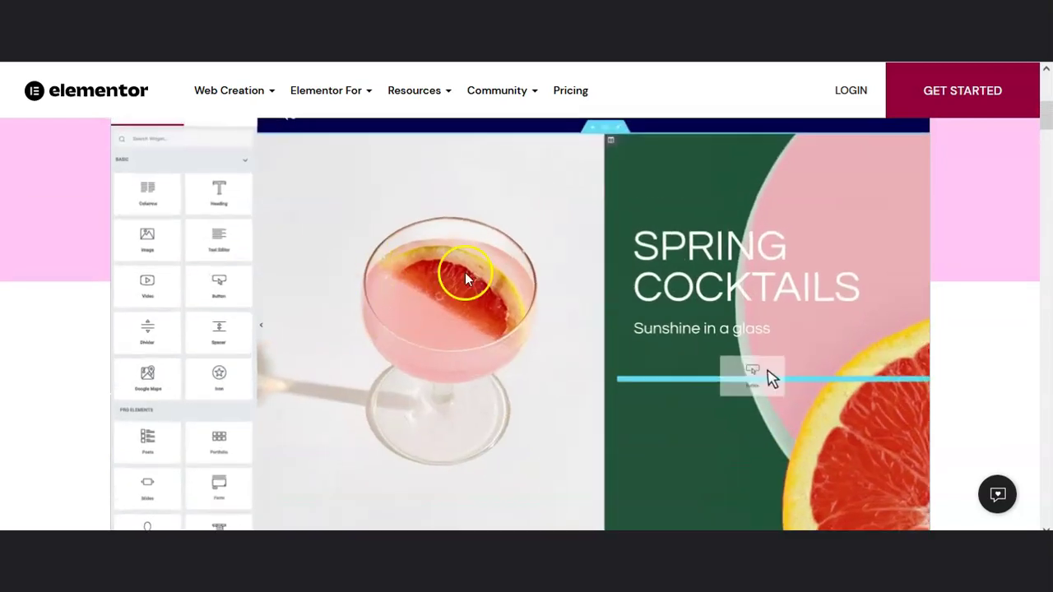
pyautogui.scroll(-10, 444, 301)
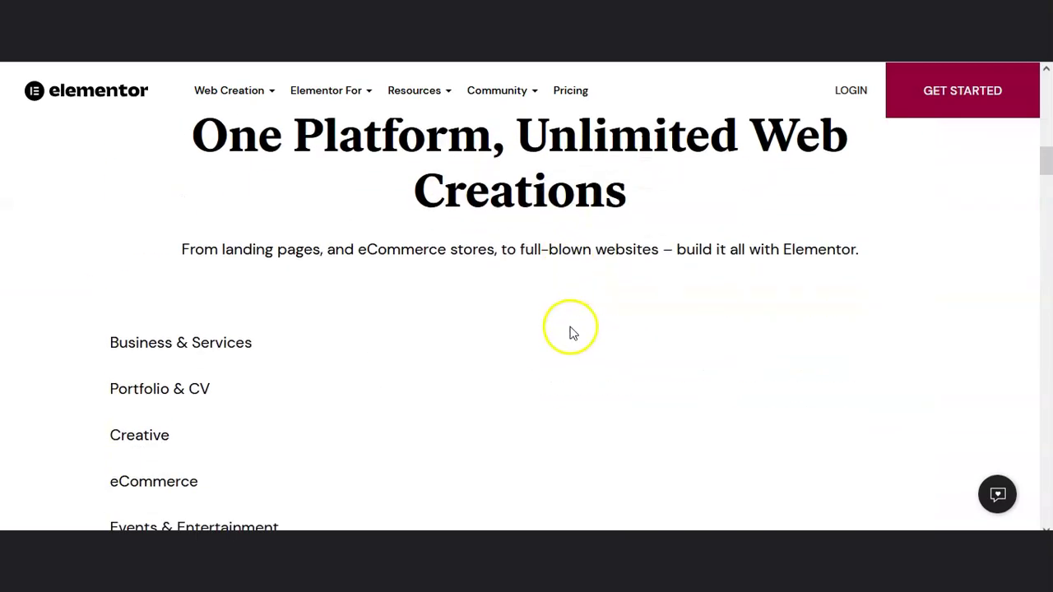
pyautogui.scroll(-3, 574, 326)
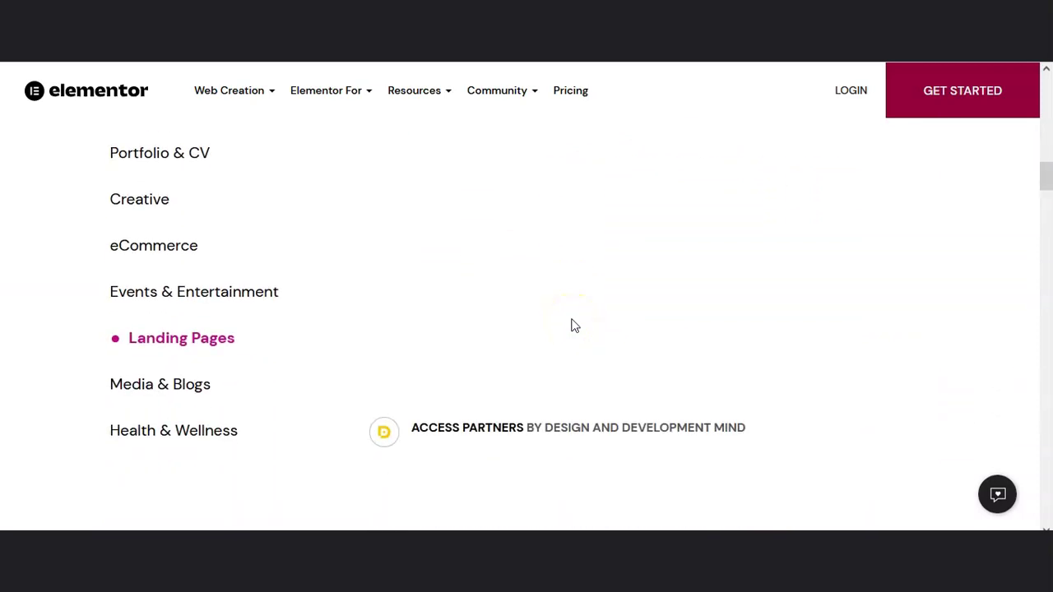
pyautogui.scroll(-6, 574, 322)
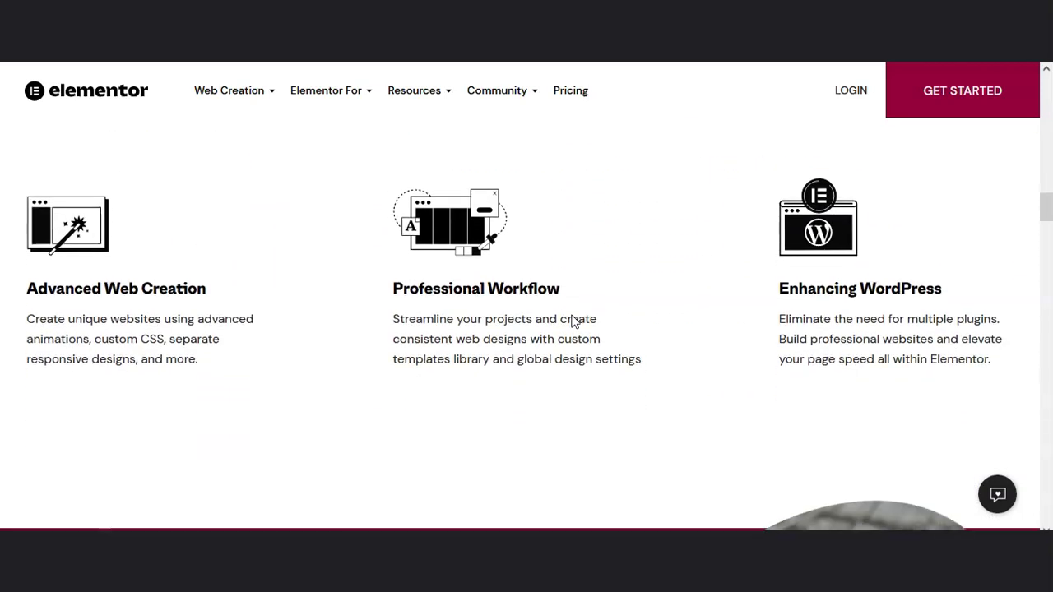
pyautogui.scroll(-3, 587, 313)
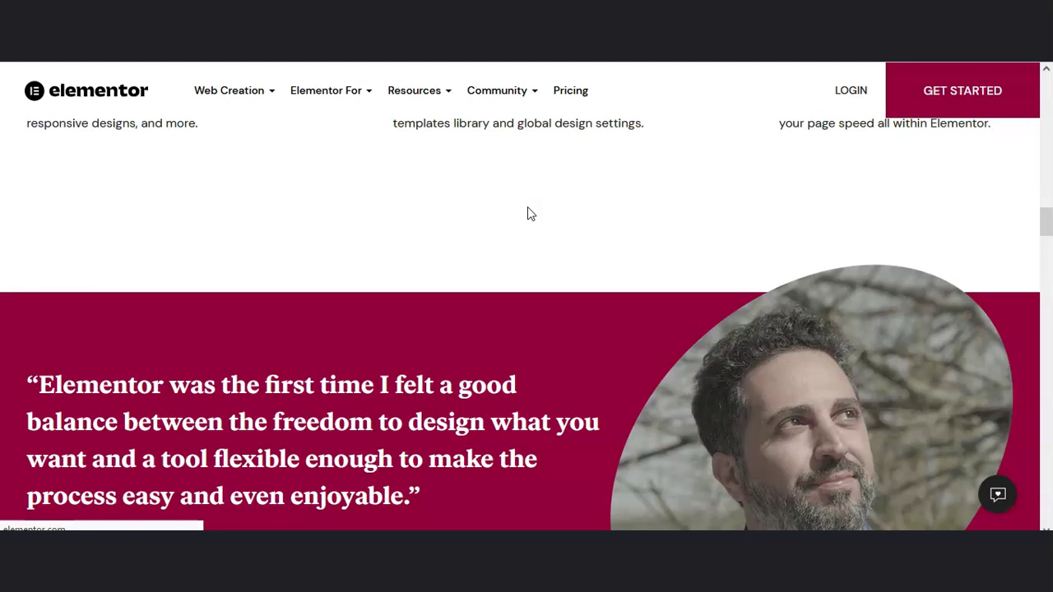
# Step: Skim the homepage's resources, community and experts sections down toward the footer
pyautogui.scroll(-10, 529, 212)
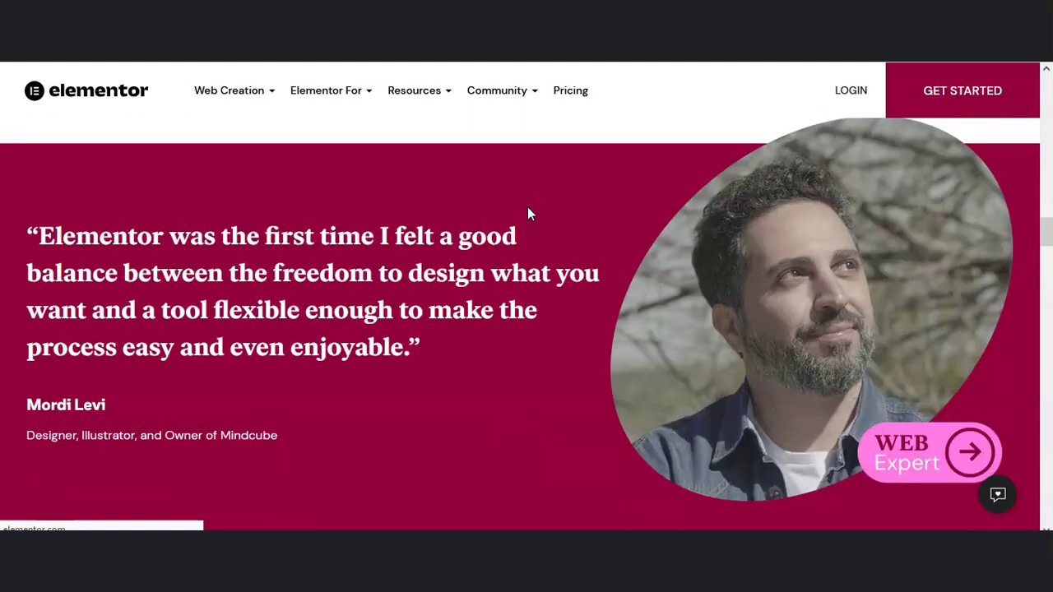
pyautogui.scroll(2, 529, 212)
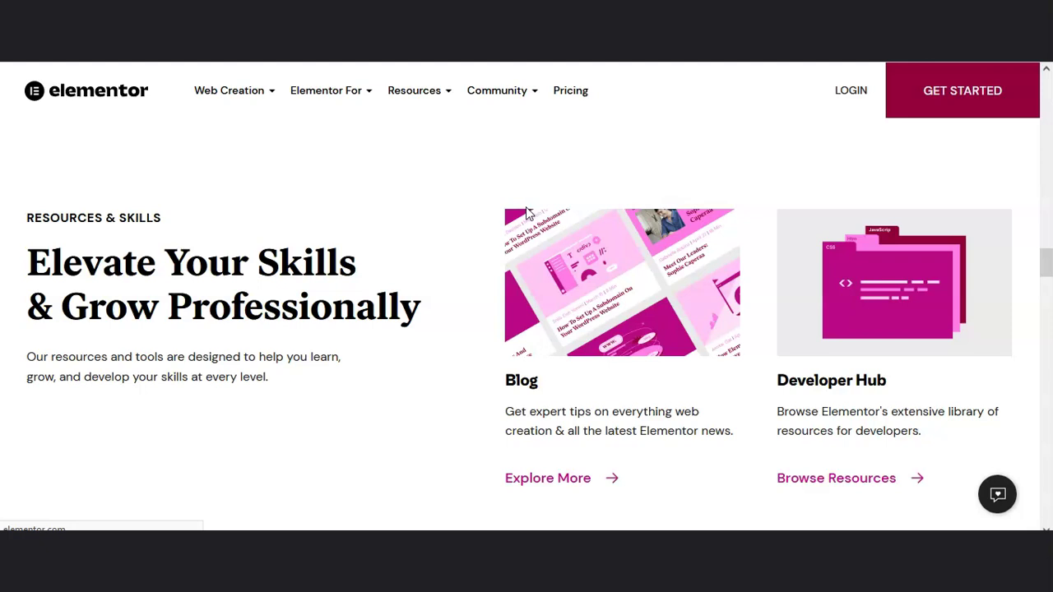
pyautogui.scroll(-6, 527, 212)
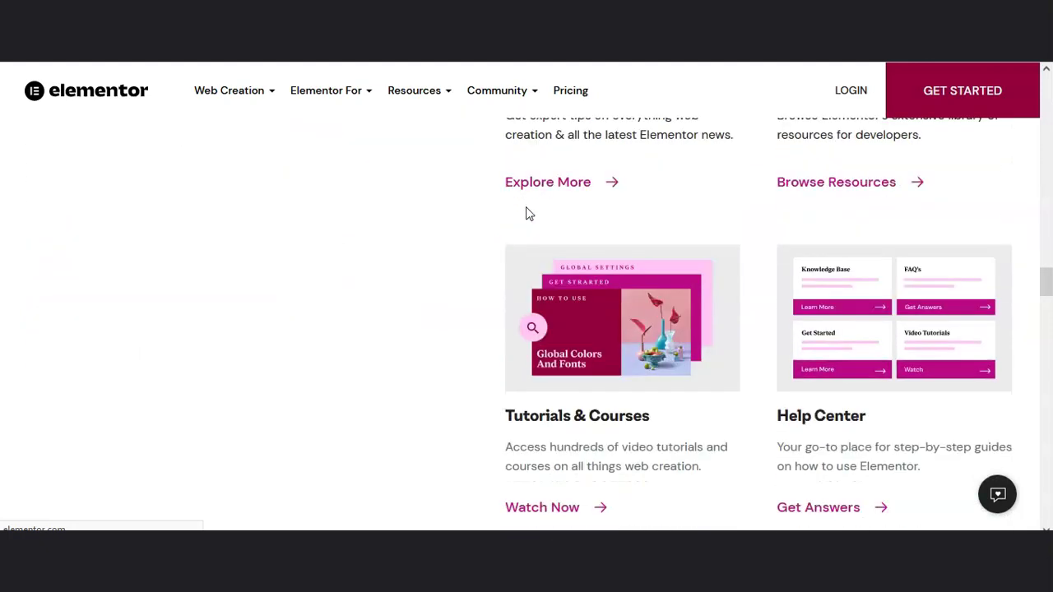
pyautogui.scroll(-5, 543, 229)
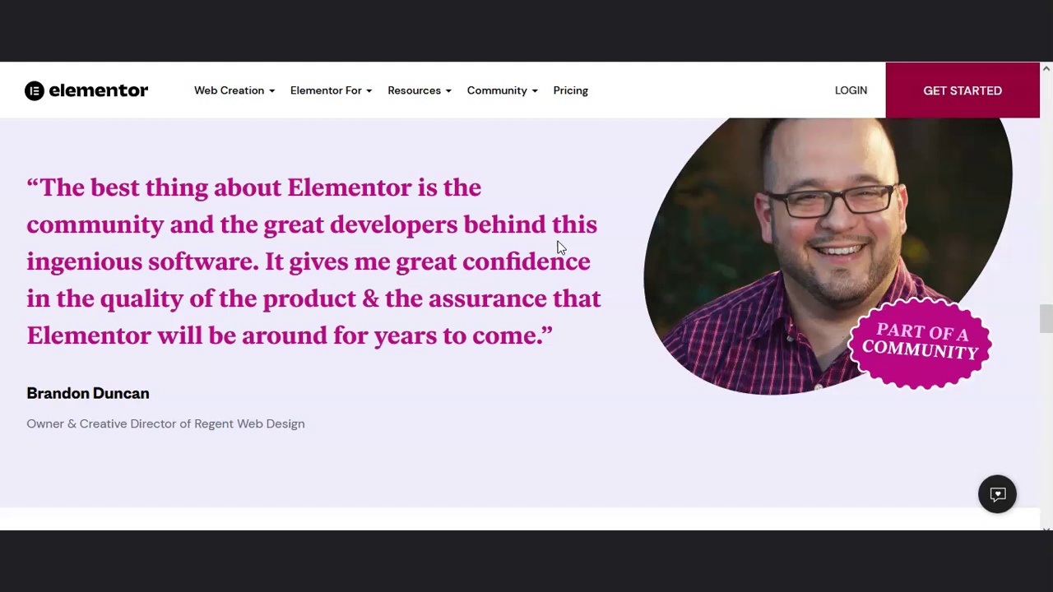
pyautogui.click(549, 245)
pyautogui.click(551, 249)
pyautogui.scroll(-5, 549, 263)
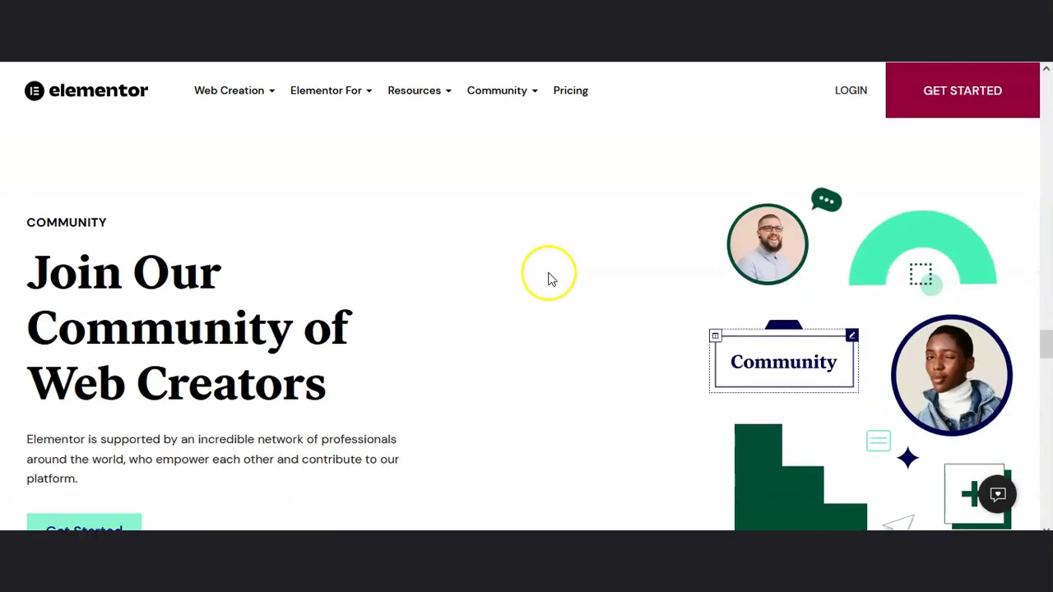
pyautogui.scroll(-1, 551, 280)
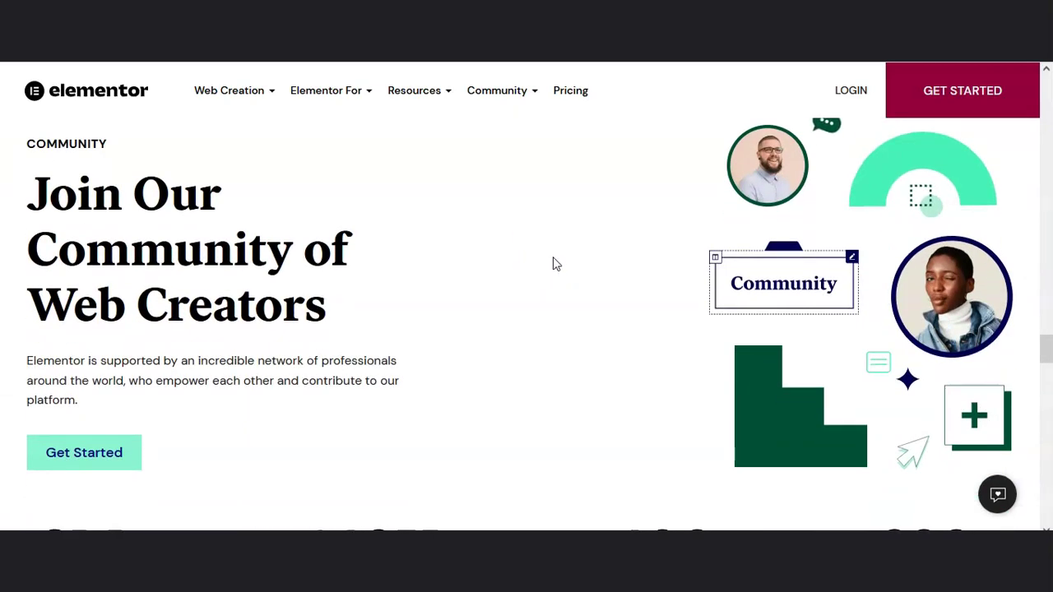
pyautogui.scroll(-5, 555, 263)
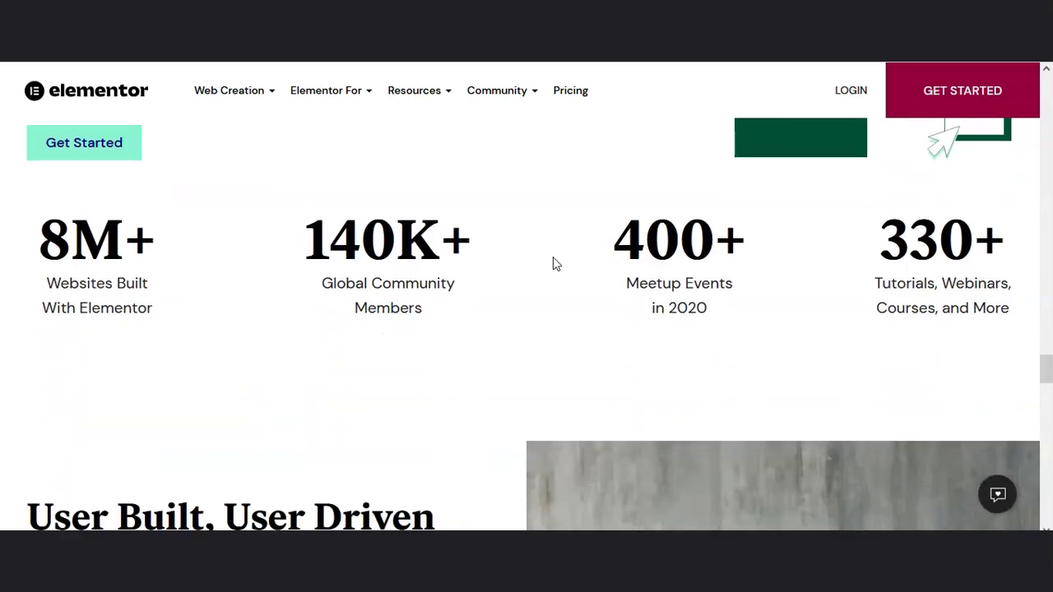
pyautogui.scroll(-6, 555, 263)
# Step: Reach the footer, scroll back up and go to the Elementor Pricing page
pyautogui.click(576, 282)
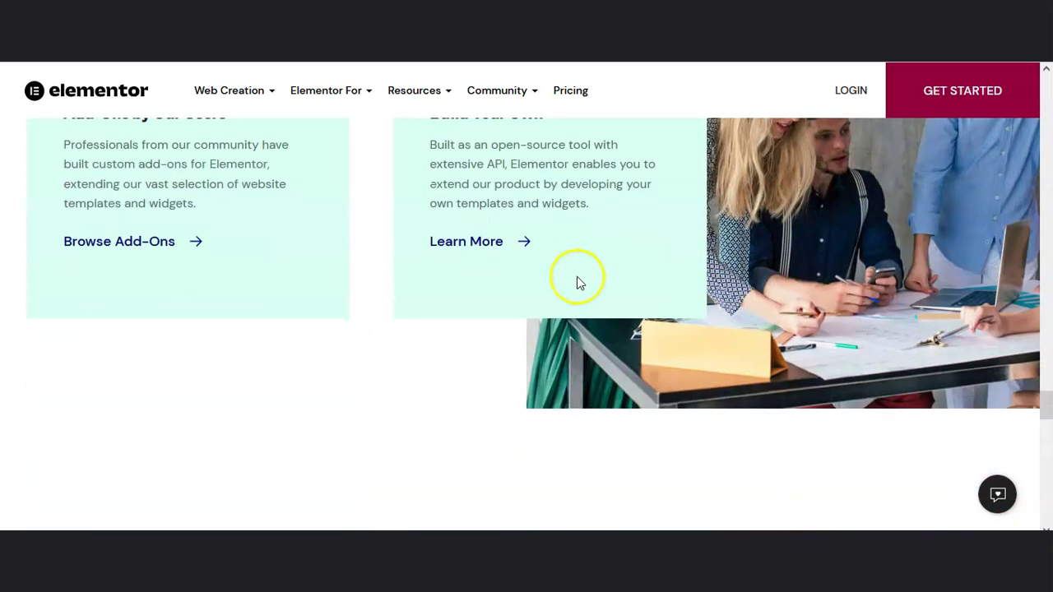
pyautogui.scroll(-3, 576, 282)
pyautogui.scroll(-4, 578, 284)
pyautogui.scroll(2, 581, 277)
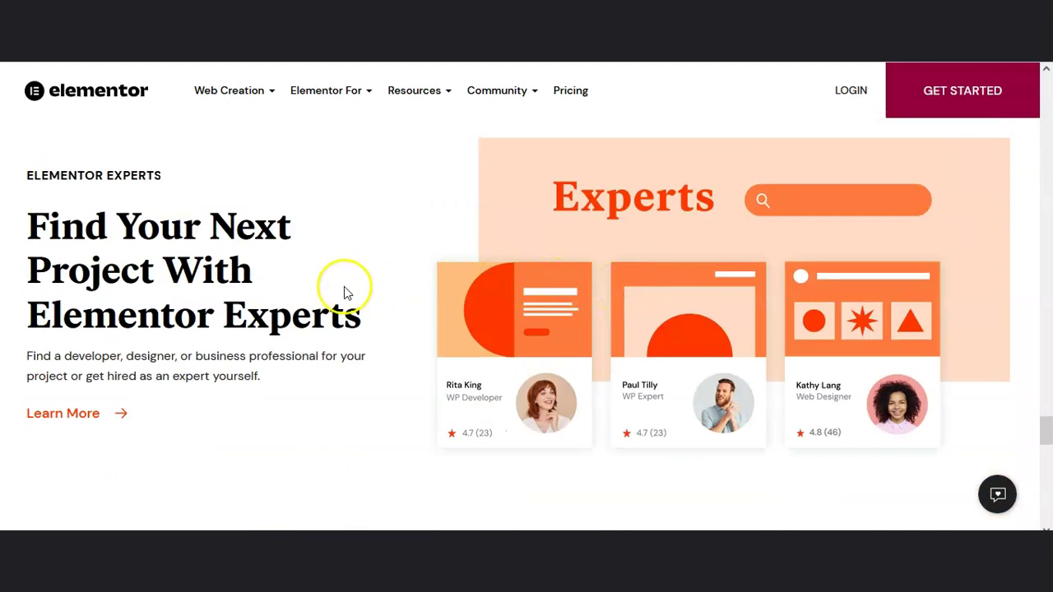
pyautogui.scroll(-9, 709, 298)
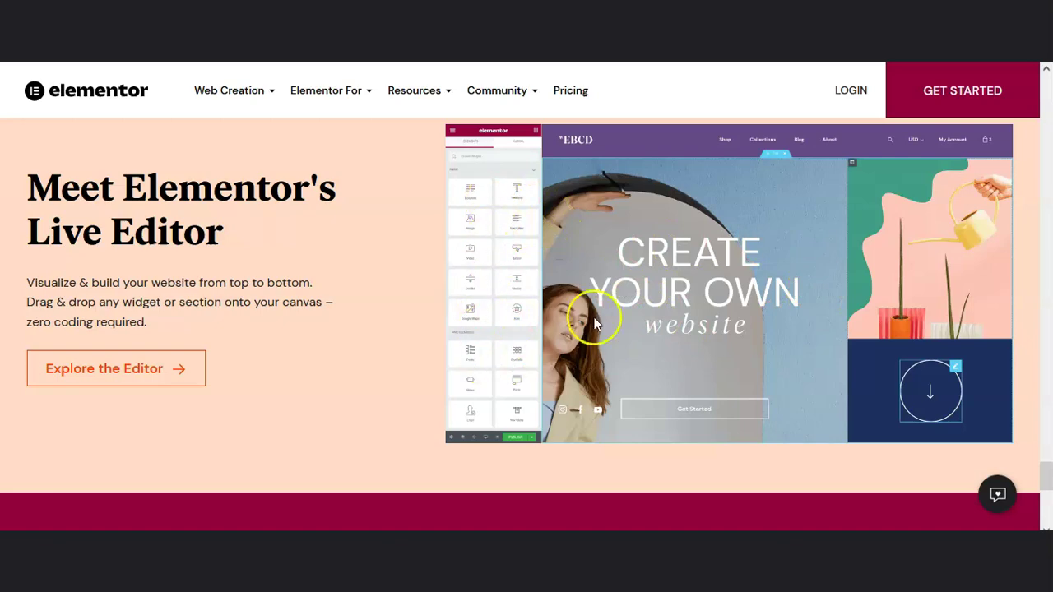
pyautogui.scroll(-6, 814, 304)
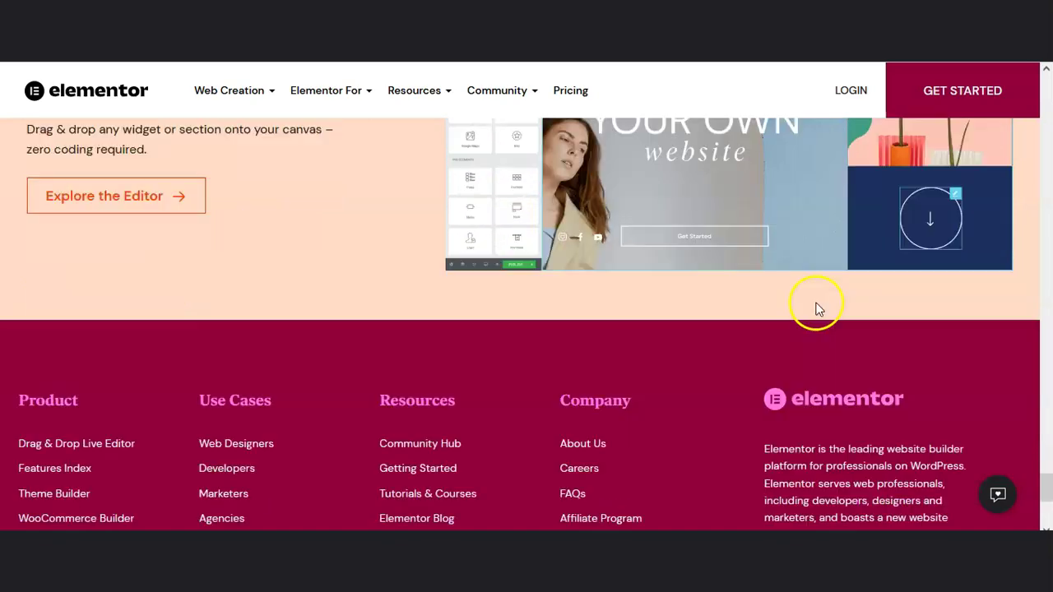
pyautogui.scroll(14, 784, 296)
pyautogui.click(566, 88)
# Step: Scroll to the pricing cards and select the Essential plan's US$49 / year price
pyautogui.scroll(-3, 573, 247)
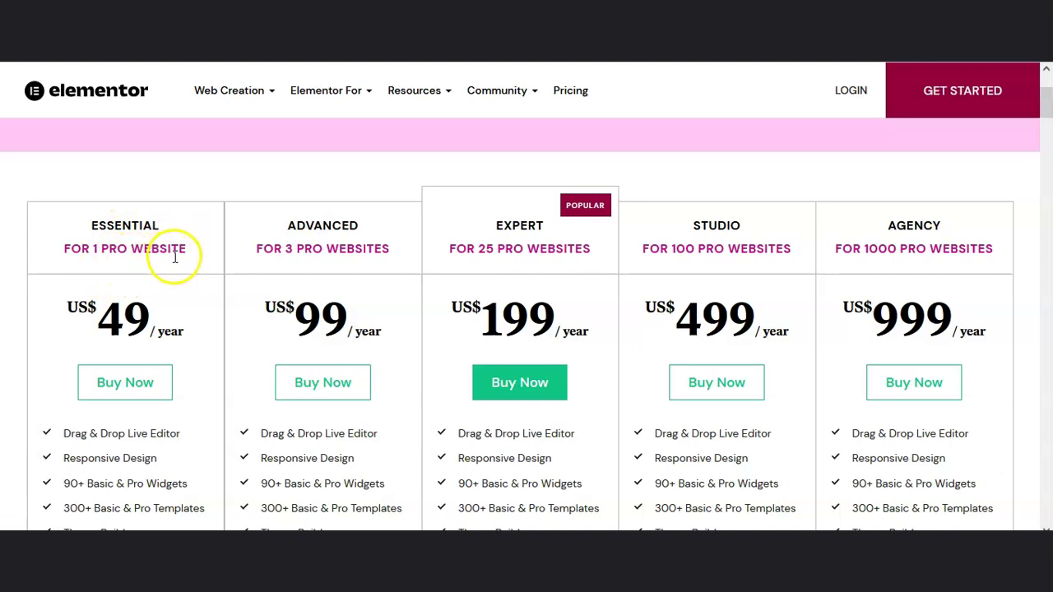
pyautogui.scroll(-1, 138, 284)
pyautogui.doubleClick(121, 240)
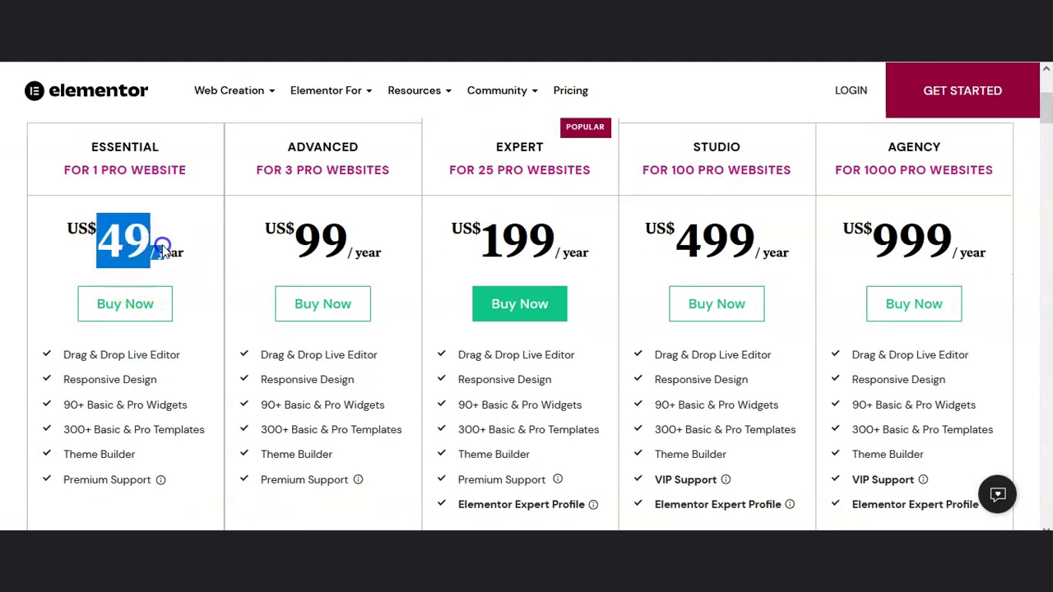
pyautogui.moveTo(191, 269); pyautogui.dragTo(194, 266)
# Step: Highlight the Agency US$999, Studio US$499 and Expert US$199 yearly prices on the plan cards
pyautogui.scroll(1, 193, 267)
pyautogui.scroll(-1, 192, 268)
pyautogui.moveTo(476, 575)
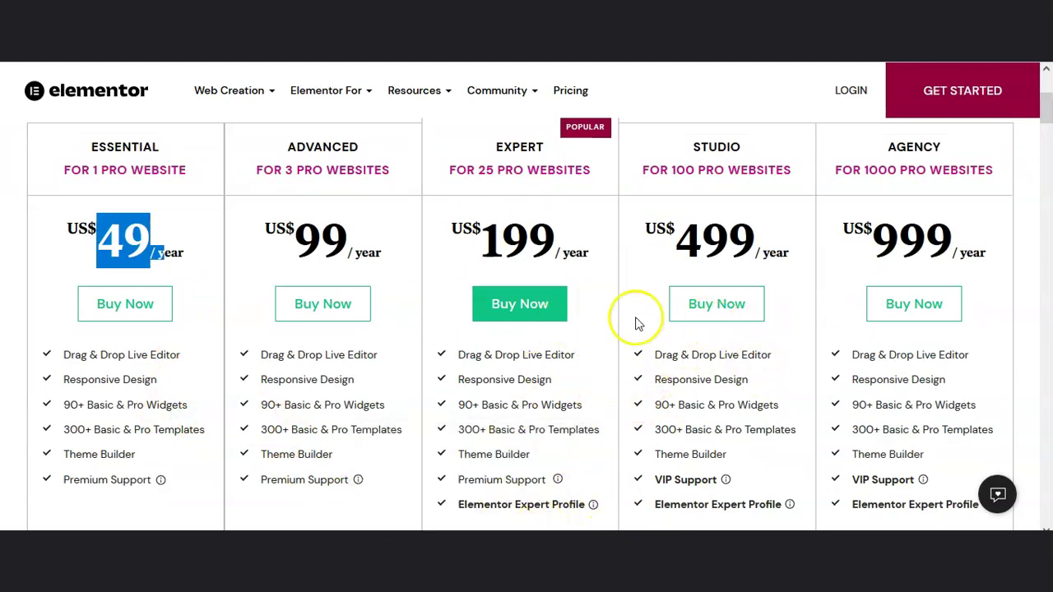
pyautogui.scroll(1, 909, 274)
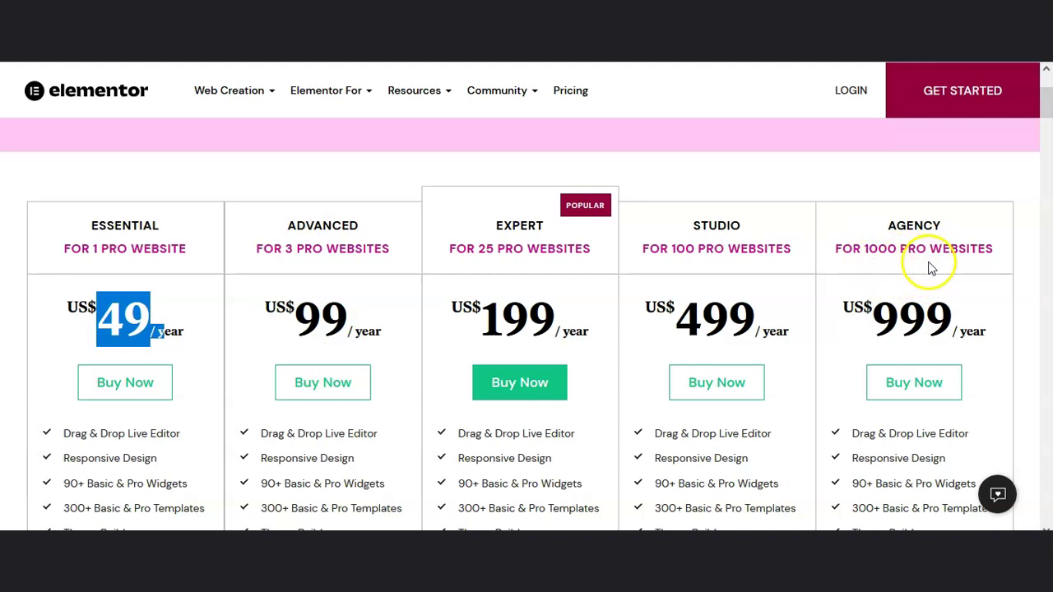
pyautogui.moveTo(874, 318); pyautogui.dragTo(951, 321)
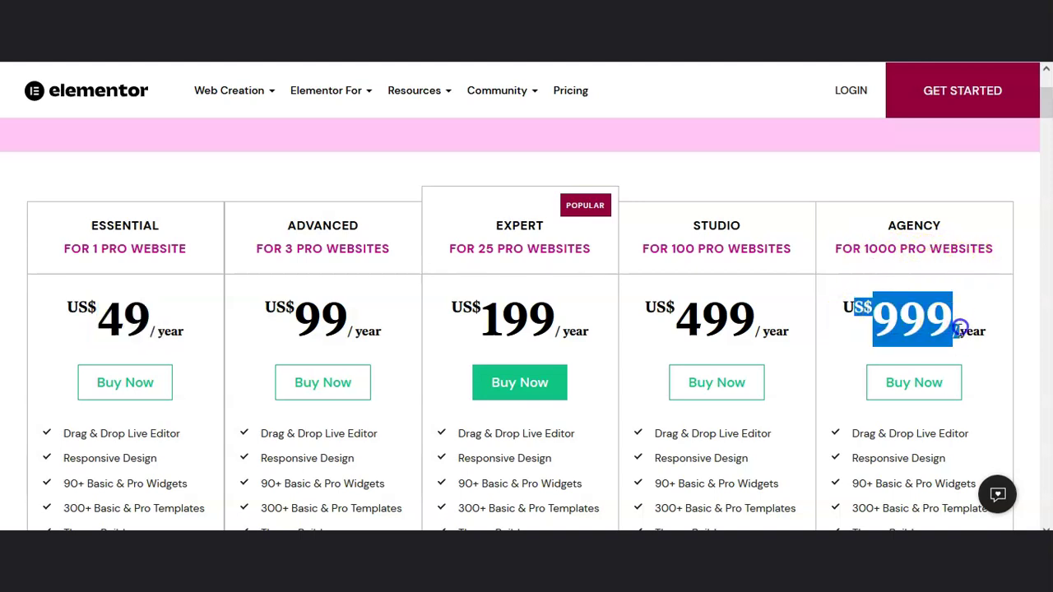
pyautogui.moveTo(653, 321); pyautogui.dragTo(785, 317)
pyautogui.moveTo(451, 307); pyautogui.dragTo(587, 324)
# Step: Highlight the Studio plan's US$499 / year price again, then return to the 'Find The Right Plan For You' header
pyautogui.scroll(-1, 553, 294)
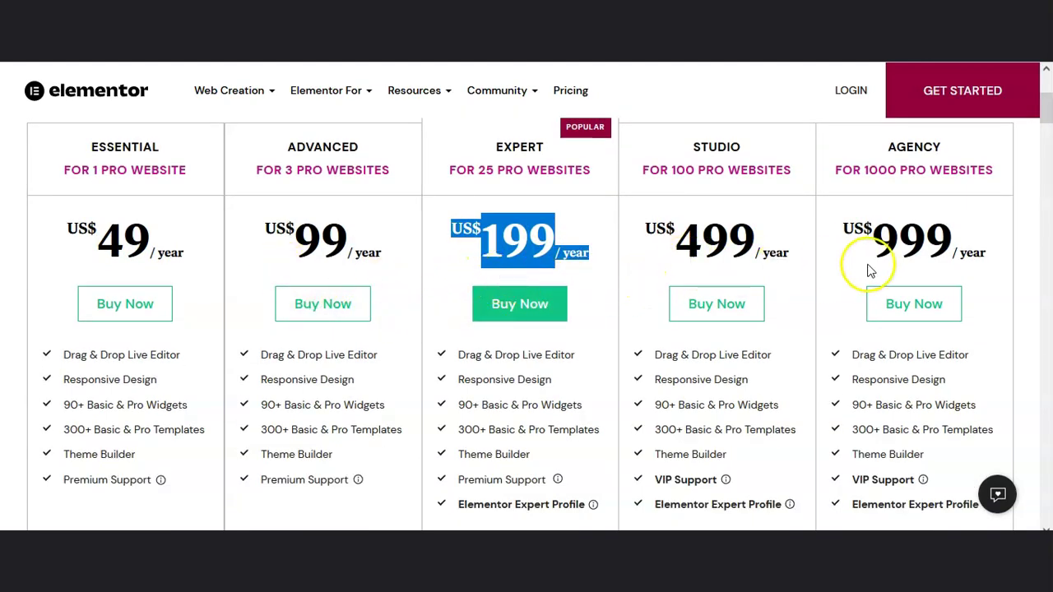
pyautogui.moveTo(645, 224); pyautogui.dragTo(804, 257)
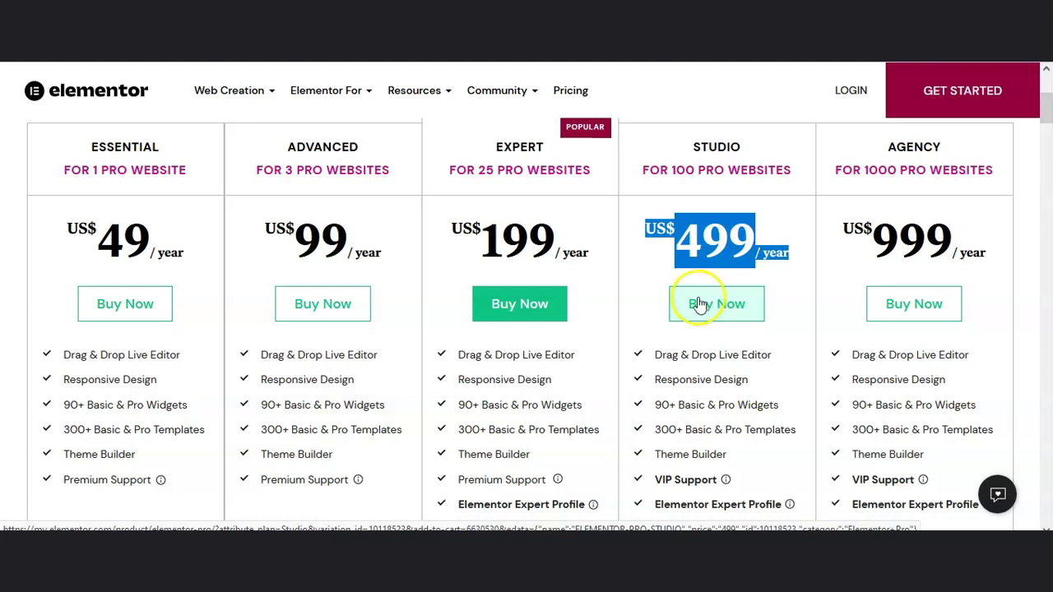
pyautogui.scroll(3, 699, 301)
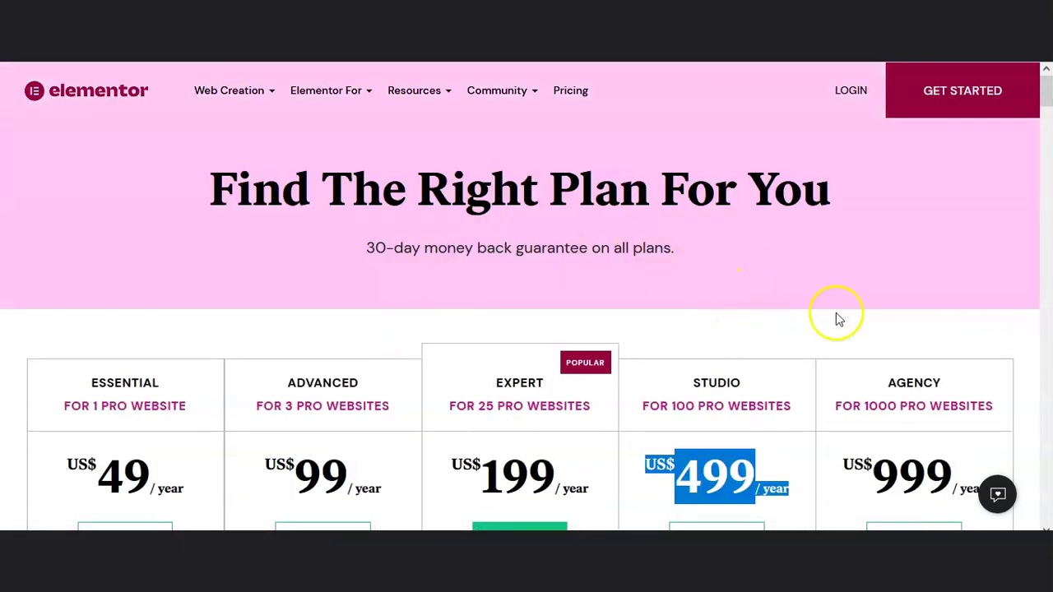
pyautogui.scroll(-8, 834, 317)
pyautogui.scroll(2, 756, 318)
pyautogui.scroll(10, 755, 317)
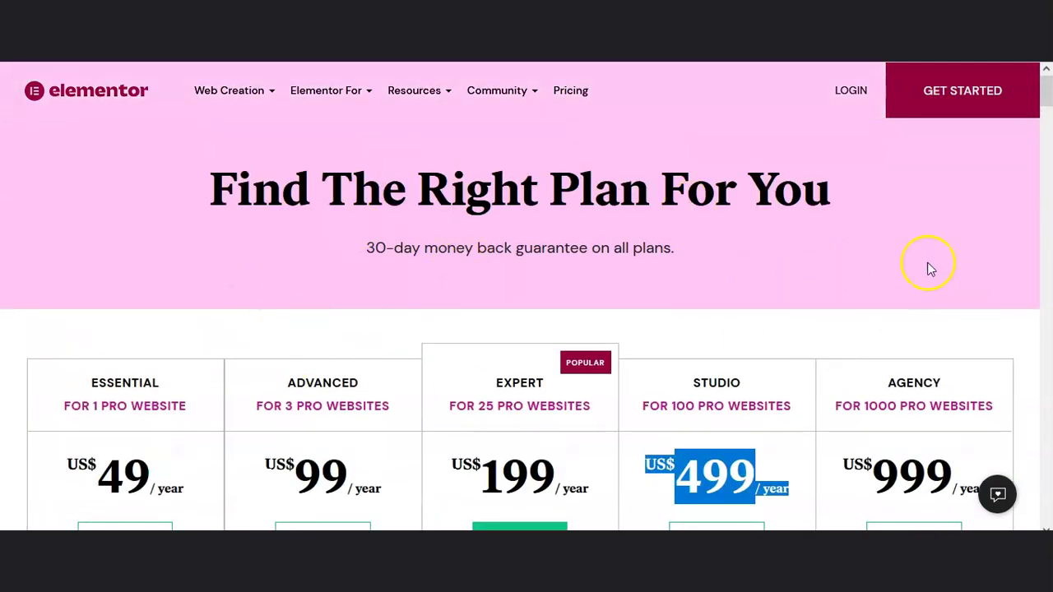
# Step: Log in to My Elementor and scroll through the account's Websites list
pyautogui.click(854, 95)
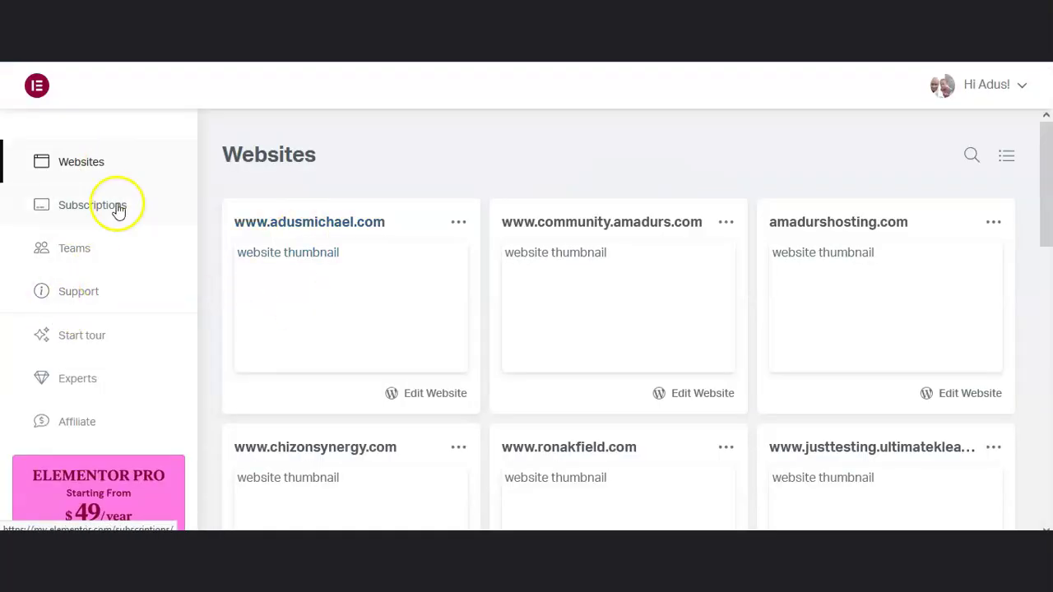
pyautogui.scroll(-1, 539, 241)
pyautogui.scroll(-6, 539, 241)
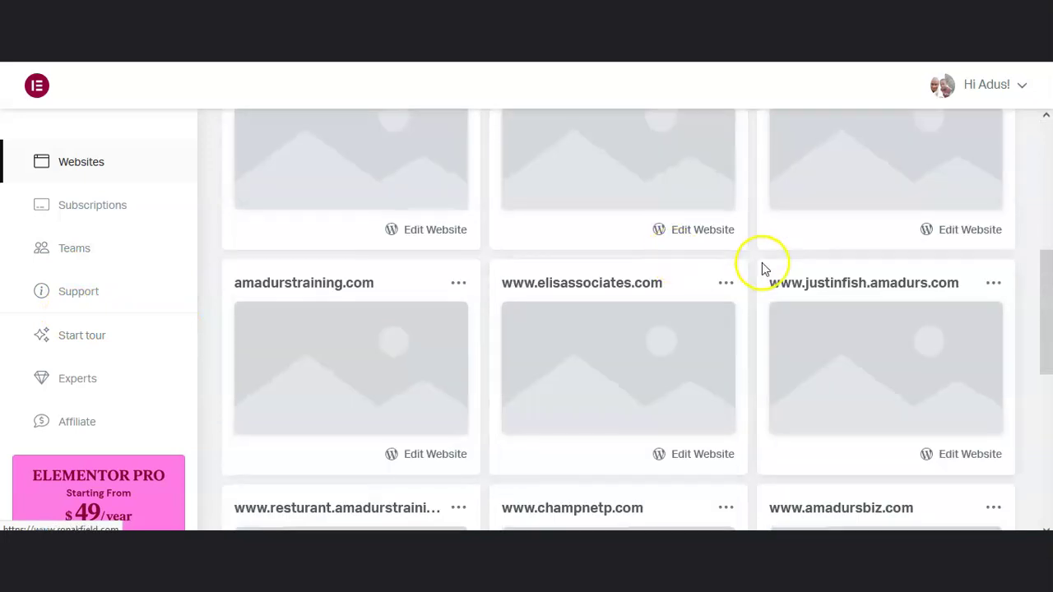
pyautogui.scroll(3, 691, 271)
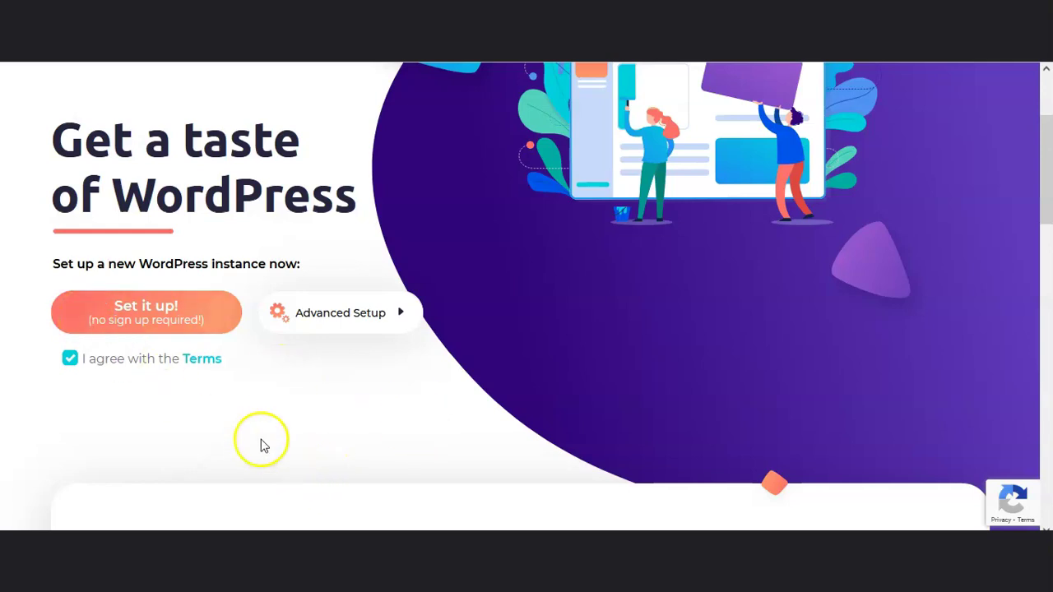
# Step: Set up the Tumble Rhythm TasteWP site, enter its admin dashboard and dismiss the expiry notice
pyautogui.click(167, 325)
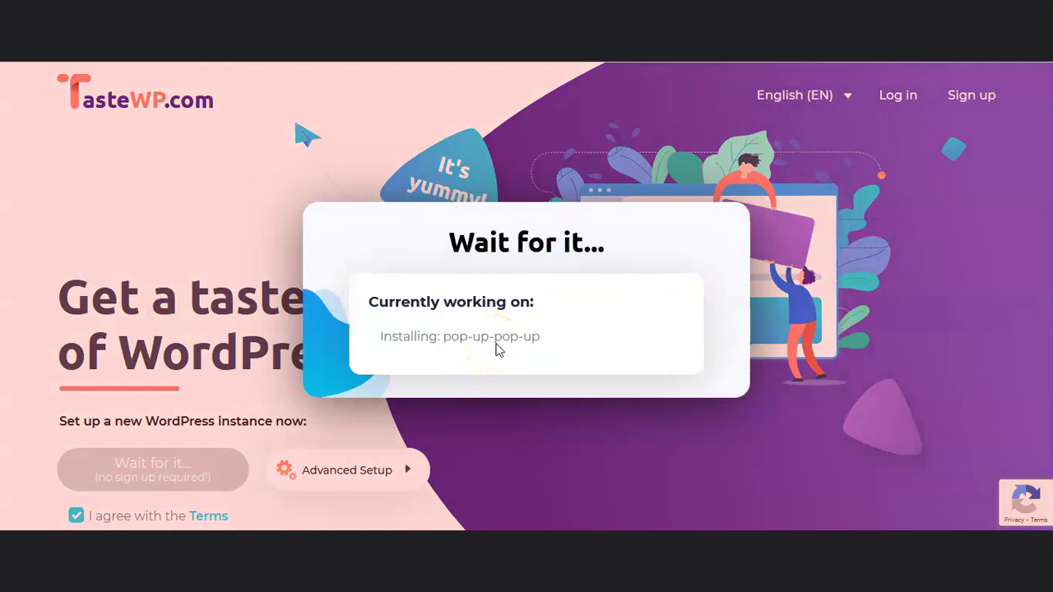
pyautogui.click(665, 468)
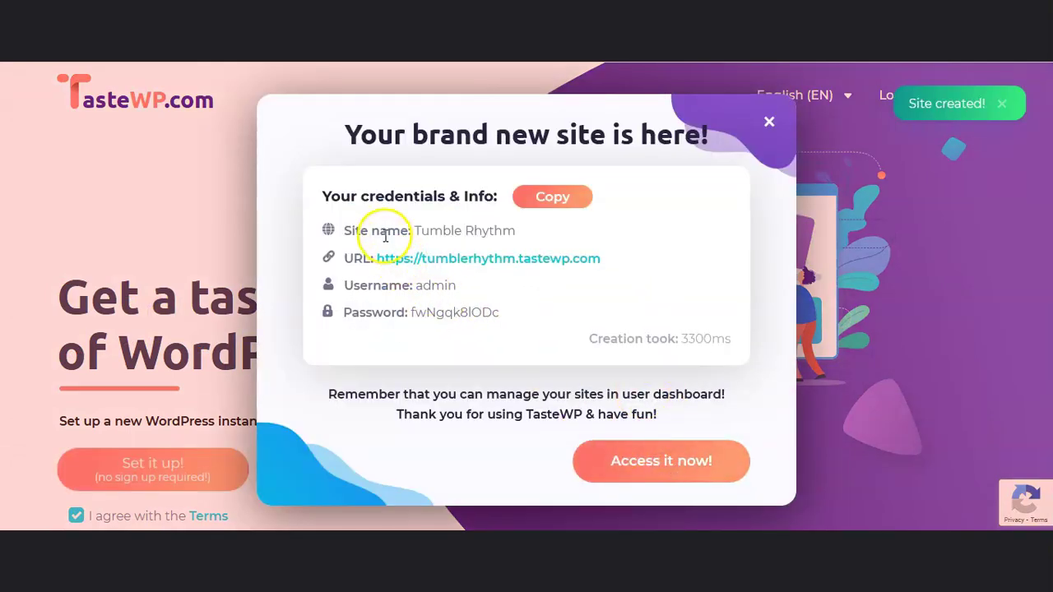
pyautogui.click(653, 464)
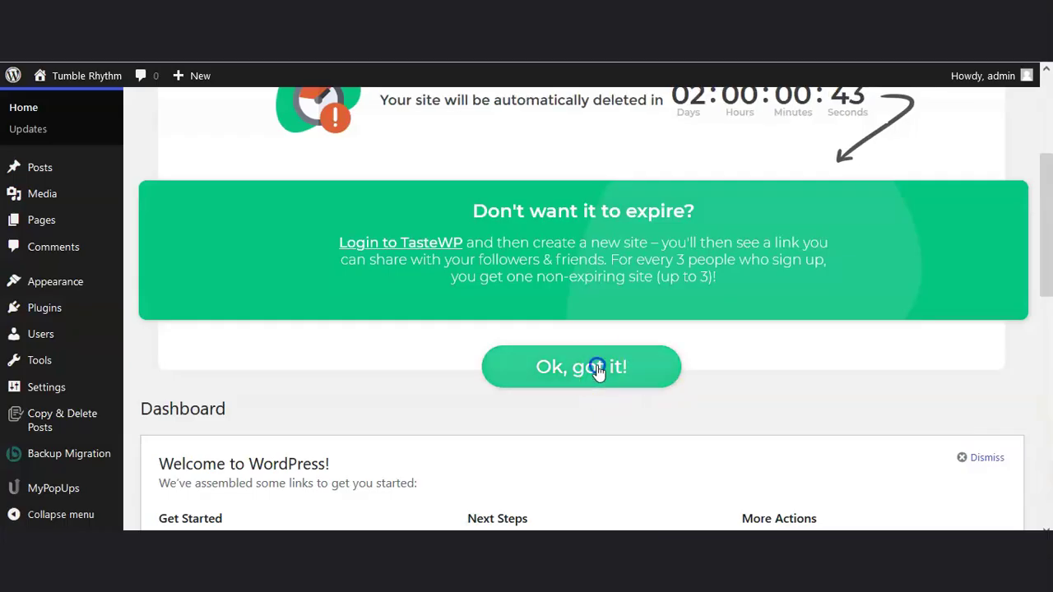
pyautogui.click(599, 366)
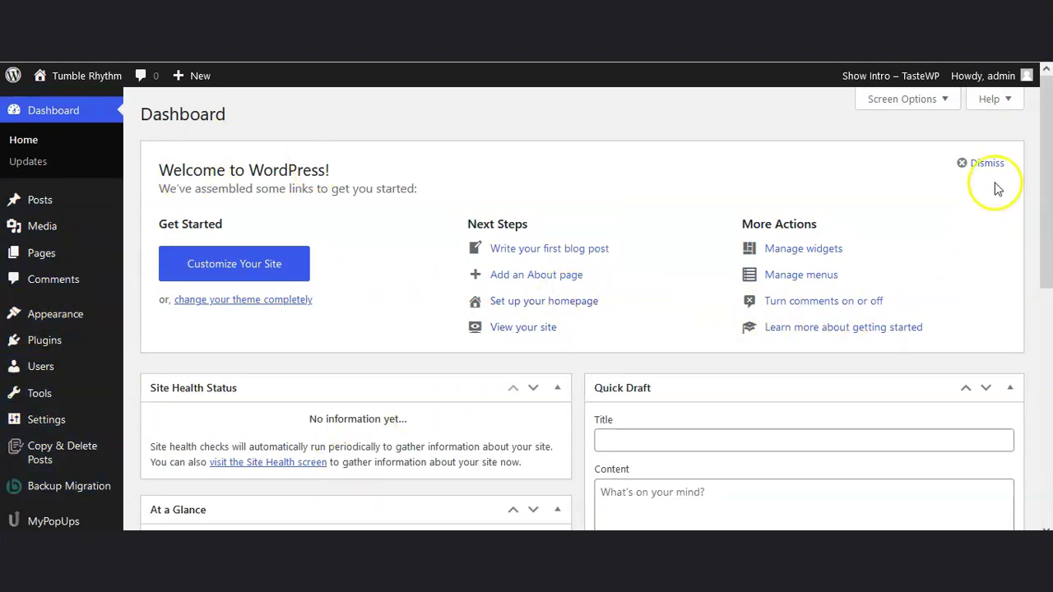
# Step: Hide the Welcome, Quick Draft, Activity, At a Glance and Site Health Status widgets via Screen Options
pyautogui.click(943, 99)
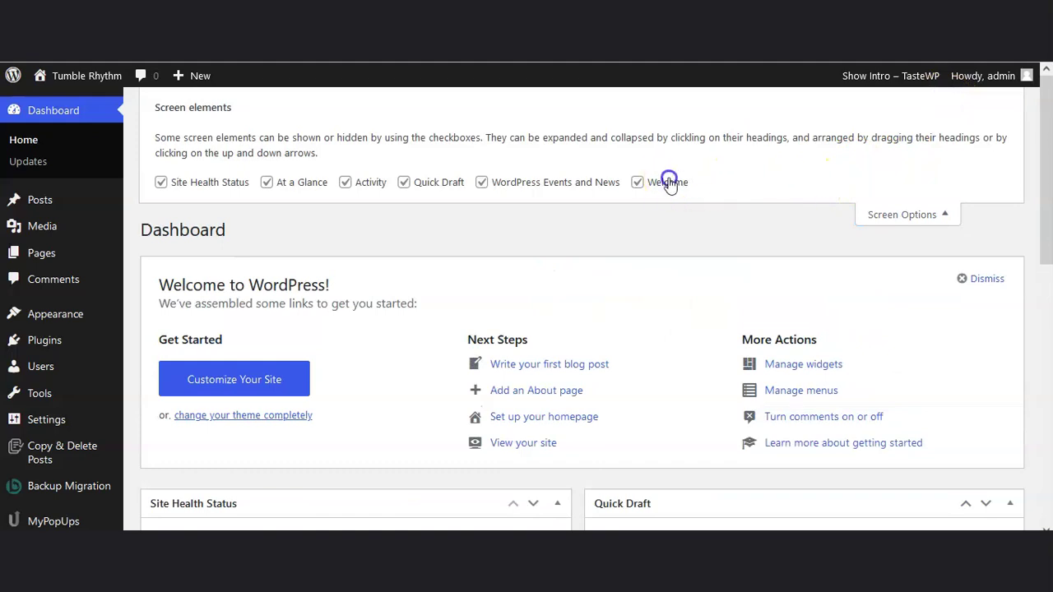
pyautogui.click(667, 180)
pyautogui.click(430, 183)
pyautogui.click(352, 182)
pyautogui.click(284, 181)
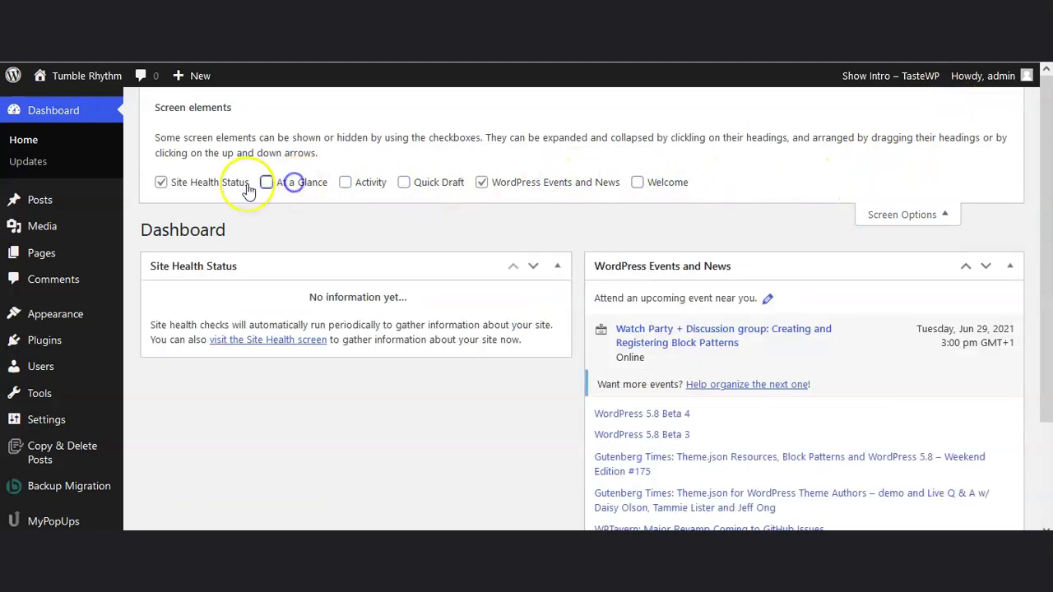
pyautogui.click(206, 182)
pyautogui.click(940, 215)
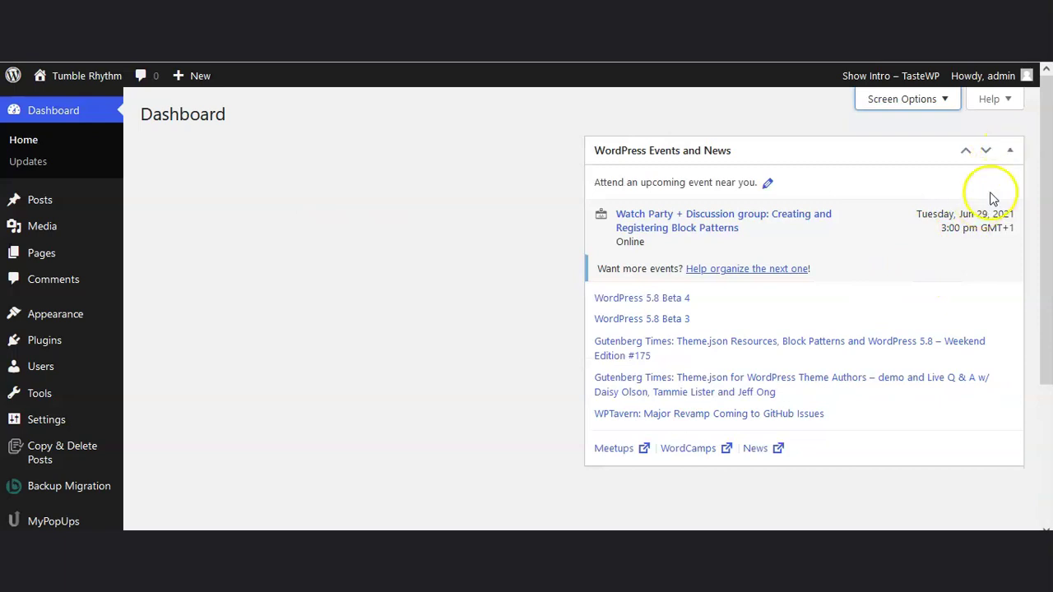
pyautogui.click(947, 111)
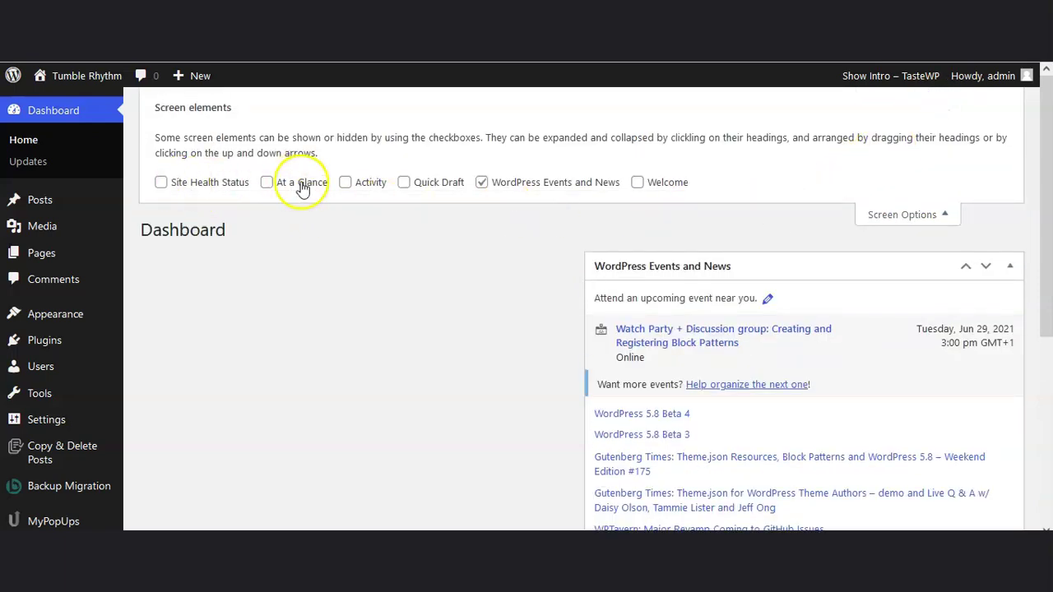
pyautogui.click(937, 215)
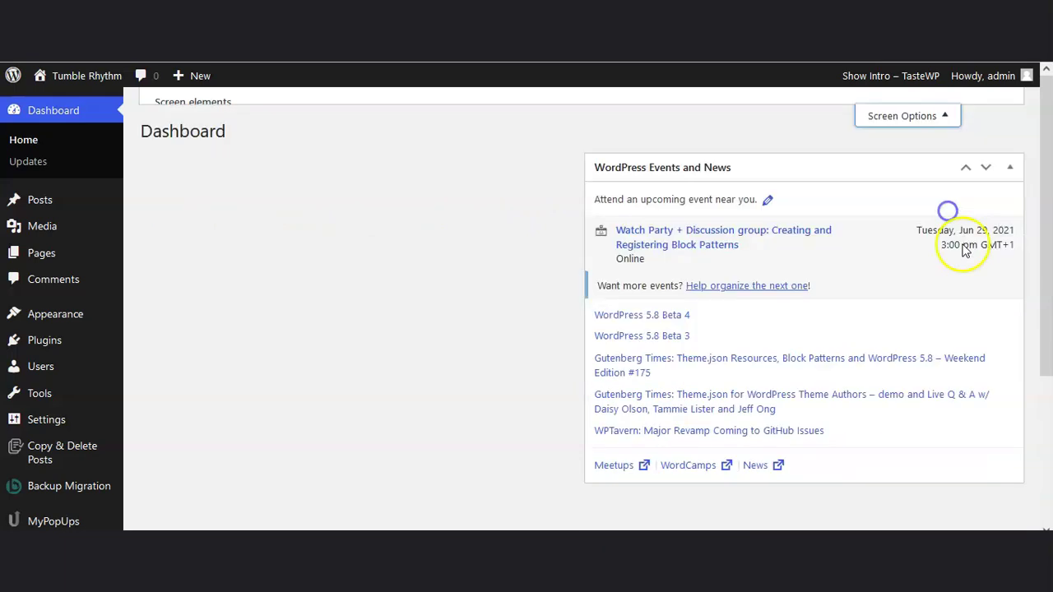
# Step: Move the WordPress Events and News widget between columns and collapse it
pyautogui.moveTo(710, 145); pyautogui.dragTo(274, 141)
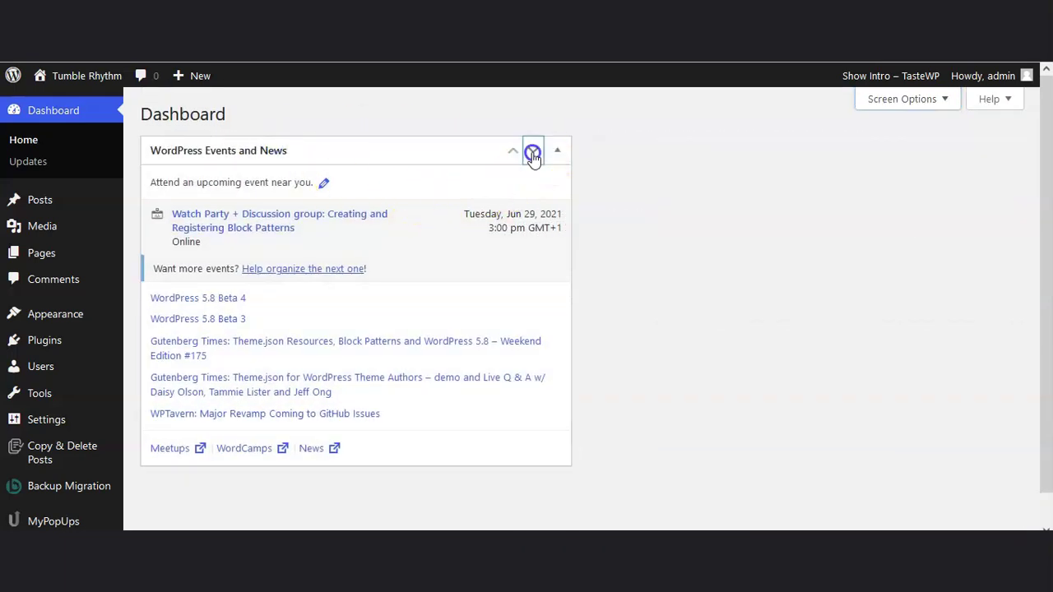
pyautogui.click(533, 151)
pyautogui.click(965, 151)
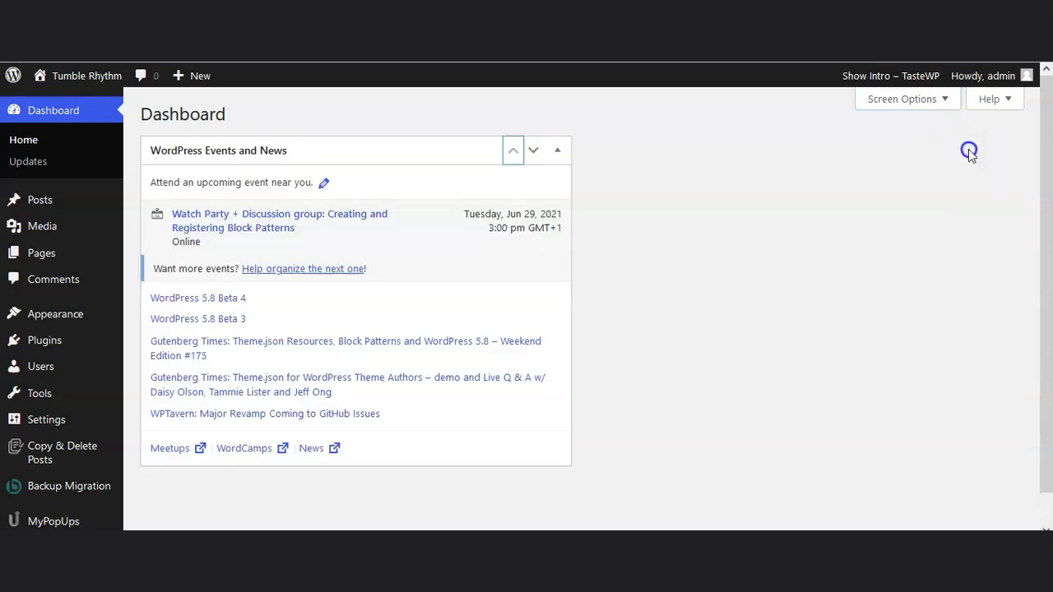
pyautogui.click(557, 151)
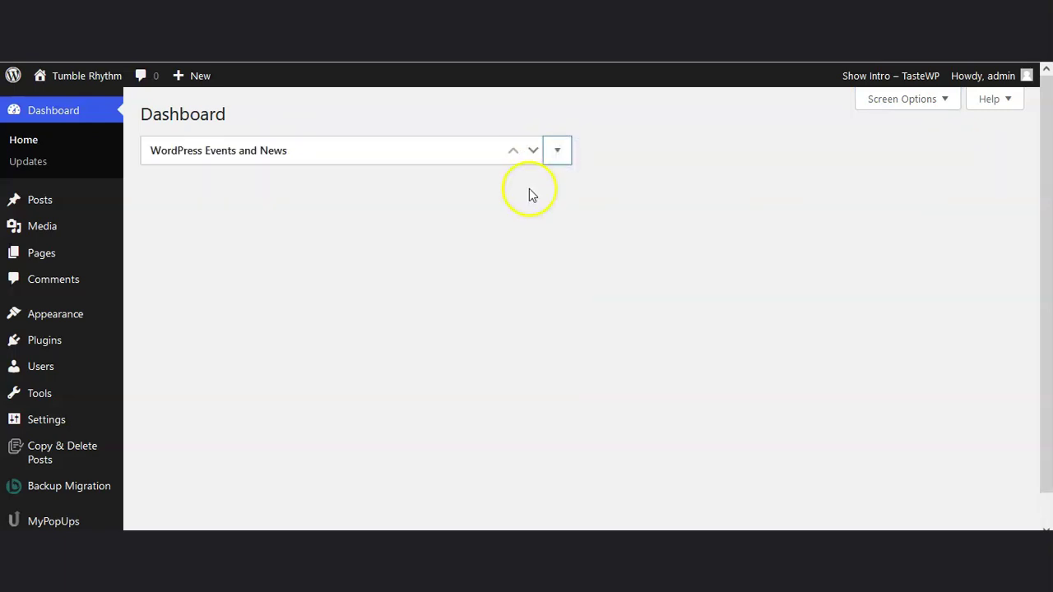
# Step: Hide the WordPress Events and News widget in Screen Options
pyautogui.click(905, 100)
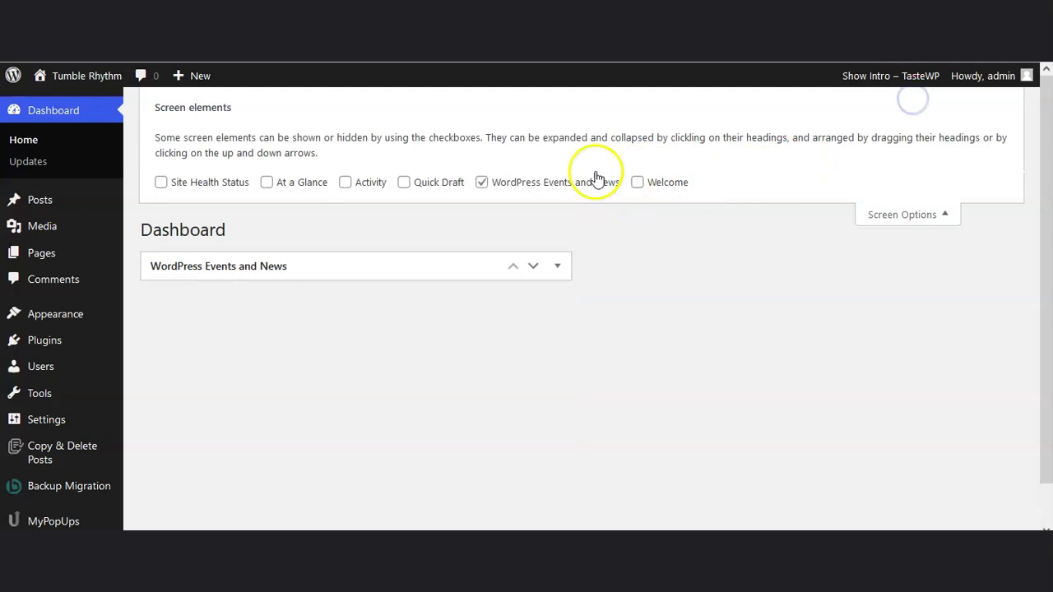
pyautogui.click(482, 178)
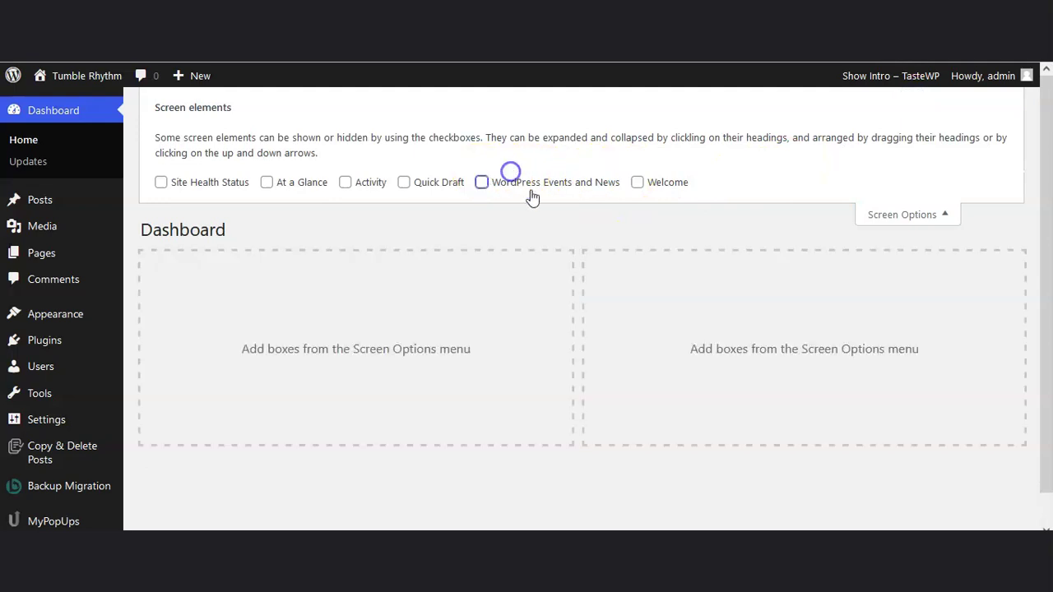
pyautogui.click(905, 219)
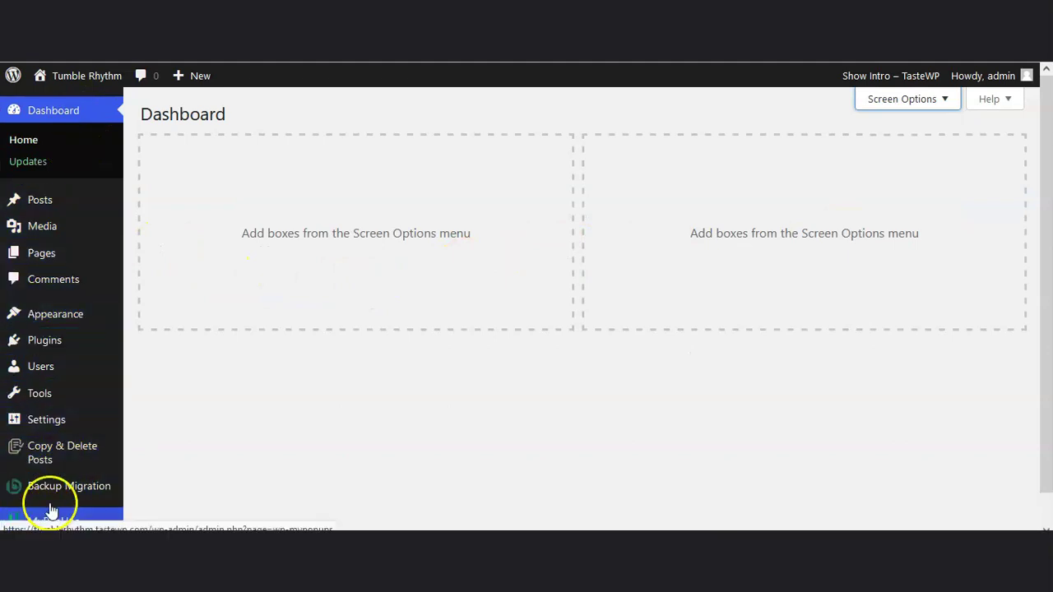
pyautogui.scroll(-1, 70, 184)
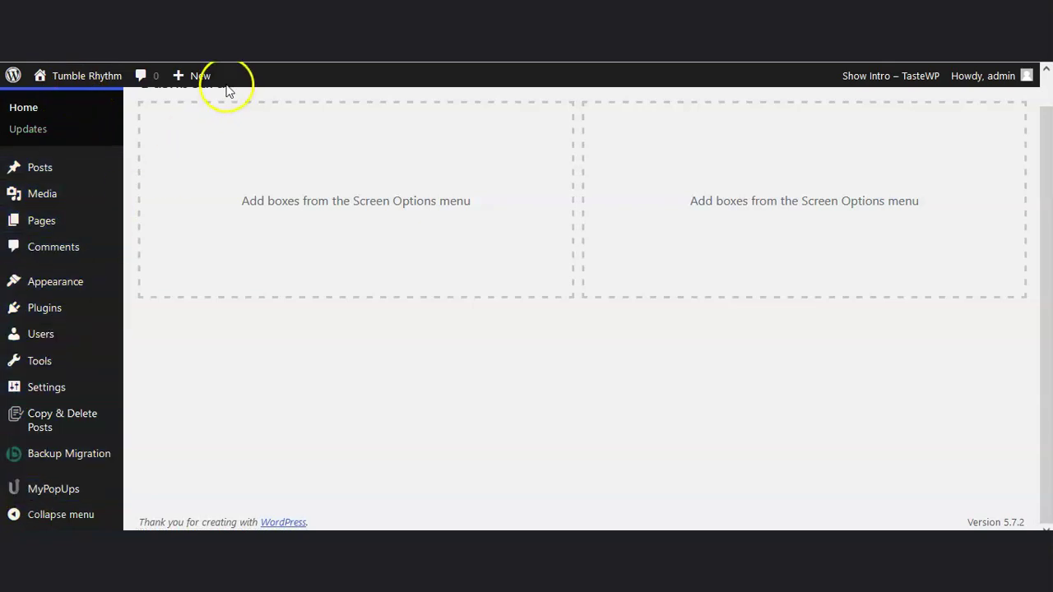
pyautogui.moveTo(64, 81)
pyautogui.rightClick(49, 102)
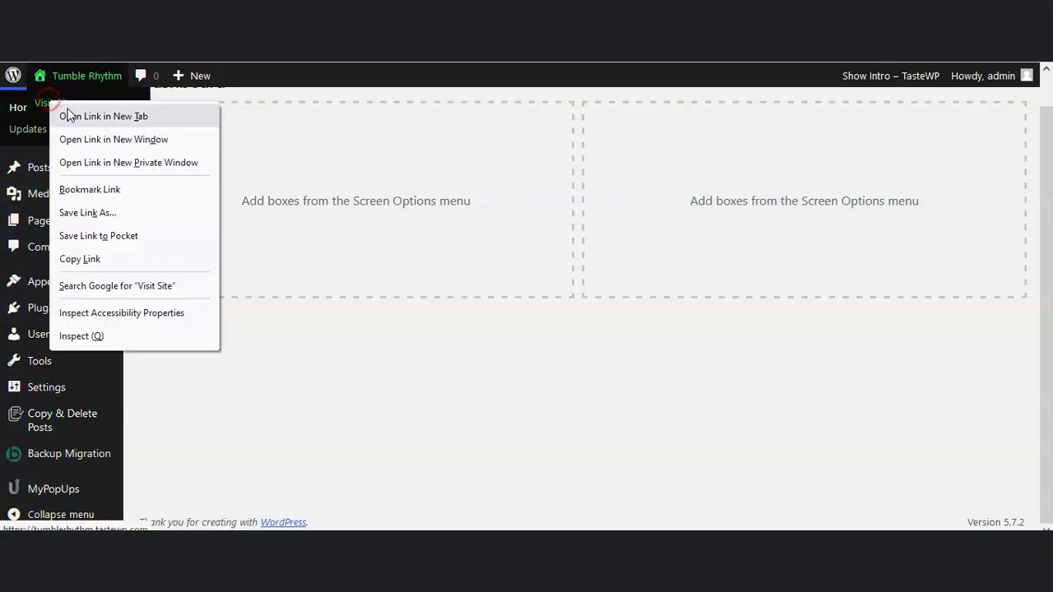
pyautogui.click(70, 113)
pyautogui.click(239, 16)
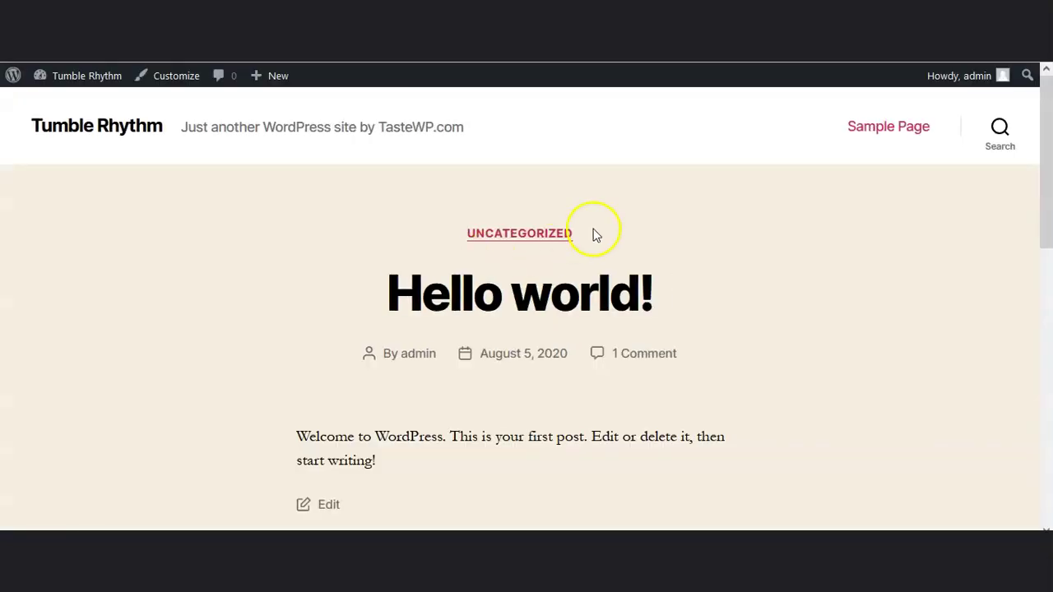
pyautogui.scroll(-3, 634, 346)
pyautogui.scroll(3, 620, 310)
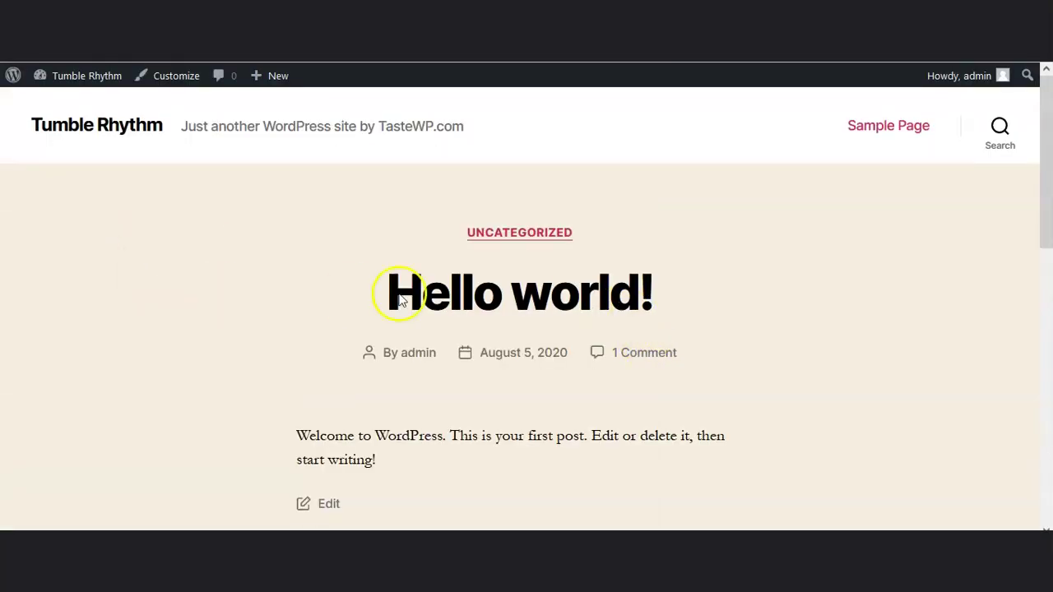
pyautogui.scroll(-8, 750, 343)
pyautogui.scroll(10, 388, 341)
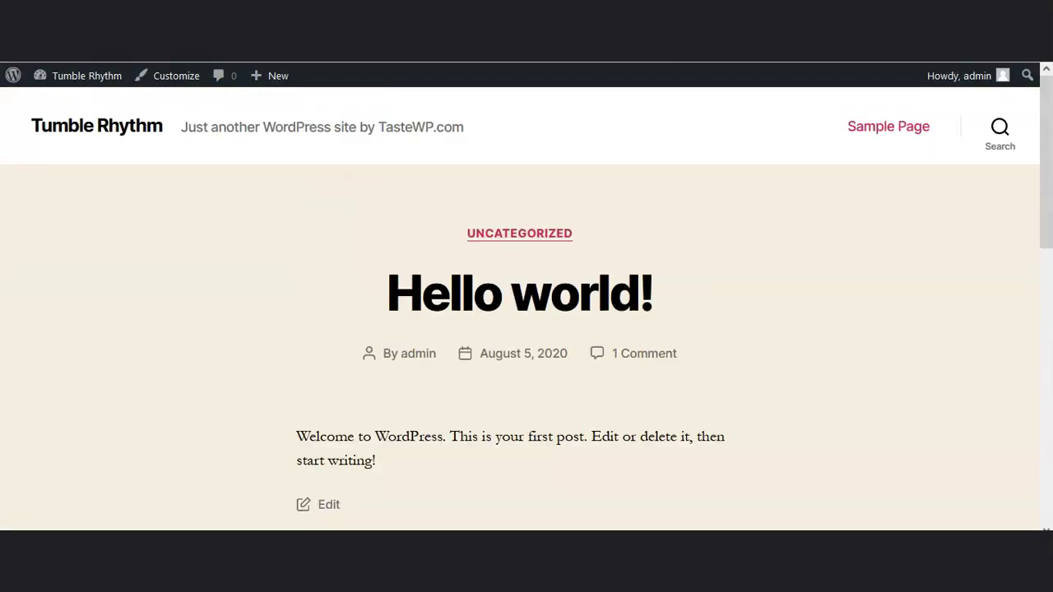
pyautogui.click(99, 16)
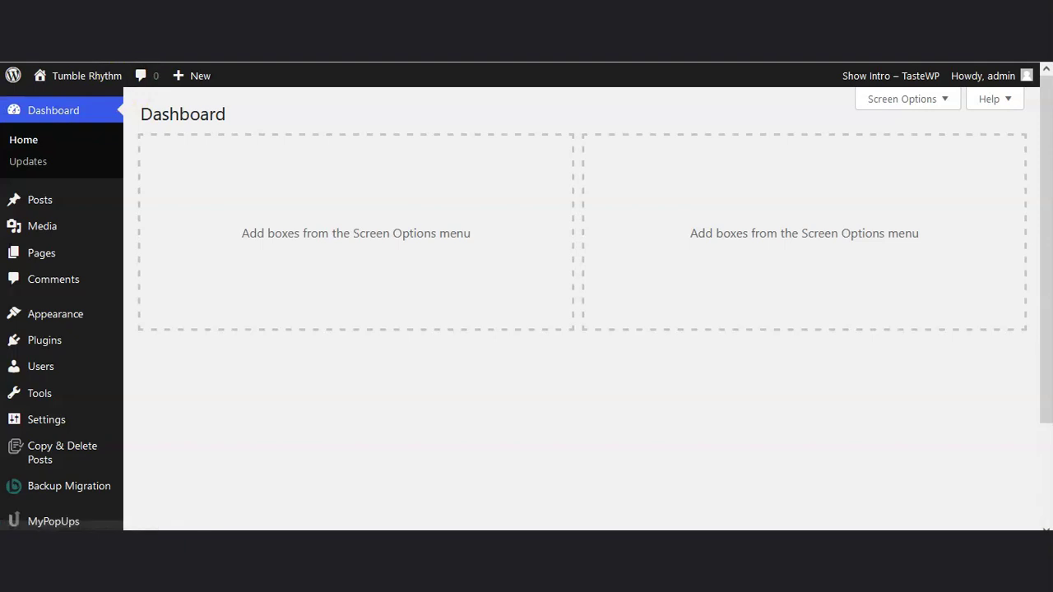
pyautogui.click(246, 17)
pyautogui.press('F5')
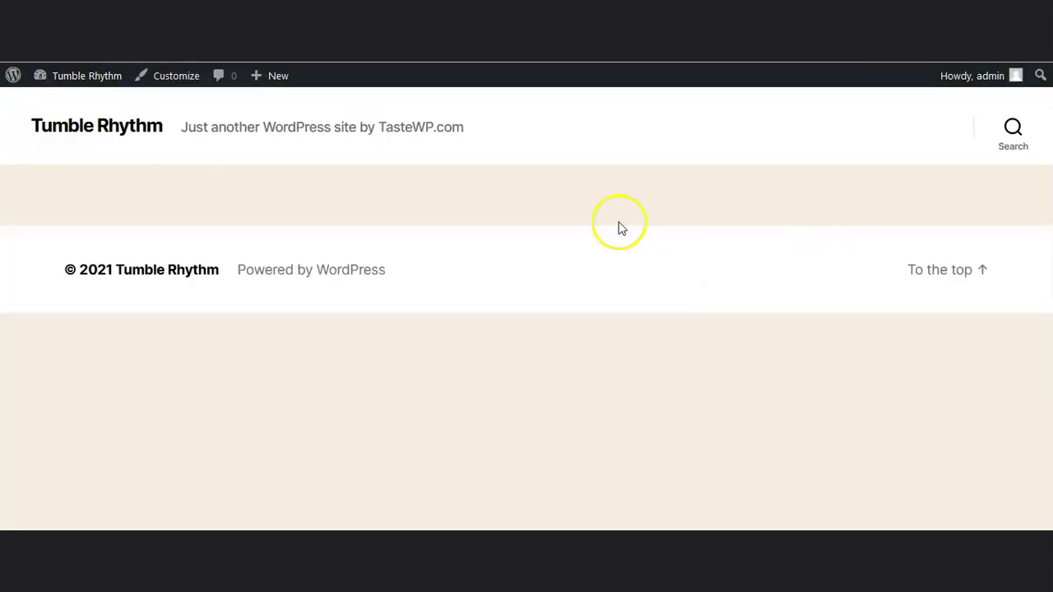
pyautogui.click(148, 16)
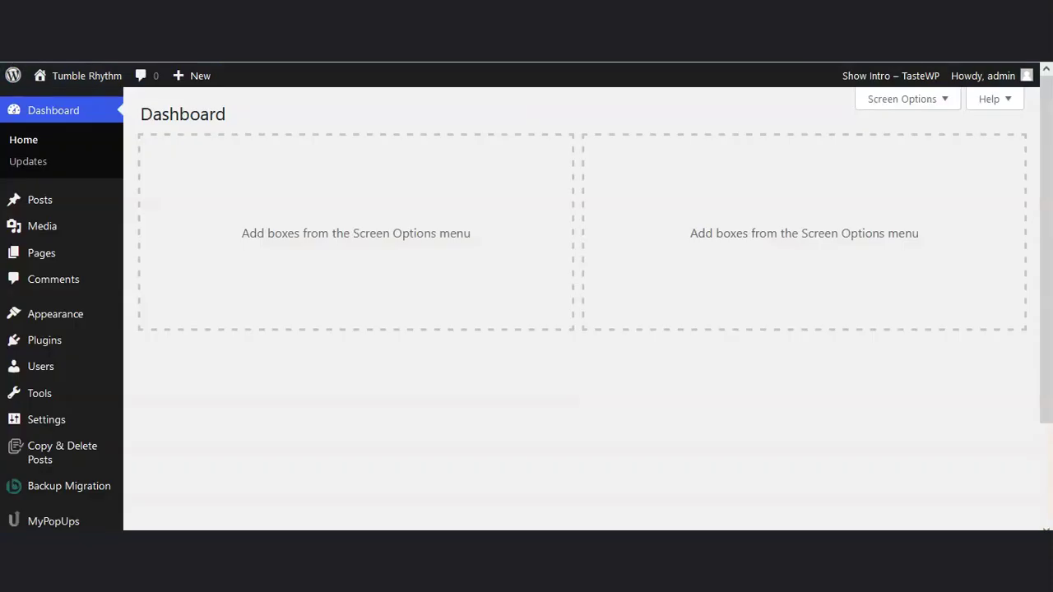
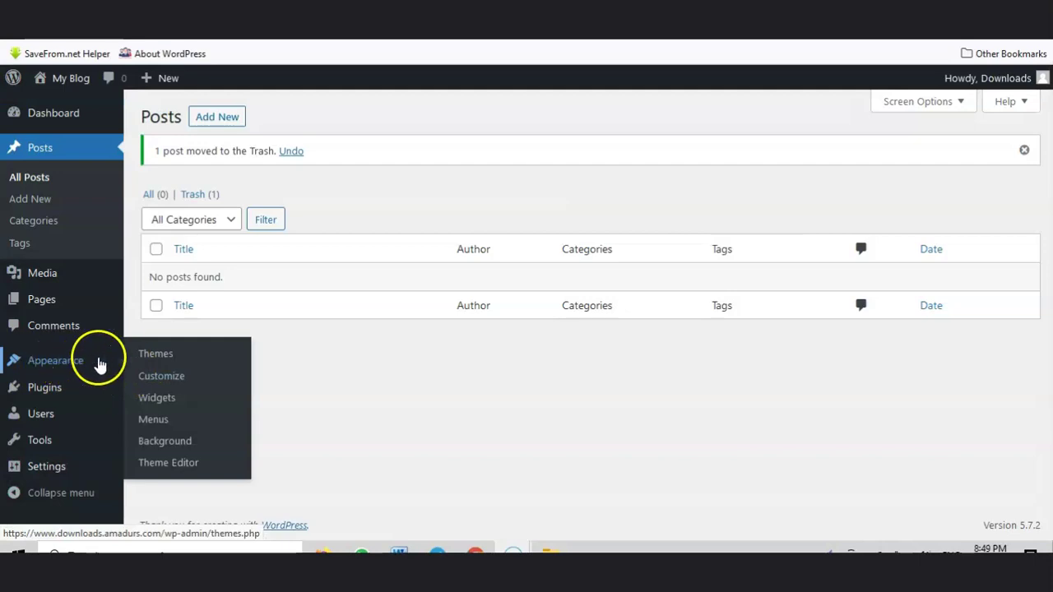
# Step: Delete the Logistek theme from Appearance > Themes, leaving only Twenty Twenty-One installed
pyautogui.click(189, 362)
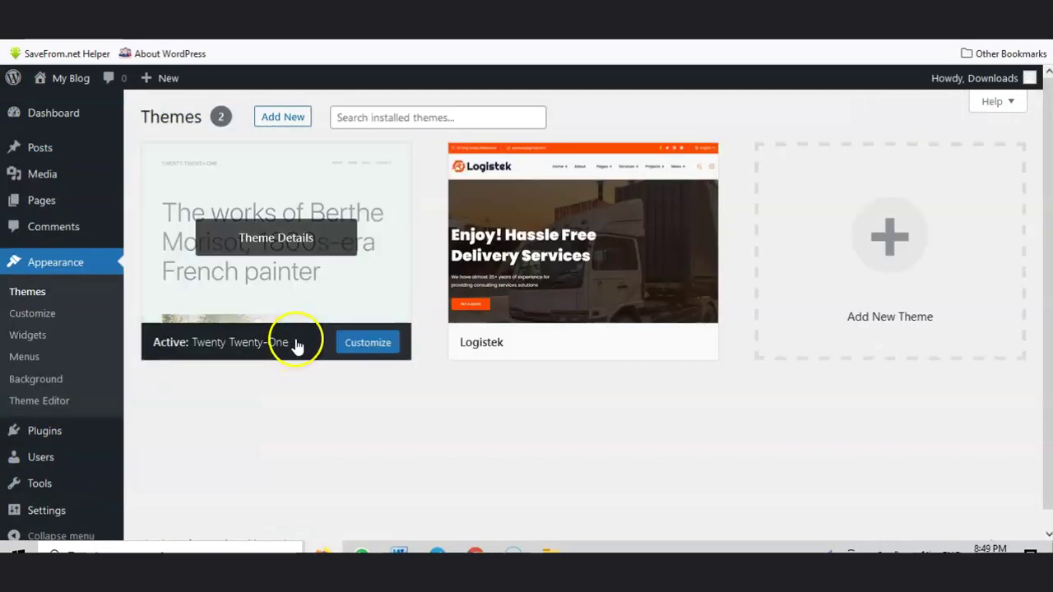
pyautogui.click(580, 232)
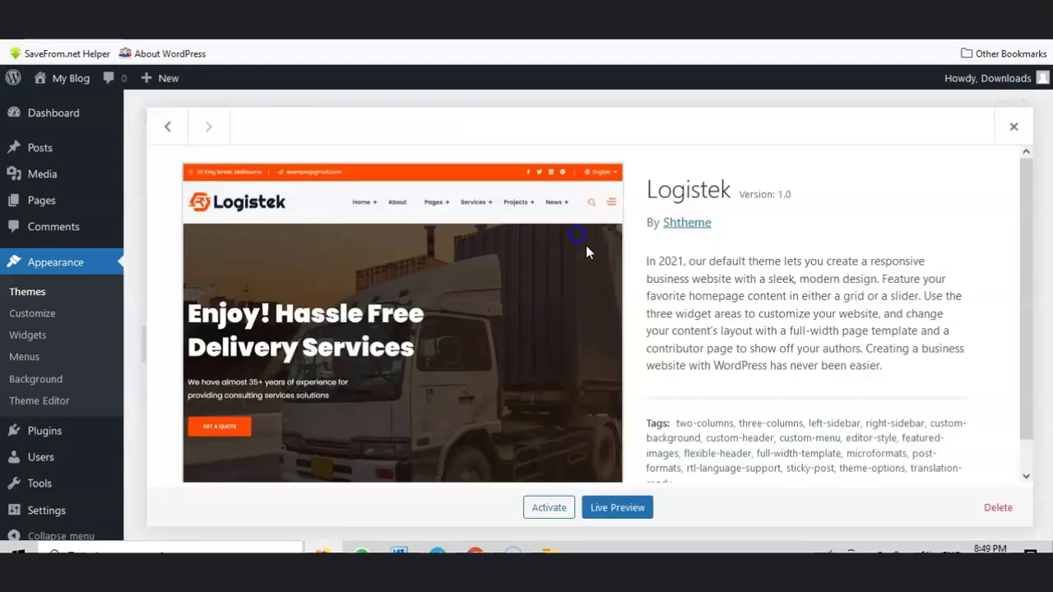
pyautogui.click(996, 509)
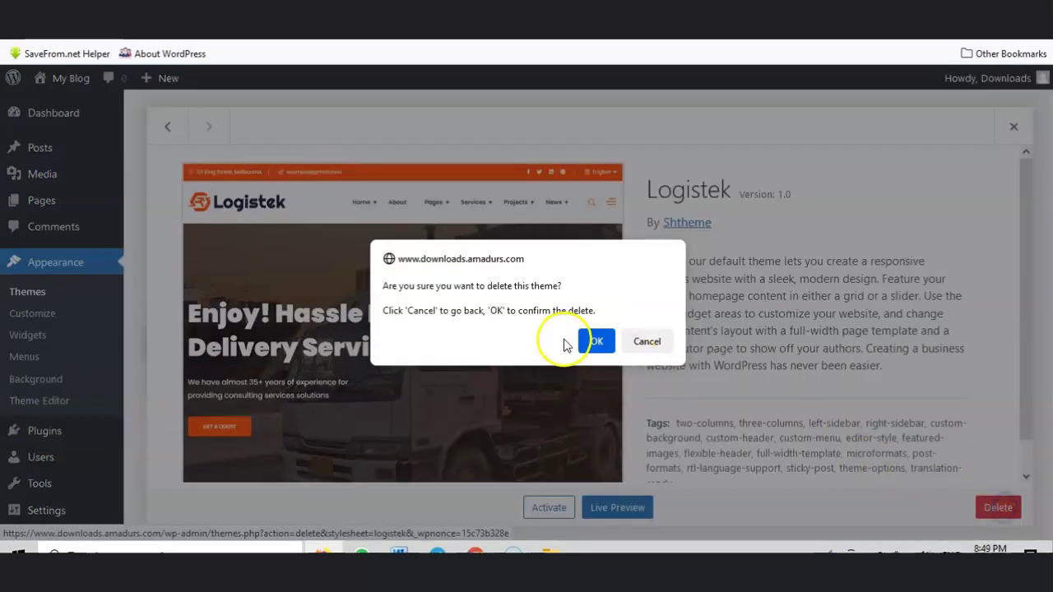
pyautogui.click(595, 342)
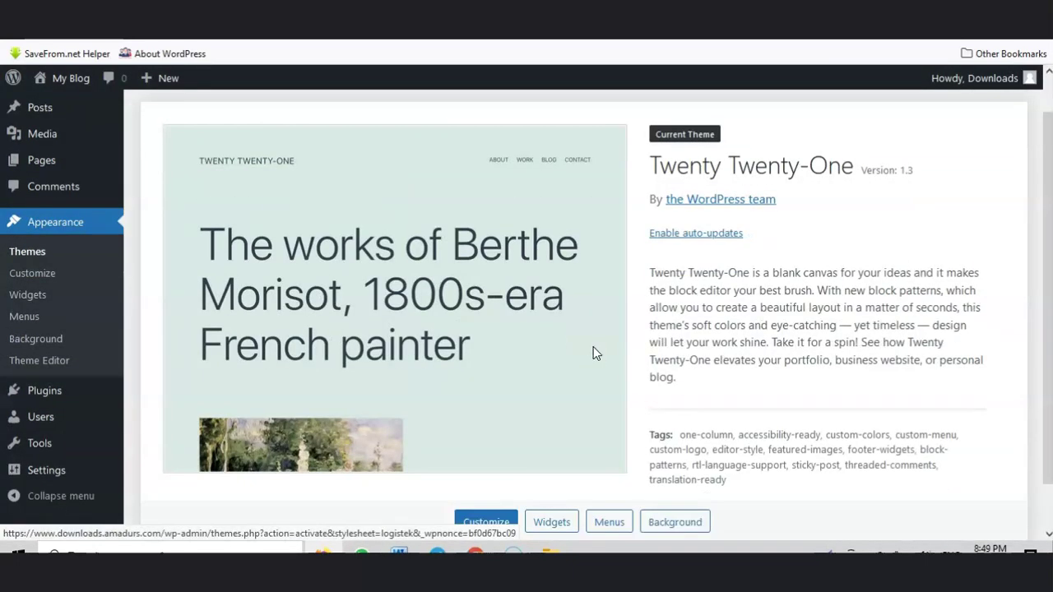
pyautogui.scroll(1, 600, 345)
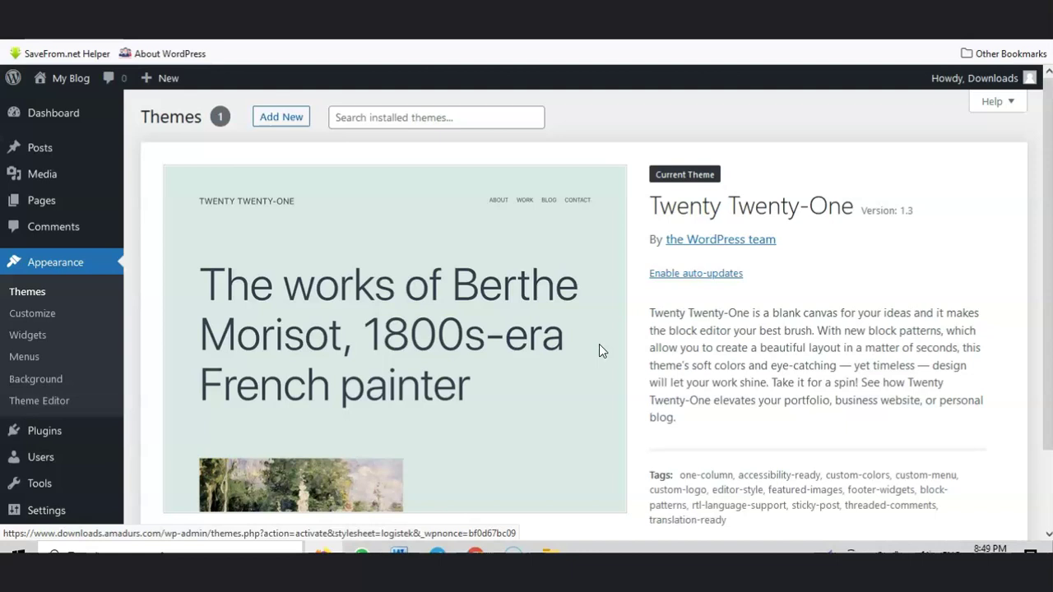
# Step: Open Add New on the Themes page to list featured themes such as Personify and fLibrary
pyautogui.click(282, 118)
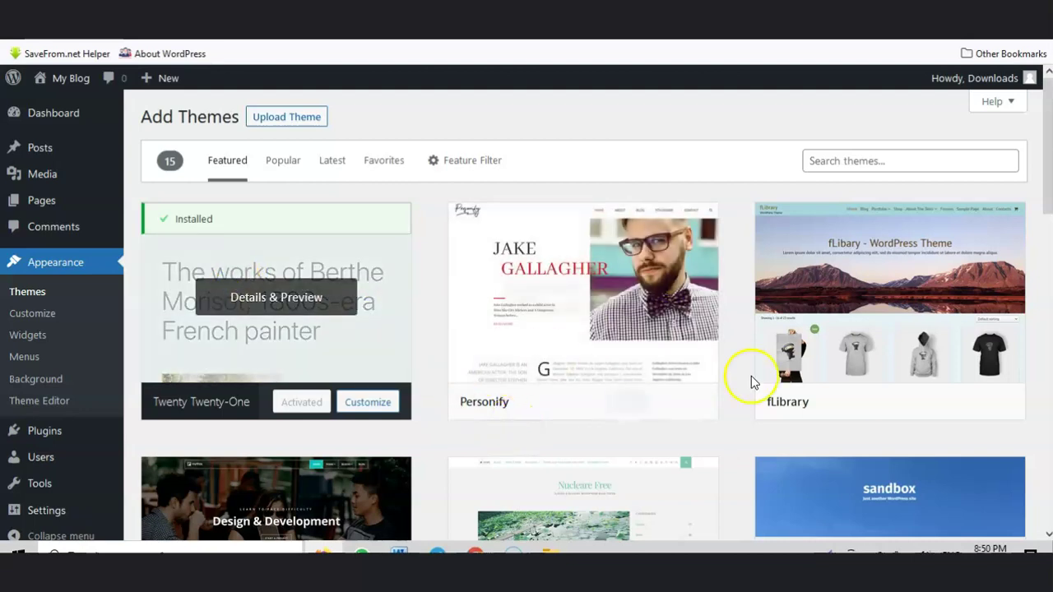
# Step: Open themeforest.net in a new browser tab
pyautogui.hotkey('ctrl', 't')
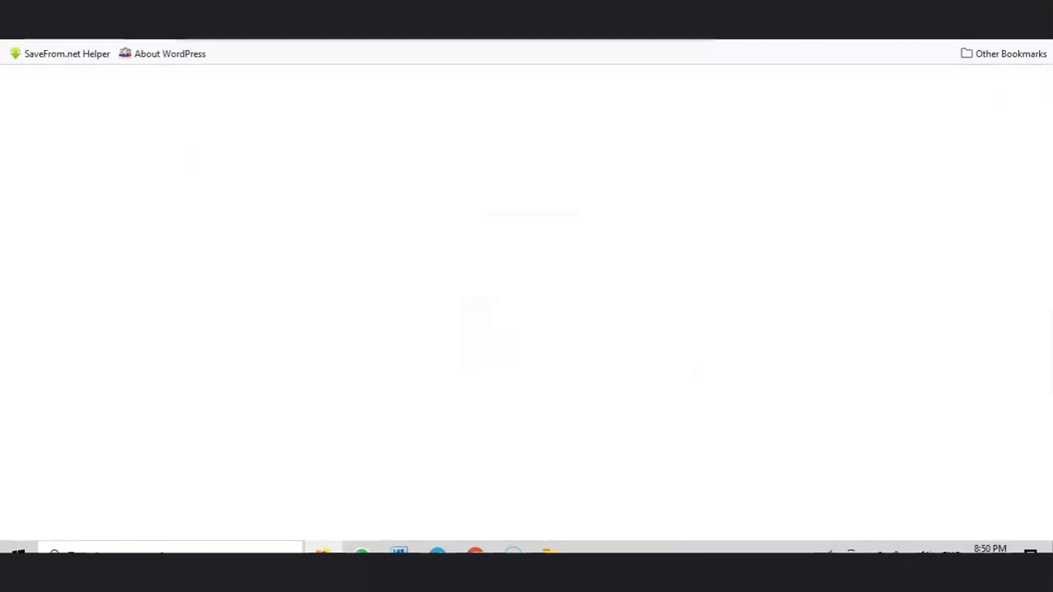
pyautogui.write('theme')
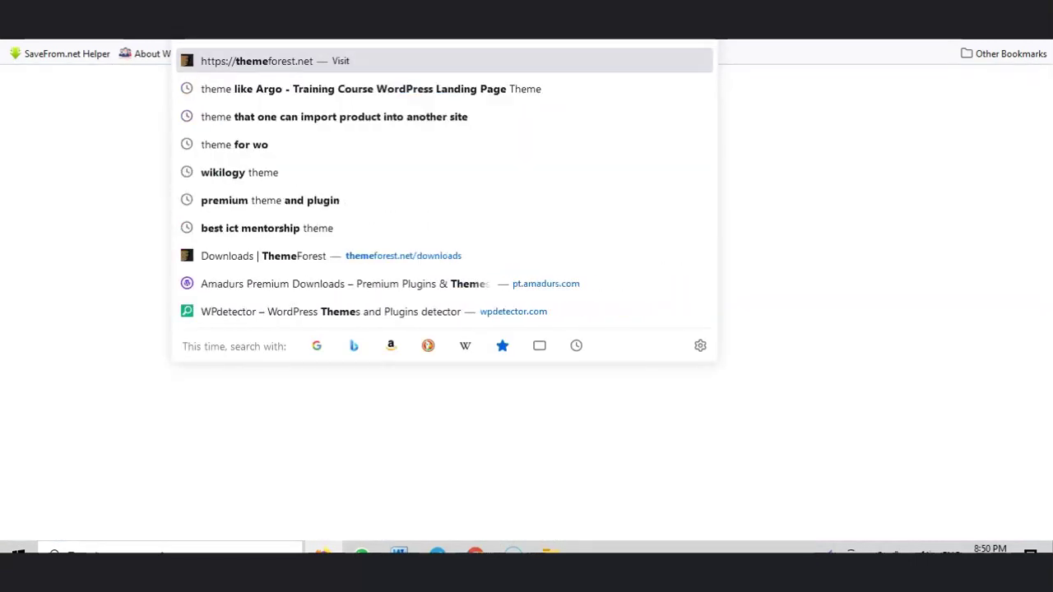
pyautogui.press('Return')
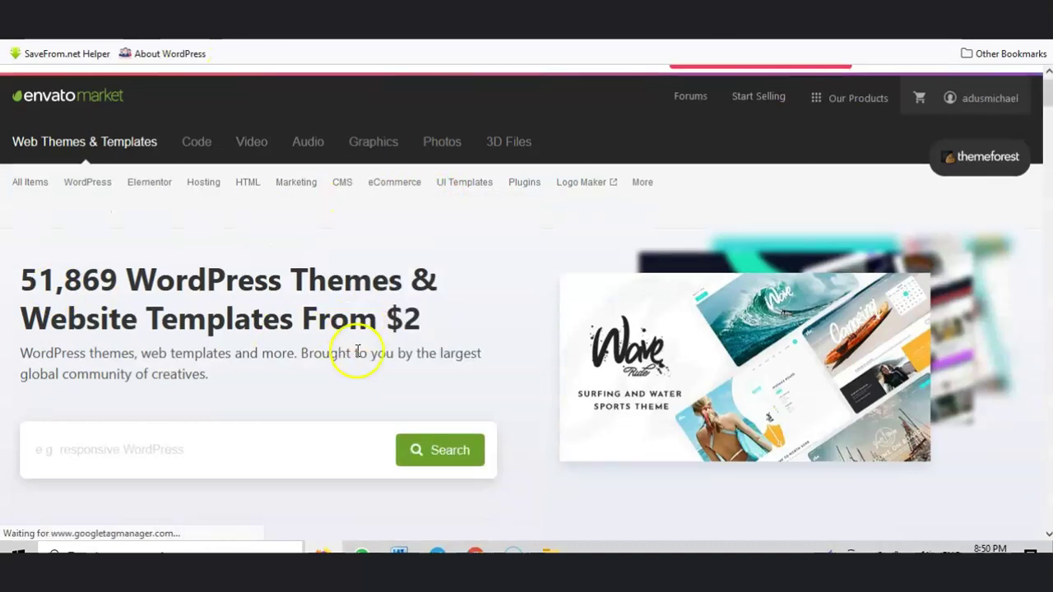
pyautogui.scroll(-2, 353, 357)
# Step: Search ThemeForest for 'ecommerce' WordPress themes and scroll through the priced results
pyautogui.click(91, 317)
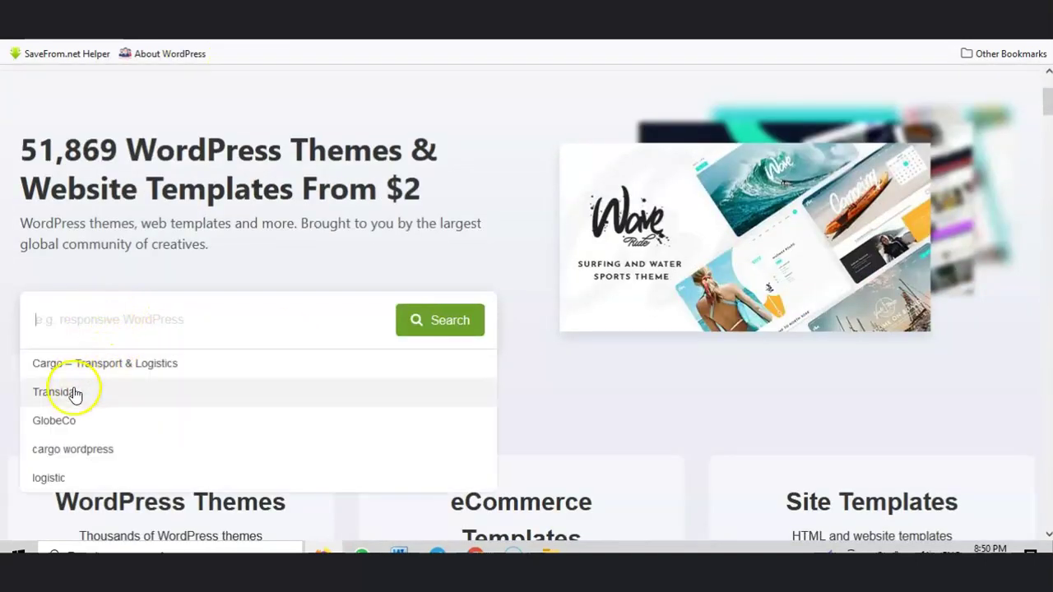
pyautogui.write('ec')
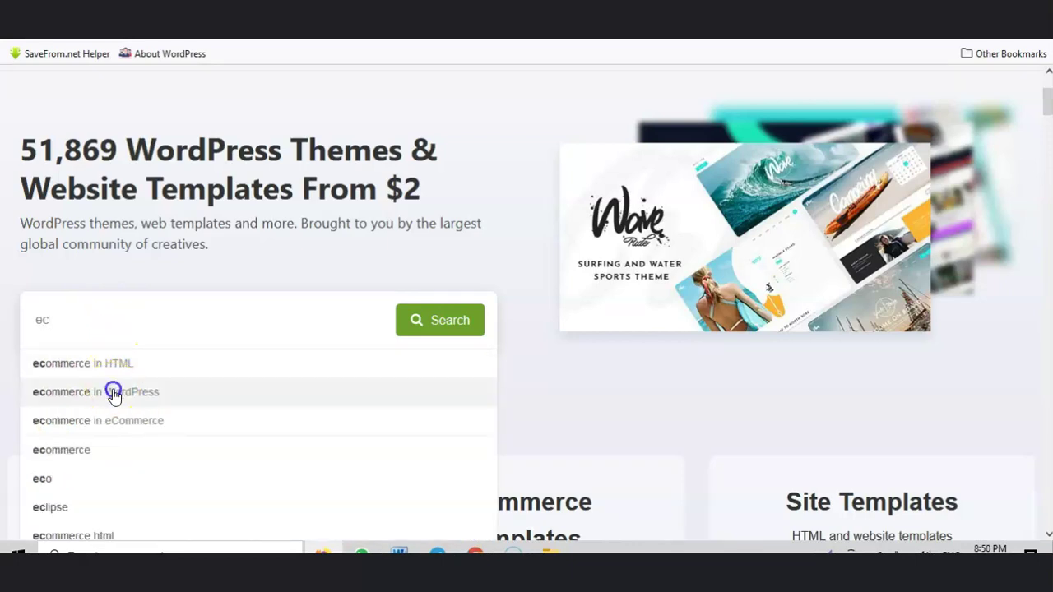
pyautogui.click(116, 393)
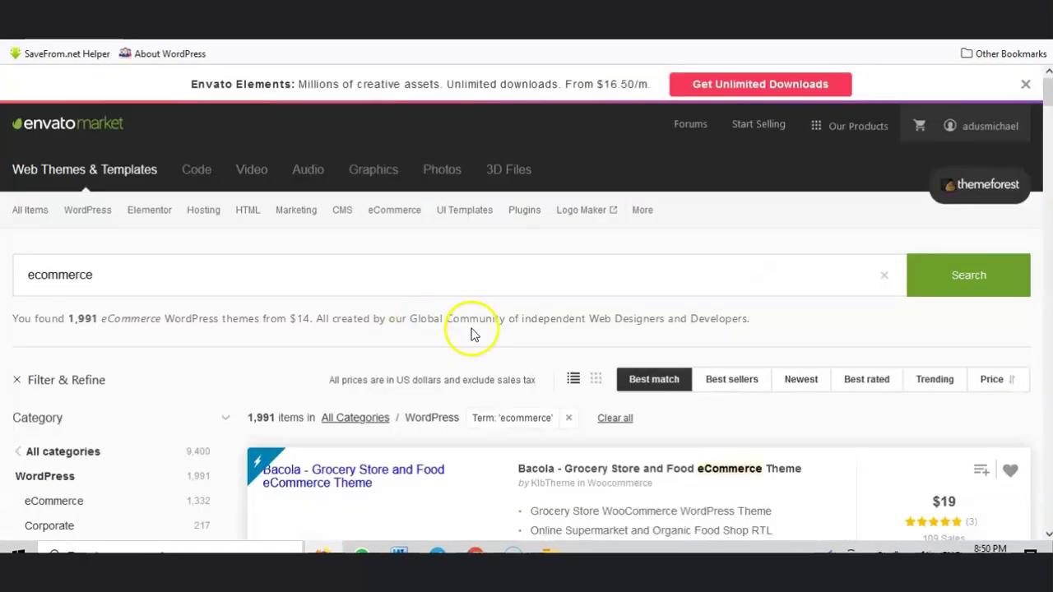
pyautogui.scroll(-4, 607, 330)
pyautogui.scroll(-3, 716, 272)
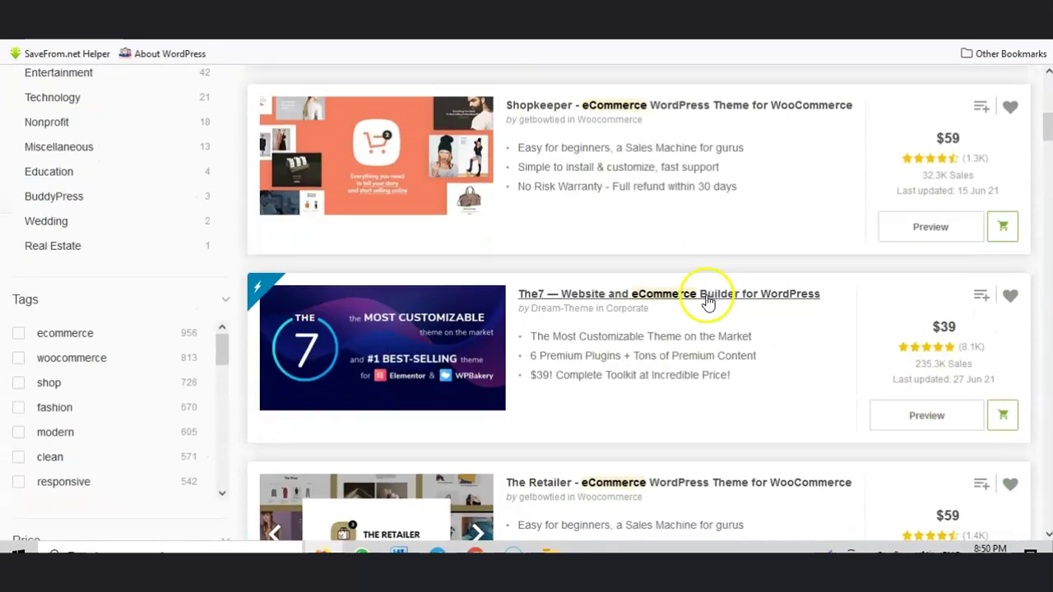
pyautogui.scroll(-2, 855, 197)
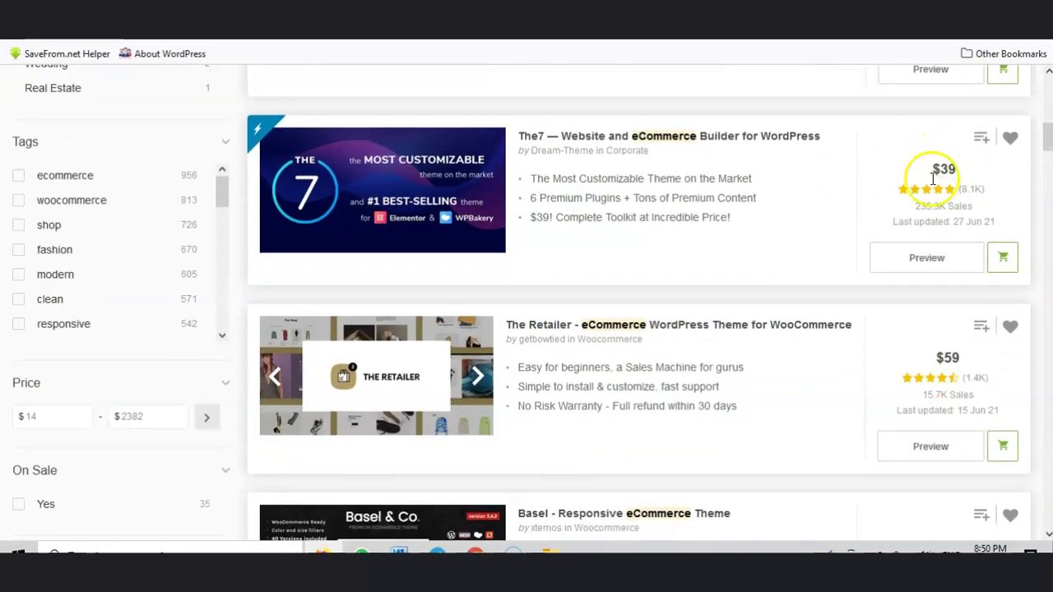
pyautogui.scroll(-4, 905, 230)
pyautogui.scroll(-8, 932, 281)
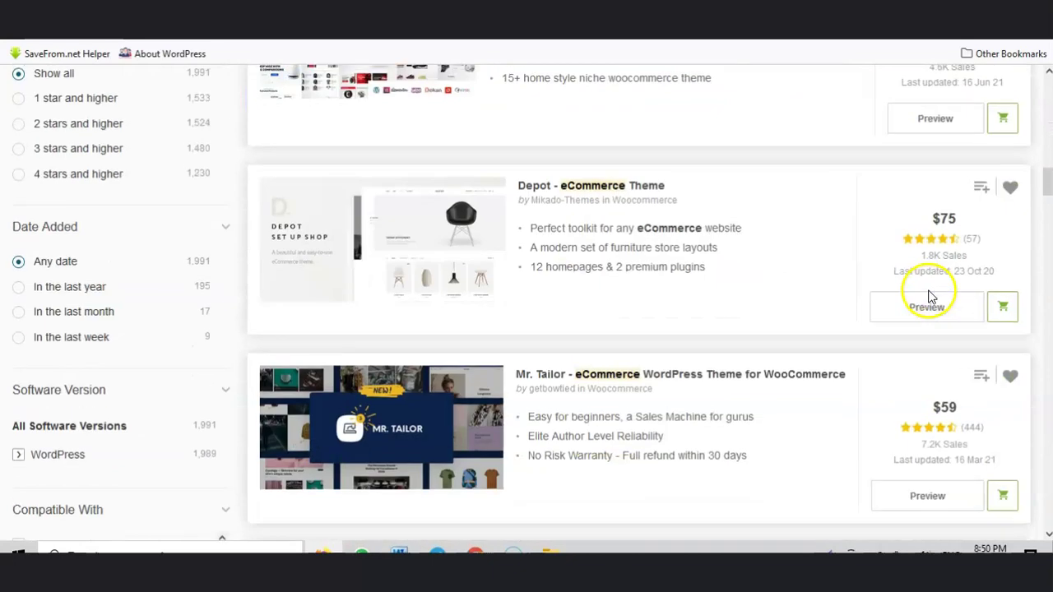
pyautogui.scroll(-5, 928, 301)
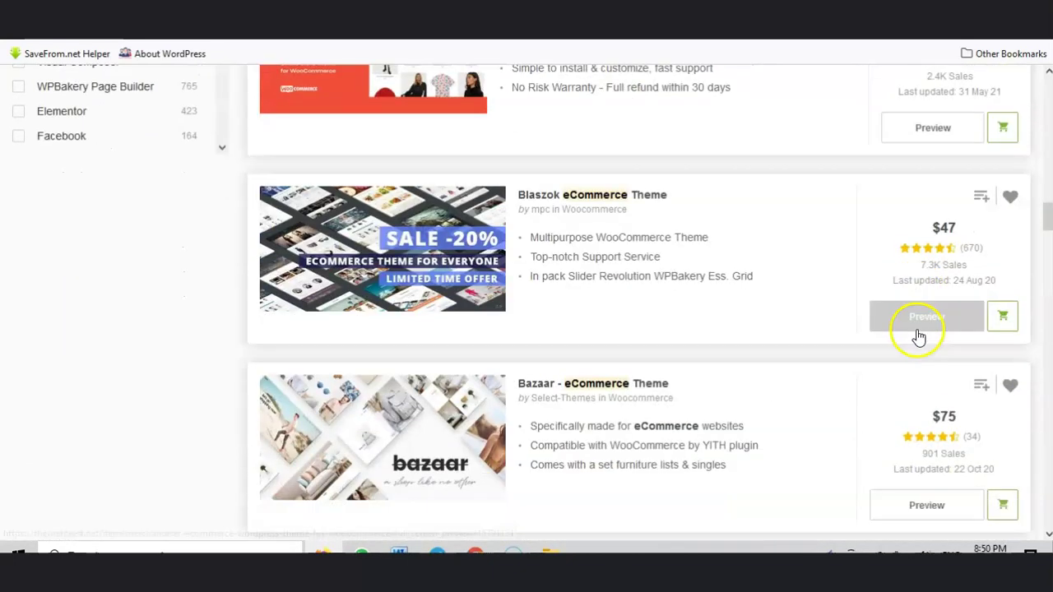
pyautogui.scroll(-4, 829, 374)
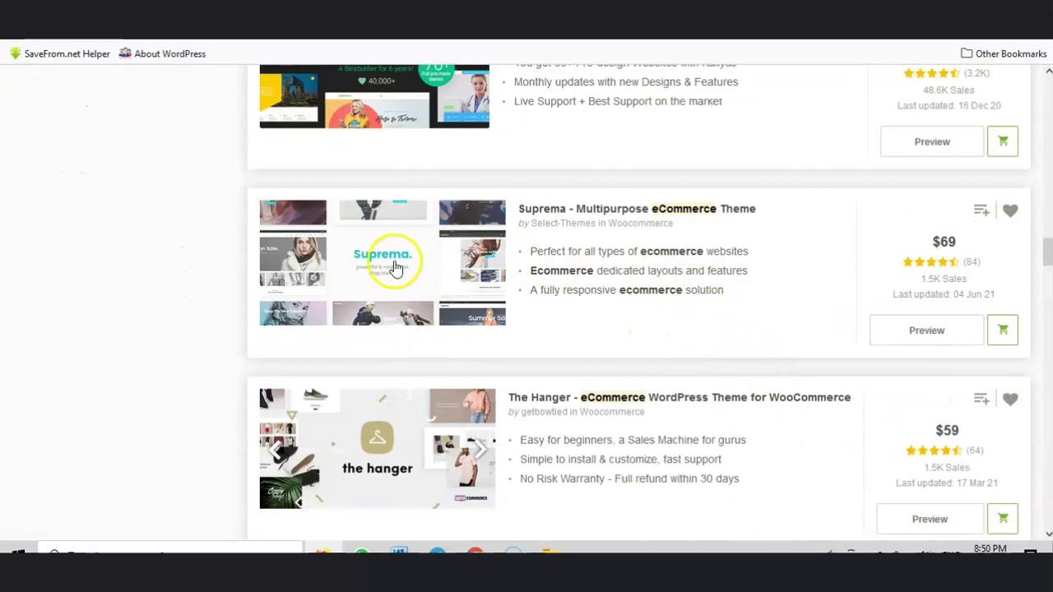
pyautogui.scroll(-2, 935, 395)
pyautogui.scroll(20, 768, 348)
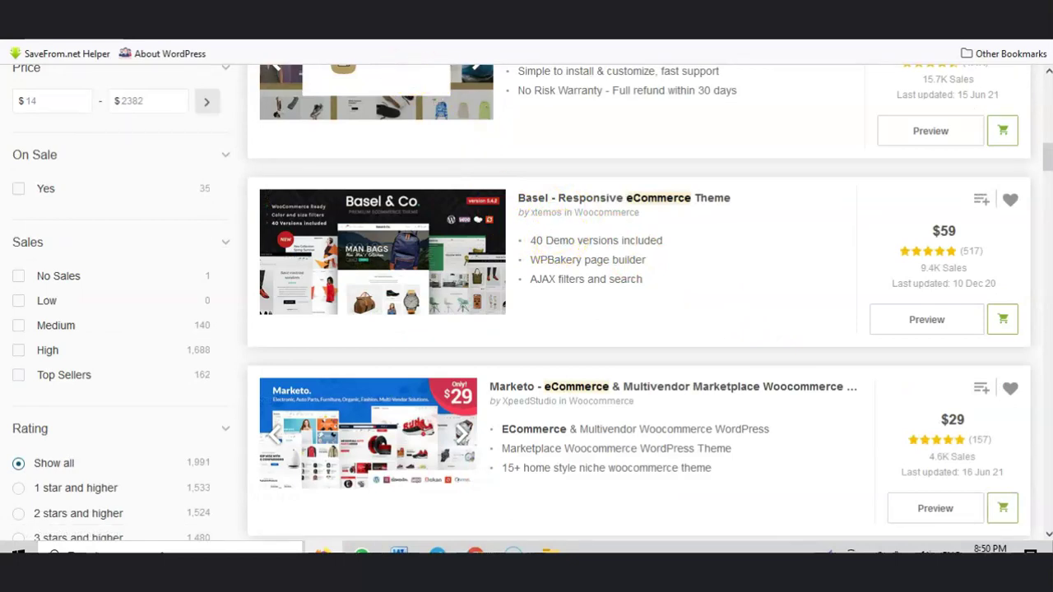
# Step: Open pt.amadurs.com in a new tab and compare the Merchandiser theme's $59 price
pyautogui.hotkey('ctrl', 't')
pyautogui.write('pt')
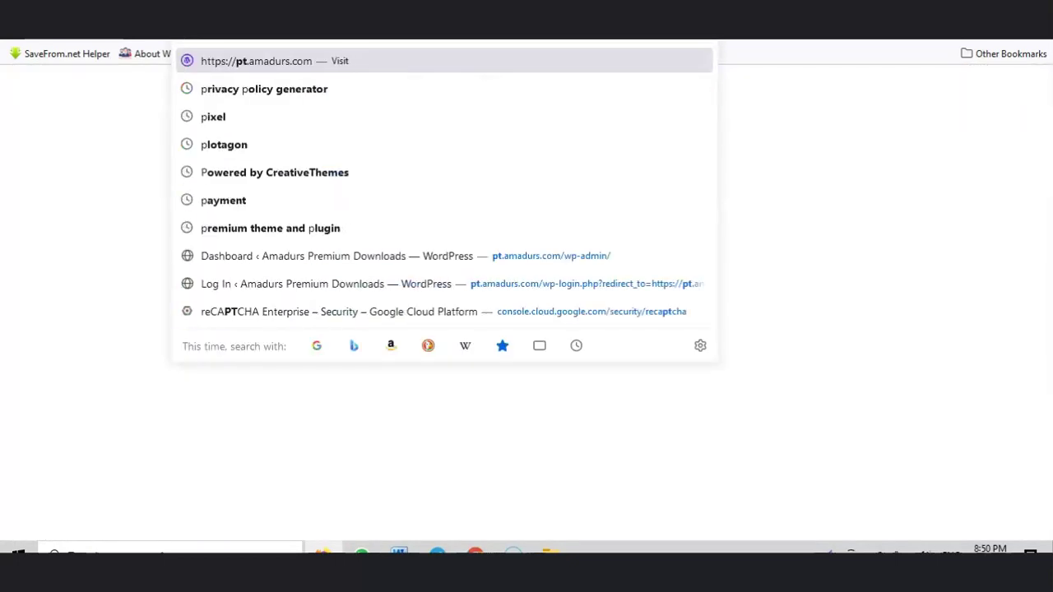
pyautogui.press('Return')
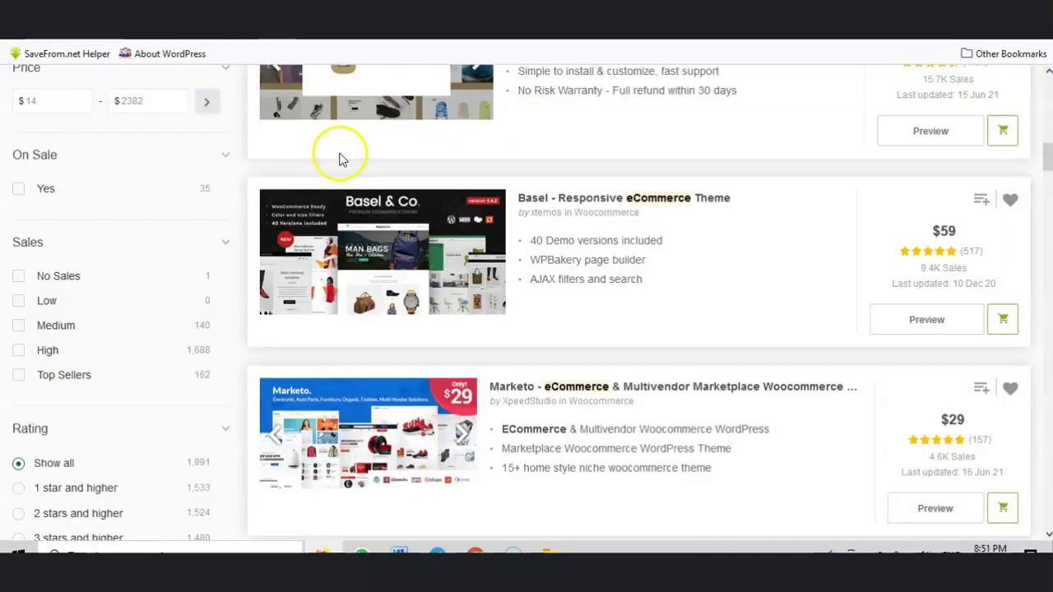
pyautogui.scroll(3, 567, 300)
pyautogui.scroll(-4, 562, 295)
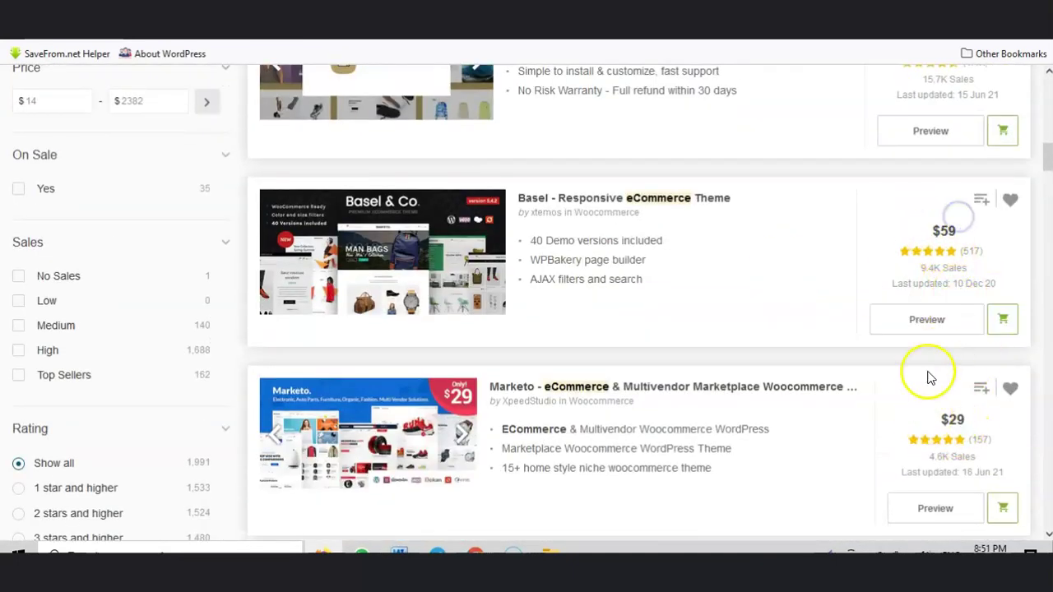
pyautogui.scroll(-3, 926, 376)
pyautogui.scroll(-3, 954, 389)
pyautogui.click(915, 322)
pyautogui.scroll(-2, 967, 338)
pyautogui.doubleClick(950, 354)
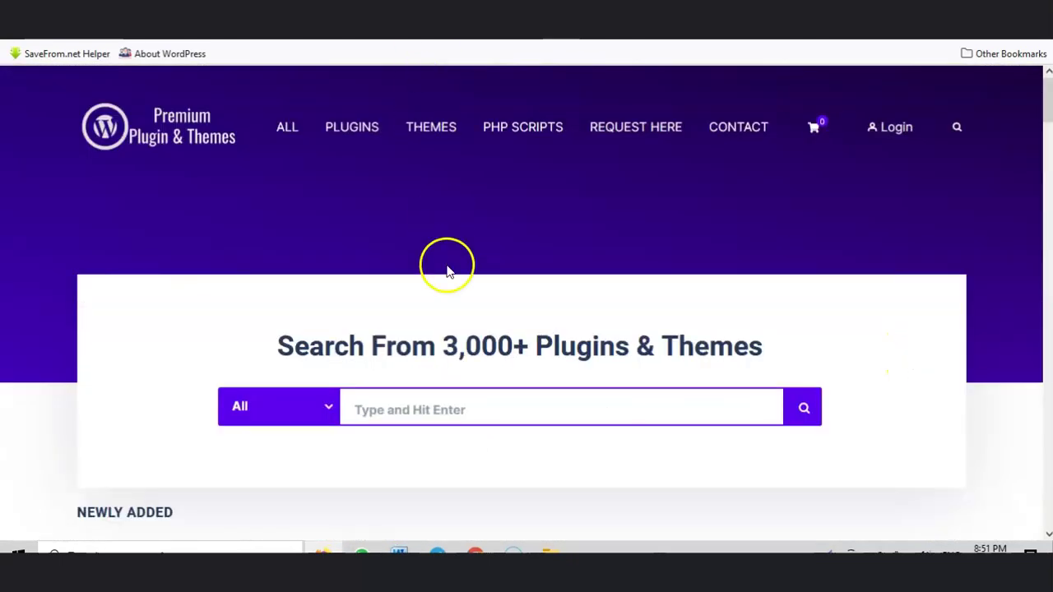
# Step: Go through the Amadurs request form: name, e-mail, request type WordPress Theme(s), theme name, message
pyautogui.scroll(-12, 444, 296)
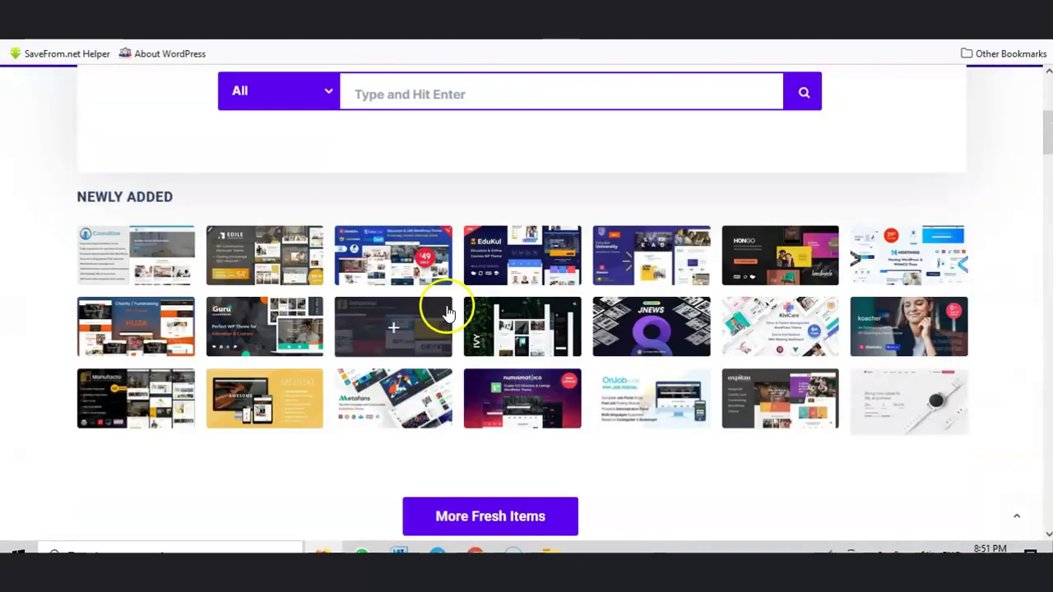
pyautogui.scroll(-5, 438, 303)
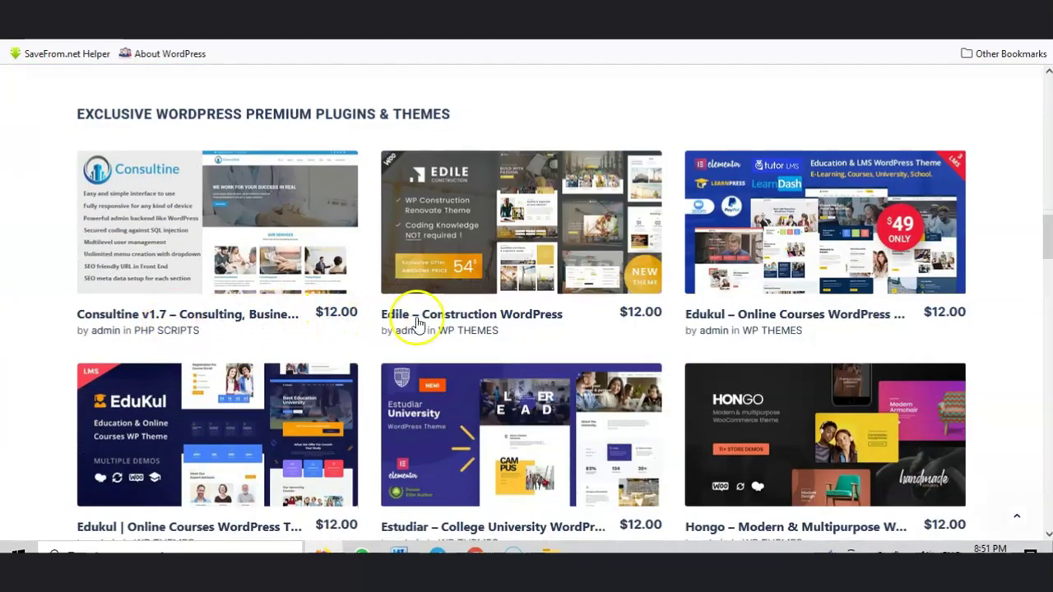
pyautogui.scroll(1, 690, 276)
pyautogui.scroll(-15, 681, 283)
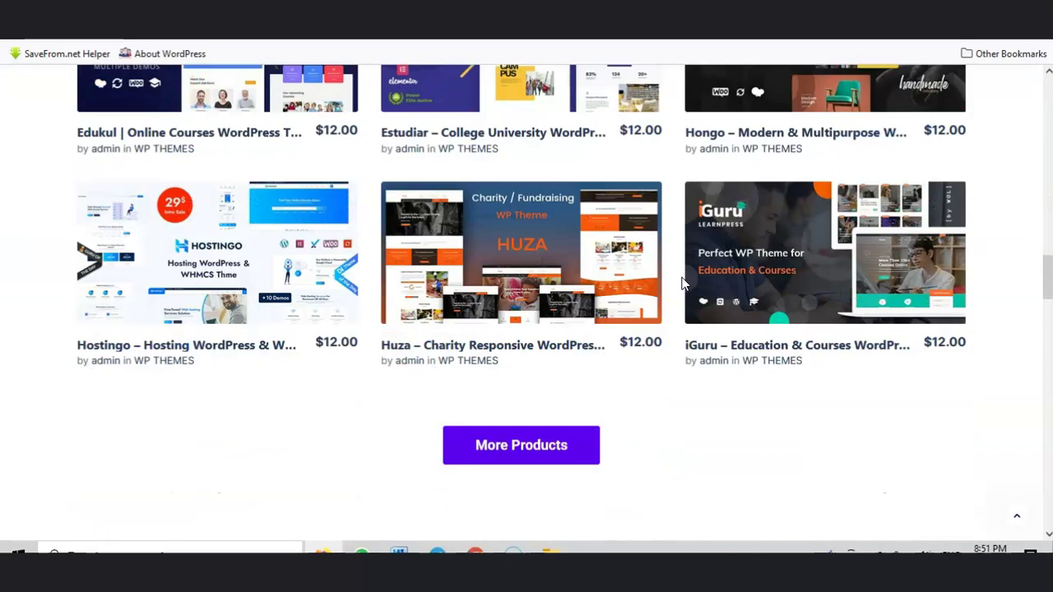
pyautogui.scroll(-6, 682, 285)
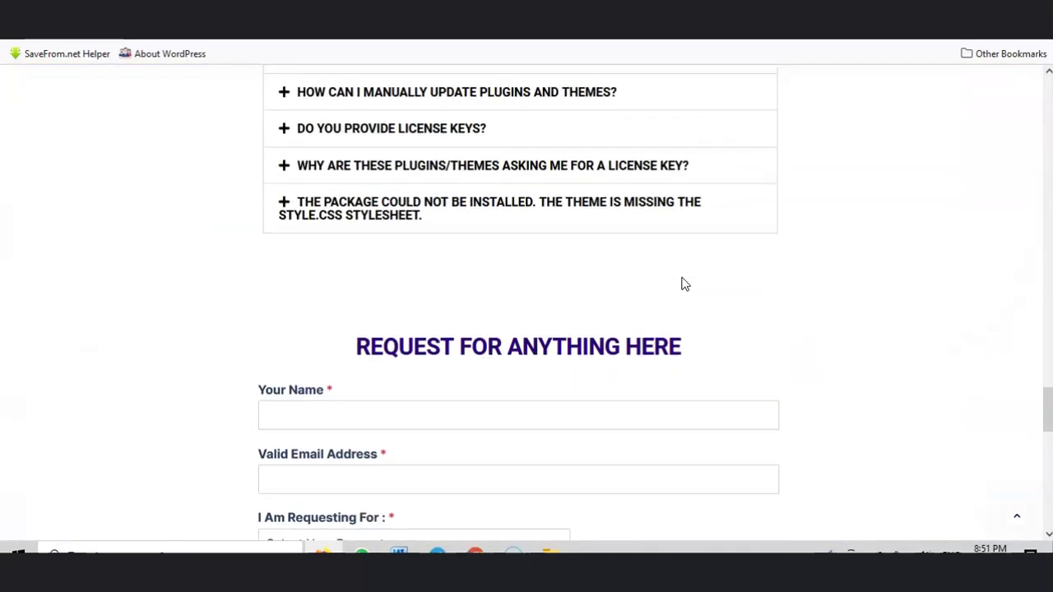
pyautogui.click(327, 216)
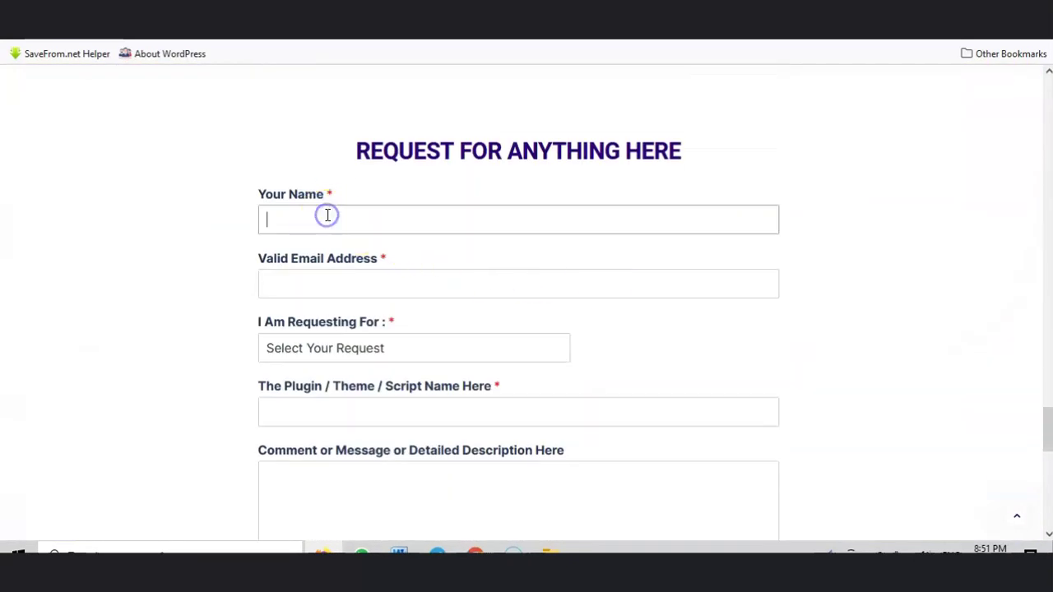
pyautogui.click(321, 285)
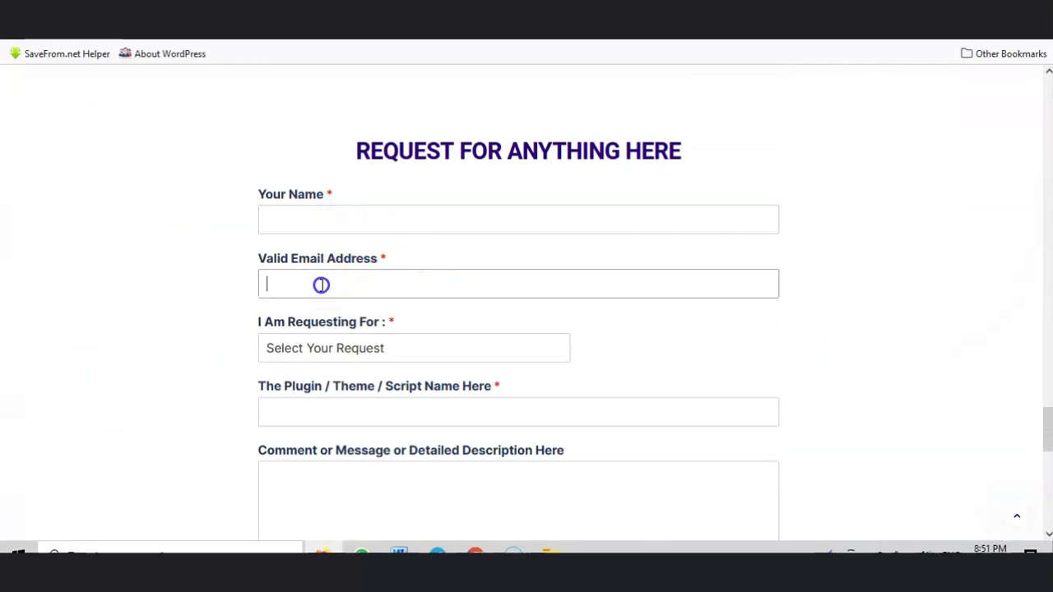
pyautogui.click(353, 350)
pyautogui.click(342, 411)
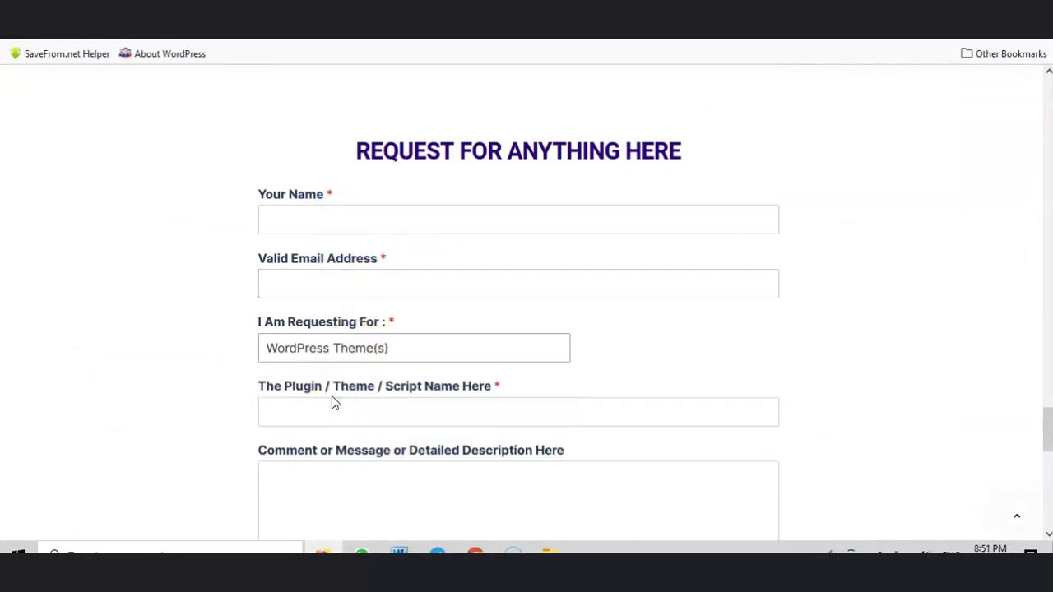
pyautogui.scroll(-2, 331, 402)
pyautogui.click(302, 250)
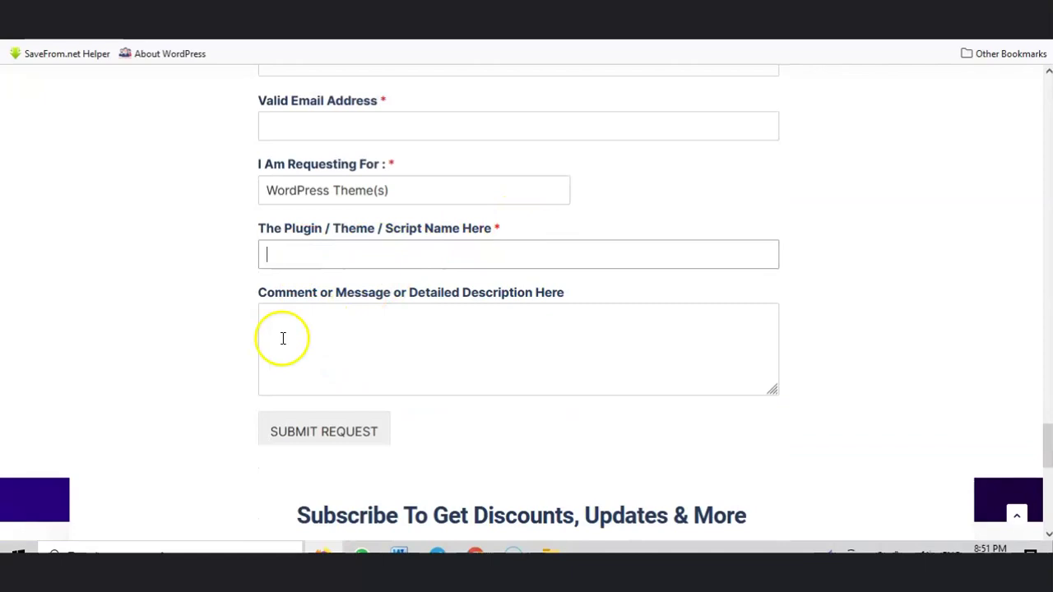
pyautogui.click(427, 337)
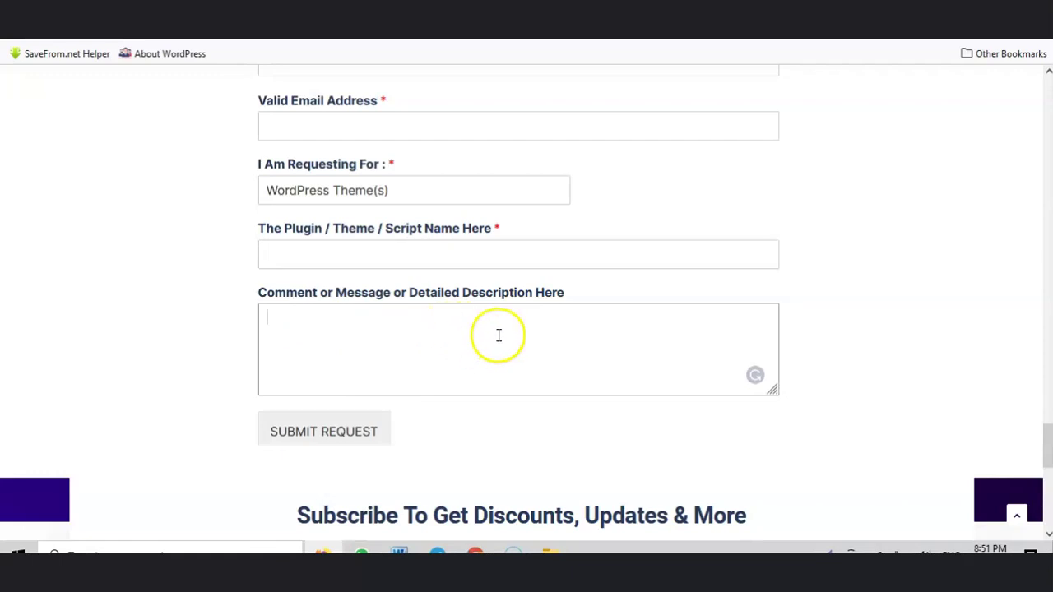
# Step: Return to the top of the store and open the PHP Scripts page
pyautogui.scroll(15, 503, 326)
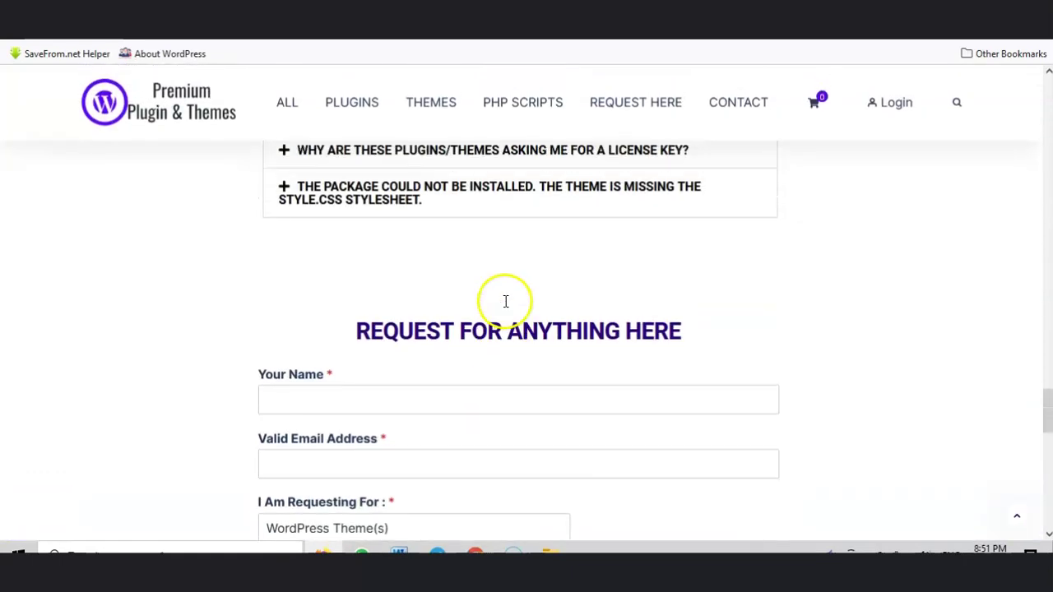
pyautogui.scroll(20, 521, 290)
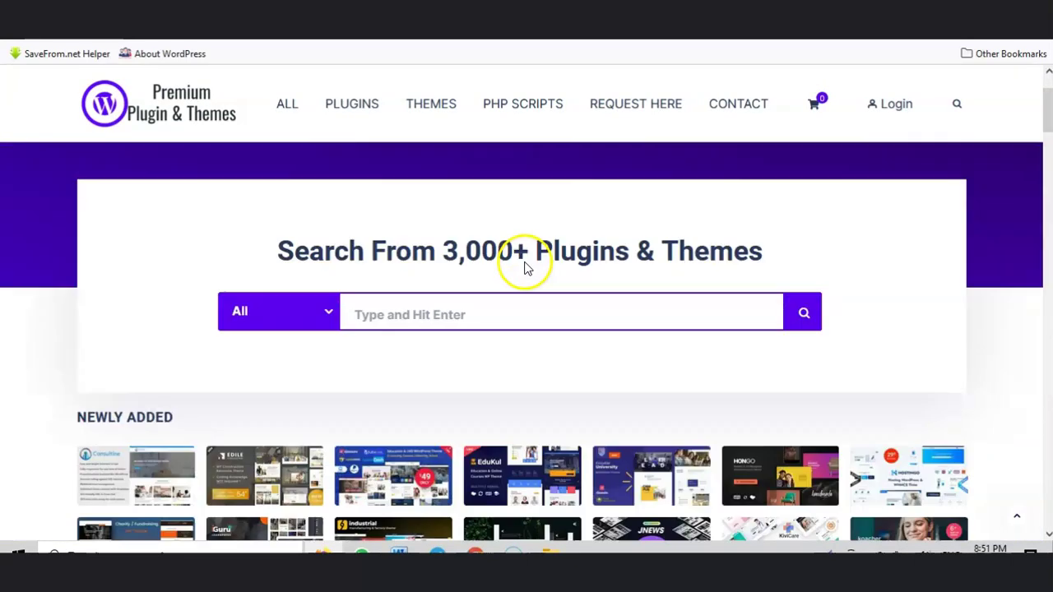
pyautogui.scroll(2, 527, 268)
pyautogui.click(559, 92)
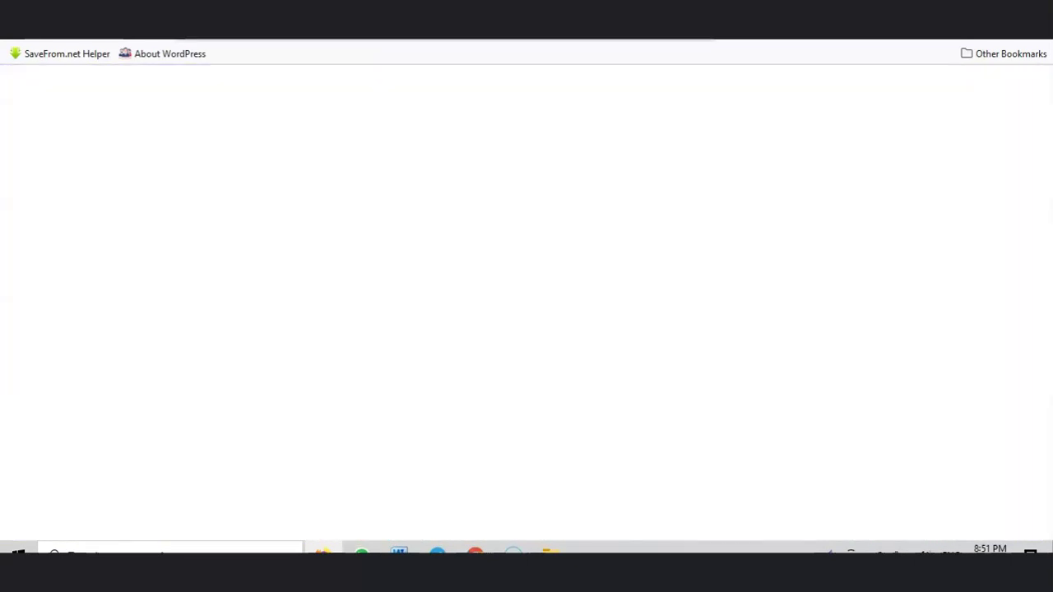
# Step: Enter the amadur site address to return to the WordPress Add Themes page
pyautogui.hotkey('ctrl', 'l')
pyautogui.write('amad')
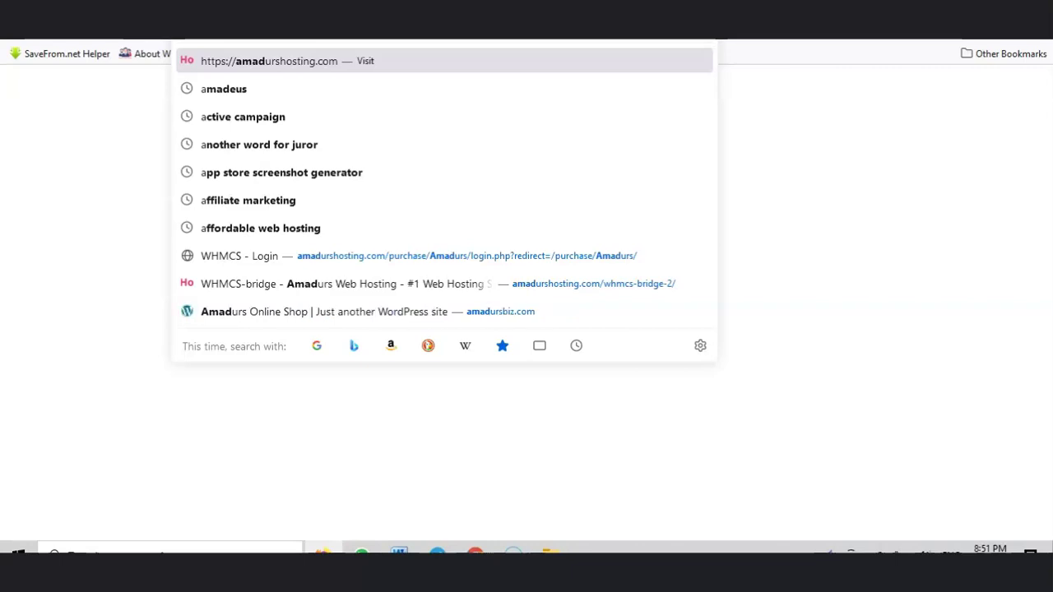
pyautogui.write('ur')
pyautogui.press('Return')
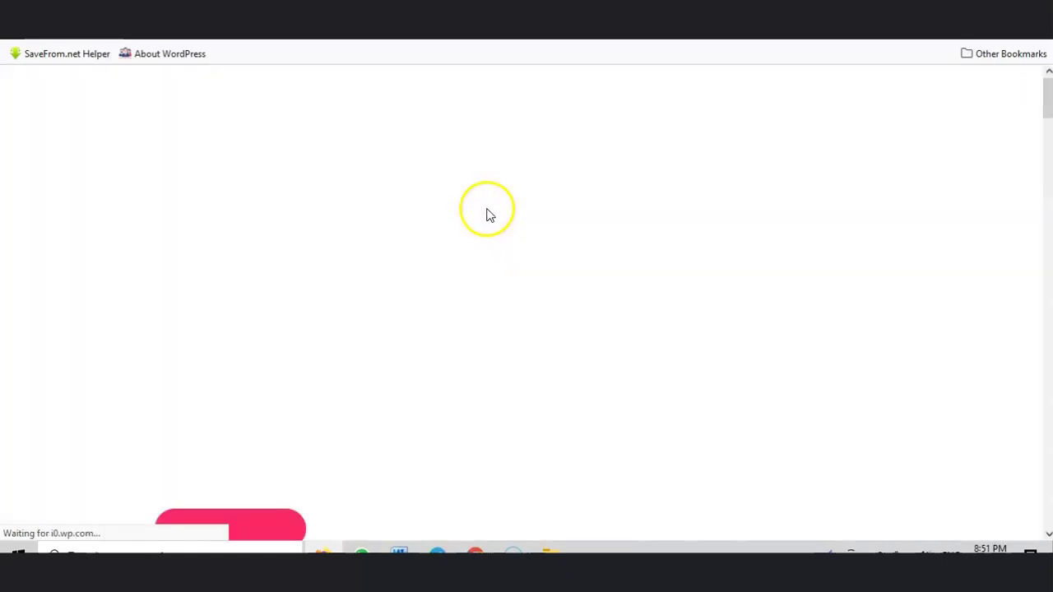
pyautogui.scroll(-1, 461, 222)
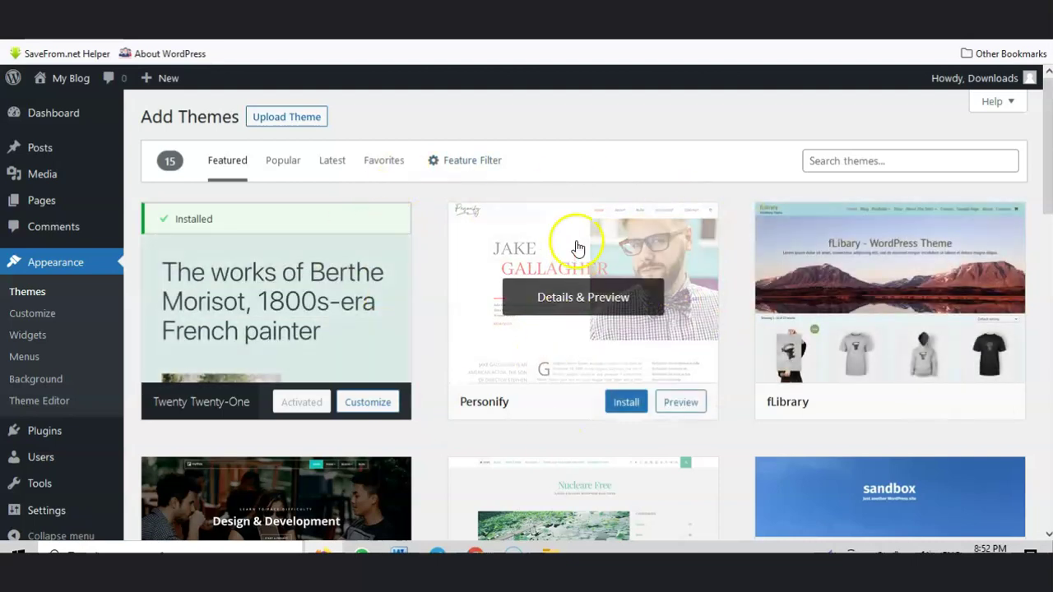
# Step: Show the Upload Theme form, then cancel the zip file chooser
pyautogui.click(286, 119)
pyautogui.click(471, 256)
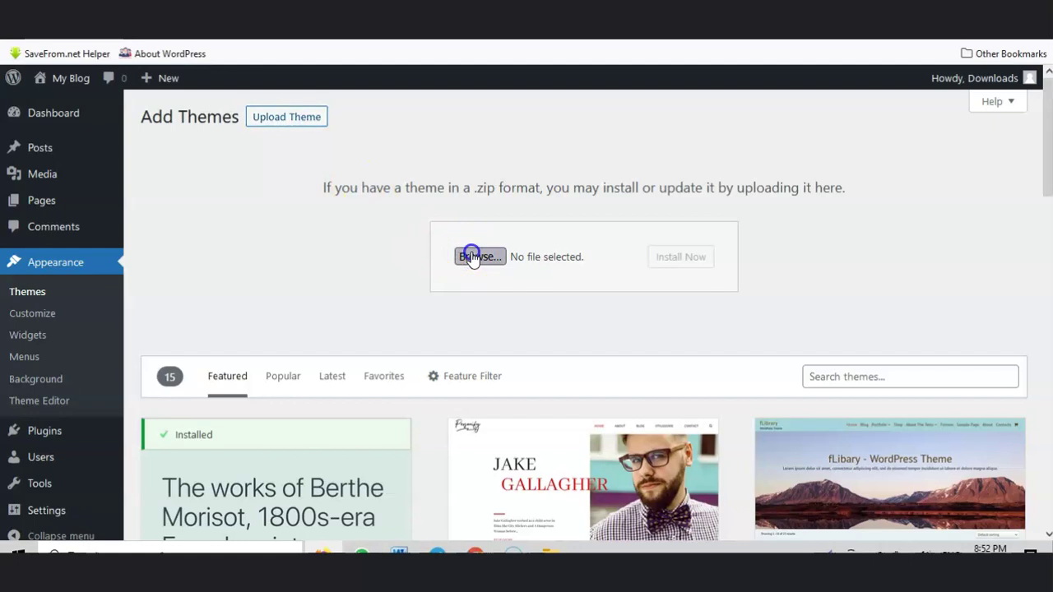
pyautogui.scroll(-5, 378, 196)
pyautogui.scroll(1, 370, 191)
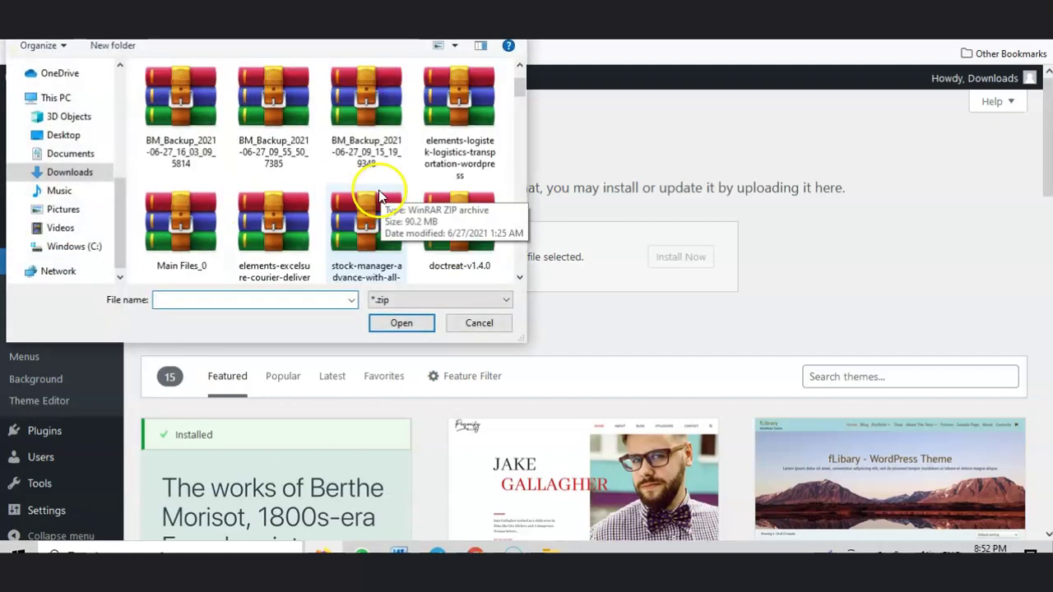
pyautogui.click(479, 322)
# Step: Search the theme directory for 'astra', install Astra and activate it
pyautogui.scroll(-1, 547, 280)
pyautogui.scroll(-1, 551, 277)
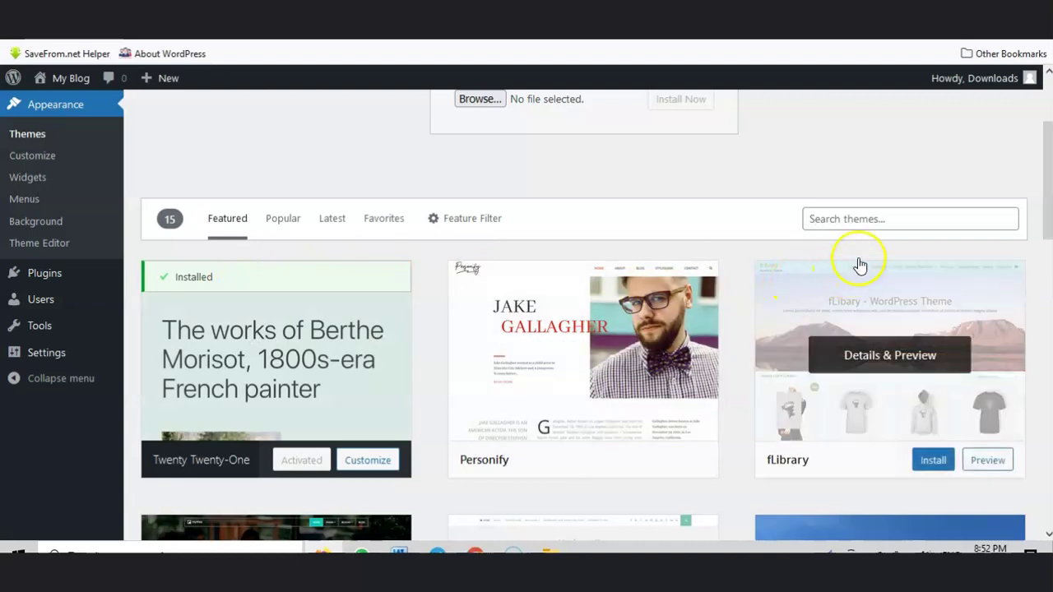
pyautogui.click(846, 219)
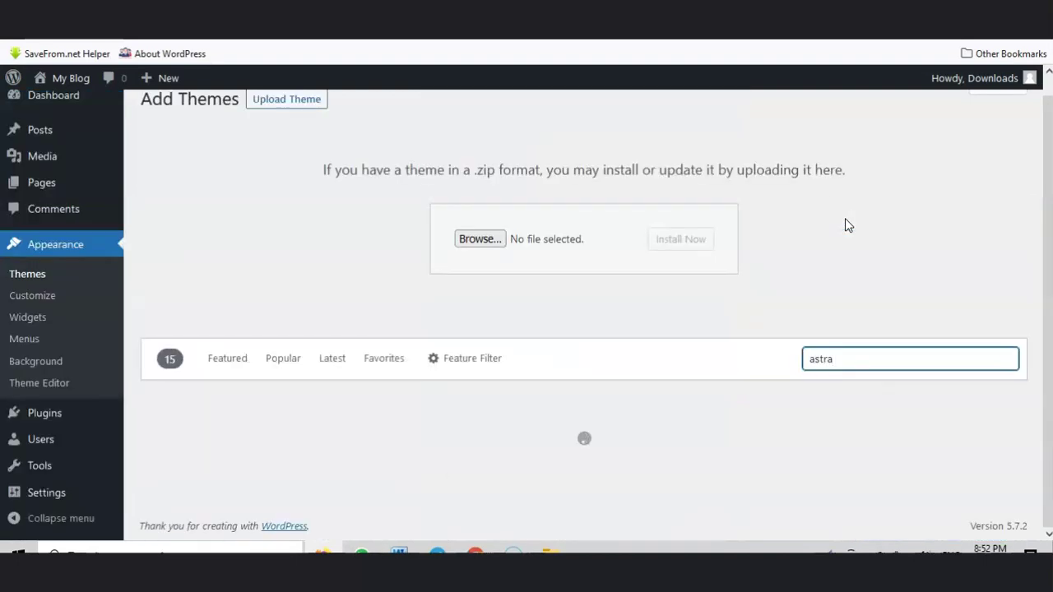
pyautogui.scroll(-3, 616, 360)
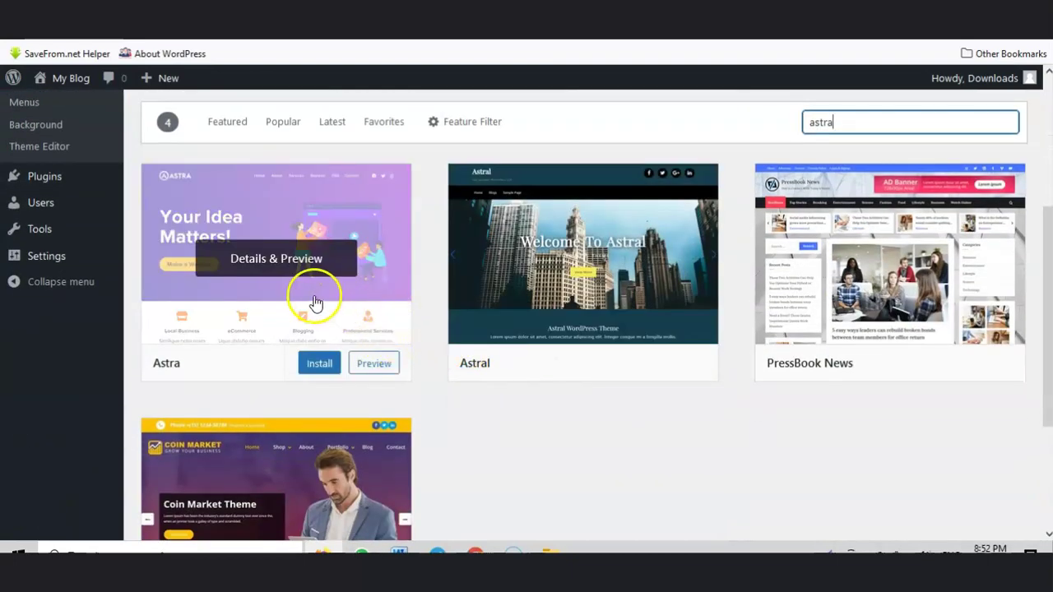
pyautogui.click(322, 367)
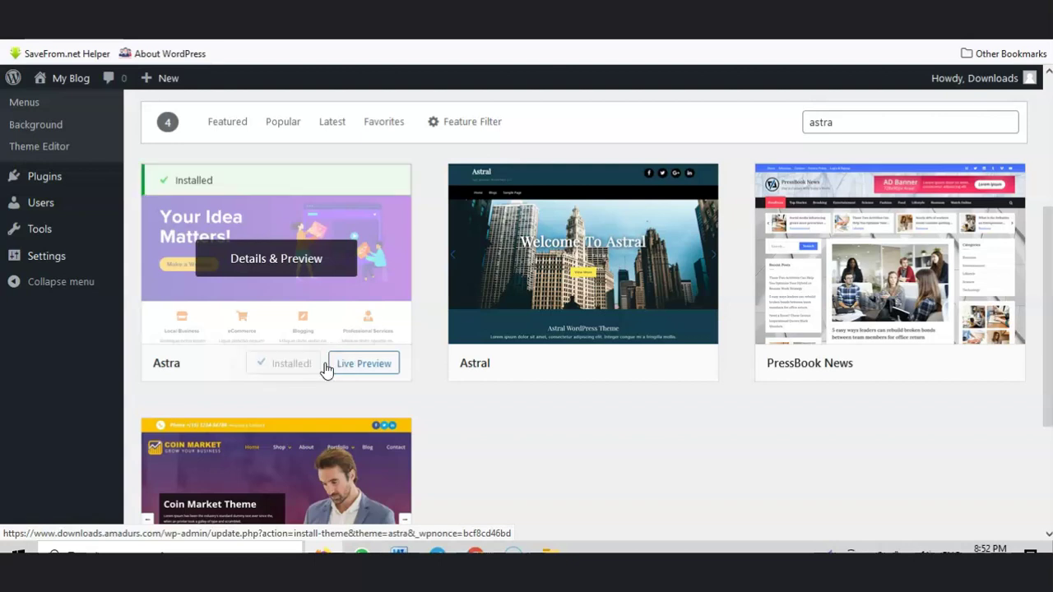
pyautogui.click(315, 370)
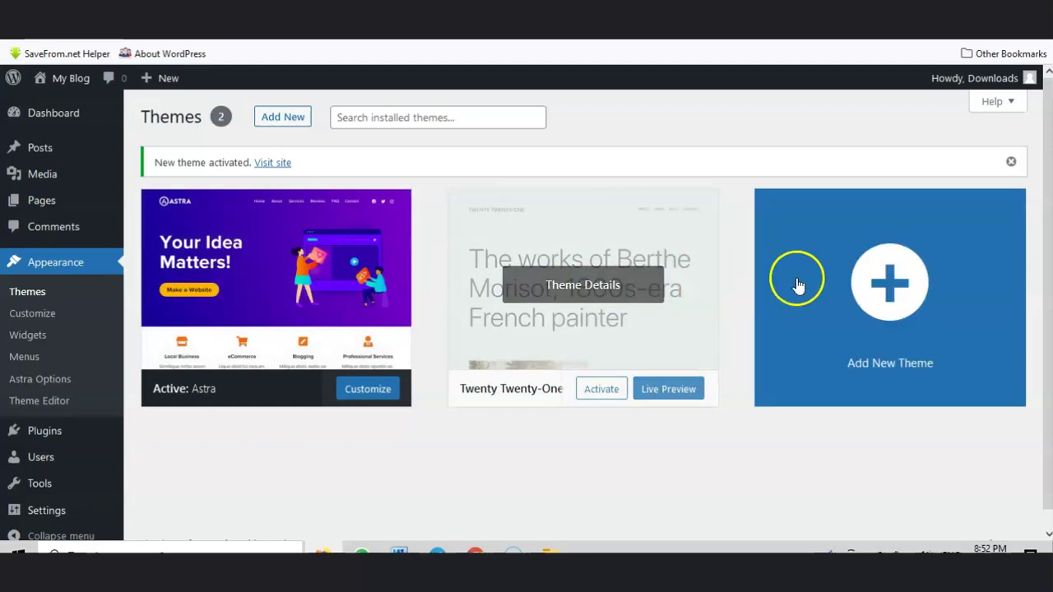
# Step: Delete Twenty Twenty-One from its theme details, leaving Astra 3.6.2 as the only theme
pyautogui.click(574, 298)
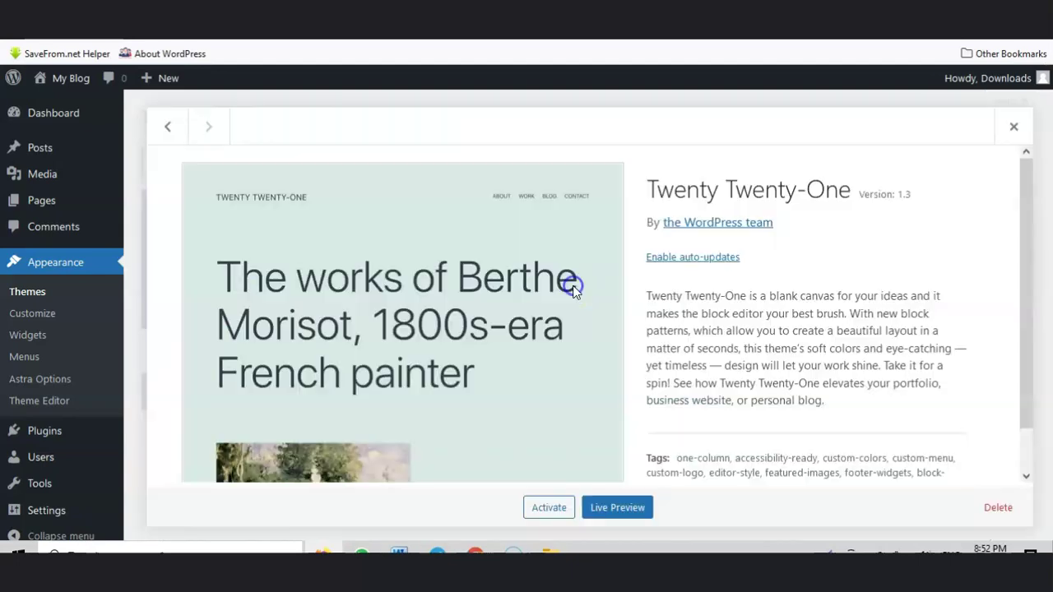
pyautogui.click(998, 508)
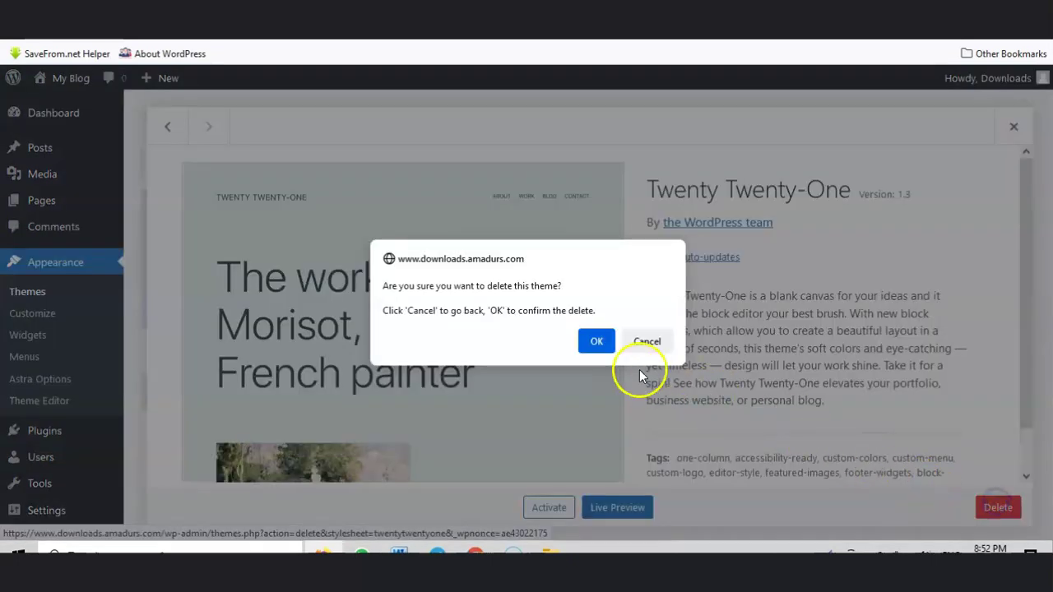
pyautogui.click(597, 342)
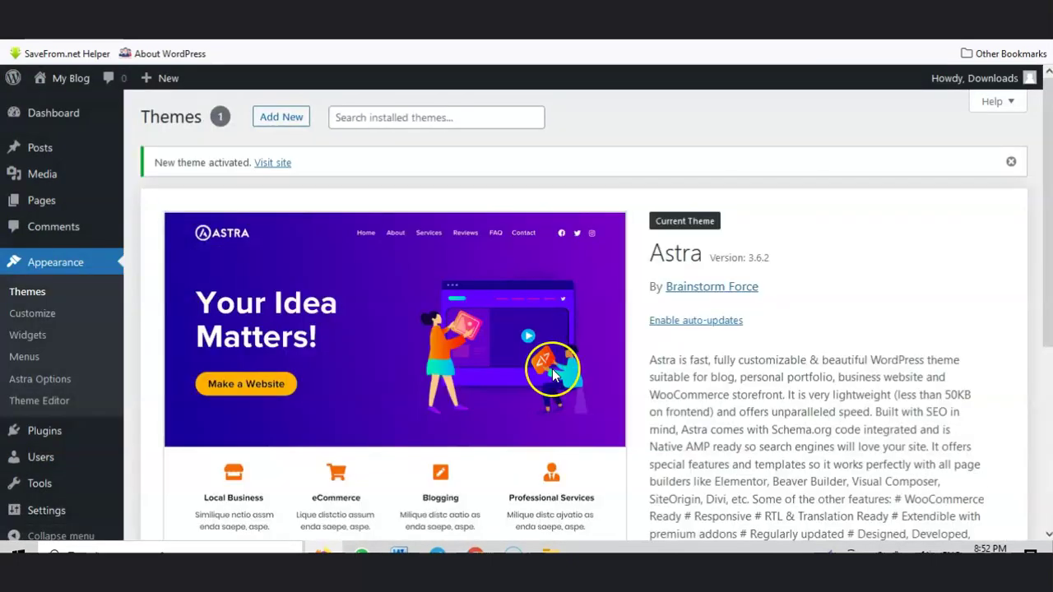
pyautogui.scroll(-3, 552, 372)
pyautogui.scroll(3, 566, 376)
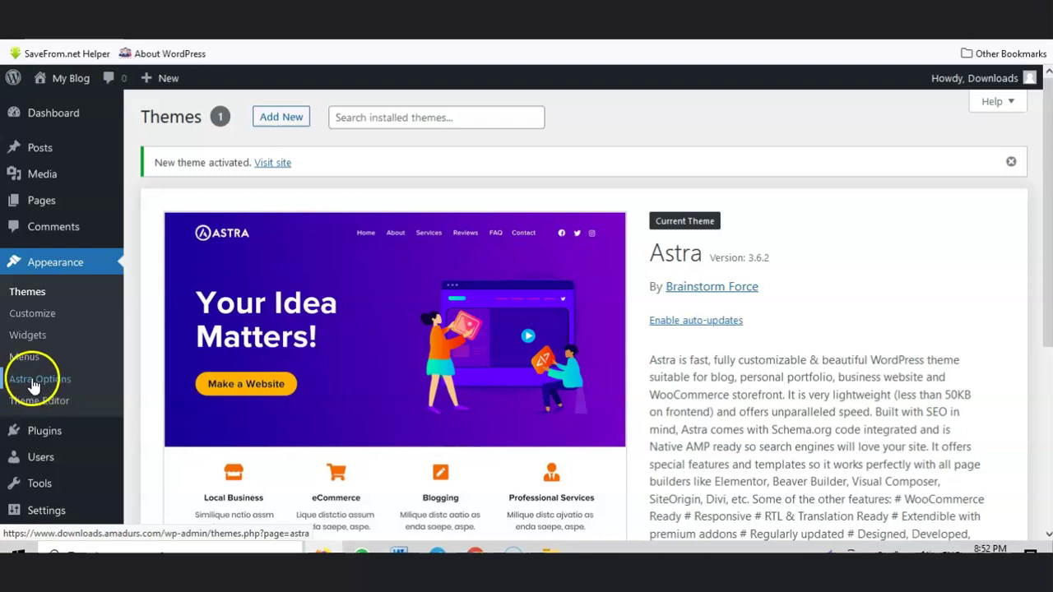
# Step: Install the Starter Templates importer plugin from Appearance > Astra Options
pyautogui.click(41, 382)
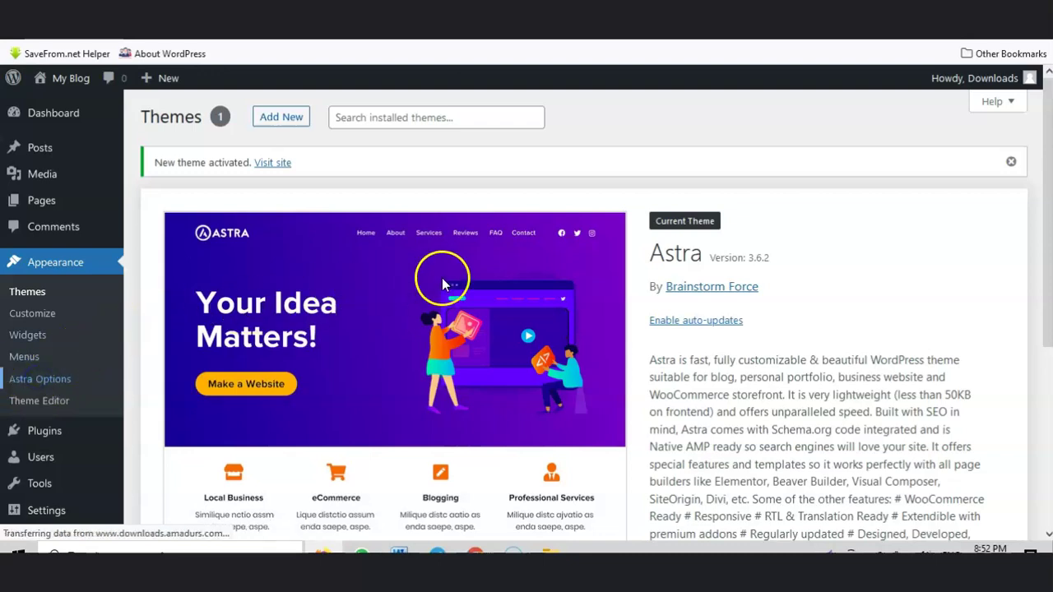
pyautogui.scroll(-1, 650, 276)
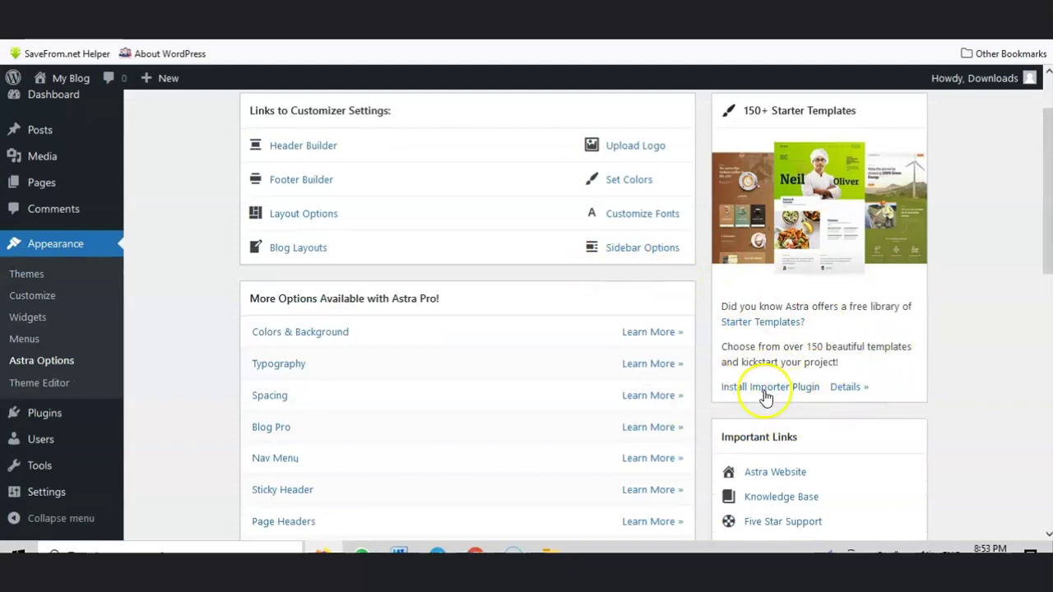
pyautogui.scroll(-1, 766, 397)
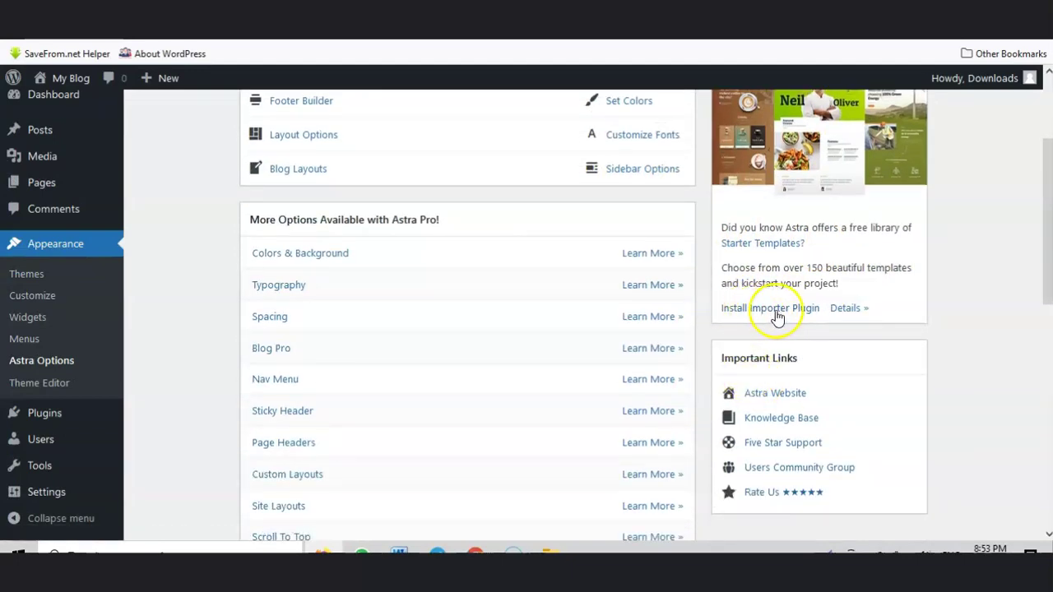
pyautogui.click(767, 311)
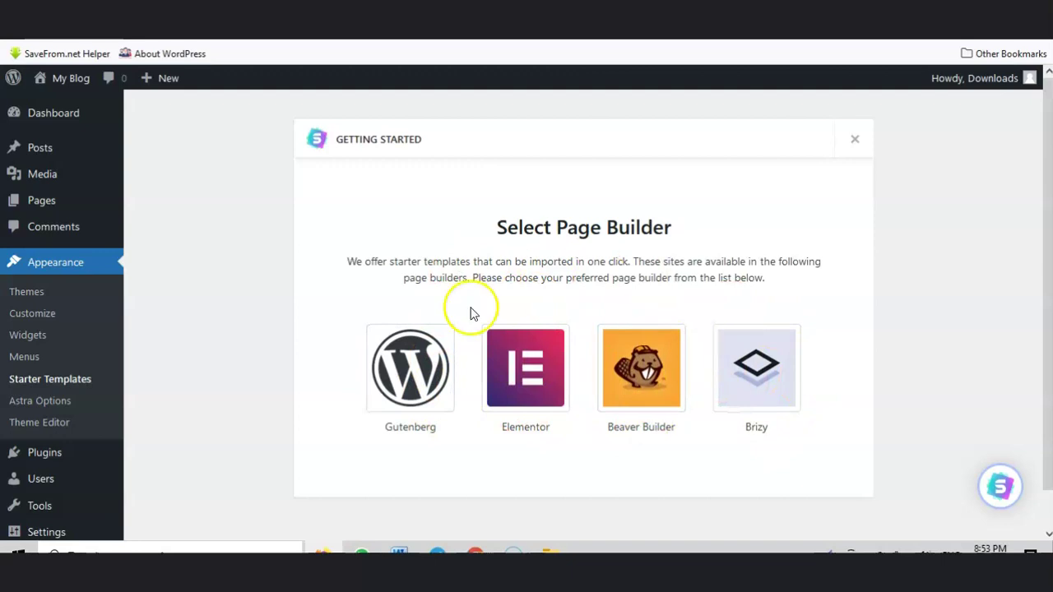
# Step: Pick Elementor as the page builder and filter starter templates to Free
pyautogui.click(528, 365)
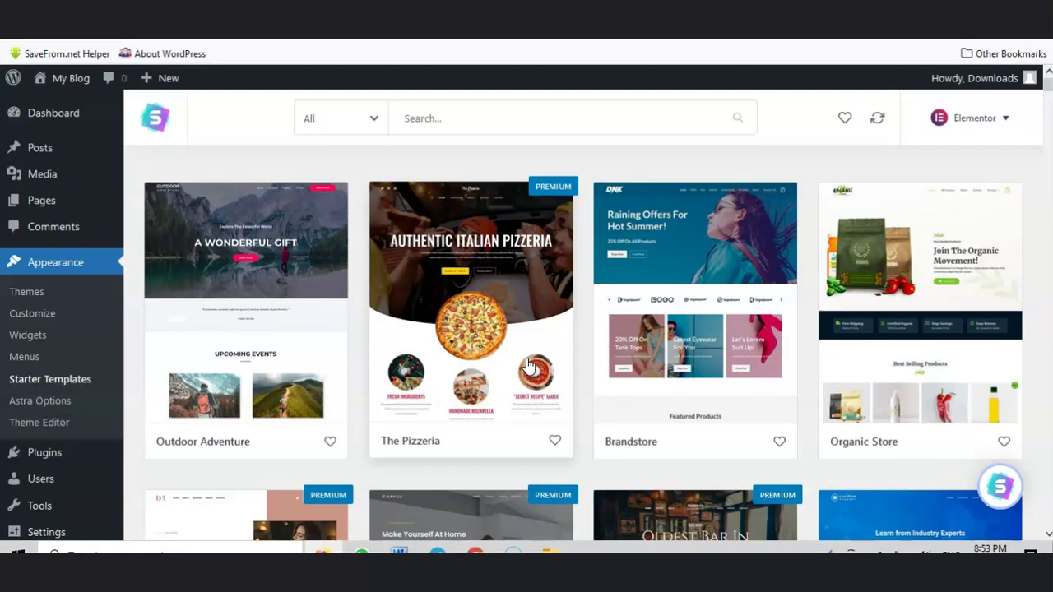
pyautogui.click(363, 118)
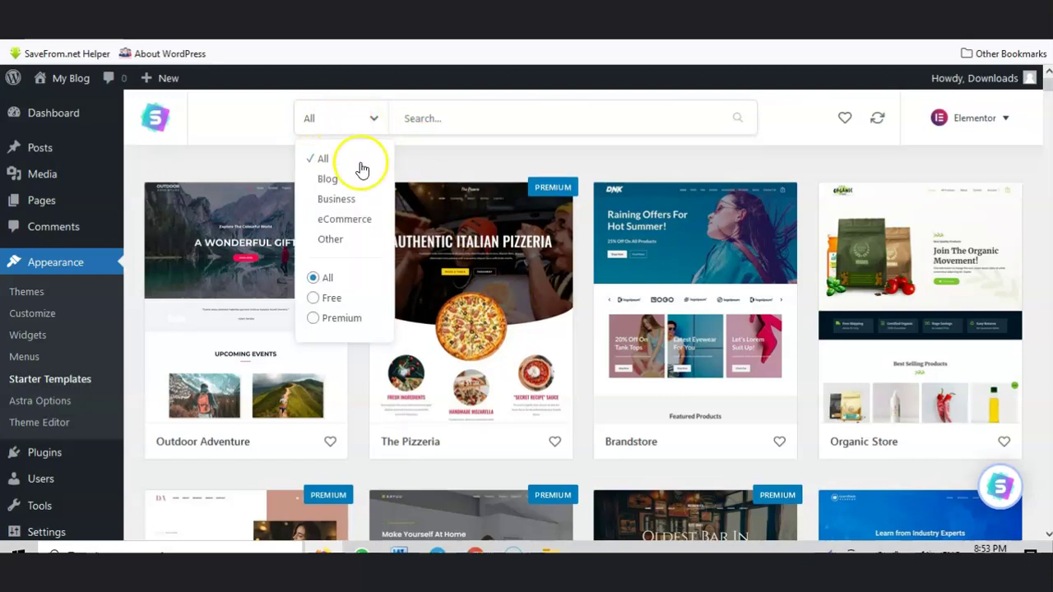
pyautogui.click(325, 300)
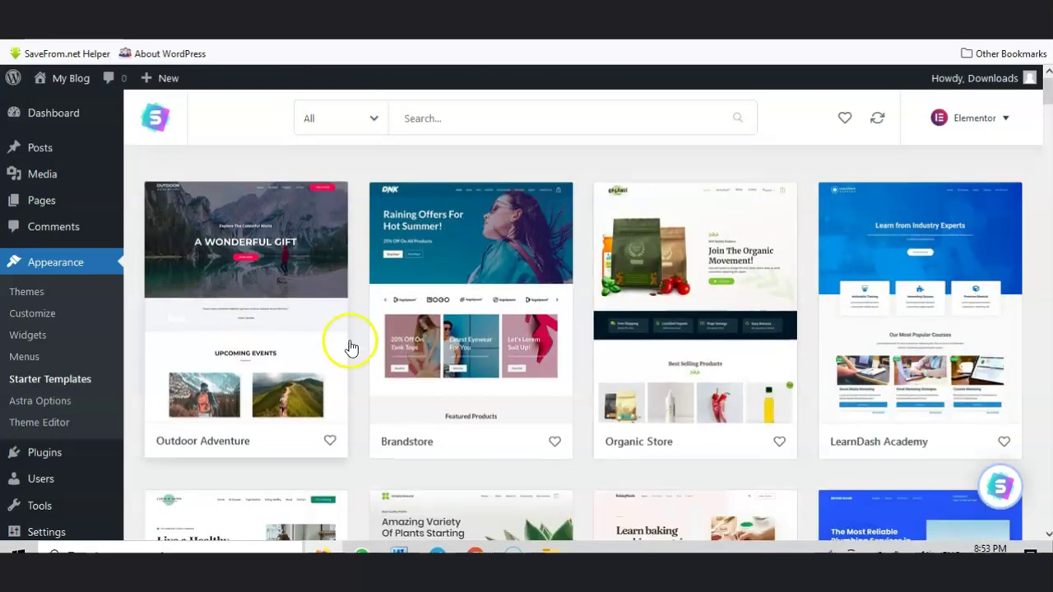
# Step: Browse the free template grid and open the Digital Agency template
pyautogui.scroll(-7, 670, 353)
pyautogui.scroll(-15, 792, 354)
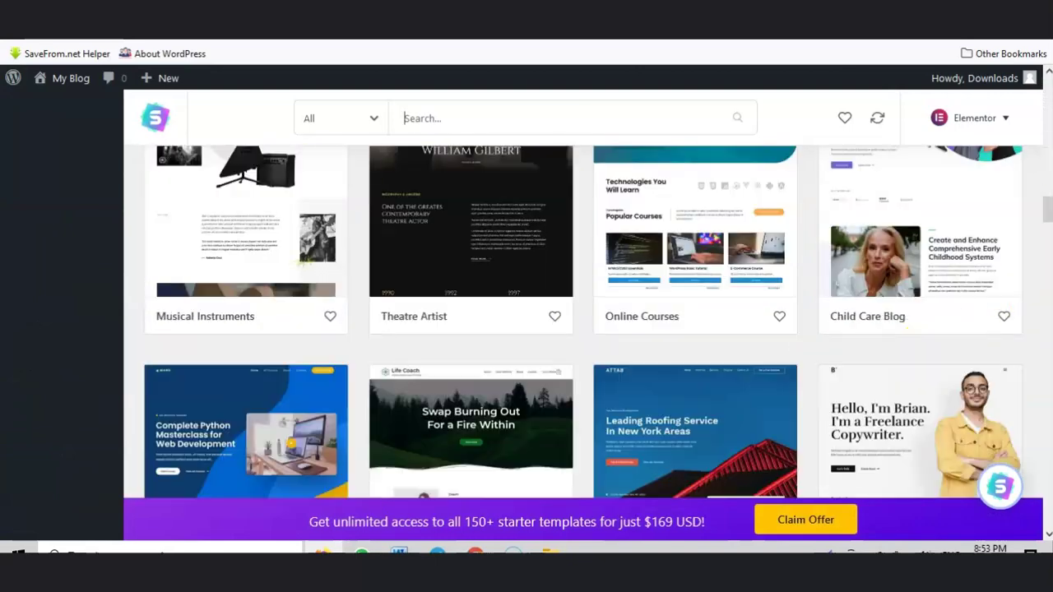
pyautogui.moveTo(1048, 209); pyautogui.dragTo(1048, 481)
pyautogui.scroll(3, 991, 407)
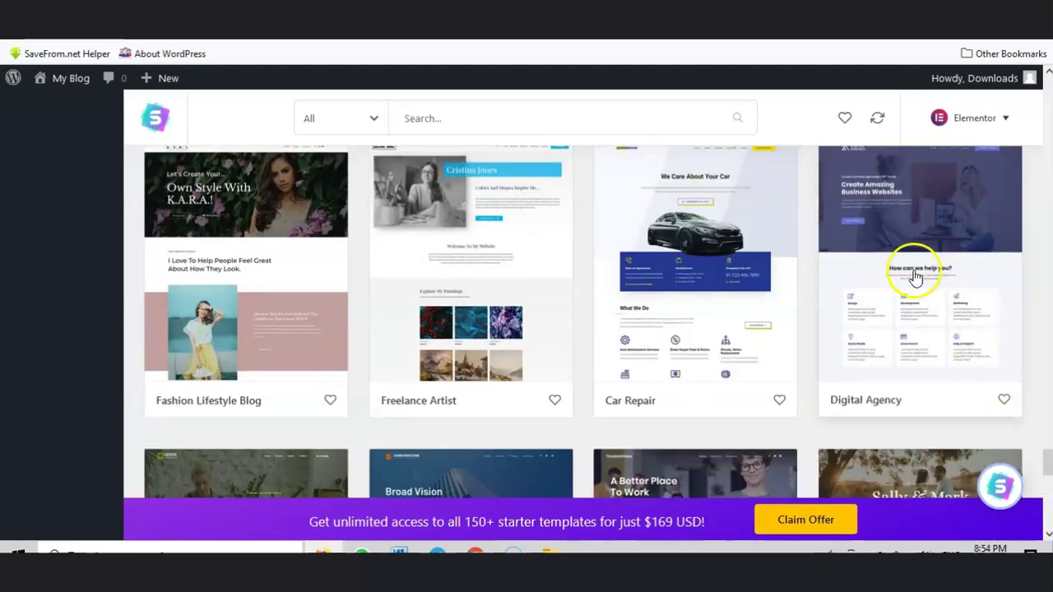
pyautogui.scroll(1, 898, 306)
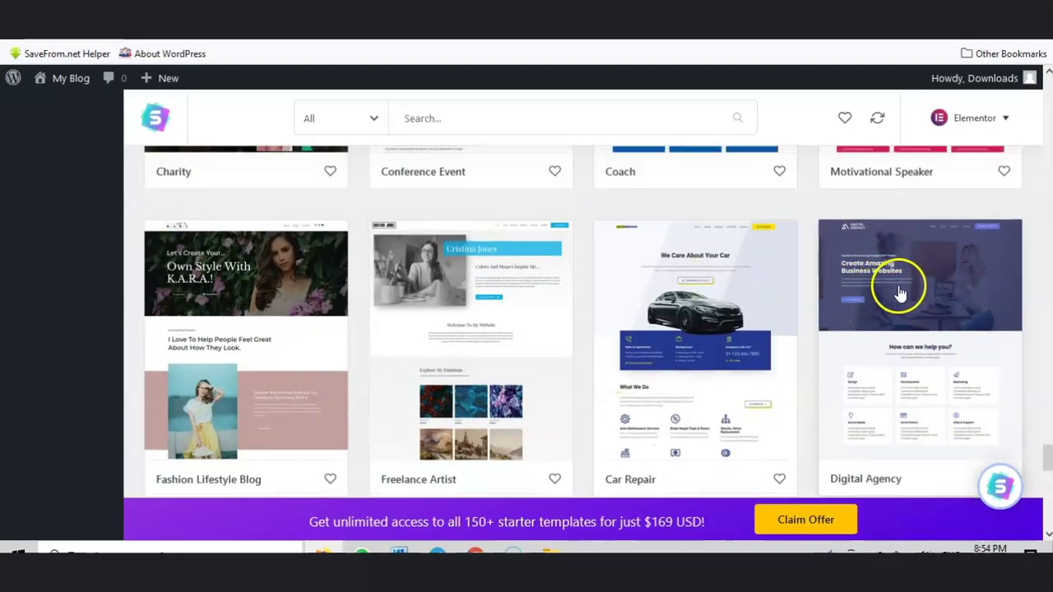
pyautogui.click(902, 303)
pyautogui.scroll(-2, 411, 339)
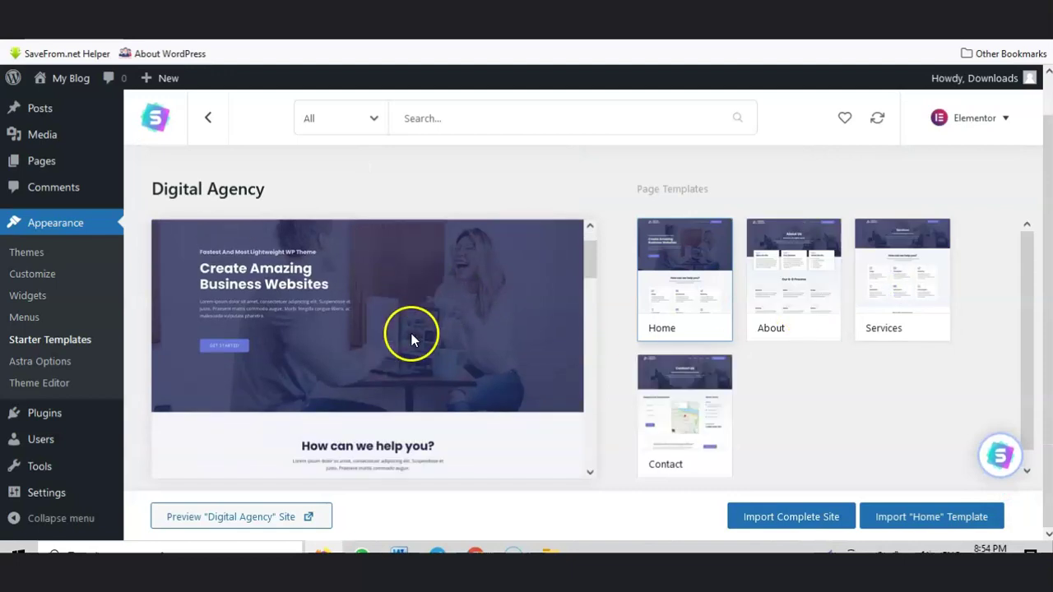
# Step: Preview the full Digital Agency demo homepage, then close the preview tab
pyautogui.click(229, 519)
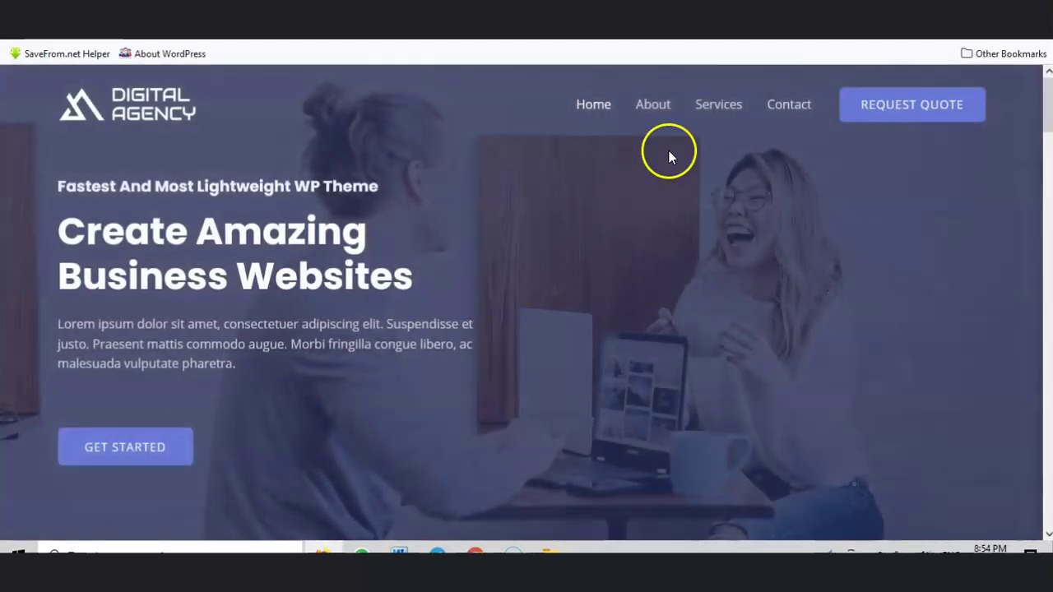
pyautogui.scroll(-4, 417, 261)
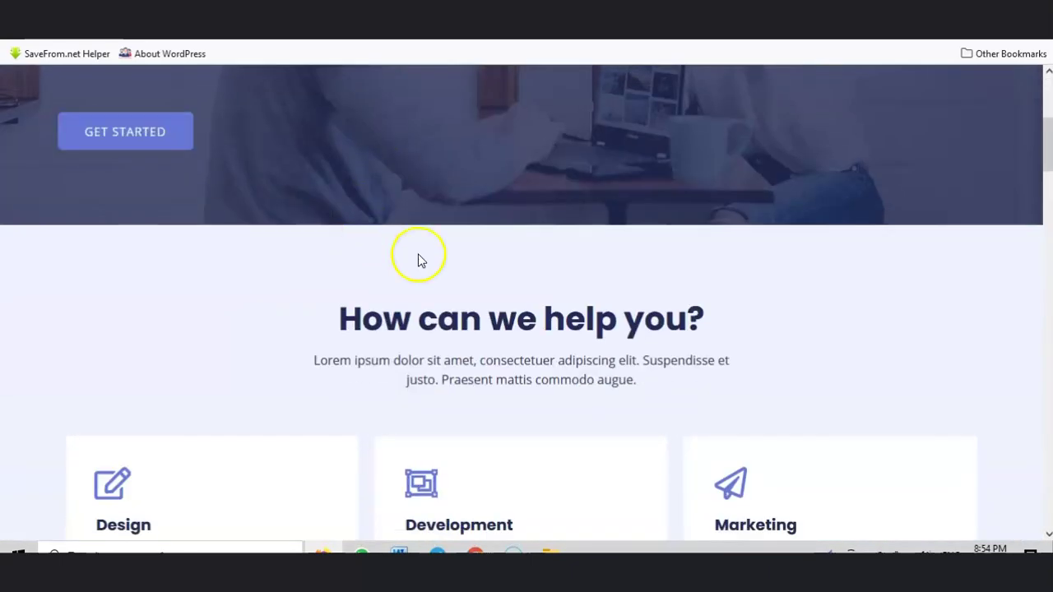
pyautogui.scroll(-16, 418, 260)
pyautogui.scroll(-15, 588, 268)
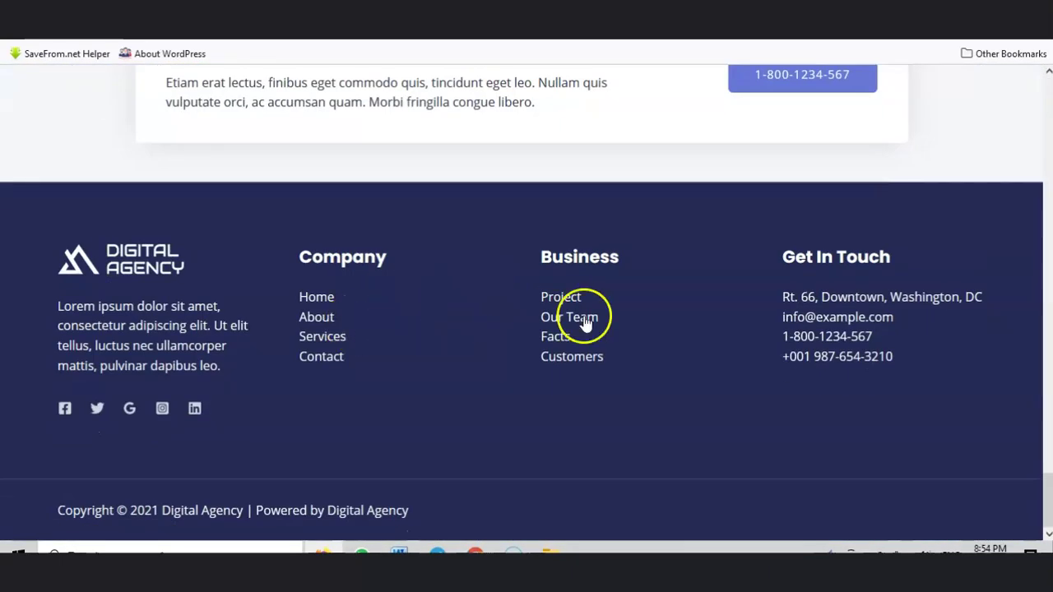
pyautogui.scroll(12, 585, 323)
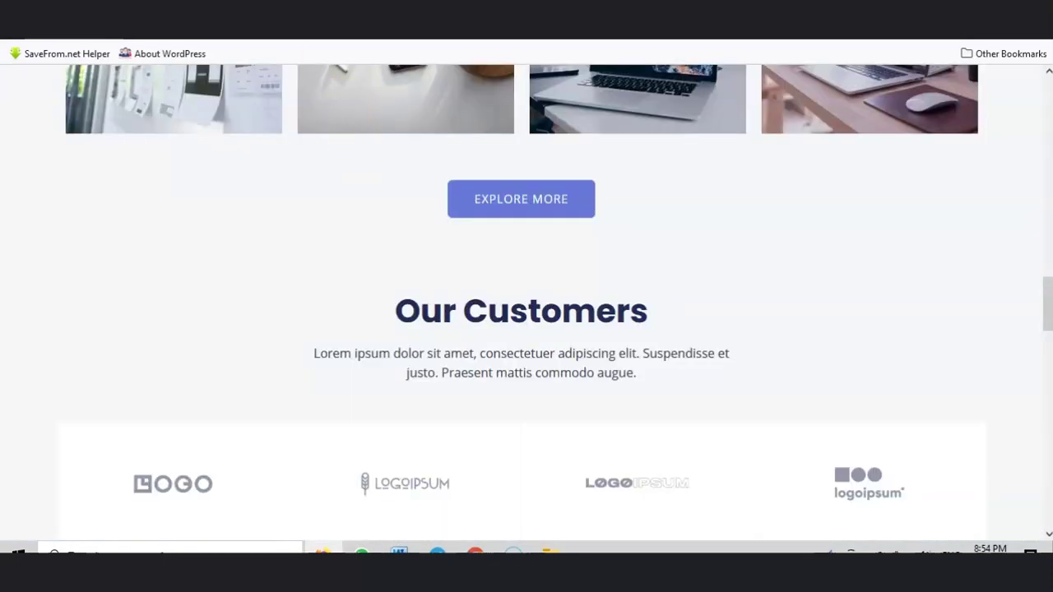
pyautogui.hotkey('ctrl', 'w')
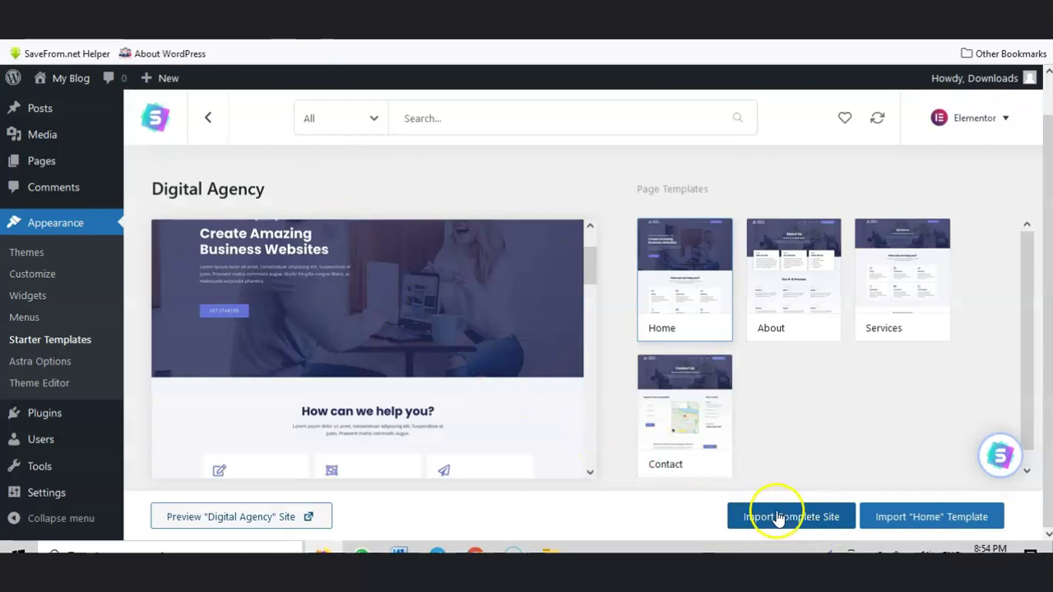
# Step: Launch the full Digital Agency import, answering Beginner and Myself/My company, and skip the name/email form
pyautogui.click(800, 518)
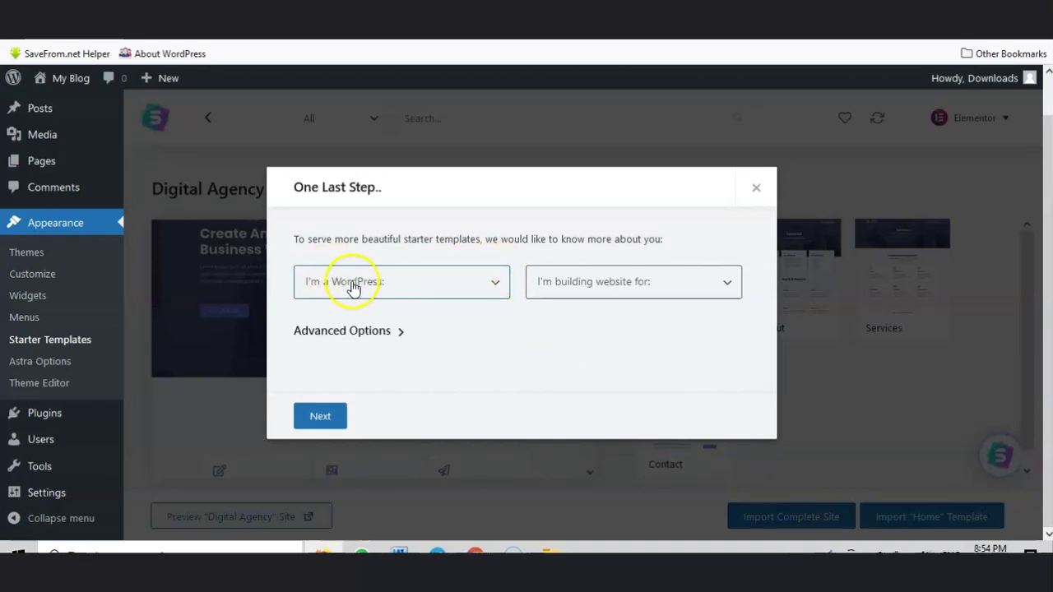
pyautogui.click(358, 283)
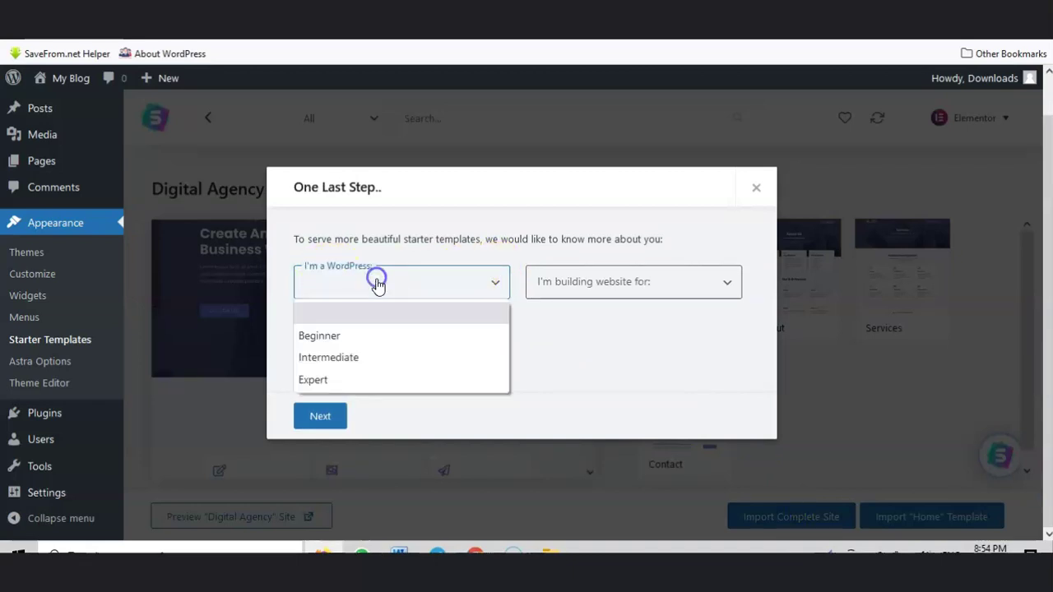
pyautogui.click(328, 335)
pyautogui.click(587, 284)
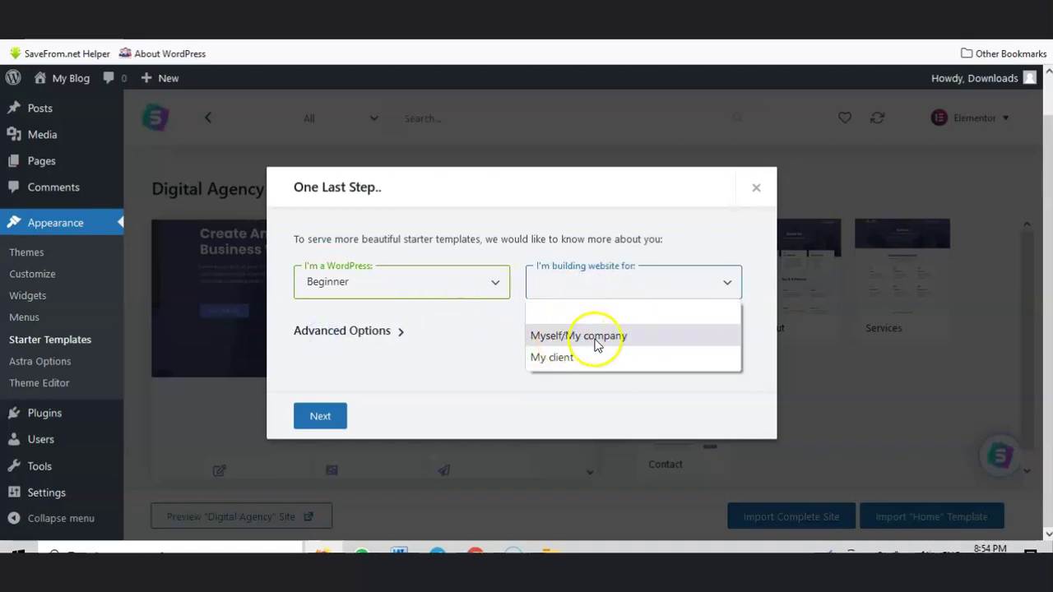
pyautogui.click(568, 338)
pyautogui.click(321, 416)
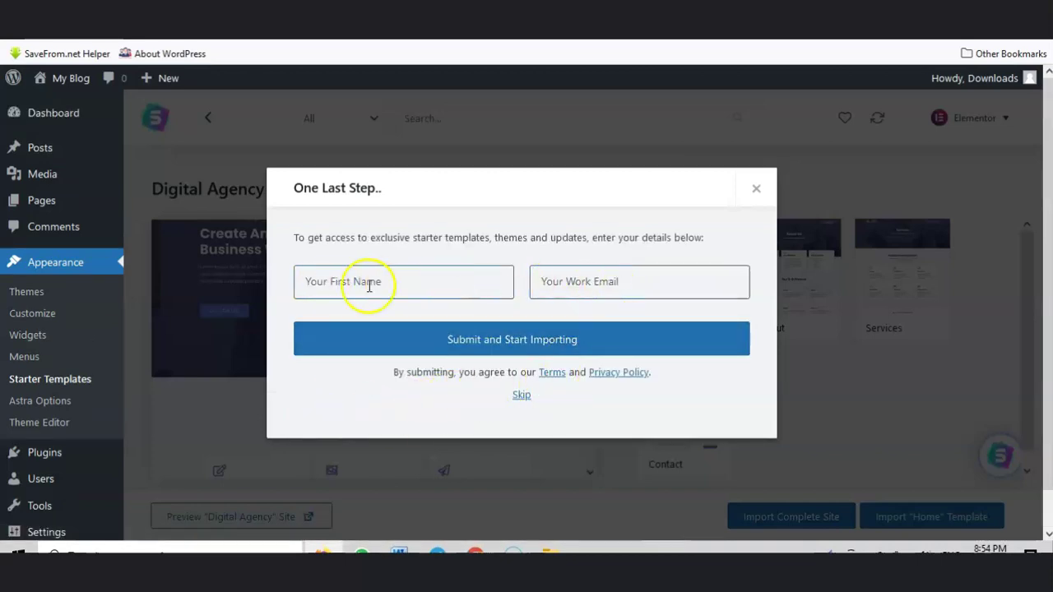
pyautogui.click(520, 396)
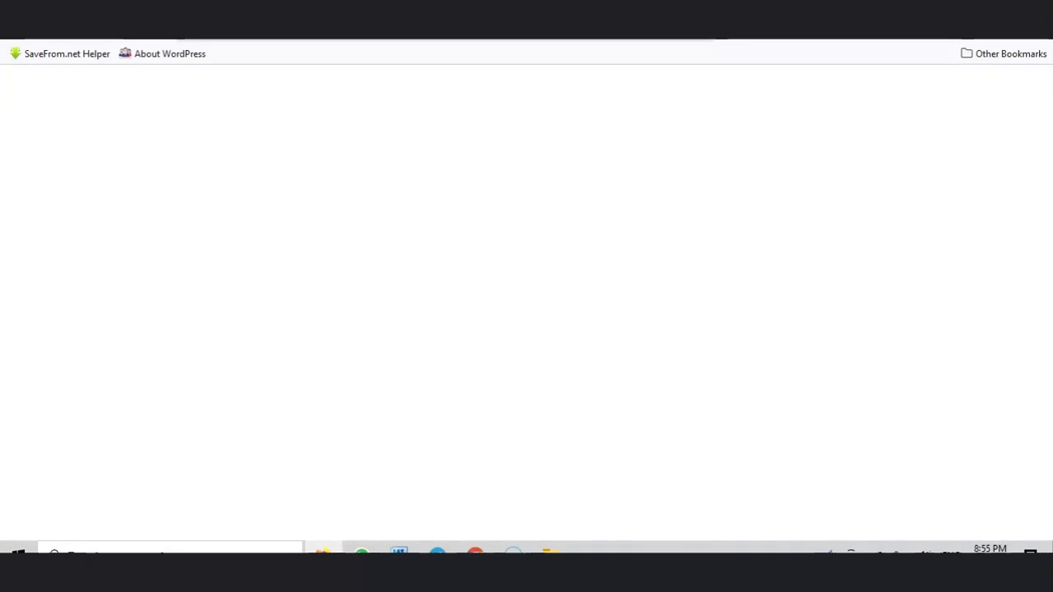
# Step: Load youtube.com and go to your channel page from the account menu
pyautogui.write('y')
pyautogui.press('Return')
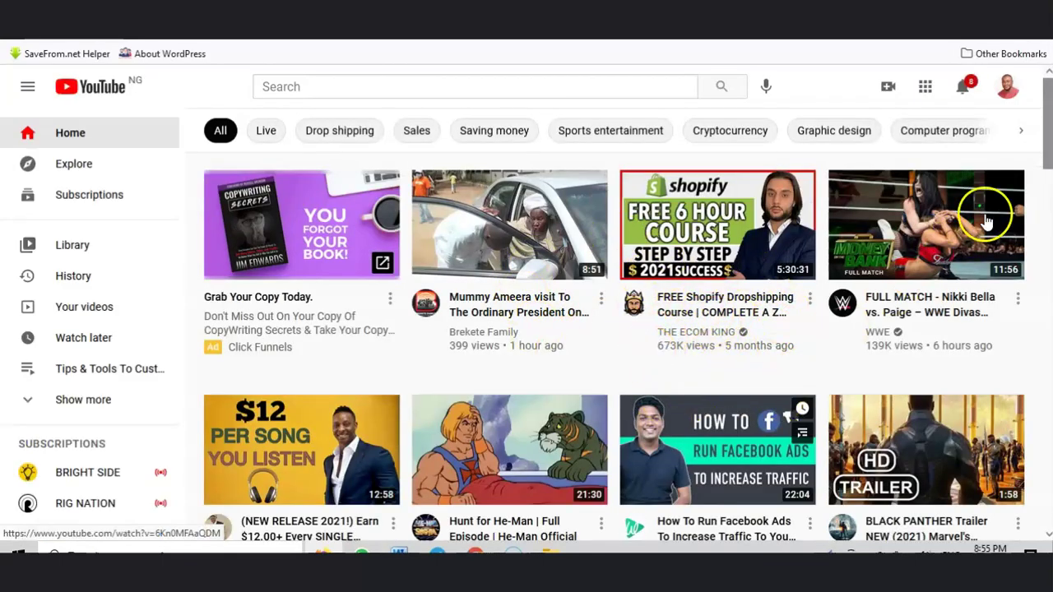
pyautogui.click(1008, 85)
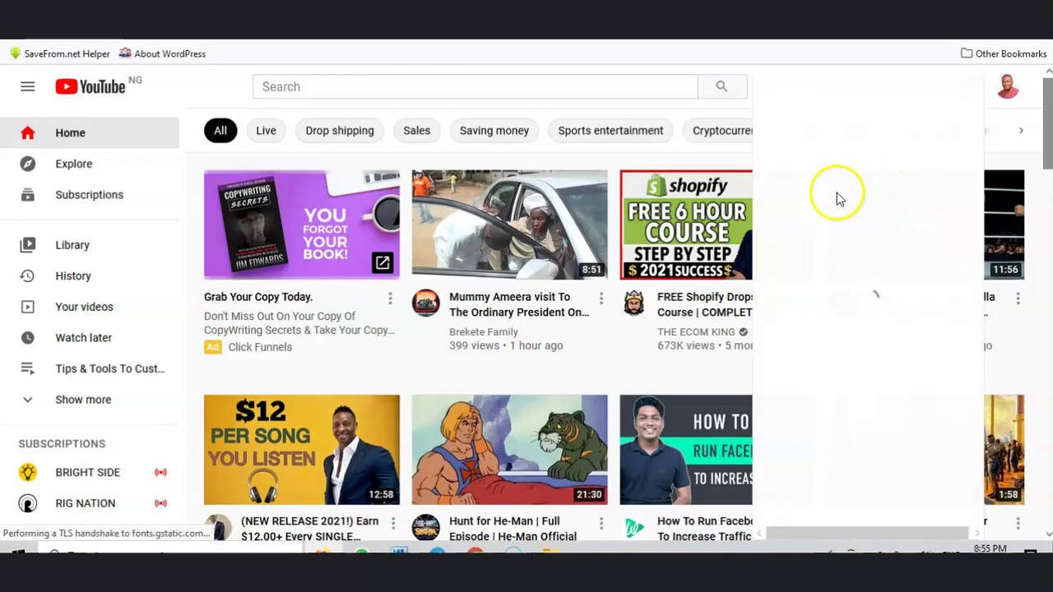
pyautogui.click(802, 179)
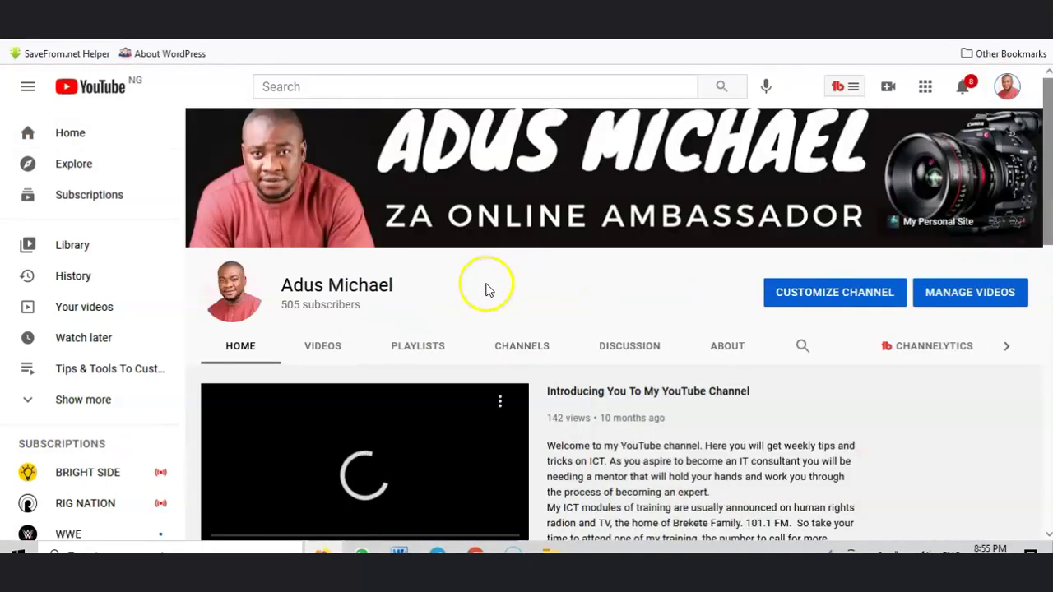
# Step: Open 'How To Buy Domain Name, Hosting With Free SSL Certificate' from the channel's Videos uploads
pyautogui.click(322, 345)
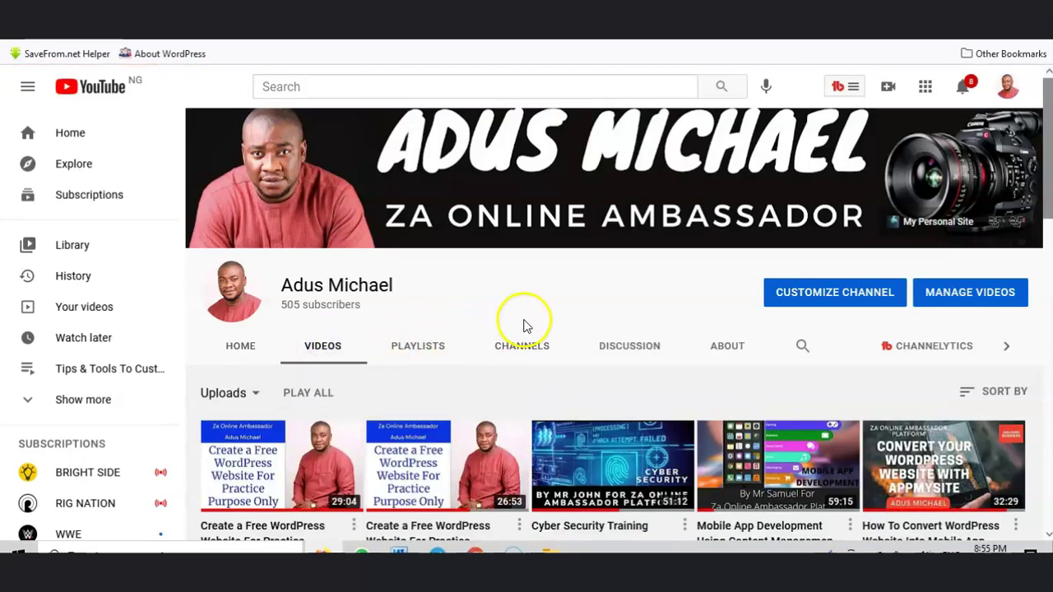
pyautogui.scroll(-4, 526, 326)
pyautogui.scroll(3, 534, 327)
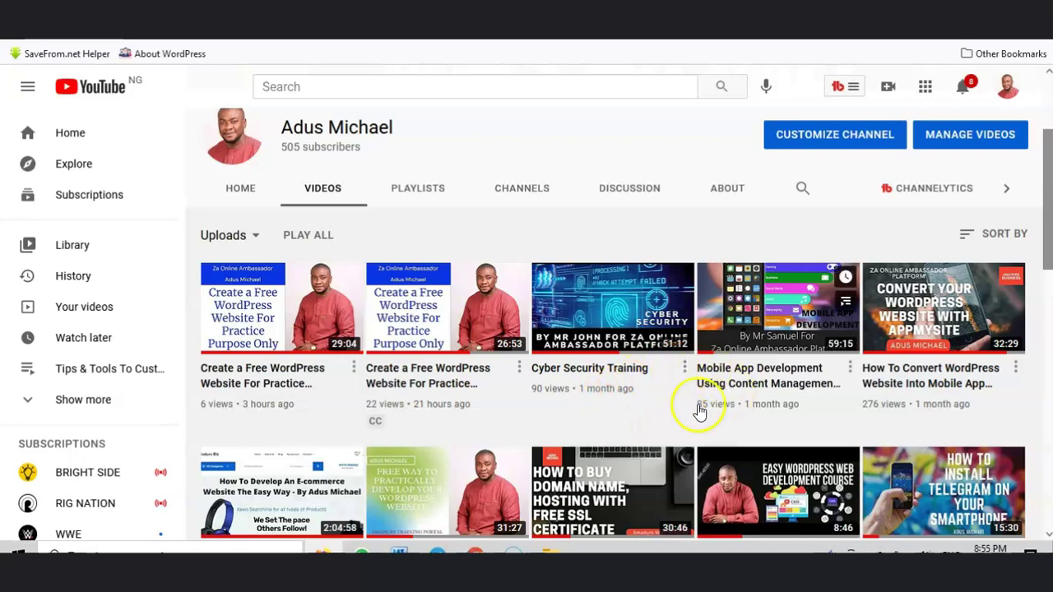
pyautogui.scroll(-1, 494, 444)
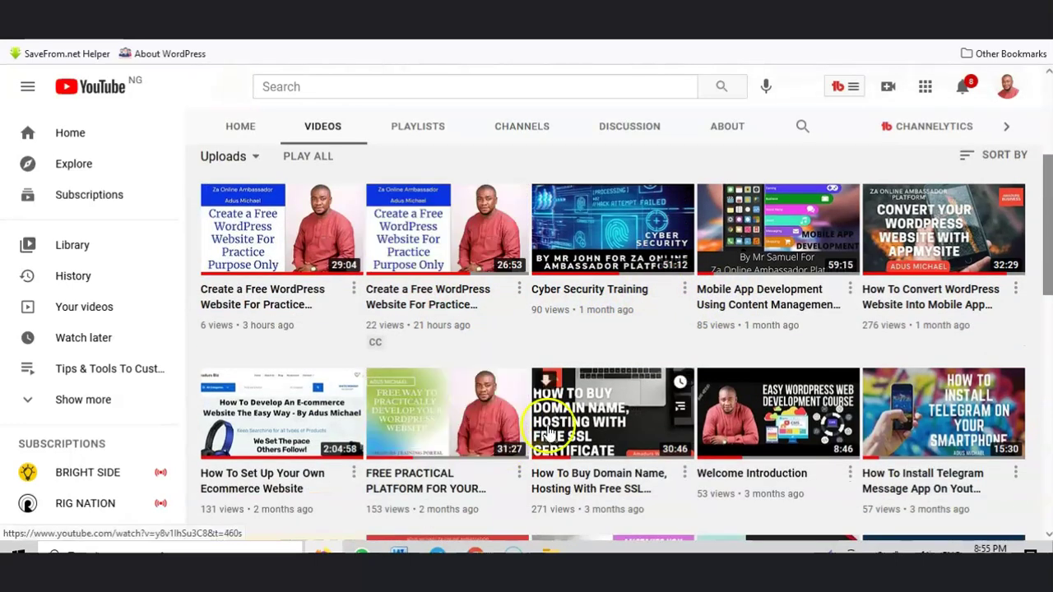
pyautogui.click(599, 421)
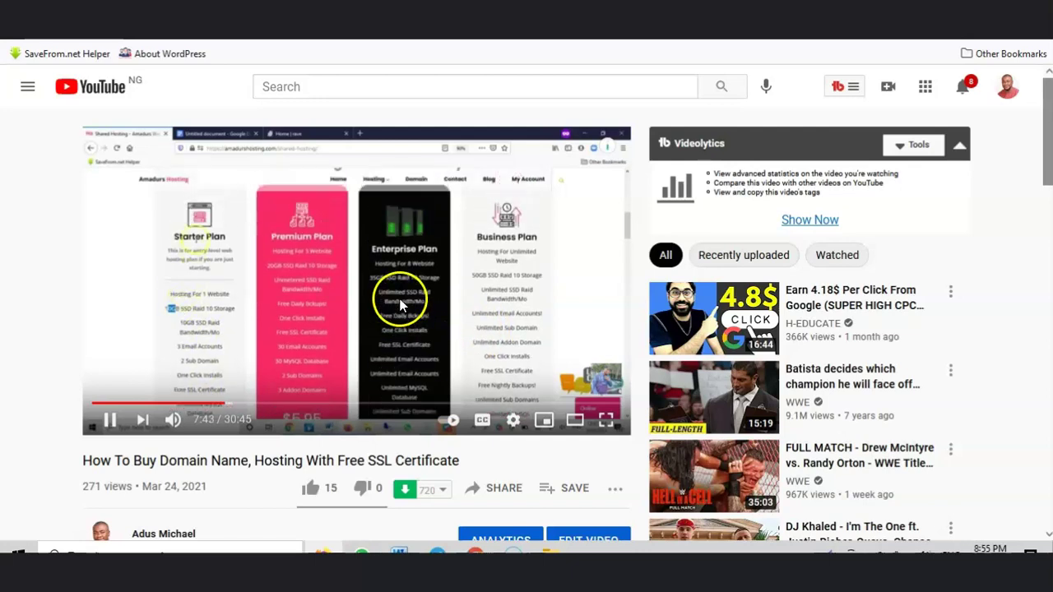
# Step: Set the video's playback speed to 0.75 and keep watching
pyautogui.click(401, 304)
pyautogui.click(510, 421)
pyautogui.click(530, 319)
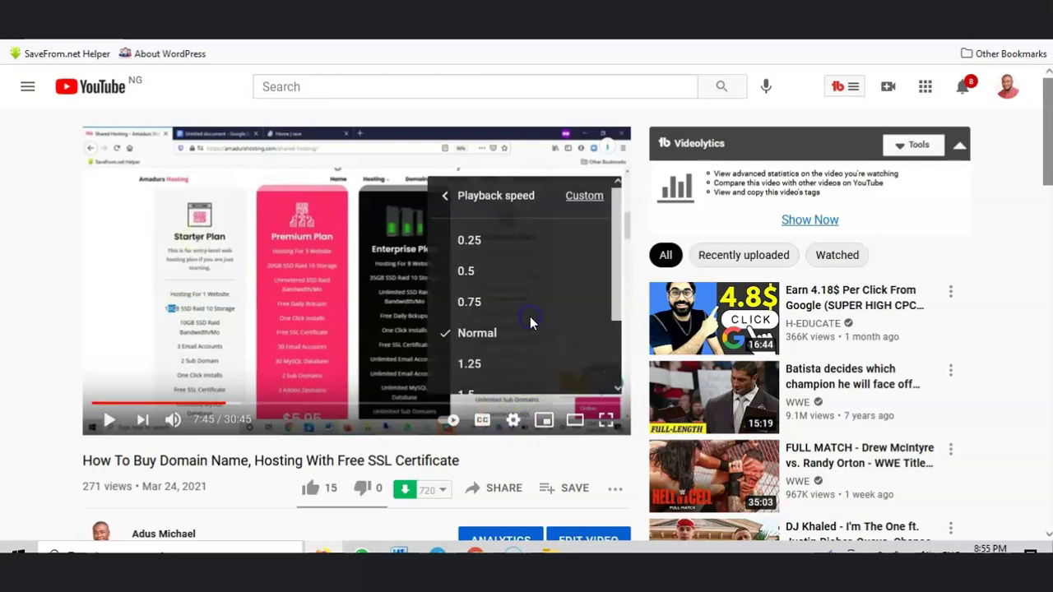
pyautogui.click(466, 304)
pyautogui.click(109, 420)
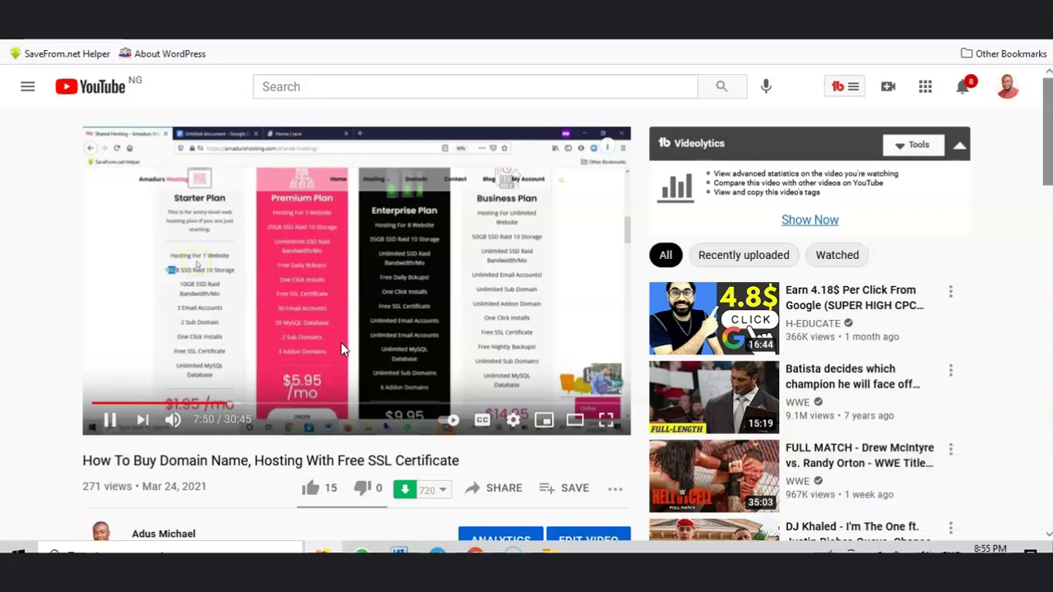
# Step: Slow the playback further to 0.5 speed and resume the video
pyautogui.click(344, 331)
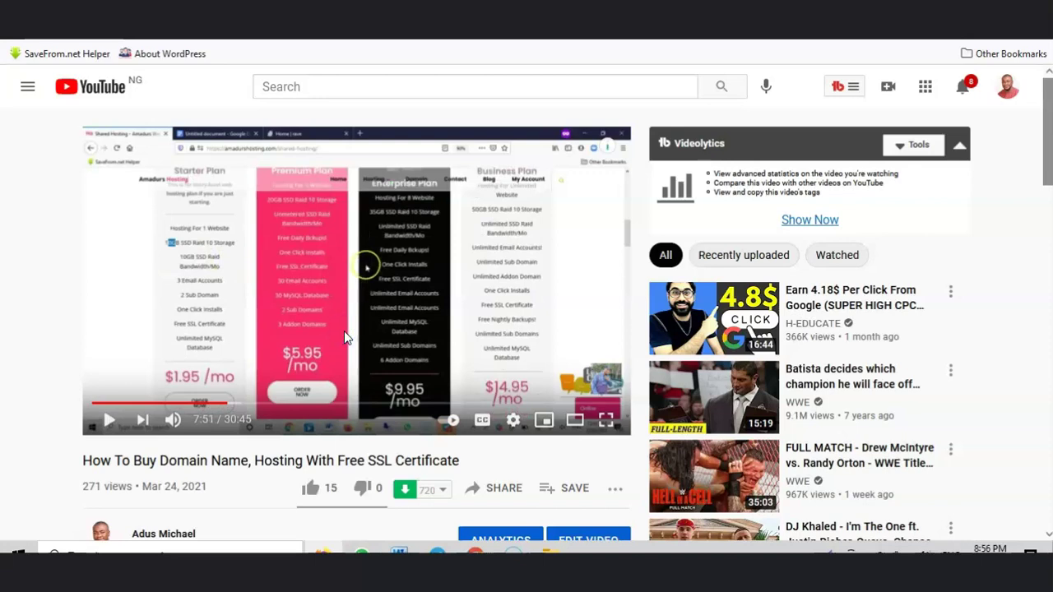
pyautogui.click(513, 419)
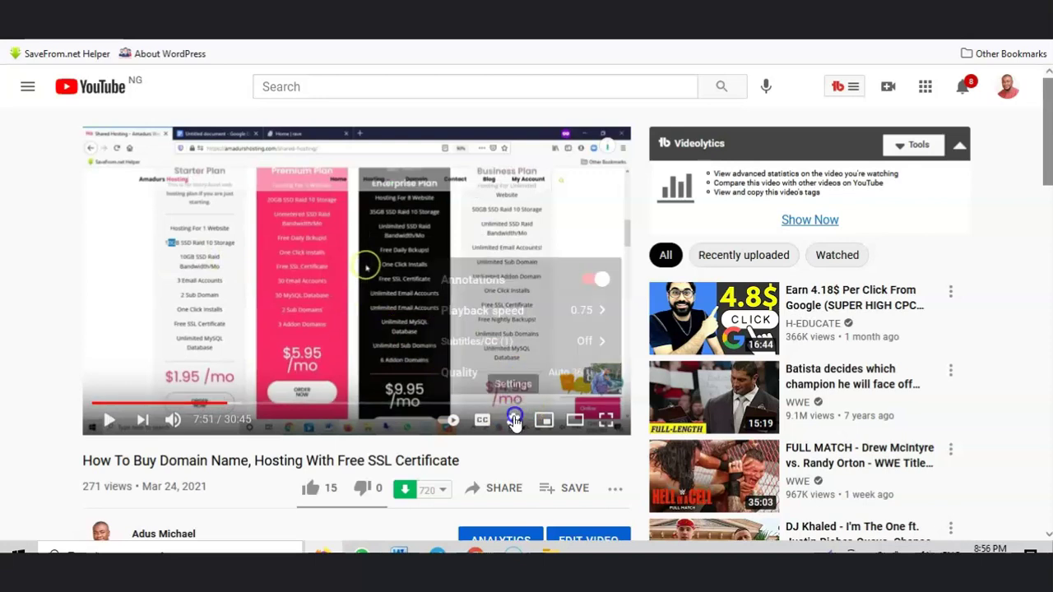
pyautogui.click(522, 315)
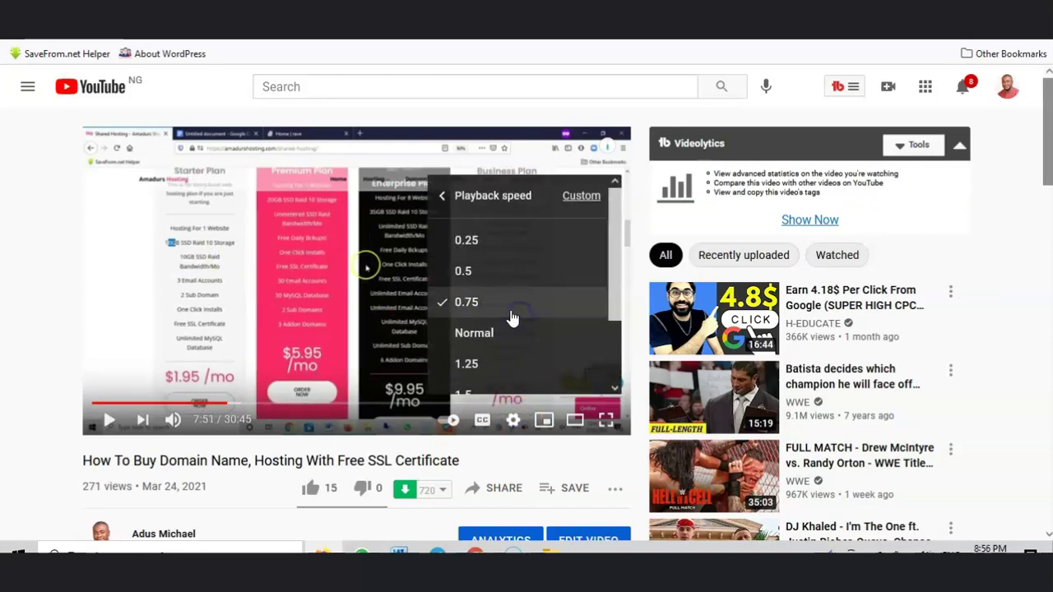
pyautogui.click(490, 274)
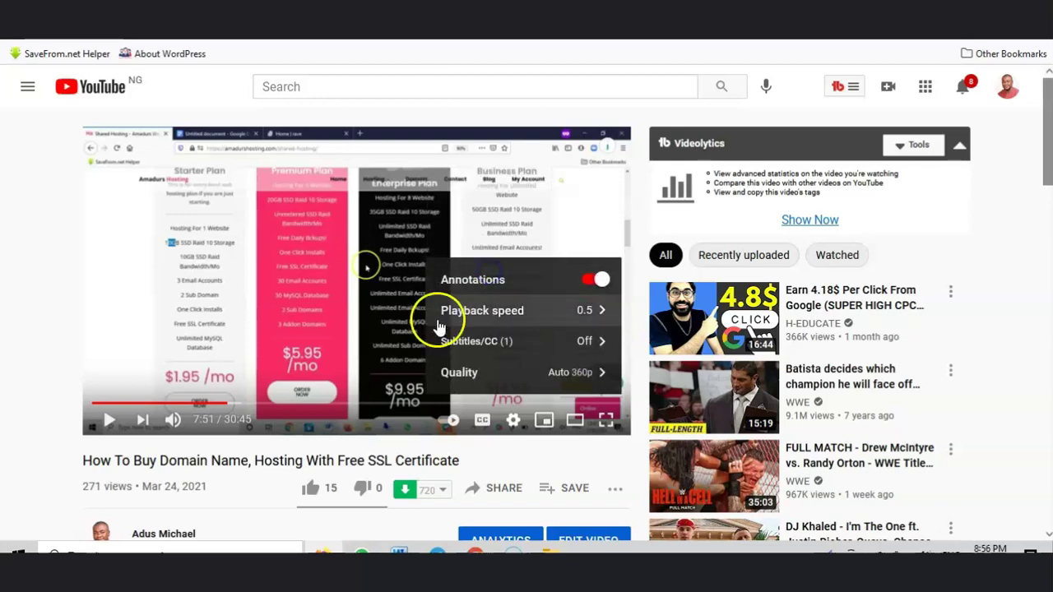
pyautogui.click(319, 307)
pyautogui.click(348, 311)
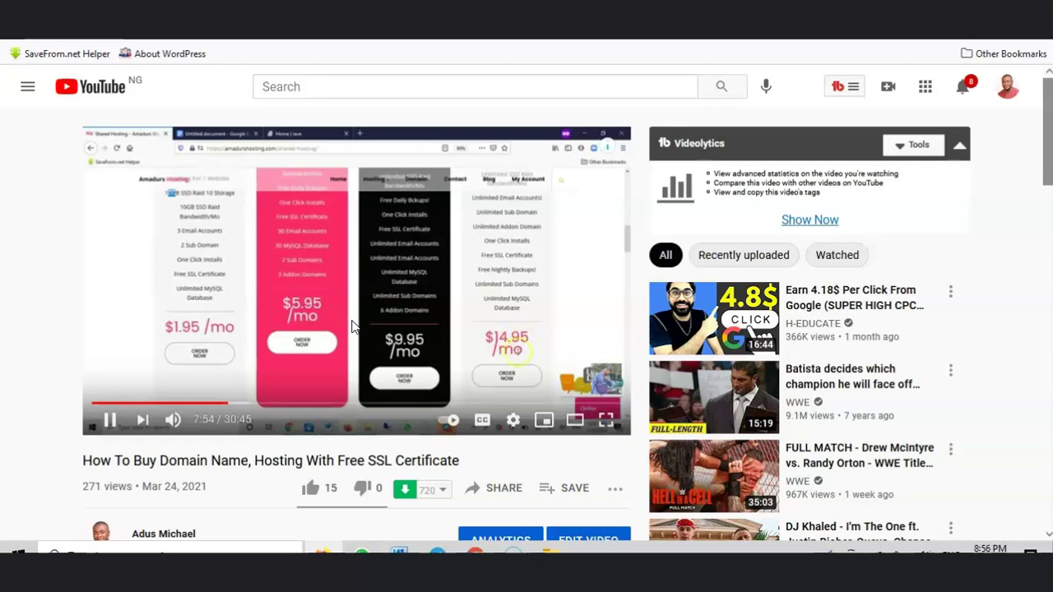
# Step: Return the playback speed to Normal and resume the video
pyautogui.click(357, 286)
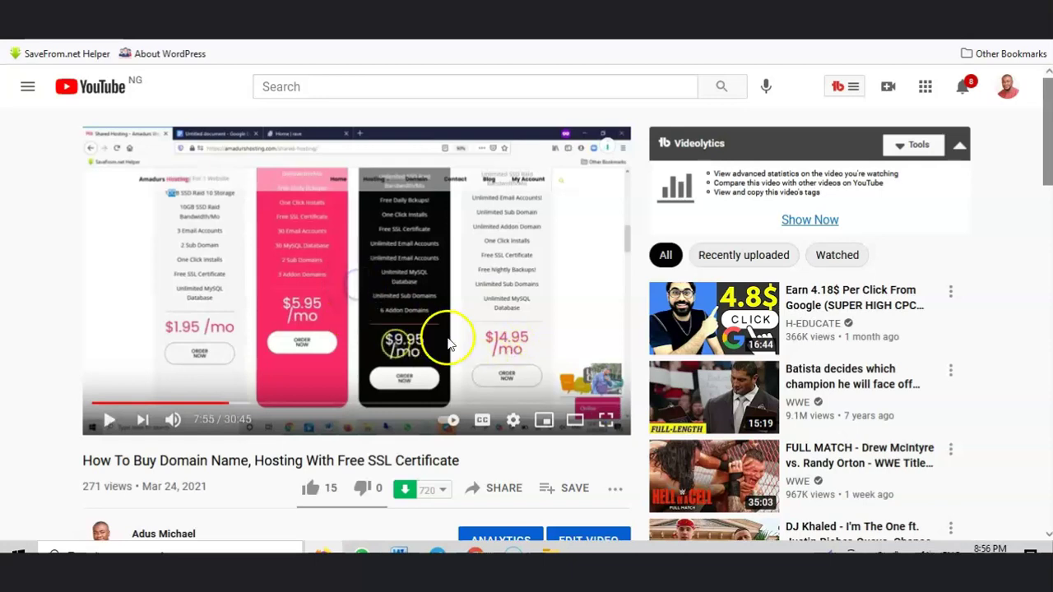
pyautogui.click(512, 419)
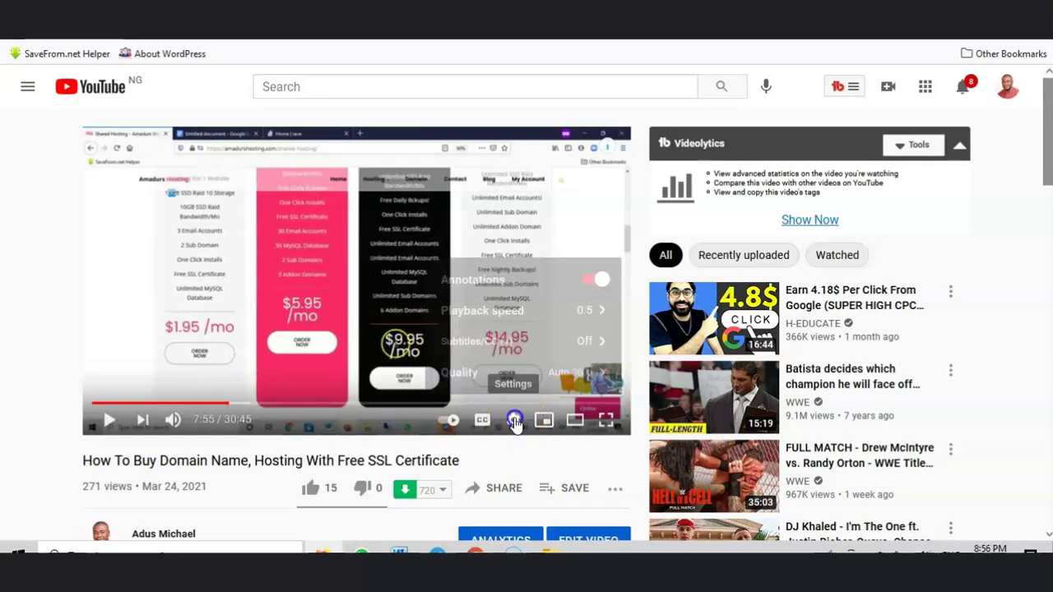
pyautogui.click(531, 325)
pyautogui.click(502, 334)
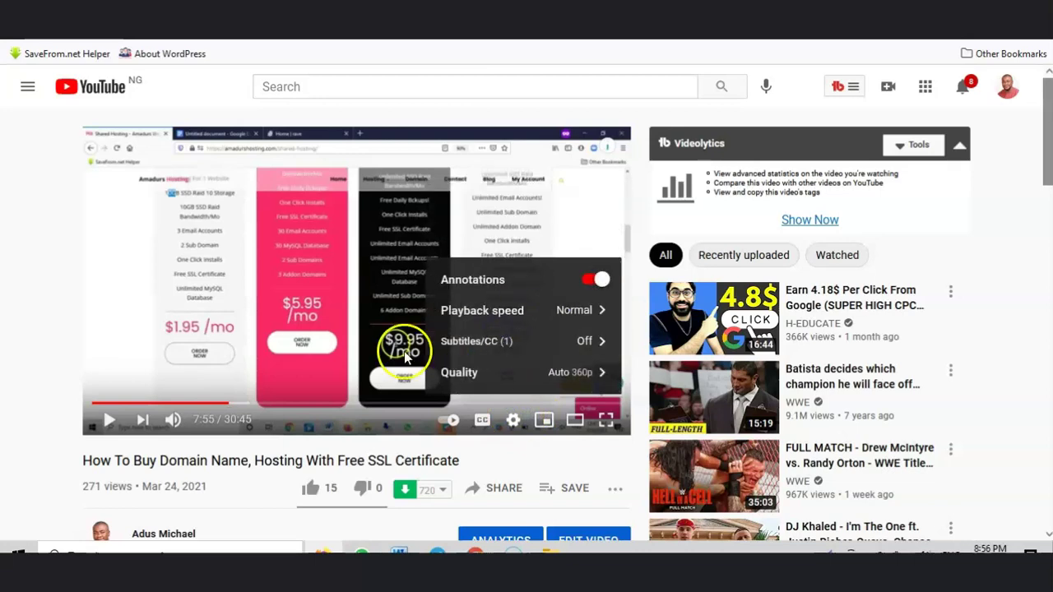
pyautogui.click(270, 329)
pyautogui.click(303, 312)
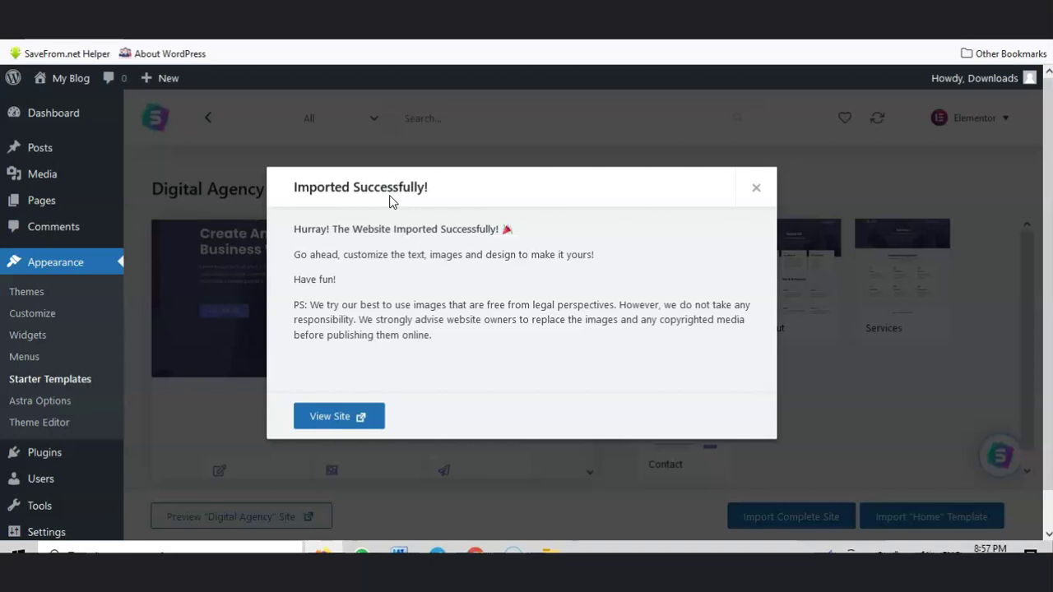
# Step: View the imported Digital Agency site and scroll through its home page sections
pyautogui.click(332, 416)
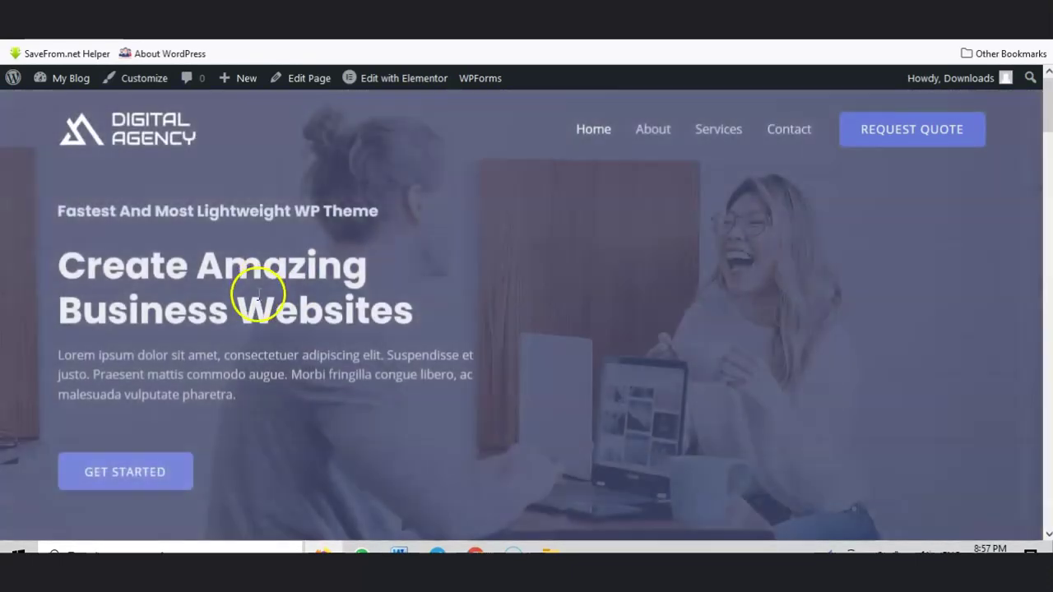
pyautogui.scroll(-6, 376, 278)
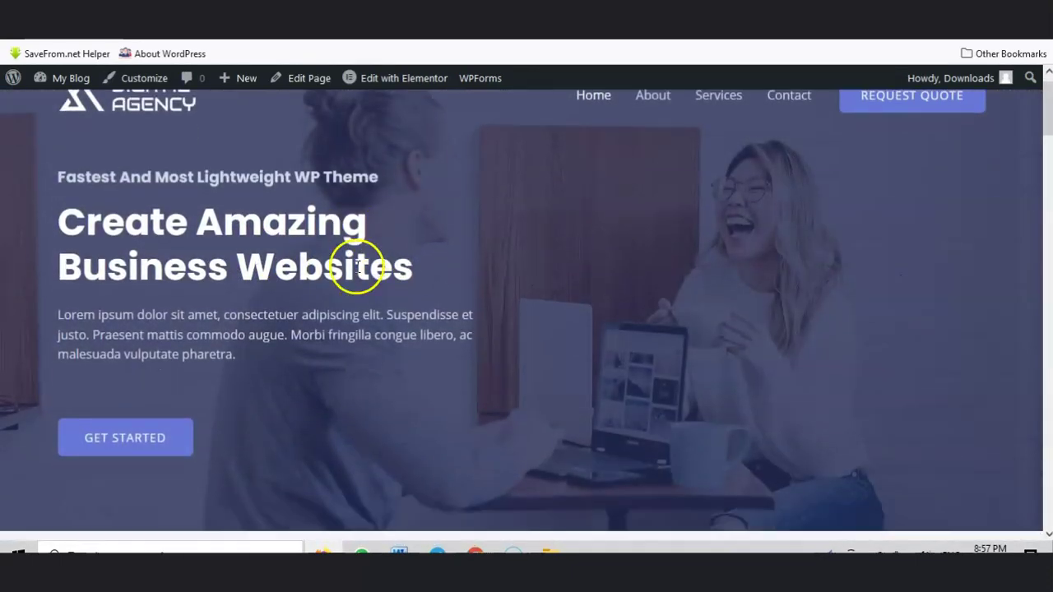
pyautogui.scroll(3, 616, 341)
pyautogui.scroll(3, 611, 336)
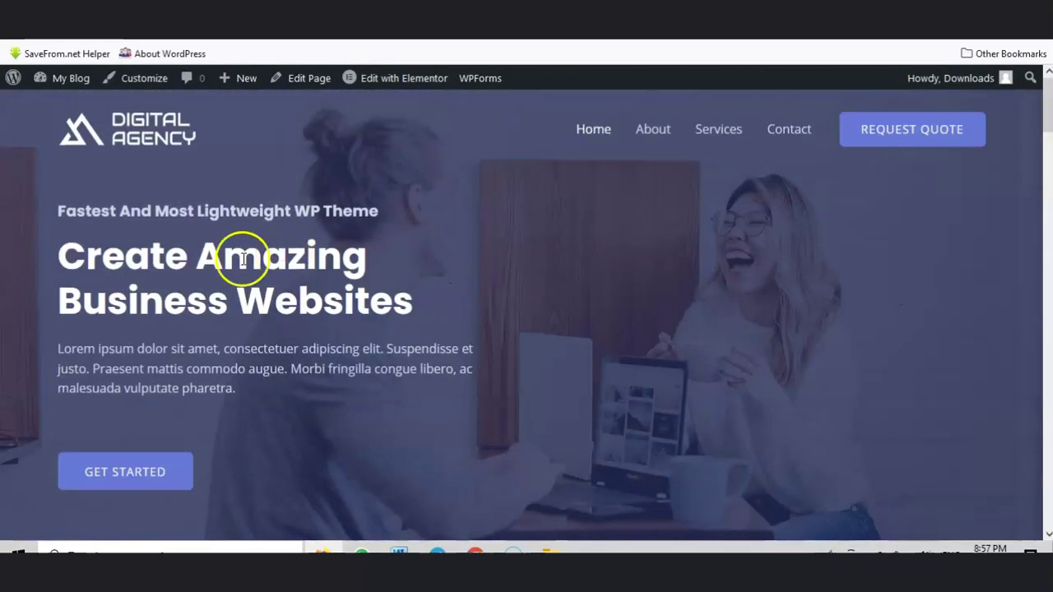
pyautogui.scroll(-8, 801, 263)
pyautogui.scroll(-20, 870, 283)
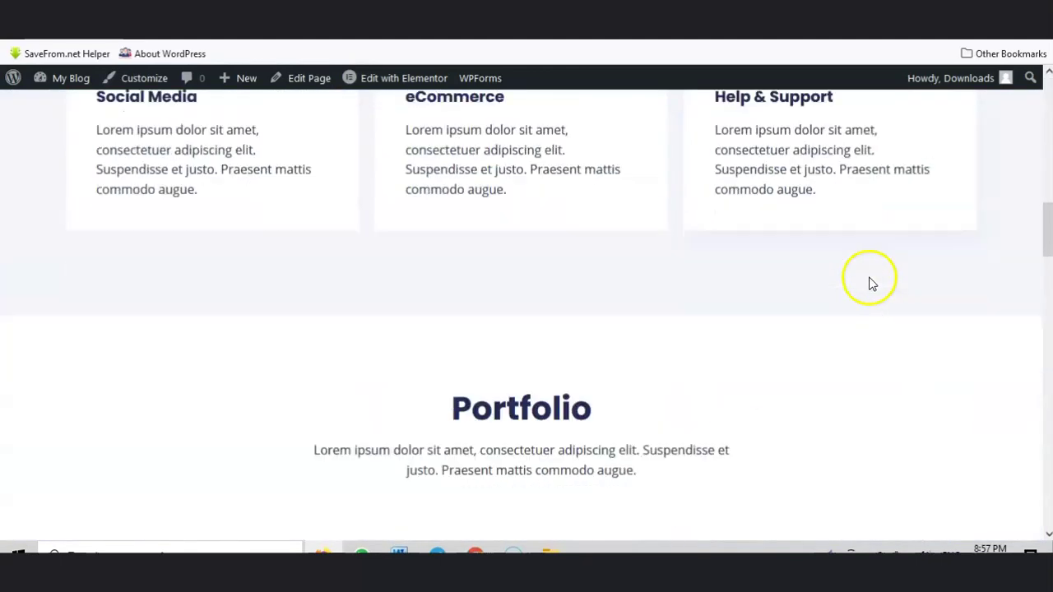
pyautogui.scroll(-8, 866, 284)
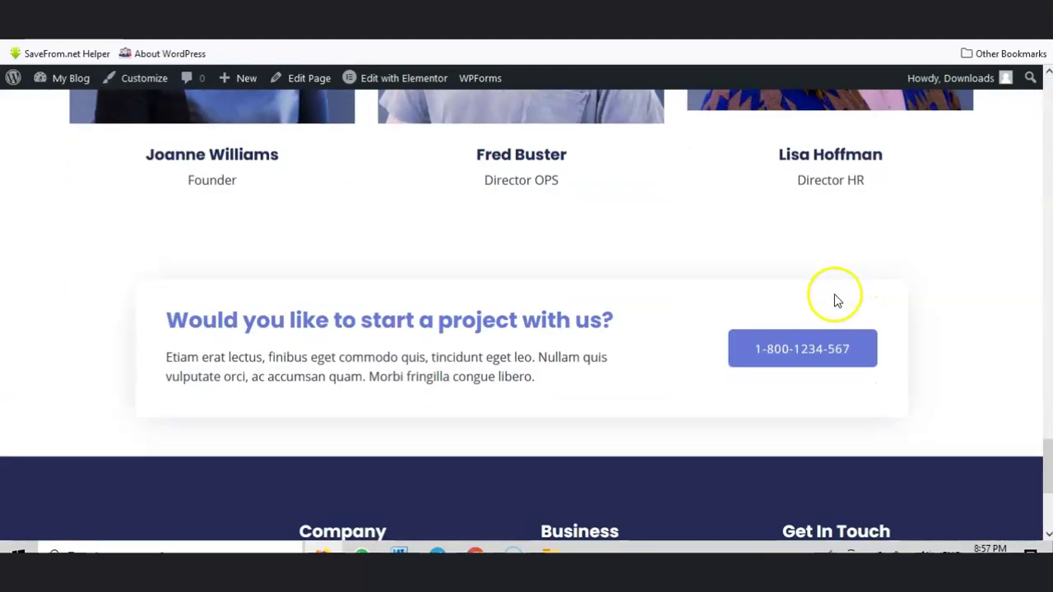
pyautogui.scroll(9, 472, 406)
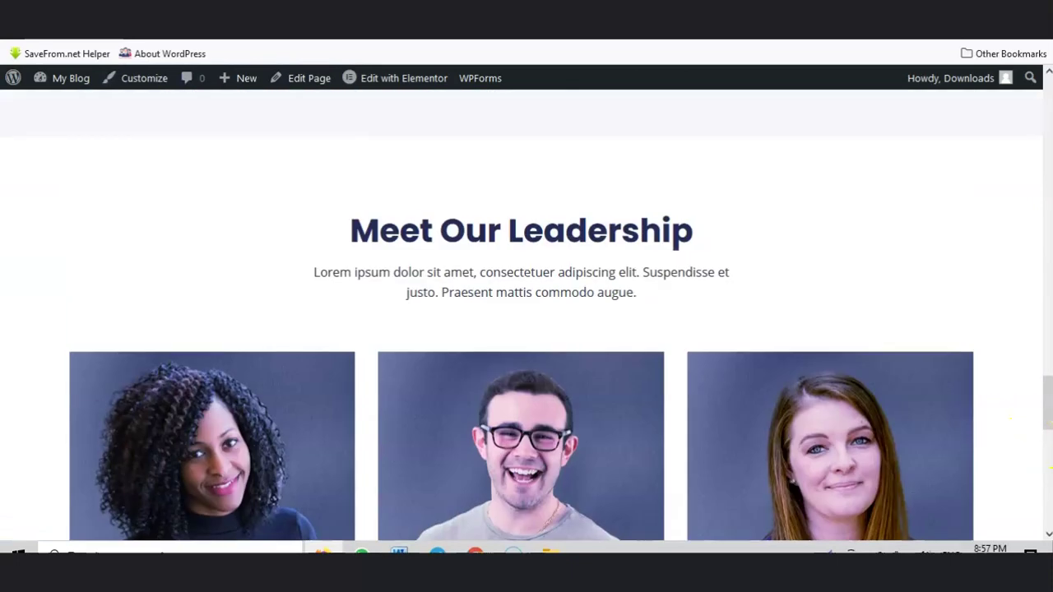
pyautogui.moveTo(1045, 409); pyautogui.dragTo(1046, 243)
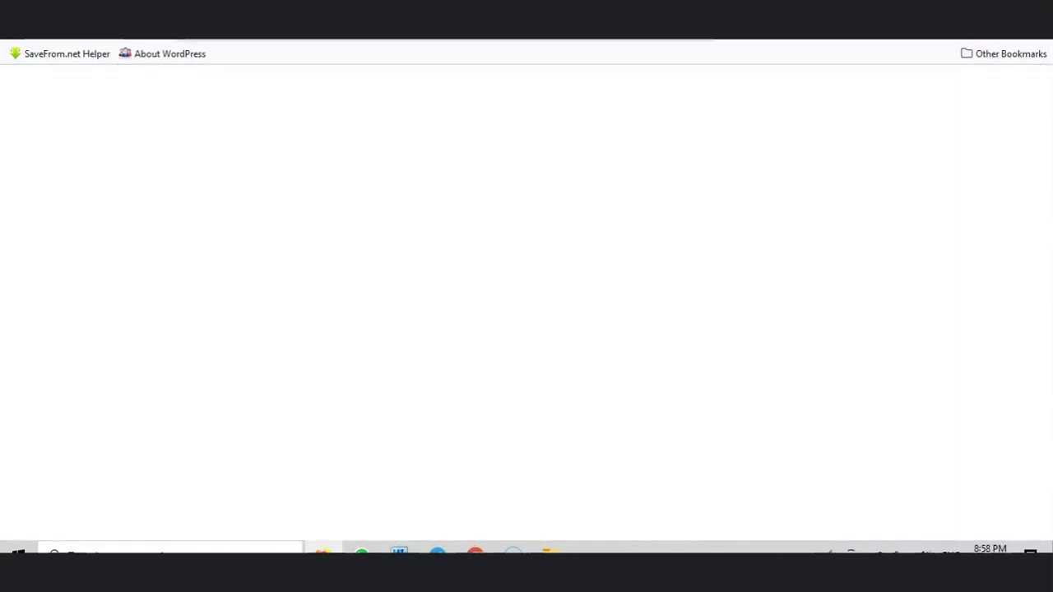
# Step: Load pixabay.com from the address bar
pyautogui.write('pi')
pyautogui.press('Return')
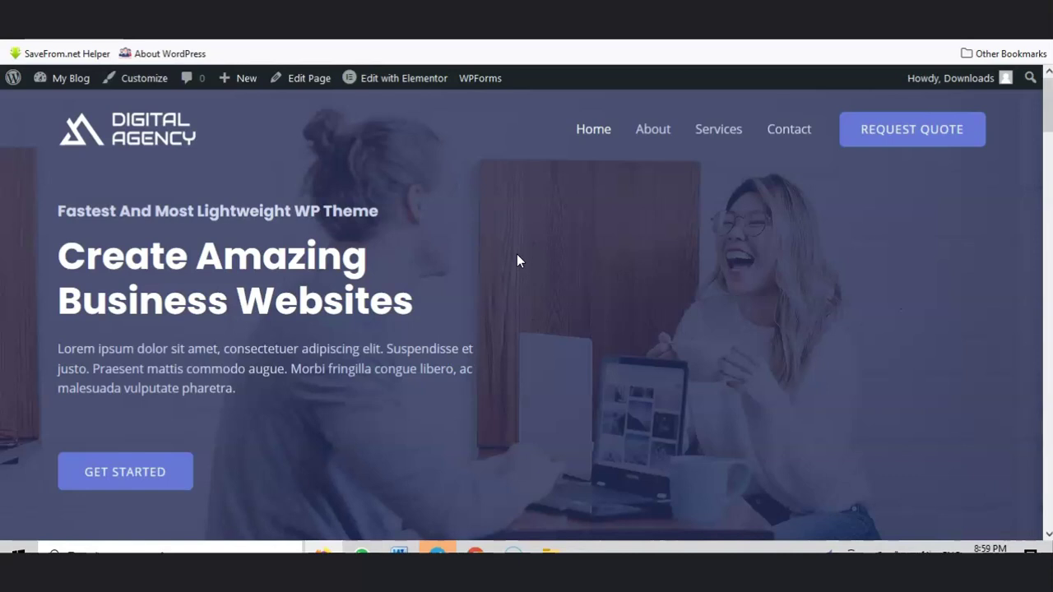
pyautogui.scroll(-7, 538, 283)
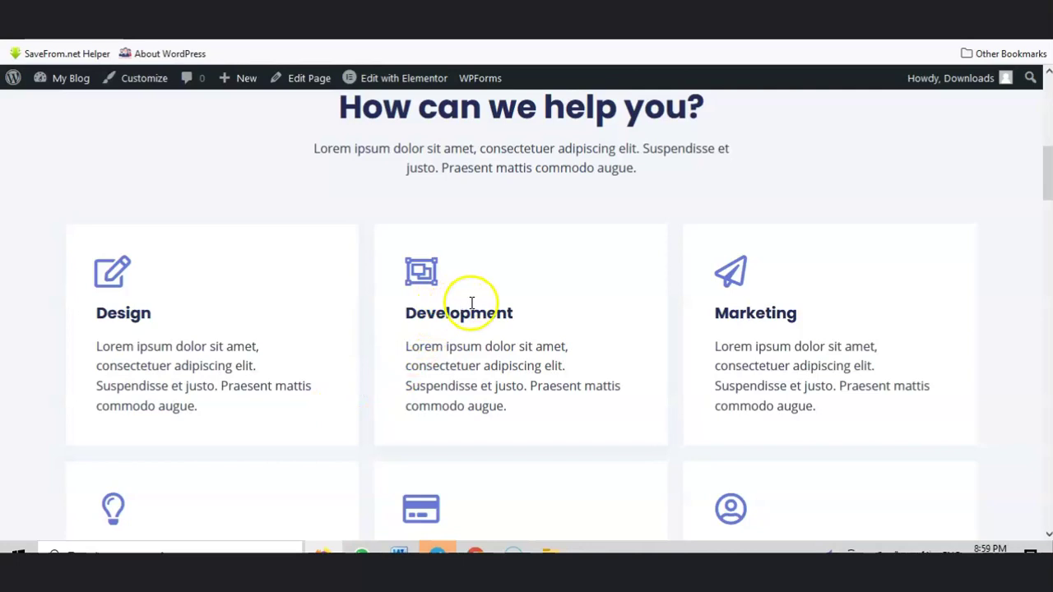
pyautogui.scroll(-2, 470, 293)
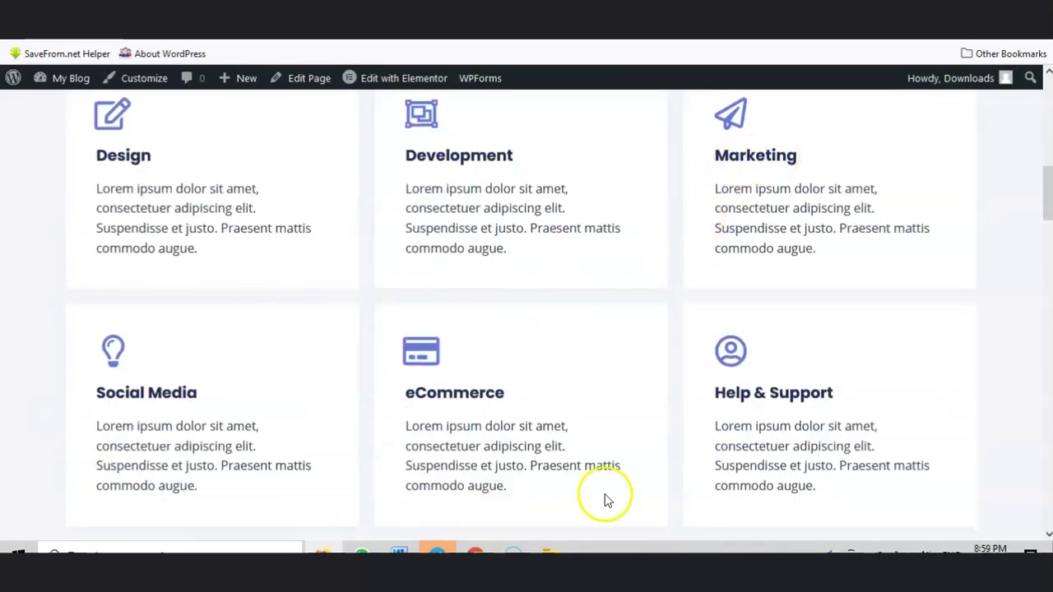
pyautogui.scroll(-3, 536, 359)
pyautogui.scroll(-3, 681, 366)
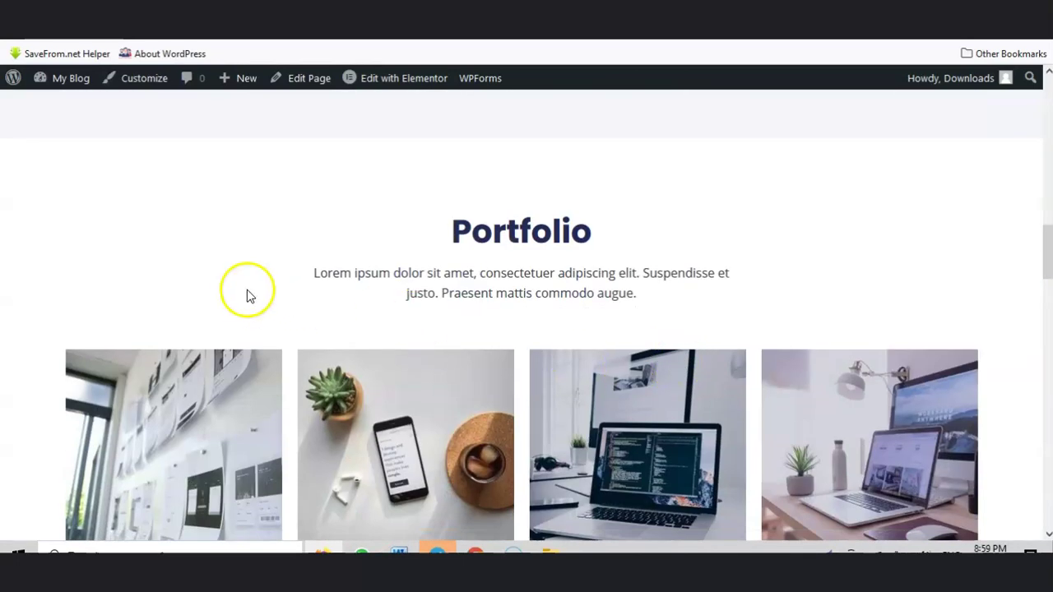
pyautogui.scroll(-2, 390, 306)
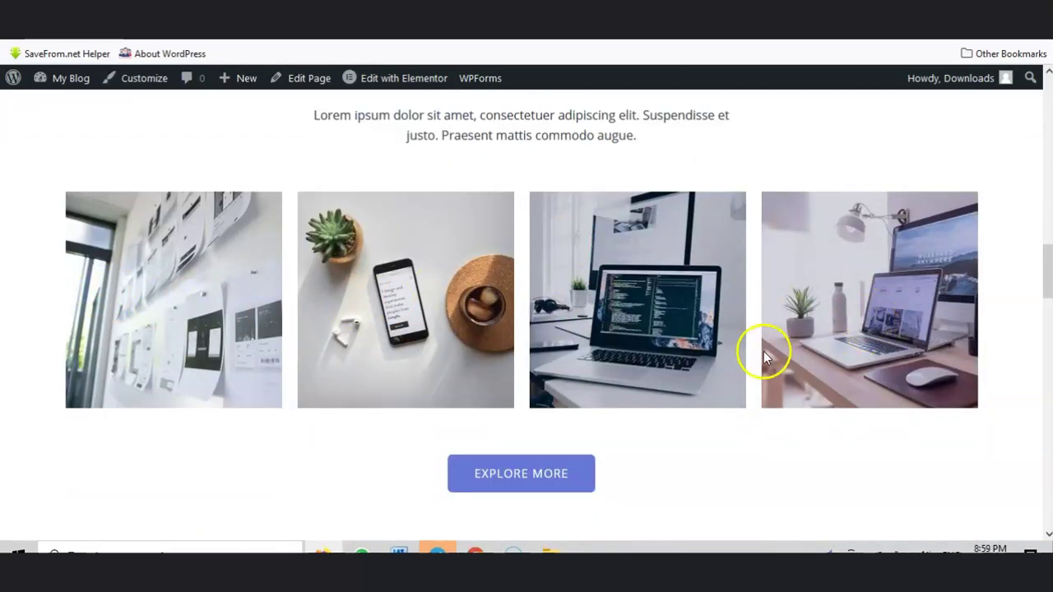
pyautogui.scroll(-5, 763, 351)
pyautogui.scroll(1, 450, 214)
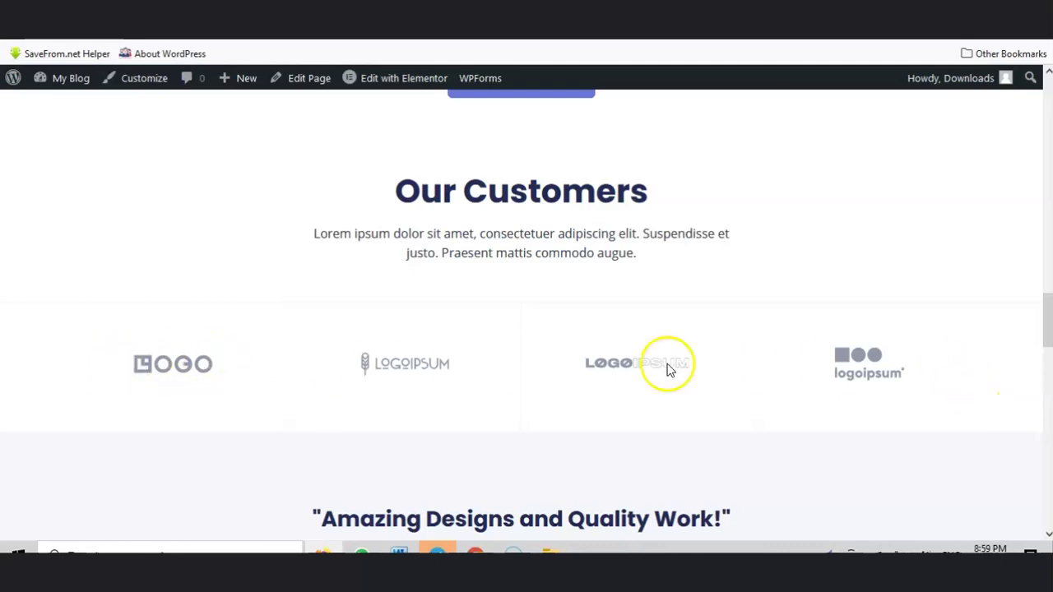
pyautogui.scroll(-1, 950, 380)
pyautogui.scroll(-3, 950, 380)
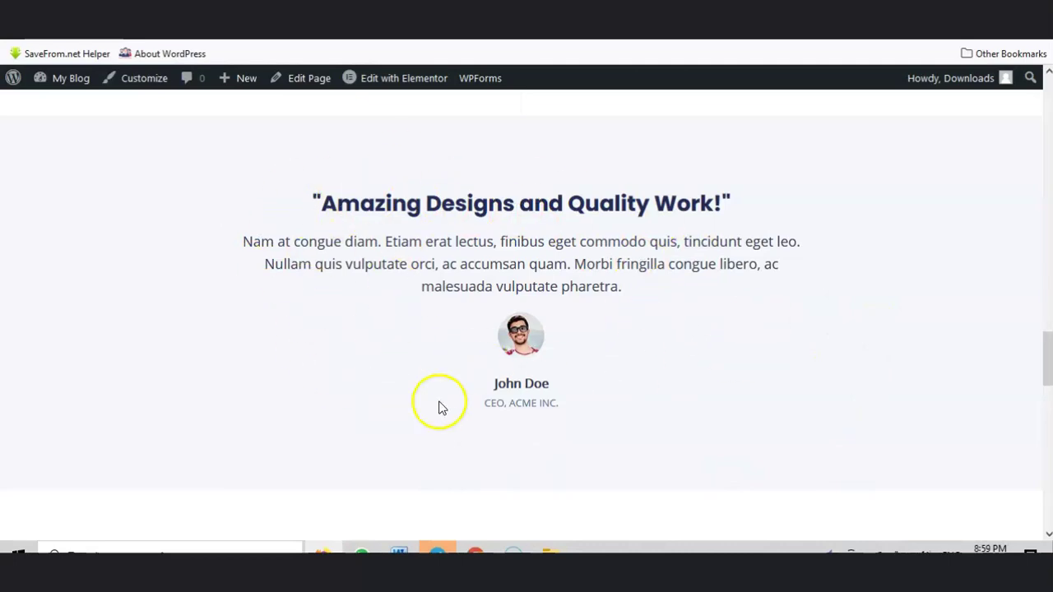
pyautogui.scroll(-5, 597, 256)
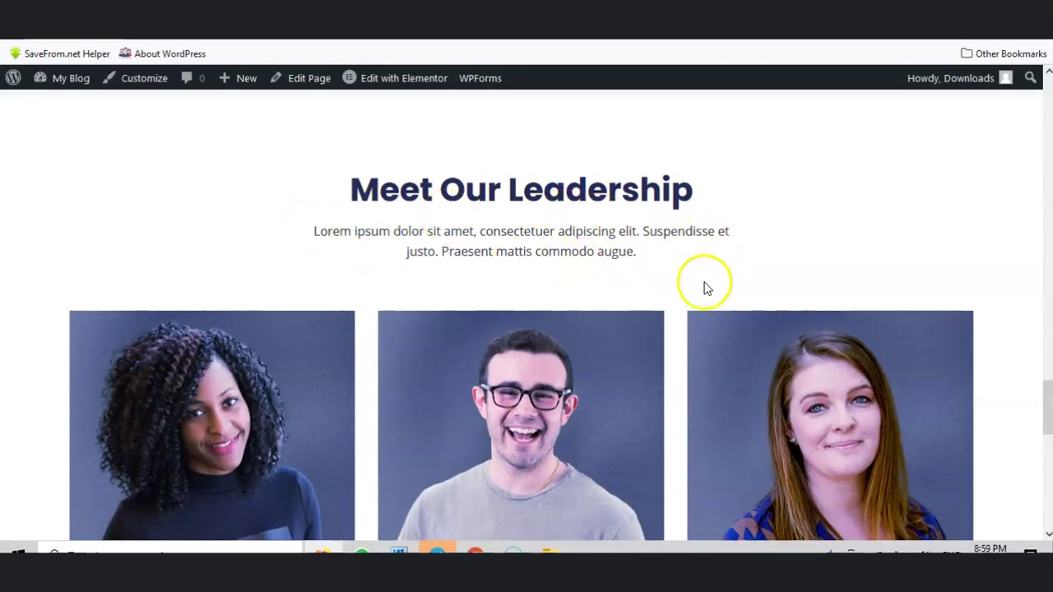
pyautogui.scroll(-2, 702, 287)
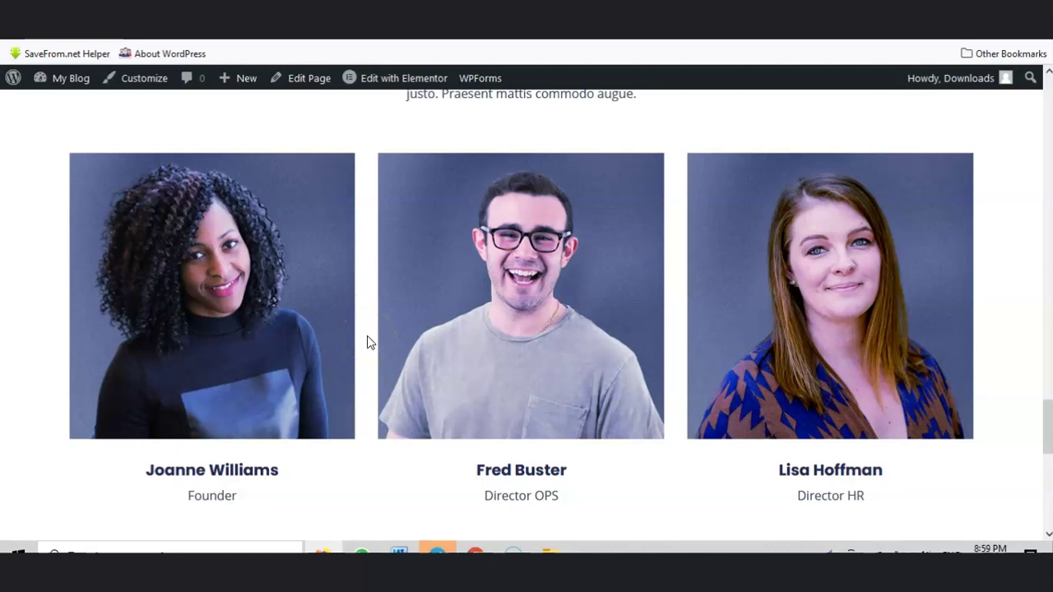
pyautogui.click(280, 351)
pyautogui.scroll(-3, 690, 328)
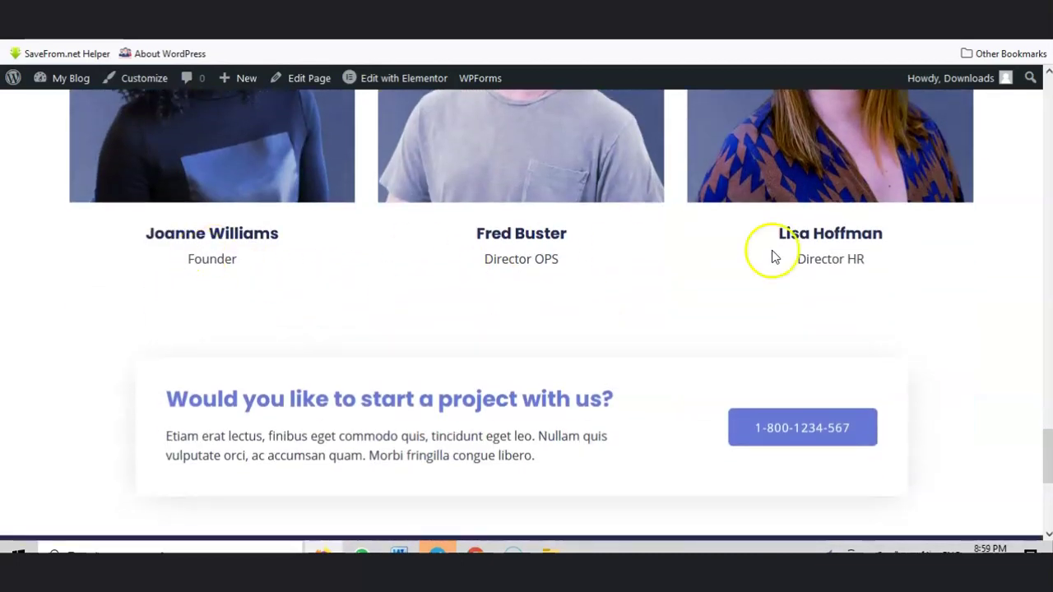
pyautogui.scroll(-1, 822, 238)
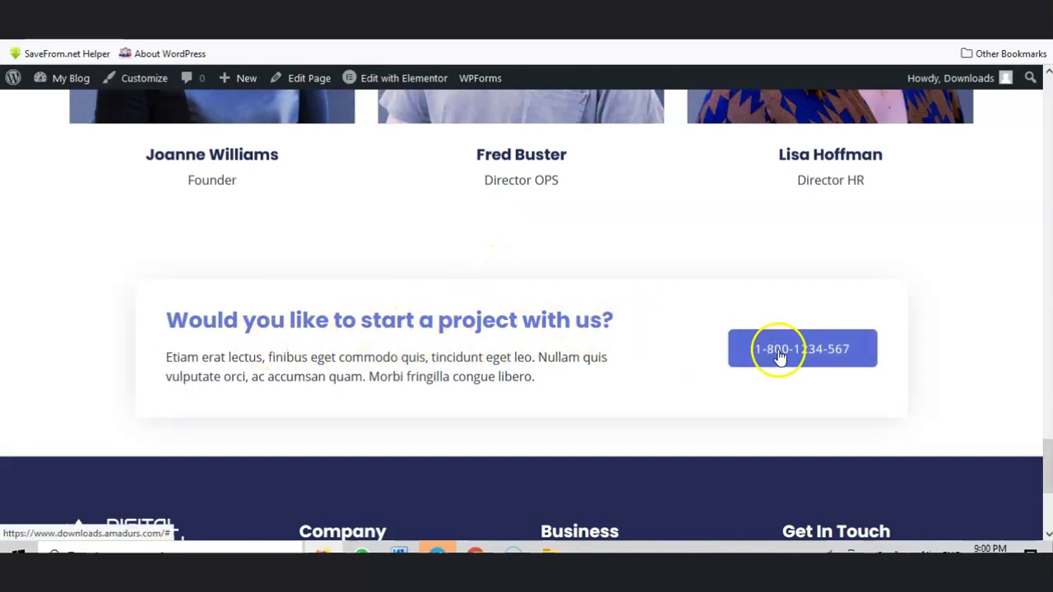
pyautogui.scroll(-3, 527, 322)
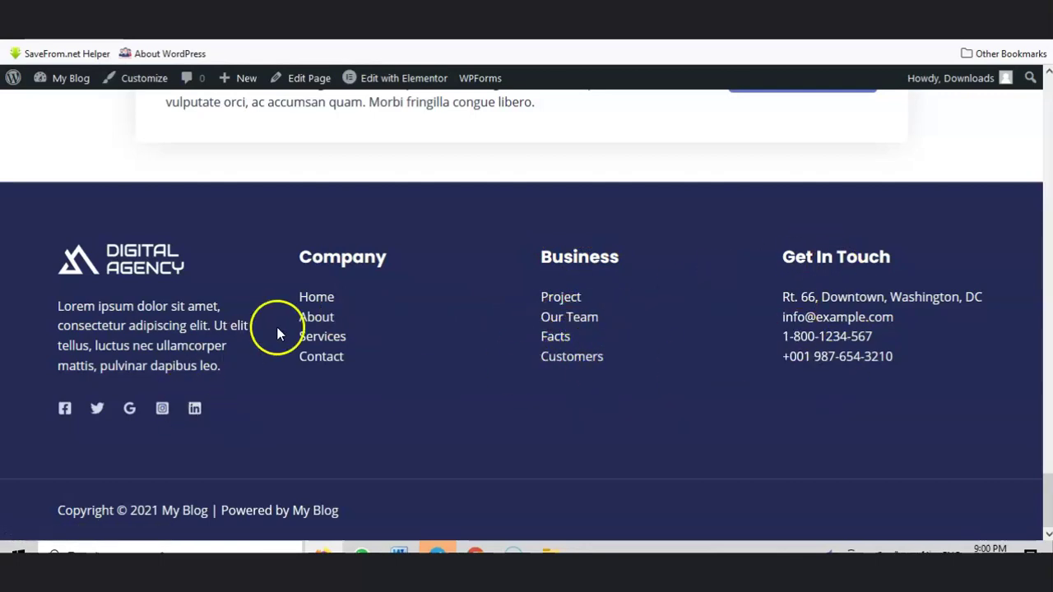
pyautogui.scroll(5, 691, 367)
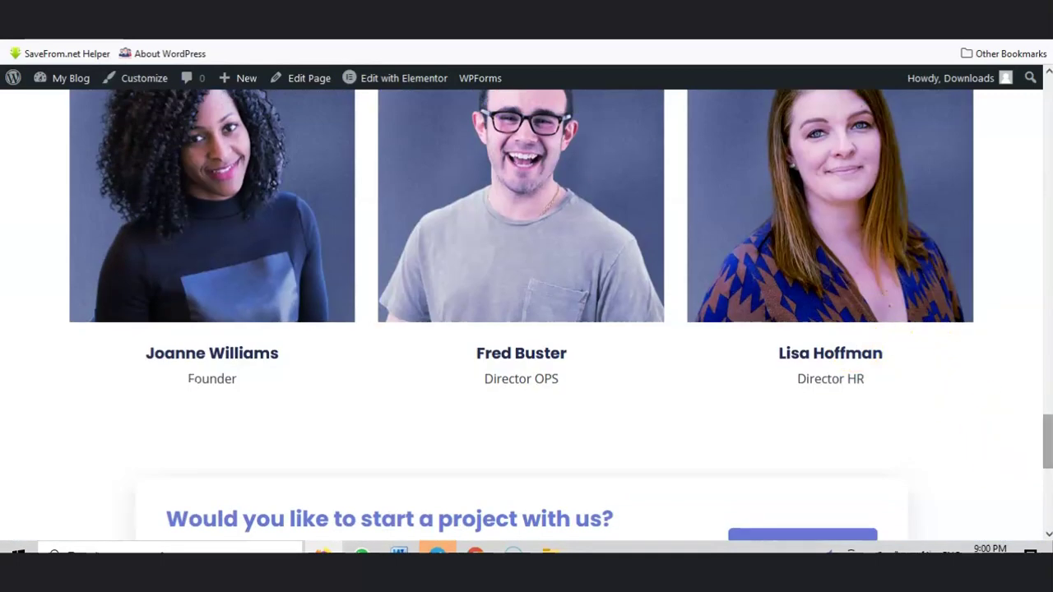
pyautogui.moveTo(1049, 451); pyautogui.dragTo(1048, 115)
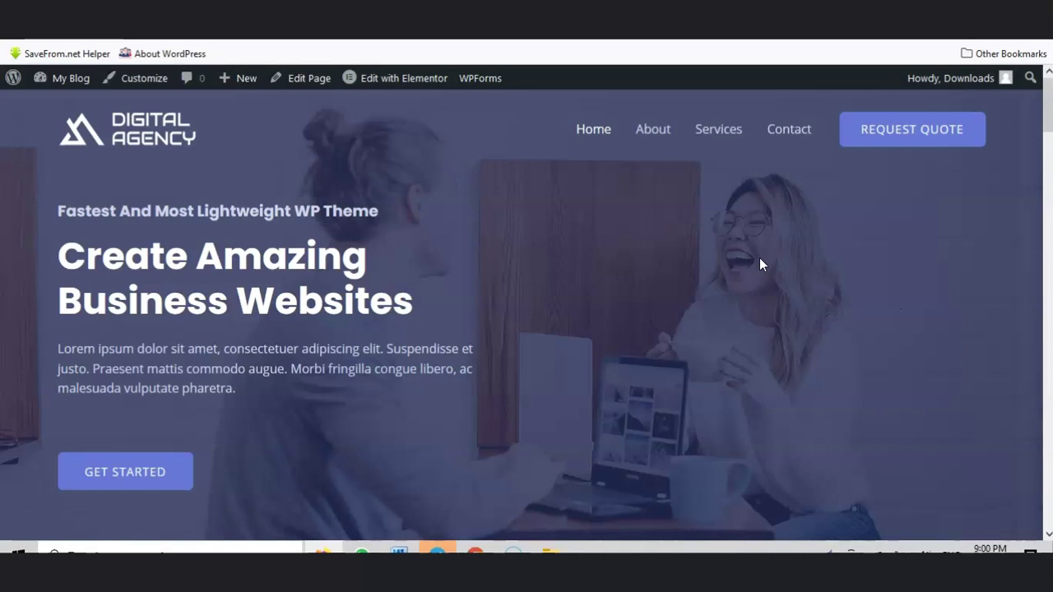
# Step: Scroll down through the Digital Agency homepage sections and back up
pyautogui.scroll(-6, 440, 324)
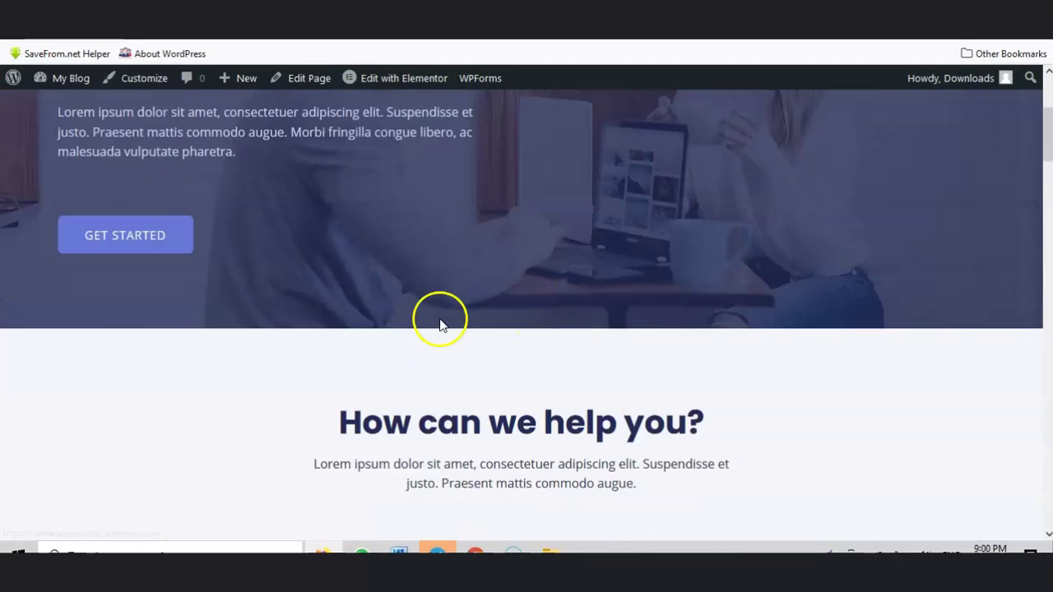
pyautogui.scroll(-3, 595, 407)
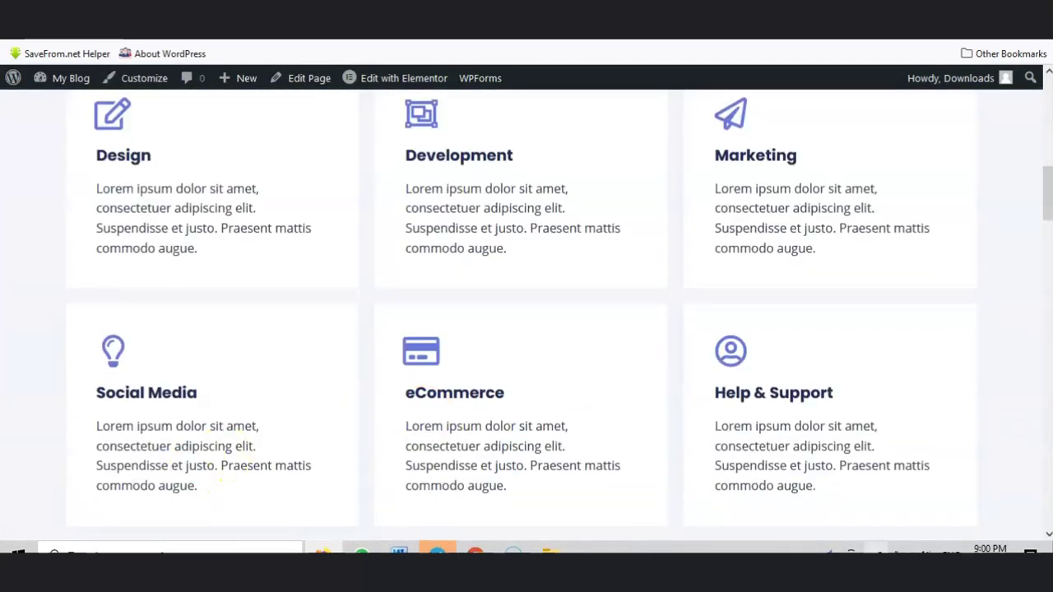
pyautogui.scroll(-2, 722, 520)
pyautogui.scroll(-1, 722, 520)
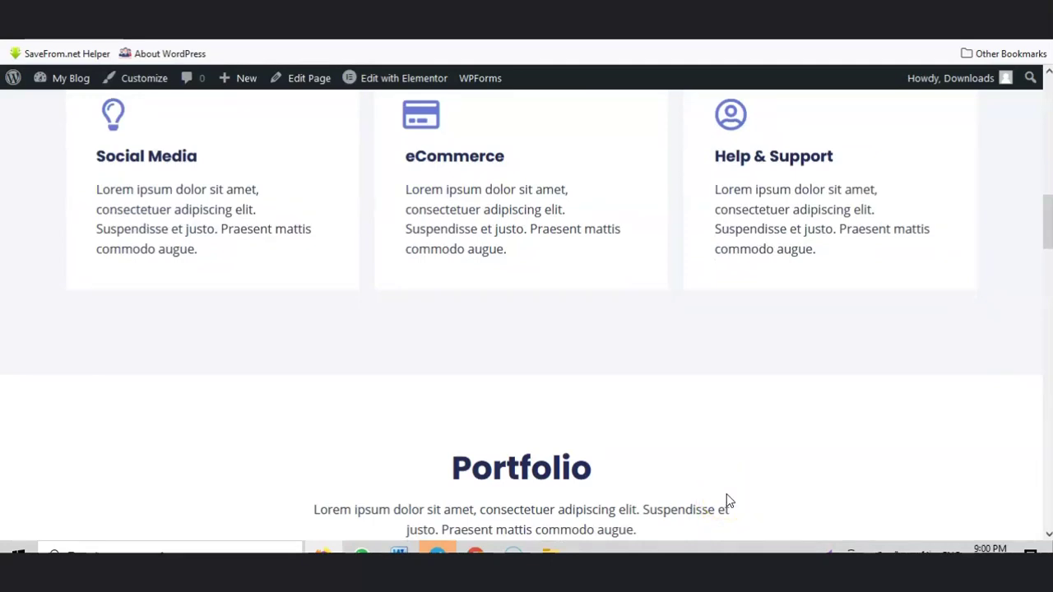
pyautogui.click(728, 486)
pyautogui.scroll(10, 700, 489)
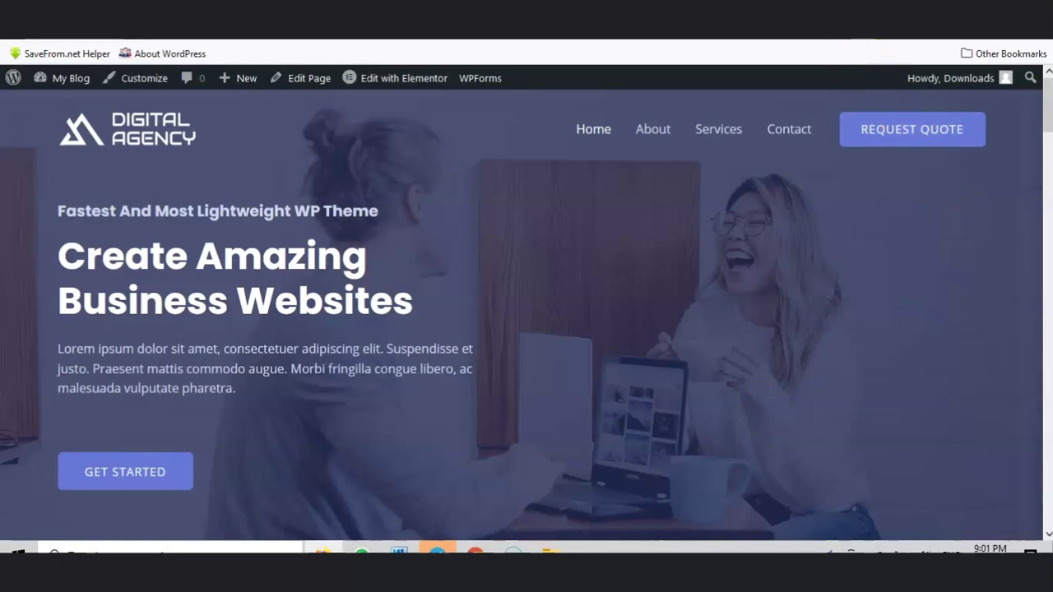
# Step: Look over the images on the Pixabay page
pyautogui.click(862, 15)
pyautogui.scroll(-2, 402, 358)
pyautogui.scroll(-15, 402, 358)
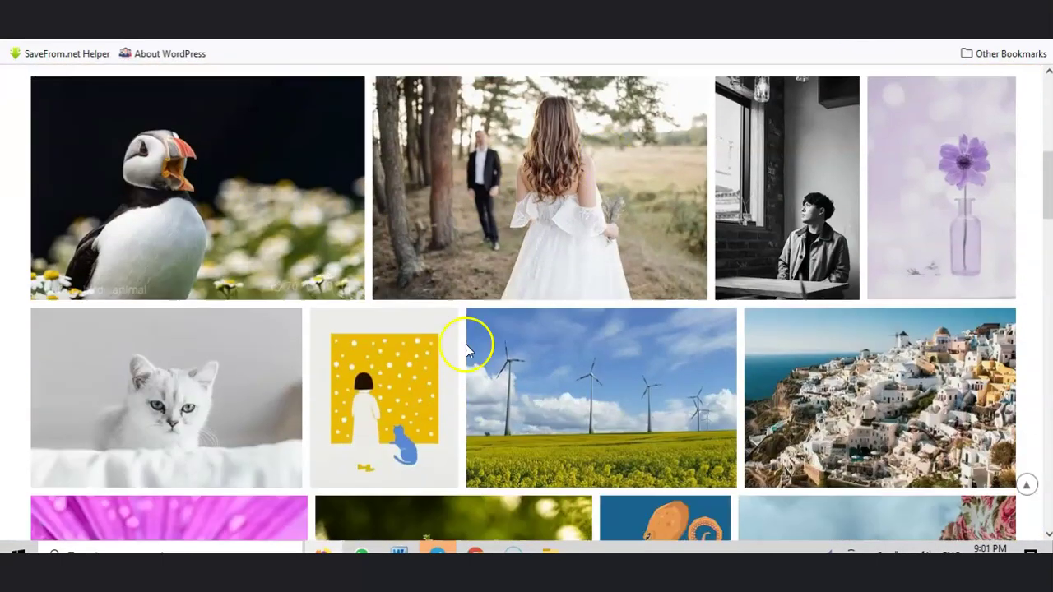
pyautogui.scroll(17, 594, 366)
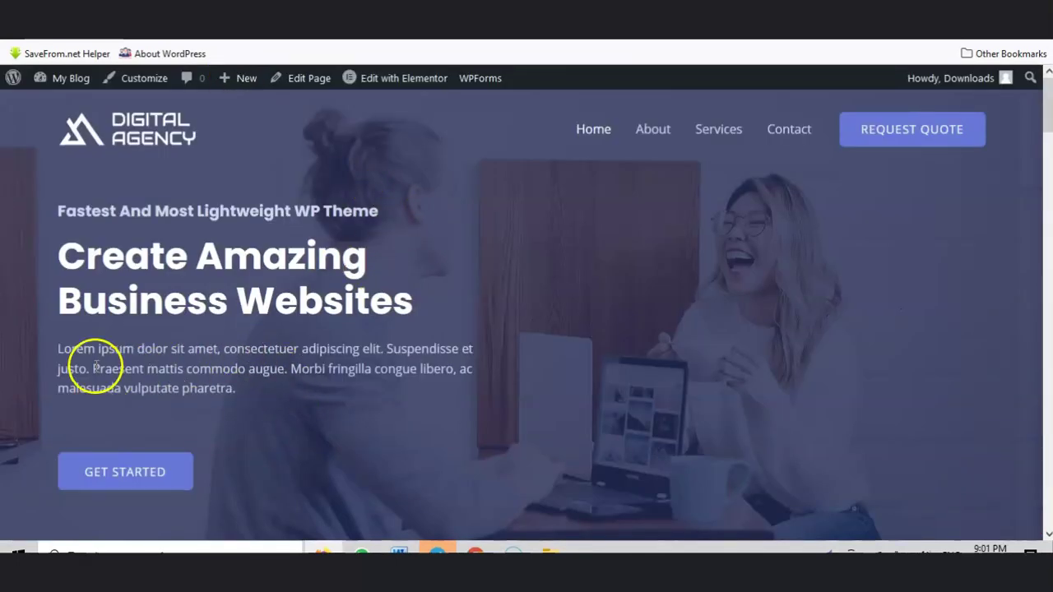
# Step: In a new tab, search Google for 'dummy text'
pyautogui.hotkey('ctrl', 't')
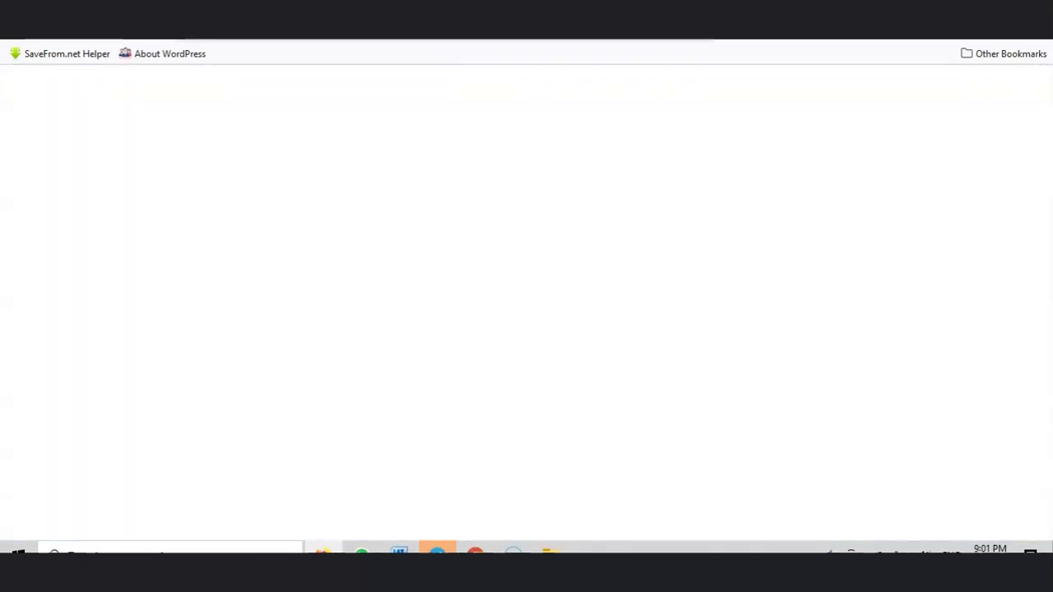
pyautogui.write('du')
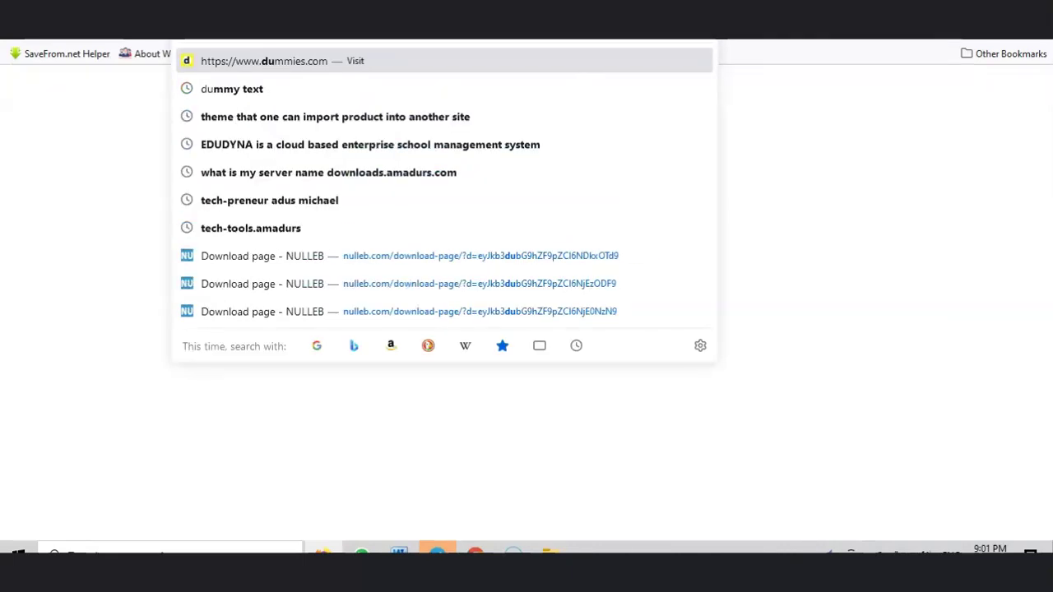
pyautogui.click(301, 87)
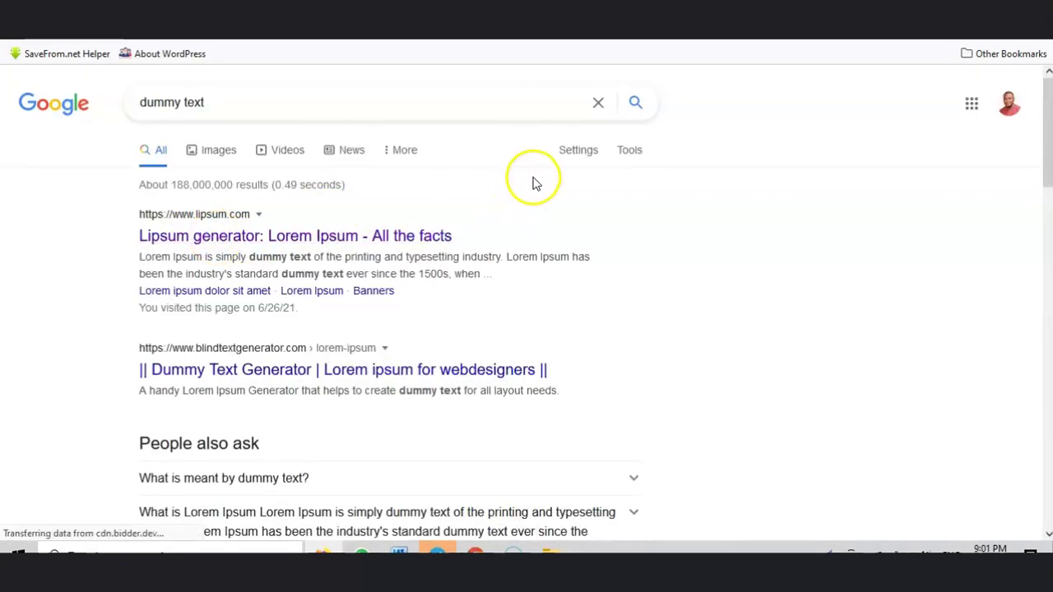
# Step: Browse the dummy text results, then start another tab with 'dum' typed in the address bar
pyautogui.scroll(-5, 419, 179)
pyautogui.scroll(-1, 618, 249)
pyautogui.scroll(5, 623, 258)
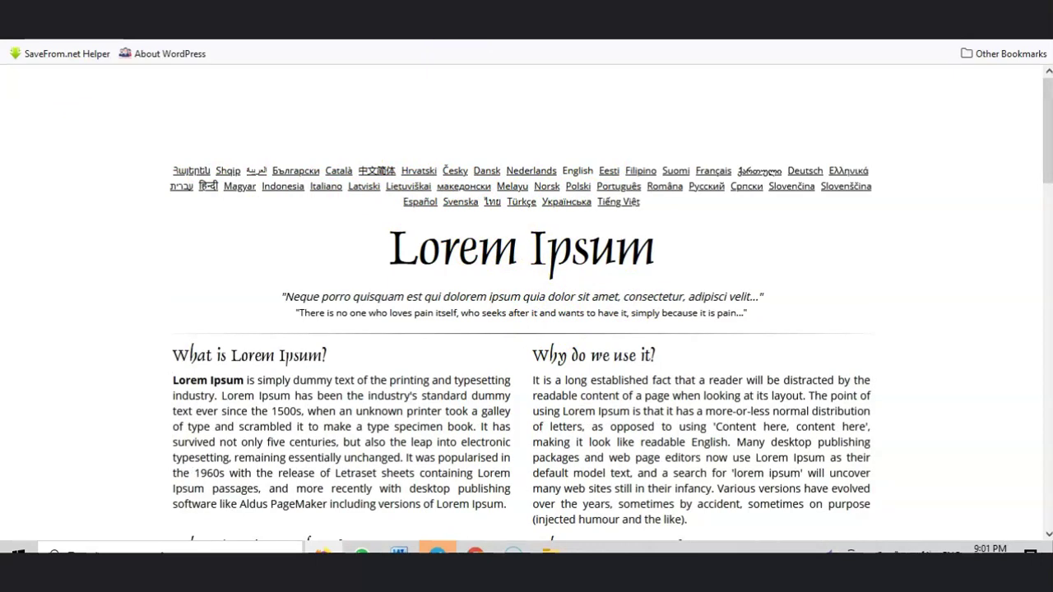
pyautogui.hotkey('ctrl', 't')
pyautogui.write('dum')
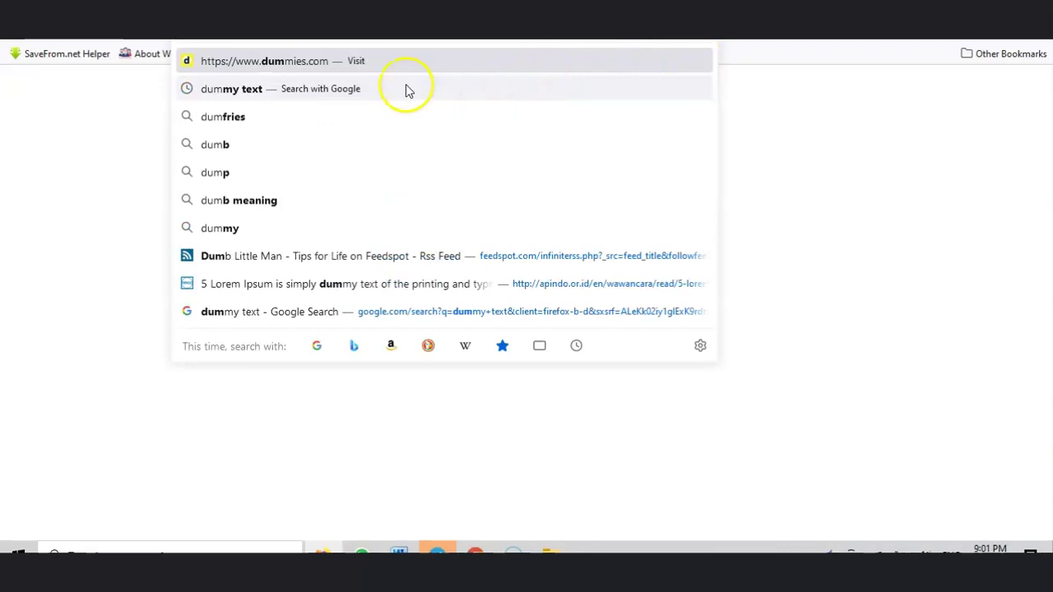
# Step: Search 'dummy text' again and scroll through the Blind Text Generator's 200-word Lorem ipsum output
pyautogui.click(404, 88)
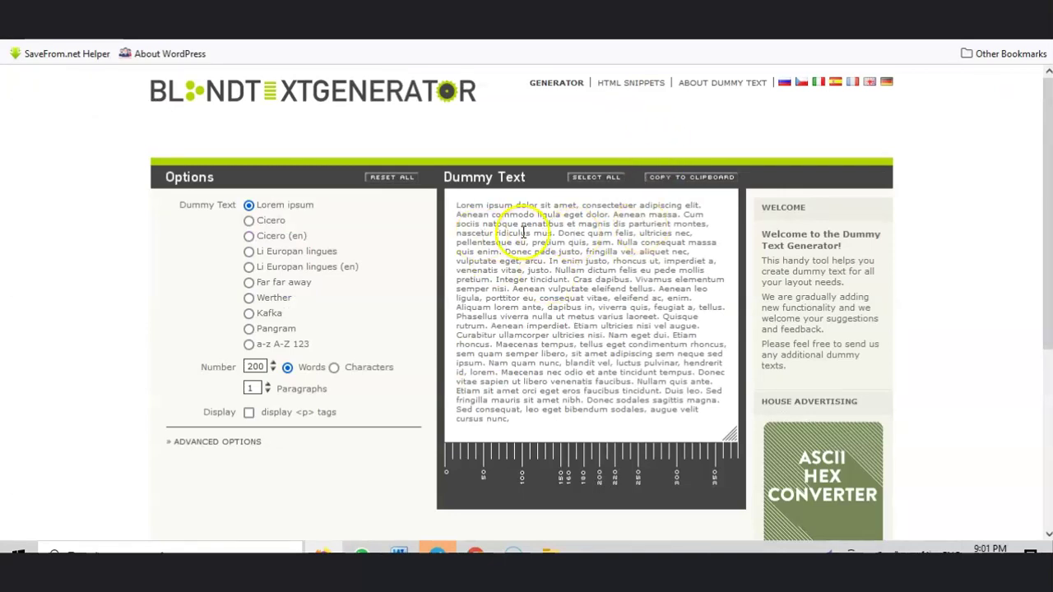
pyautogui.scroll(-1, 526, 222)
pyautogui.scroll(-1, 605, 208)
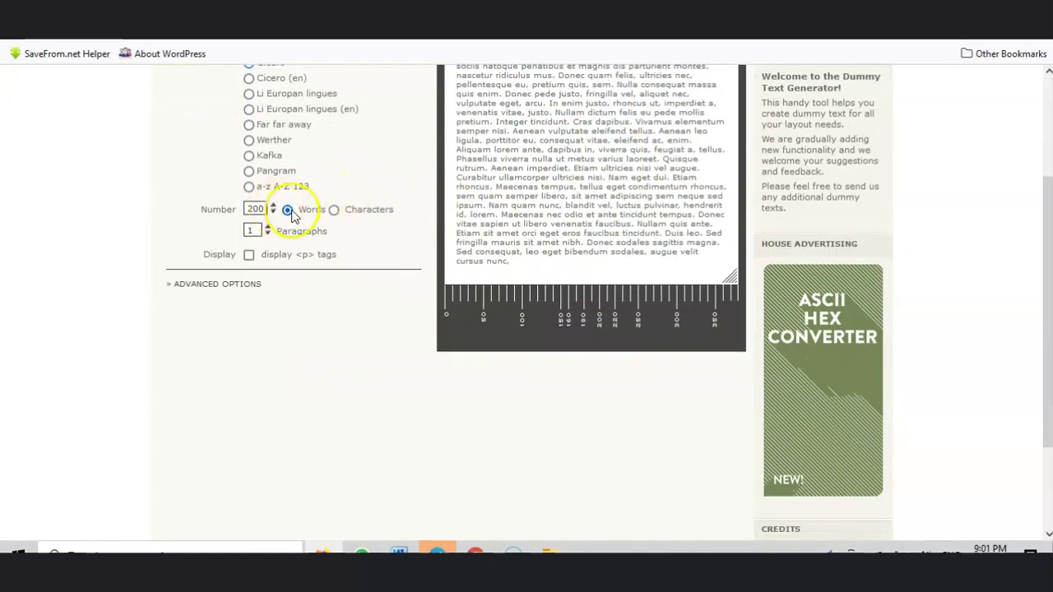
pyautogui.scroll(2, 270, 200)
pyautogui.scroll(-3, 650, 235)
pyautogui.scroll(3, 634, 200)
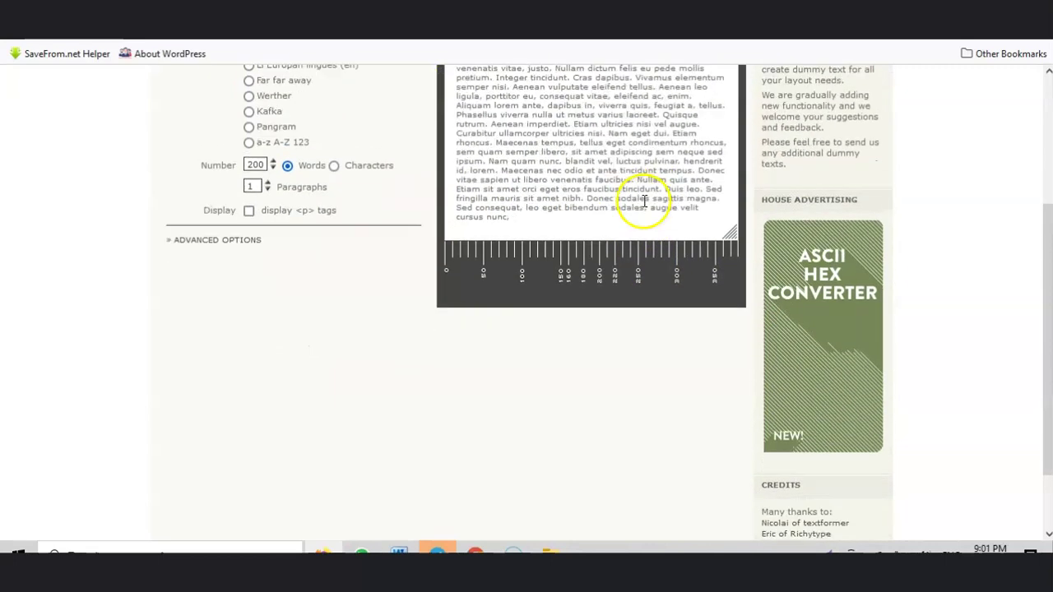
pyautogui.scroll(-1, 760, 247)
pyautogui.scroll(-3, 760, 247)
pyautogui.scroll(4, 760, 228)
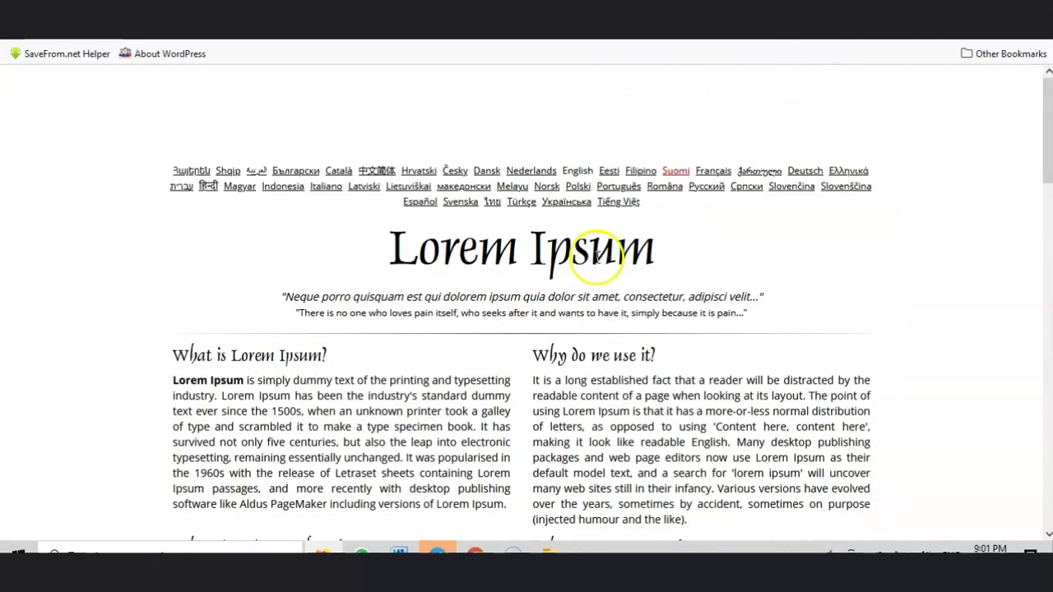
pyautogui.scroll(-2, 608, 271)
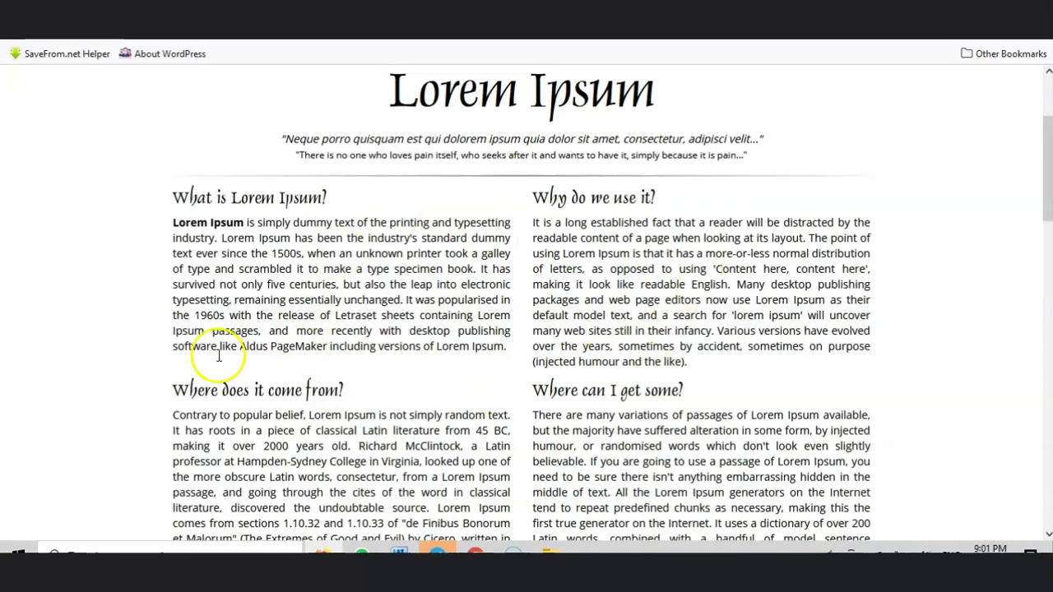
pyautogui.scroll(-1, 598, 341)
pyautogui.scroll(-1, 598, 329)
pyautogui.scroll(3, 526, 308)
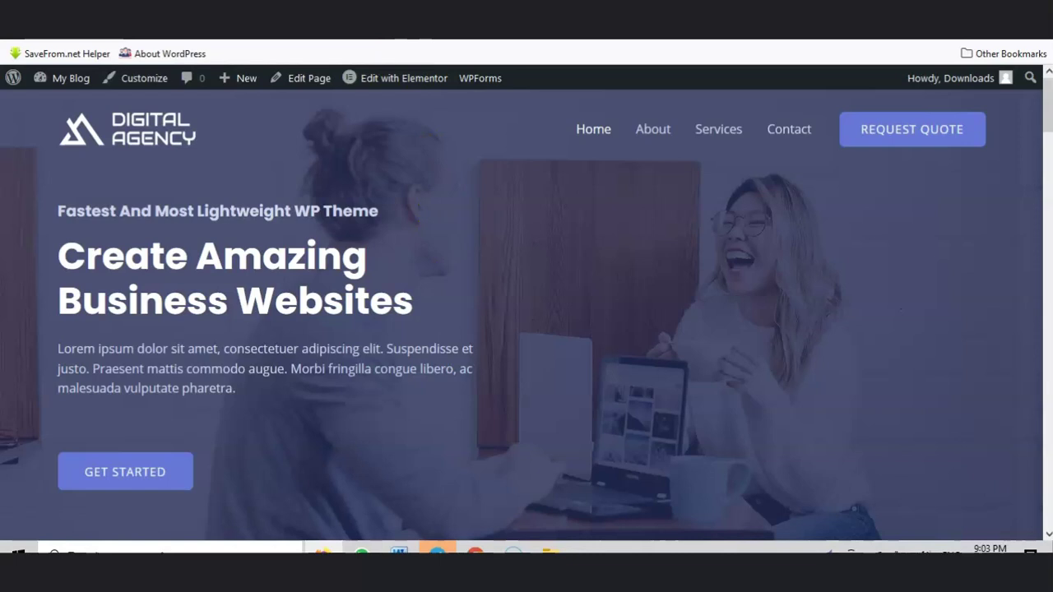
# Step: Flip through the Pixabay and Lorem Ipsum tabs, ending on the live Digital Agency site
pyautogui.click(420, 10)
pyautogui.scroll(-5, 486, 326)
pyautogui.scroll(1, 496, 330)
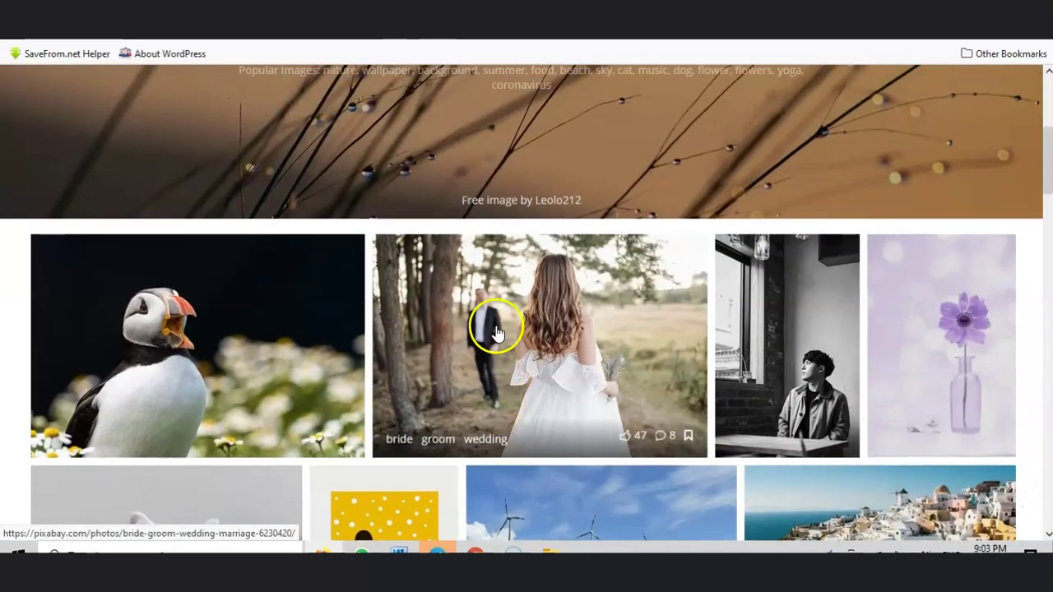
pyautogui.click(581, 10)
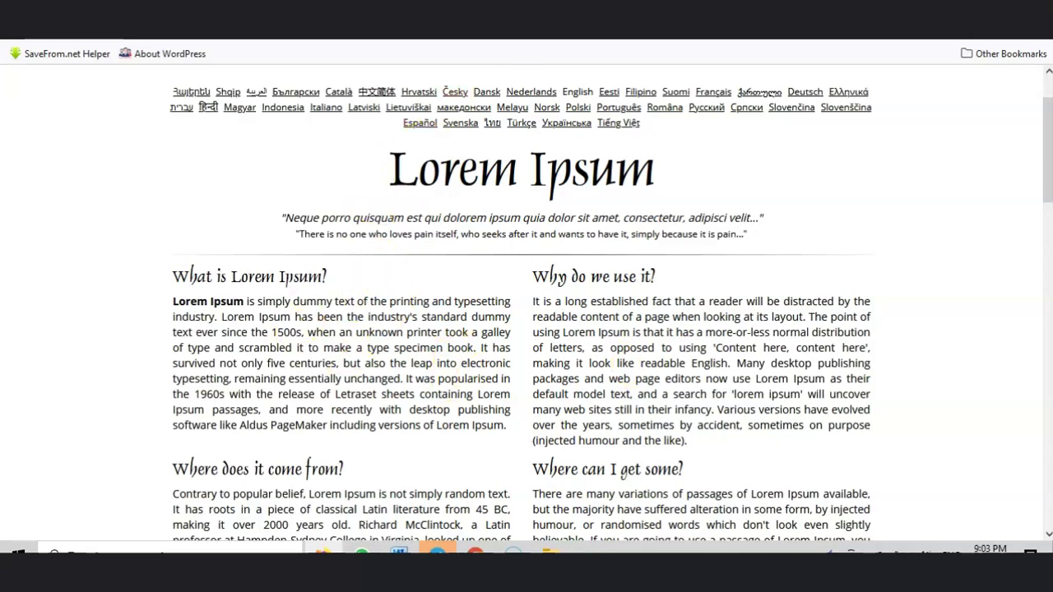
pyautogui.click(420, 10)
pyautogui.click(258, 10)
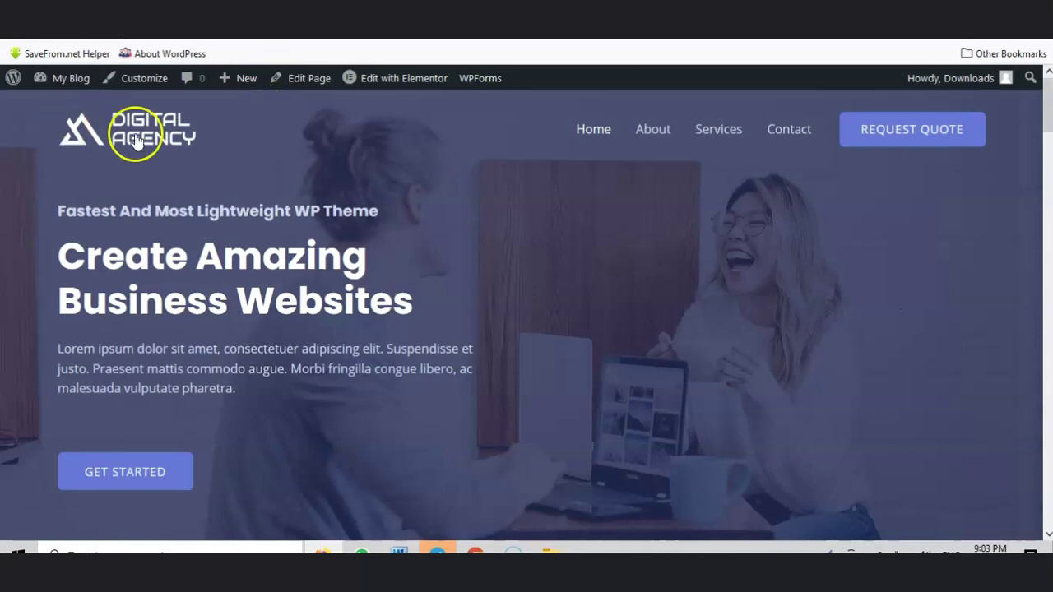
# Step: Scroll through the homepage's Lorem ipsum sections and return to the top
pyautogui.scroll(-15, 743, 168)
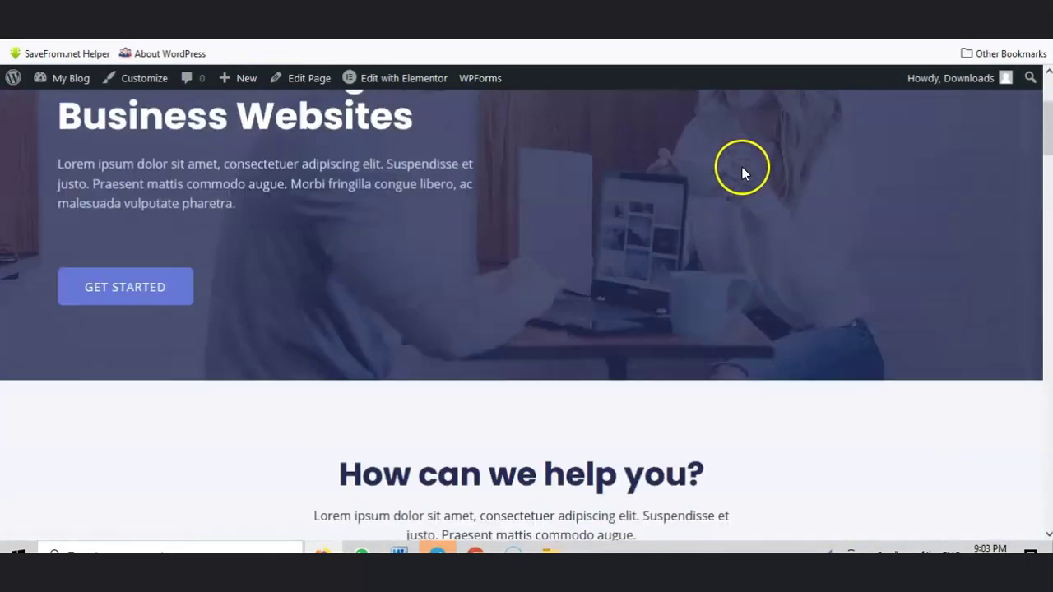
pyautogui.scroll(-15, 743, 168)
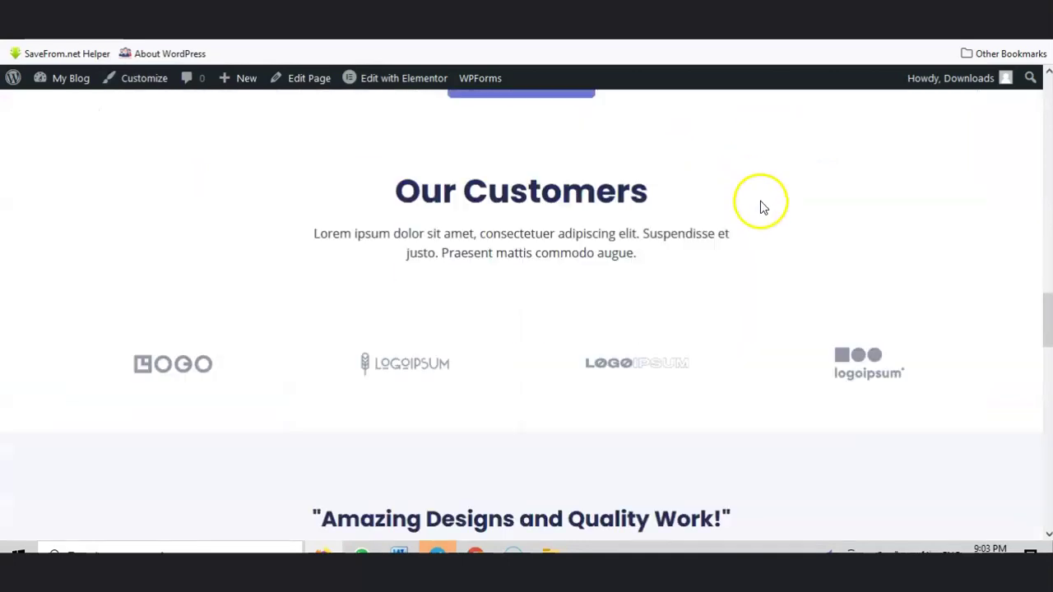
pyautogui.scroll(15, 860, 266)
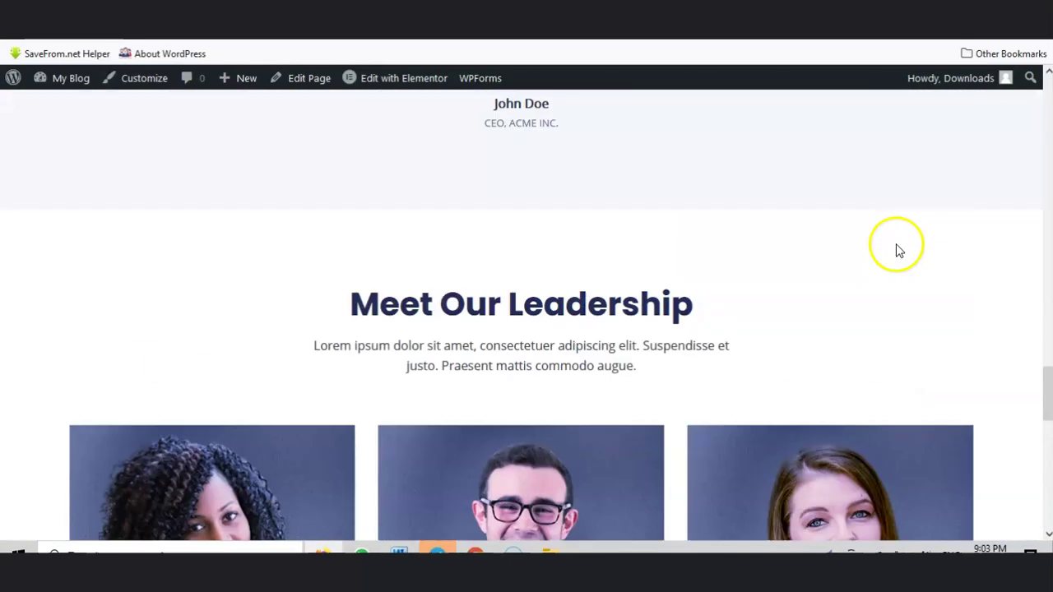
pyautogui.moveTo(1046, 304); pyautogui.dragTo(1046, 115)
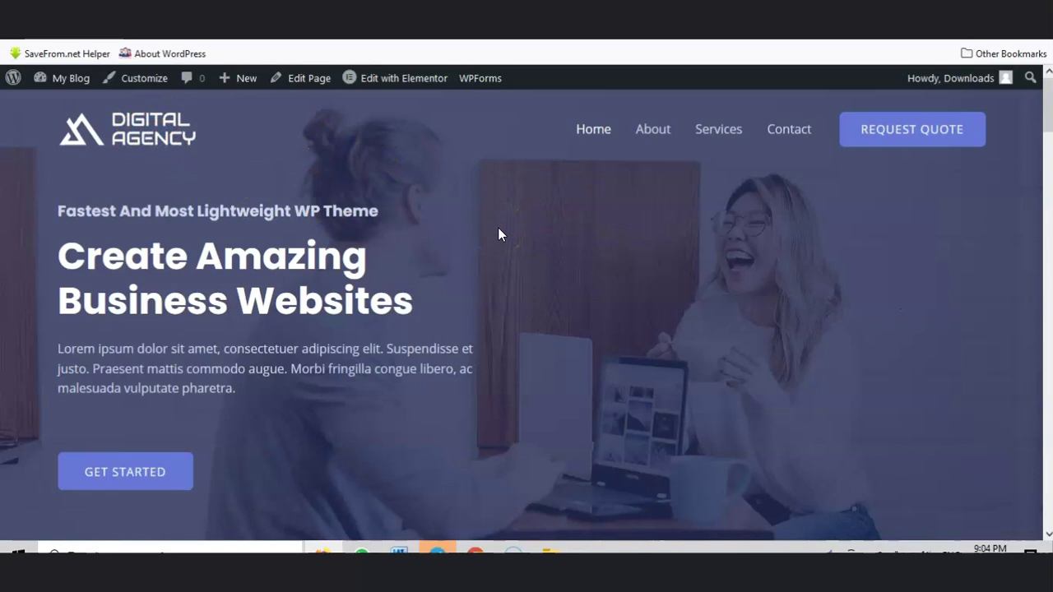
# Step: Go to canva.com in a new tab and choose the Logo design type
pyautogui.hotkey('ctrl', 't')
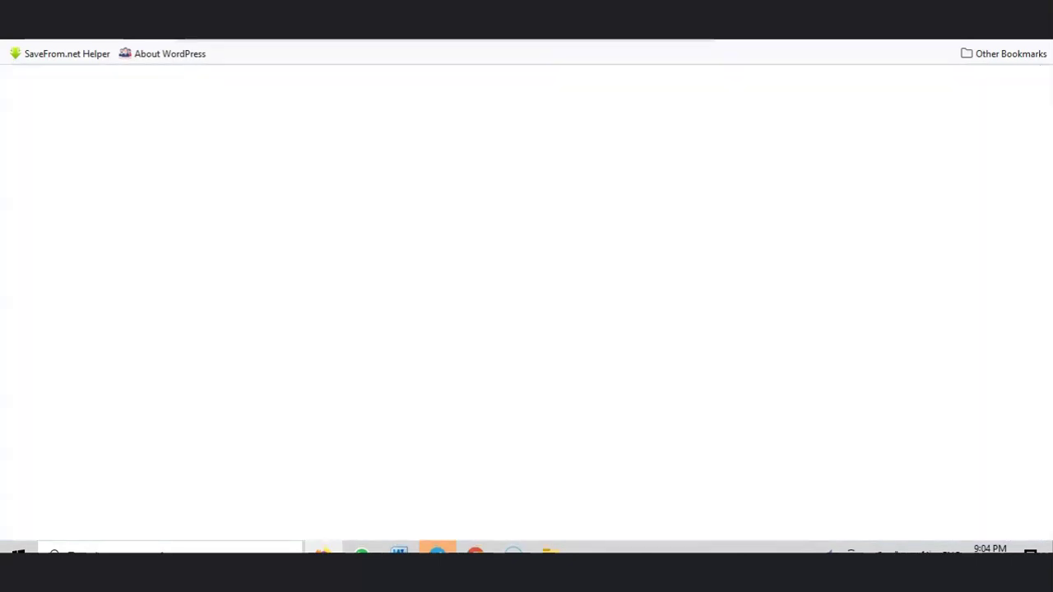
pyautogui.write('ca')
pyautogui.press('Return')
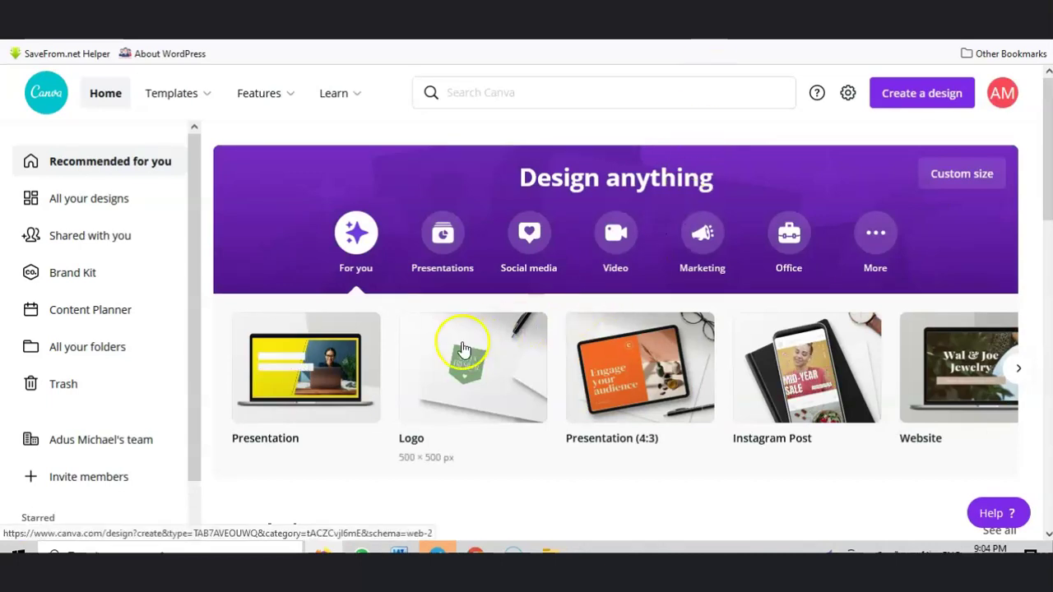
pyautogui.click(463, 349)
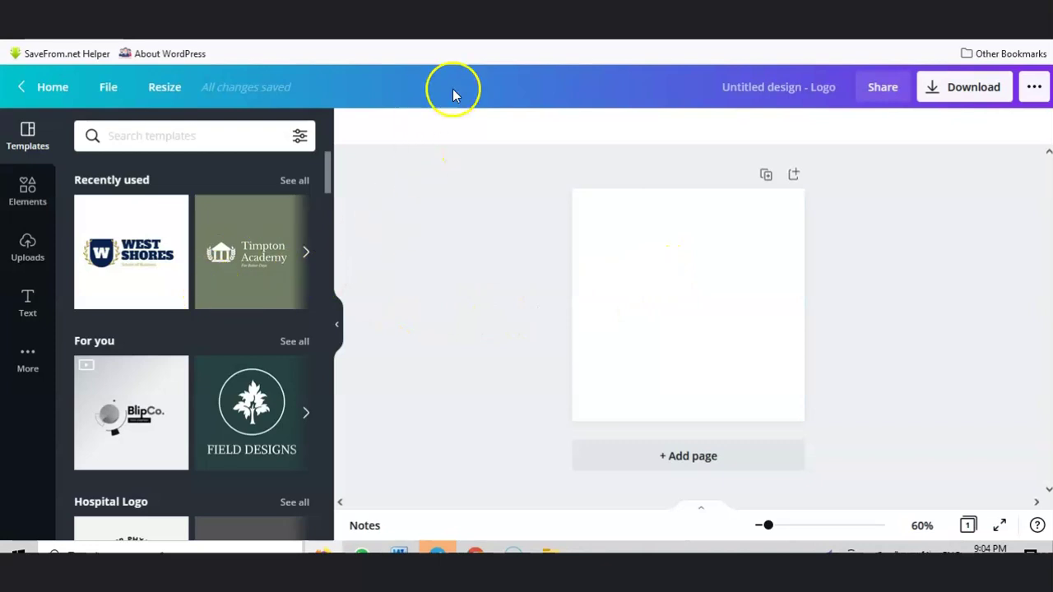
# Step: Check the live site's current logo, then return to the Canva logo editor
pyautogui.click(221, 8)
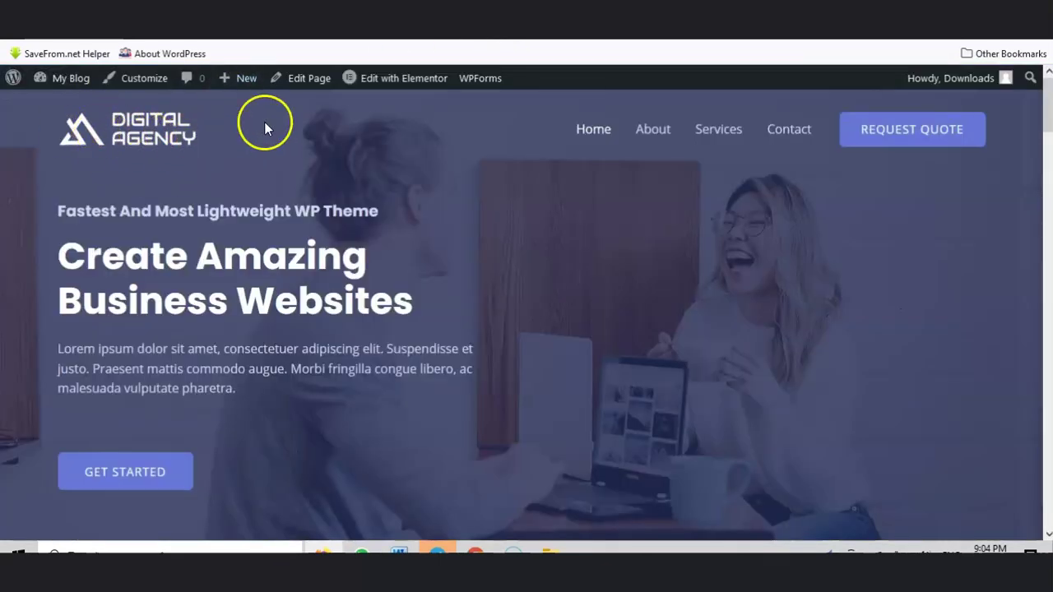
pyautogui.click(623, 11)
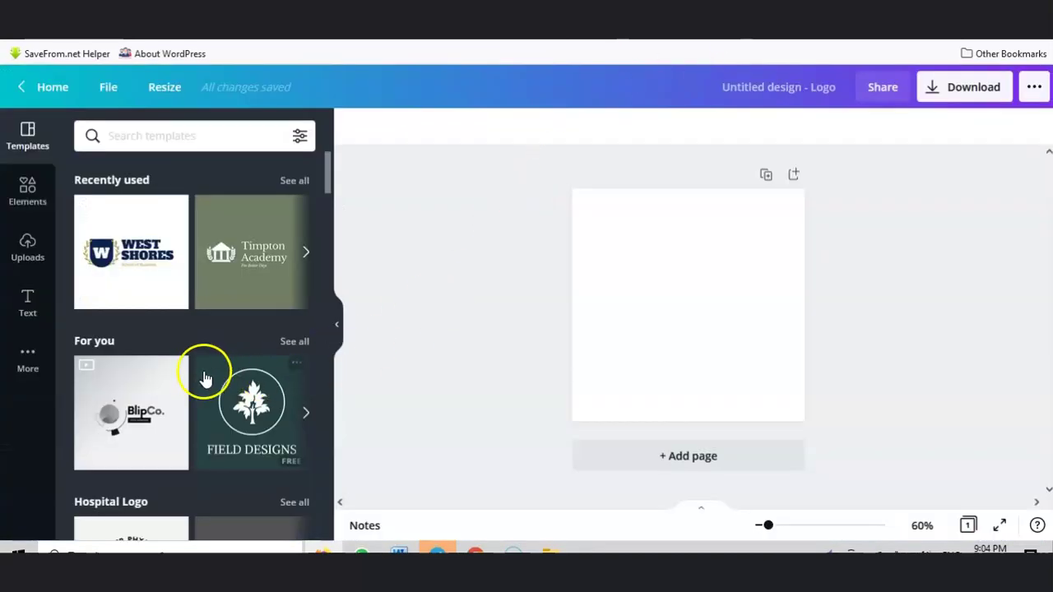
pyautogui.scroll(-4, 203, 373)
pyautogui.scroll(-2, 203, 376)
pyautogui.scroll(2, 214, 345)
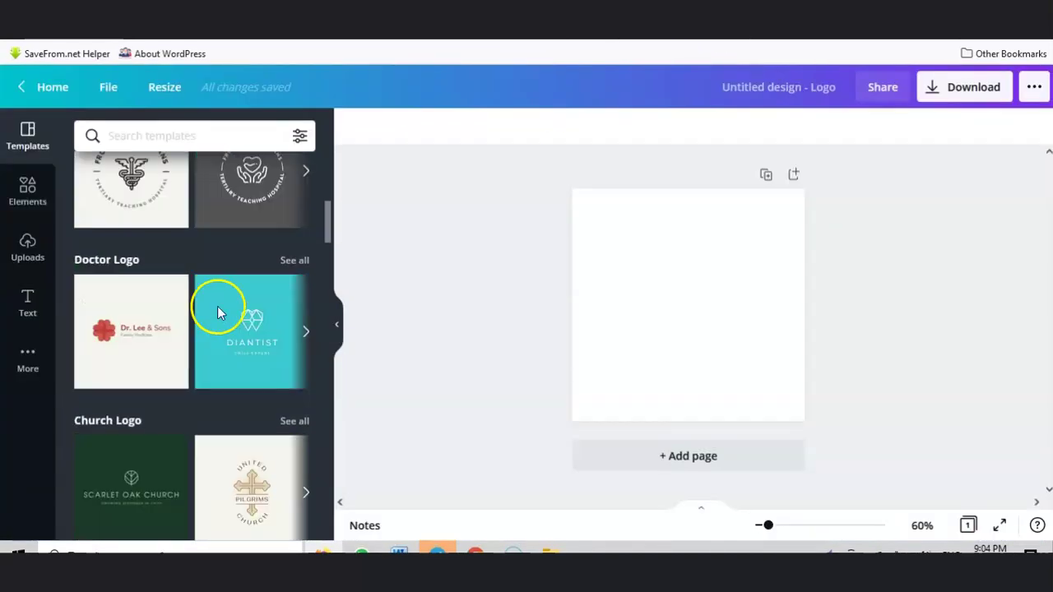
# Step: Search the logo templates for 'It' and apply the Dynamx template
pyautogui.click(219, 145)
pyautogui.write('It')
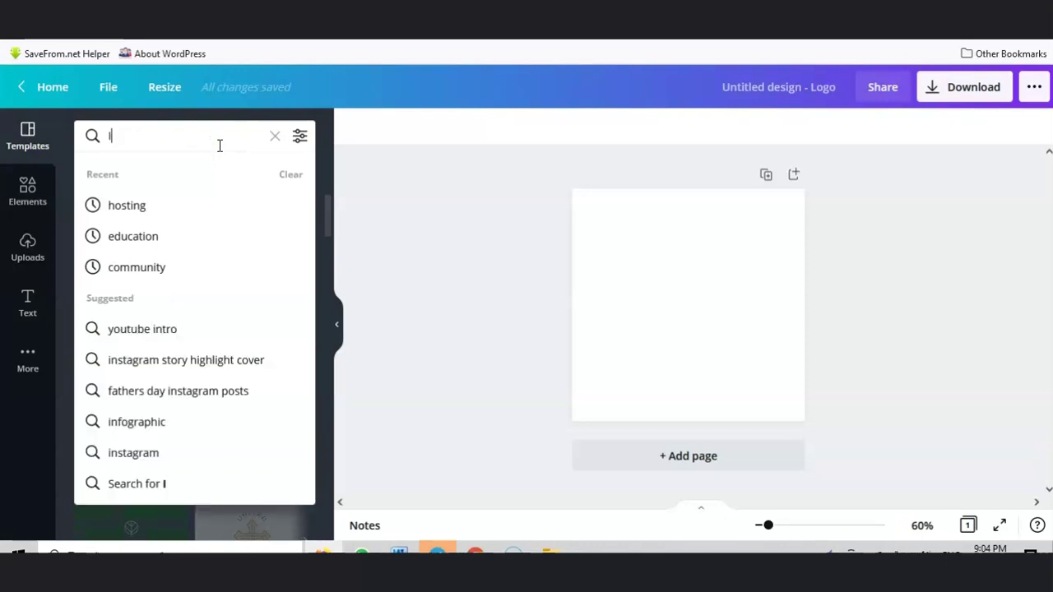
pyautogui.press('Return')
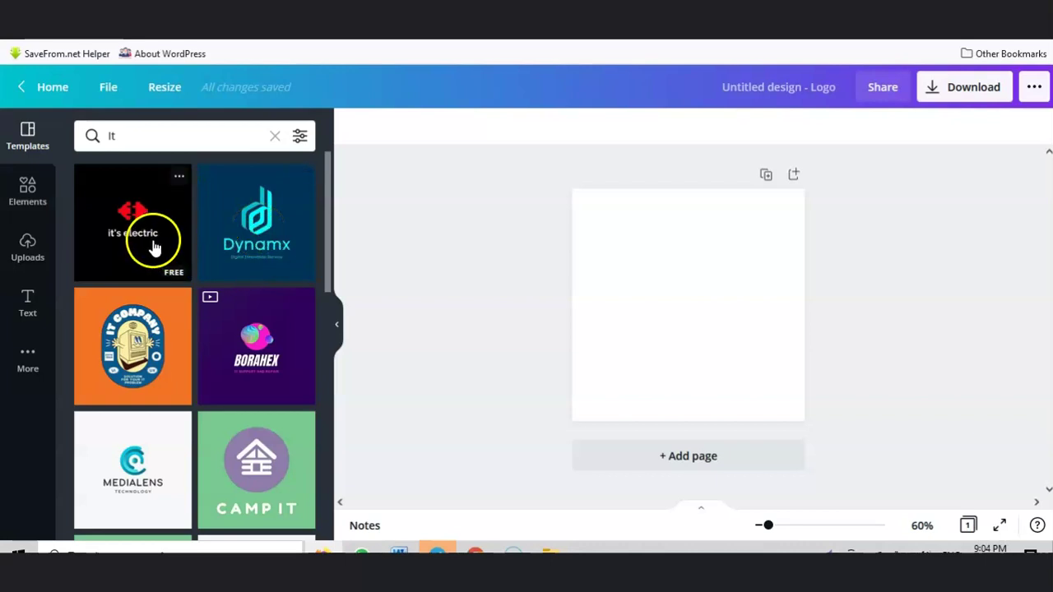
pyautogui.click(251, 234)
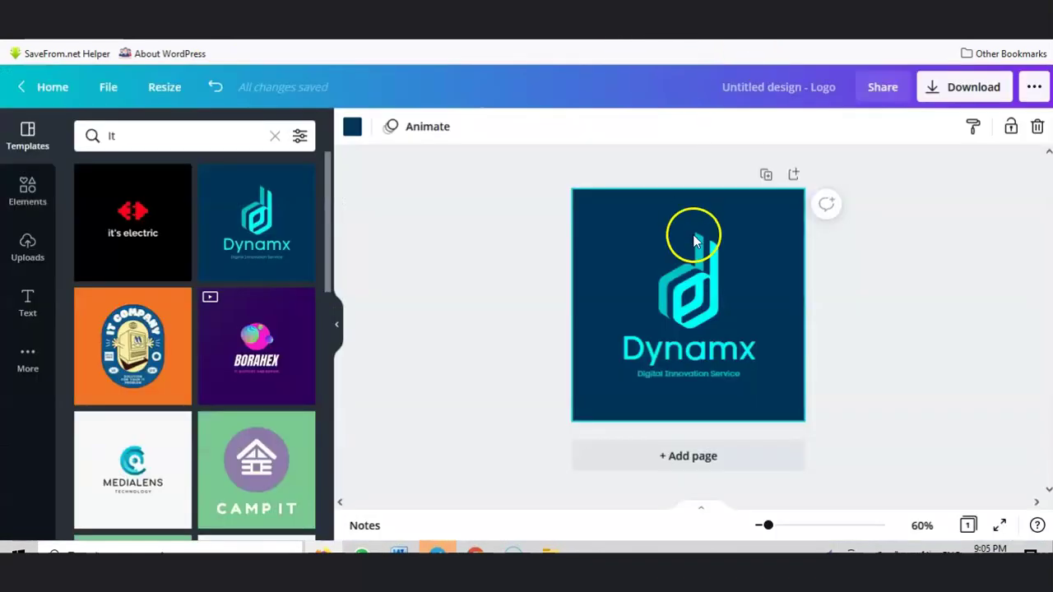
# Step: Move the d mark left of Dynamx and place the slightly enlarged tagline beneath the name
pyautogui.moveTo(682, 341); pyautogui.dragTo(709, 289)
pyautogui.moveTo(698, 373); pyautogui.dragTo(695, 320)
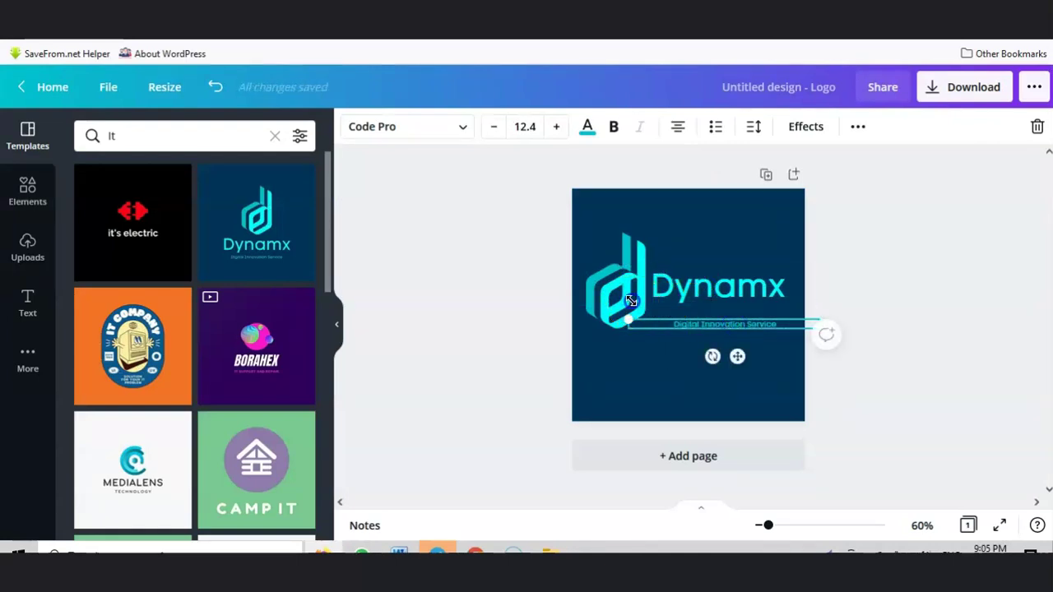
pyautogui.moveTo(617, 306)
pyautogui.mouseDown()
pyautogui.moveTo(607, 305)
pyautogui.moveTo(610, 286)
pyautogui.moveTo(604, 296)
pyautogui.mouseUp()
pyautogui.click(706, 299)
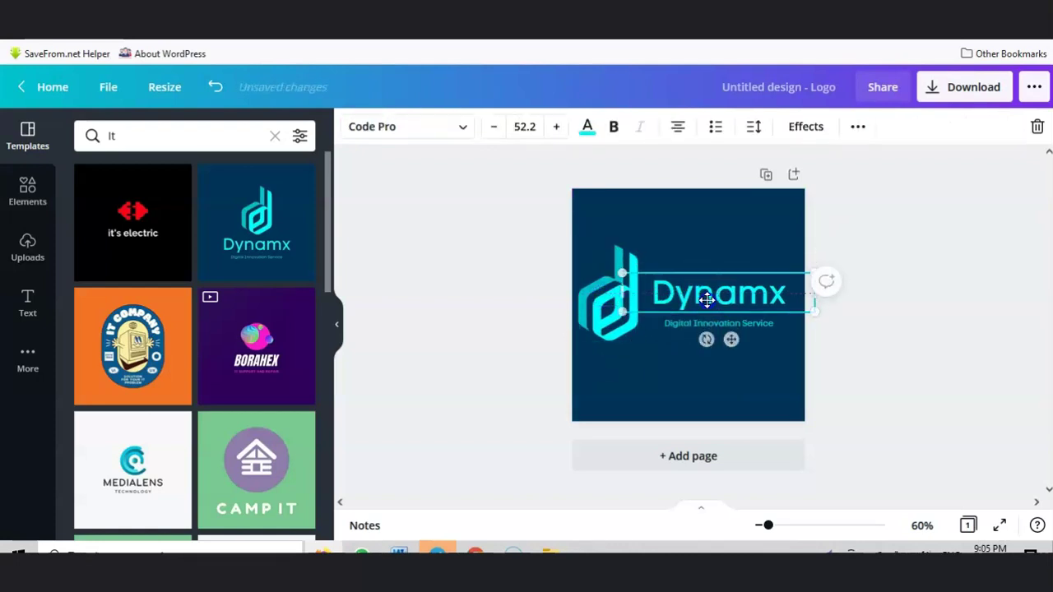
pyautogui.doubleClick(712, 296)
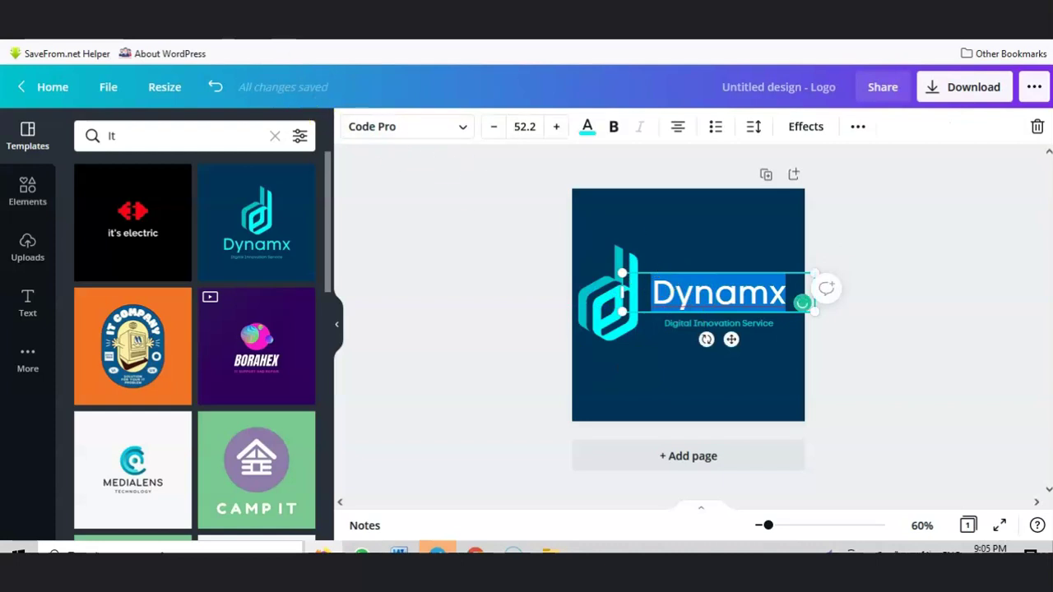
pyautogui.click(284, 15)
# Step: Replace the Dynamx name with 'IT Consulatancy'
pyautogui.hotkey('ctrl', 'f')
pyautogui.write('IT')
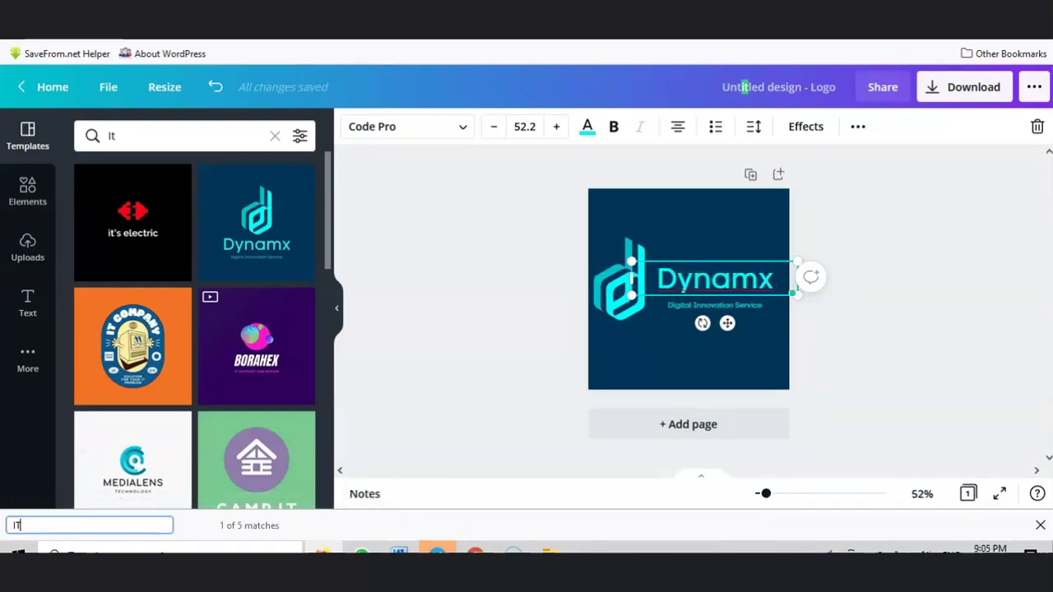
pyautogui.doubleClick(771, 282)
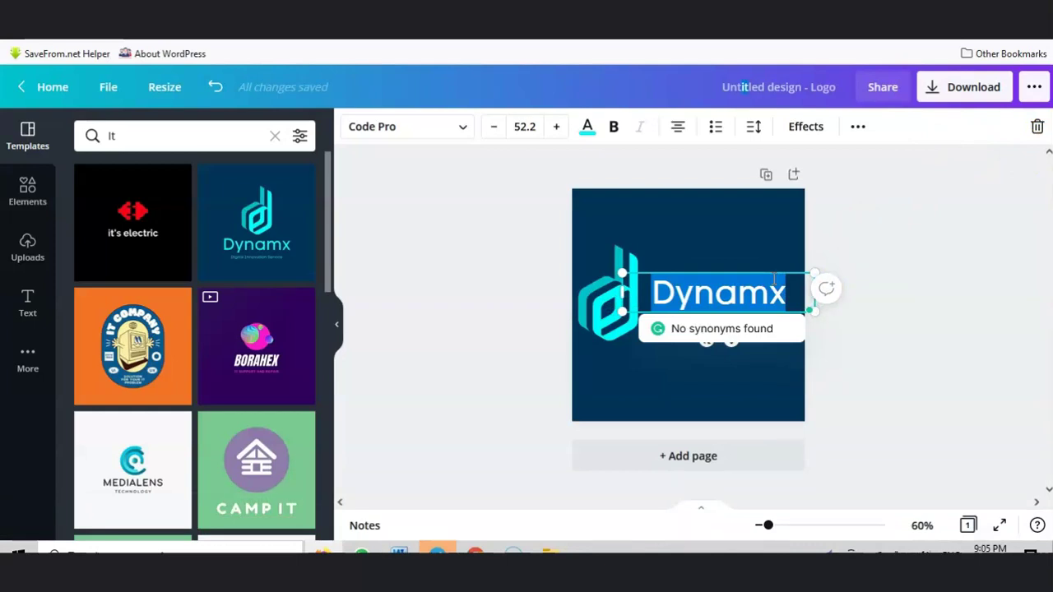
pyautogui.press('BackSpace')
pyautogui.write('IT')
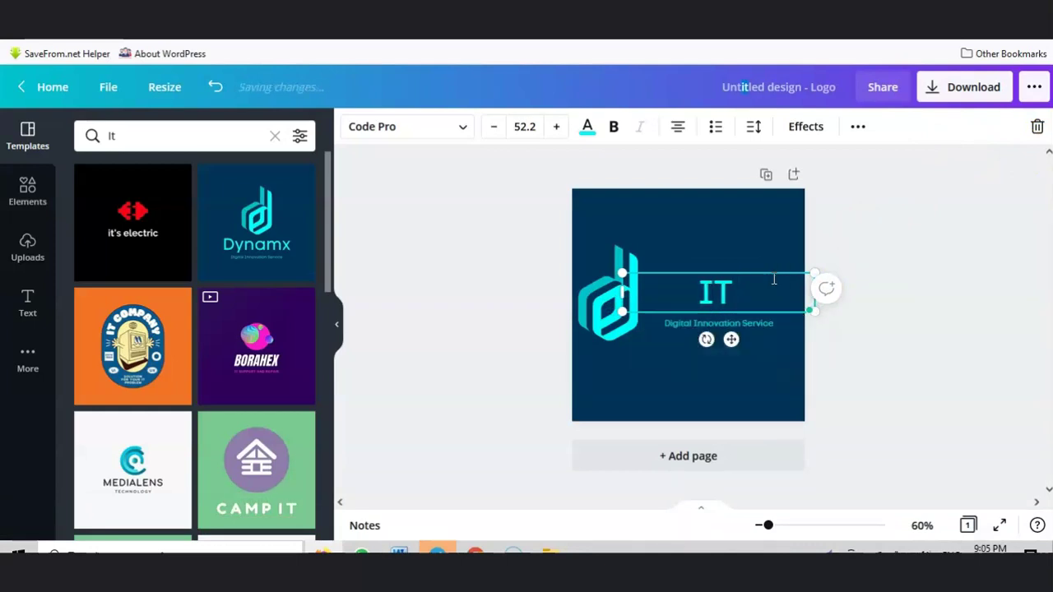
pyautogui.write(' Consul')
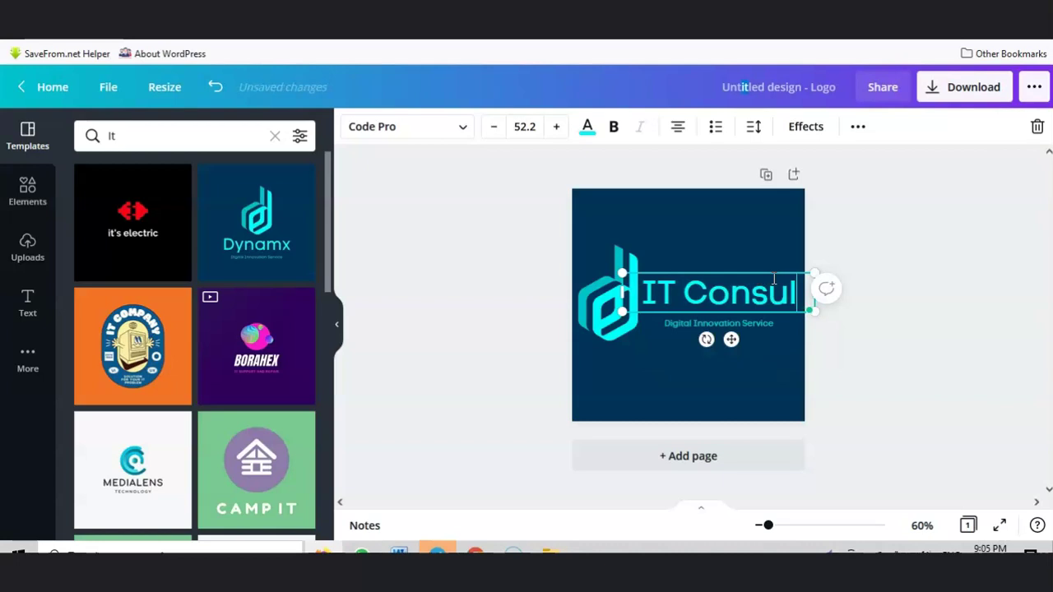
pyautogui.write('atancu')
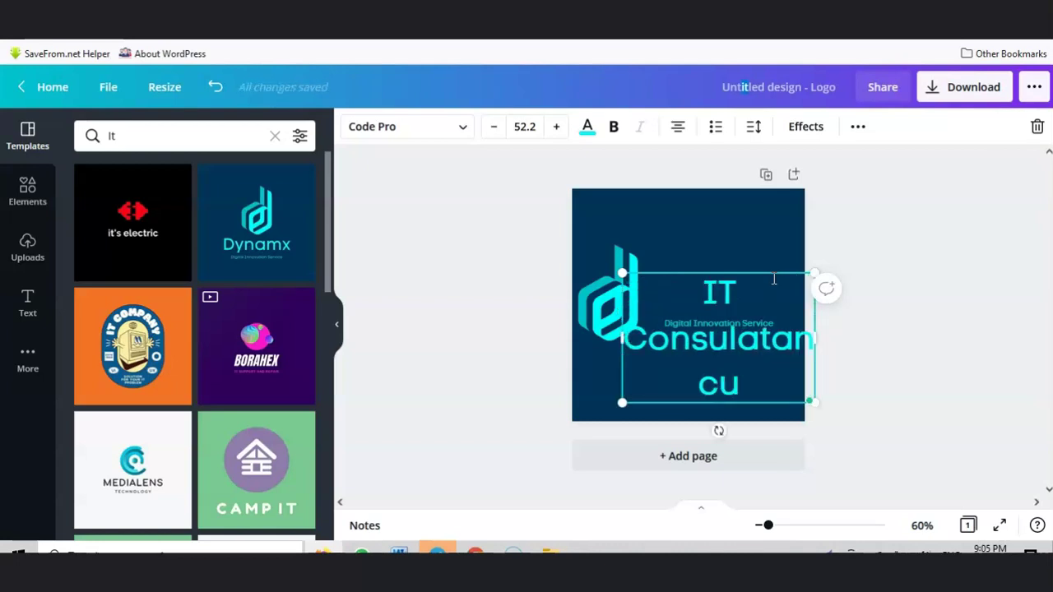
pyautogui.press('BackSpace')
# Step: Shrink the IT Consulatancy text's font size by nine steps
pyautogui.click(676, 352)
pyautogui.hotkey('ctrl', 'a')
pyautogui.click(494, 128)
pyautogui.click(494, 128)
pyautogui.click(494, 128)
pyautogui.click(493, 128)
pyautogui.click(494, 127)
pyautogui.click(493, 128)
pyautogui.click(494, 128)
pyautogui.click(493, 128)
pyautogui.click(493, 128)
pyautogui.click(493, 128)
pyautogui.click(493, 128)
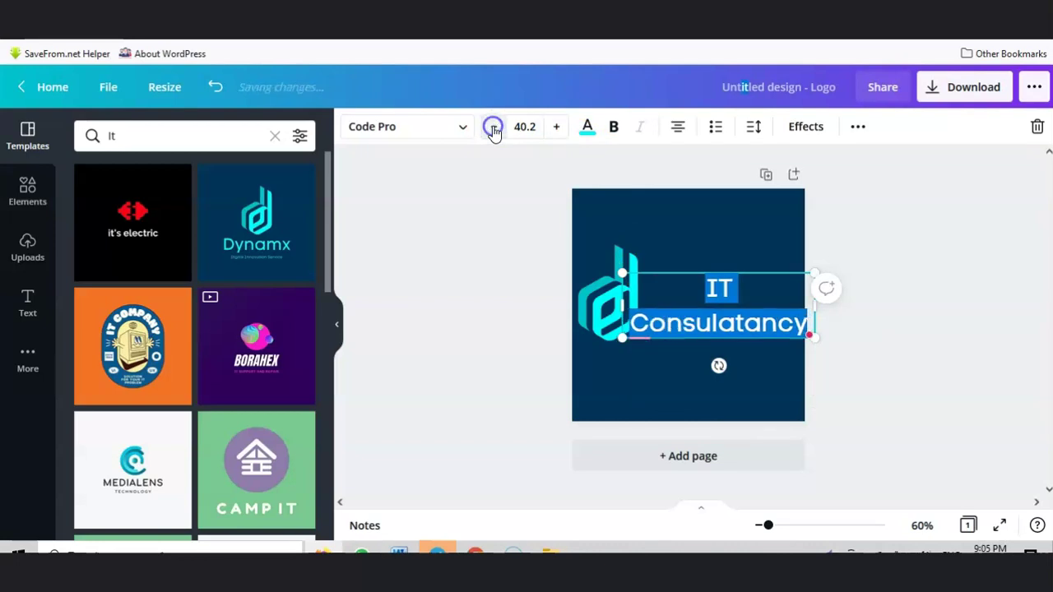
pyautogui.click(493, 128)
pyautogui.click(493, 127)
pyautogui.click(494, 127)
pyautogui.click(494, 127)
pyautogui.click(493, 128)
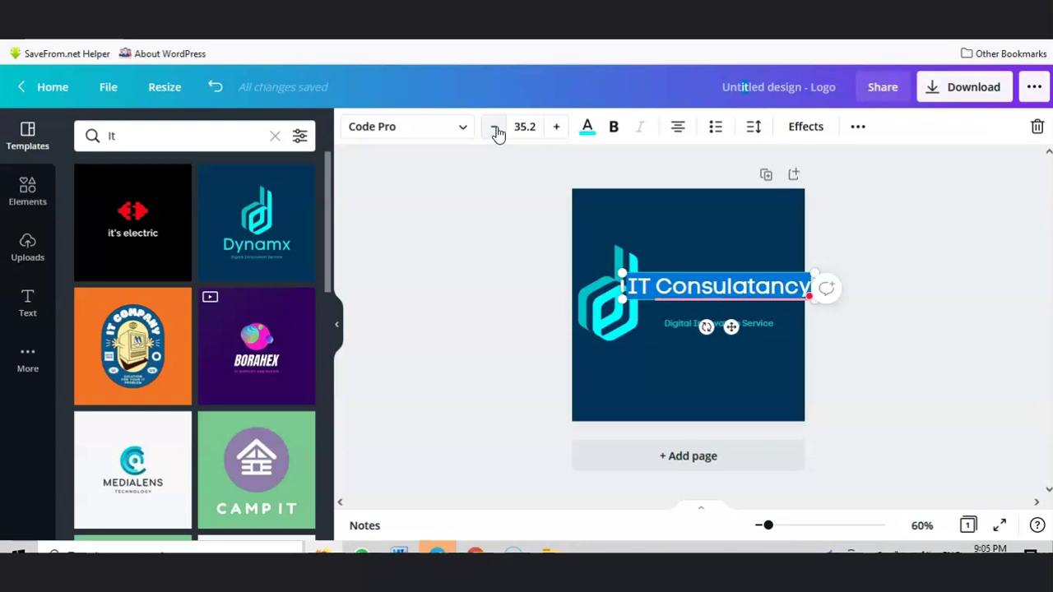
# Step: Put Consulatancy on its own line, move the tagline below it, and narrow the name box
pyautogui.click(661, 286)
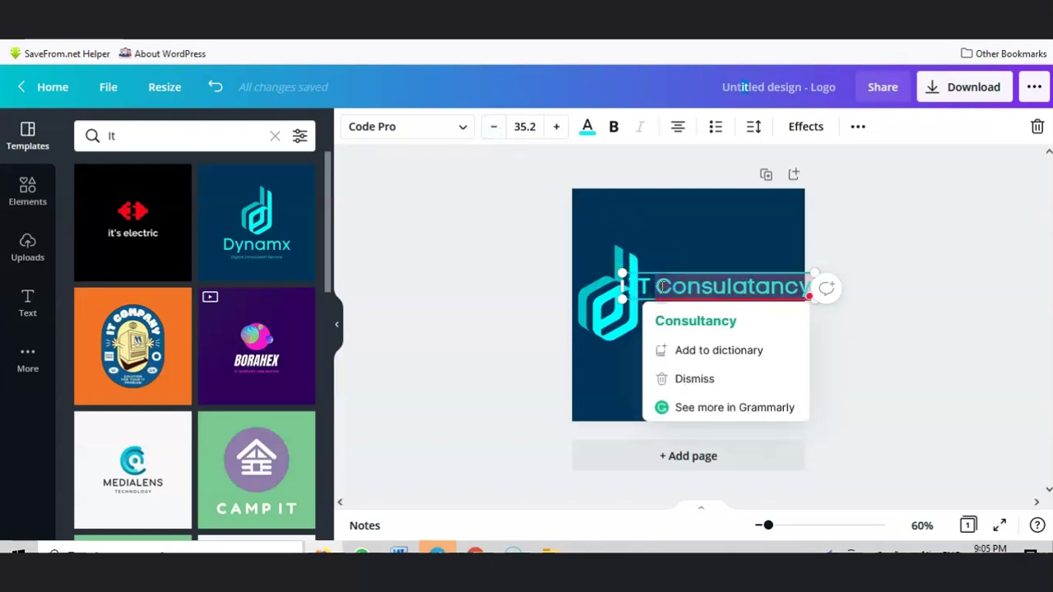
pyautogui.press('Return')
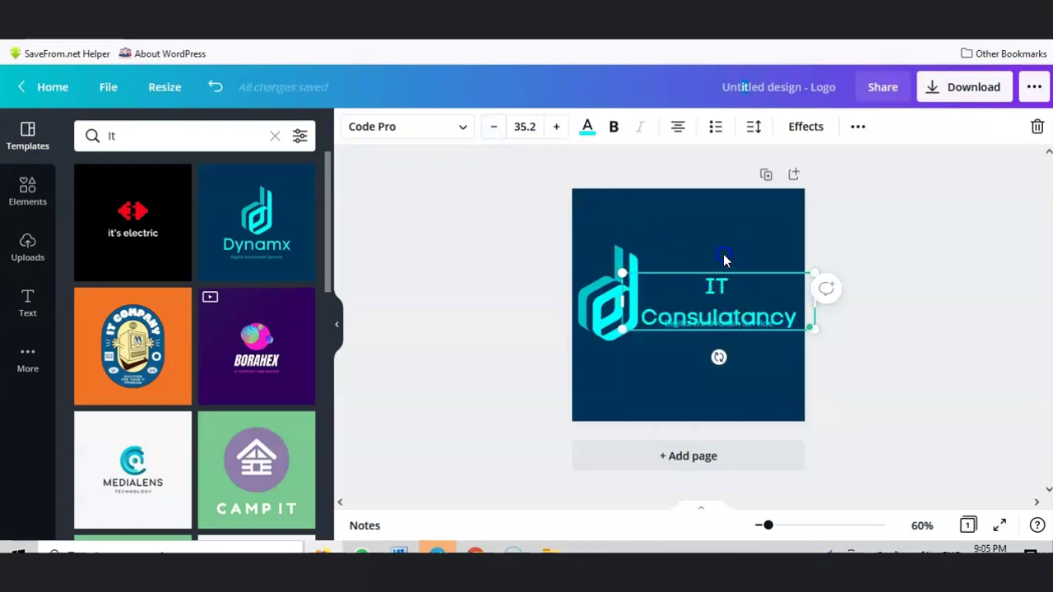
pyautogui.click(733, 324)
pyautogui.moveTo(729, 329); pyautogui.dragTo(736, 343)
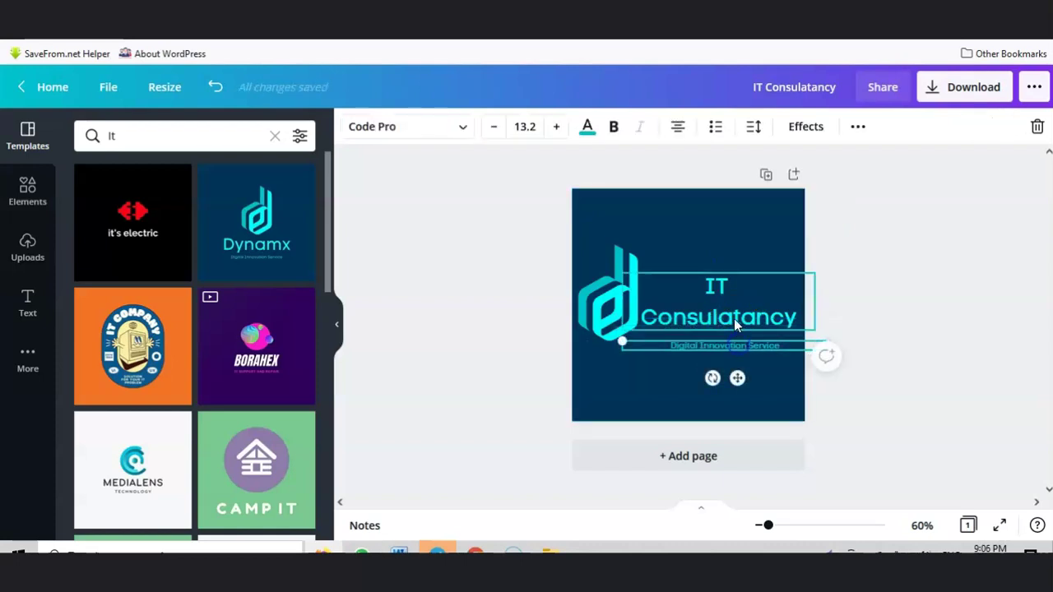
pyautogui.click(725, 313)
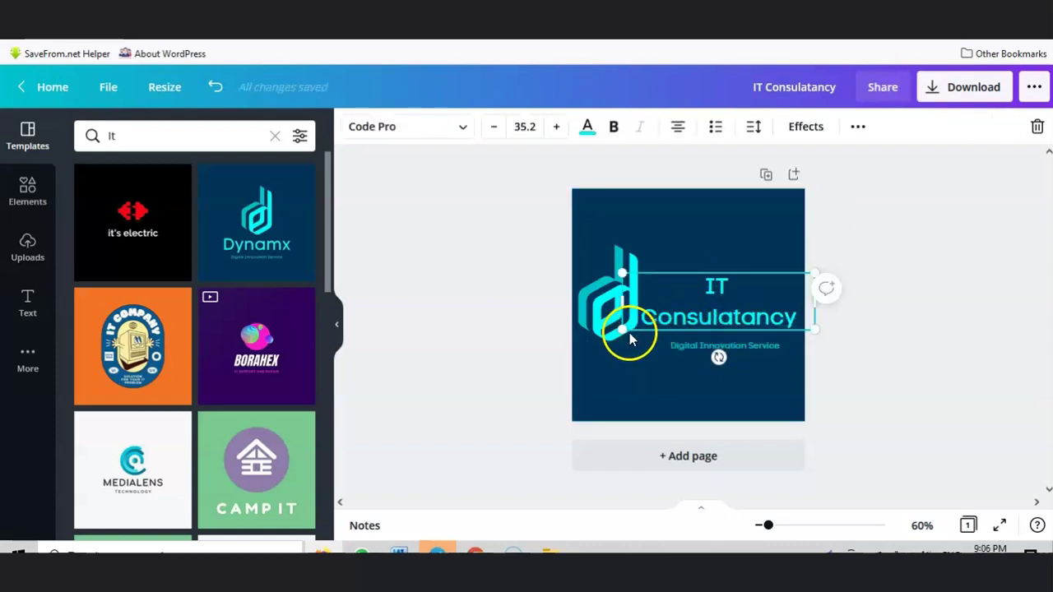
pyautogui.moveTo(625, 328); pyautogui.dragTo(649, 329)
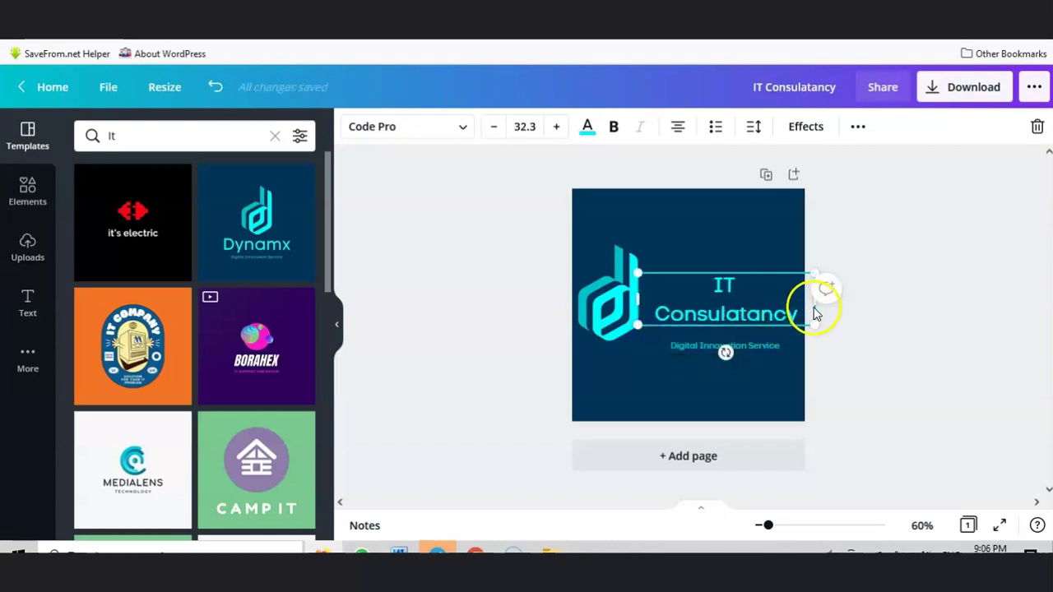
pyautogui.moveTo(814, 305); pyautogui.dragTo(804, 307)
pyautogui.click(671, 380)
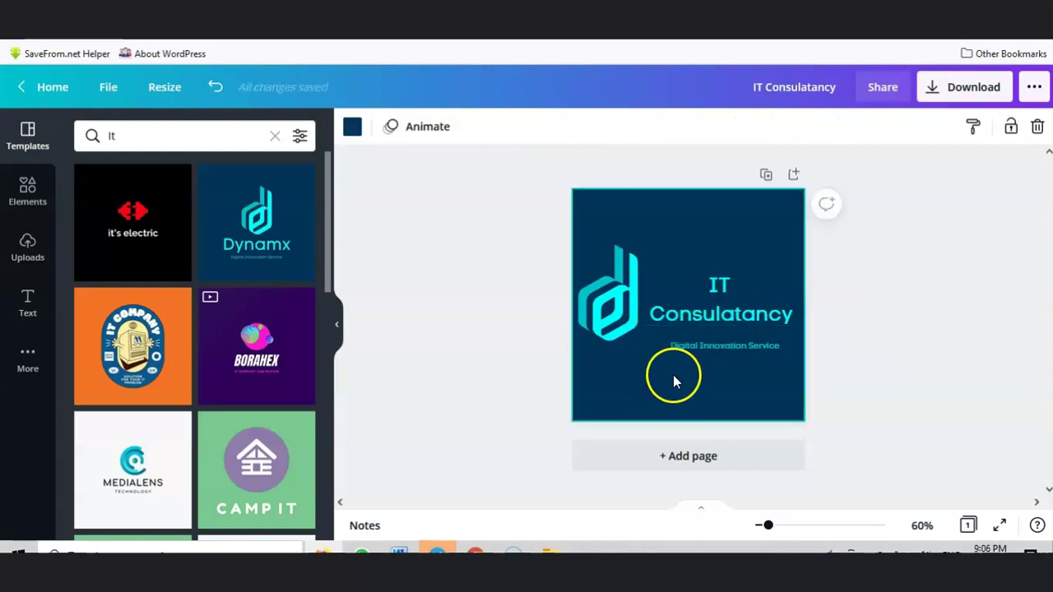
# Step: Enlarge the Digital Innovation Service tagline's font size to 17.2
pyautogui.click(713, 347)
pyautogui.click(713, 345)
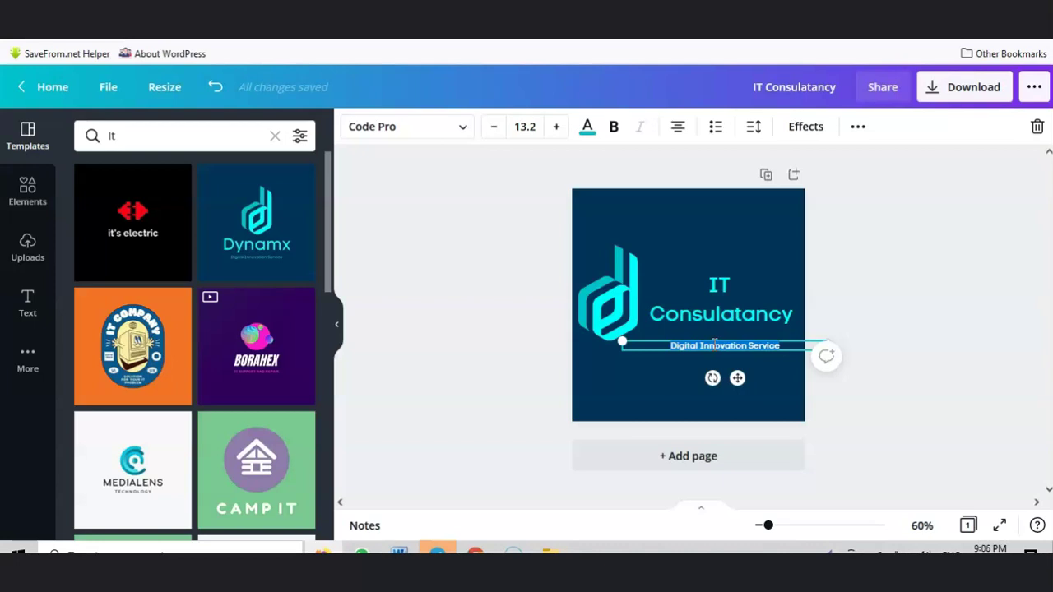
pyautogui.click(556, 126)
pyautogui.click(556, 126)
pyautogui.click(556, 126)
pyautogui.click(557, 127)
pyautogui.click(664, 394)
# Step: Shift the tagline left and nudge the IT Consulatancy name up to tighten the layout
pyautogui.click(682, 352)
pyautogui.moveTo(686, 354); pyautogui.dragTo(673, 349)
pyautogui.moveTo(823, 354); pyautogui.dragTo(735, 288)
pyautogui.click(705, 377)
pyautogui.click(764, 376)
pyautogui.moveTo(735, 341); pyautogui.dragTo(736, 325)
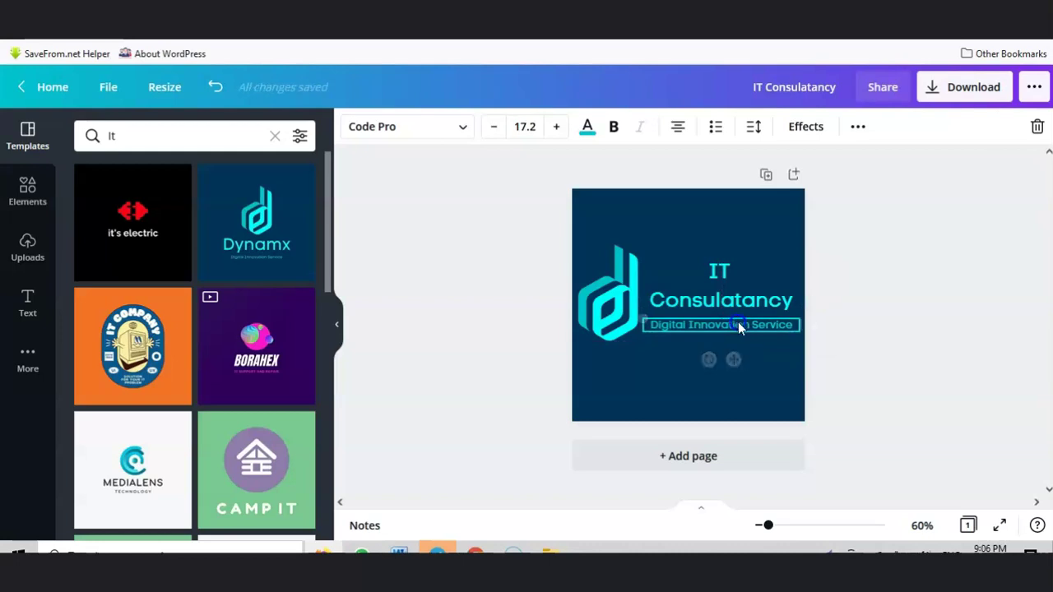
pyautogui.click(760, 372)
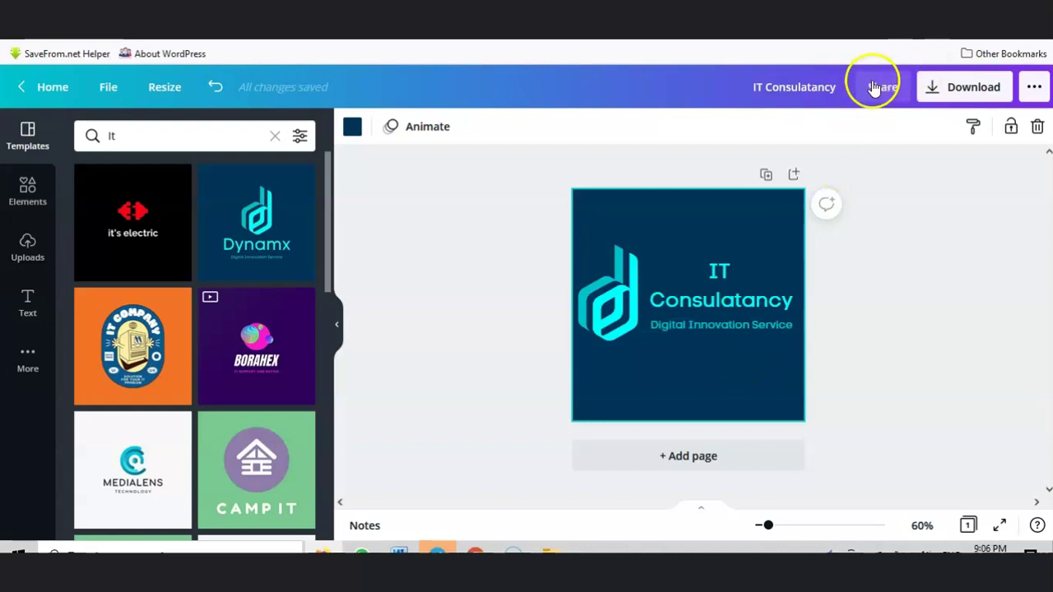
# Step: Download the IT Consulatancy logo as a 500 × 500 px PNG and confirm the save
pyautogui.click(971, 87)
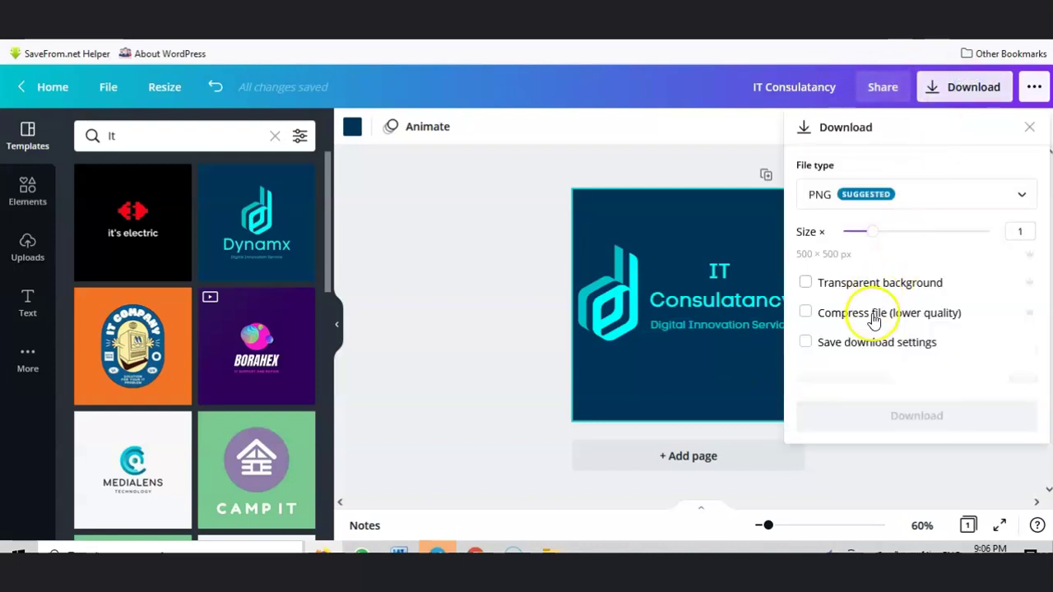
pyautogui.click(905, 383)
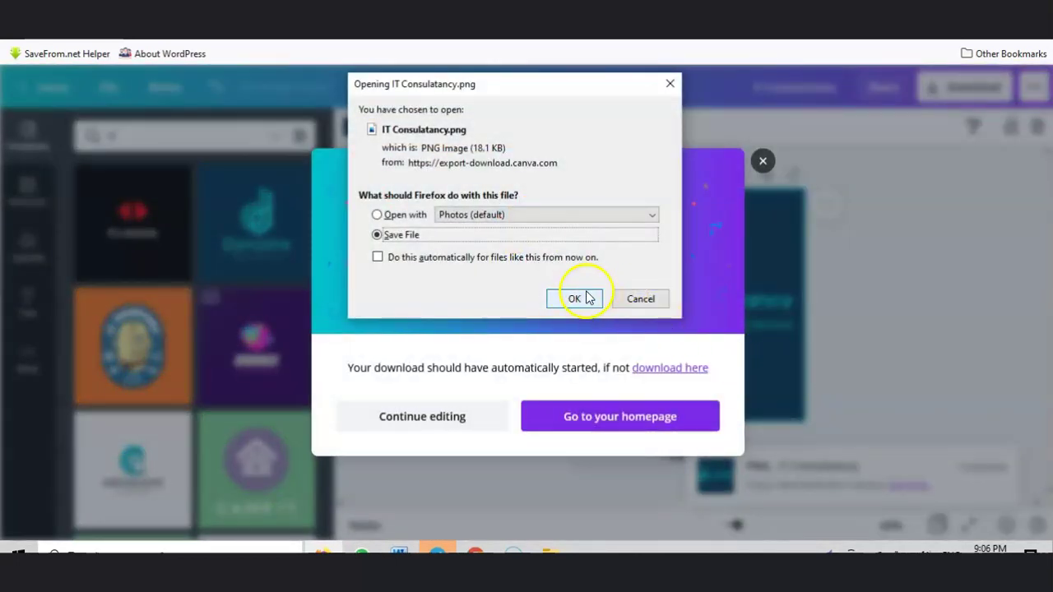
pyautogui.click(574, 298)
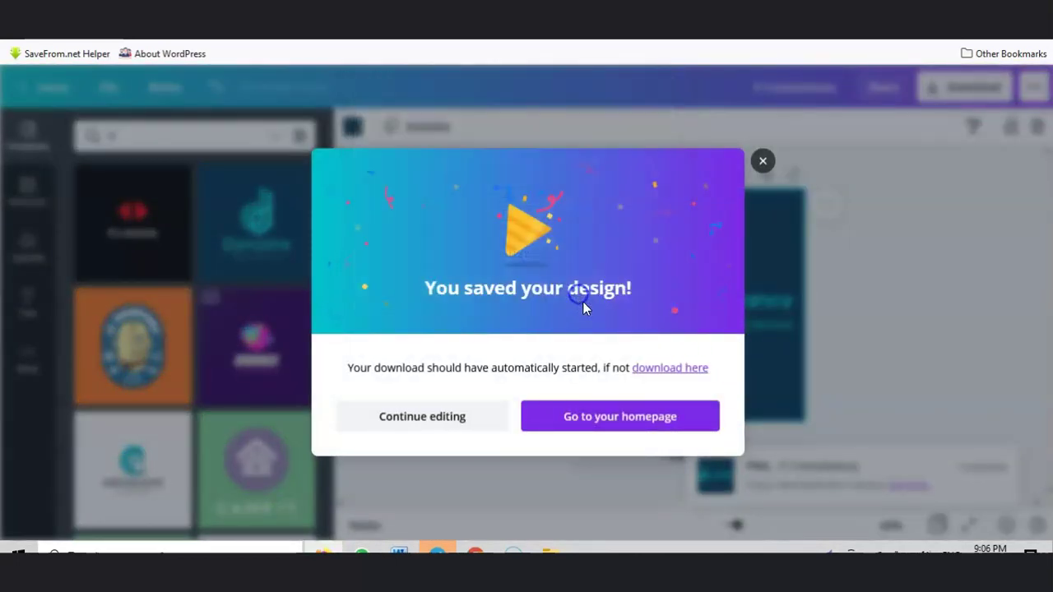
pyautogui.click(704, 29)
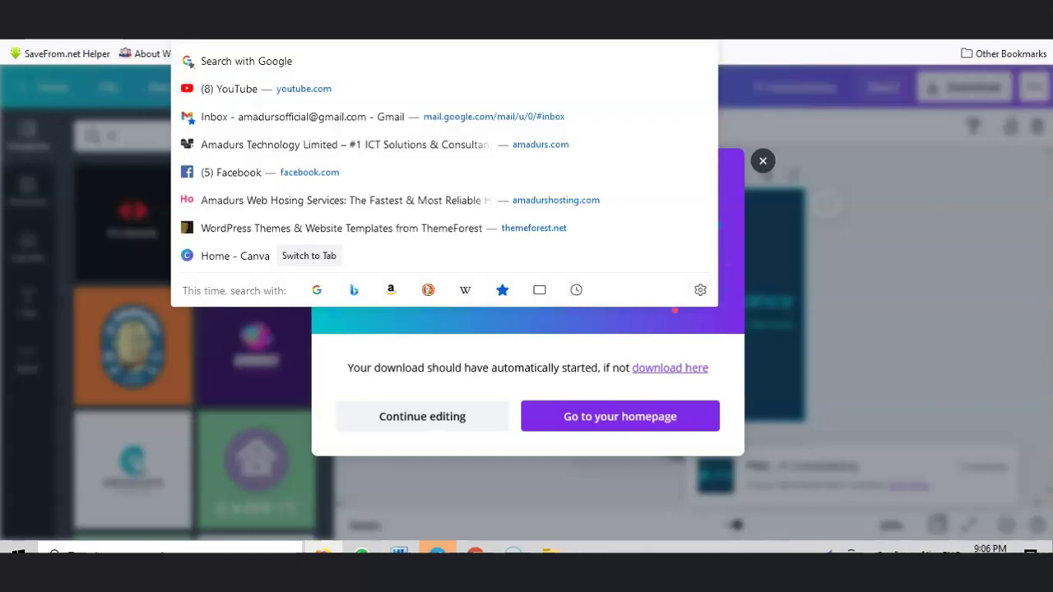
# Step: Open the downloaded IT Consulatancy PNG from the Downloads folder in the image viewer
pyautogui.click(550, 553)
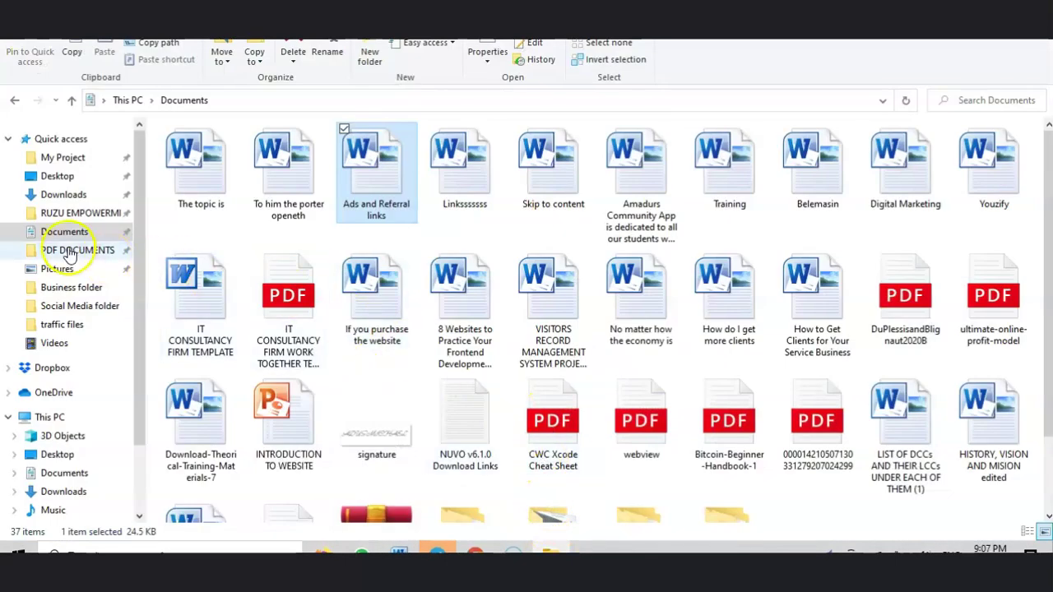
pyautogui.click(63, 194)
pyautogui.click(195, 187)
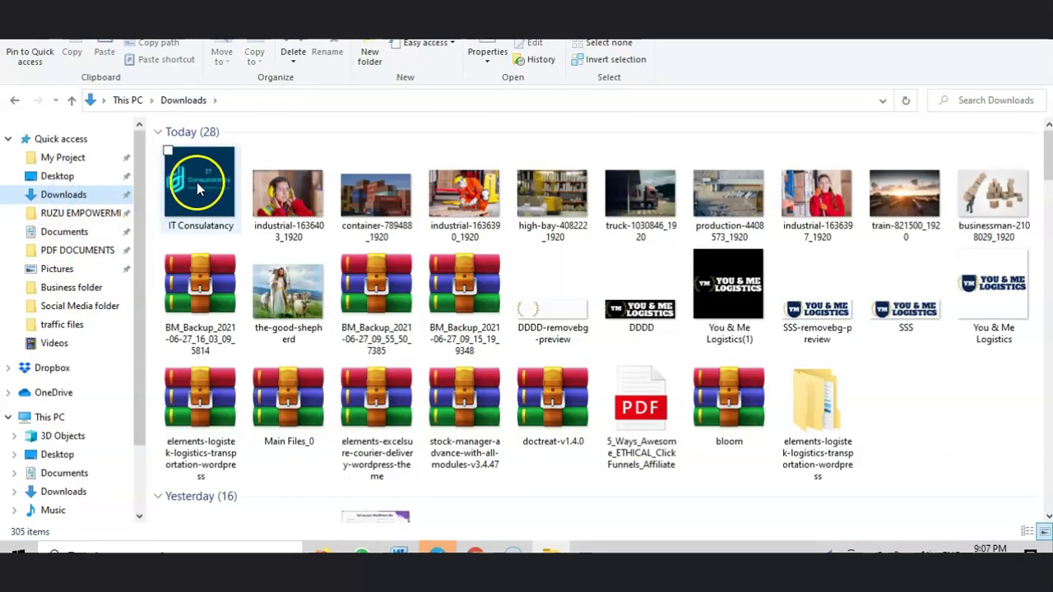
pyautogui.doubleClick(399, 238)
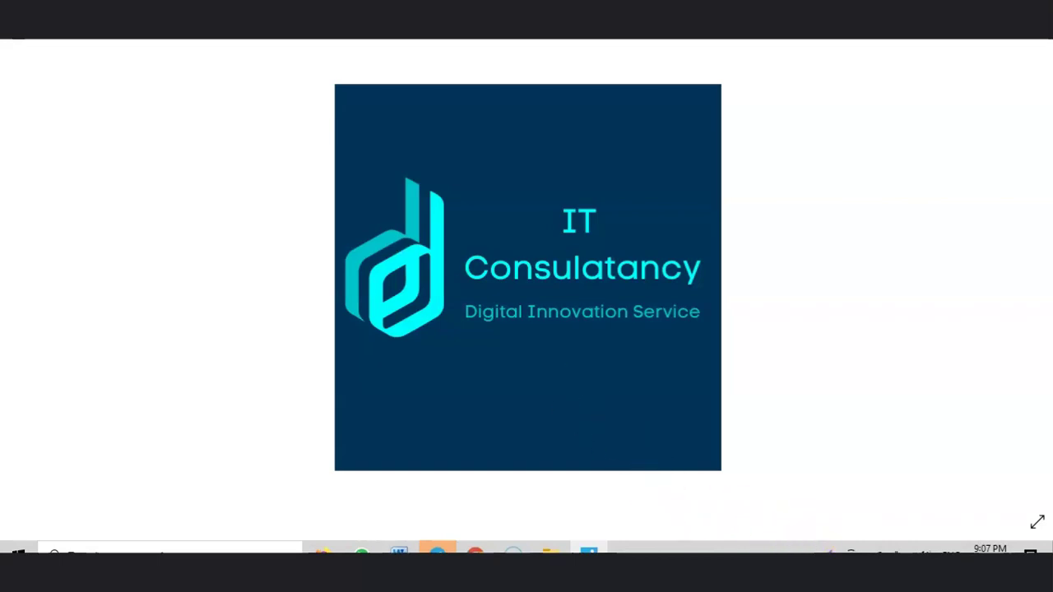
# Step: Capture a 497x220 strip around the logo and upload it with Lightshot
pyautogui.press('super+shift+s')
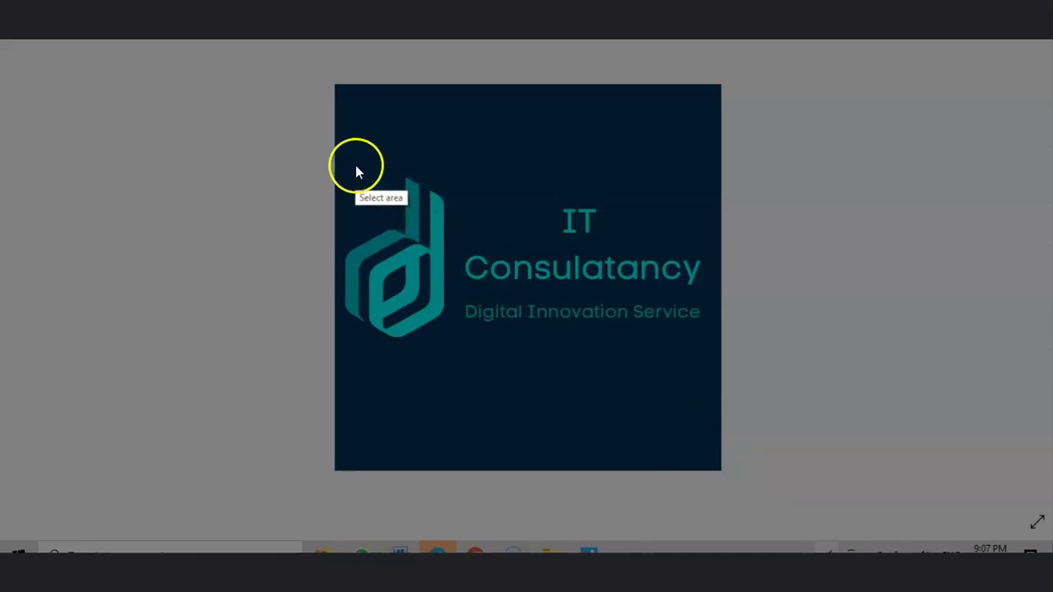
pyautogui.moveTo(336, 169); pyautogui.dragTo(720, 339)
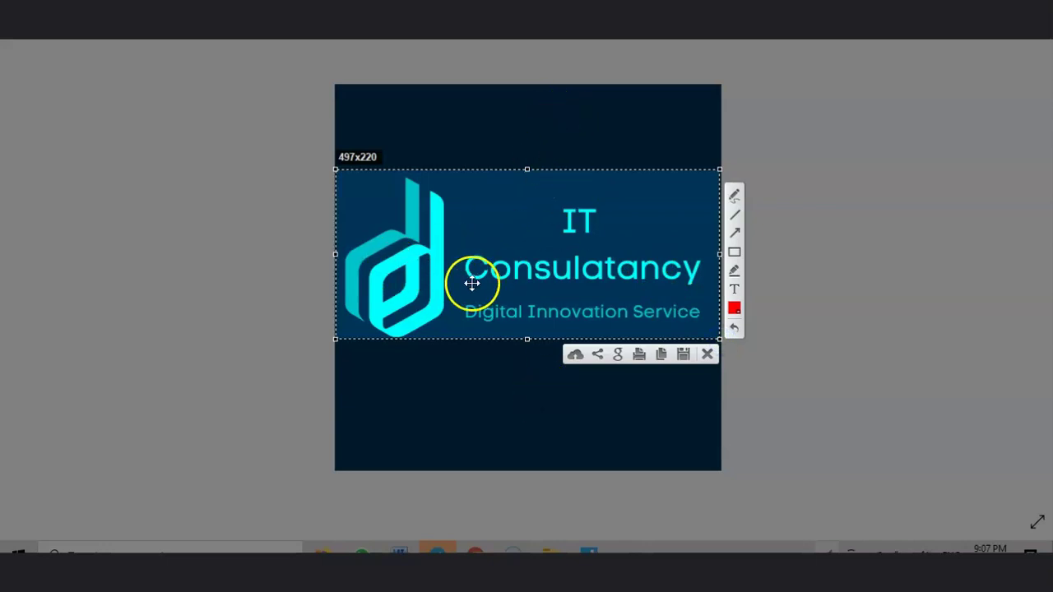
pyautogui.moveTo(519, 281); pyautogui.dragTo(519, 283)
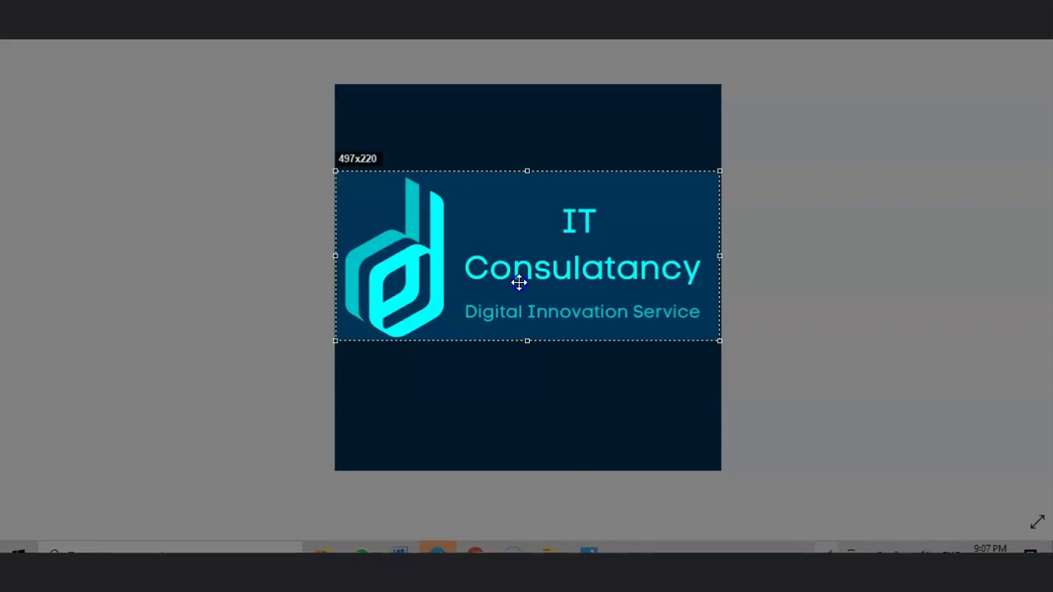
pyautogui.moveTo(519, 282); pyautogui.dragTo(519, 283)
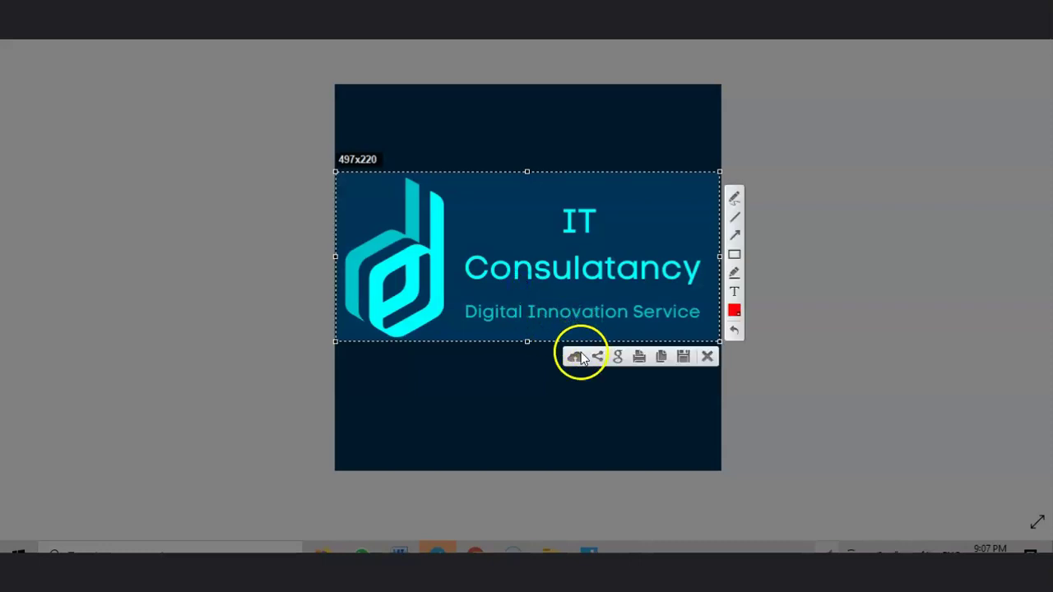
pyautogui.click(576, 356)
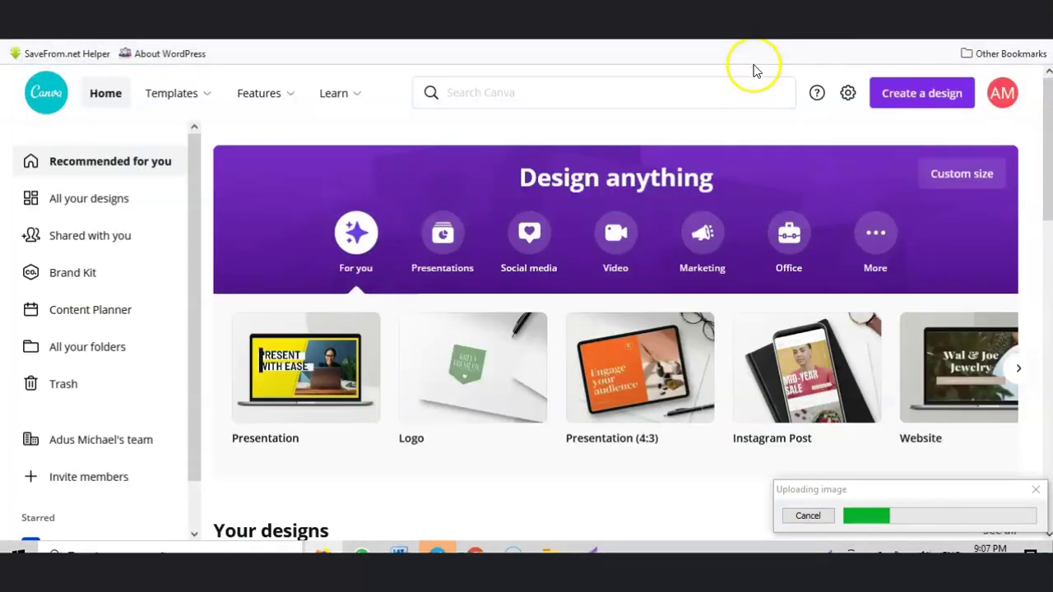
# Step: Go to the remove.bg website in the browser
pyautogui.click(473, 26)
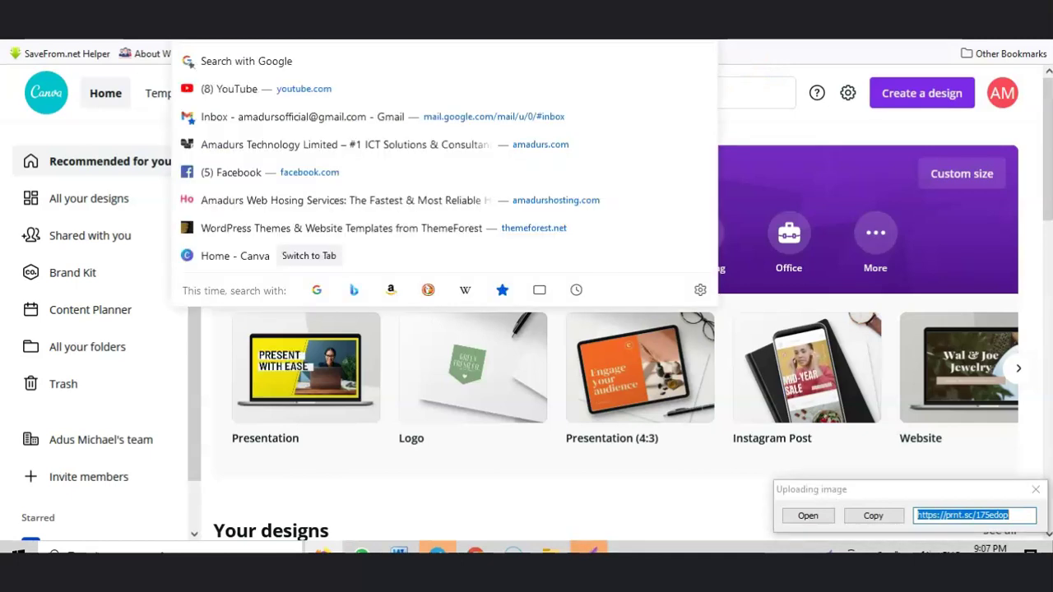
pyautogui.write('re')
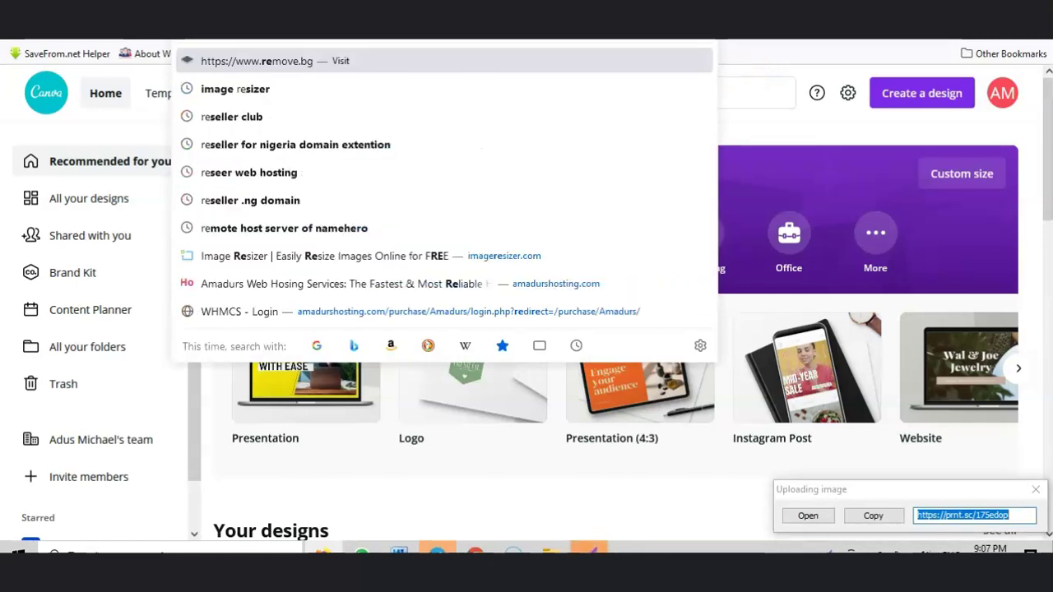
pyautogui.press('Return')
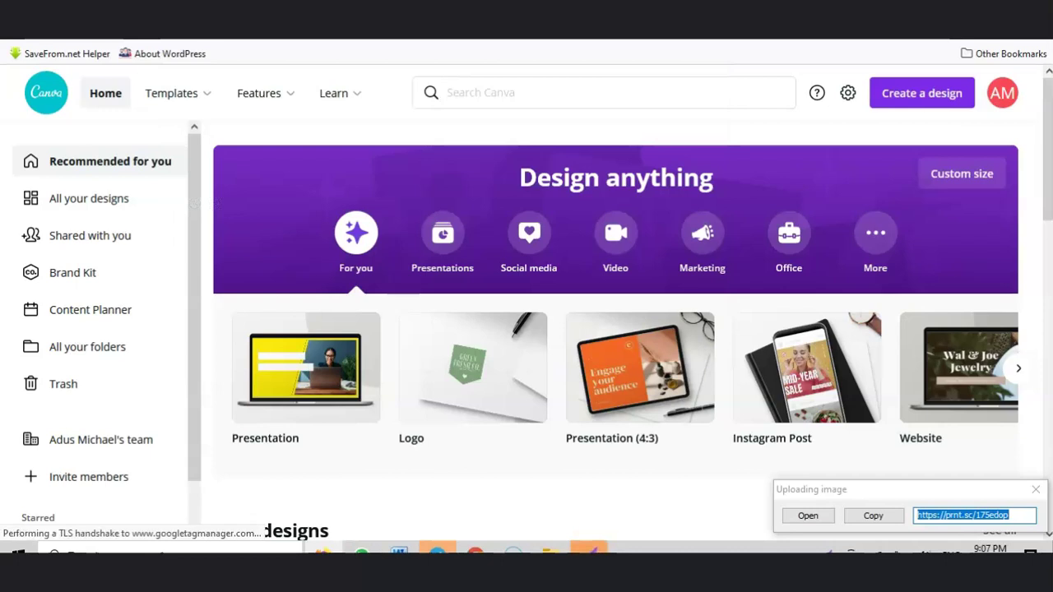
# Step: Save the uploaded capture from its Lightshot page as the PNG image ccc
pyautogui.click(806, 516)
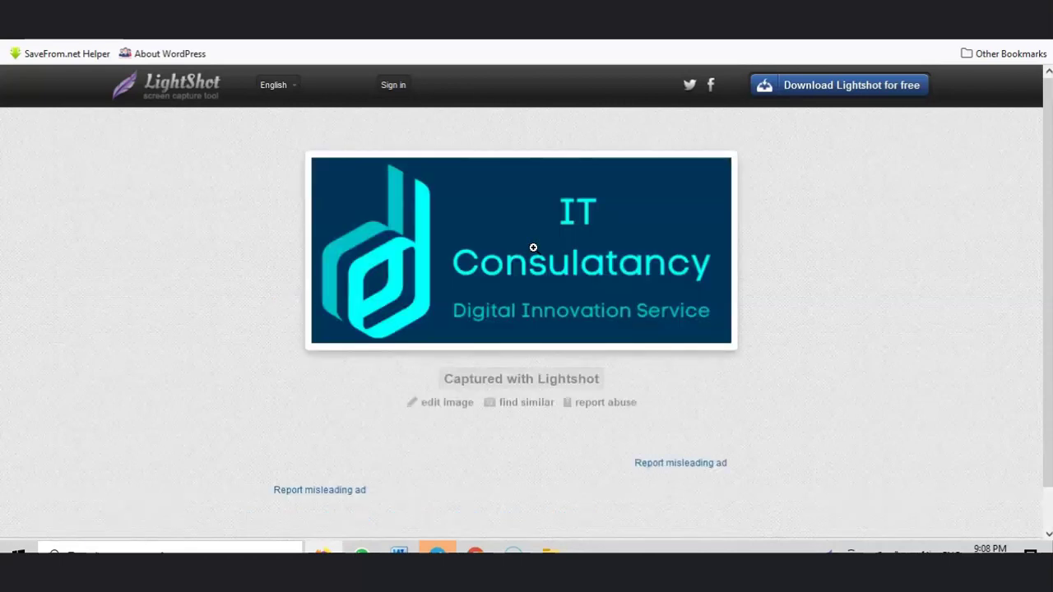
pyautogui.rightClick(520, 233)
pyautogui.click(535, 270)
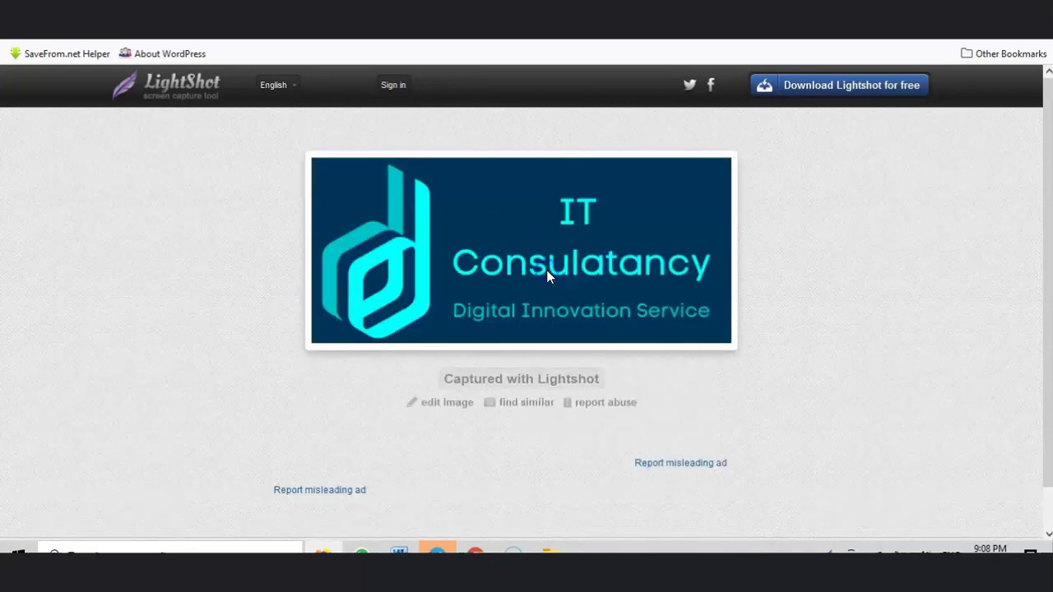
pyautogui.write('ccc')
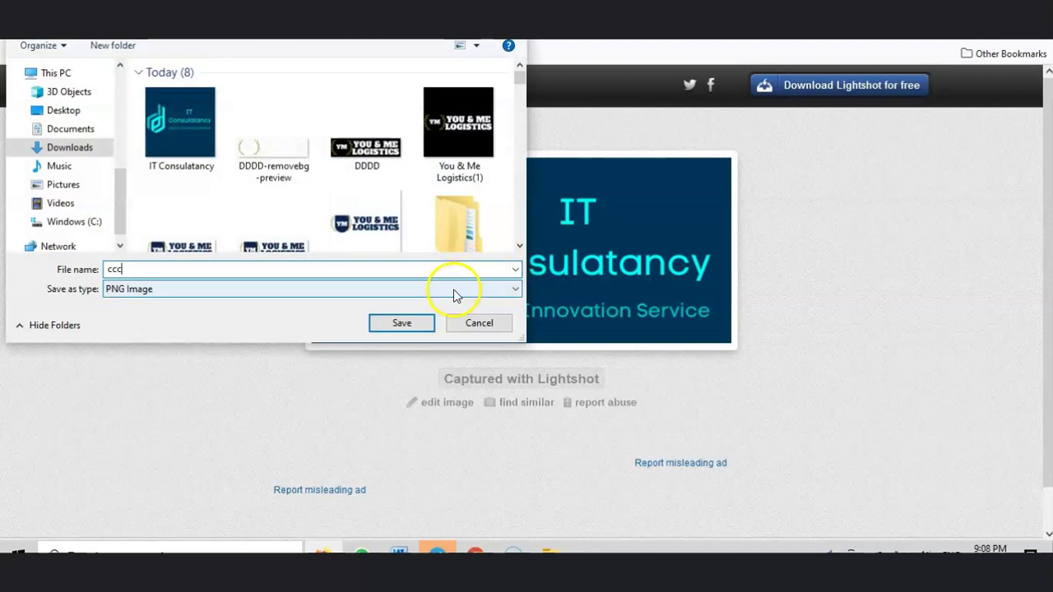
pyautogui.click(403, 321)
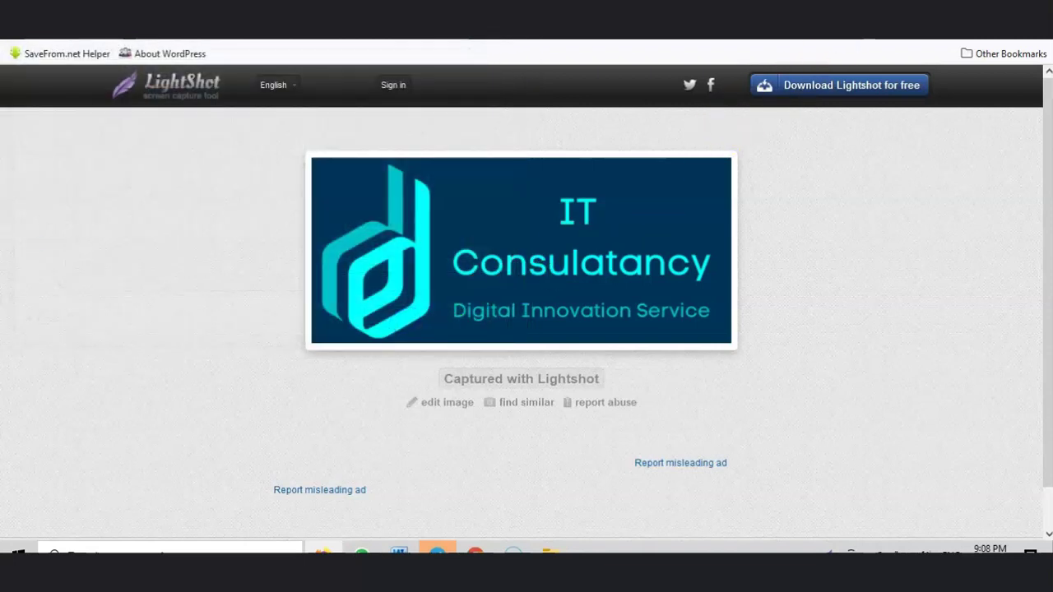
pyautogui.click(610, 10)
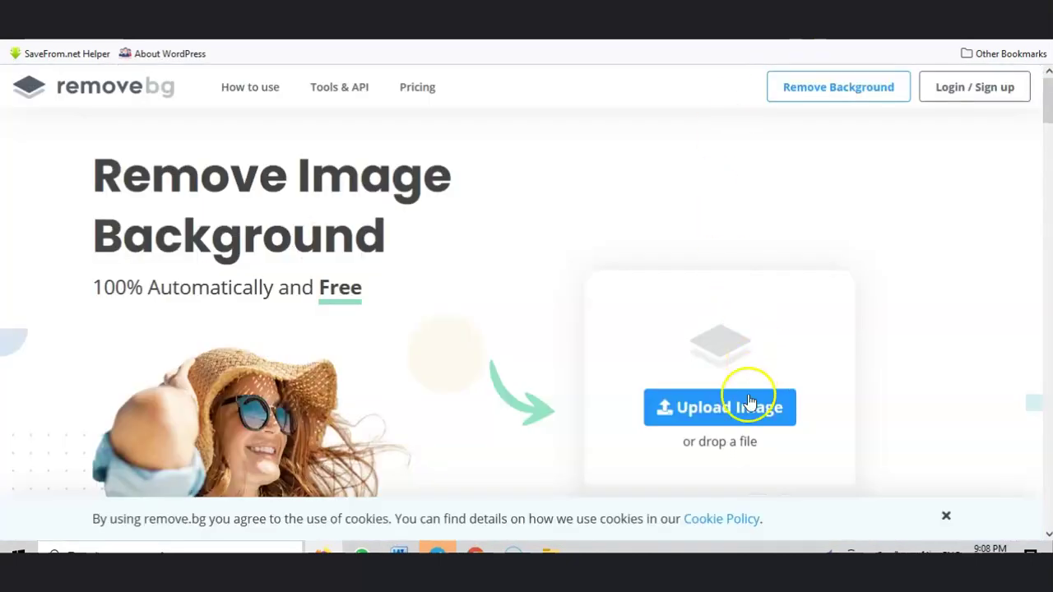
# Step: Upload ccc to remove.bg, save the result as ccc-removebg-preview.png, and return to WordPress
pyautogui.click(749, 401)
pyautogui.click(204, 161)
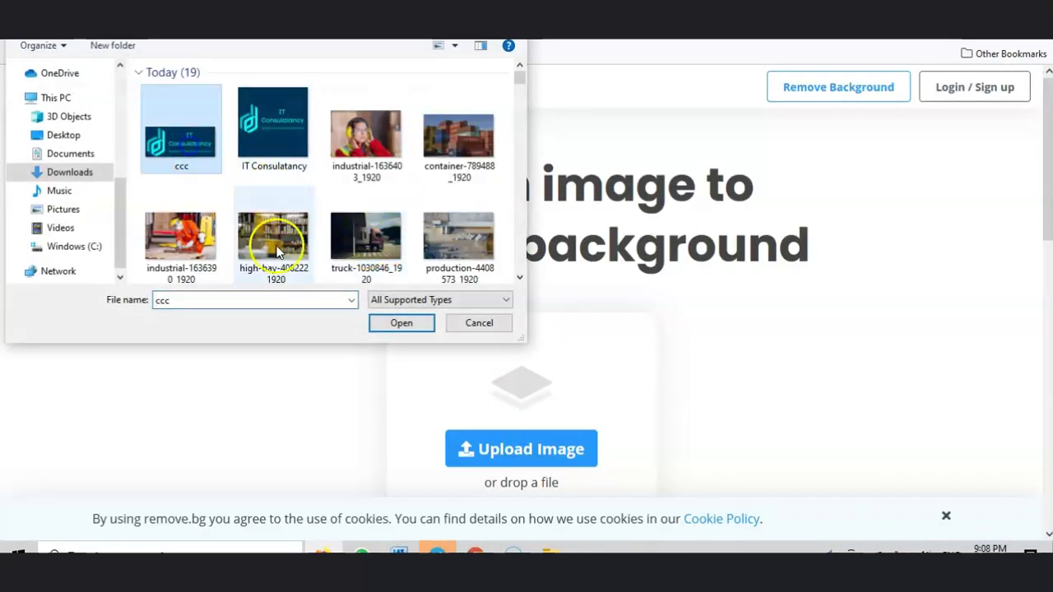
pyautogui.click(399, 322)
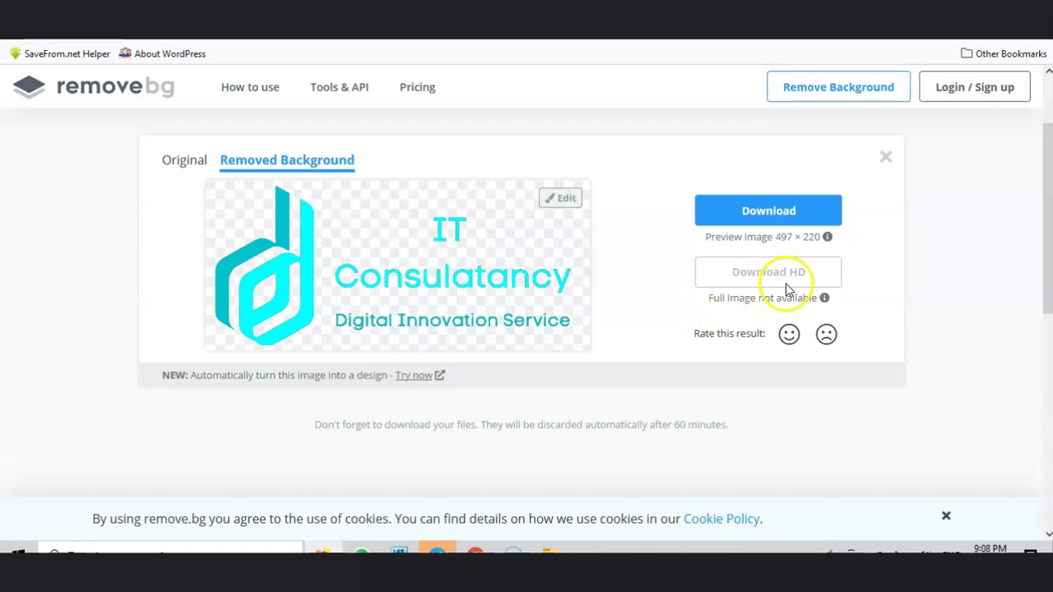
pyautogui.click(795, 212)
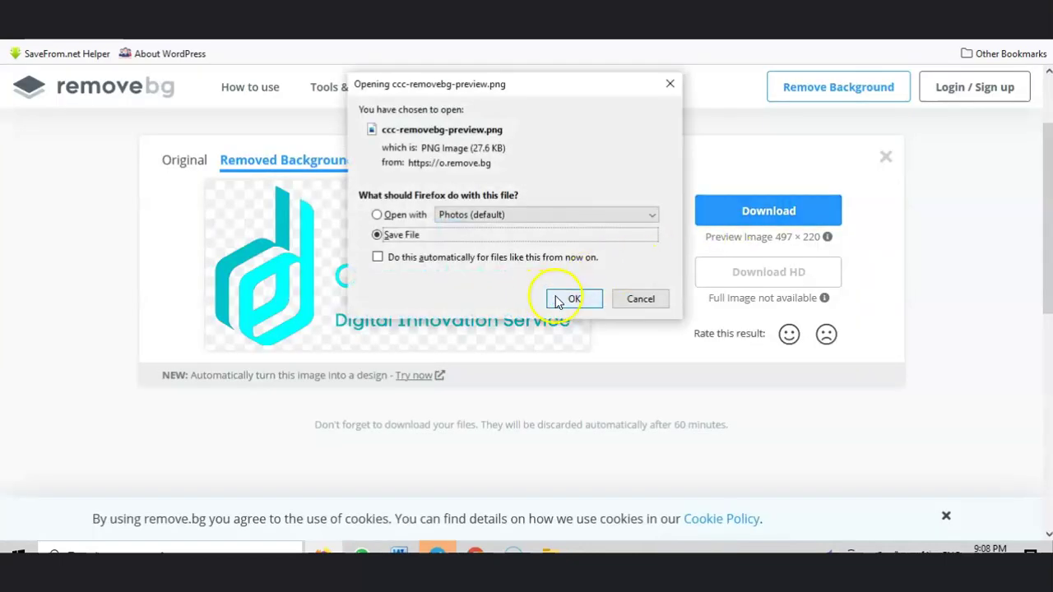
pyautogui.click(557, 300)
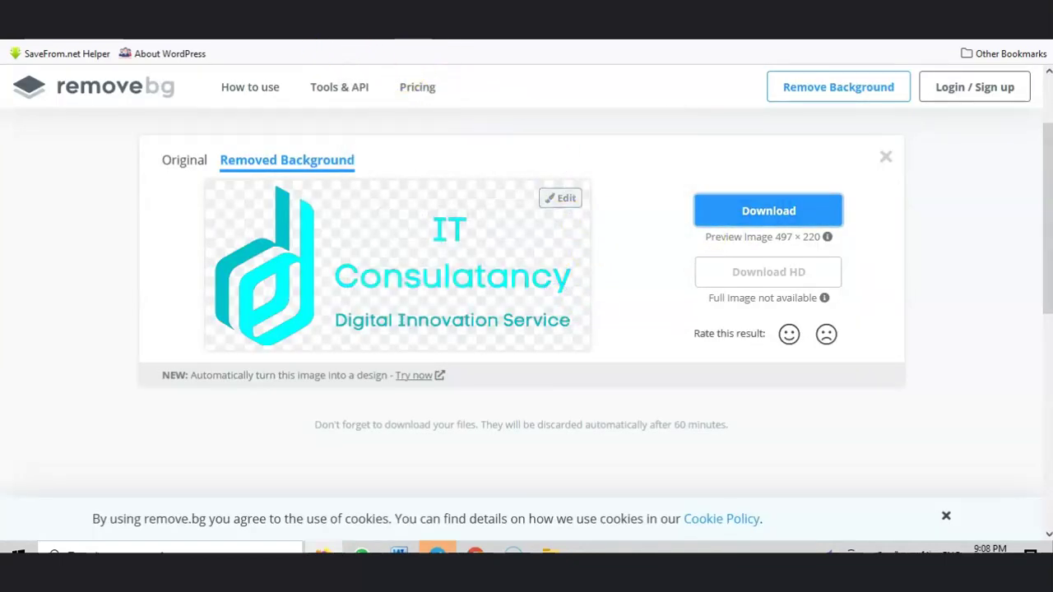
pyautogui.hotkey('ctrl', 'Tab')
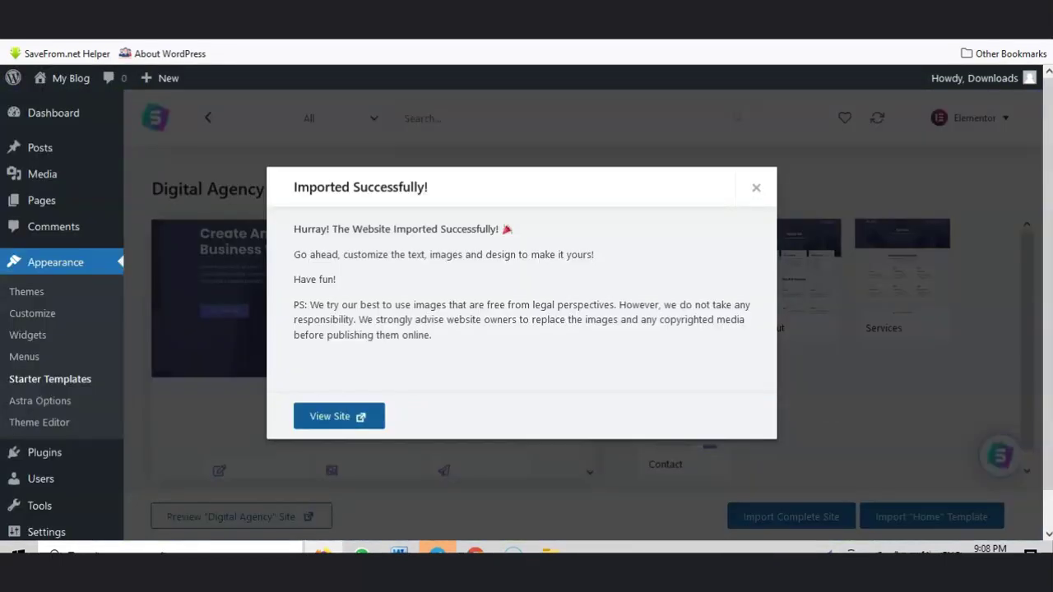
# Step: Dismiss the Starter Templates 'Imported Successfully' message on the dashboard
pyautogui.click(755, 189)
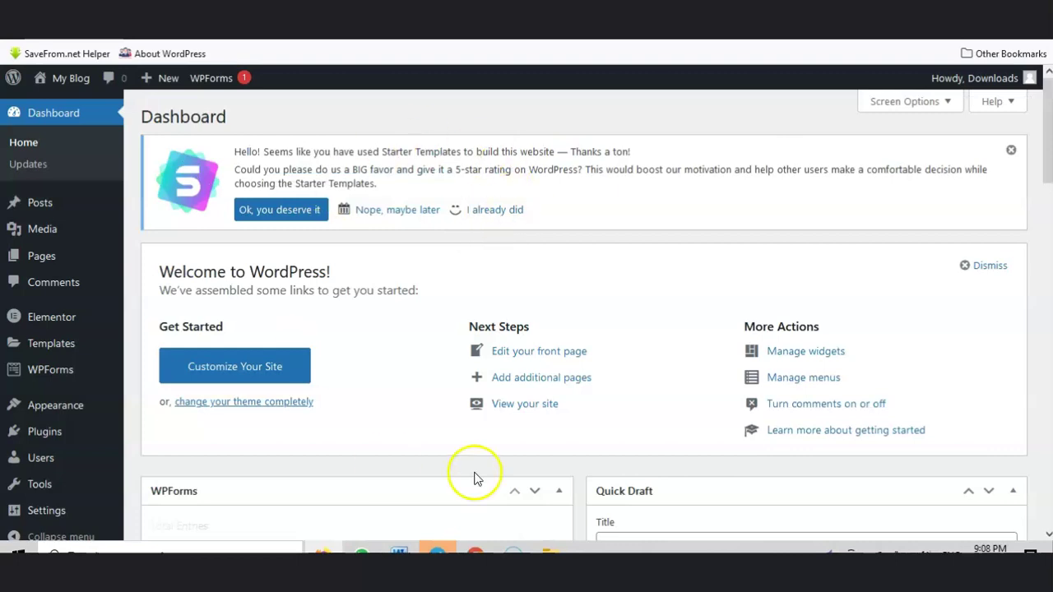
pyautogui.scroll(-3, 613, 322)
pyautogui.scroll(-4, 650, 321)
pyautogui.scroll(8, 854, 308)
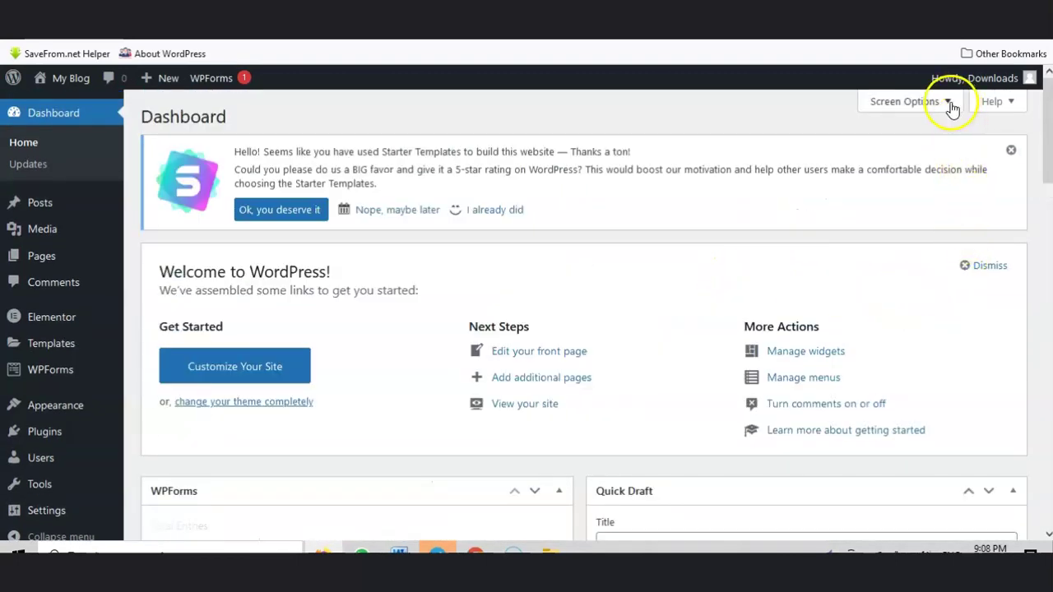
# Step: Hide all dashboard panels via Screen Options, including WPForms, and dismiss the rating notice
pyautogui.click(948, 103)
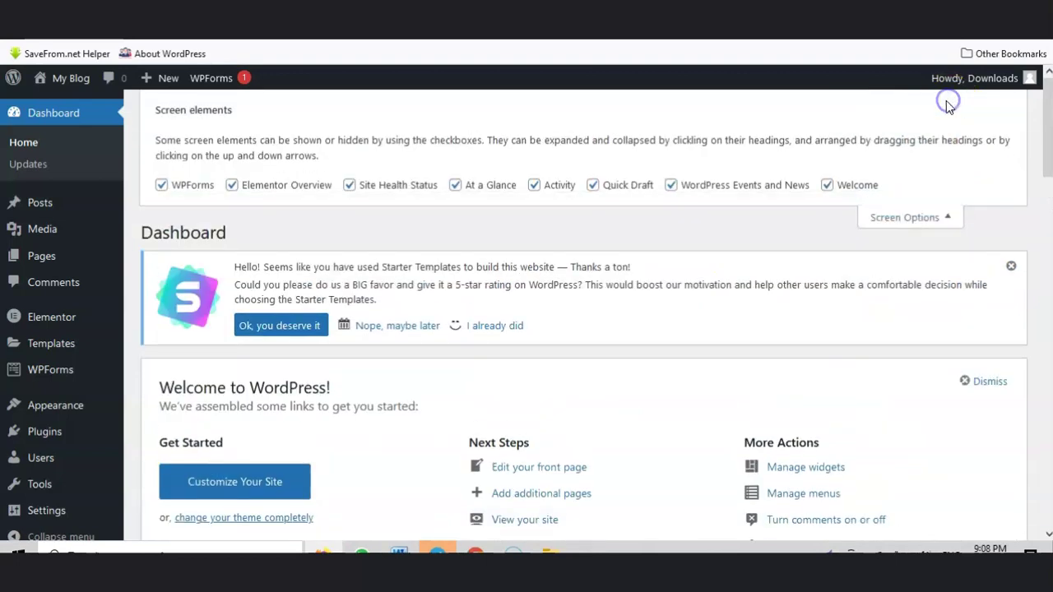
pyautogui.click(827, 186)
pyautogui.click(671, 185)
pyautogui.click(591, 186)
pyautogui.click(534, 192)
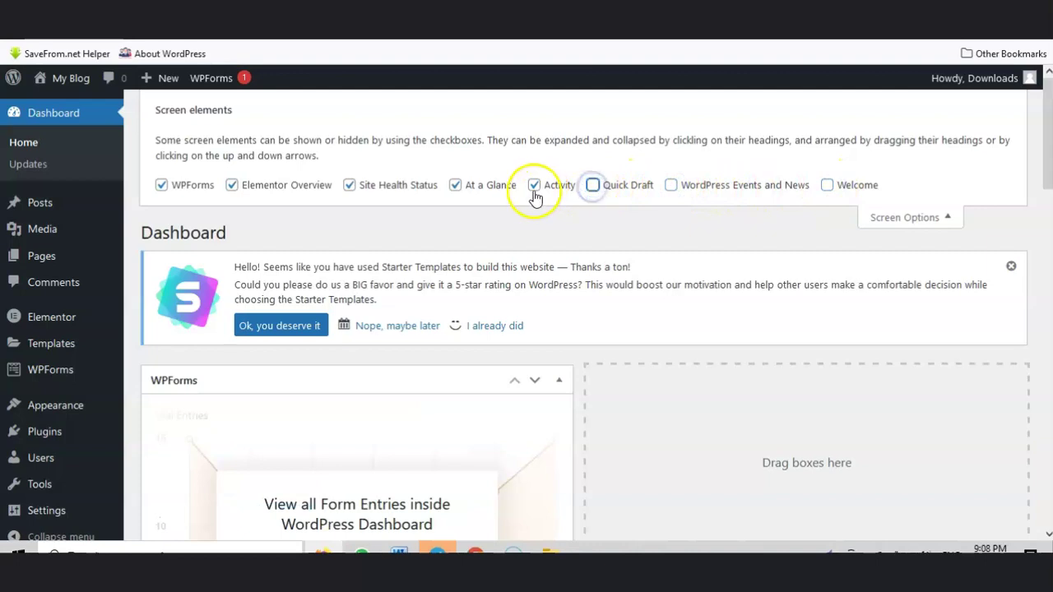
pyautogui.click(349, 185)
pyautogui.click(232, 185)
pyautogui.click(163, 186)
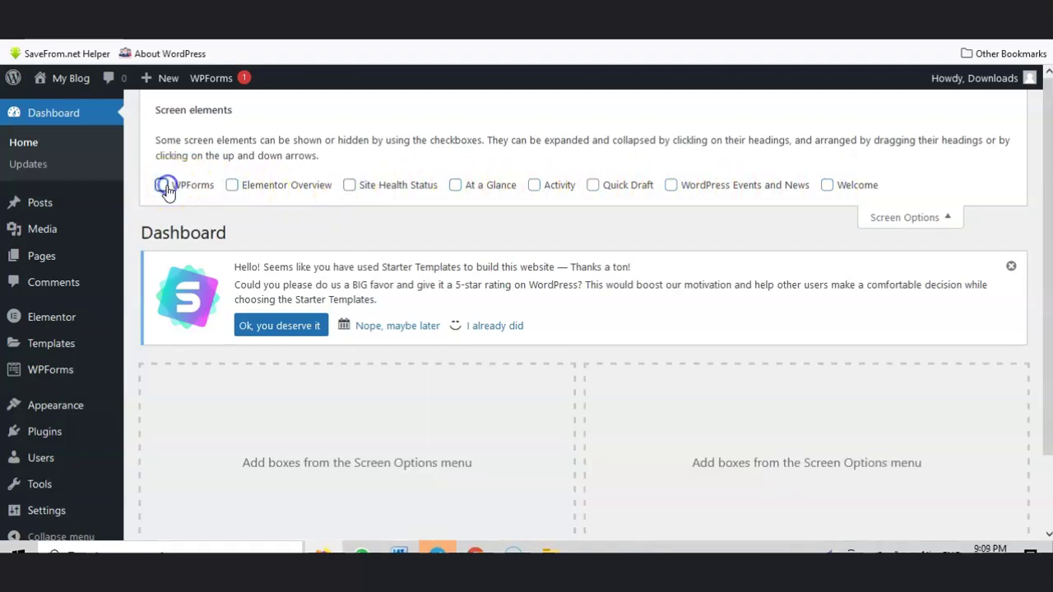
pyautogui.click(948, 217)
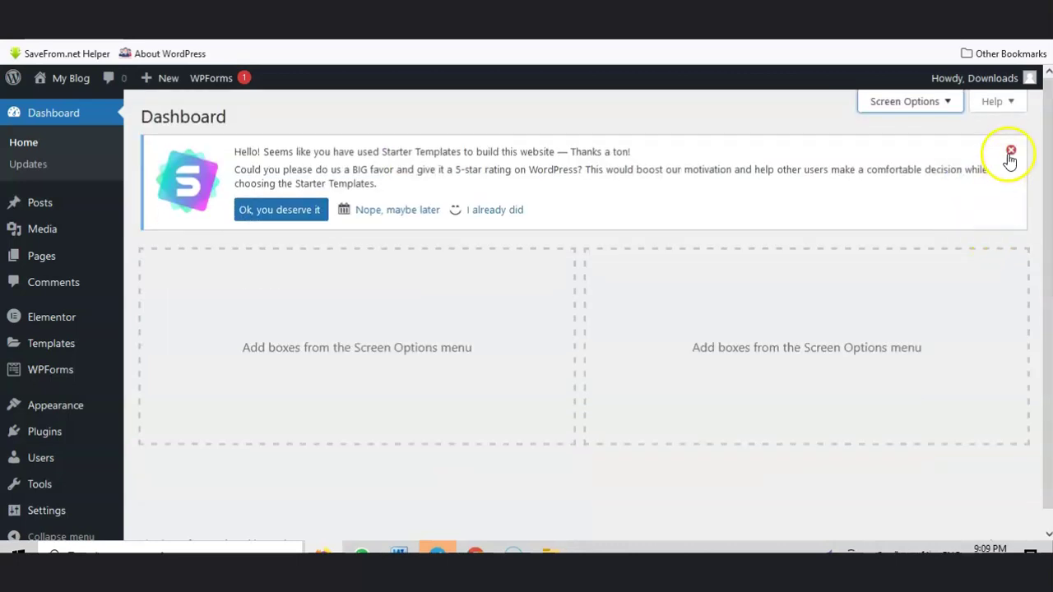
pyautogui.click(1011, 149)
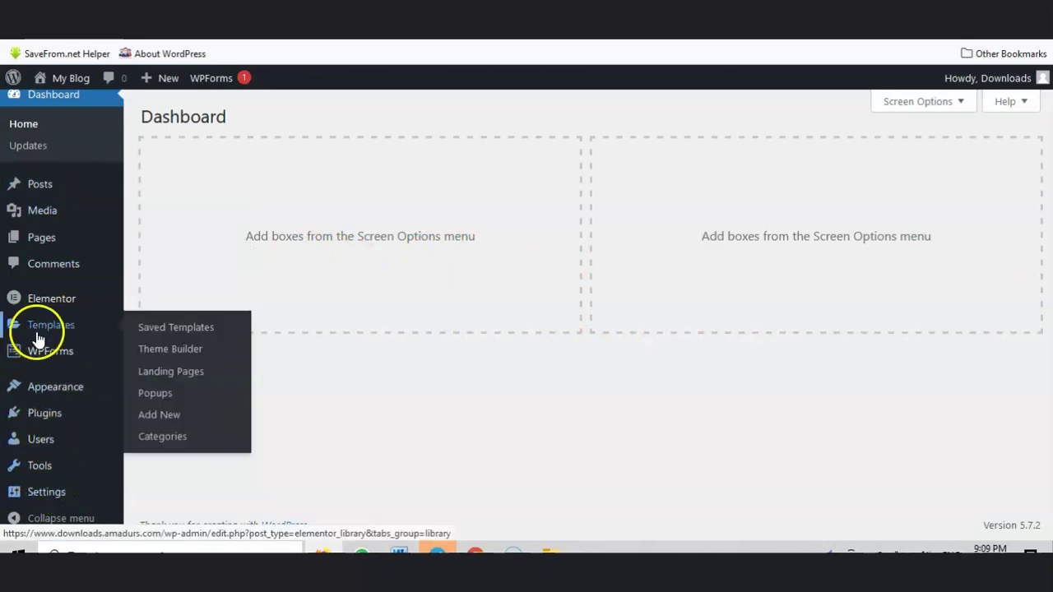
# Step: Open Appearance > Astra Options and scroll to the Links to Customizer Settings section
pyautogui.moveTo(50, 383)
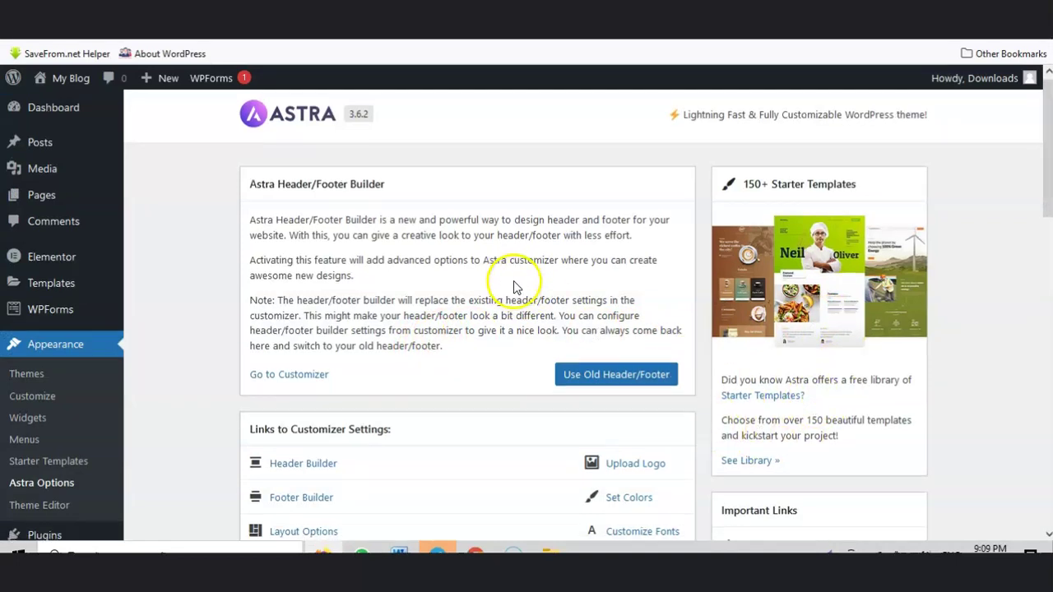
pyautogui.scroll(-3, 513, 280)
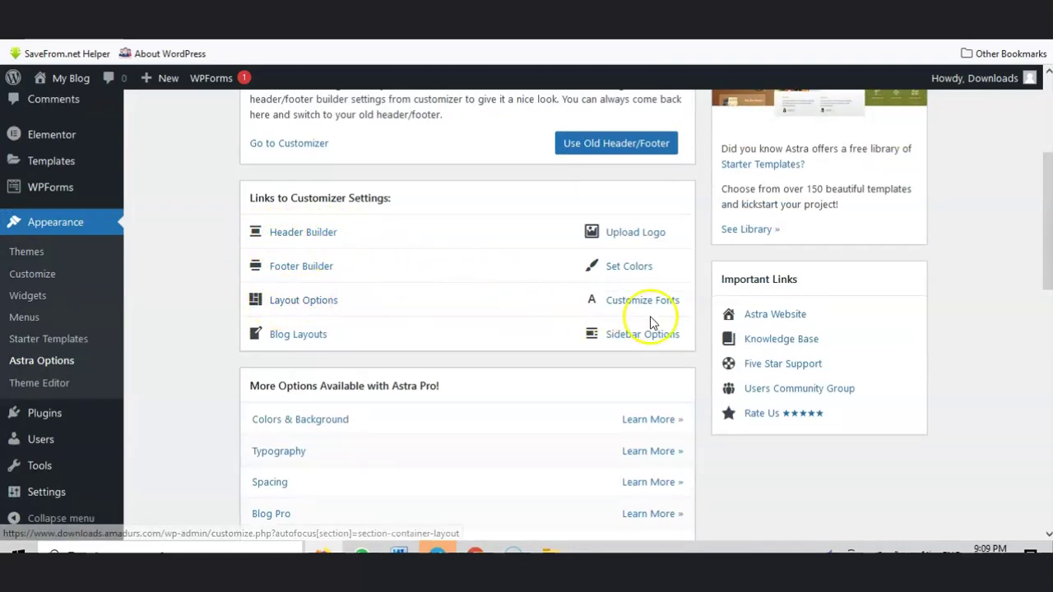
pyautogui.scroll(-1, 600, 306)
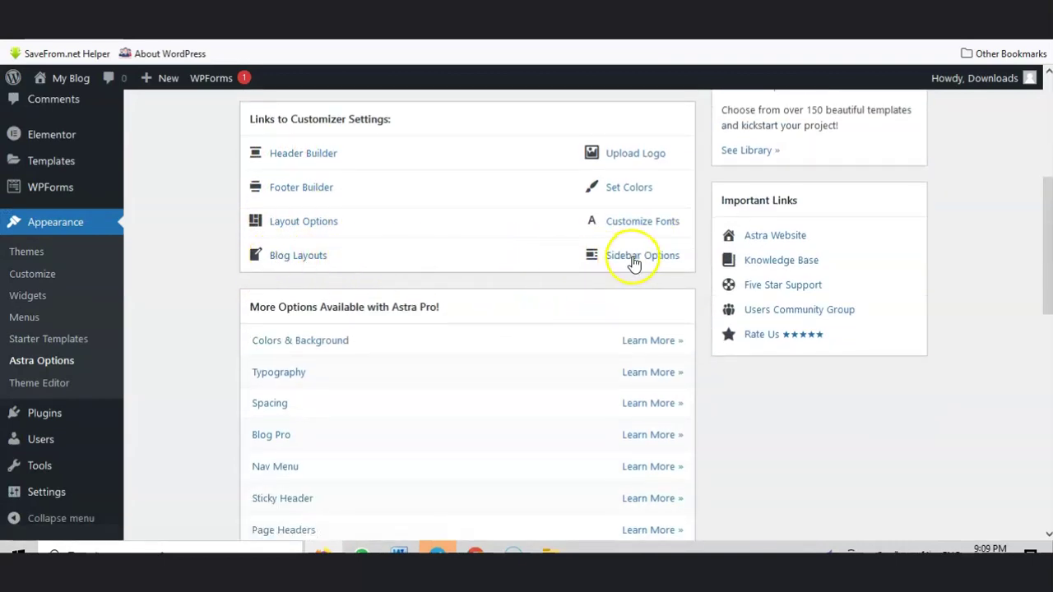
pyautogui.scroll(-1, 598, 261)
pyautogui.scroll(-1, 337, 263)
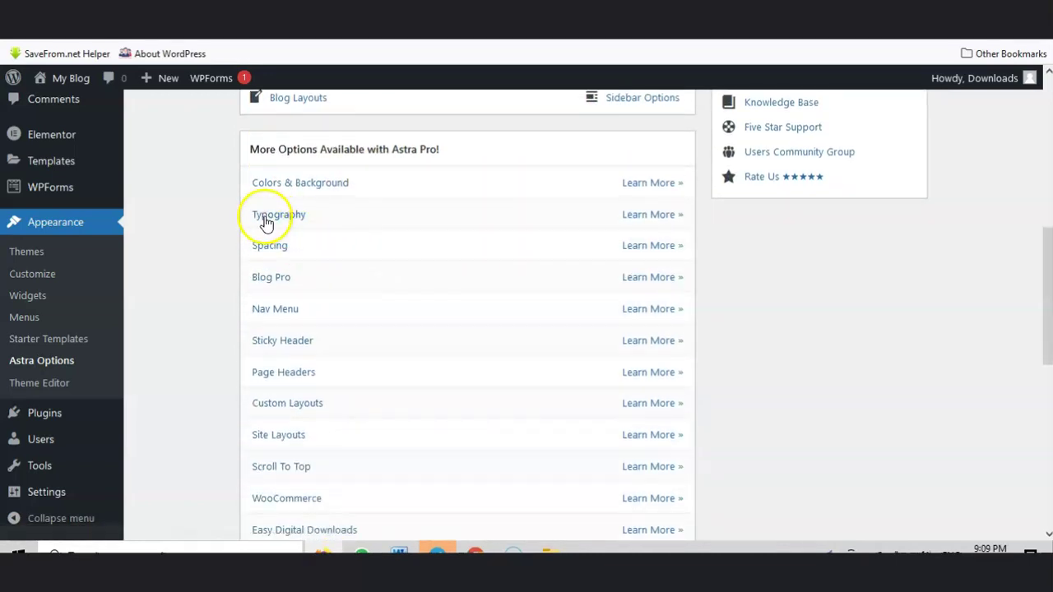
pyautogui.scroll(-5, 300, 247)
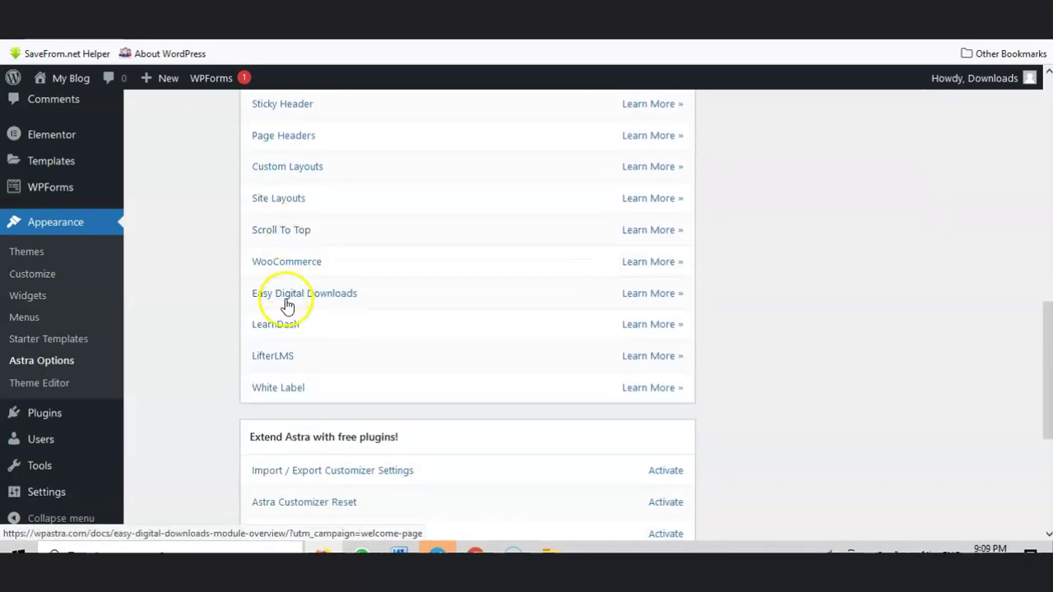
pyautogui.scroll(-2, 298, 371)
pyautogui.scroll(10, 338, 334)
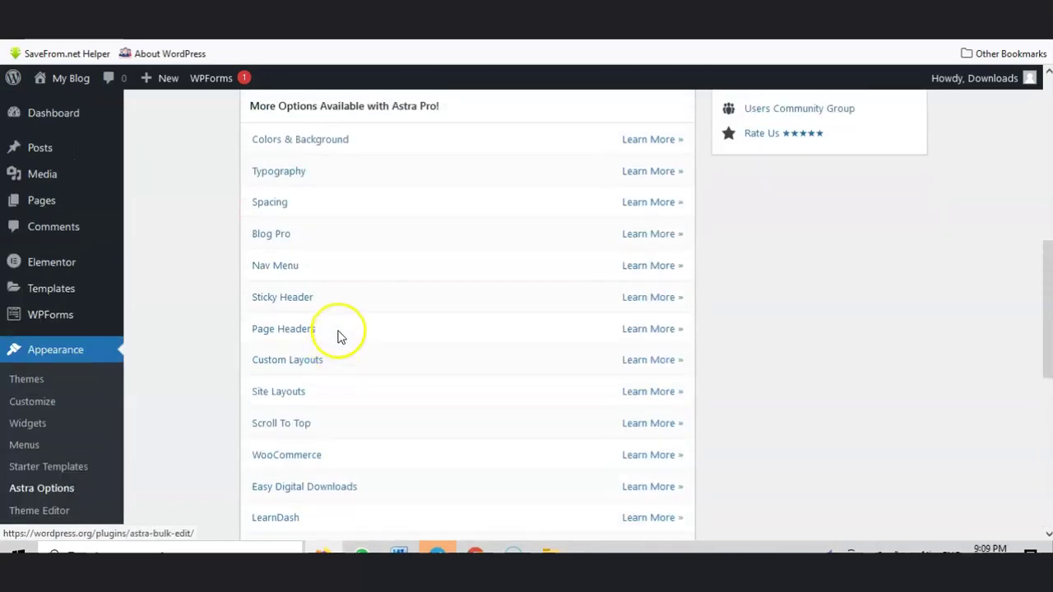
pyautogui.scroll(-2, 344, 296)
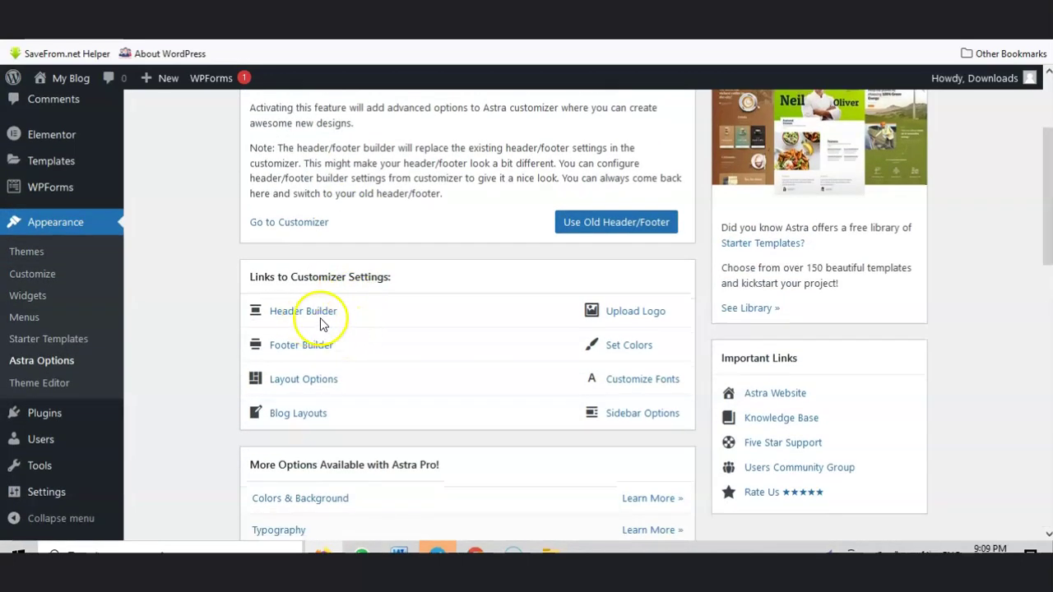
# Step: Open the Header Builder's Site Identity & Logo settings, which show no logo and a 180 px width
pyautogui.click(315, 318)
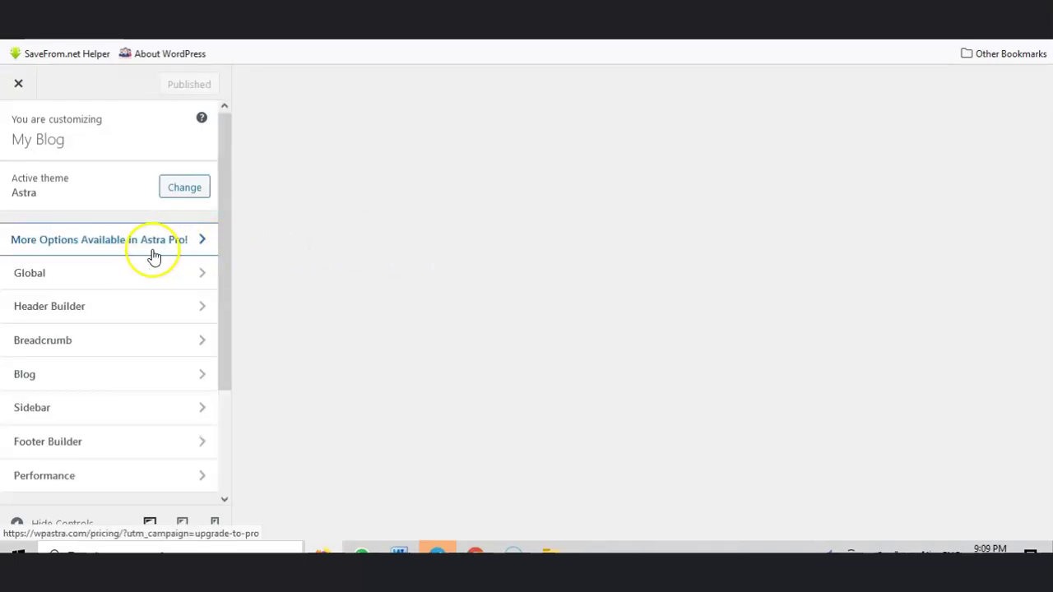
pyautogui.scroll(-1, 130, 259)
pyautogui.click(87, 212)
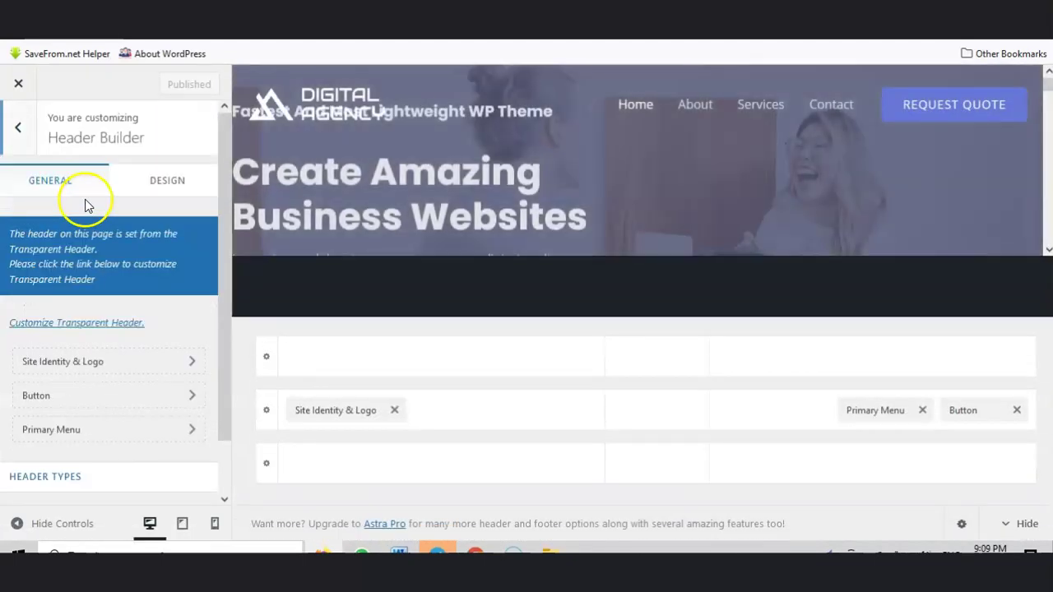
pyautogui.click(29, 144)
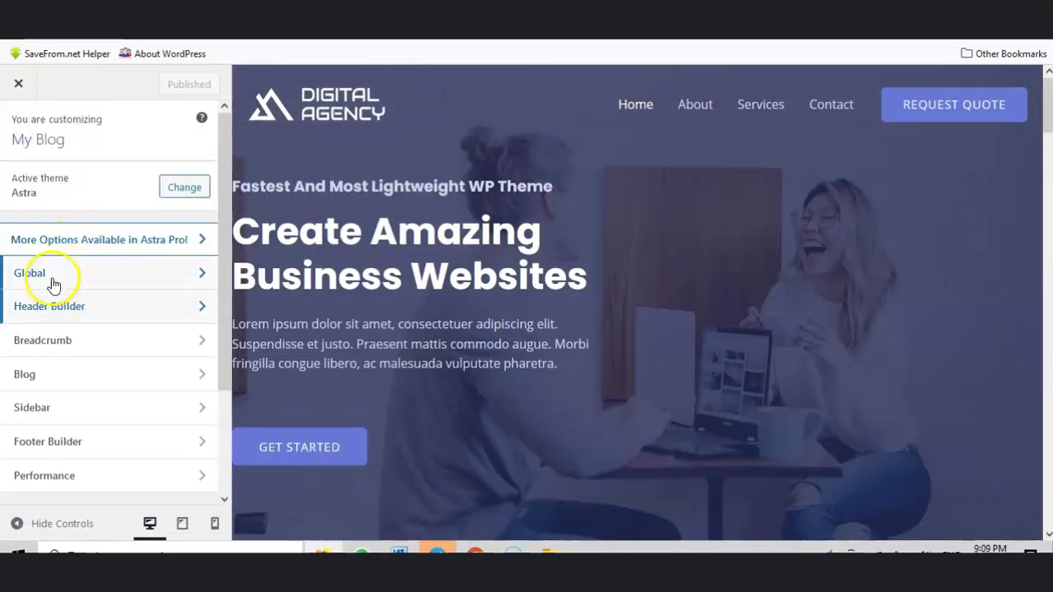
pyautogui.click(52, 304)
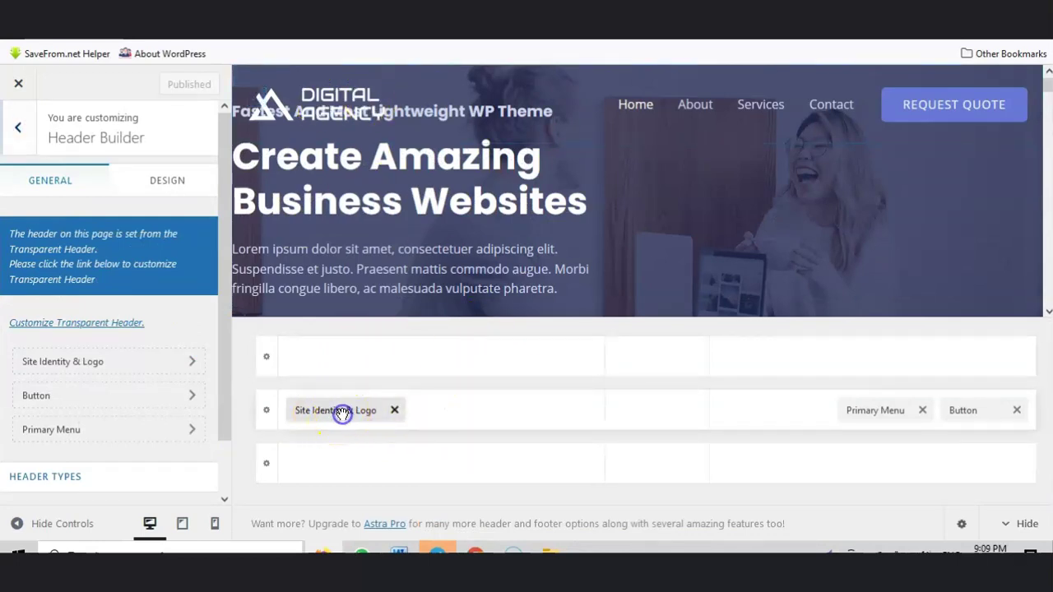
pyautogui.click(343, 411)
pyautogui.scroll(-1, 103, 287)
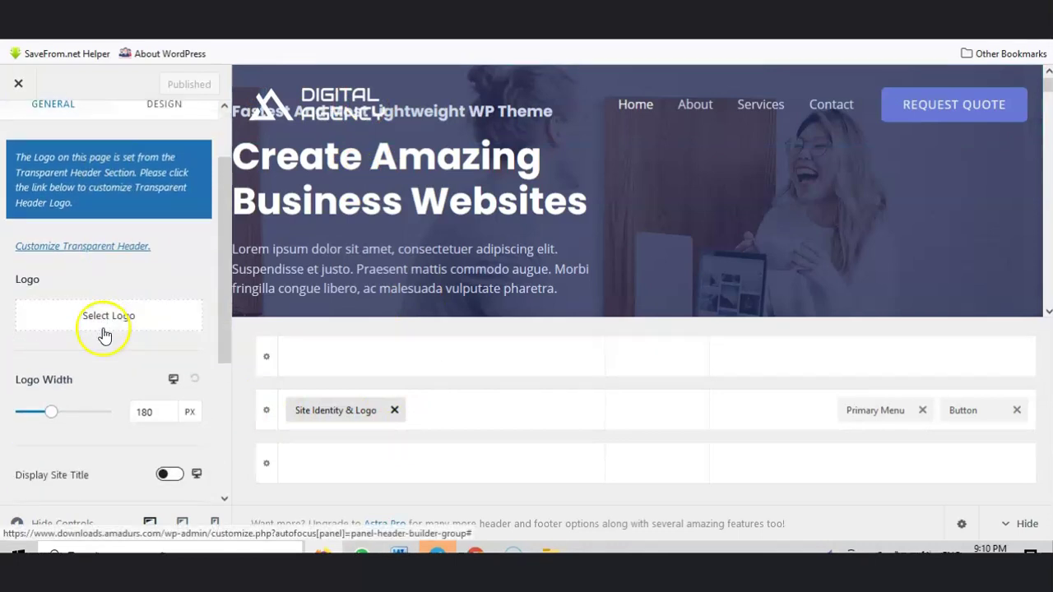
# Step: Upload ccc-removebg-preview.png, crop it and set it as the header site logo
pyautogui.click(102, 317)
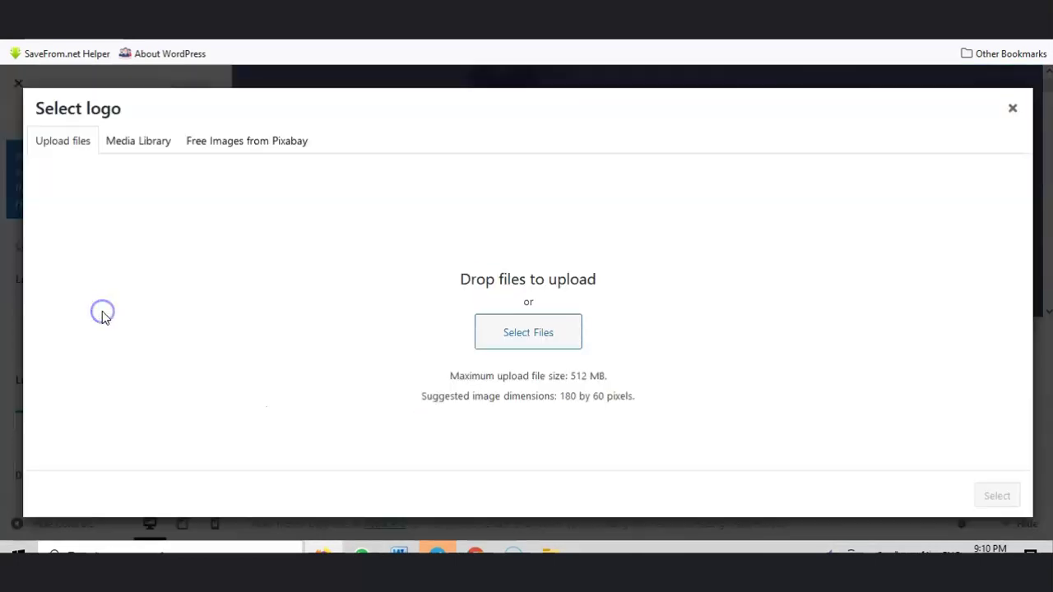
pyautogui.click(518, 342)
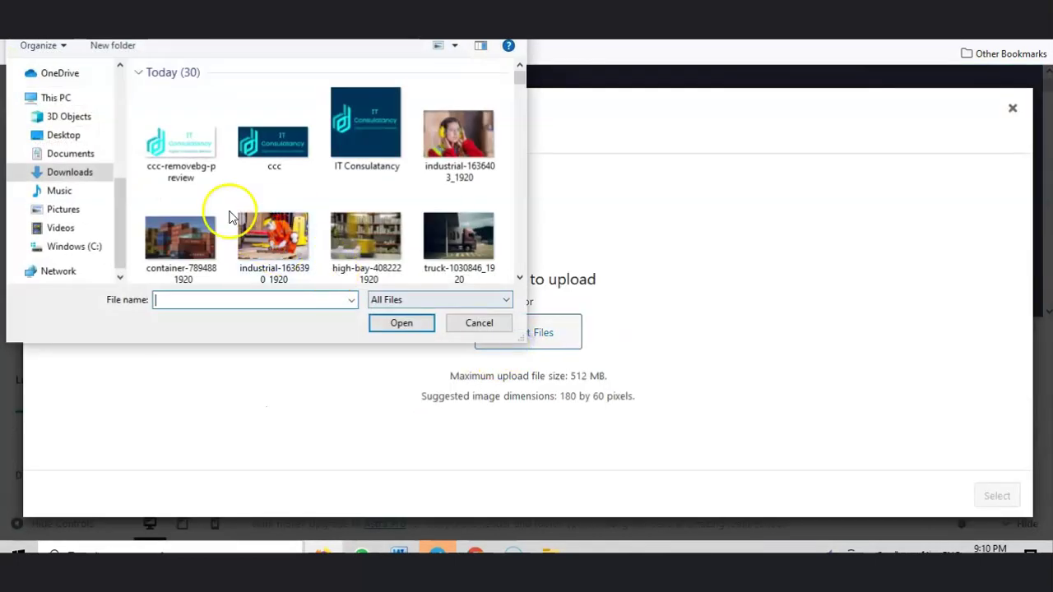
pyautogui.click(182, 136)
pyautogui.click(386, 321)
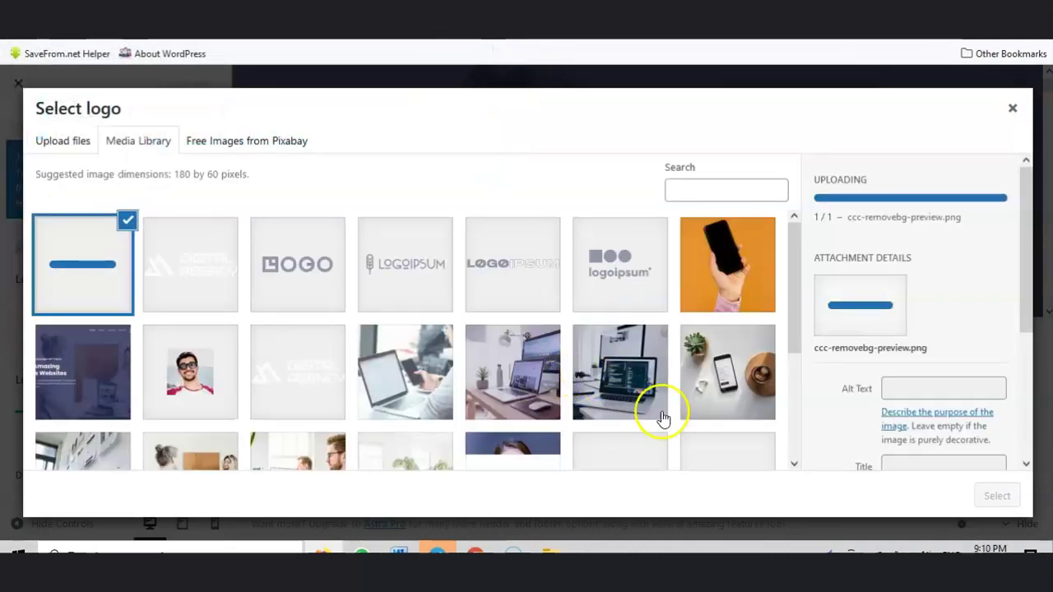
pyautogui.click(988, 495)
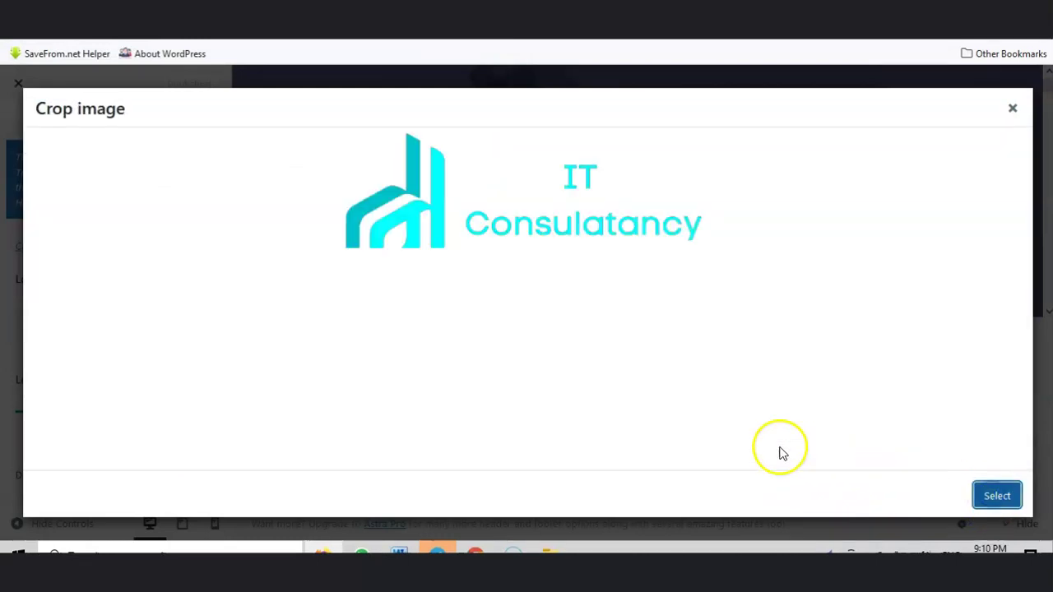
pyautogui.moveTo(587, 242); pyautogui.dragTo(578, 251)
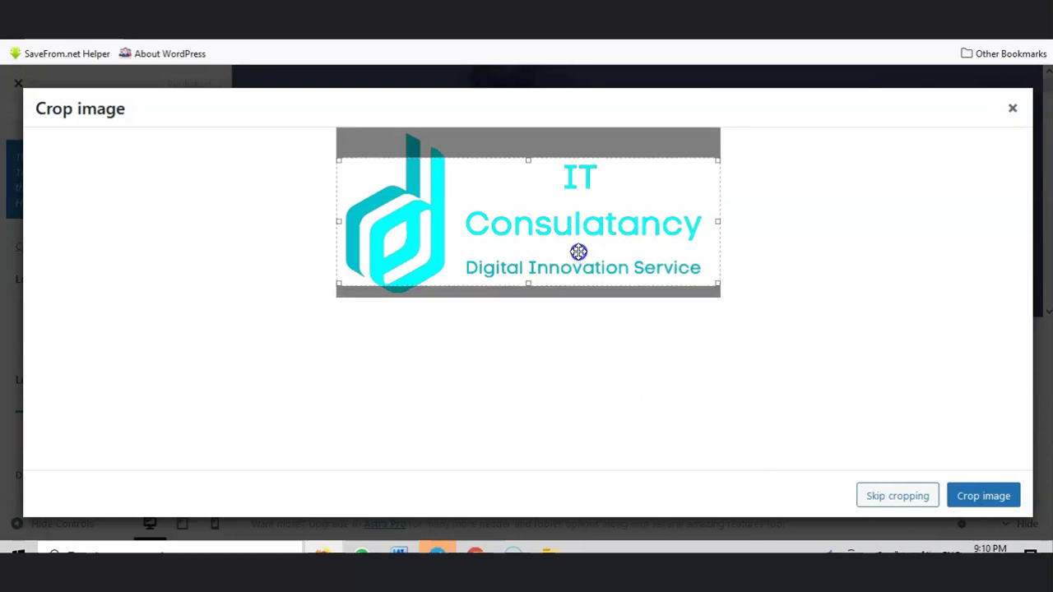
pyautogui.click(979, 496)
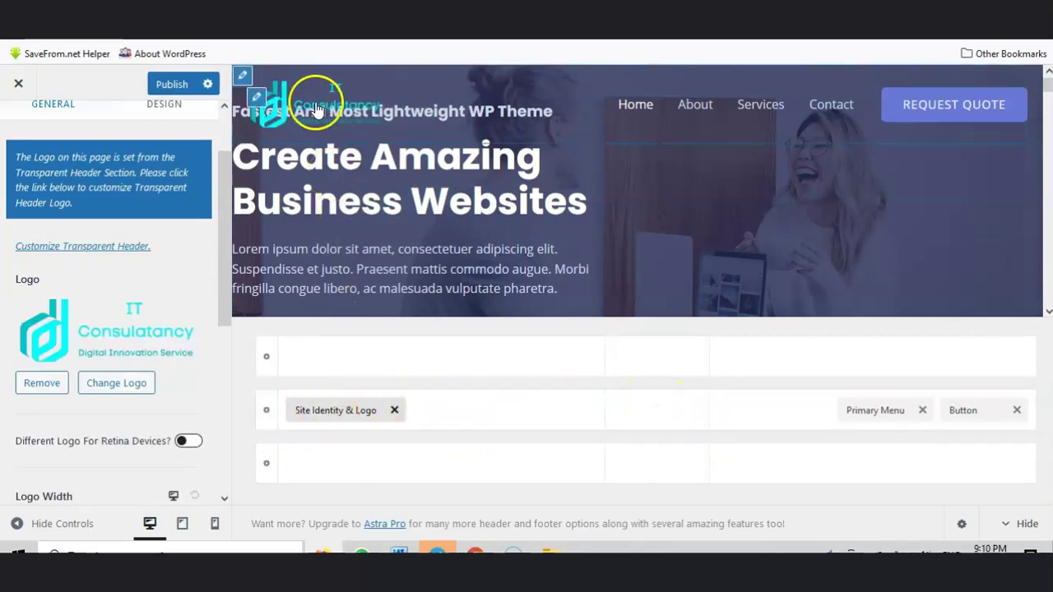
# Step: Begin choosing a site icon image
pyautogui.scroll(-4, 109, 390)
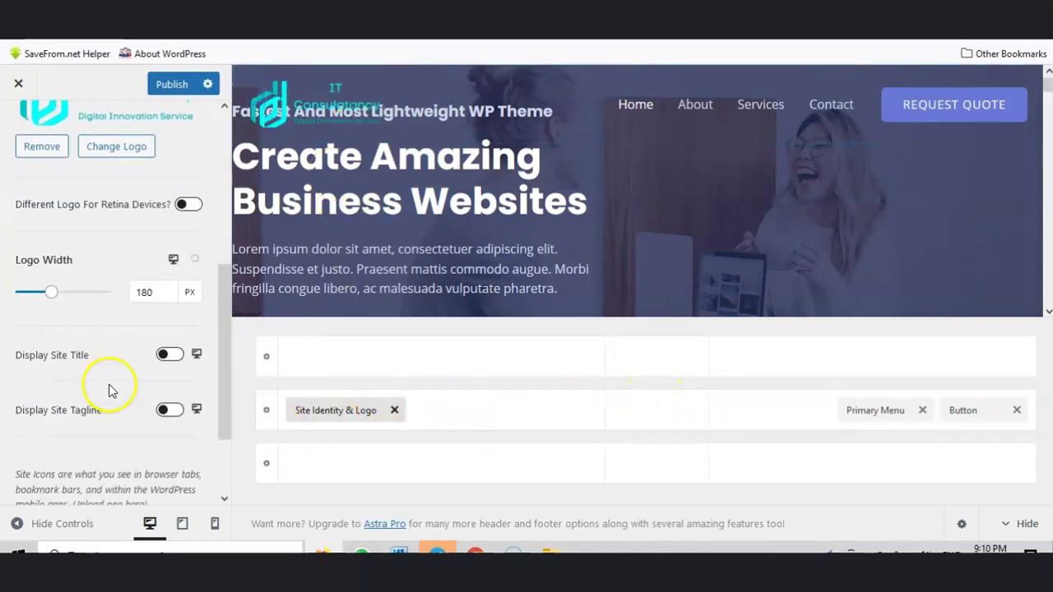
pyautogui.scroll(-1, 111, 384)
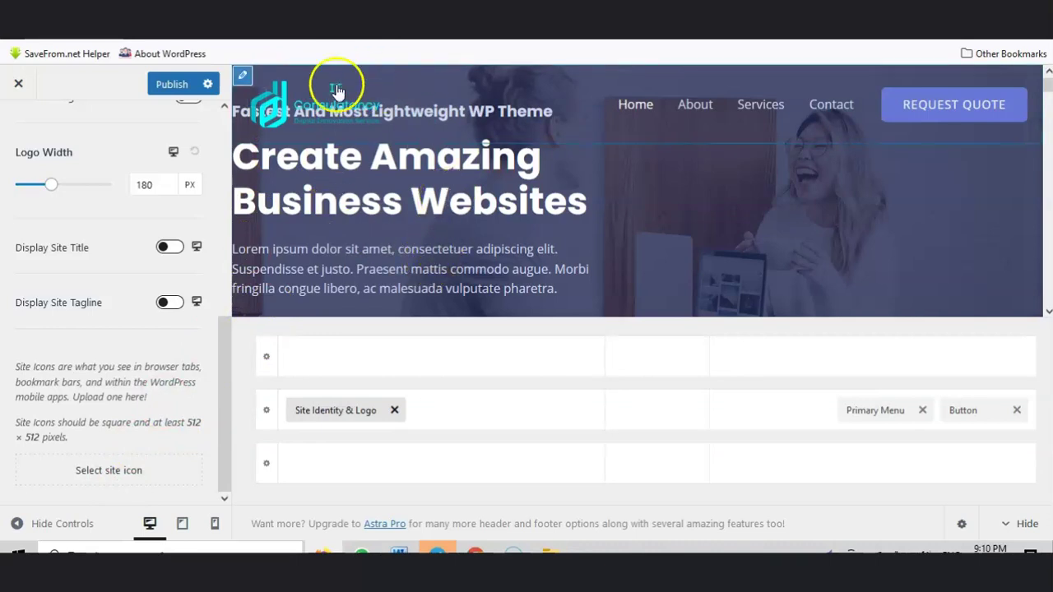
pyautogui.click(115, 476)
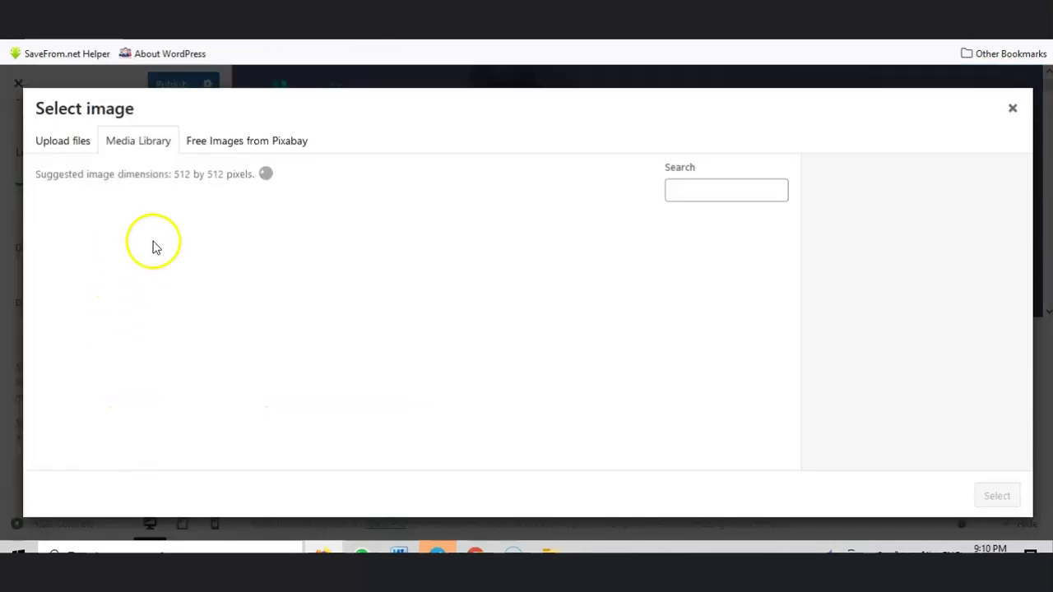
# Step: Crop the IT Consulatancy image to its 'd' symbol and apply it as the site icon
pyautogui.click(86, 279)
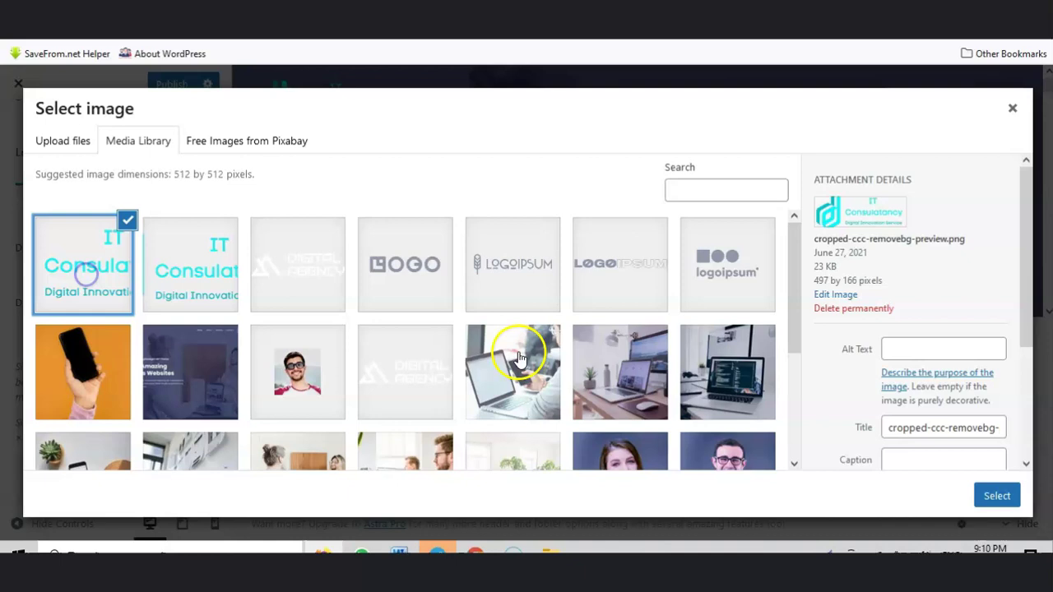
pyautogui.click(210, 278)
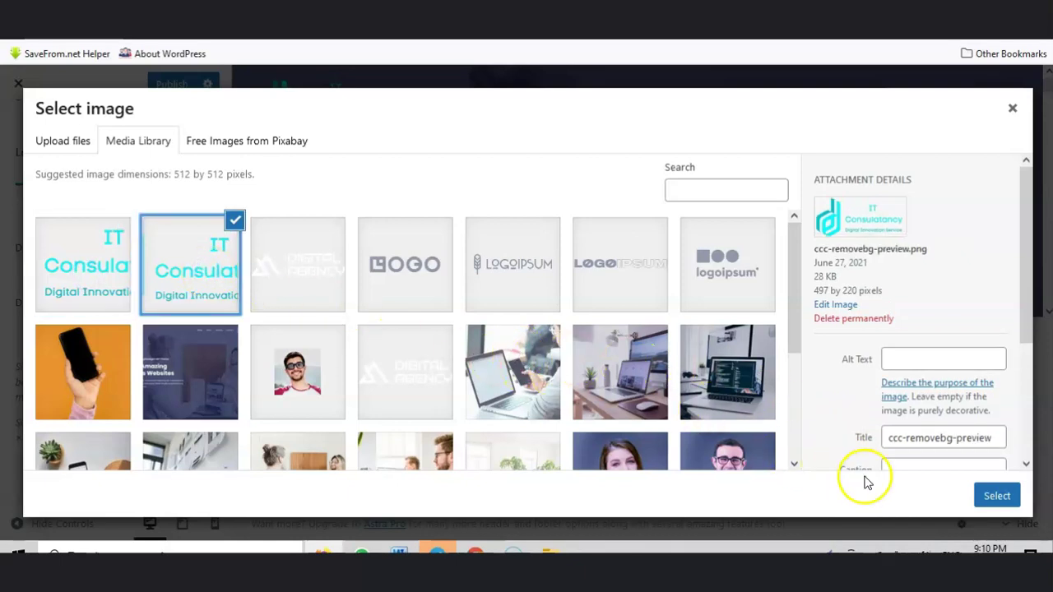
pyautogui.click(996, 495)
pyautogui.moveTo(419, 244); pyautogui.dragTo(303, 245)
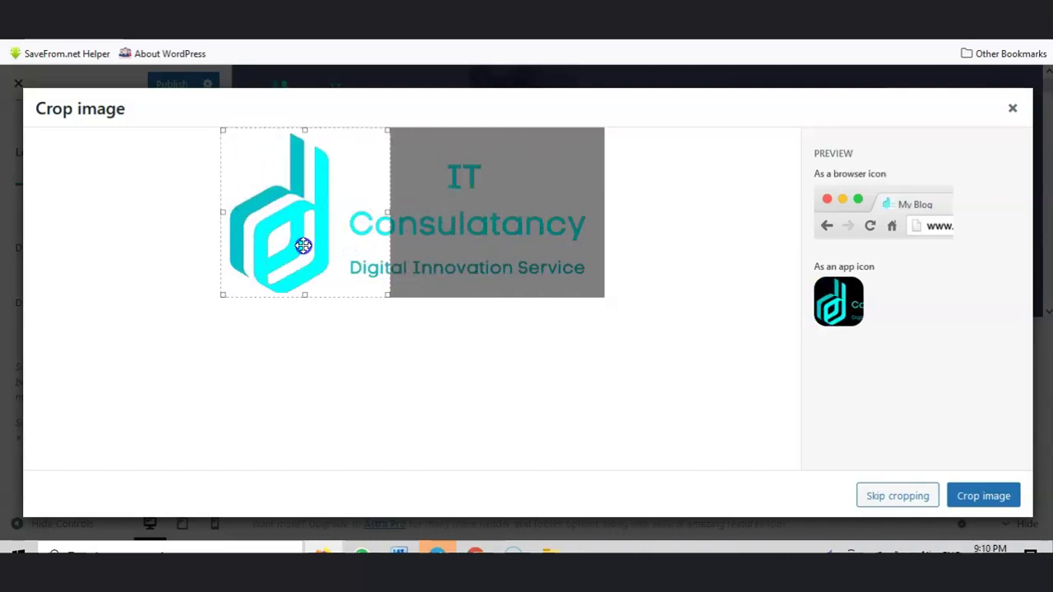
pyautogui.click(978, 499)
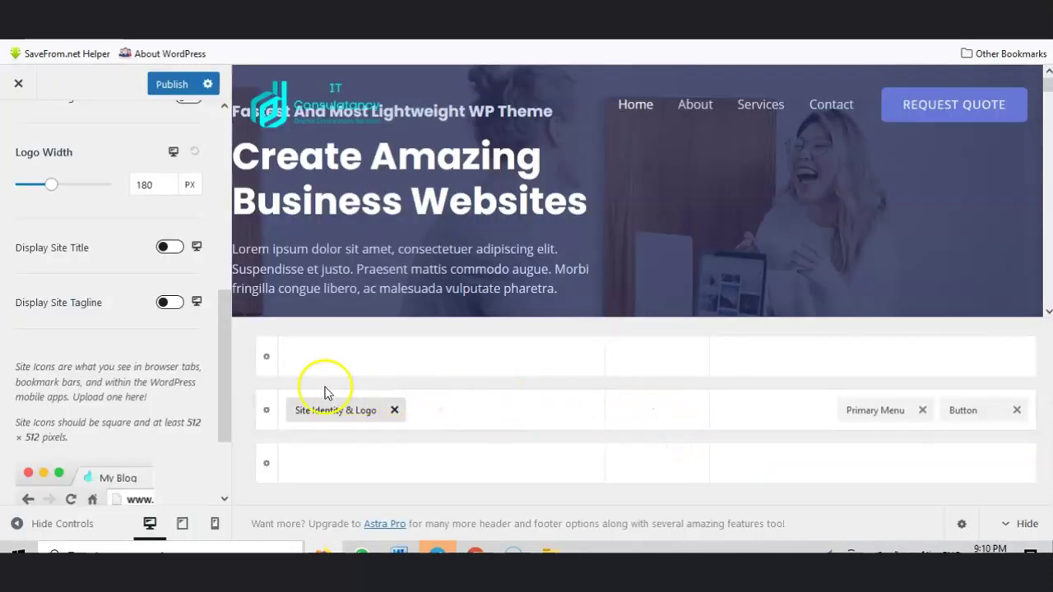
# Step: Publish the new logo and site icon, then view the logo's design settings
pyautogui.scroll(-3, 132, 329)
pyautogui.scroll(10, 135, 374)
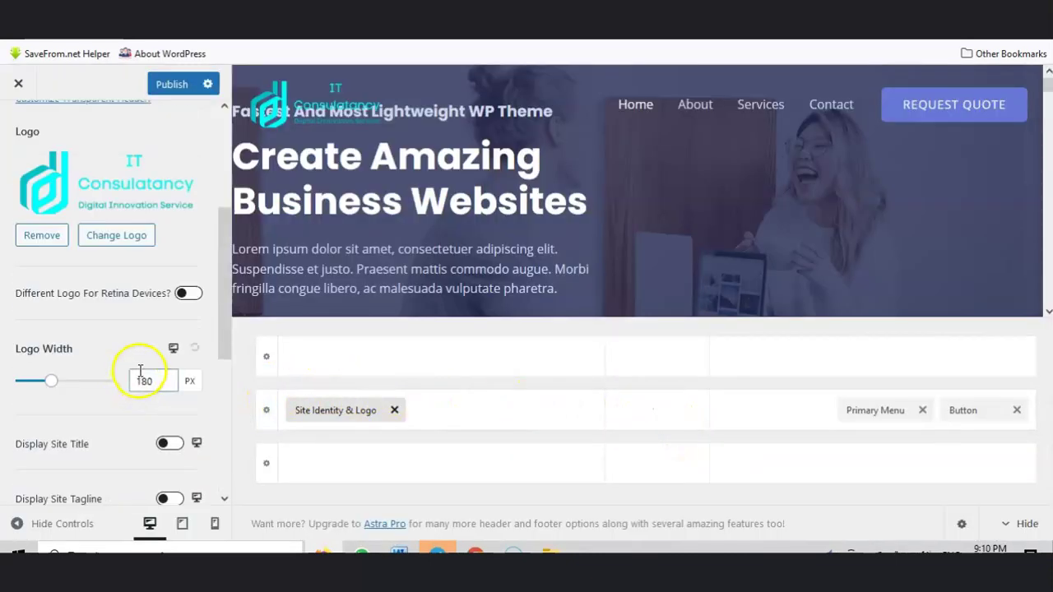
pyautogui.click(177, 85)
pyautogui.click(159, 182)
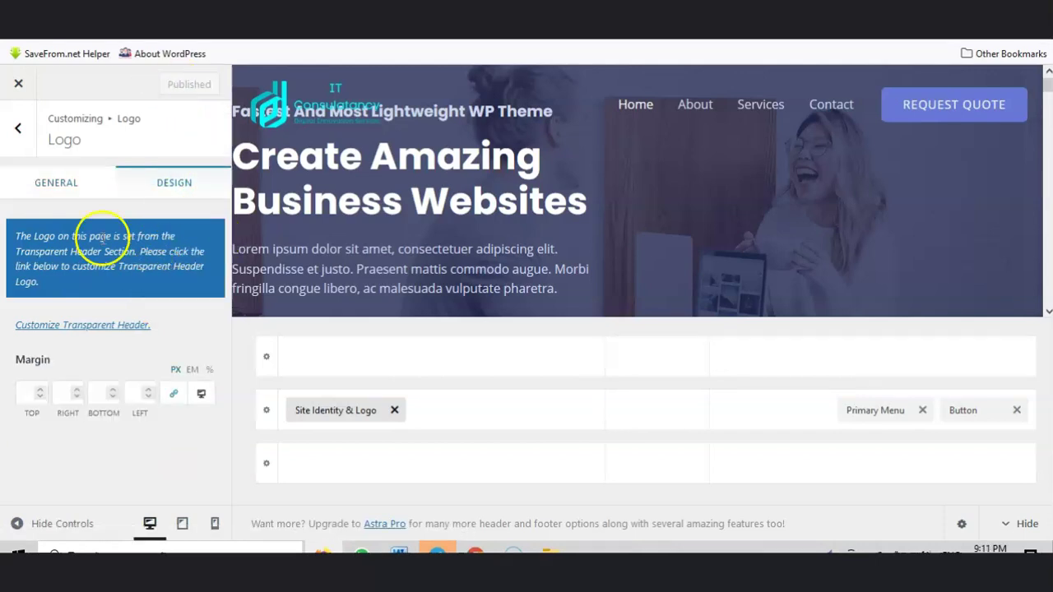
# Step: Reload the site's front page to check the header logo
pyautogui.click(18, 128)
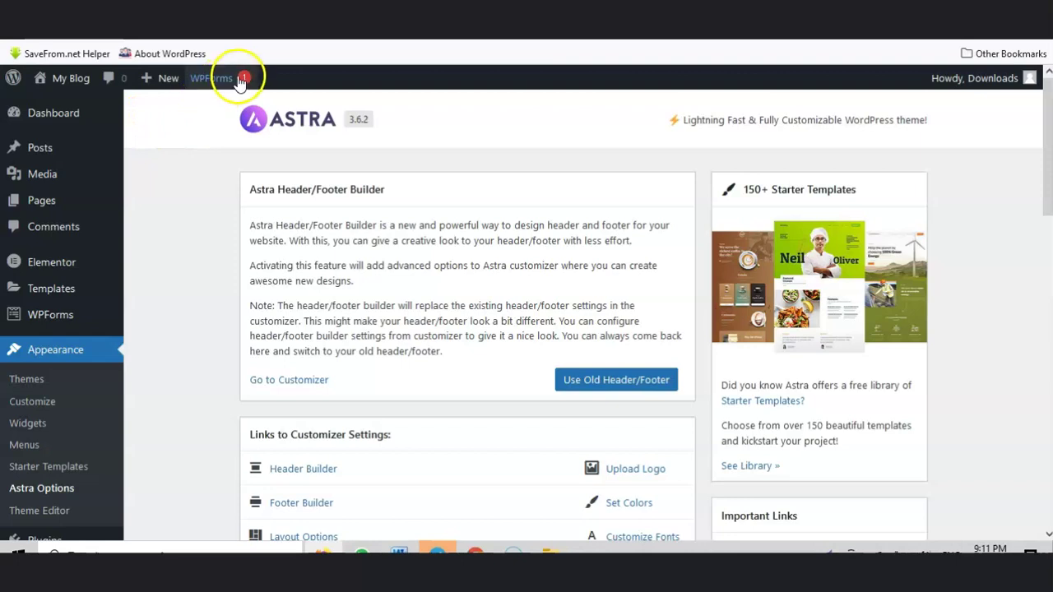
pyautogui.click(156, 14)
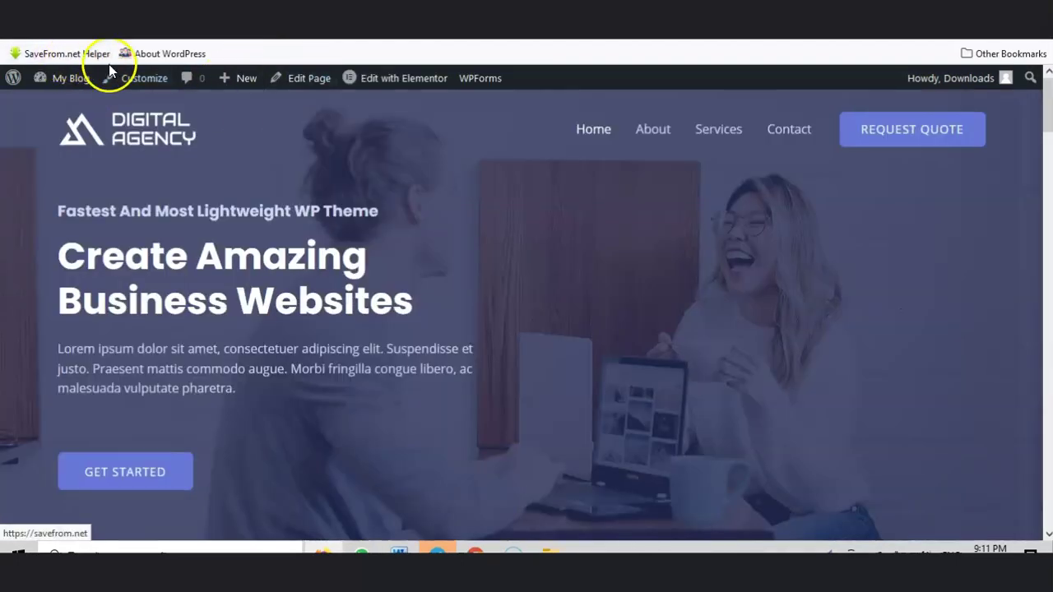
pyautogui.click(444, 28)
pyautogui.press('Return')
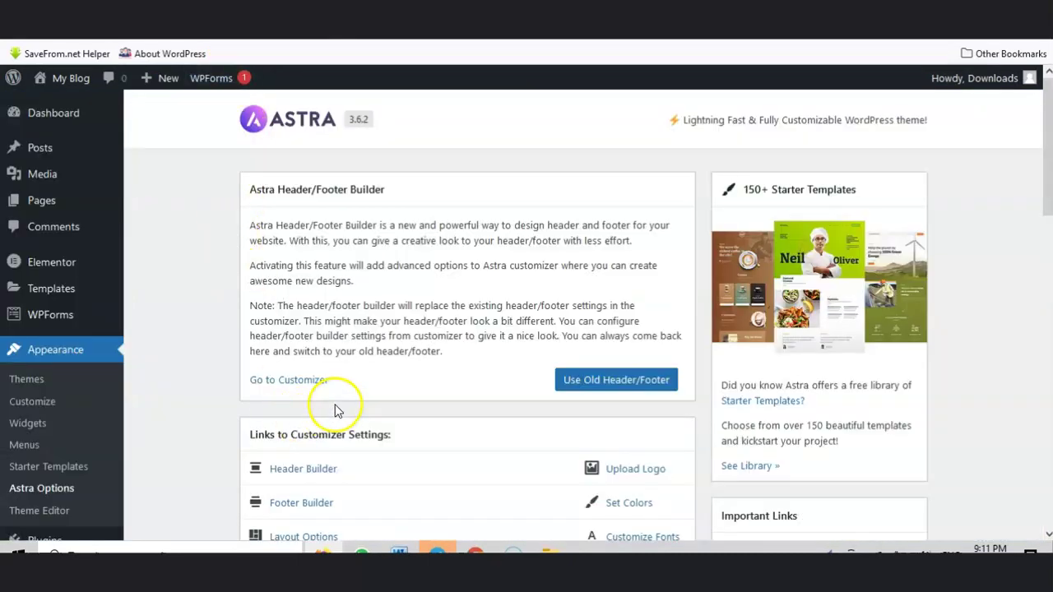
pyautogui.scroll(-2, 403, 346)
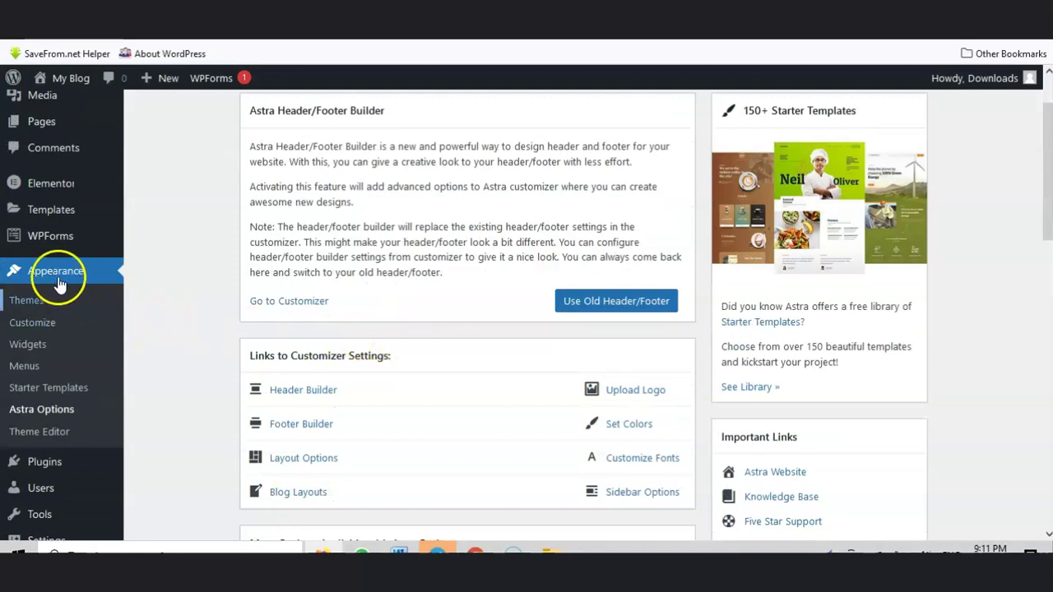
pyautogui.scroll(-2, 52, 271)
pyautogui.scroll(3, 45, 325)
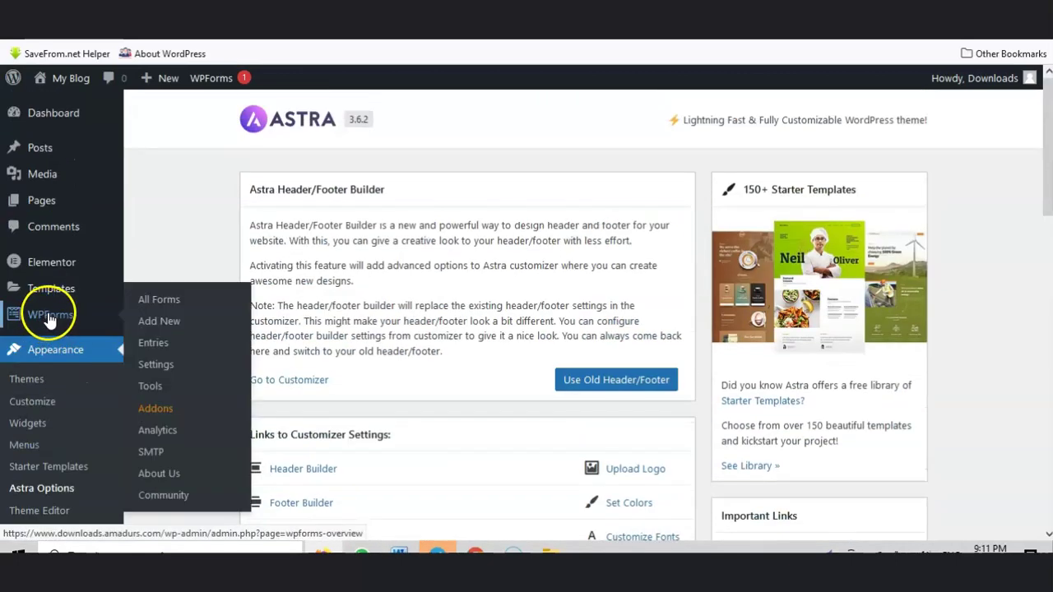
# Step: Open Elementor's Theme Builder from the Templates menu
pyautogui.moveTo(49, 261)
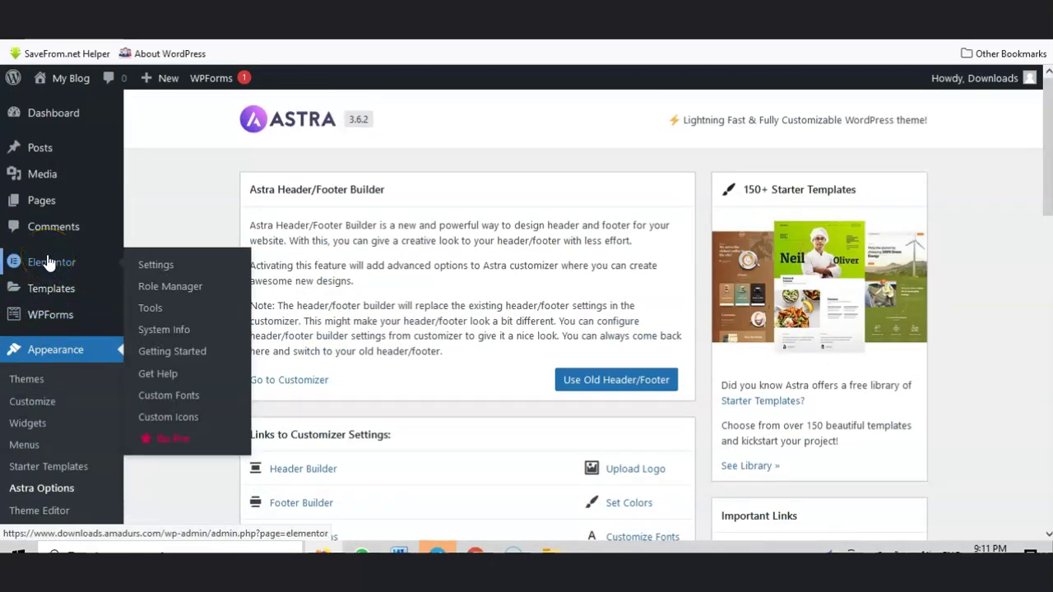
pyautogui.click(47, 298)
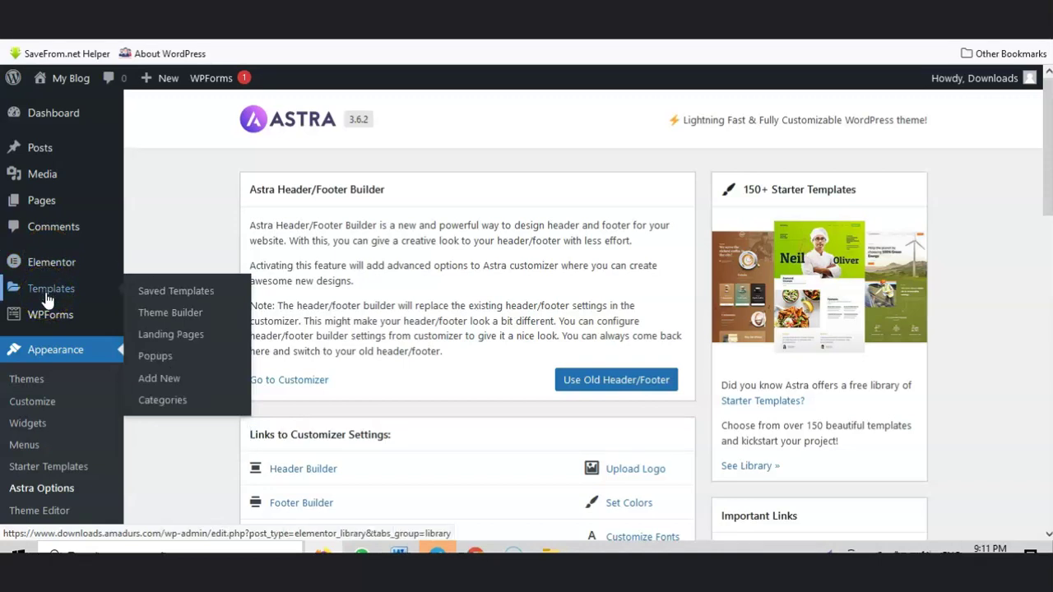
pyautogui.click(163, 319)
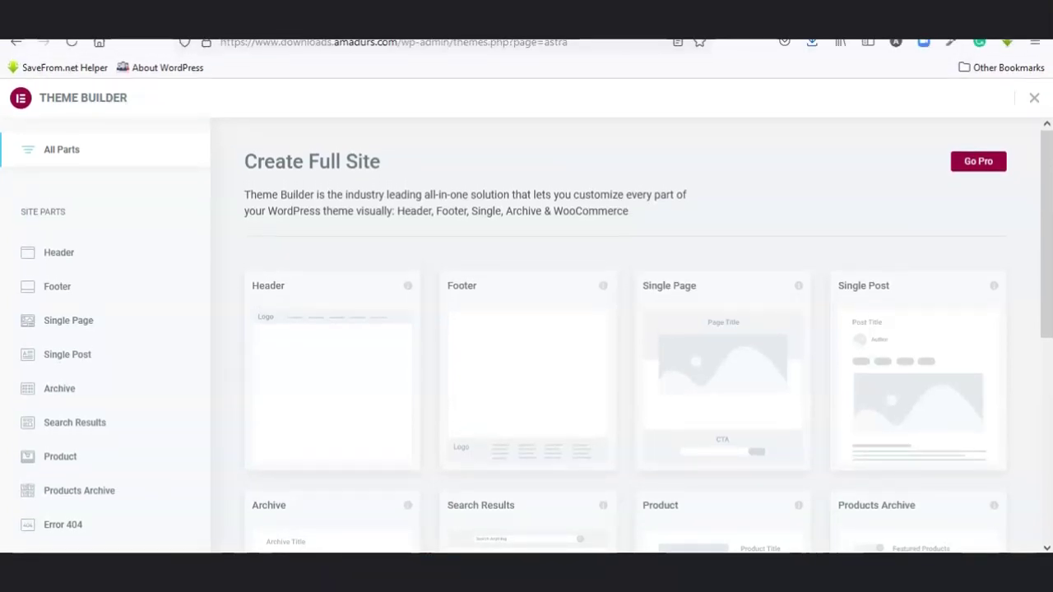
pyautogui.click(13, 47)
# Step: Close the customizer and reopen Header Builder's Site Identity & Logo settings
pyautogui.click(18, 103)
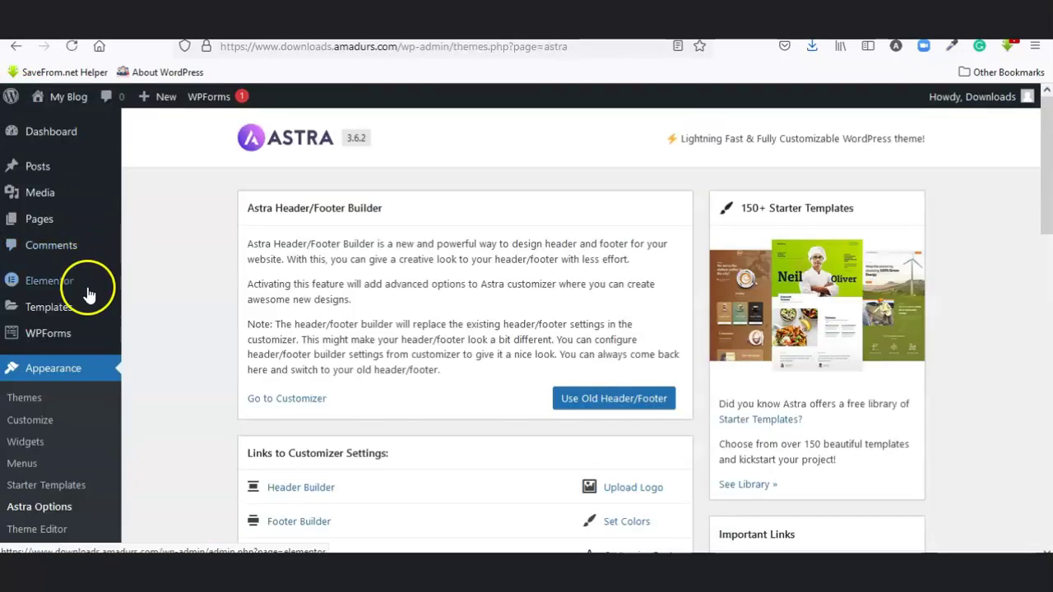
pyautogui.scroll(-3, 357, 404)
pyautogui.click(298, 331)
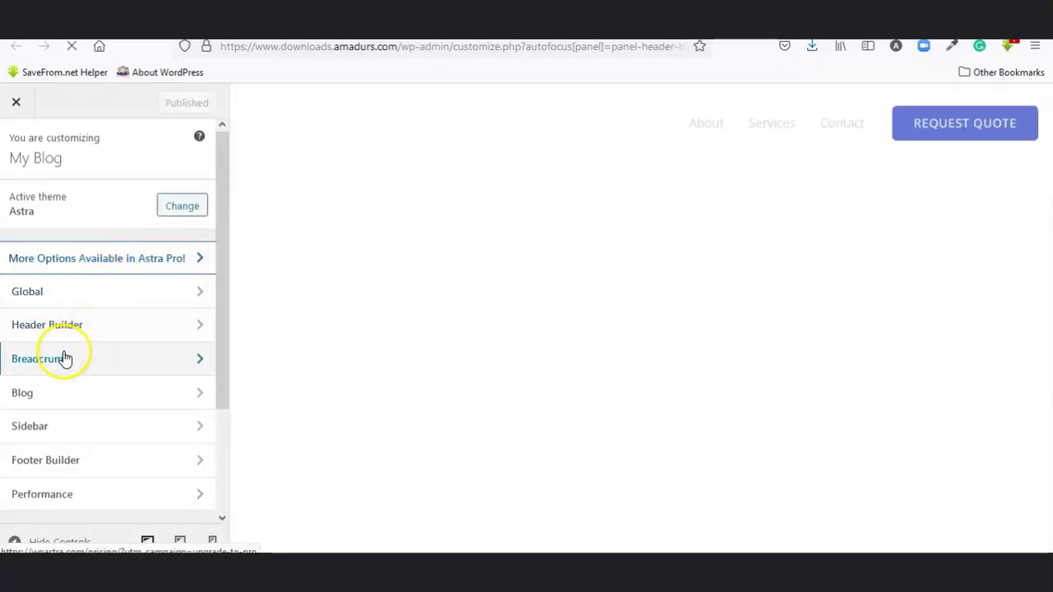
pyautogui.click(68, 326)
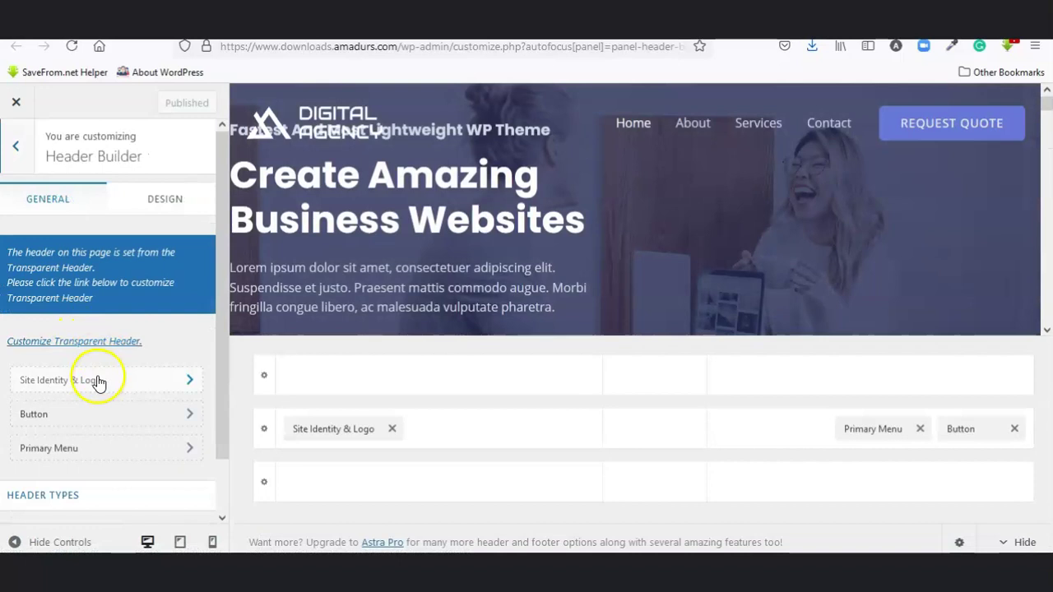
pyautogui.click(97, 383)
# Step: Review the logo's design and general settings, confirming the IT Consulatancy logo is set, then return to Header Builder
pyautogui.scroll(-5, 113, 377)
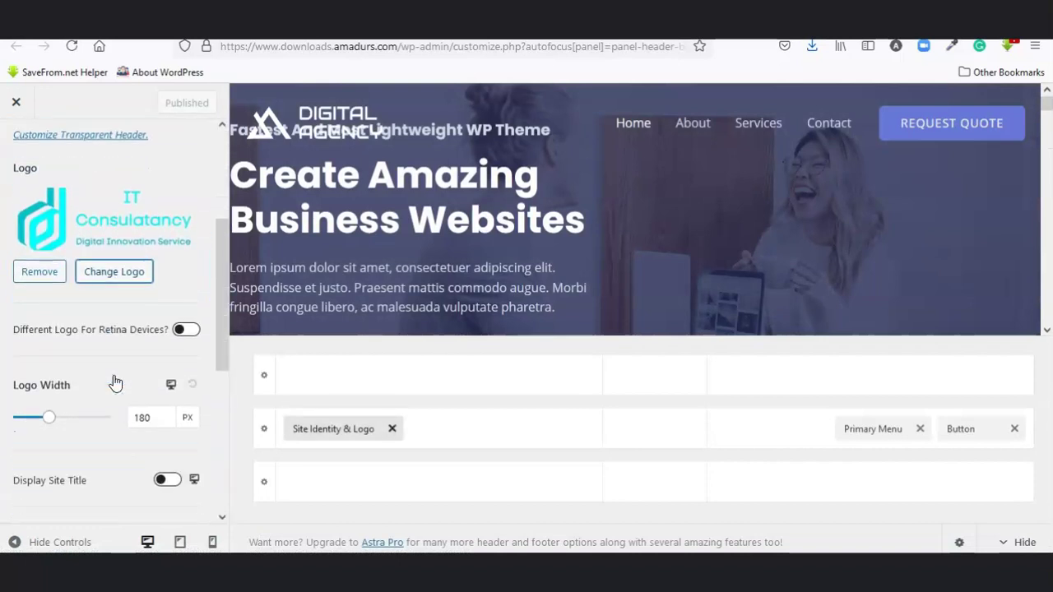
pyautogui.scroll(-5, 115, 383)
pyautogui.scroll(5, 117, 379)
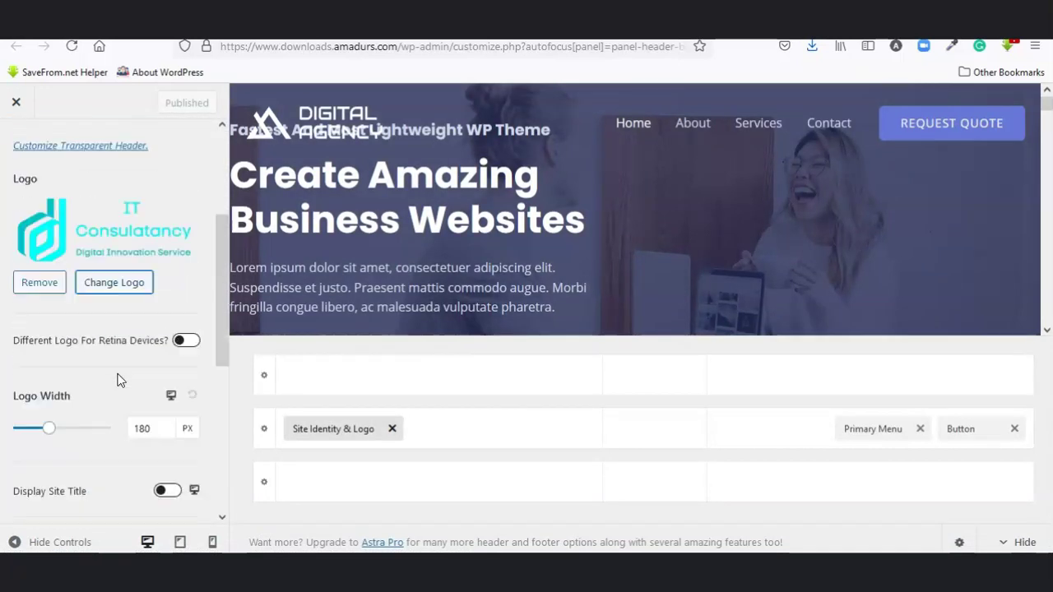
pyautogui.scroll(3, 117, 378)
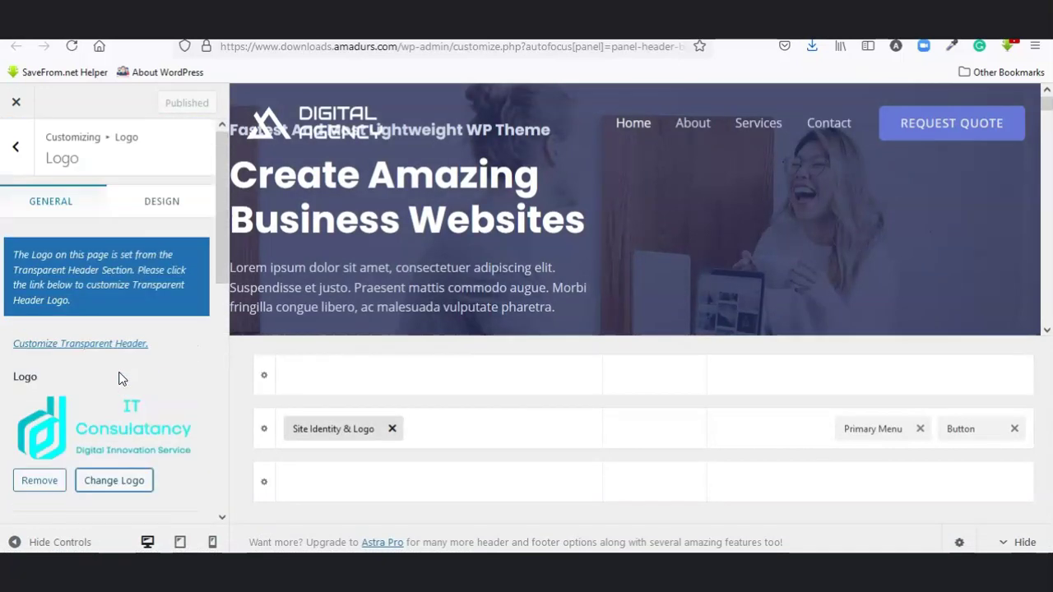
pyautogui.click(154, 201)
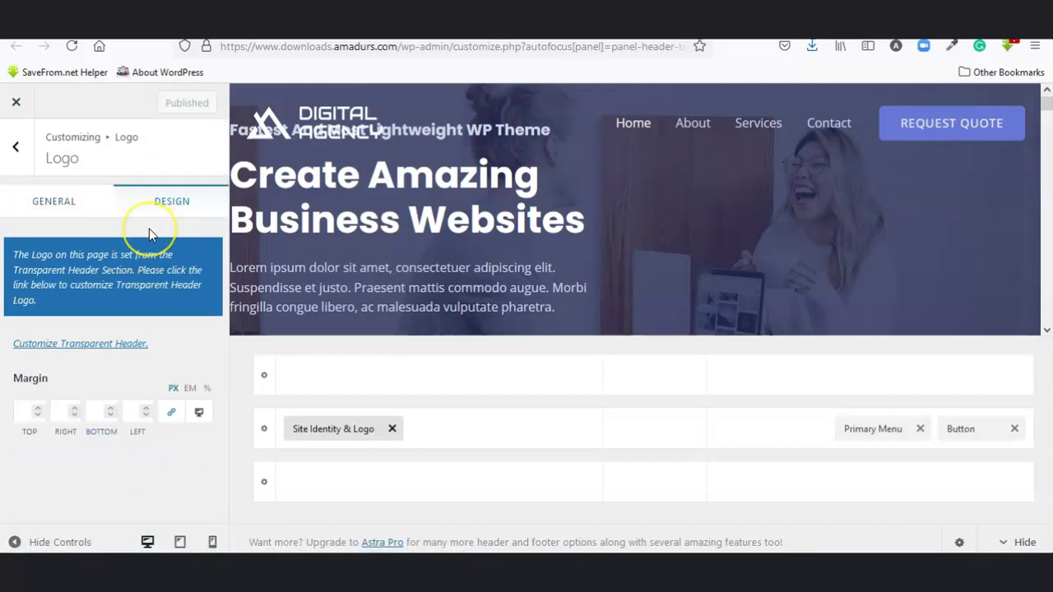
pyautogui.click(79, 219)
pyautogui.scroll(-2, 42, 264)
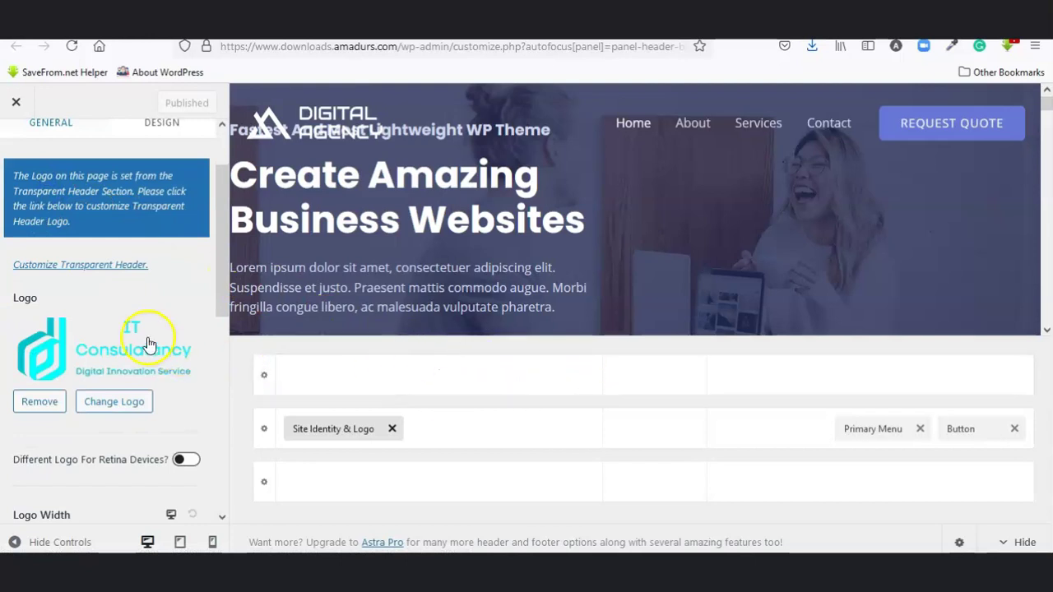
pyautogui.click(315, 429)
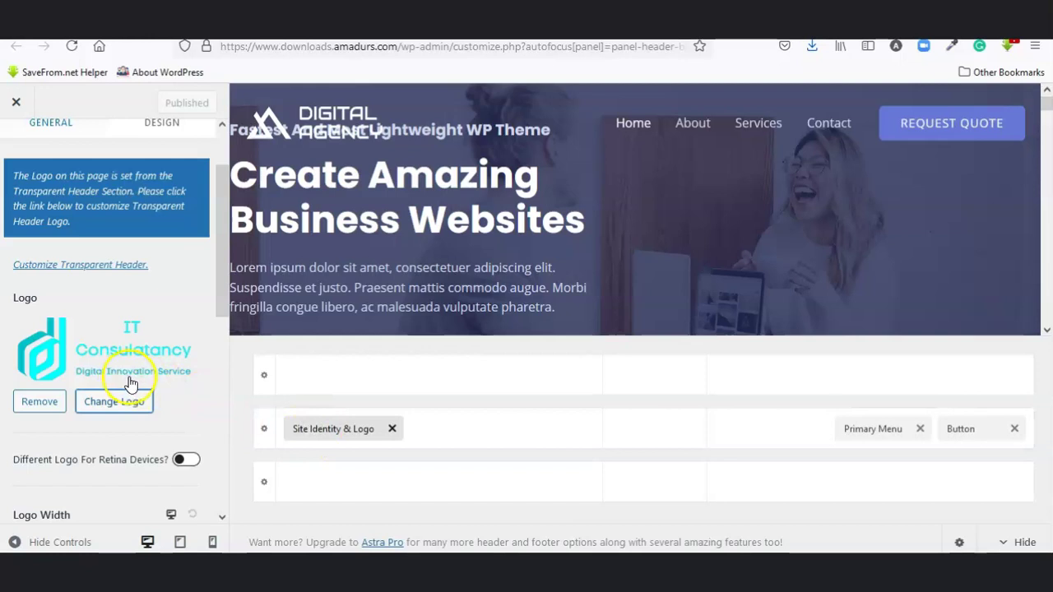
pyautogui.scroll(-4, 131, 384)
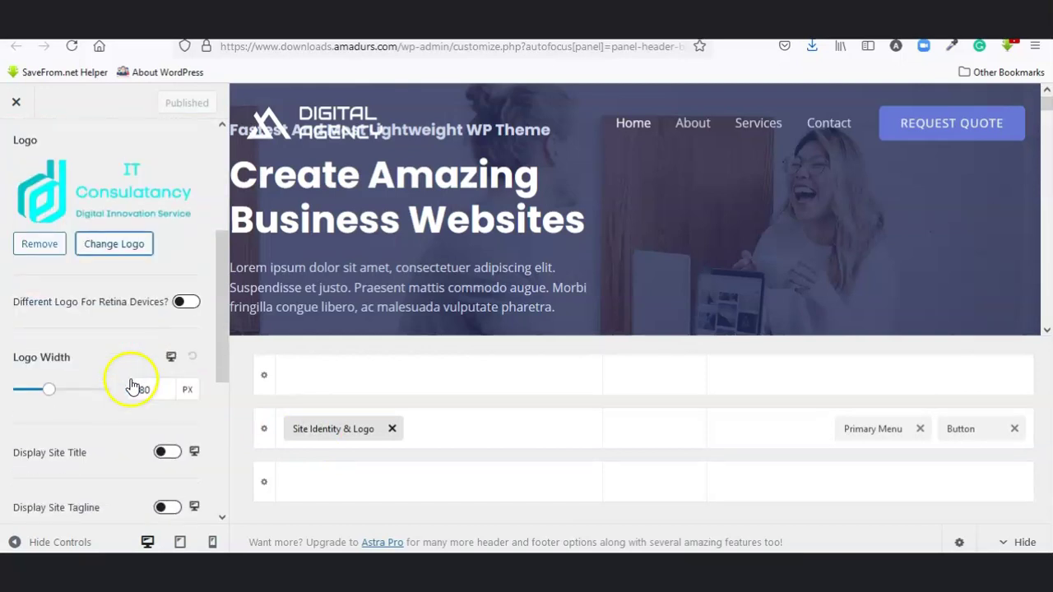
pyautogui.scroll(5, 134, 383)
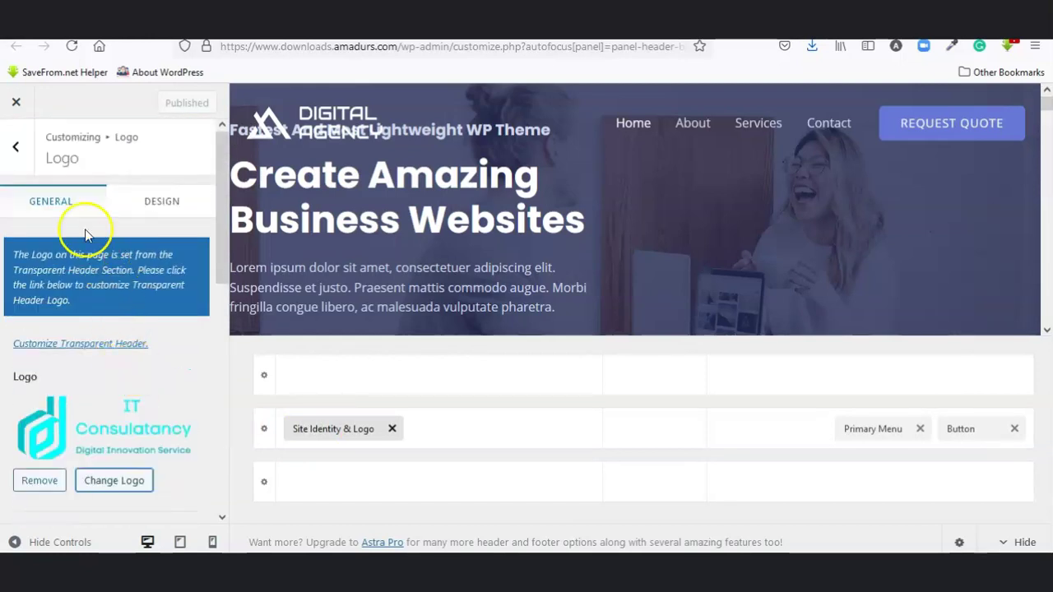
pyautogui.click(18, 148)
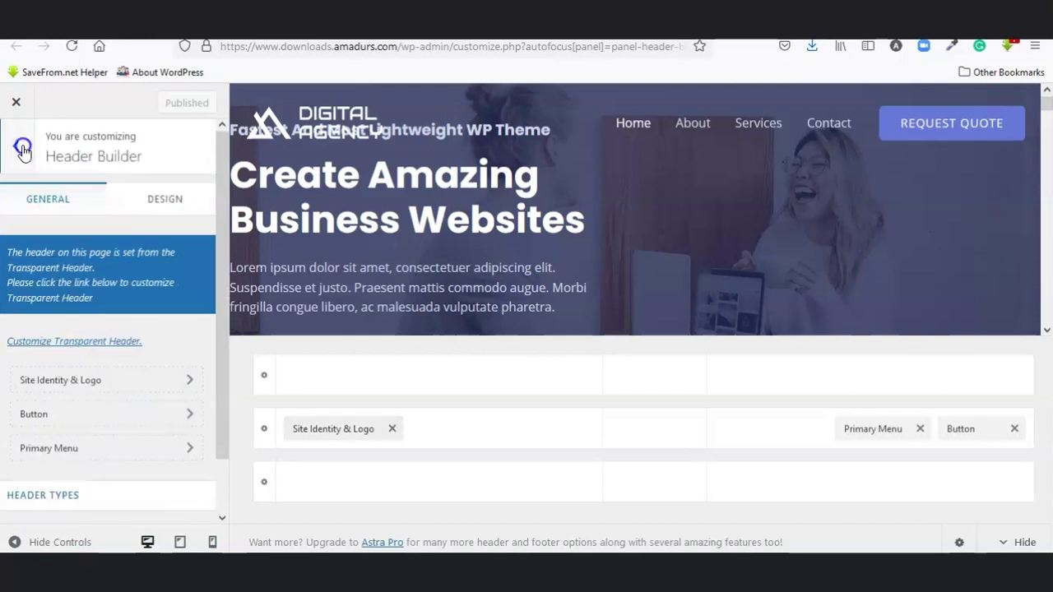
# Step: Replace the Transparent Header logo with the IT Consulatancy image
pyautogui.click(22, 148)
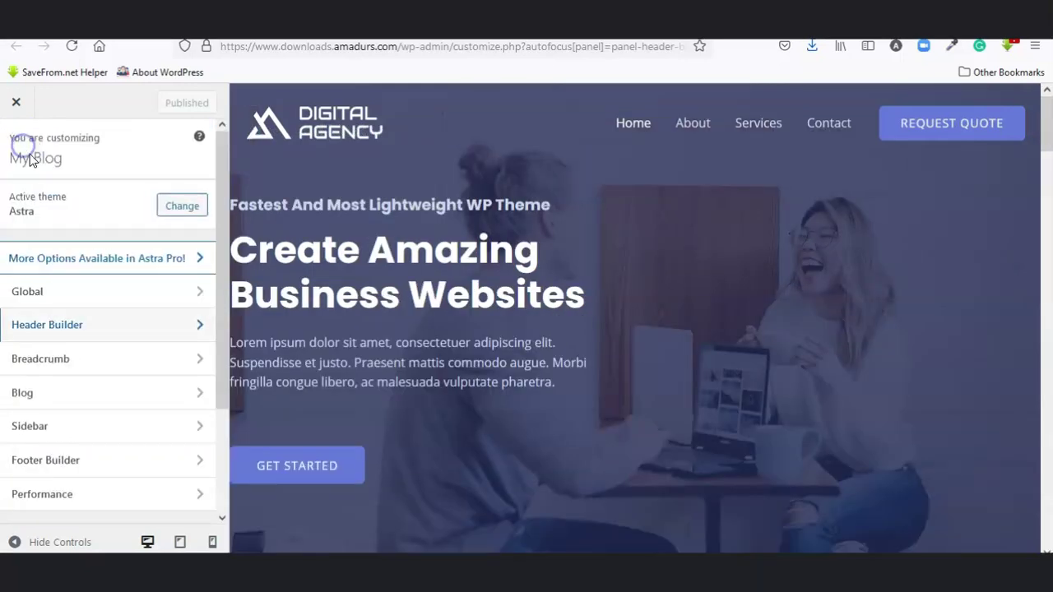
pyautogui.click(72, 325)
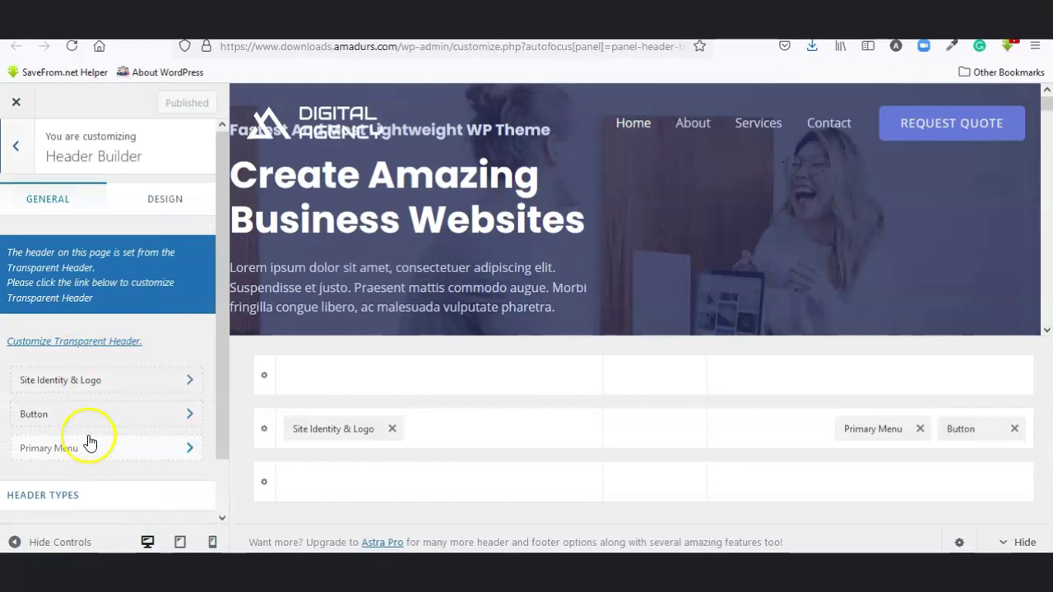
pyautogui.scroll(-1, 92, 427)
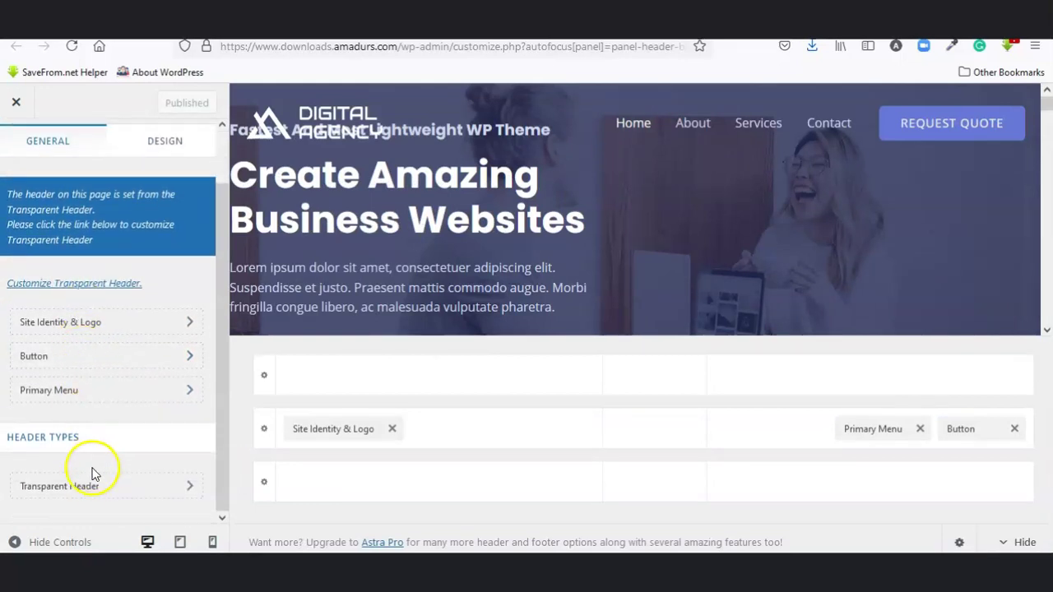
pyautogui.click(92, 484)
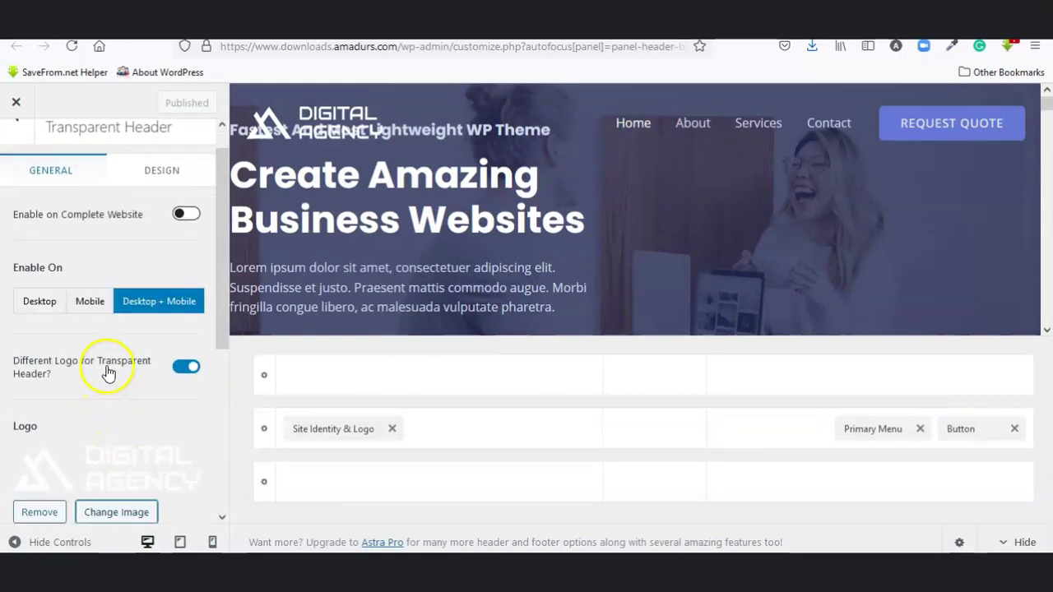
pyautogui.scroll(-1, 103, 379)
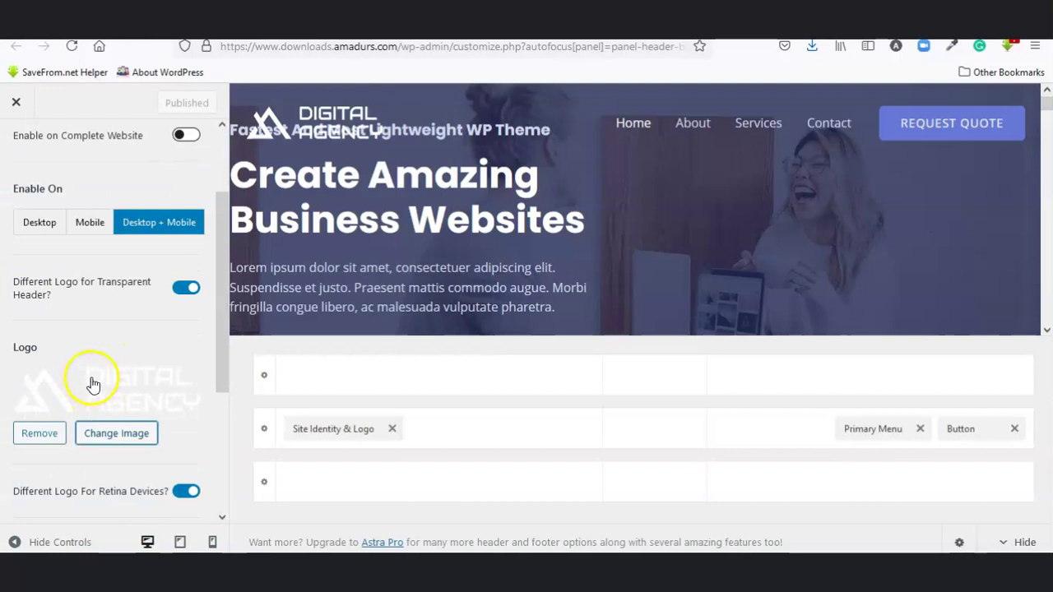
pyautogui.click(42, 433)
pyautogui.click(82, 386)
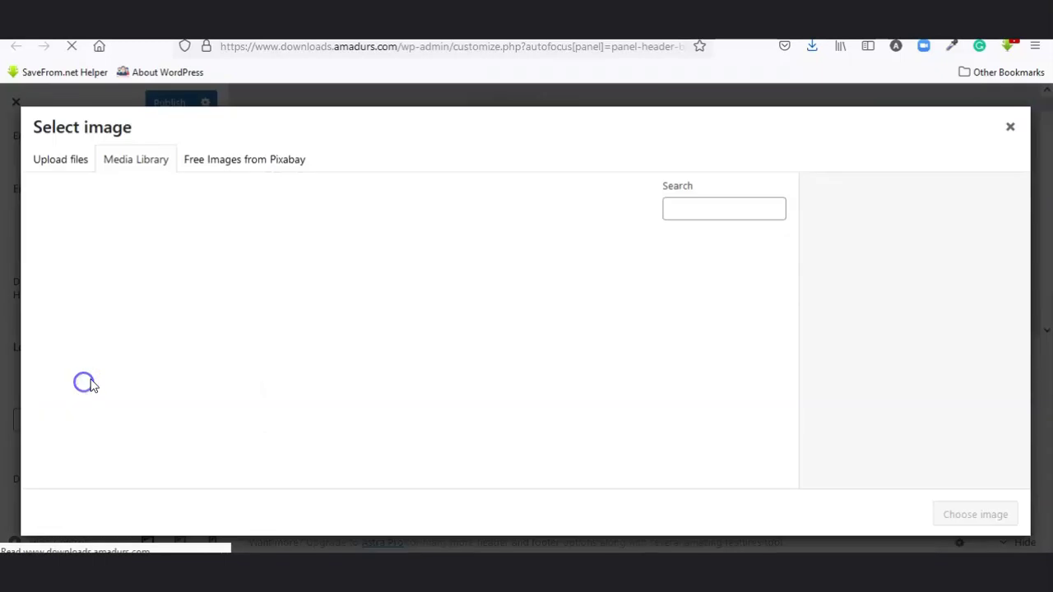
pyautogui.click(187, 279)
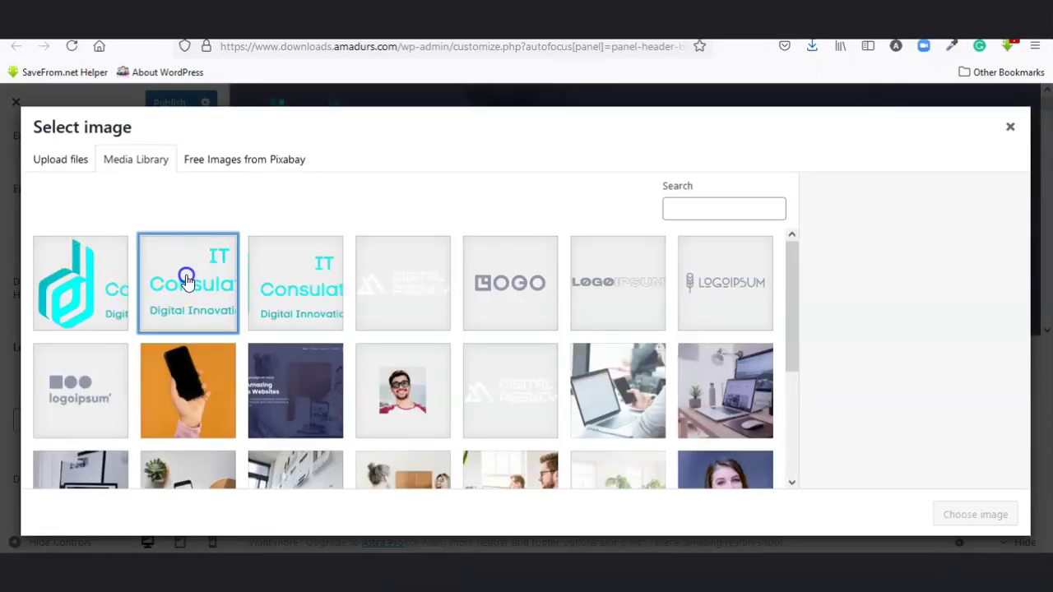
pyautogui.click(969, 514)
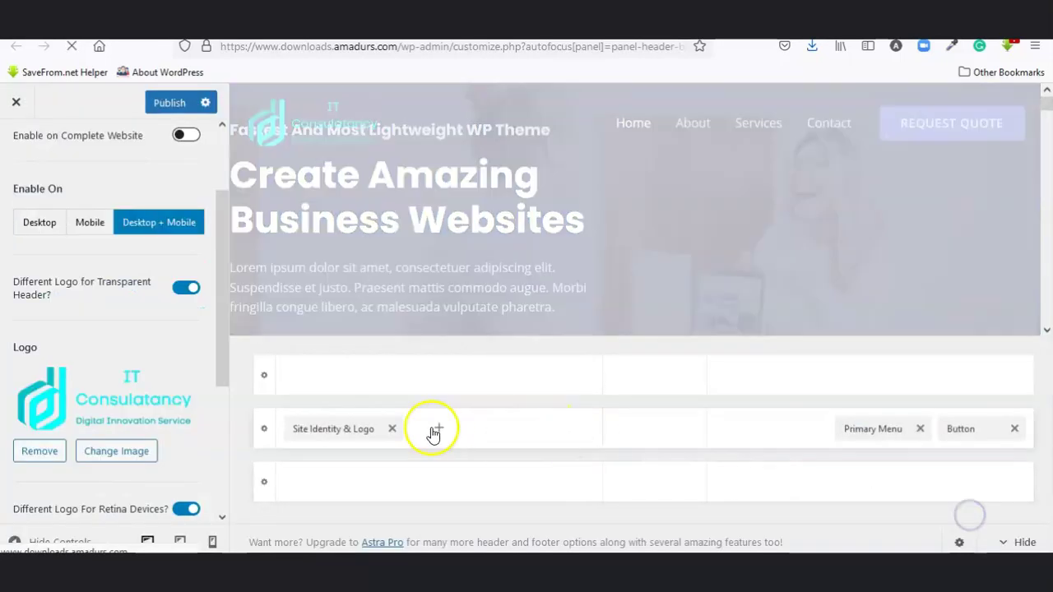
# Step: Replace the transparent header's Retina Logo with the IT Consulatancy image
pyautogui.scroll(-5, 162, 420)
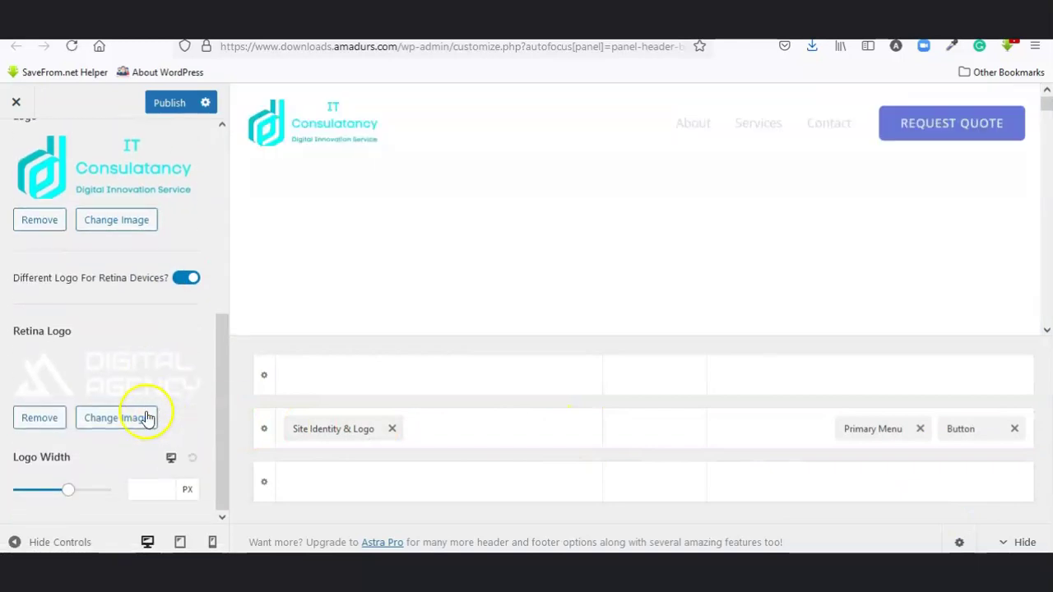
pyautogui.click(40, 418)
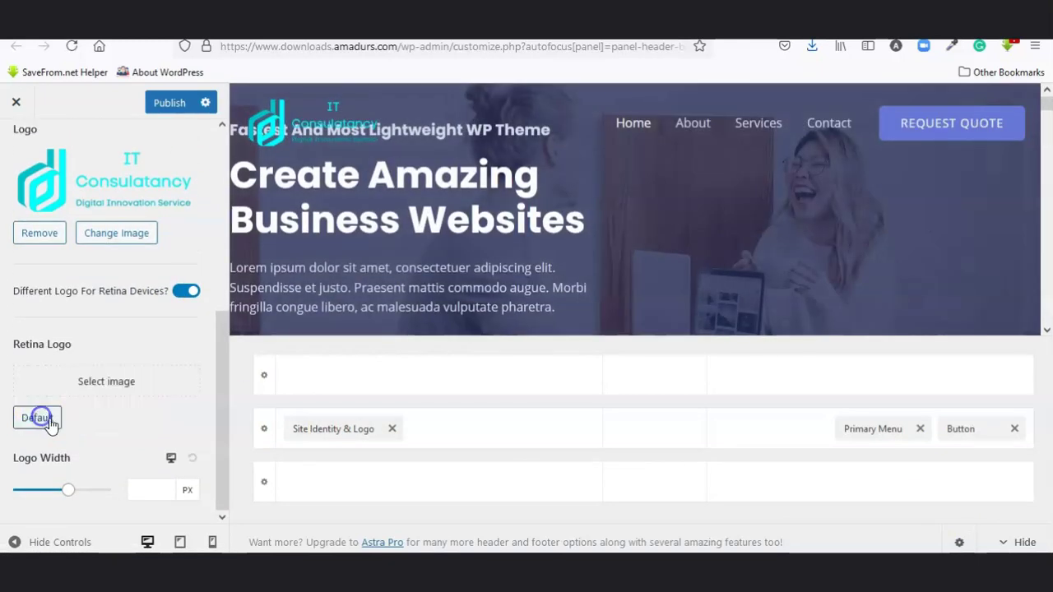
pyautogui.click(91, 381)
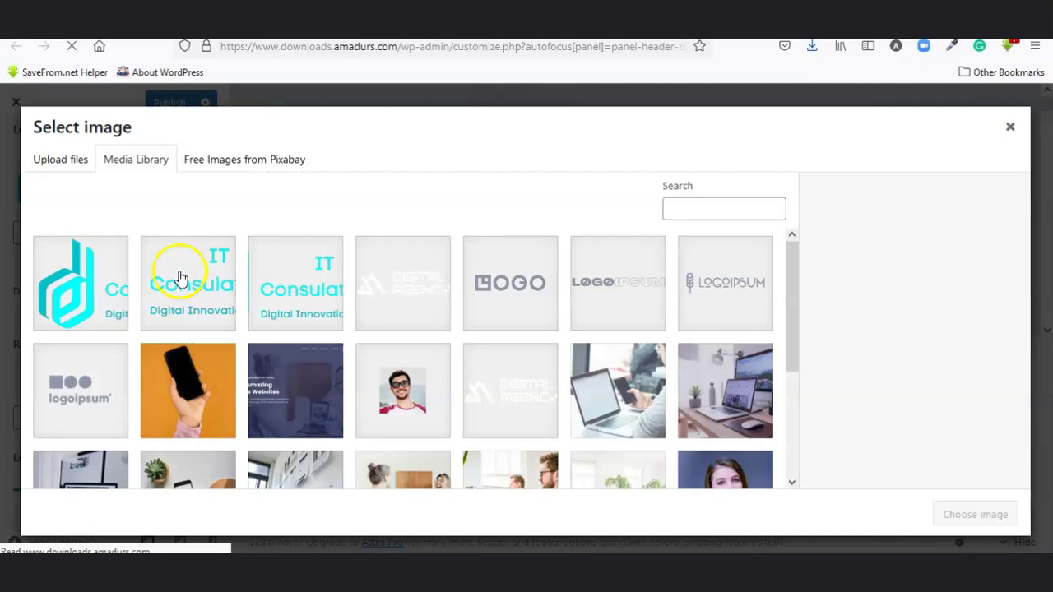
pyautogui.click(180, 276)
pyautogui.click(973, 514)
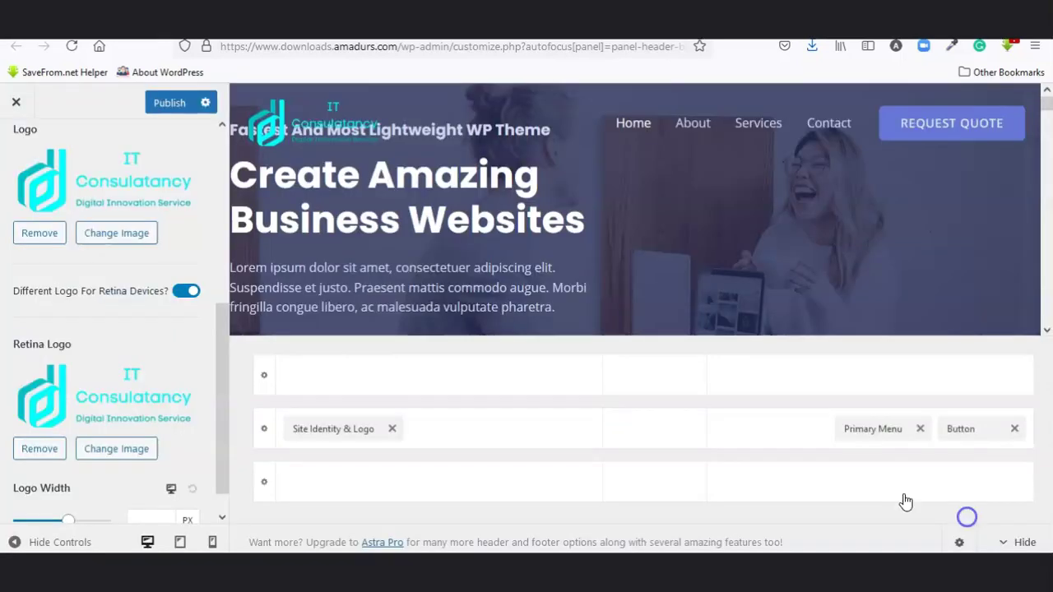
# Step: Publish the header logo changes and reload the live site
pyautogui.scroll(5, 139, 411)
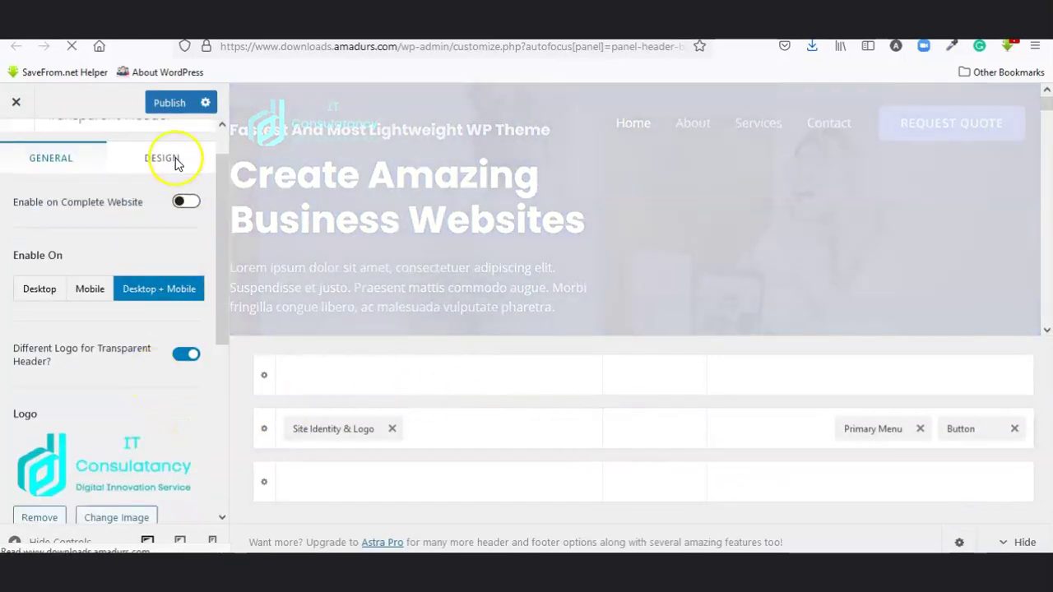
pyautogui.click(155, 101)
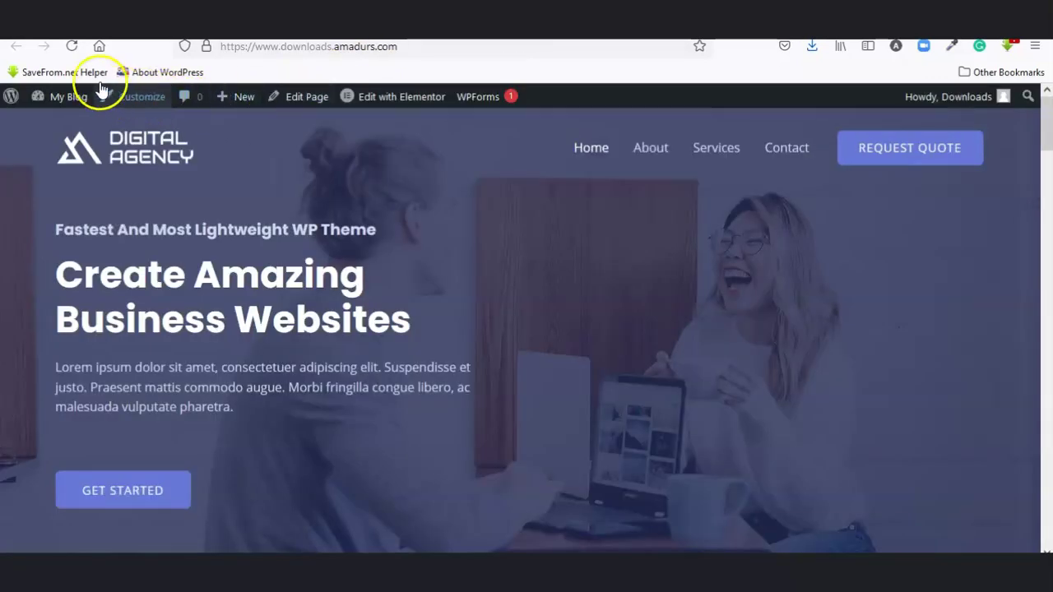
pyautogui.click(74, 49)
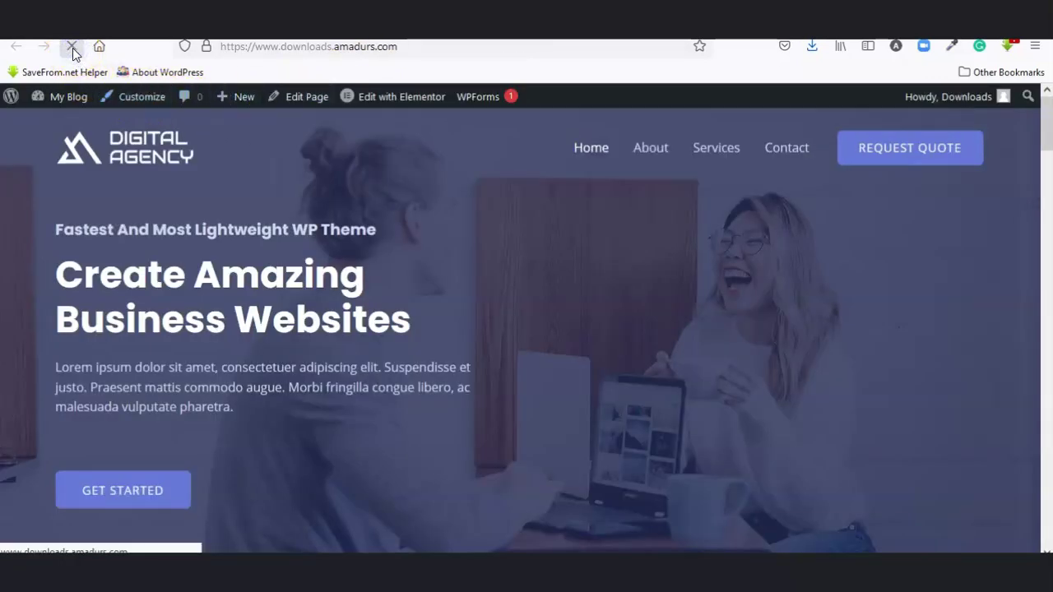
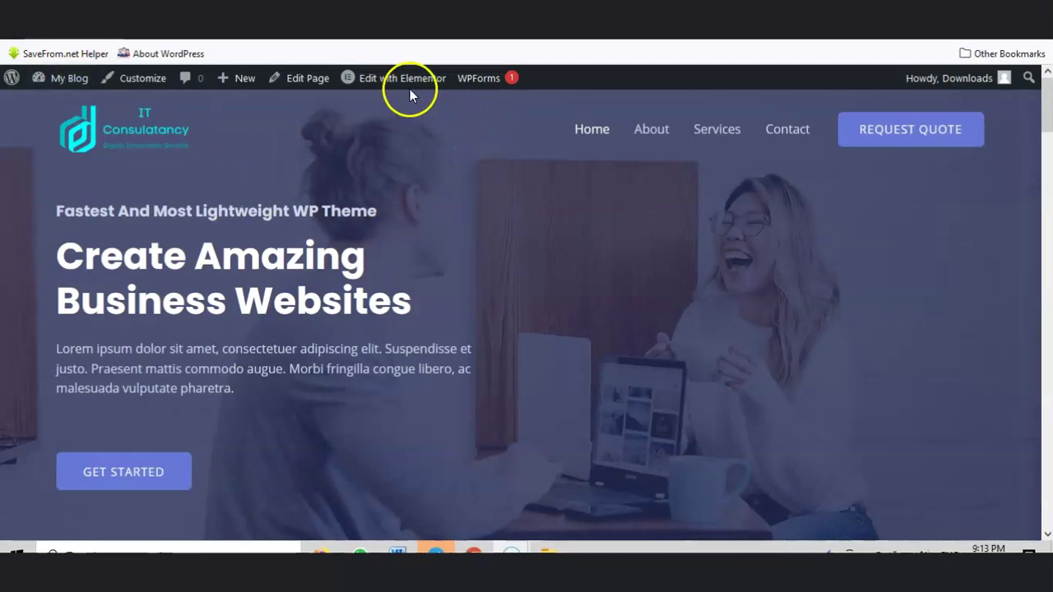
# Step: Load the site's home page into the Elementor editor from the front end
pyautogui.moveTo(406, 85)
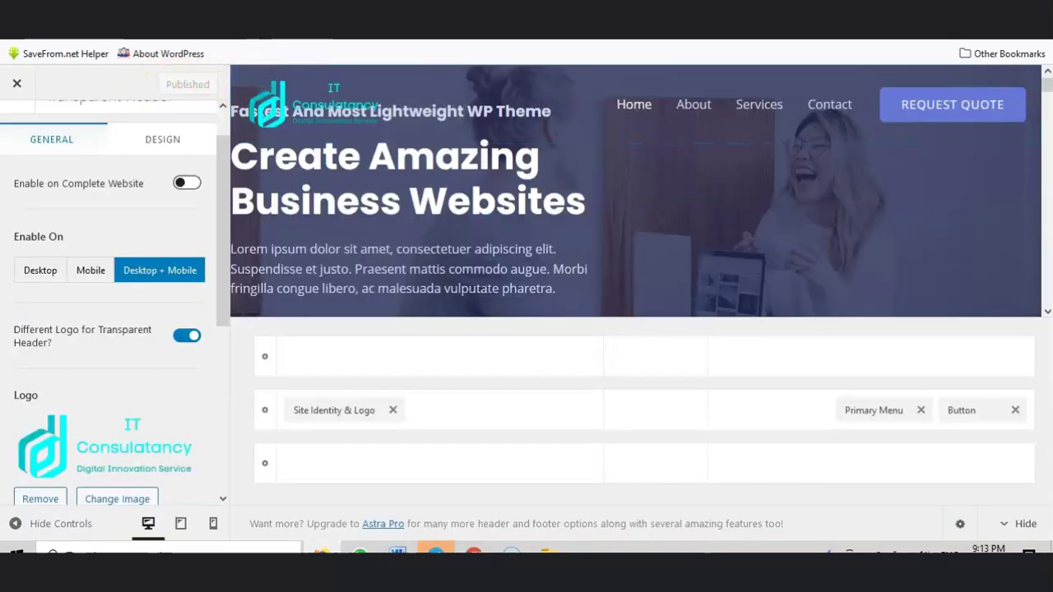
pyautogui.click(551, 50)
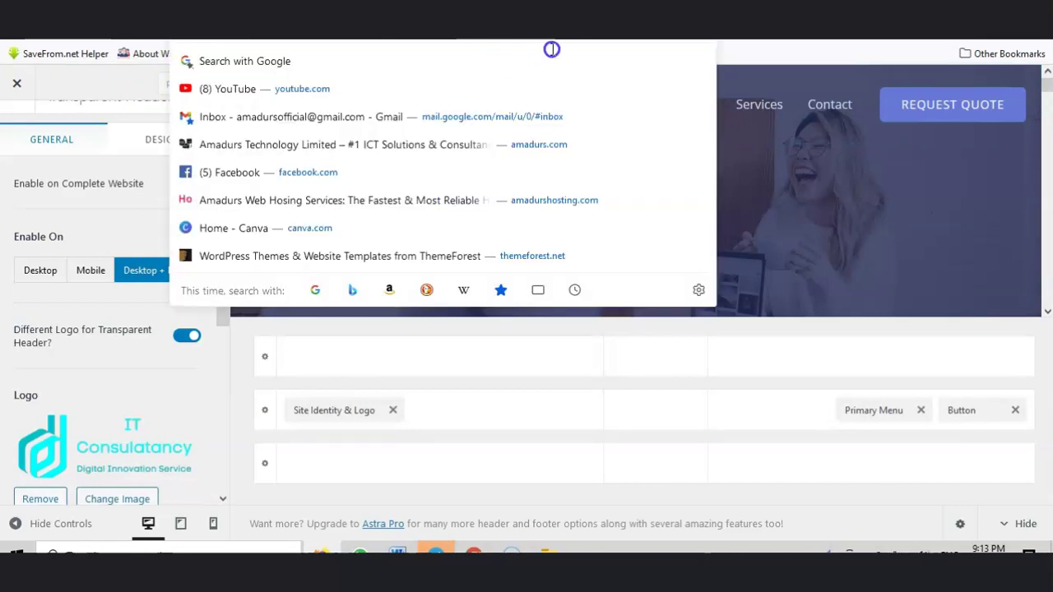
pyautogui.click(780, 62)
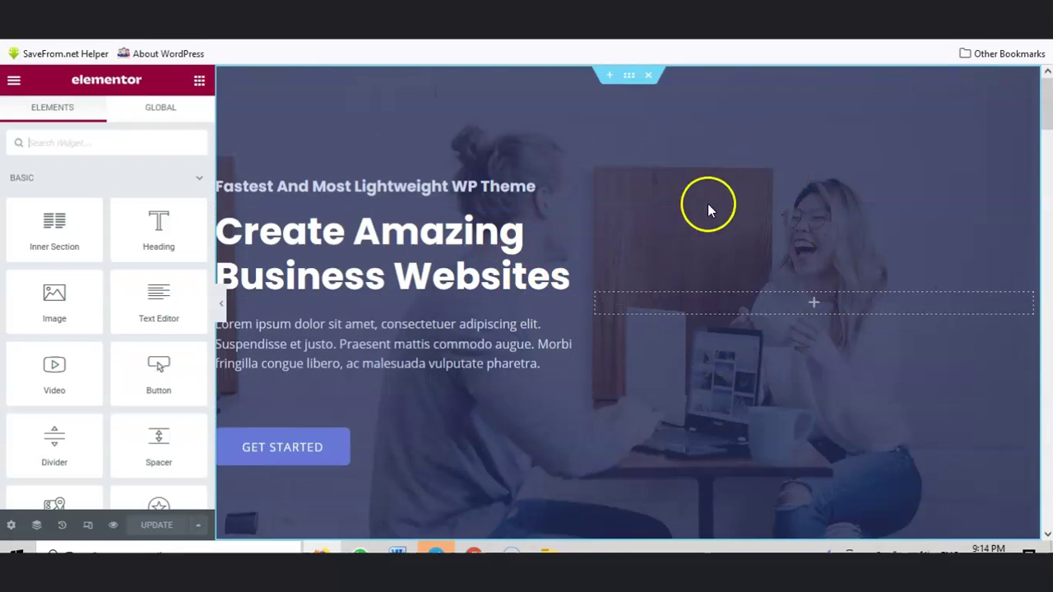
# Step: Open the hero section's Edit Section settings, then move to the Lorem Ipsum browser tab
pyautogui.click(627, 77)
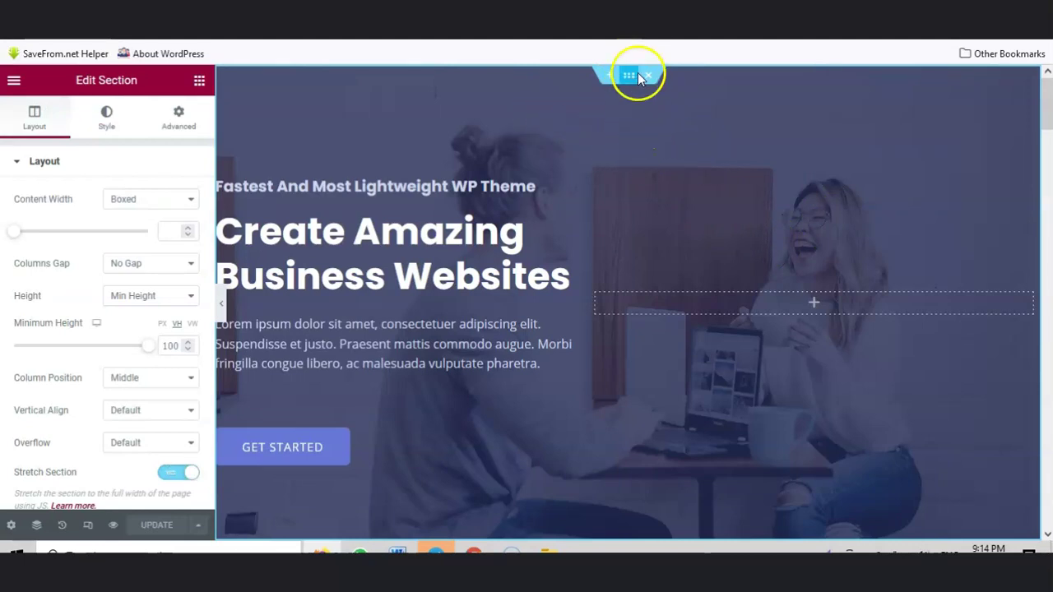
pyautogui.rightClick(573, 76)
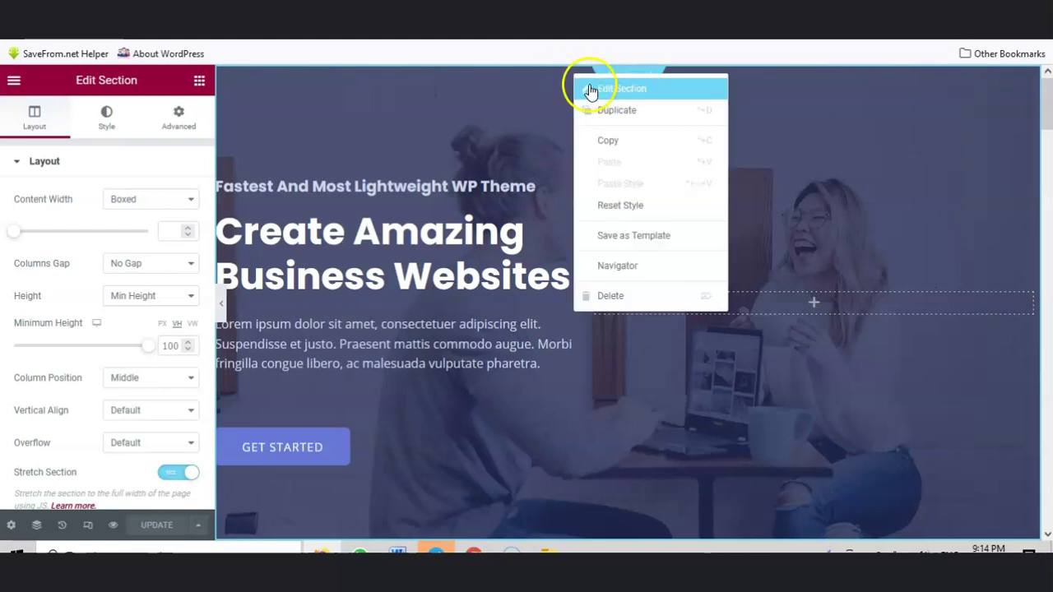
pyautogui.click(607, 90)
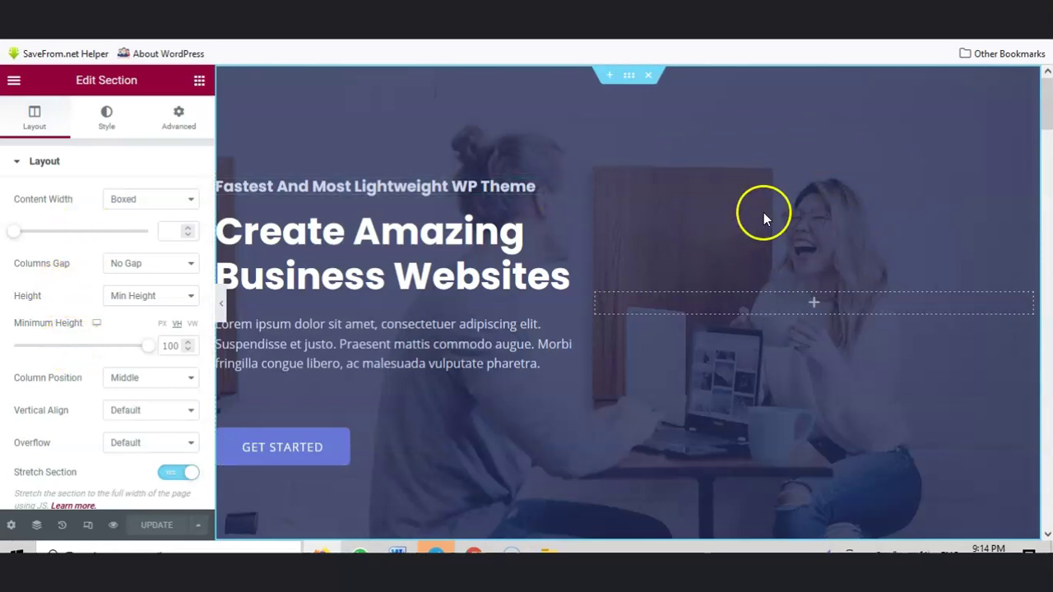
pyautogui.click(810, 56)
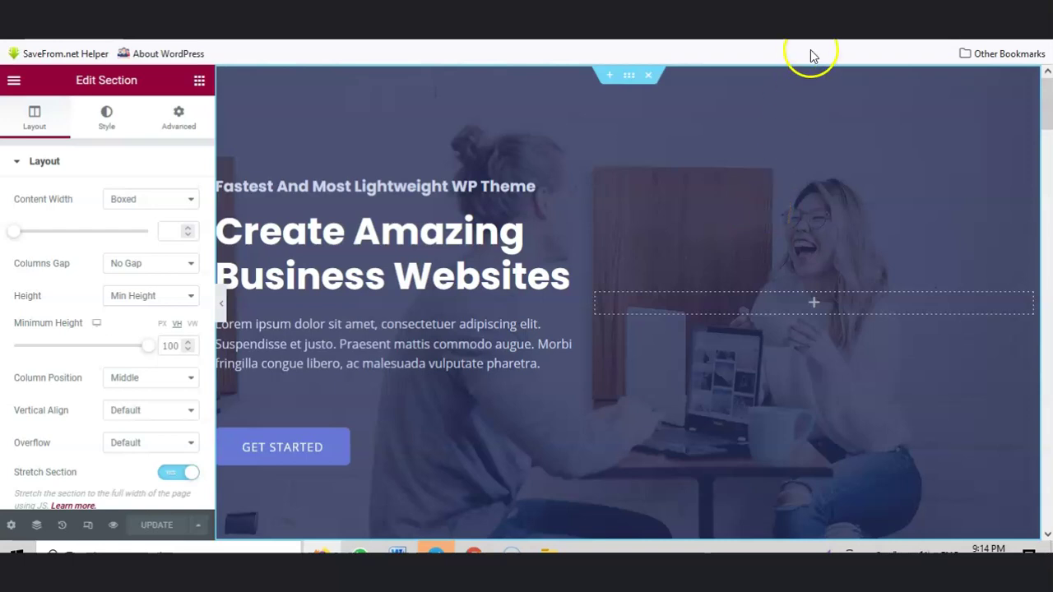
pyautogui.hotkey('ctrl', 'Tab')
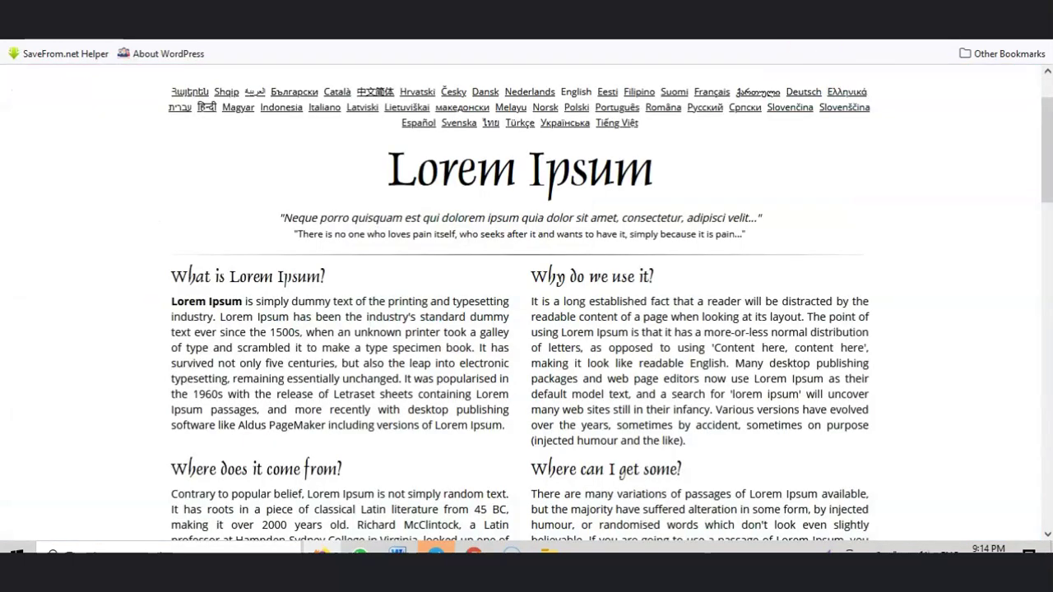
# Step: Search Pixabay for 'IT' images and open the server-room photo
pyautogui.hotkey('ctrl', 'Tab')
pyautogui.scroll(4, 574, 134)
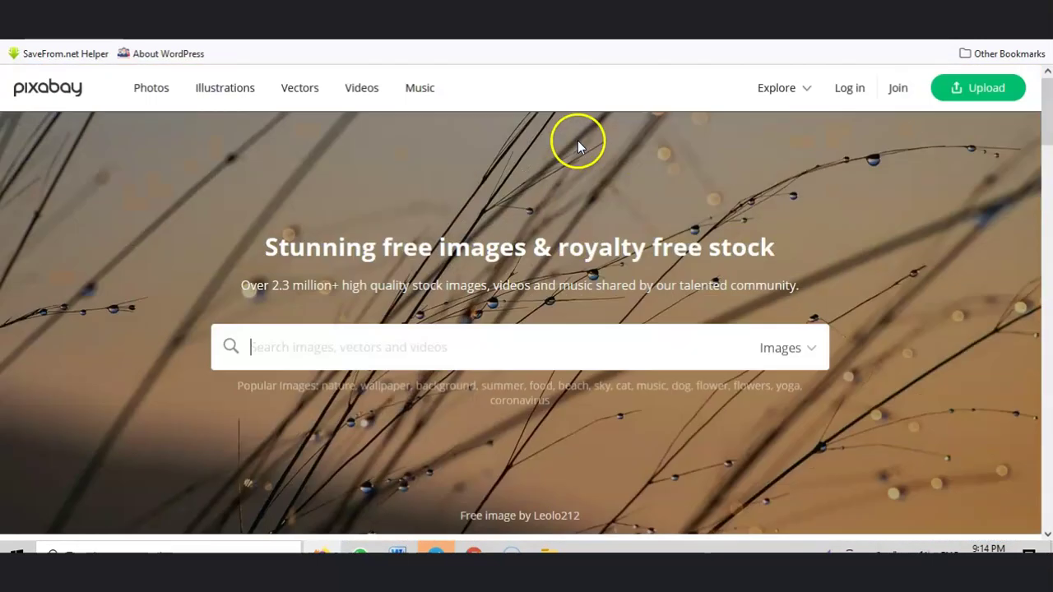
pyautogui.click(461, 343)
pyautogui.write('l')
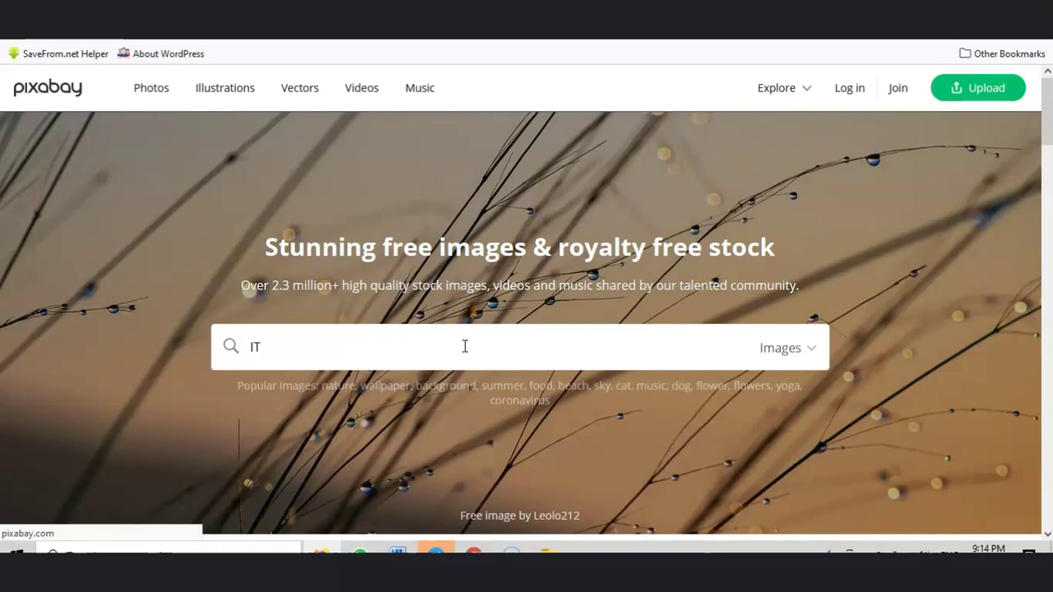
pyautogui.press('Return')
pyautogui.scroll(-5, 529, 274)
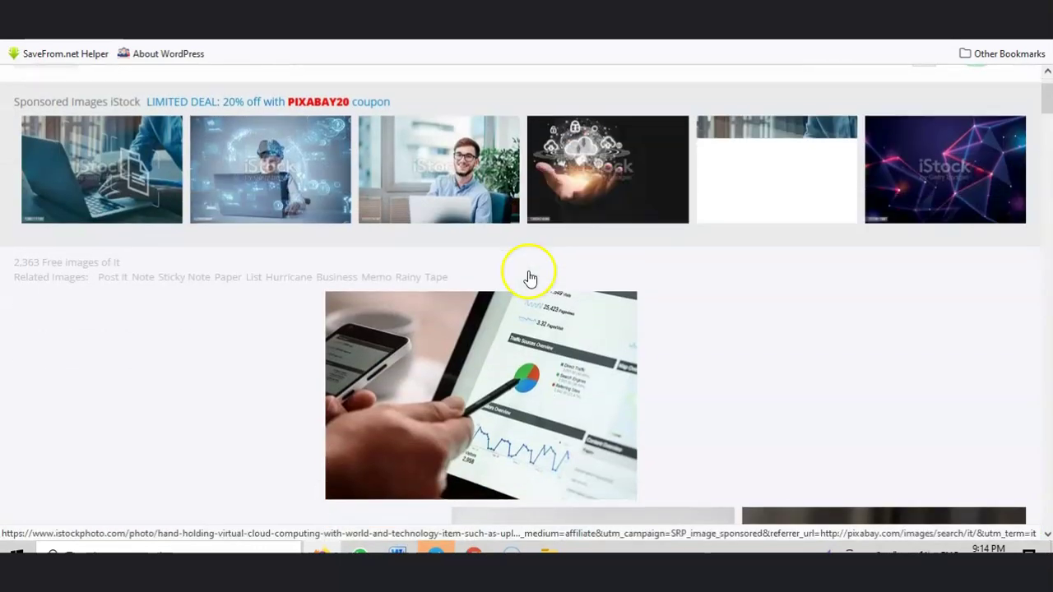
pyautogui.scroll(-4, 529, 278)
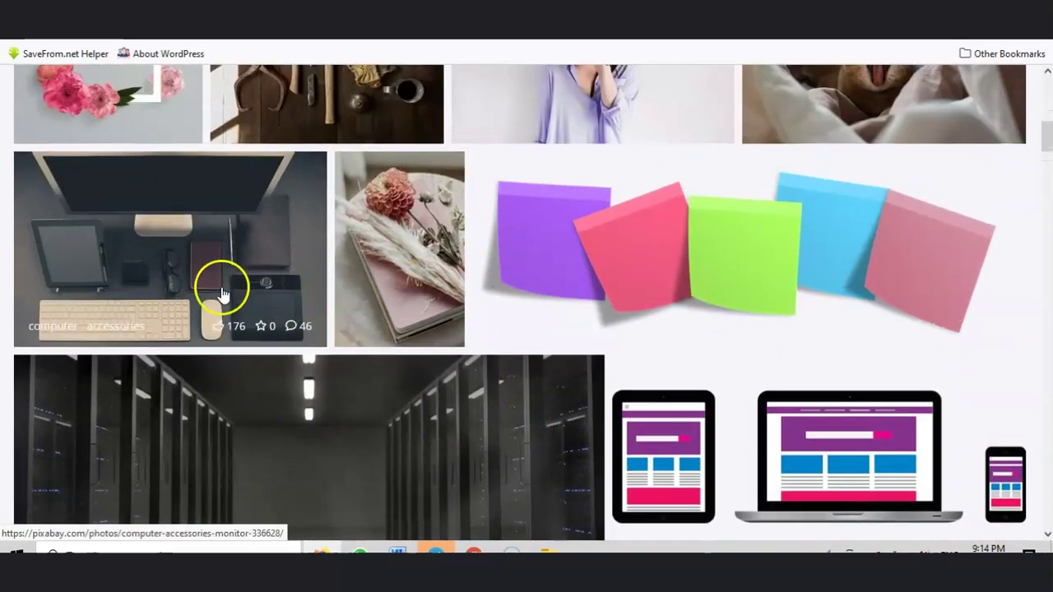
pyautogui.scroll(-2, 464, 329)
pyautogui.scroll(-2, 428, 326)
pyautogui.scroll(1, 383, 313)
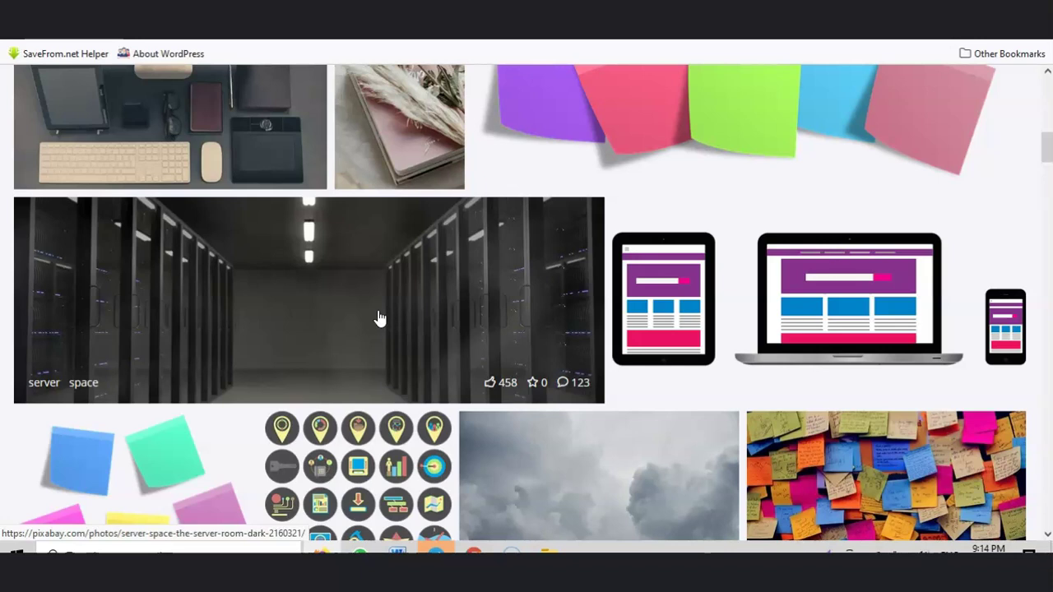
pyautogui.click(361, 301)
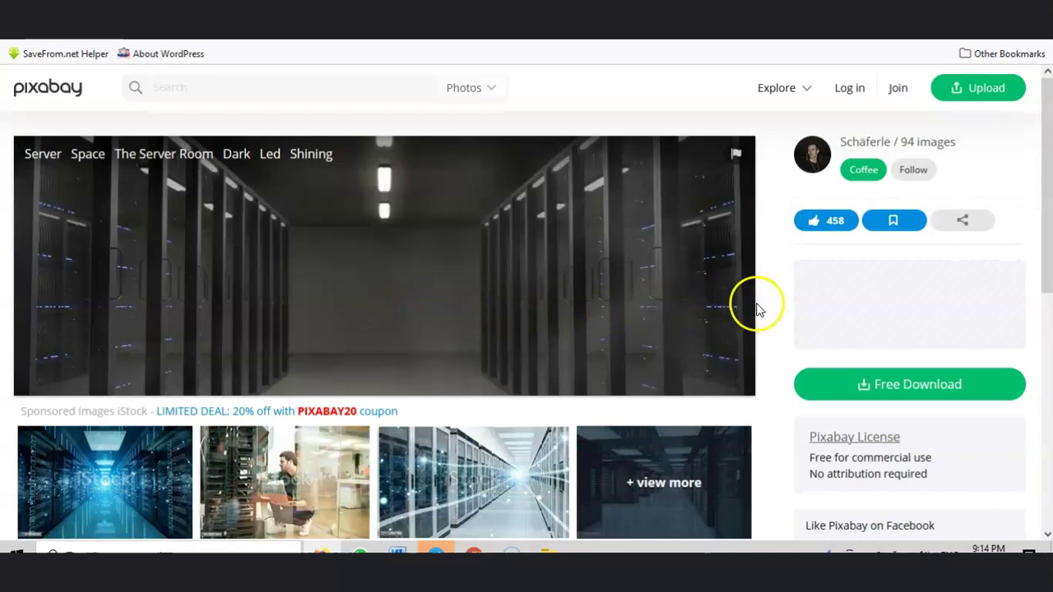
# Step: Download the server-room photo at 1920×672 after passing the reCAPTCHA, then return to Elementor
pyautogui.click(902, 377)
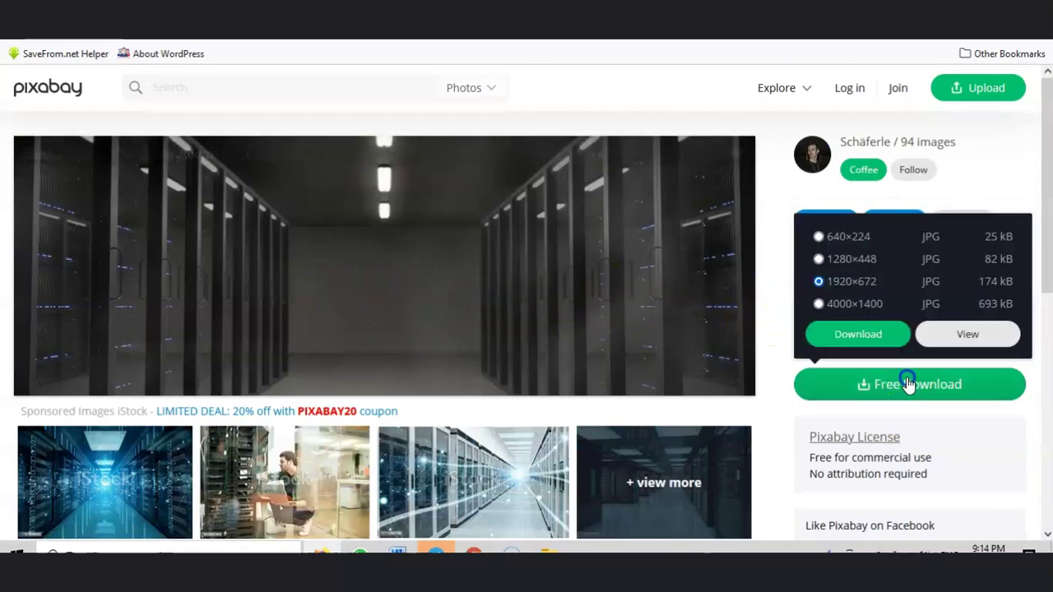
pyautogui.click(856, 338)
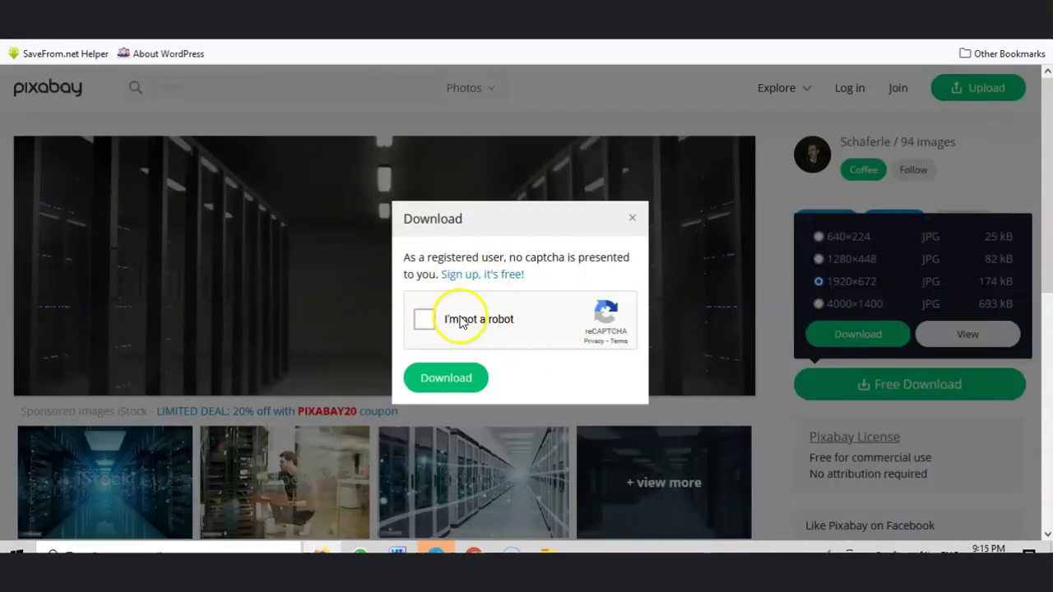
pyautogui.click(425, 320)
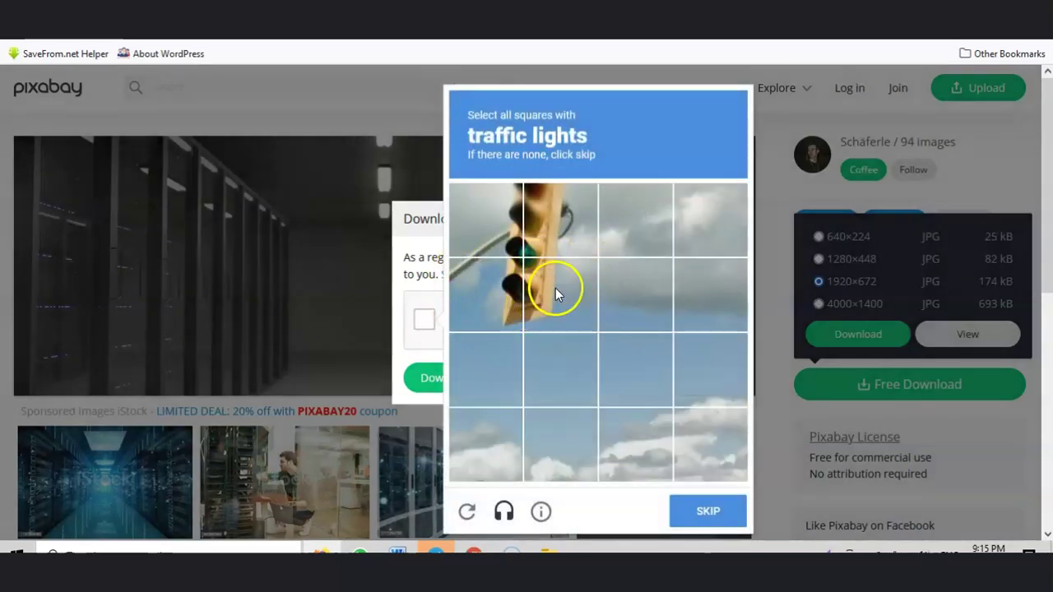
pyautogui.click(554, 284)
pyautogui.click(496, 282)
pyautogui.click(487, 216)
pyautogui.click(541, 216)
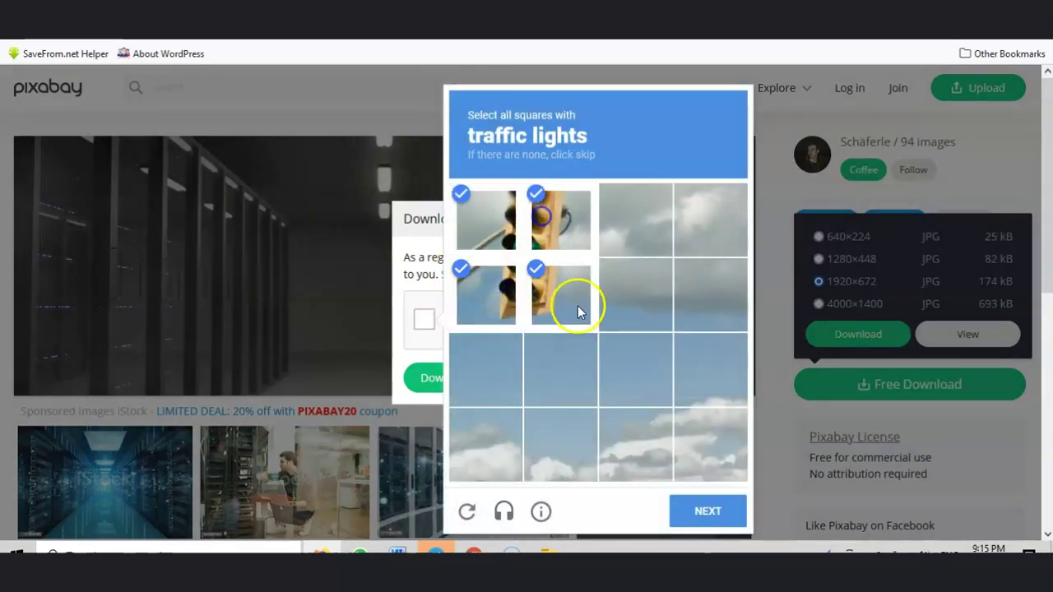
pyautogui.click(705, 508)
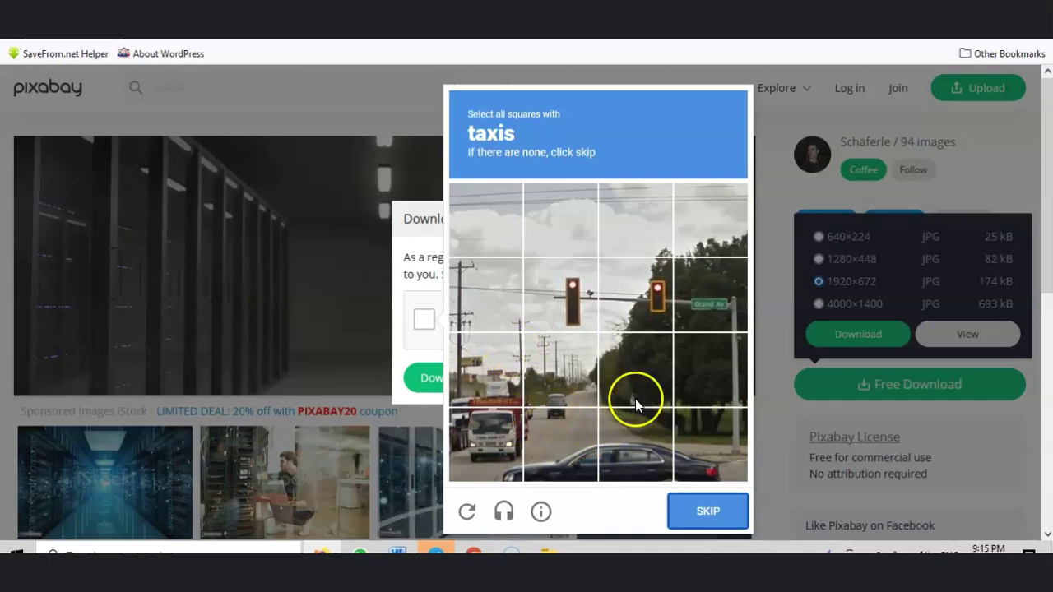
pyautogui.click(705, 507)
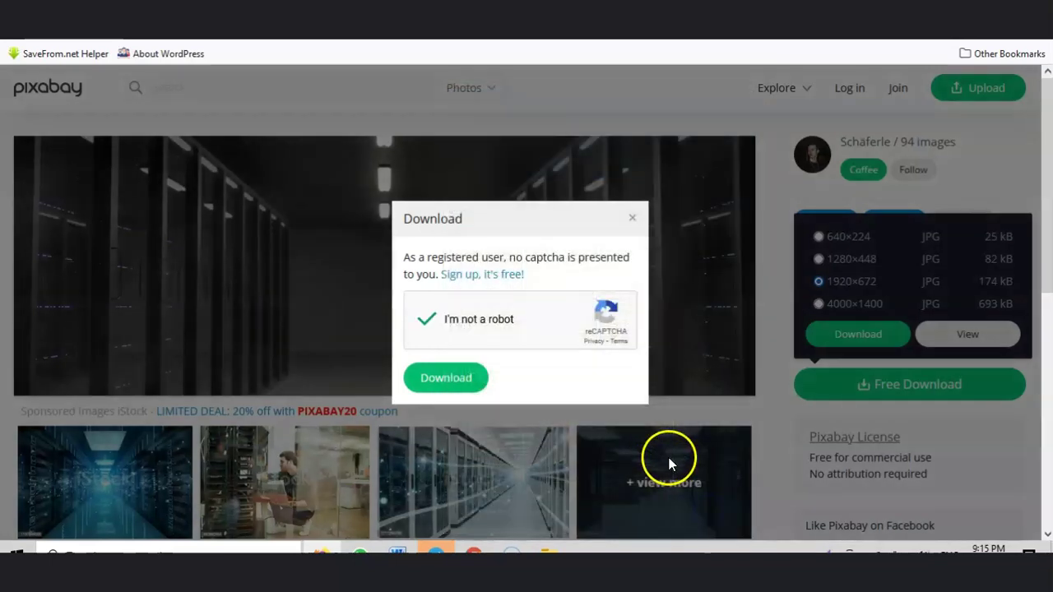
pyautogui.click(455, 381)
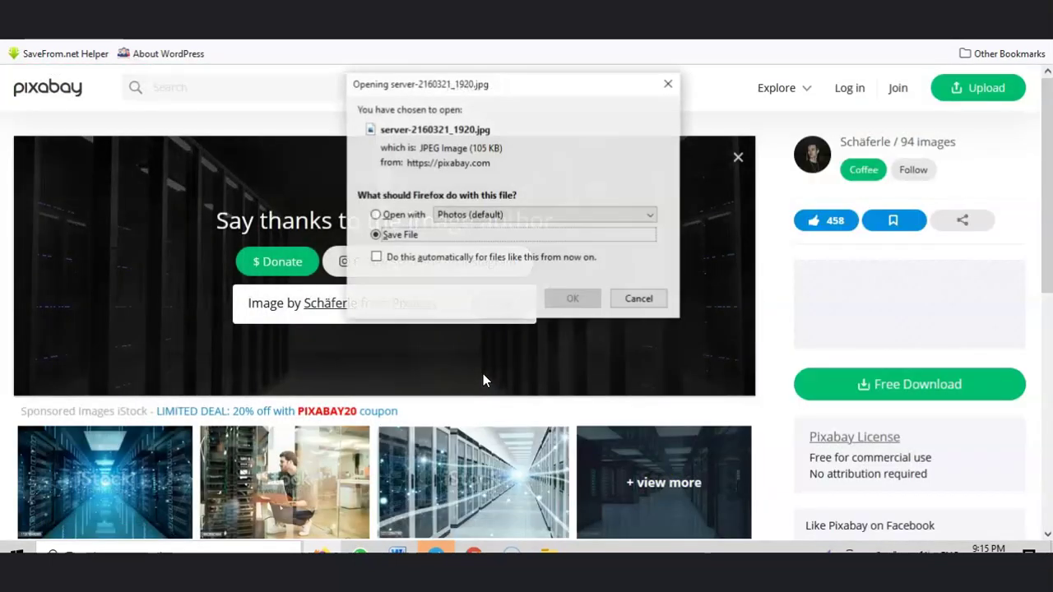
pyautogui.click(566, 302)
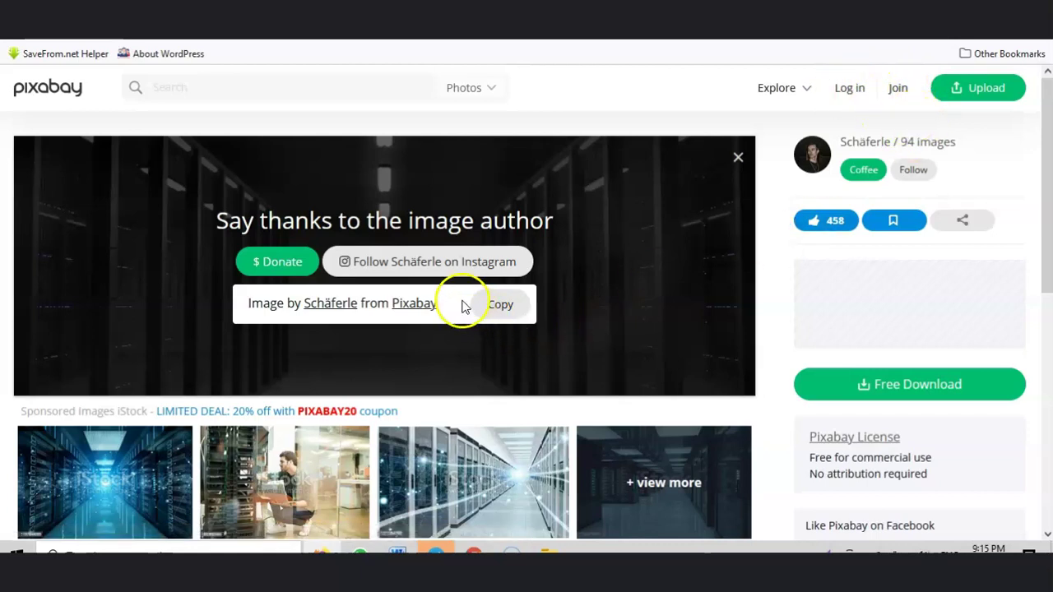
pyautogui.click(500, 36)
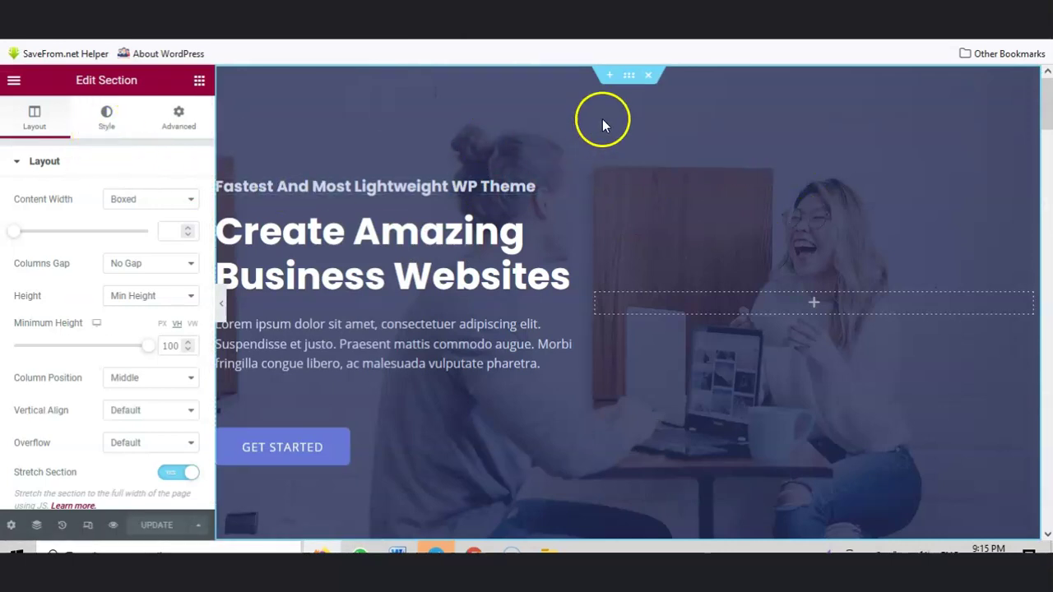
# Step: Upload the server-room photo as the hero section's background image and save the page
pyautogui.click(105, 120)
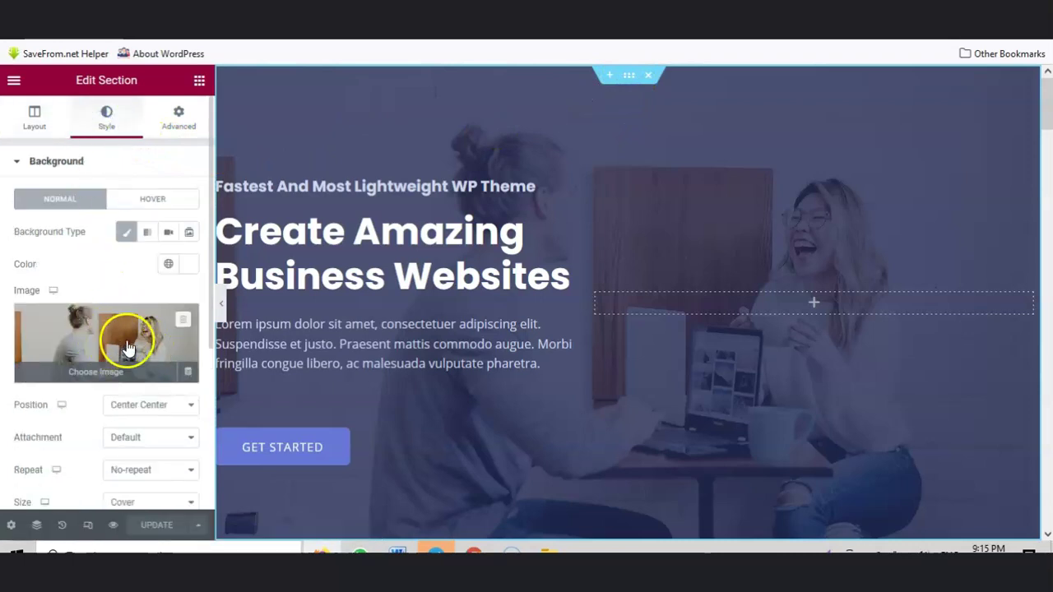
pyautogui.moveTo(134, 357)
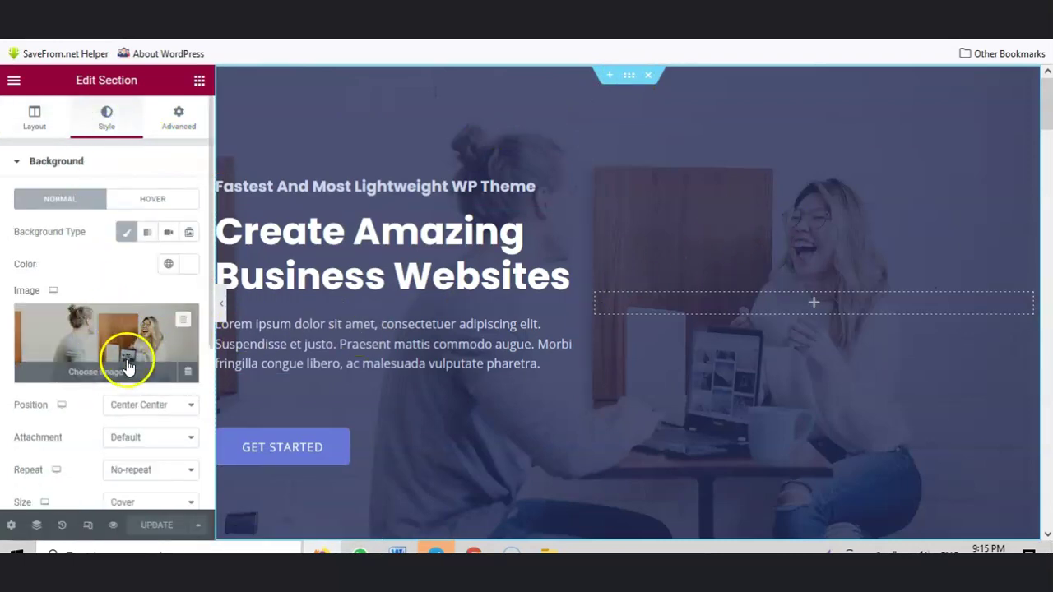
pyautogui.click(118, 368)
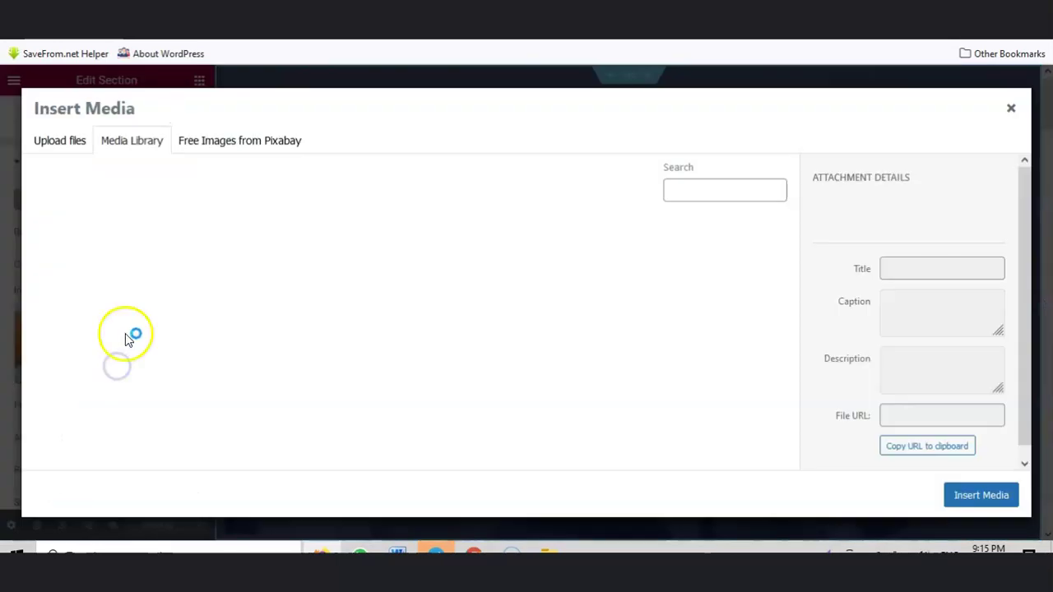
pyautogui.click(59, 141)
pyautogui.click(510, 327)
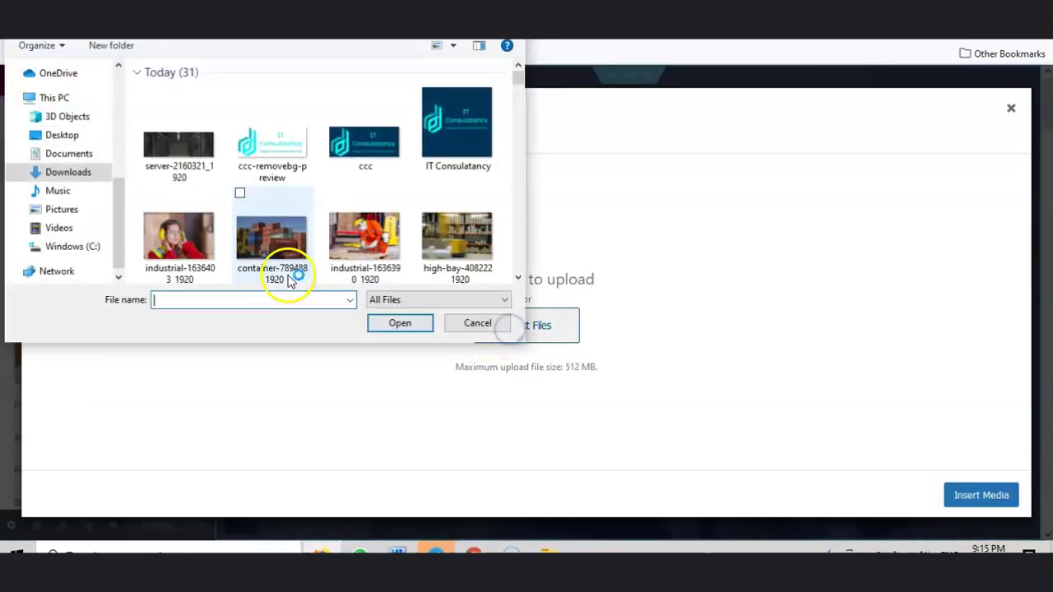
pyautogui.click(183, 145)
pyautogui.click(395, 327)
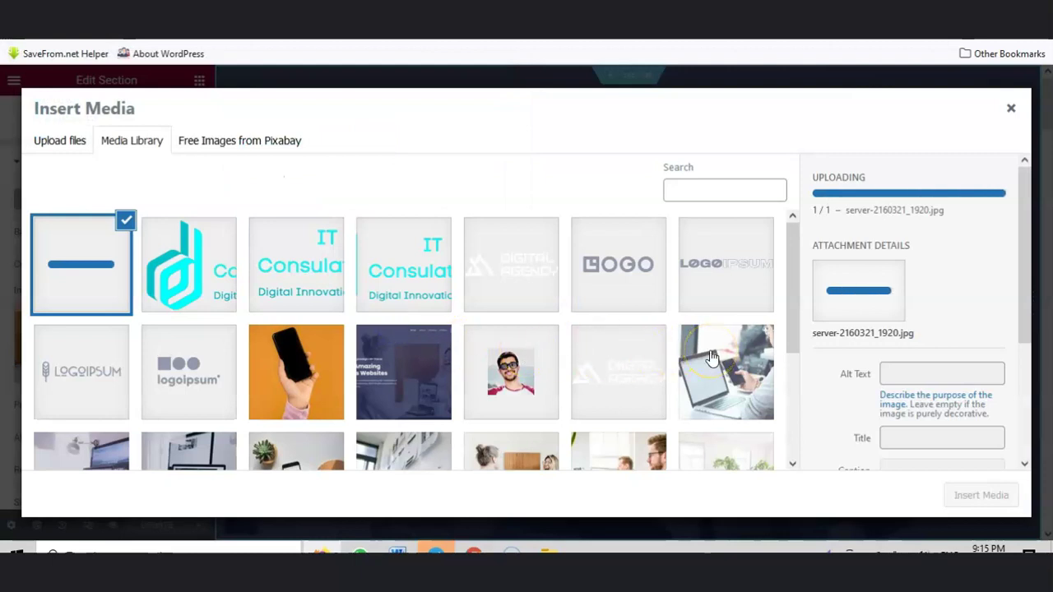
pyautogui.click(974, 493)
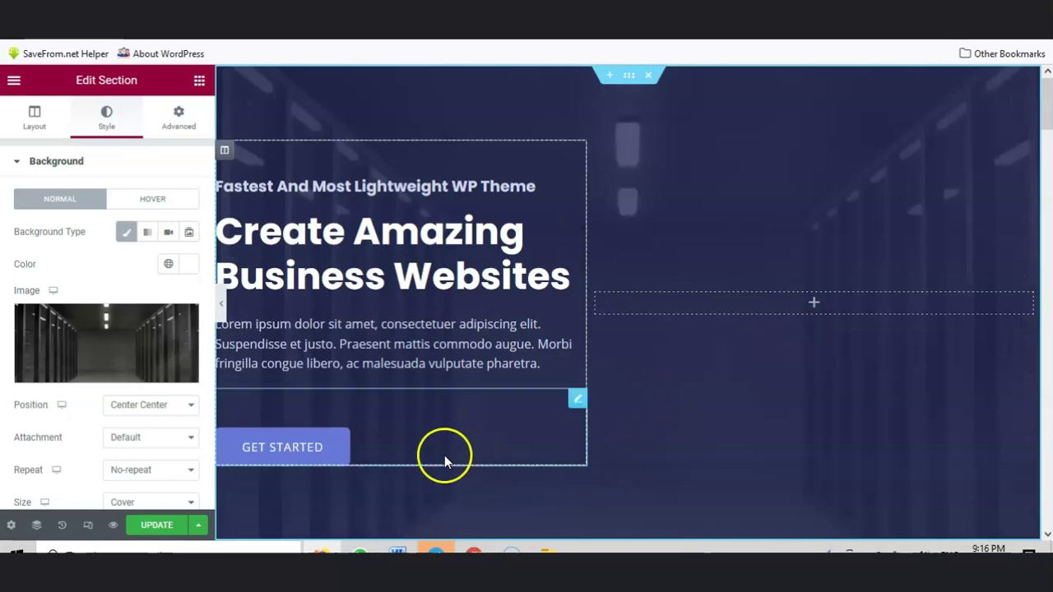
pyautogui.click(169, 525)
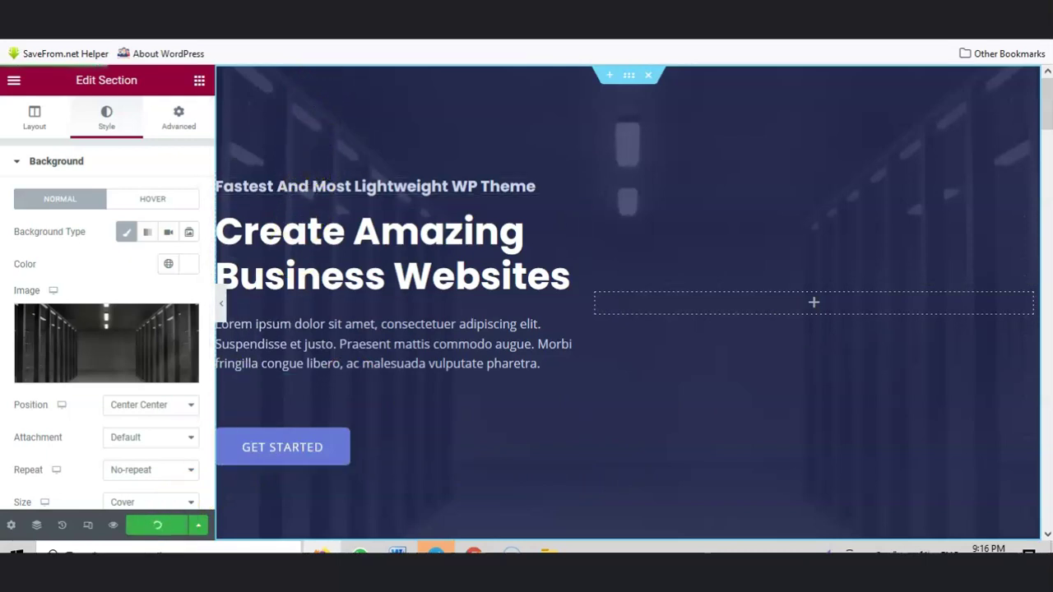
# Step: View the live home page with the new hero background
pyautogui.click(169, 12)
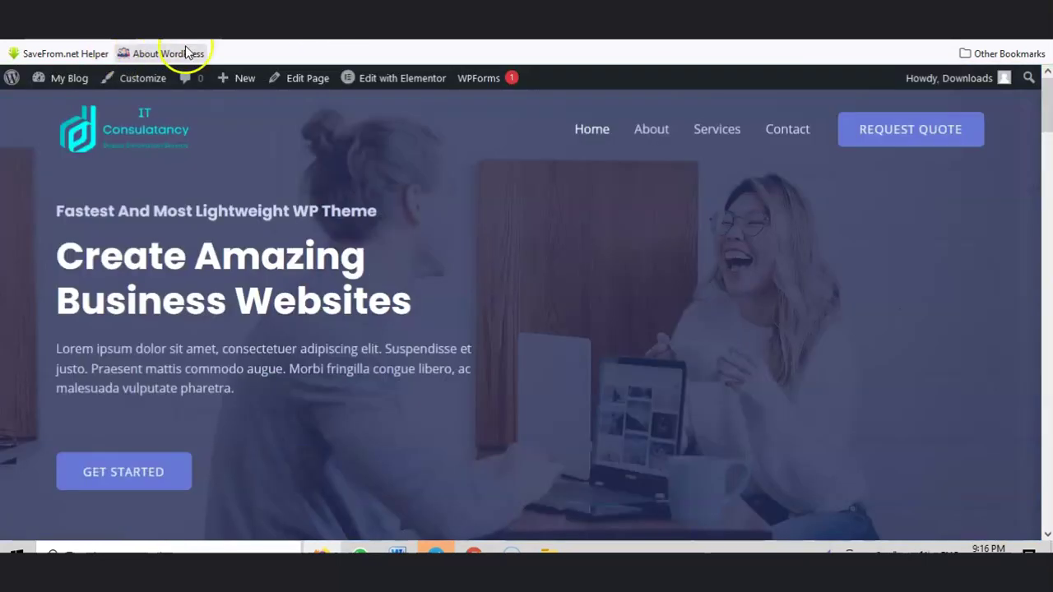
pyautogui.click(197, 32)
pyautogui.press('Escape')
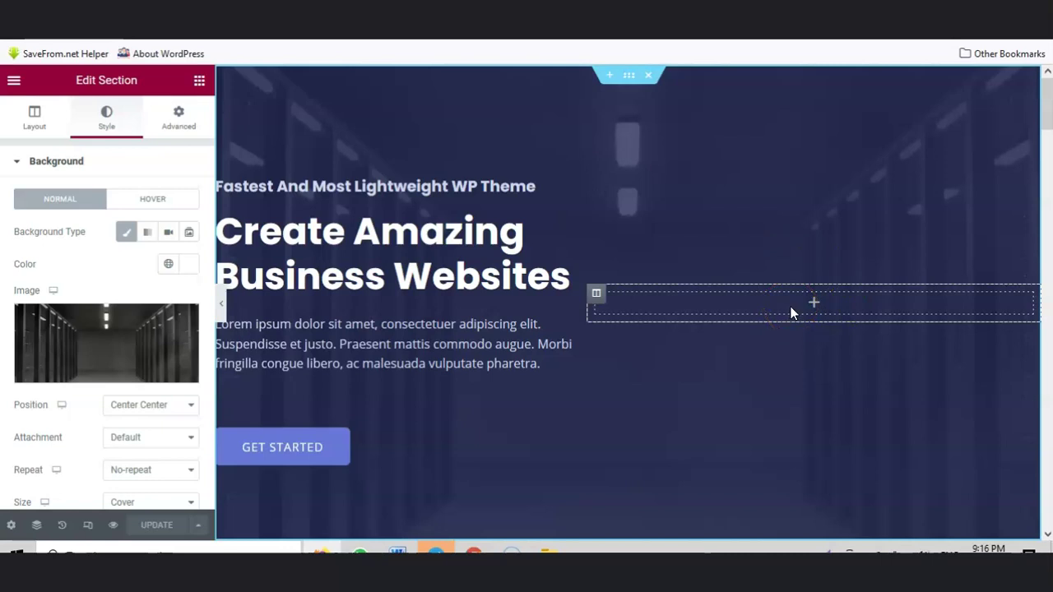
# Step: Drag an Image widget into the hero section's empty right column
pyautogui.click(813, 303)
pyautogui.moveTo(53, 305); pyautogui.dragTo(771, 322)
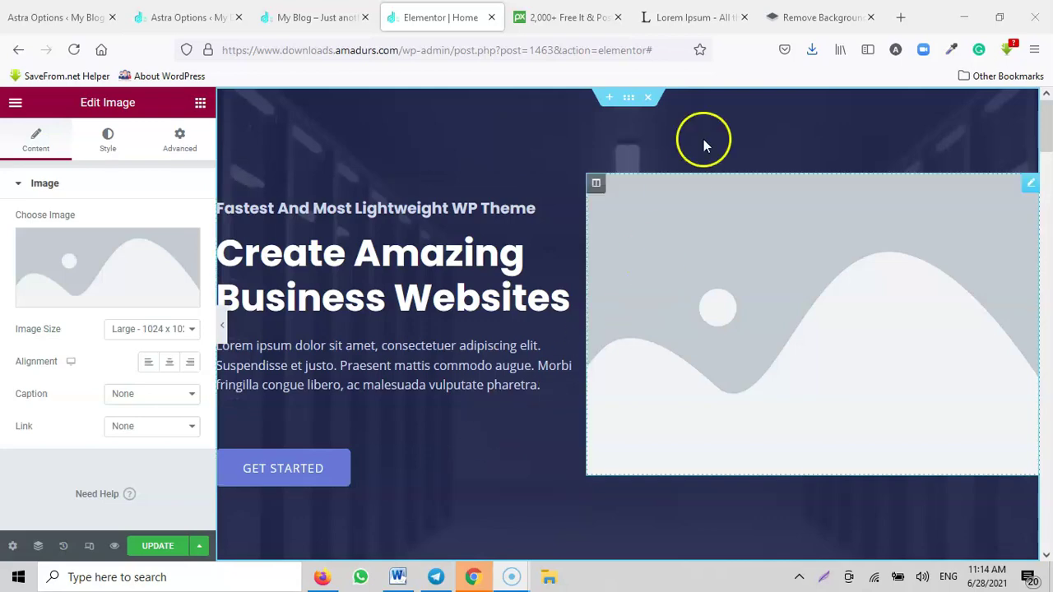
# Step: Browse the Pixabay results to the computer accessories desk photo
pyautogui.click(568, 15)
pyautogui.scroll(-5, 489, 362)
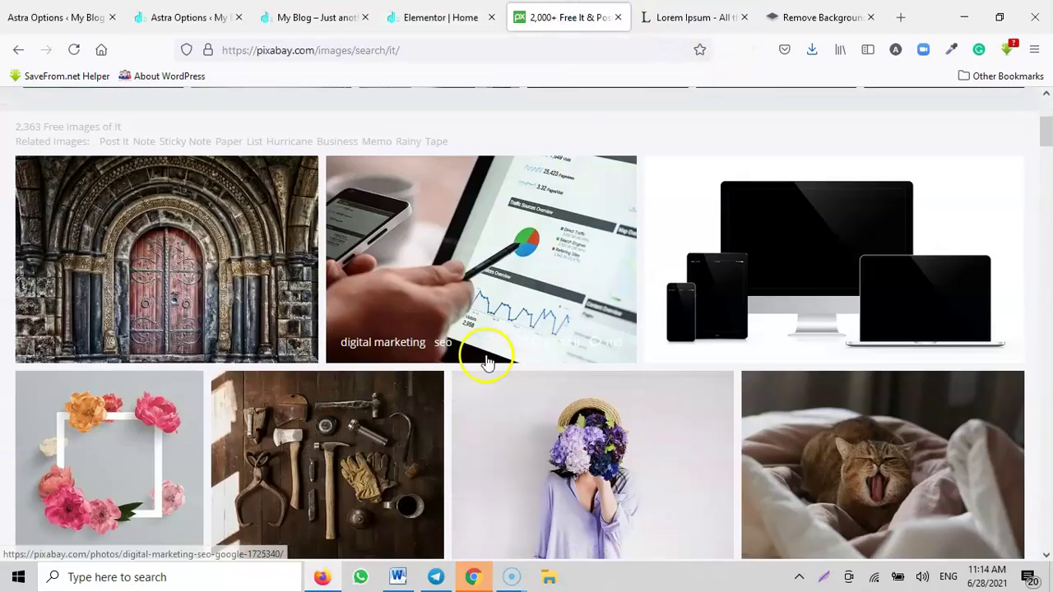
pyautogui.scroll(-4, 487, 377)
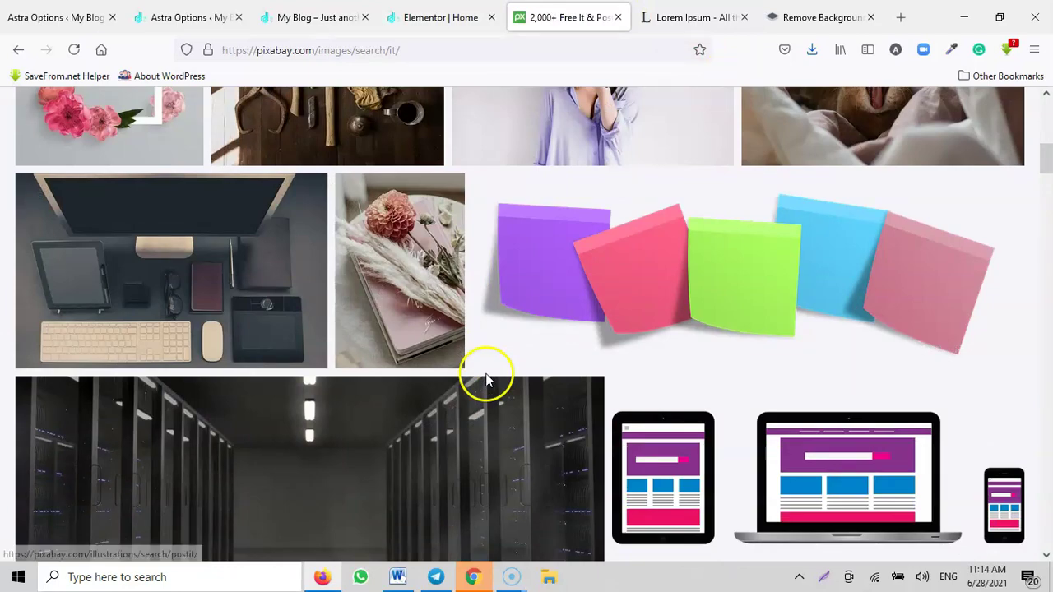
pyautogui.scroll(-1, 487, 380)
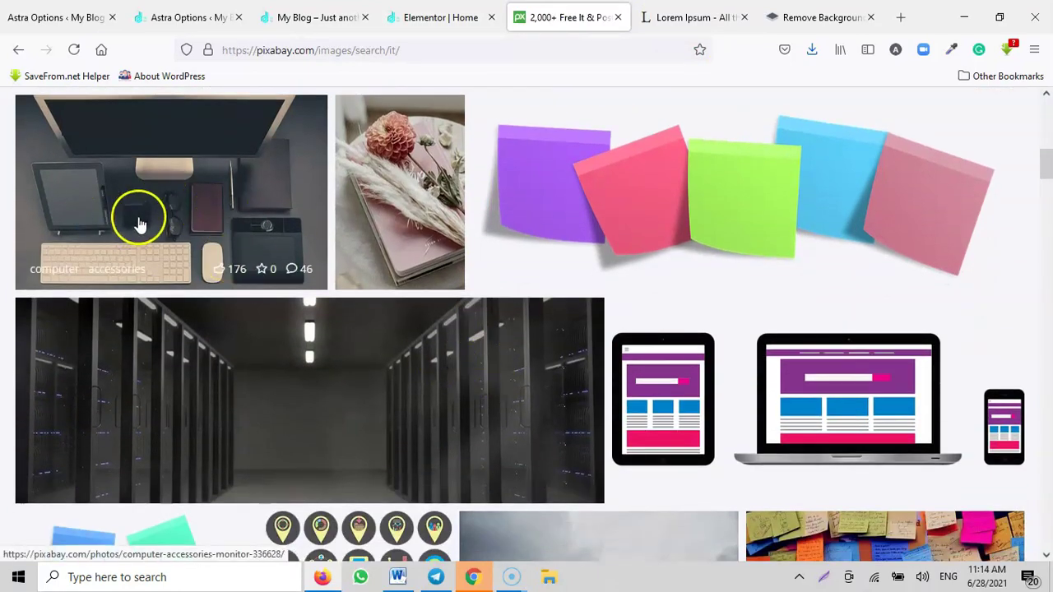
pyautogui.scroll(-10, 143, 223)
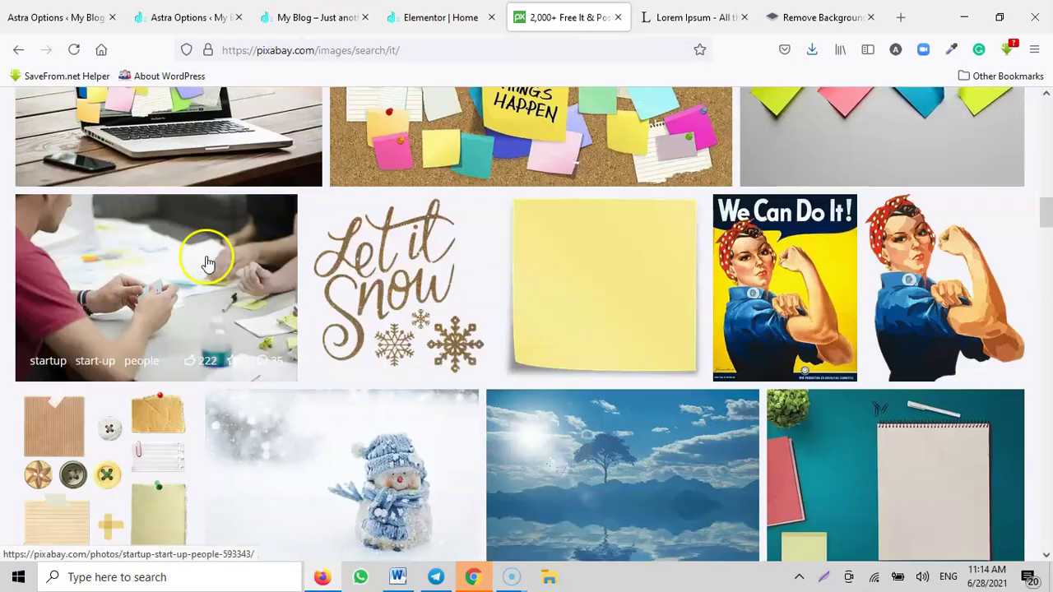
pyautogui.scroll(-6, 208, 262)
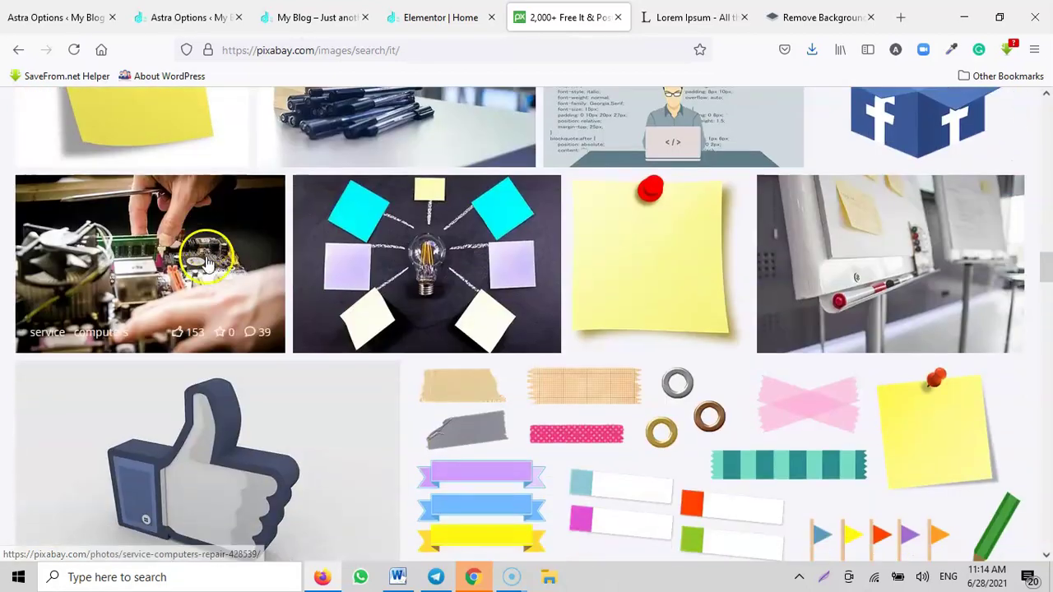
pyautogui.scroll(-6, 282, 329)
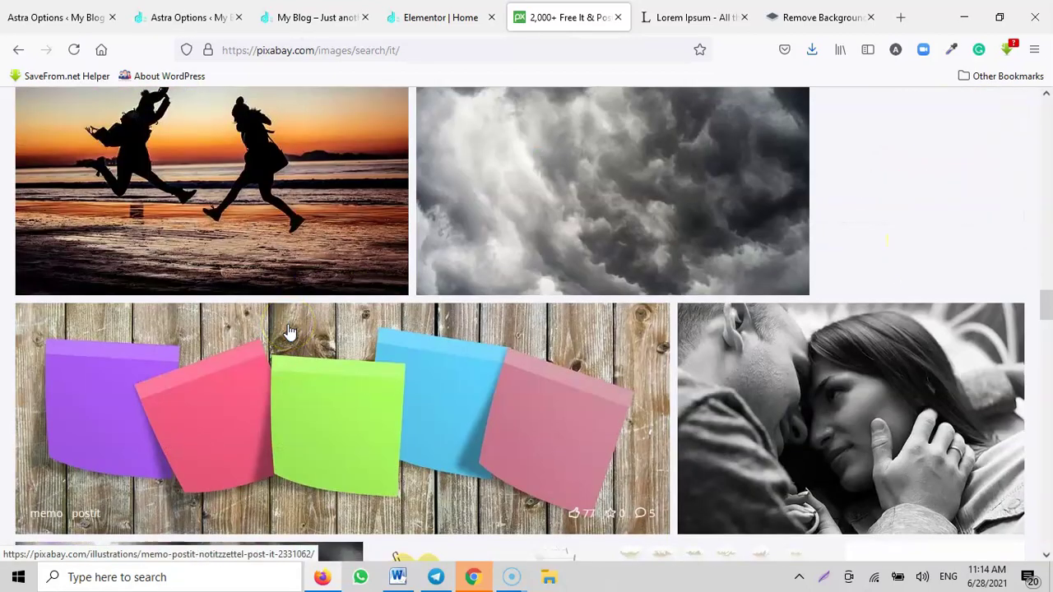
pyautogui.scroll(-4, 288, 330)
pyautogui.scroll(-3, 288, 331)
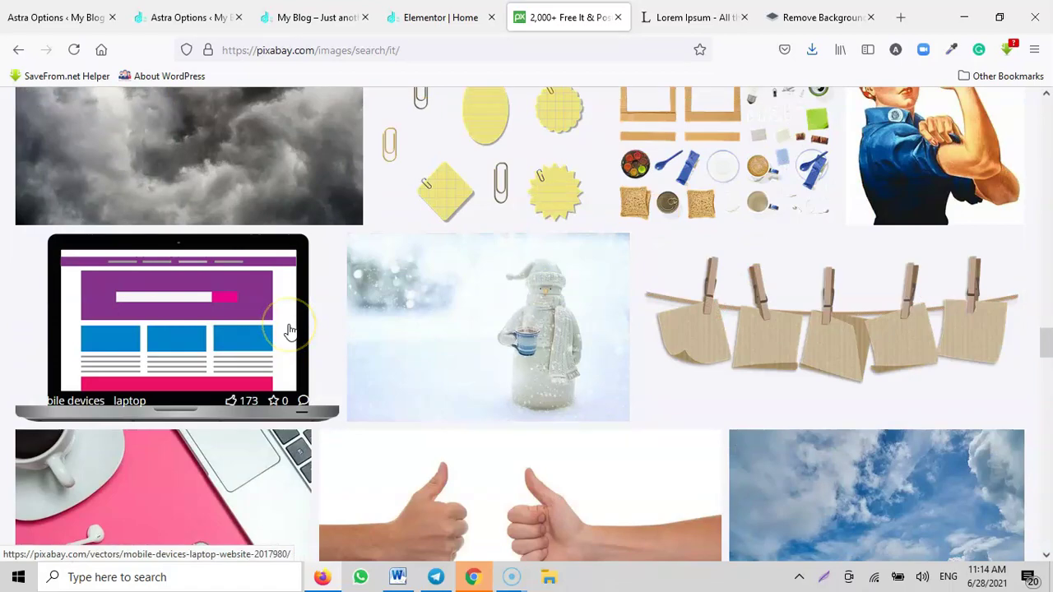
pyautogui.scroll(-3, 288, 330)
pyautogui.scroll(3, 288, 331)
pyautogui.scroll(-3, 288, 331)
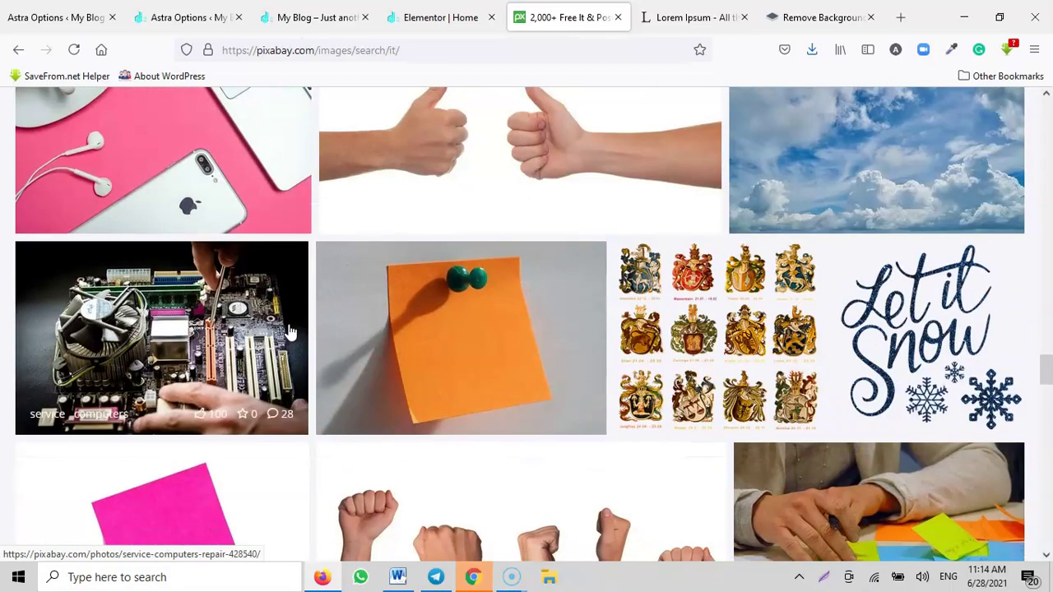
pyautogui.scroll(-10, 288, 331)
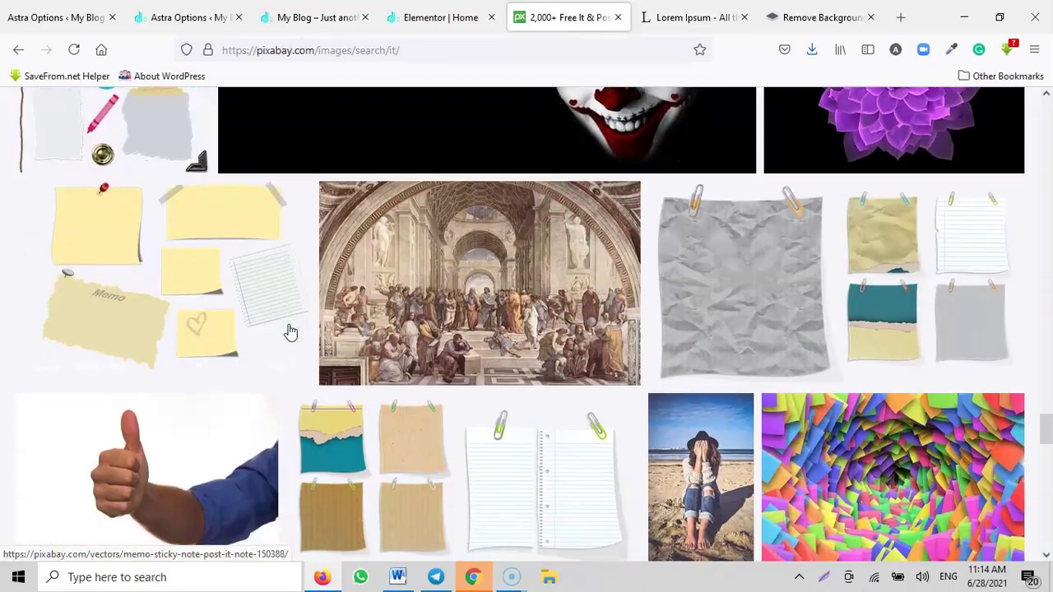
pyautogui.scroll(-5, 289, 332)
pyautogui.scroll(-2, 290, 331)
pyautogui.scroll(-3, 290, 332)
pyautogui.scroll(4, 475, 352)
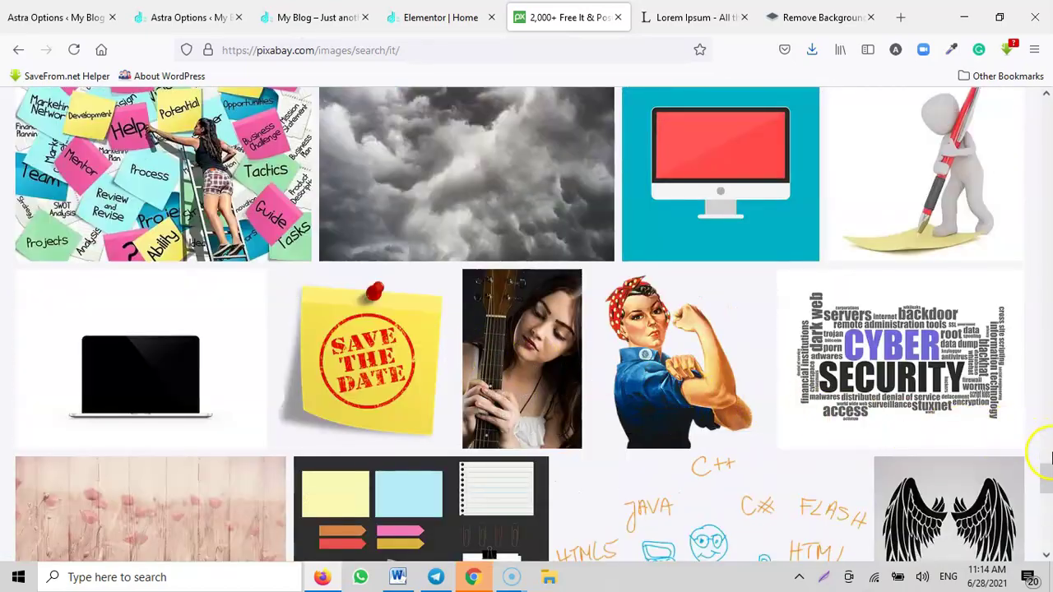
pyautogui.moveTo(1047, 497); pyautogui.dragTo(1046, 98)
pyautogui.scroll(-10, 529, 287)
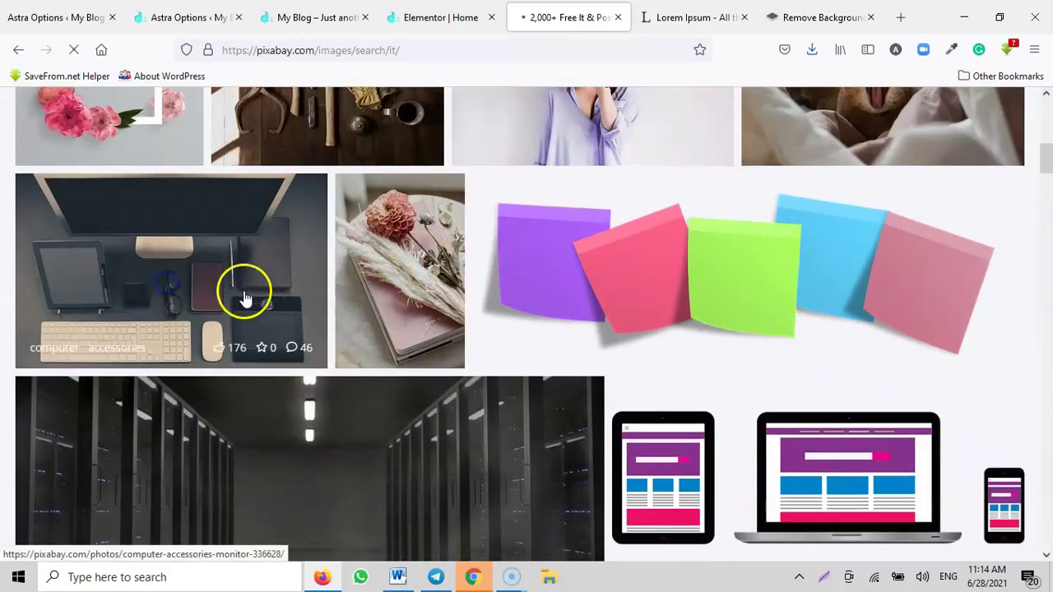
pyautogui.scroll(-2, 564, 353)
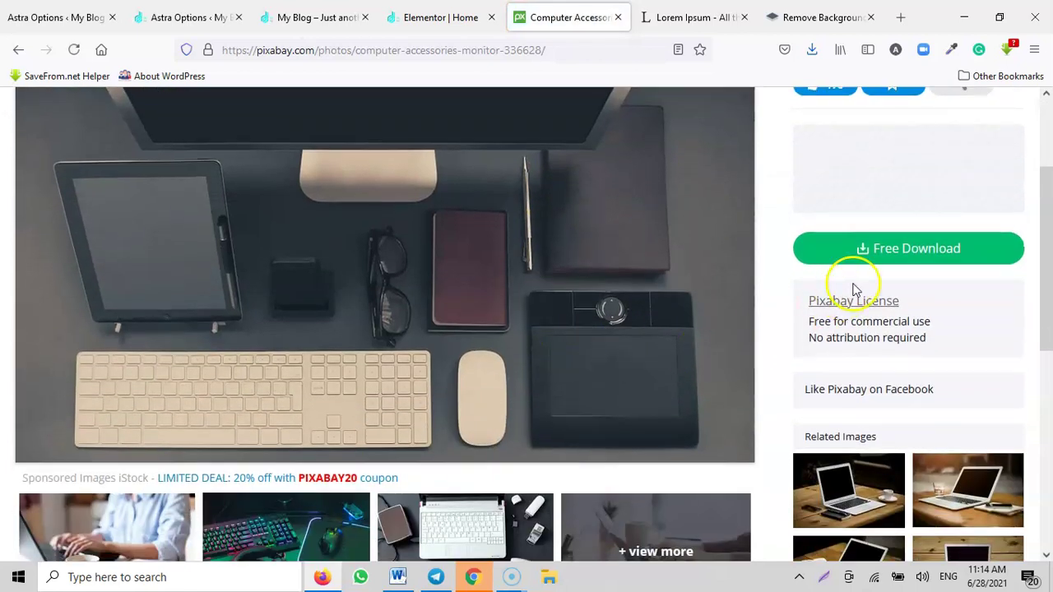
# Step: Download the desk photo at 1280×800, solving the traffic-light captcha, then return to Elementor
pyautogui.click(909, 246)
pyautogui.click(859, 369)
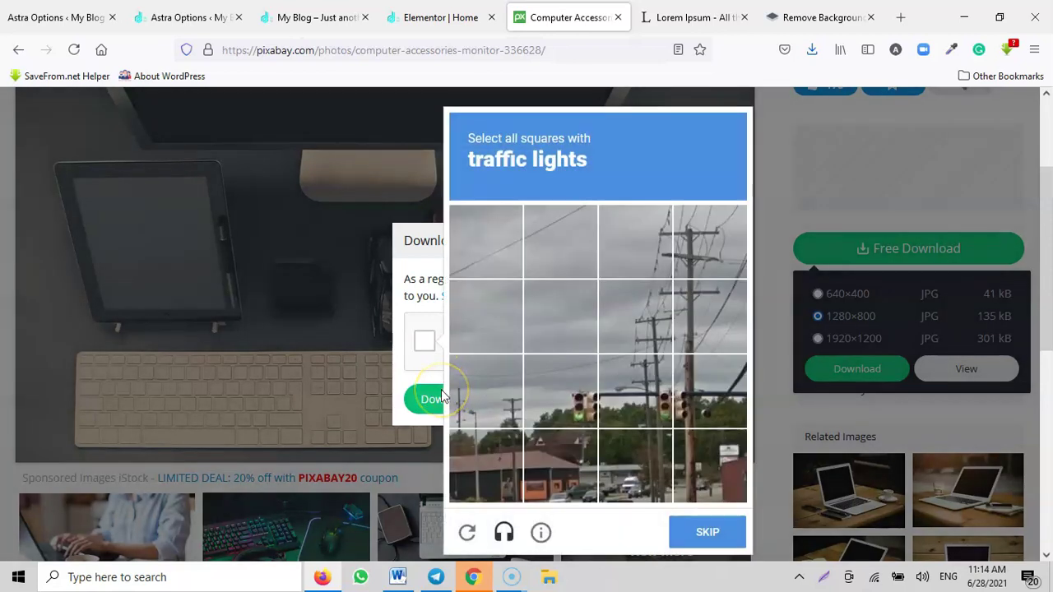
pyautogui.click(564, 401)
pyautogui.click(618, 403)
pyautogui.click(687, 399)
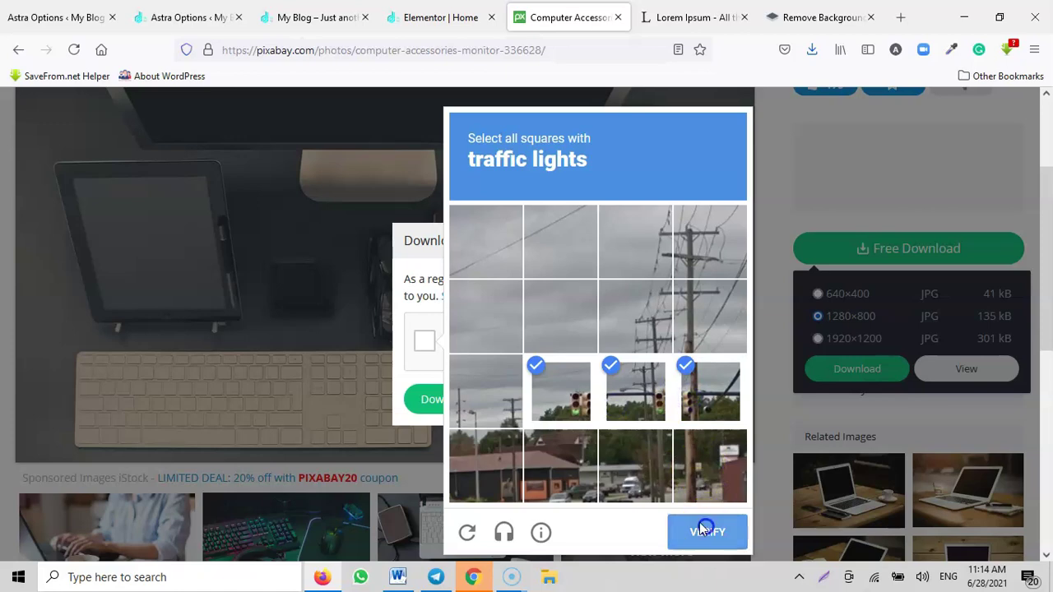
pyautogui.click(705, 531)
pyautogui.click(444, 397)
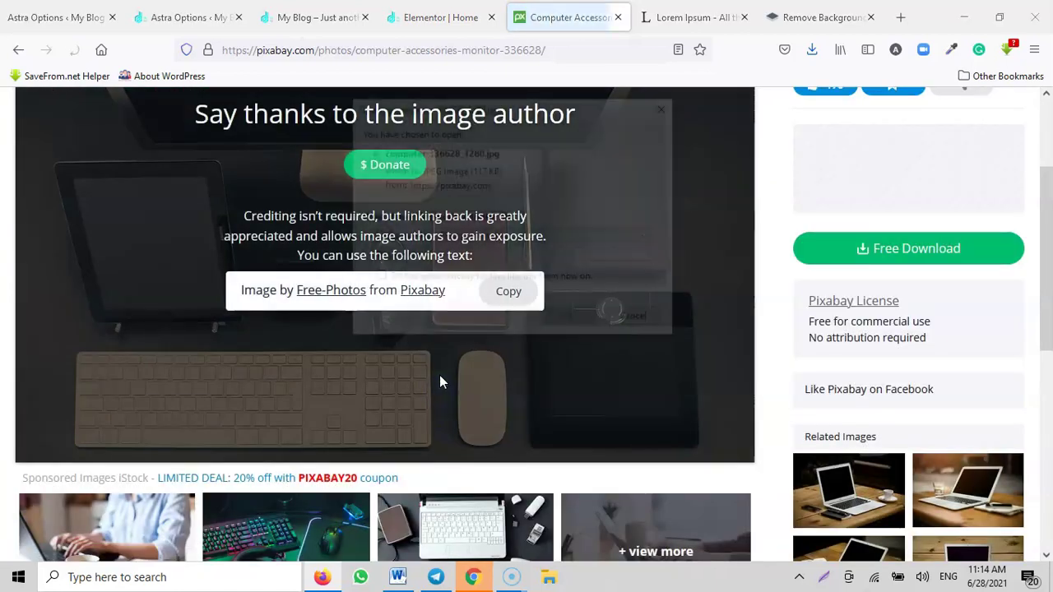
pyautogui.click(572, 323)
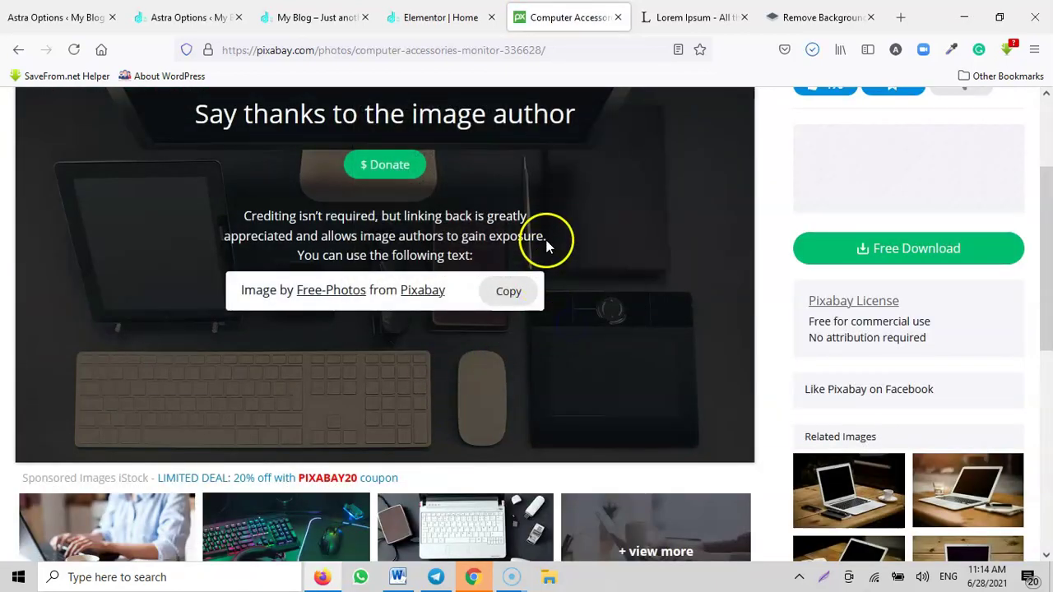
pyautogui.click(425, 17)
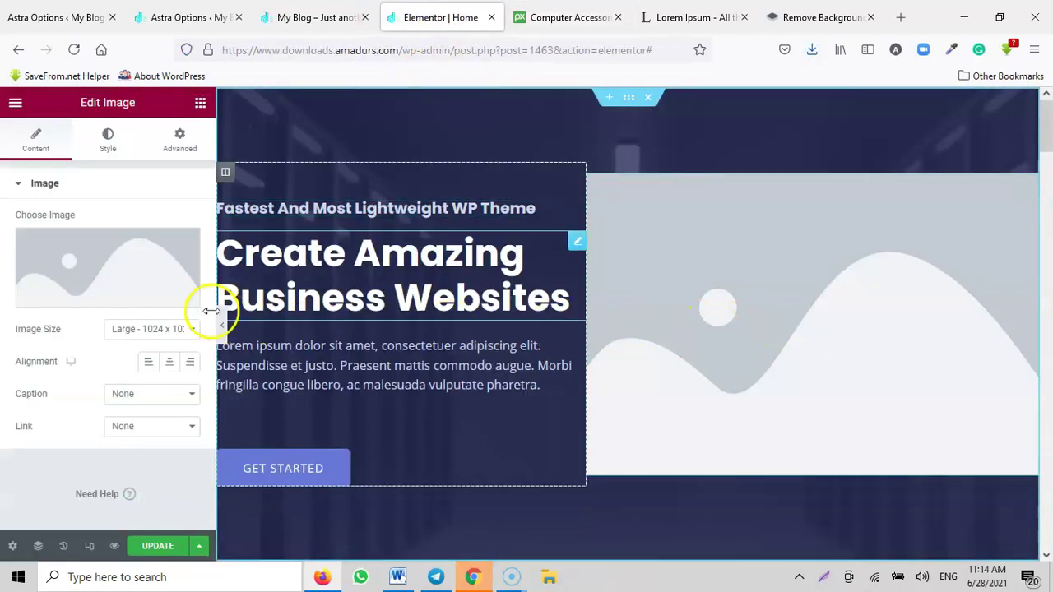
# Step: Upload computer-336628_1280.jpg and insert it into the hero's image widget
pyautogui.click(78, 267)
pyautogui.click(57, 163)
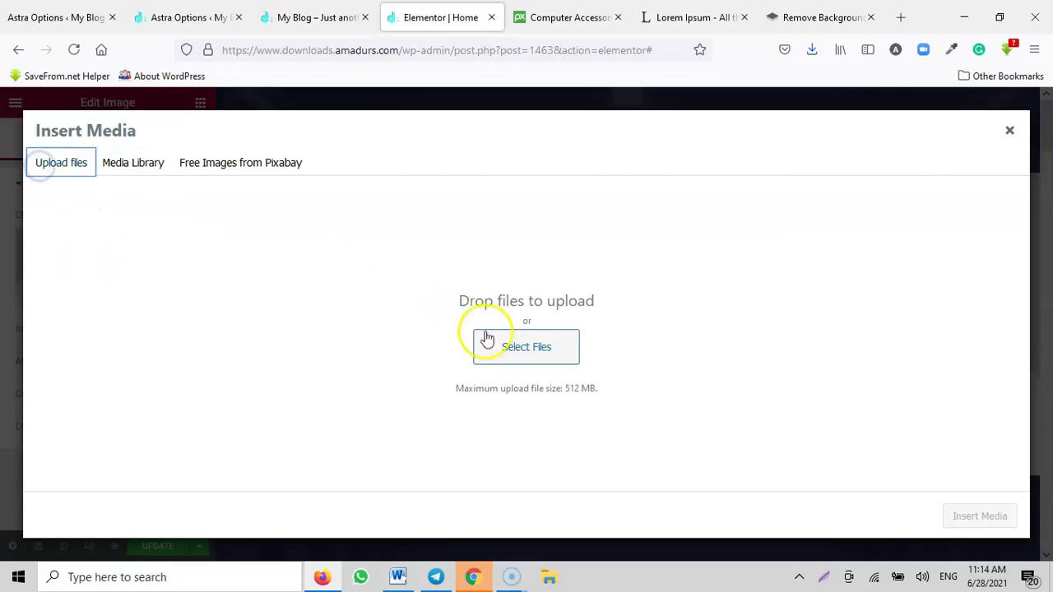
pyautogui.click(539, 352)
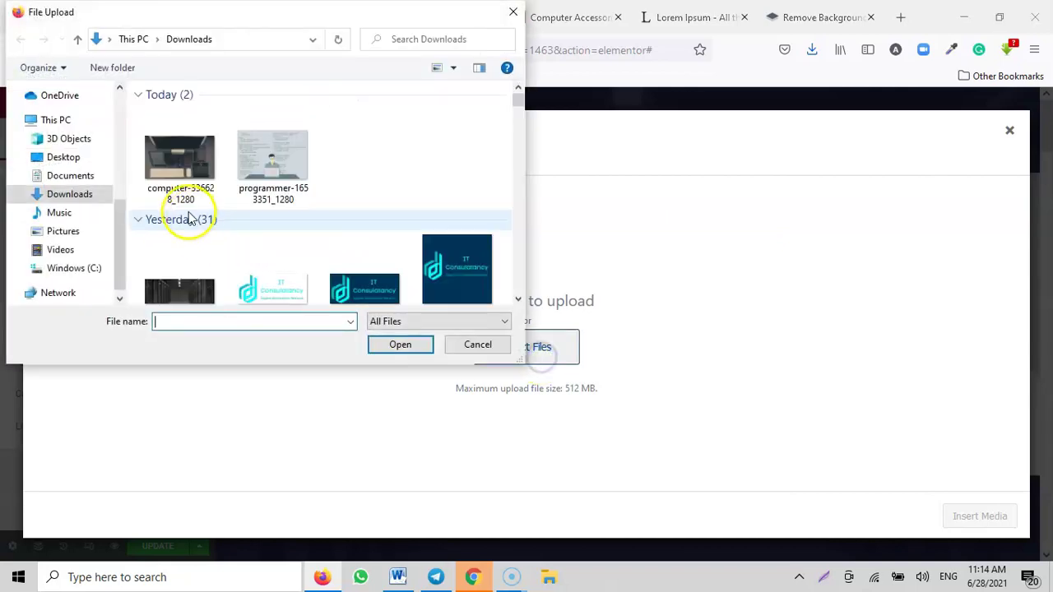
pyautogui.click(179, 156)
pyautogui.click(388, 344)
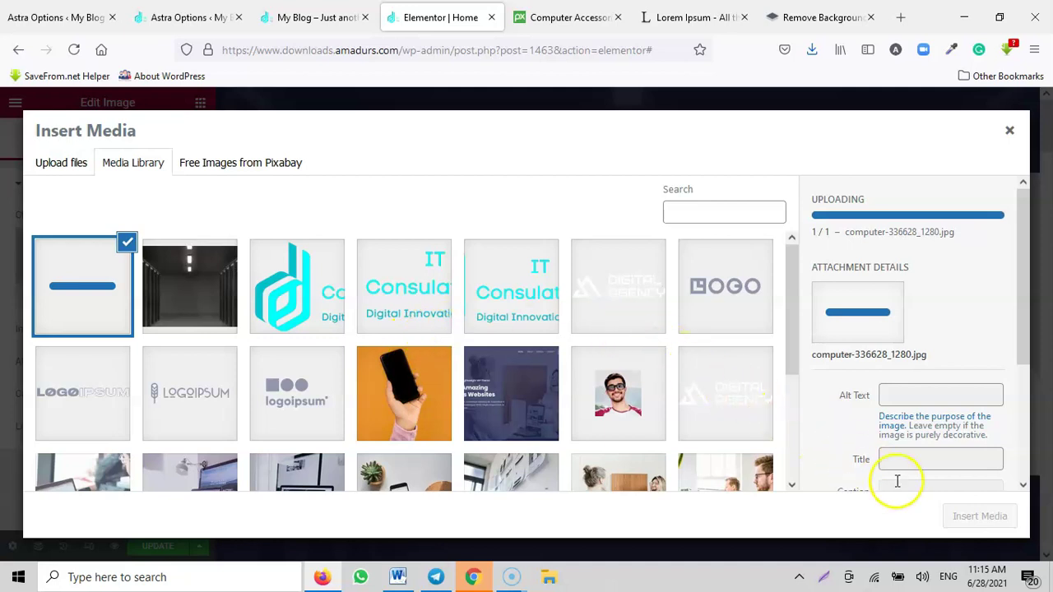
pyautogui.click(961, 518)
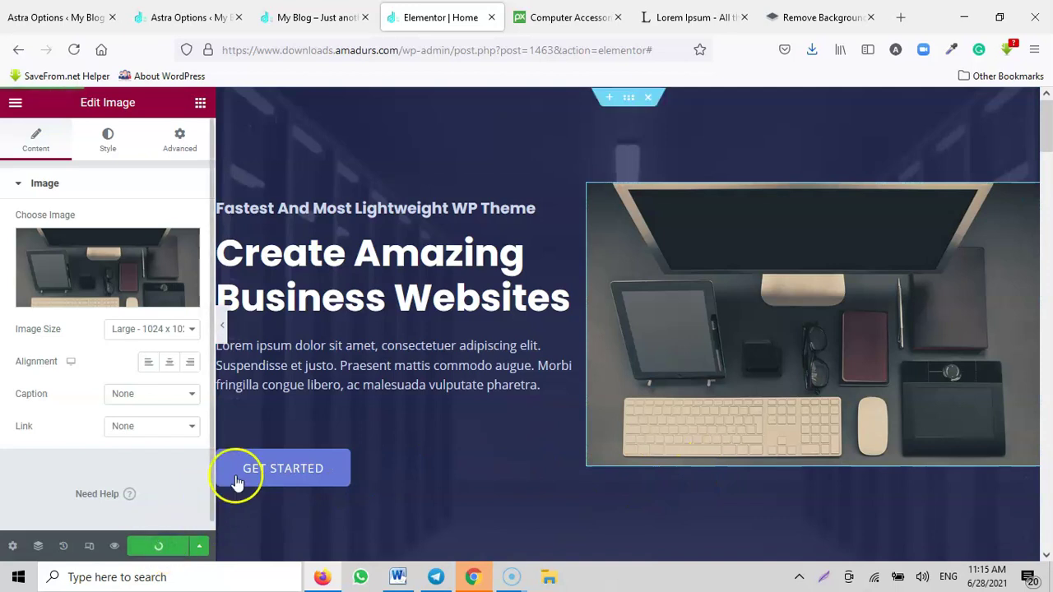
# Step: Reload the live home page to check the desk photo, then go to remove.bg
pyautogui.click(296, 23)
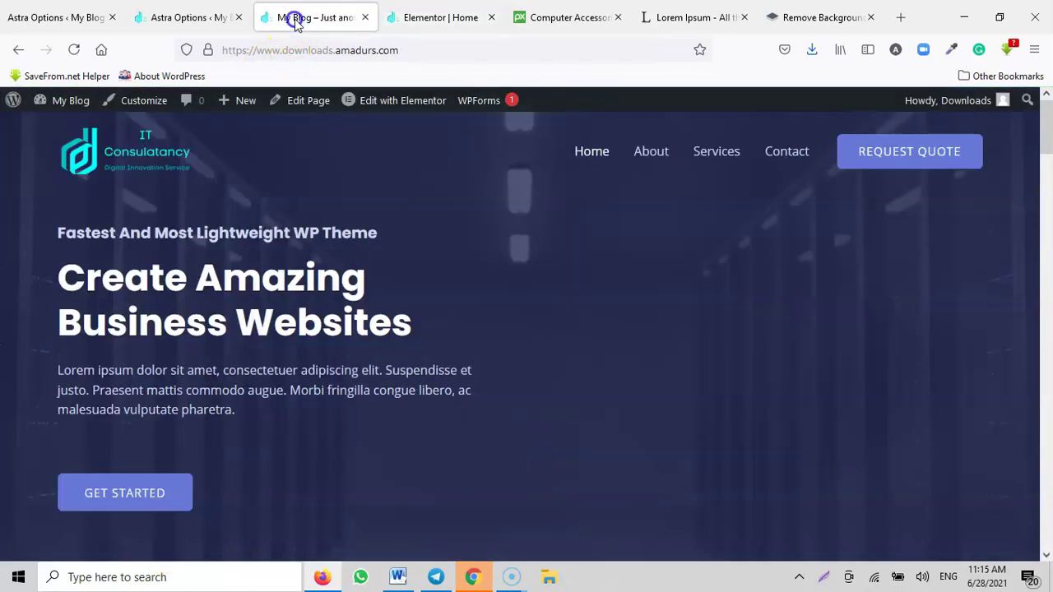
pyautogui.click(73, 52)
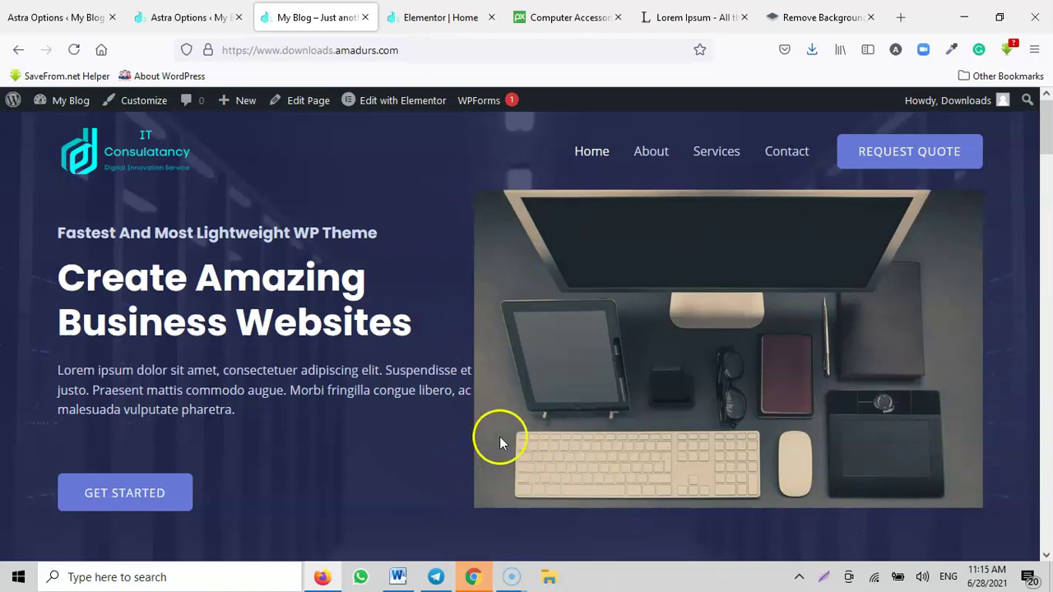
pyautogui.click(818, 17)
# Step: Remove the background from computer-336628_1280 on remove.bg and save the PNG cut-out
pyautogui.click(701, 439)
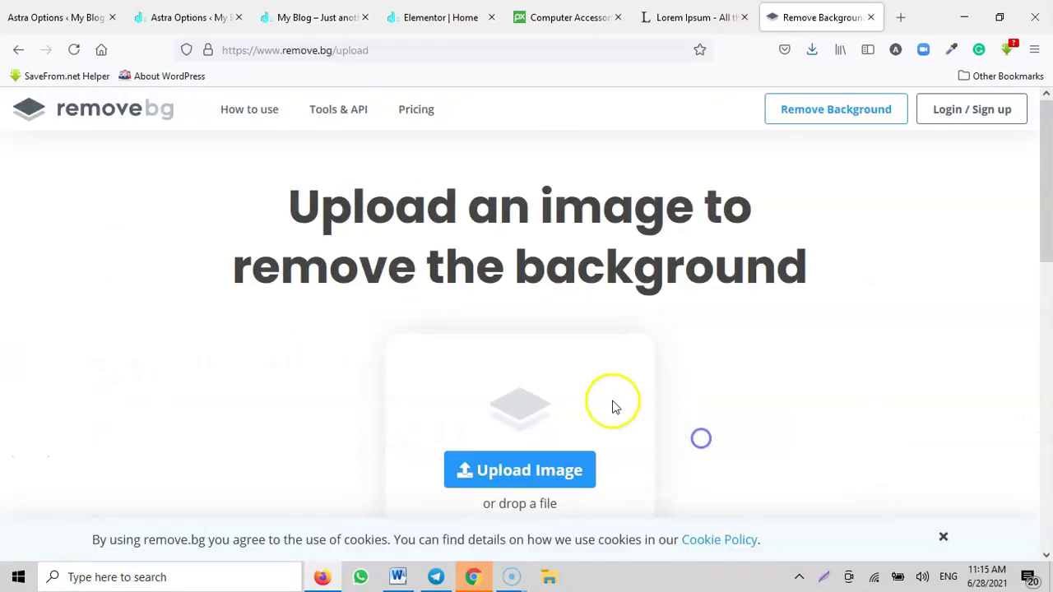
pyautogui.click(181, 156)
pyautogui.click(387, 342)
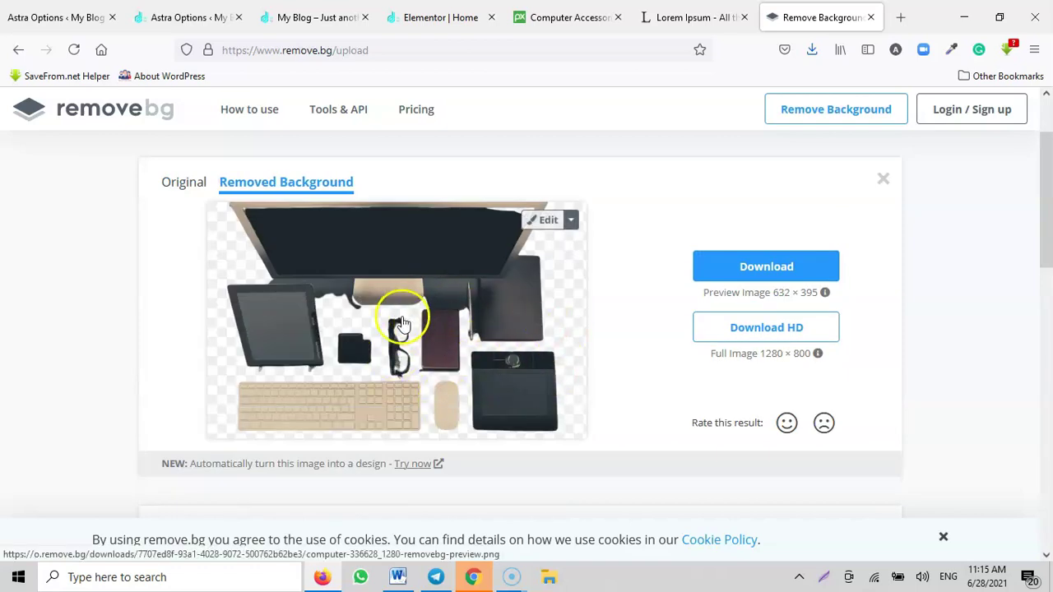
pyautogui.click(813, 265)
pyautogui.click(407, 257)
pyautogui.click(568, 321)
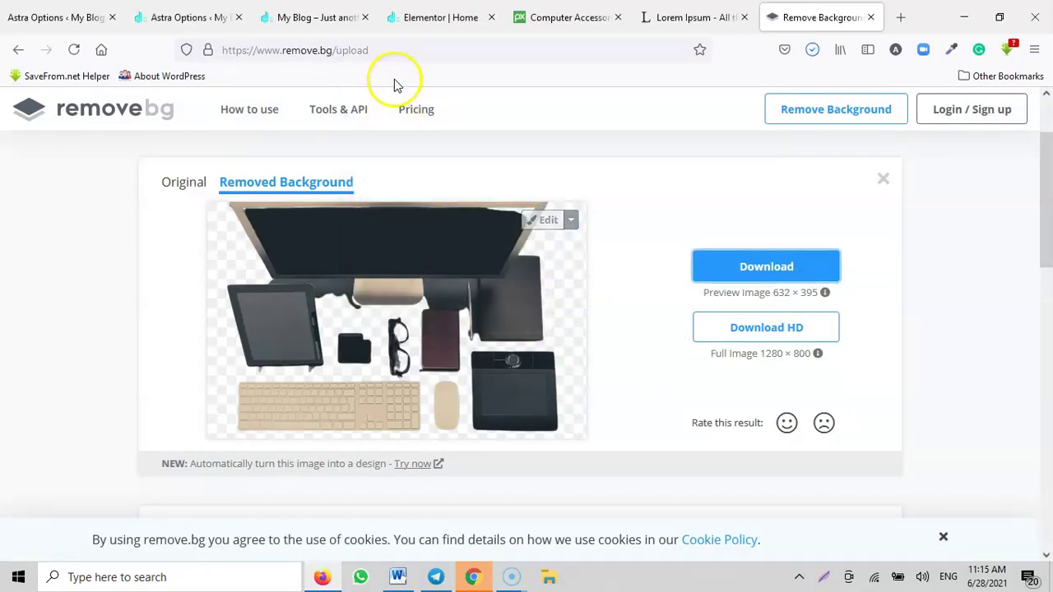
pyautogui.click(427, 16)
# Step: Swap the hero image for the background-free desk PNG, update the page, and view the live site
pyautogui.click(99, 278)
pyautogui.click(60, 160)
pyautogui.click(507, 346)
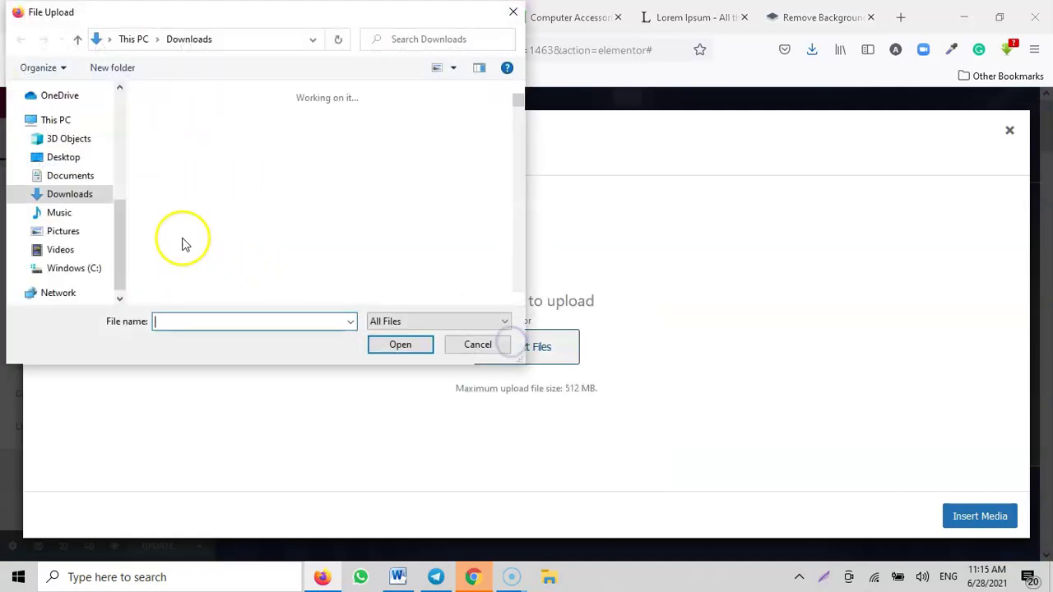
pyautogui.click(171, 177)
pyautogui.click(390, 350)
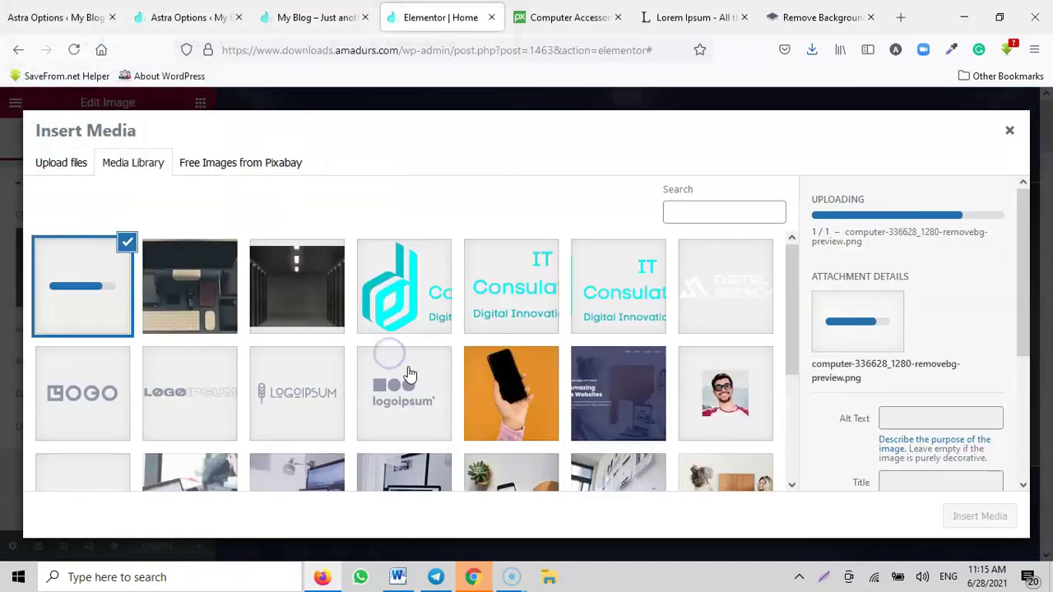
pyautogui.click(979, 516)
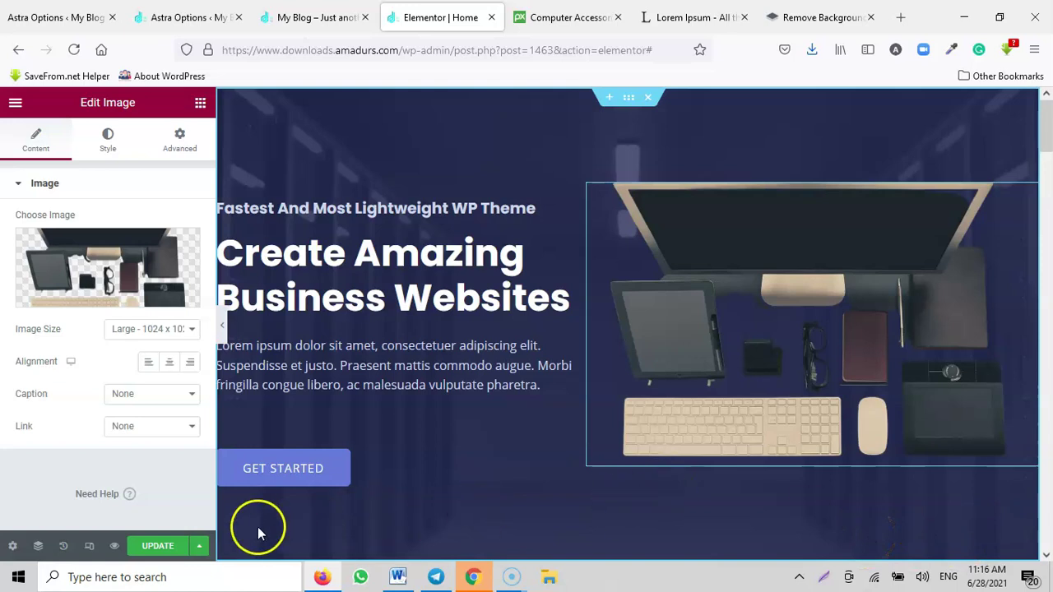
pyautogui.click(158, 546)
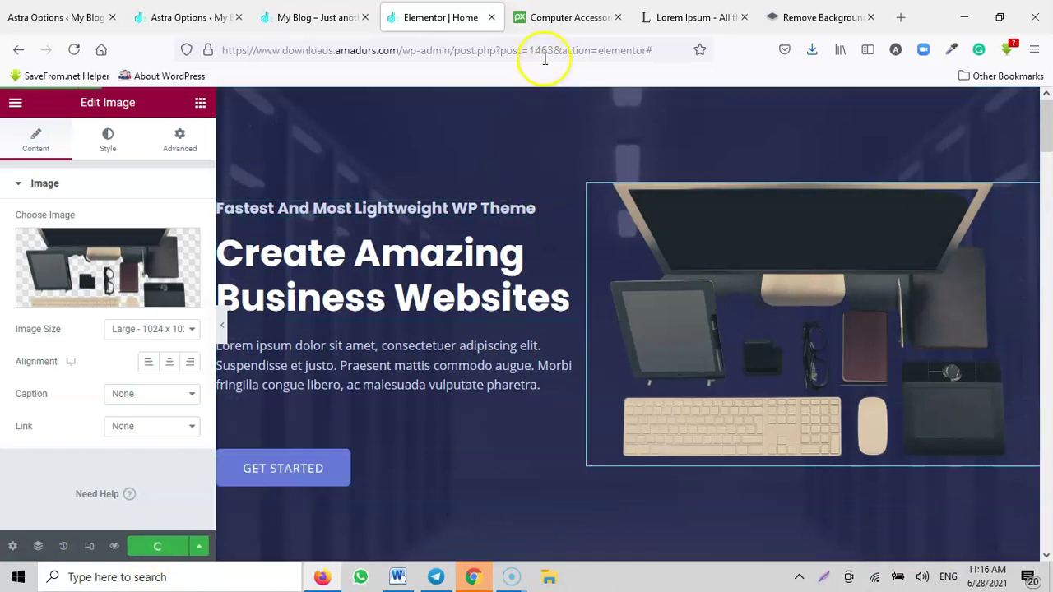
pyautogui.click(315, 16)
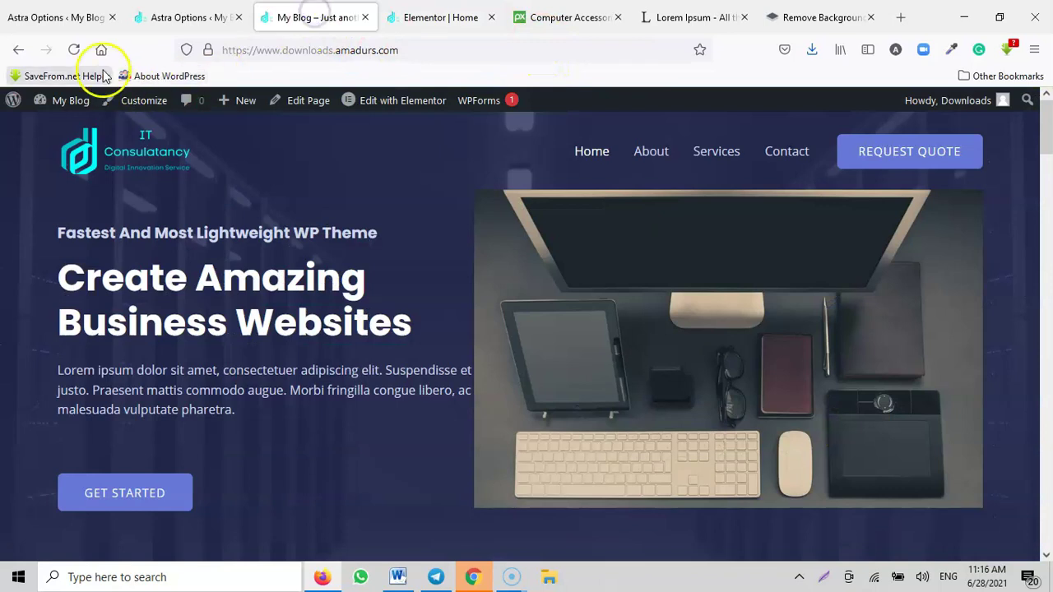
# Step: Reload the live home page to check the cut-out computer image, then select the small hero heading in Elementor
pyautogui.click(72, 50)
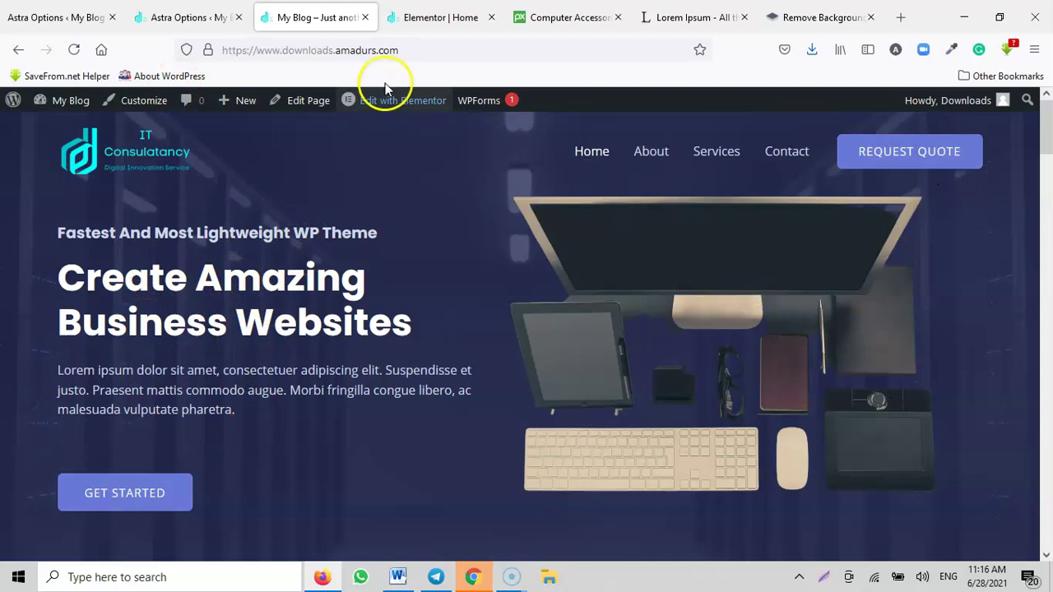
pyautogui.click(430, 20)
pyautogui.click(320, 206)
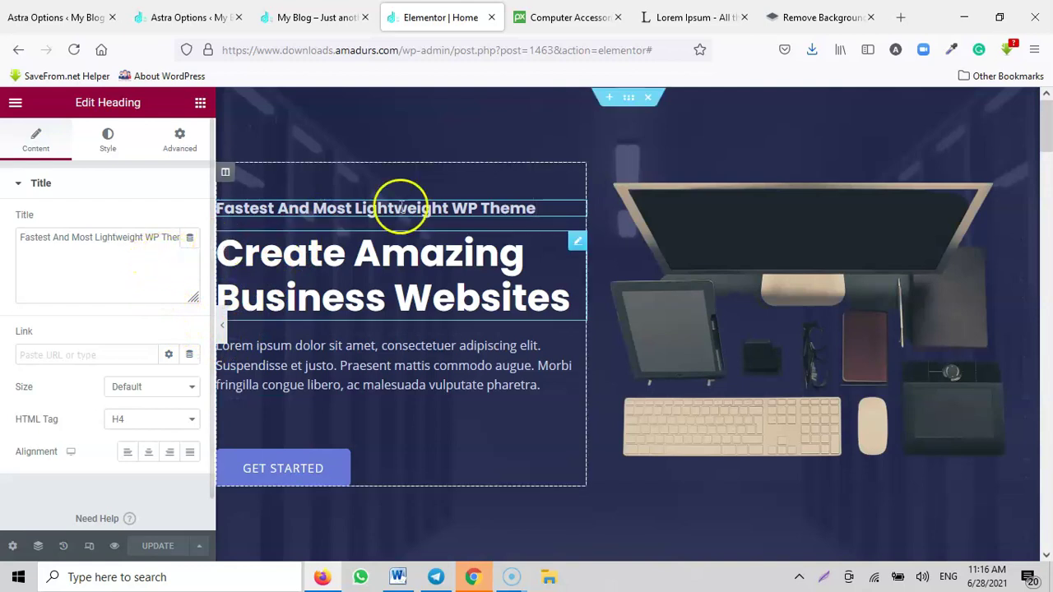
# Step: Replace the small heading's title with a pasted Lorem Ipsum phrase
pyautogui.click(697, 17)
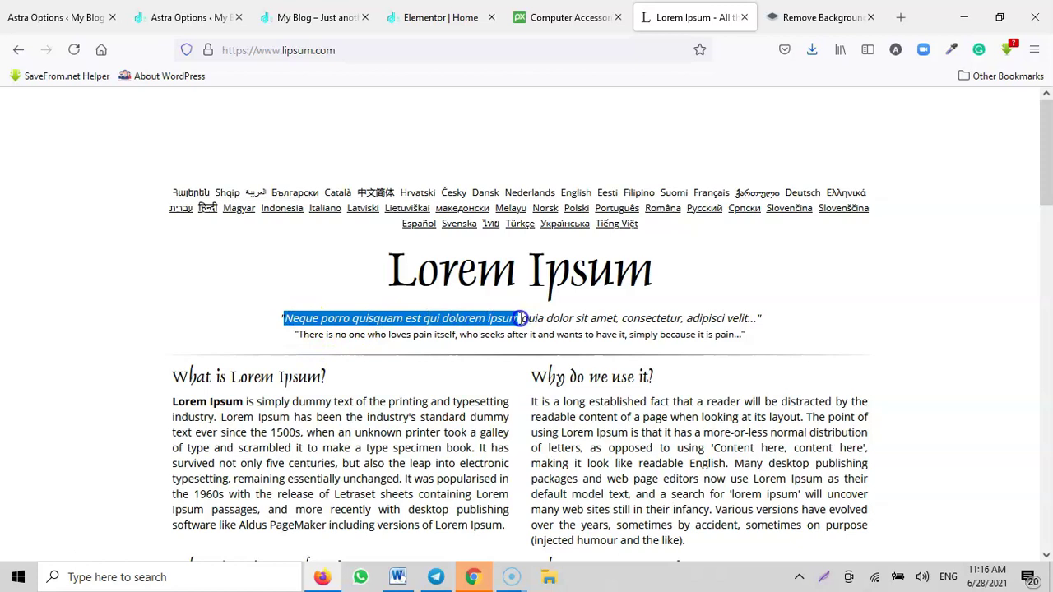
pyautogui.click(444, 18)
pyautogui.click(86, 248)
pyautogui.hotkey('ctrl', 'a')
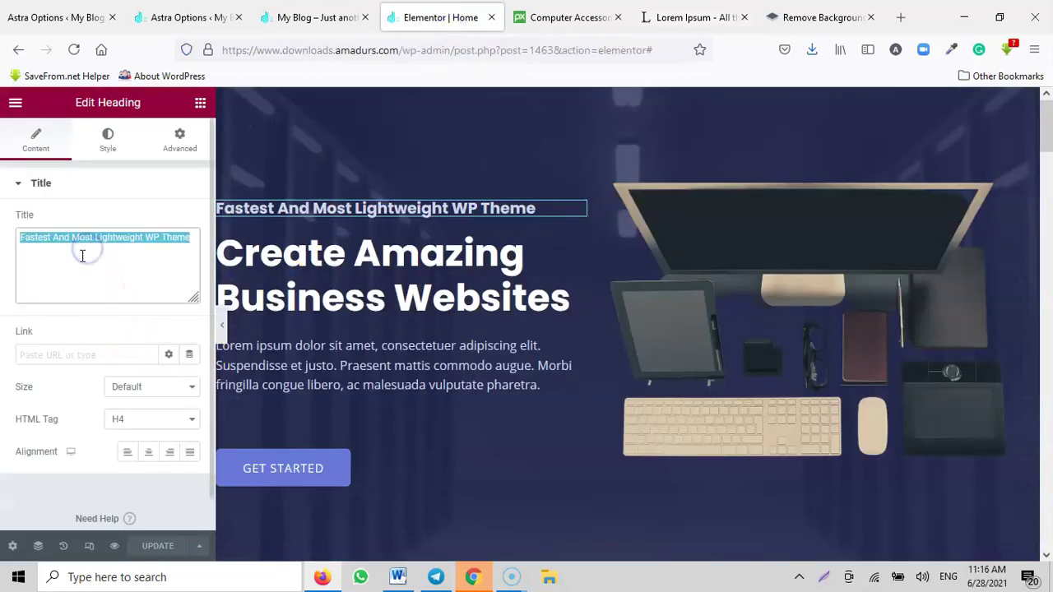
pyautogui.write('Neque porro quisquam est qui dolorem ipsum')
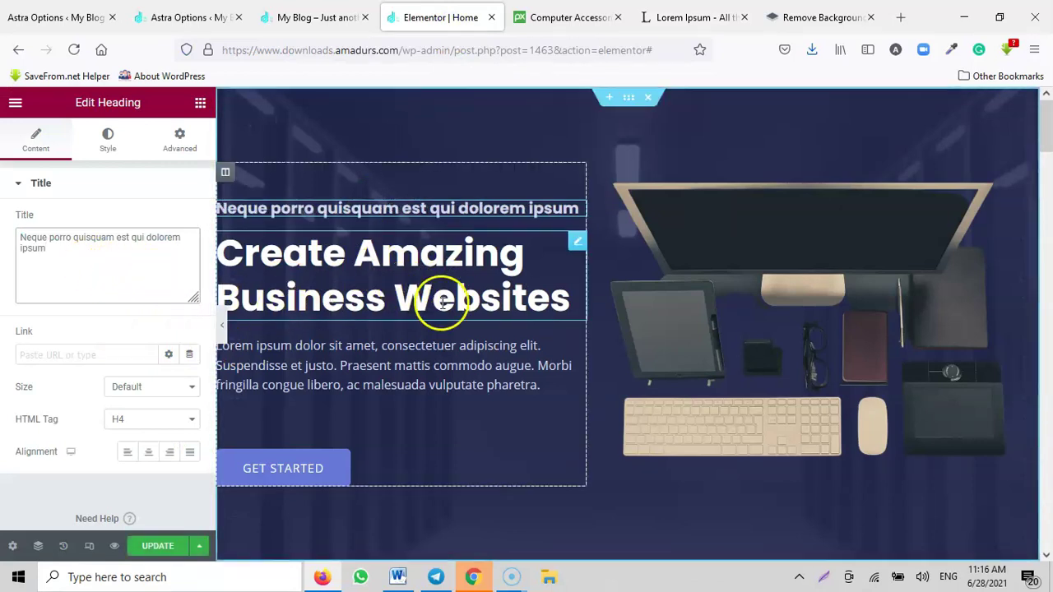
# Step: Copy the quoted Lorem Ipsum sentences from lipsum.com and paste them as the heading title
pyautogui.click(549, 12)
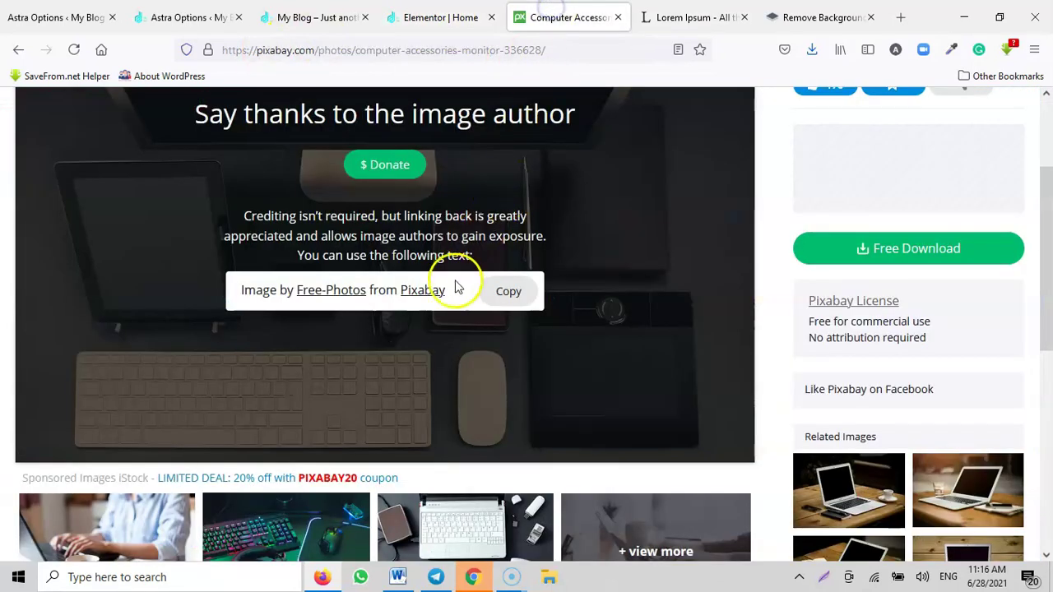
pyautogui.click(679, 19)
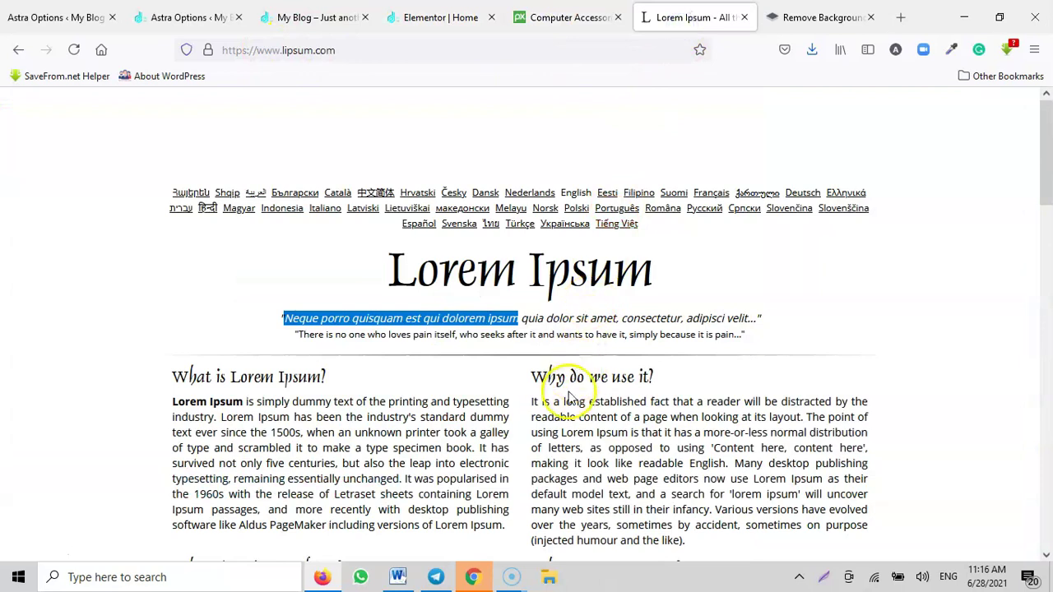
pyautogui.scroll(-2, 563, 390)
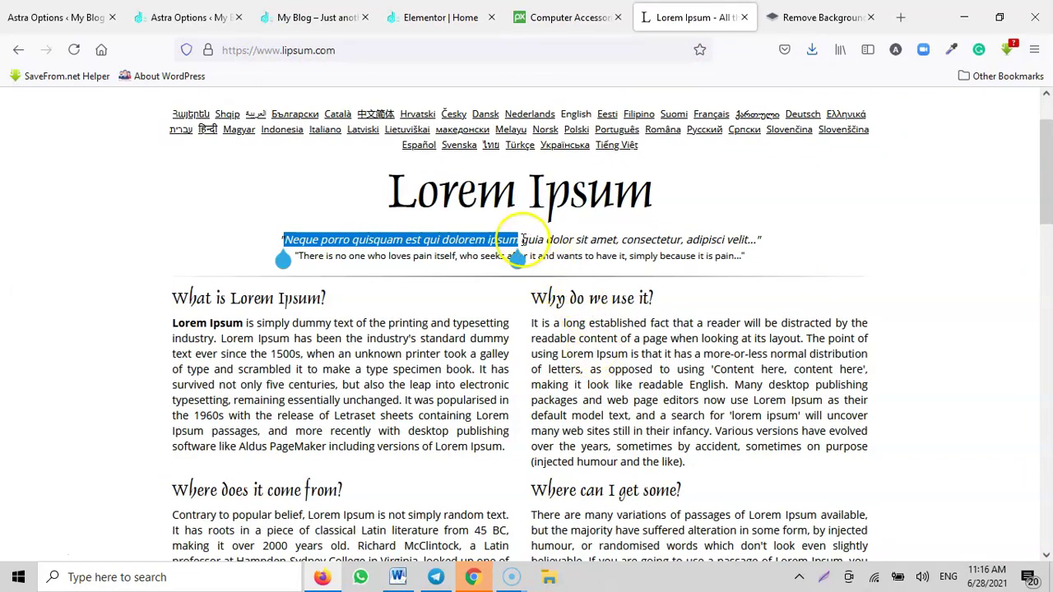
pyautogui.moveTo(521, 240); pyautogui.dragTo(639, 255)
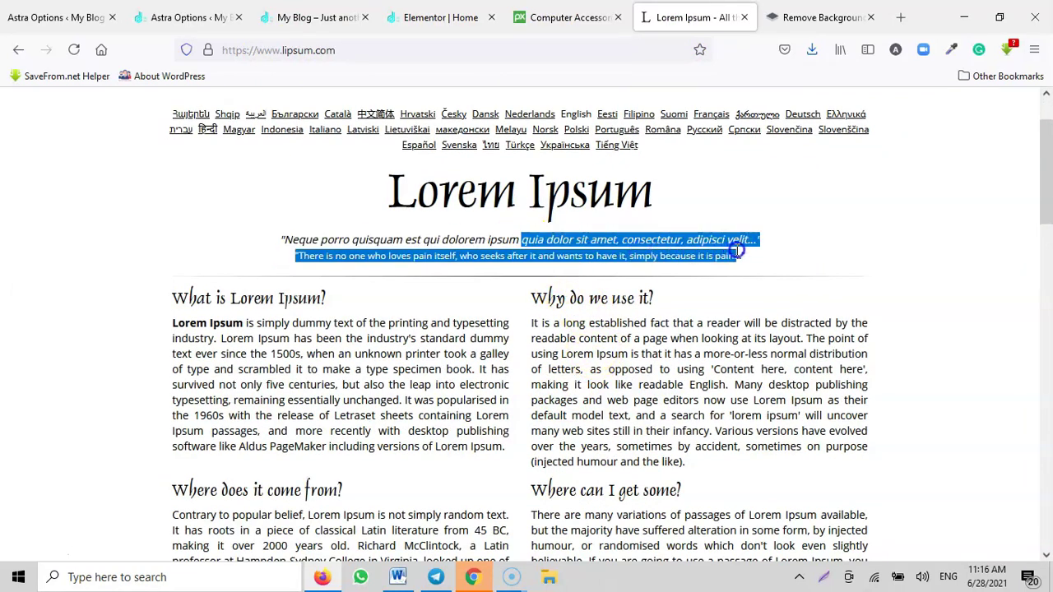
pyautogui.click(442, 18)
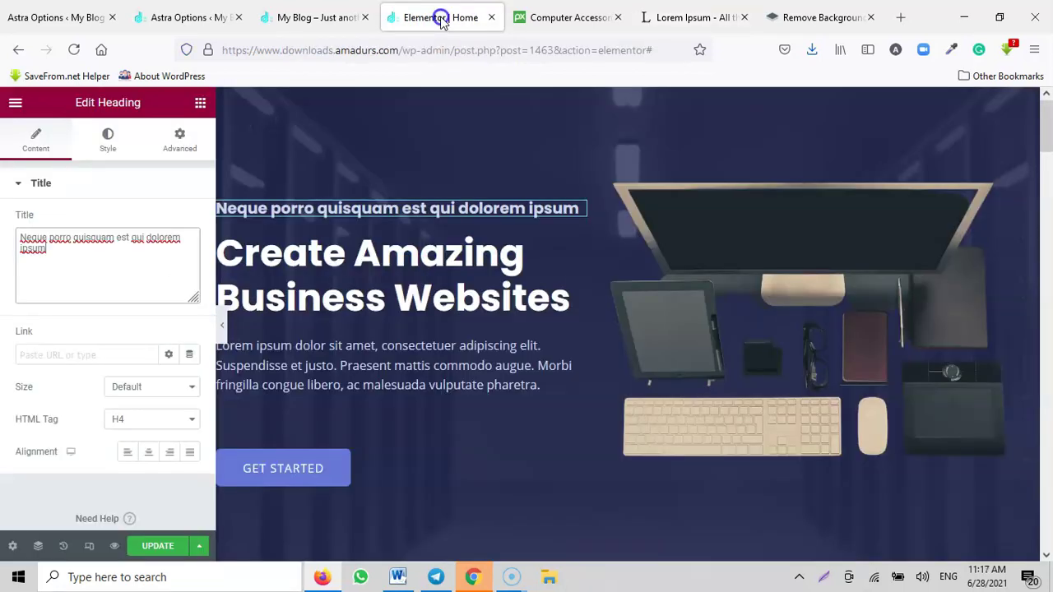
pyautogui.click(145, 275)
pyautogui.hotkey('ctrl', 'a')
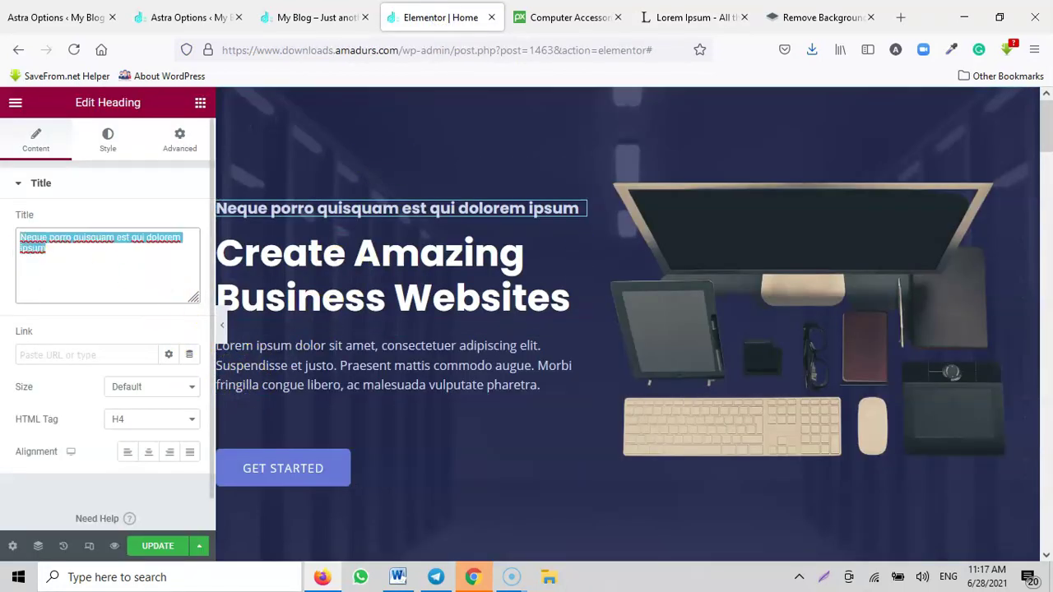
pyautogui.write('quia dolor sit amet, consectetur, adipisci velit..." "There is no one who loves pain itself, who seeks after it and wants to have it, simply because it is pain.')
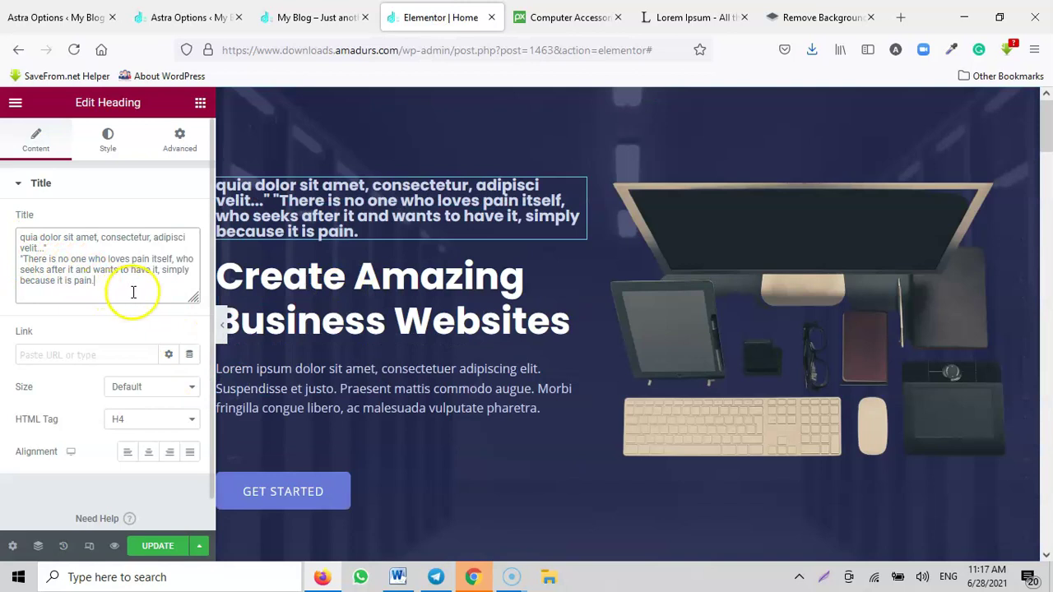
# Step: Trim the heading to 'quia dolor sit amet, consectetur, adipisci velit...' and centre-align it
pyautogui.moveTo(22, 258); pyautogui.dragTo(150, 288)
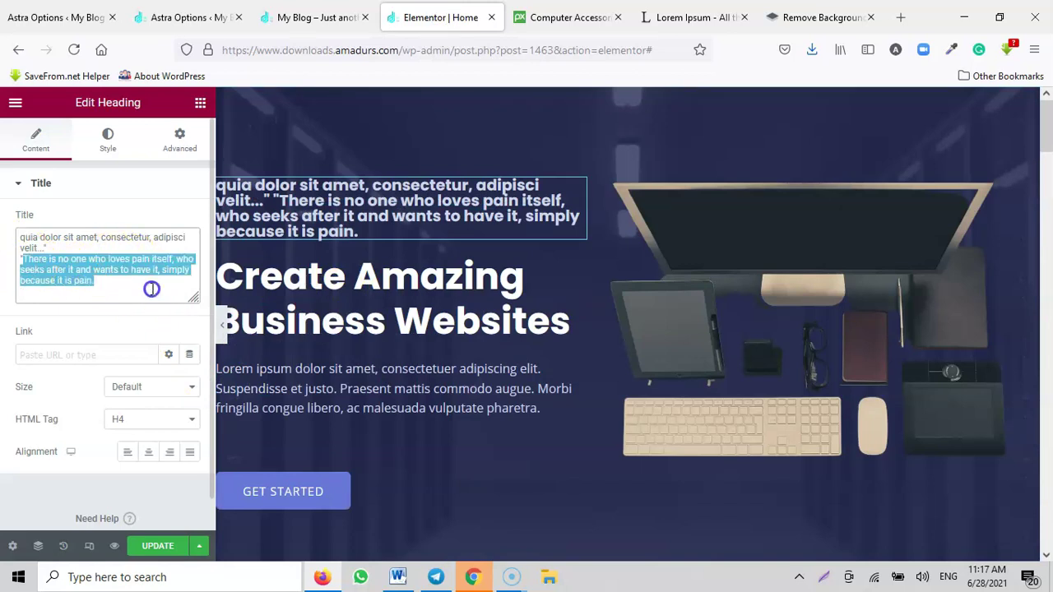
pyautogui.press('BackSpace')
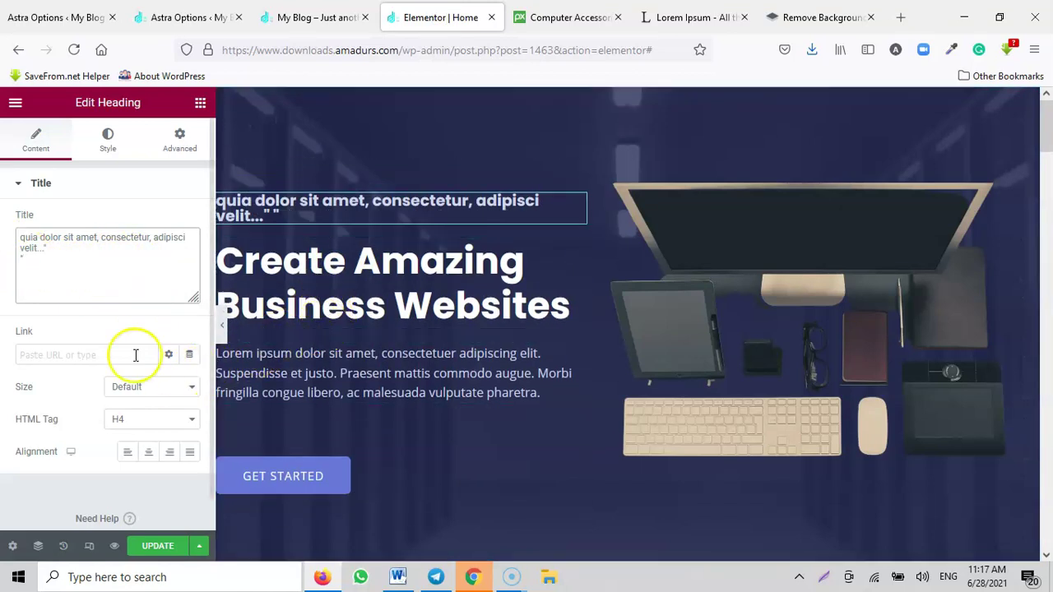
pyautogui.moveTo(91, 284); pyautogui.dragTo(6, 239)
pyautogui.click(99, 268)
pyautogui.click(149, 454)
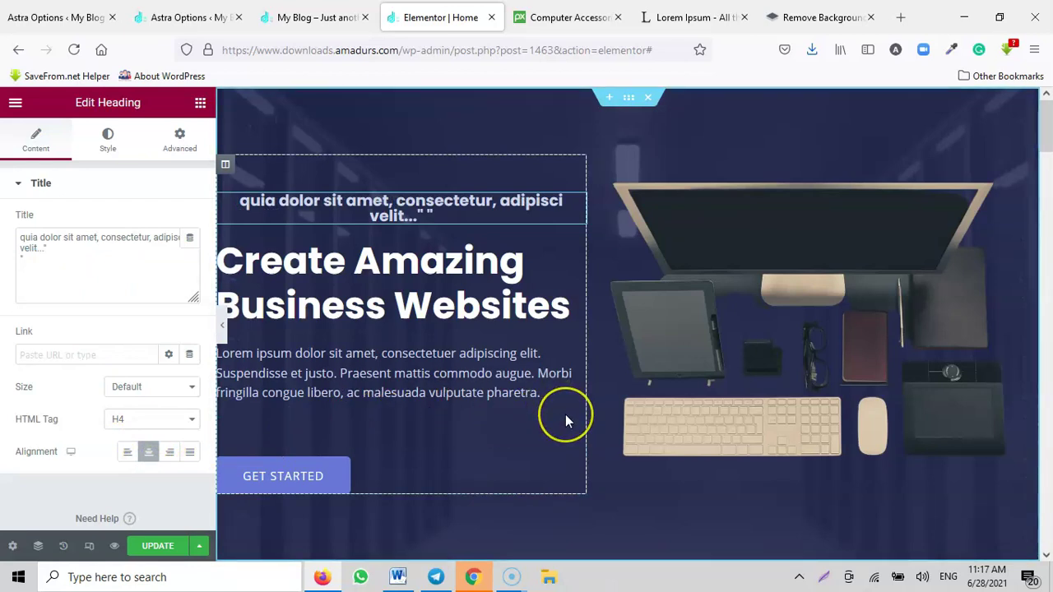
pyautogui.click(439, 388)
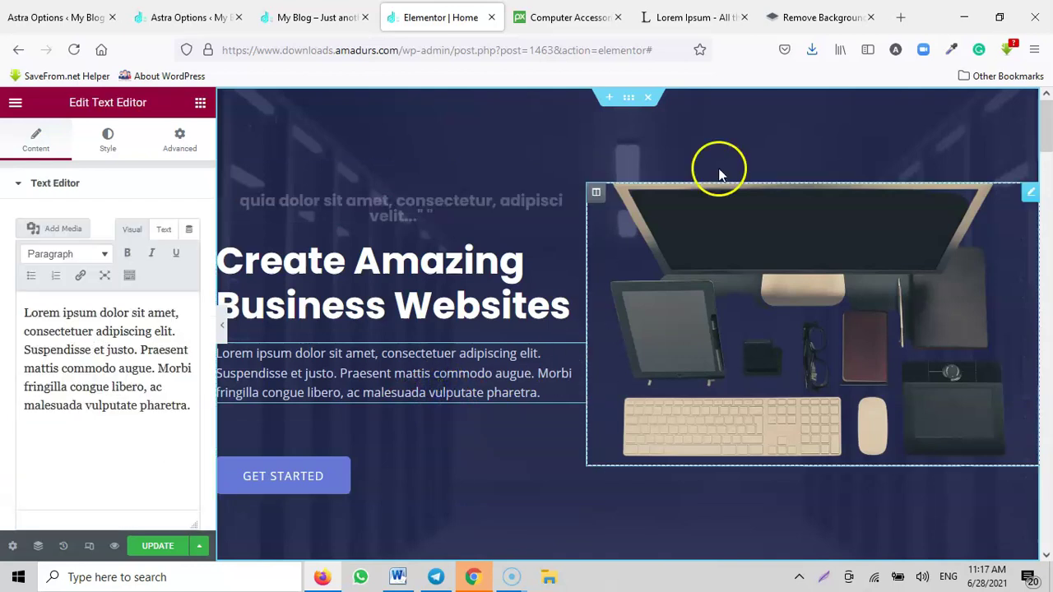
pyautogui.click(691, 17)
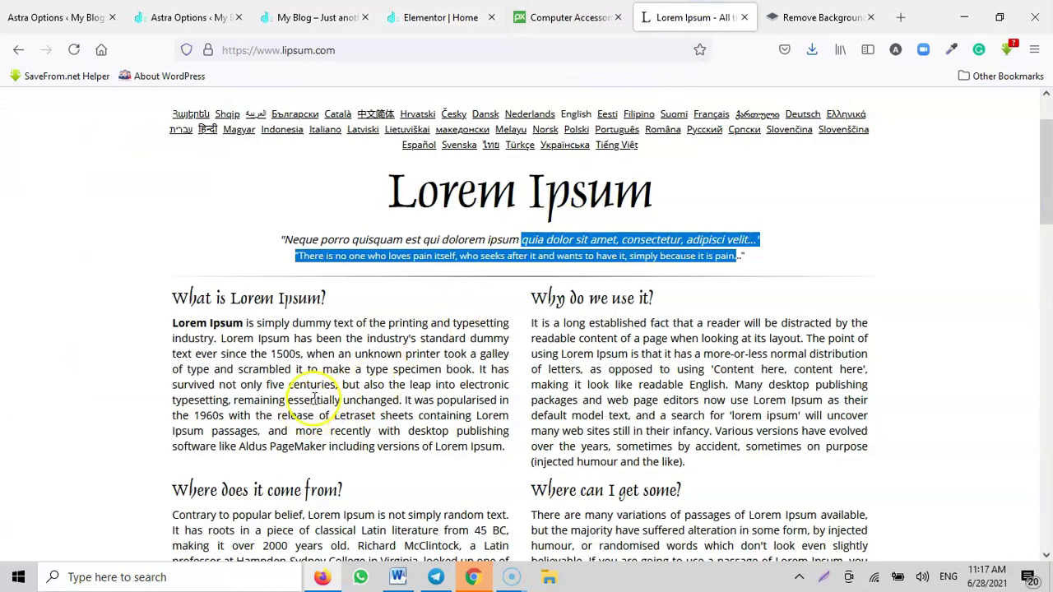
pyautogui.moveTo(482, 368); pyautogui.dragTo(178, 325)
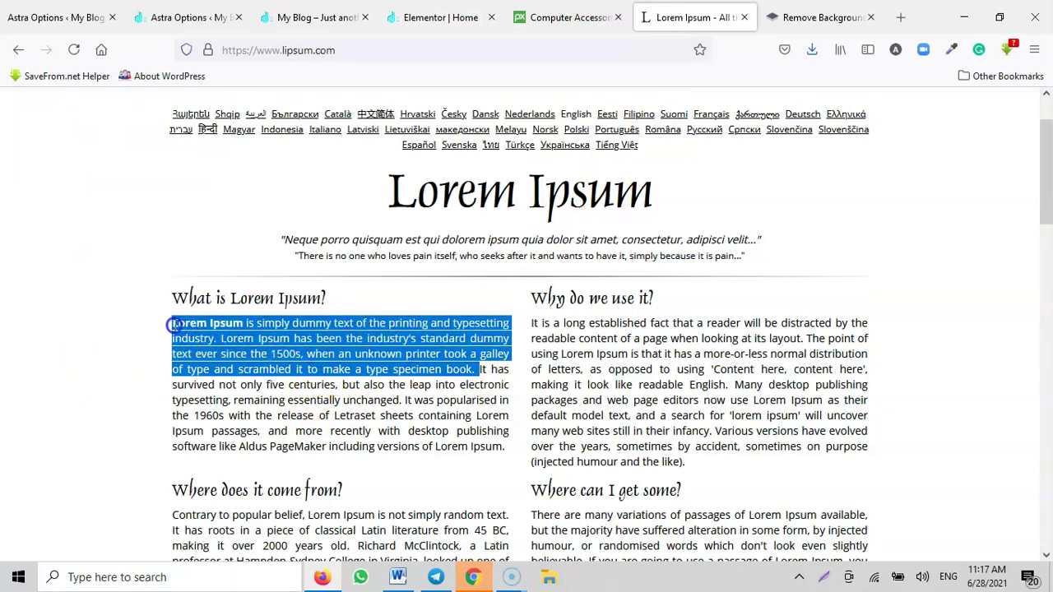
pyautogui.click(419, 16)
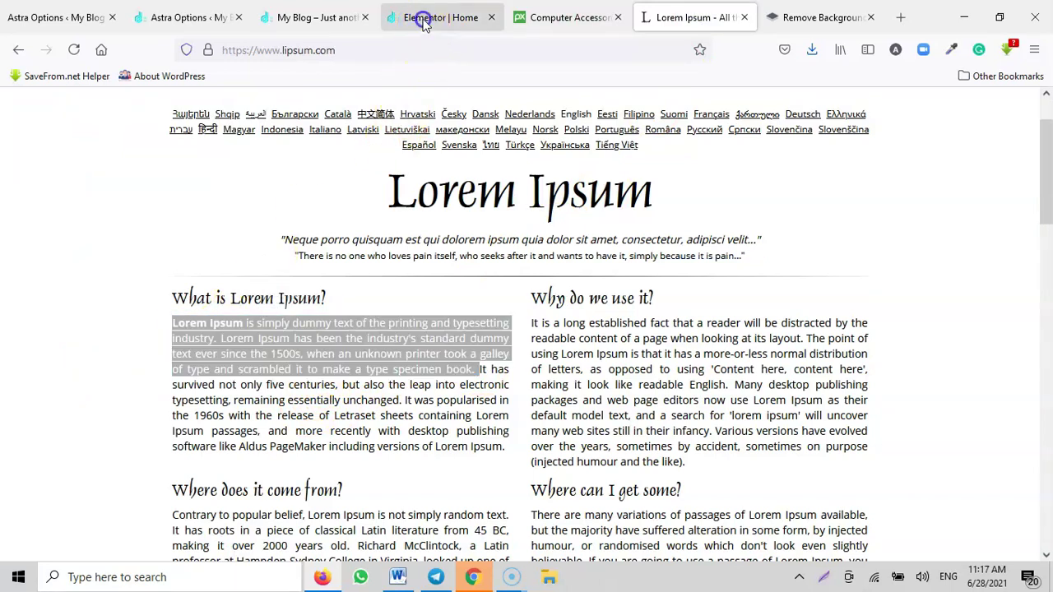
pyautogui.moveTo(132, 486); pyautogui.dragTo(62, 297)
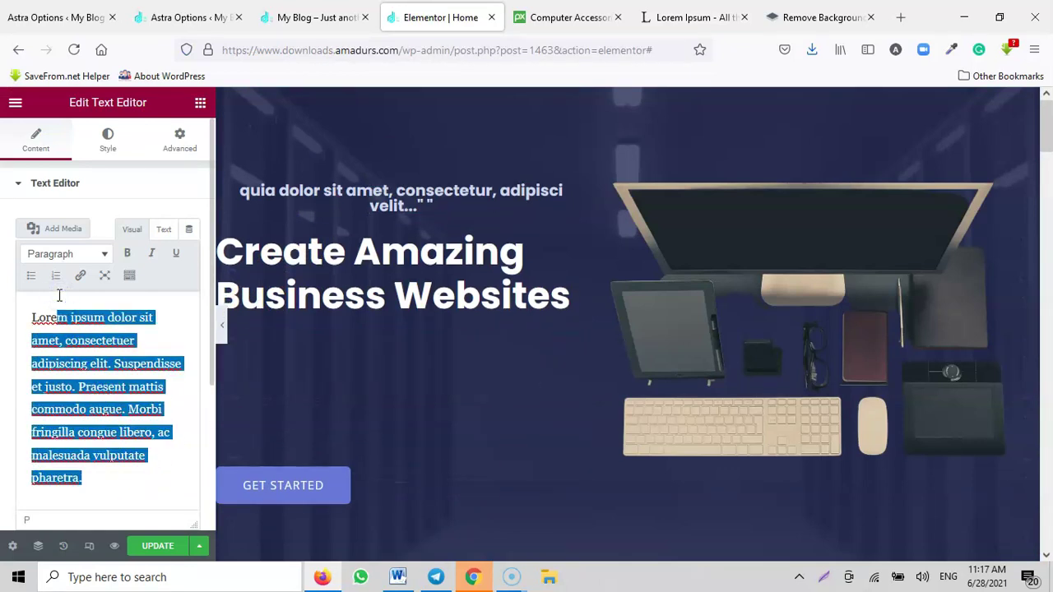
pyautogui.tripleClick(123, 476)
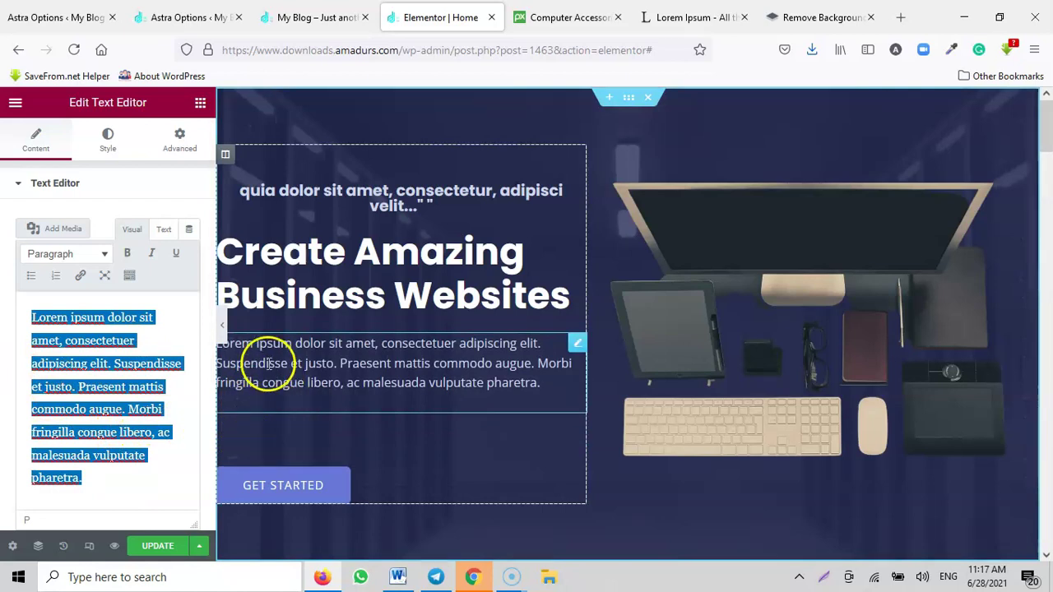
pyautogui.click(224, 328)
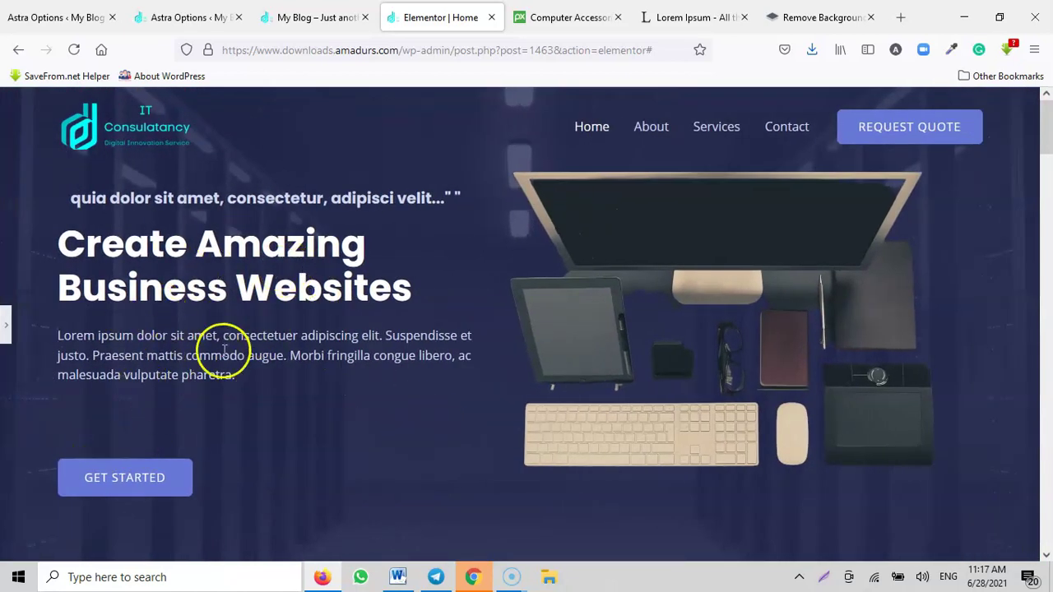
pyautogui.click(9, 327)
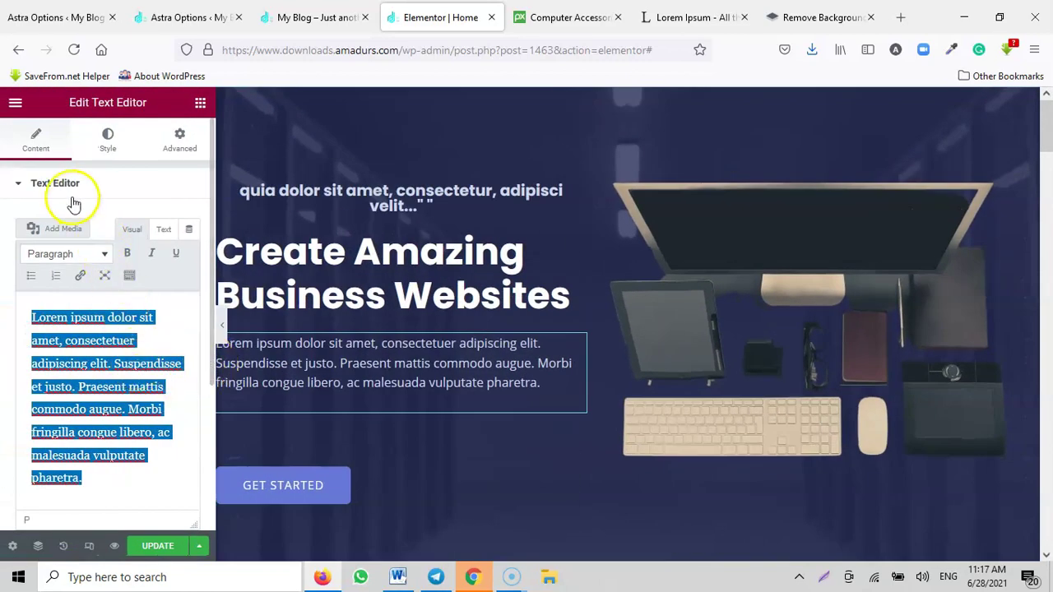
pyautogui.click(340, 251)
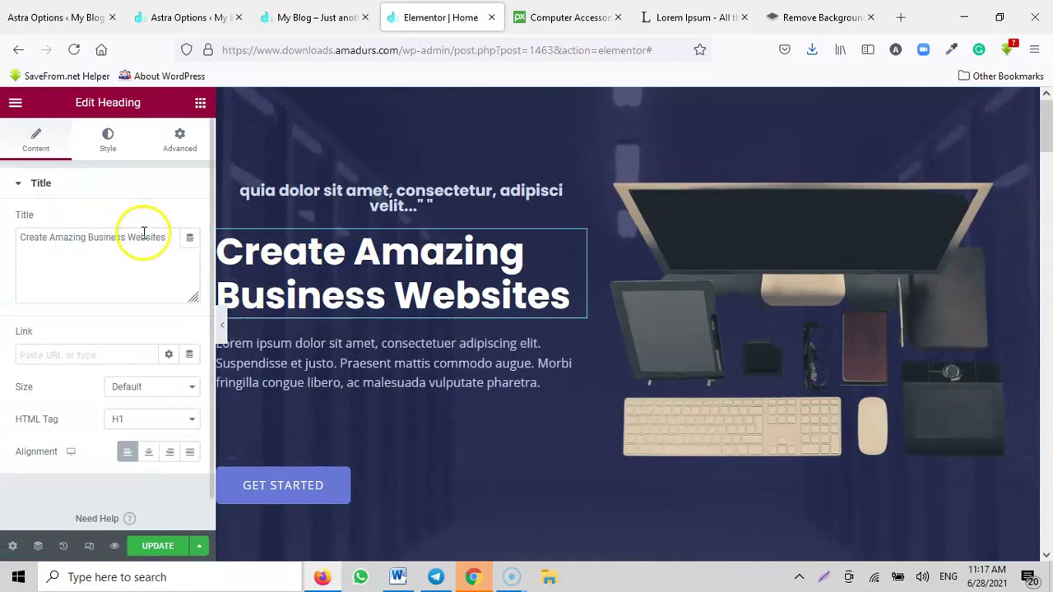
pyautogui.click(630, 18)
pyautogui.moveTo(342, 299); pyautogui.dragTo(176, 295)
pyautogui.hotkey('ctrl', 'c')
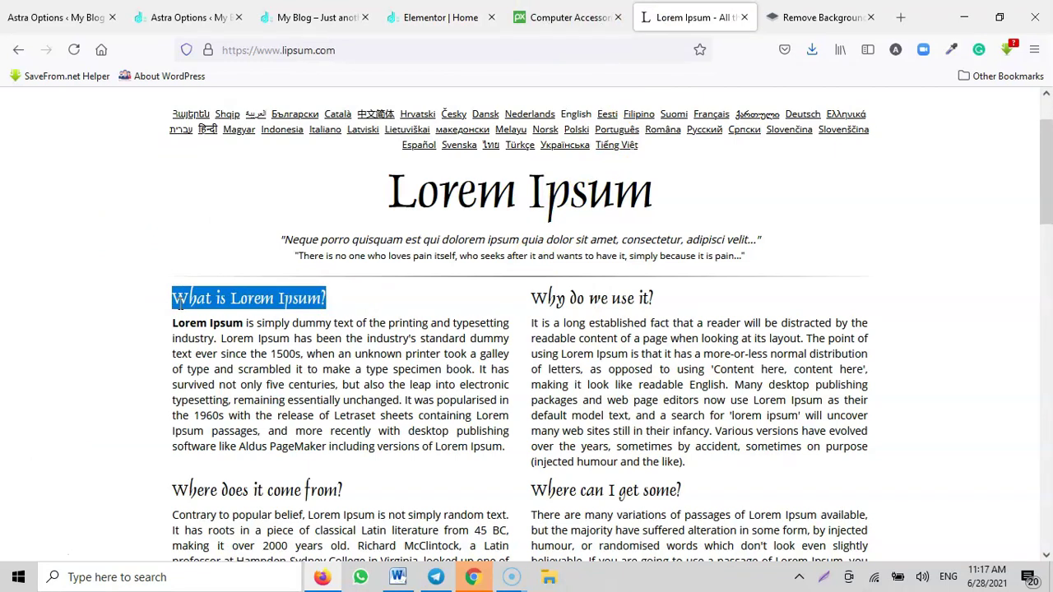
pyautogui.click(461, 18)
pyautogui.click(120, 247)
pyautogui.hotkey('ctrl', 'a')
pyautogui.hotkey('ctrl', 'v')
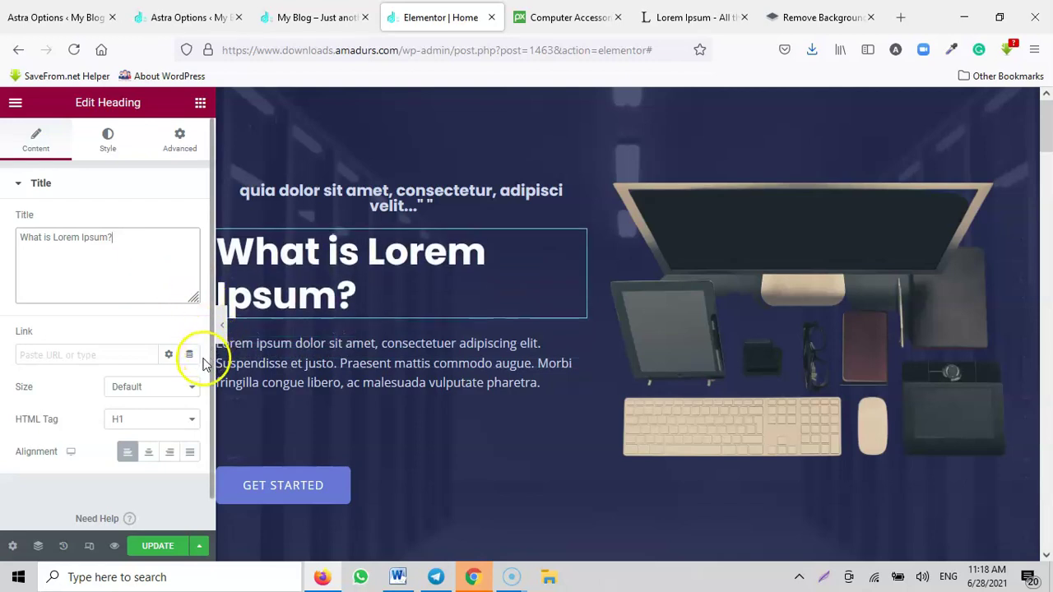
pyautogui.click(149, 459)
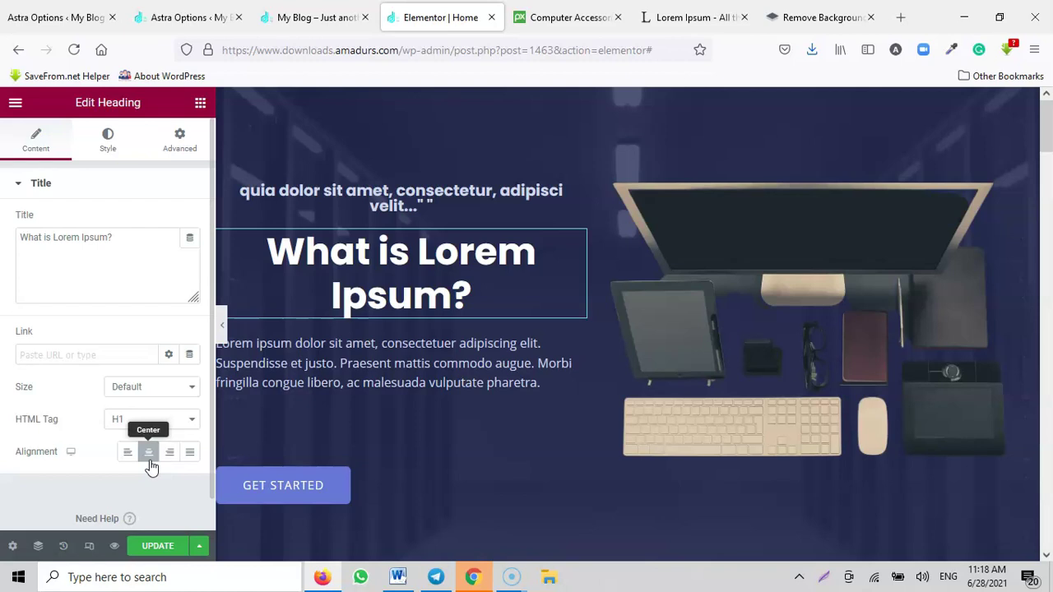
pyautogui.click(136, 461)
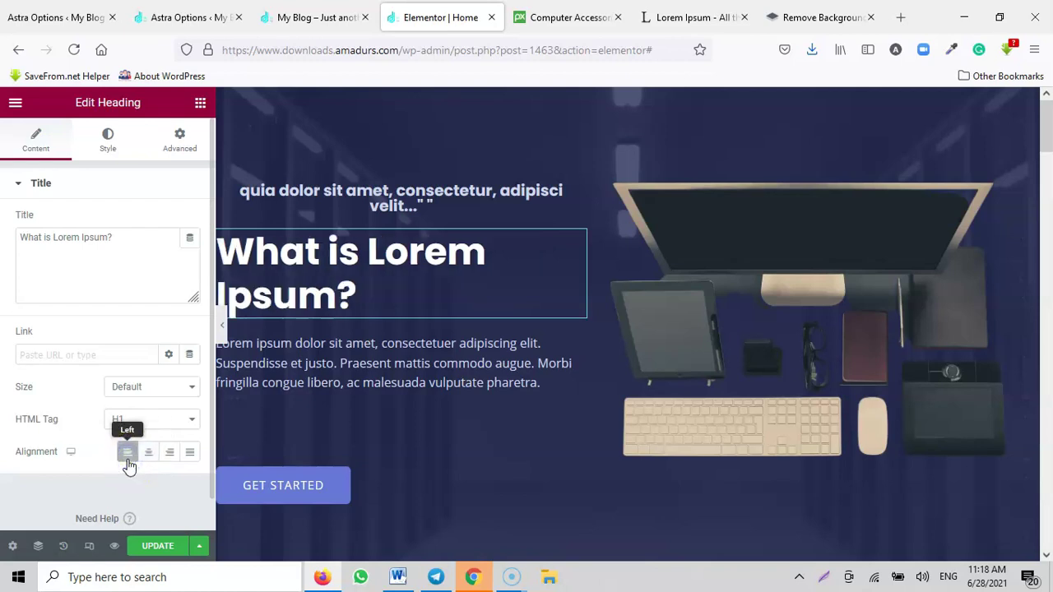
pyautogui.click(220, 326)
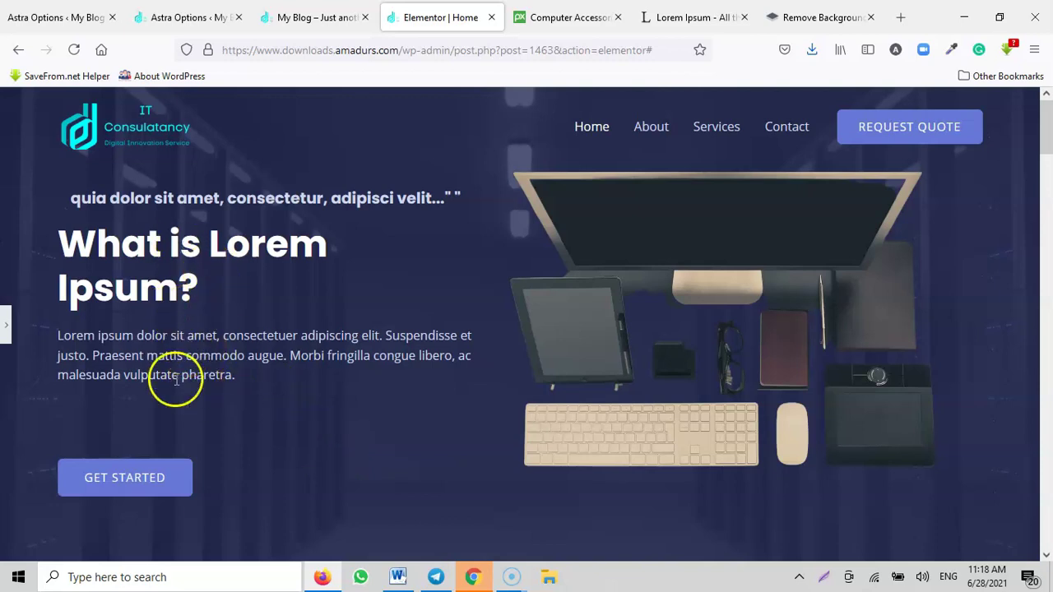
pyautogui.click(6, 325)
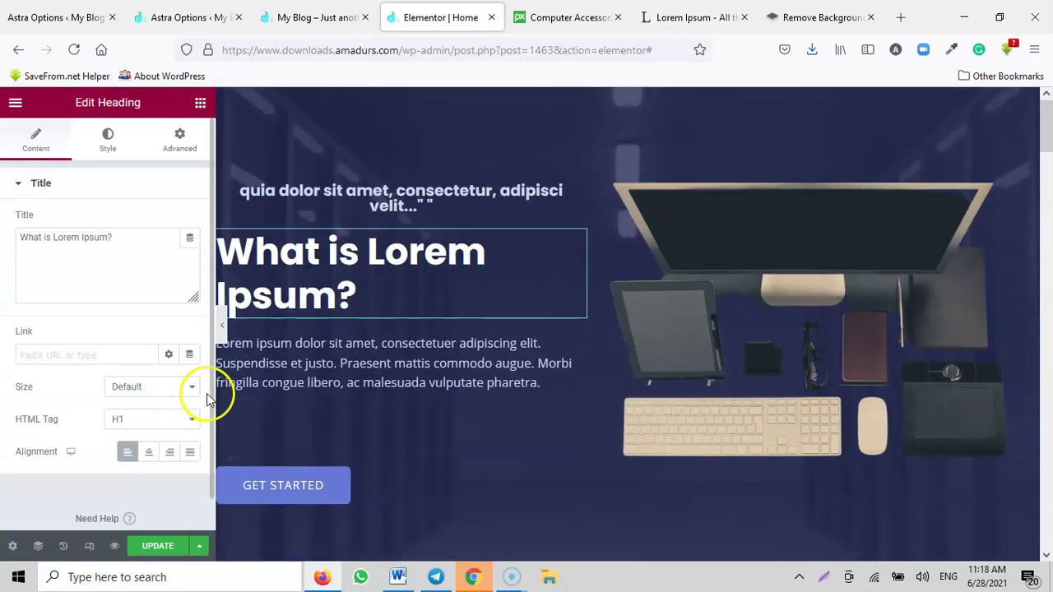
pyautogui.click(148, 453)
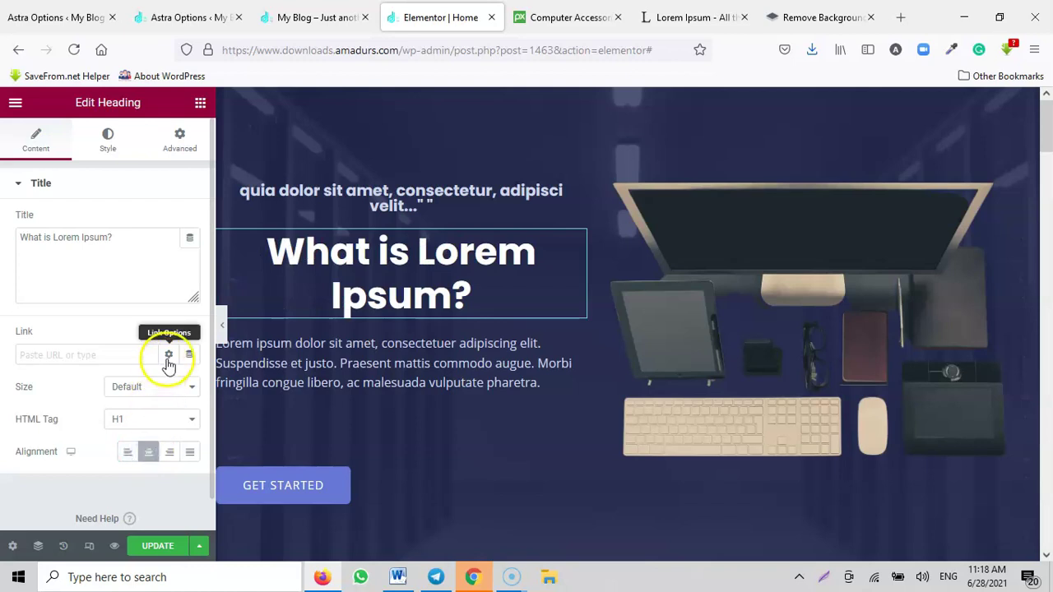
pyautogui.click(222, 326)
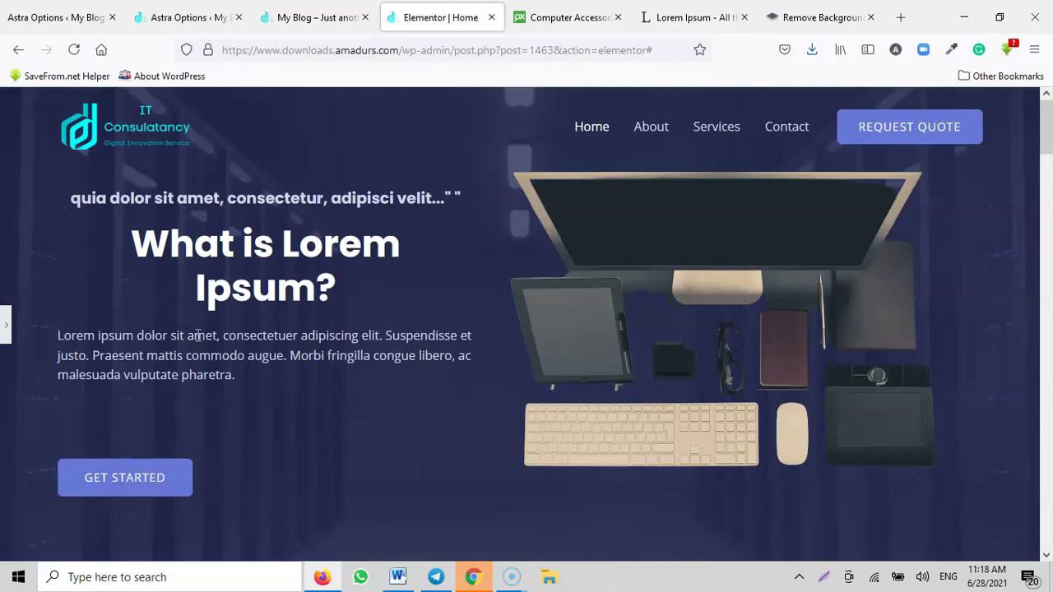
pyautogui.click(5, 323)
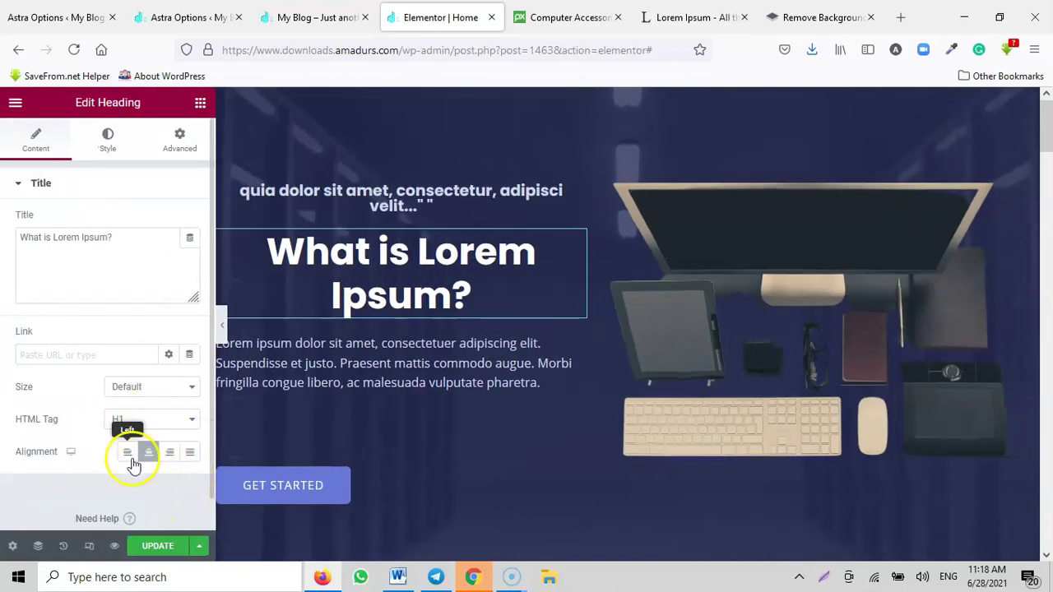
pyautogui.click(128, 451)
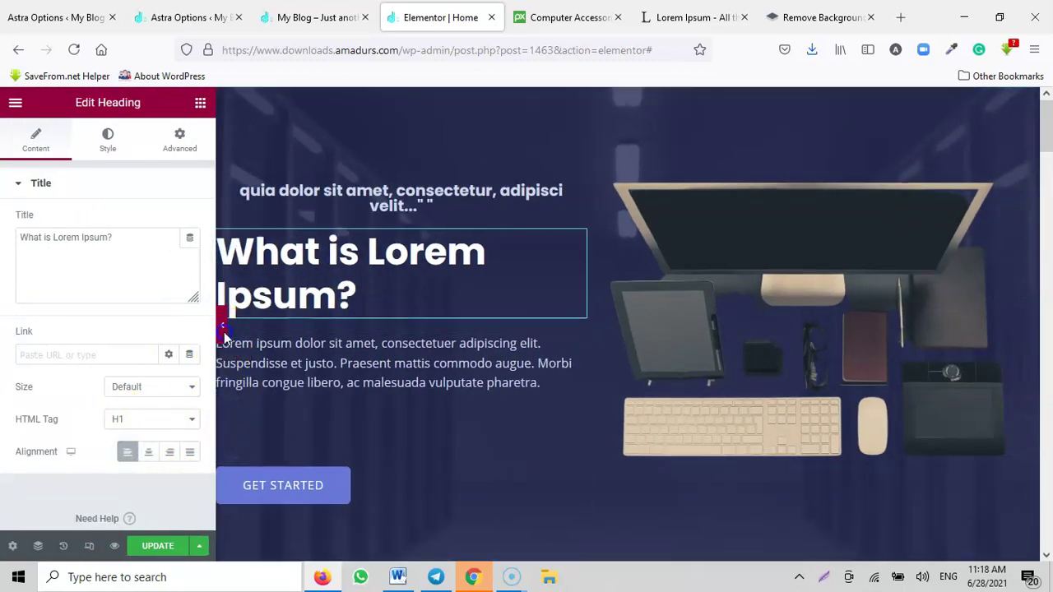
pyautogui.click(221, 325)
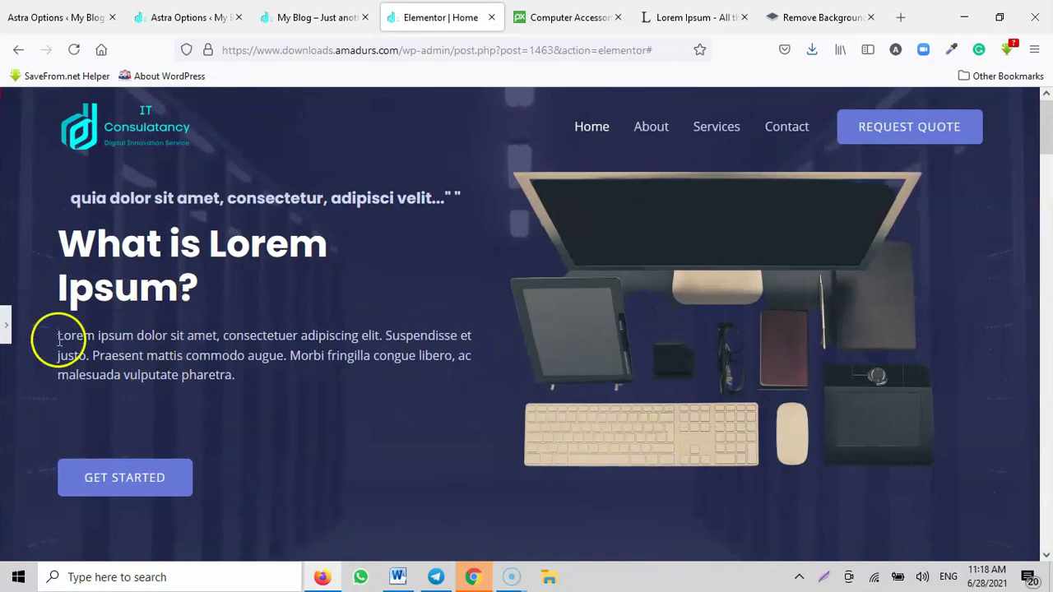
pyautogui.click(8, 329)
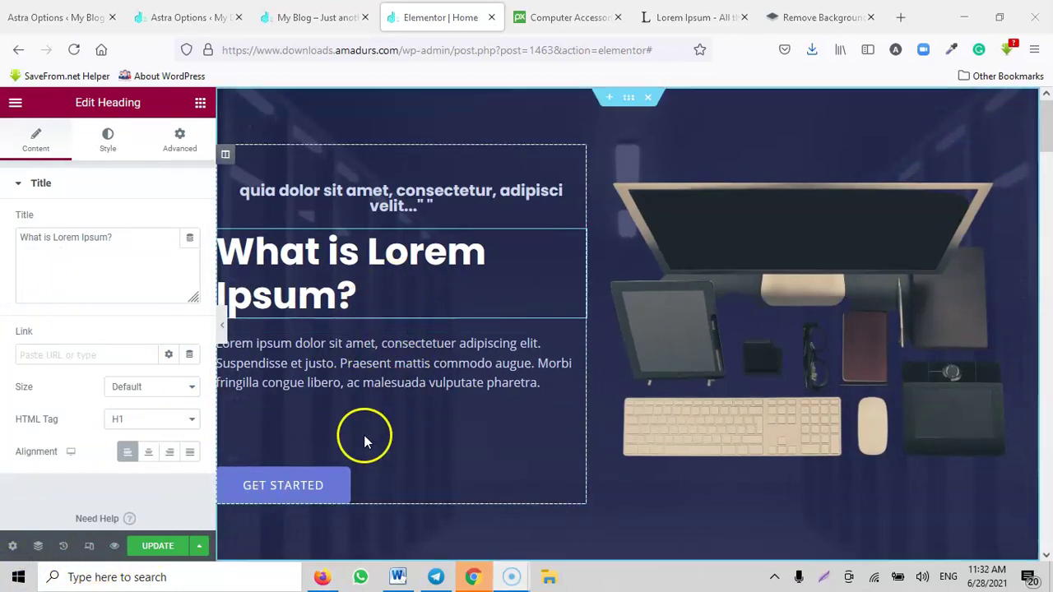
# Step: Point the GET STARTED button's link at the Contact page address copied from the live site
pyautogui.click(280, 491)
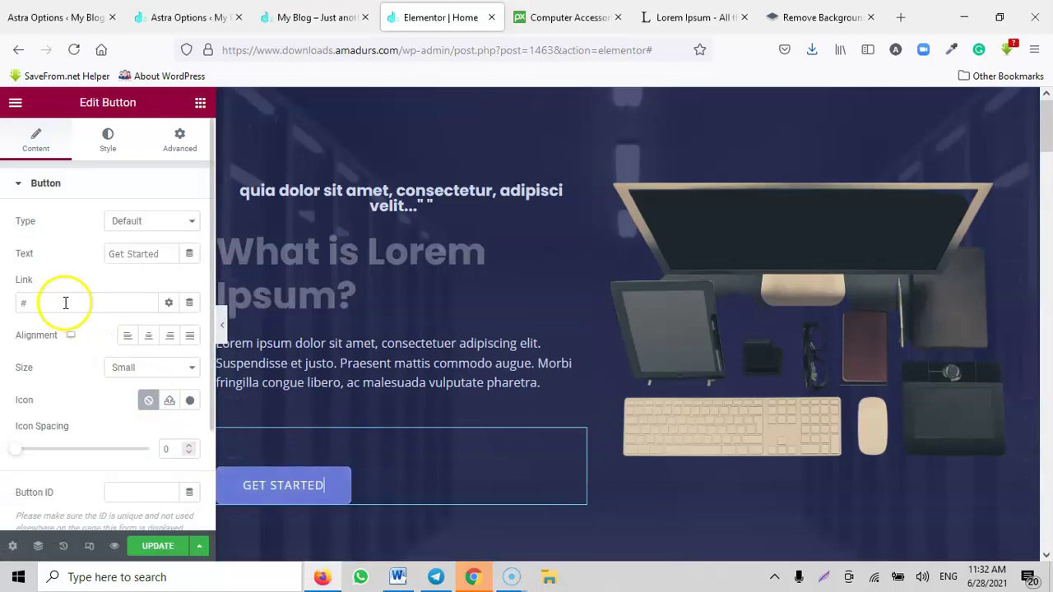
pyautogui.click(41, 302)
pyautogui.doubleClick(18, 302)
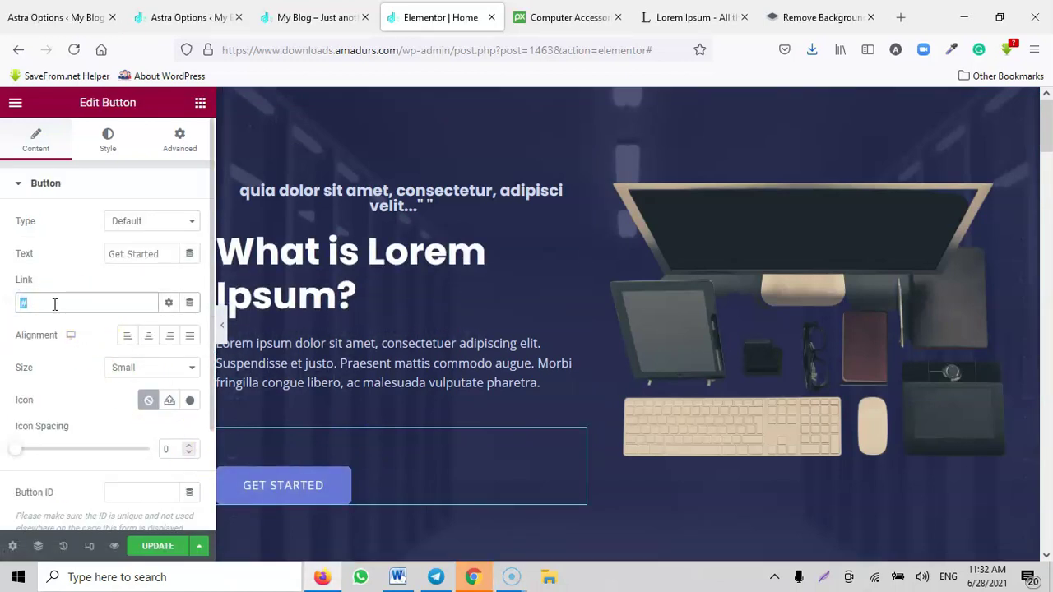
pyautogui.click(280, 17)
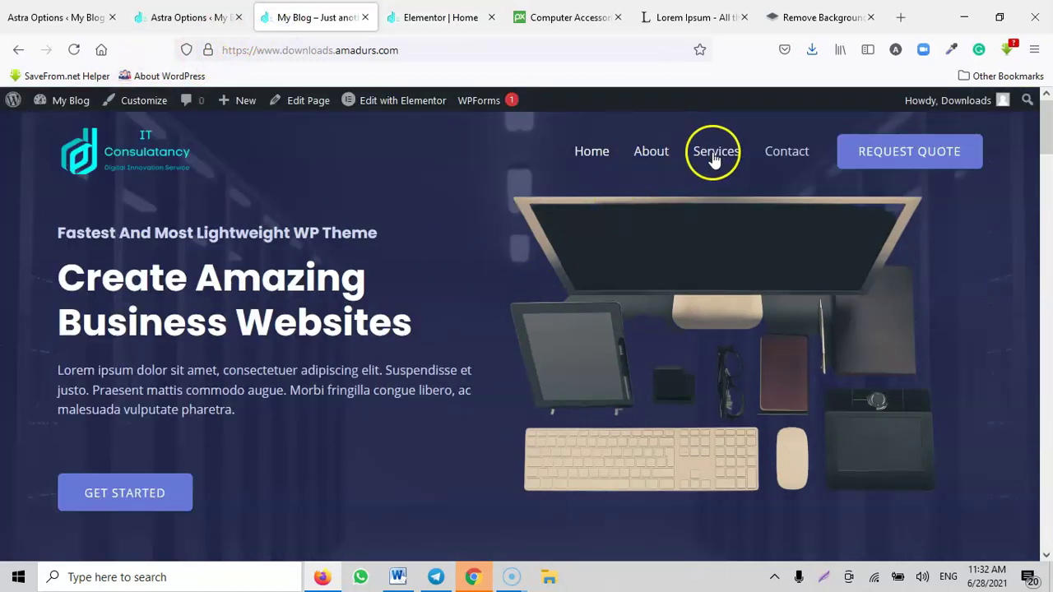
pyautogui.rightClick(788, 158)
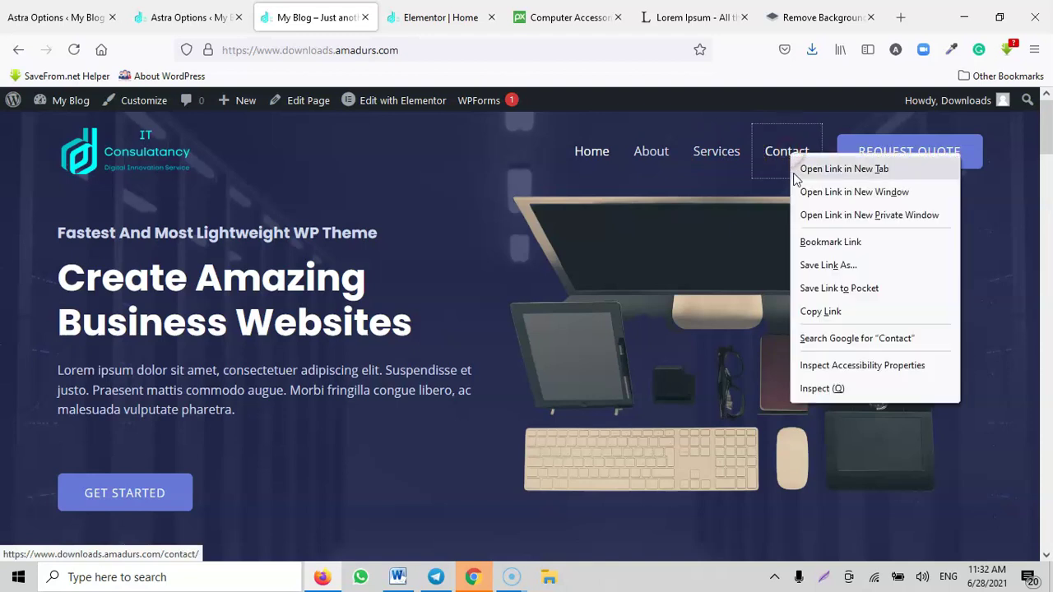
pyautogui.click(820, 312)
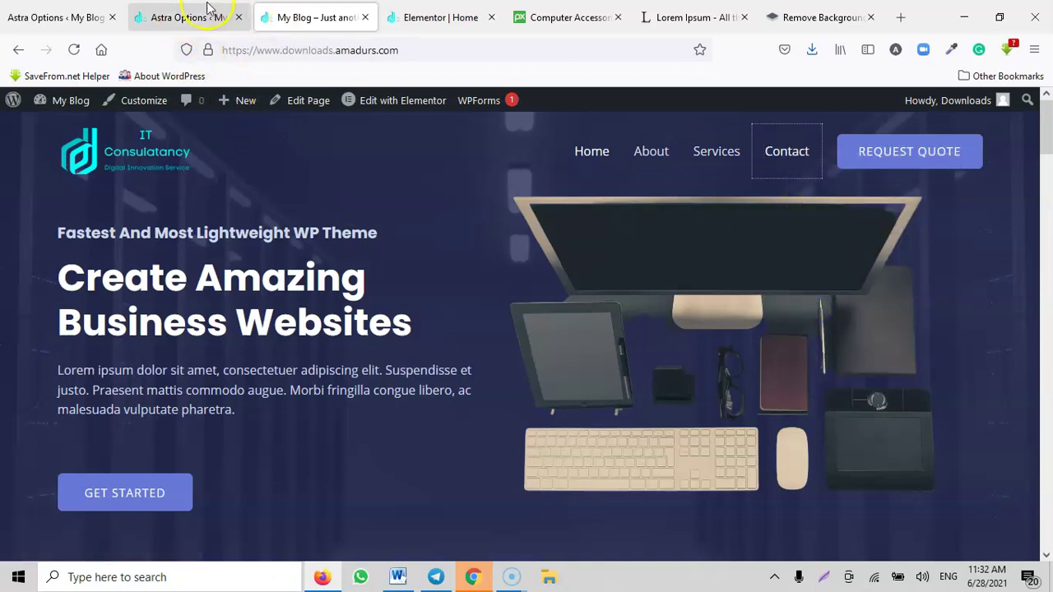
pyautogui.click(430, 16)
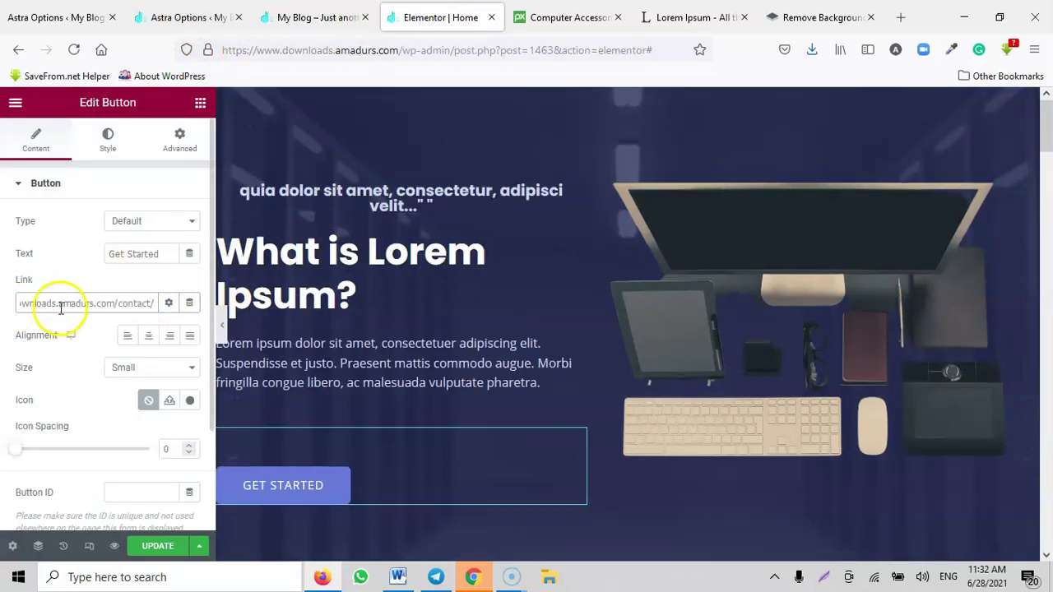
# Step: Relabel the hero button 'Learn More' and centre-align it
pyautogui.click(152, 250)
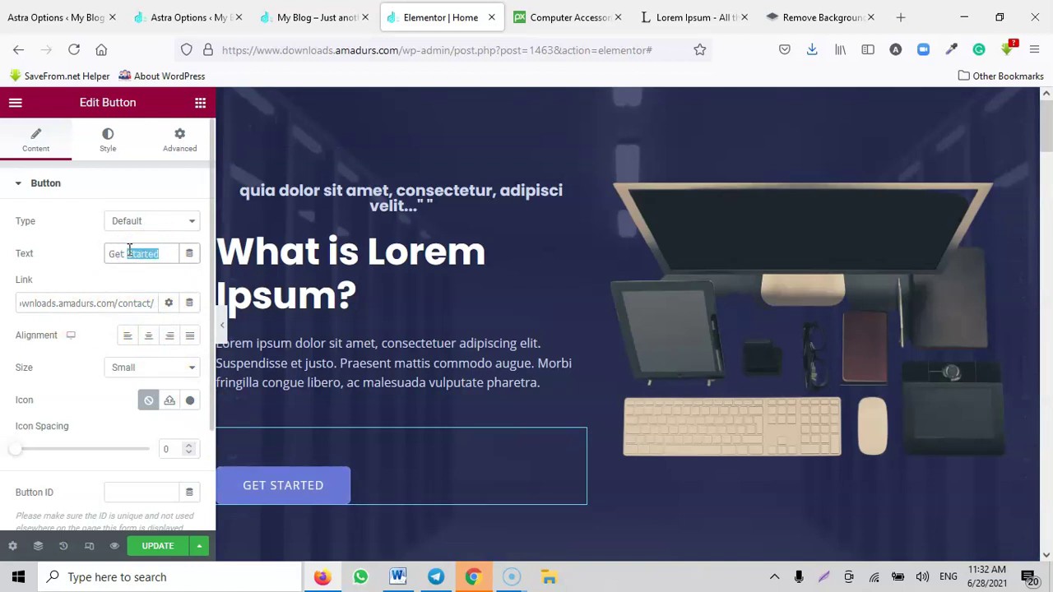
pyautogui.write('In Touch With')
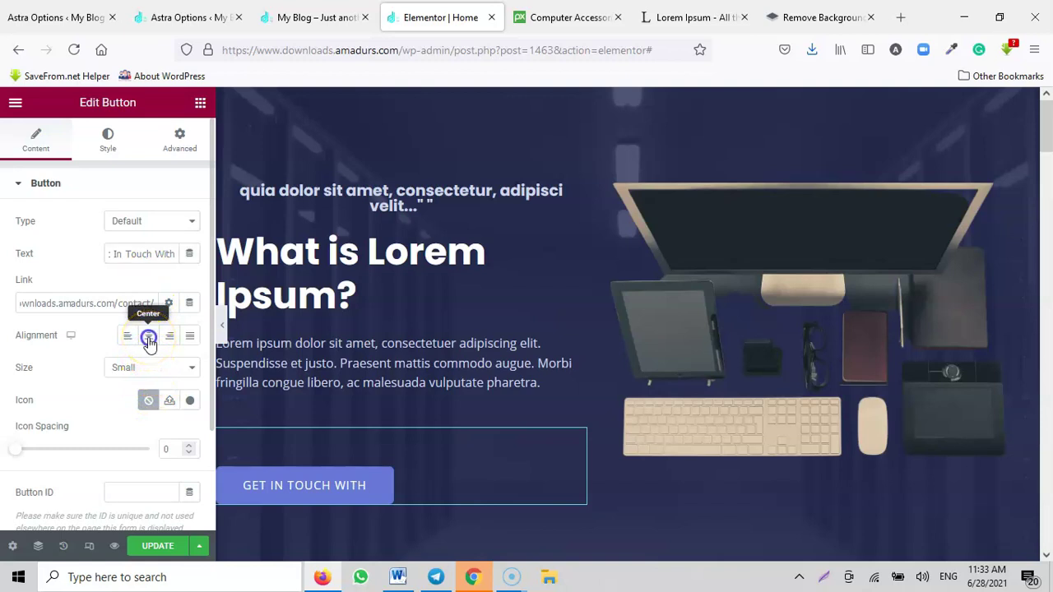
pyautogui.click(149, 339)
pyautogui.click(152, 259)
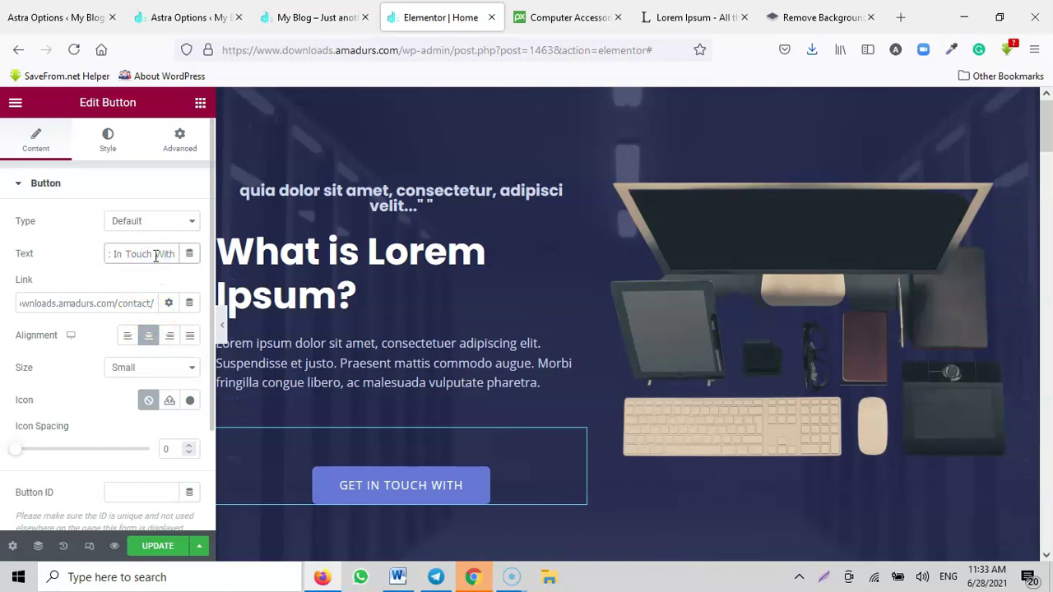
pyautogui.press('BackSpace')
pyautogui.press('BackSpace')
pyautogui.press('BackSpace')
pyautogui.press('BackSpace')
pyautogui.press('BackSpace')
pyautogui.press('BackSpace')
pyautogui.press('BackSpace')
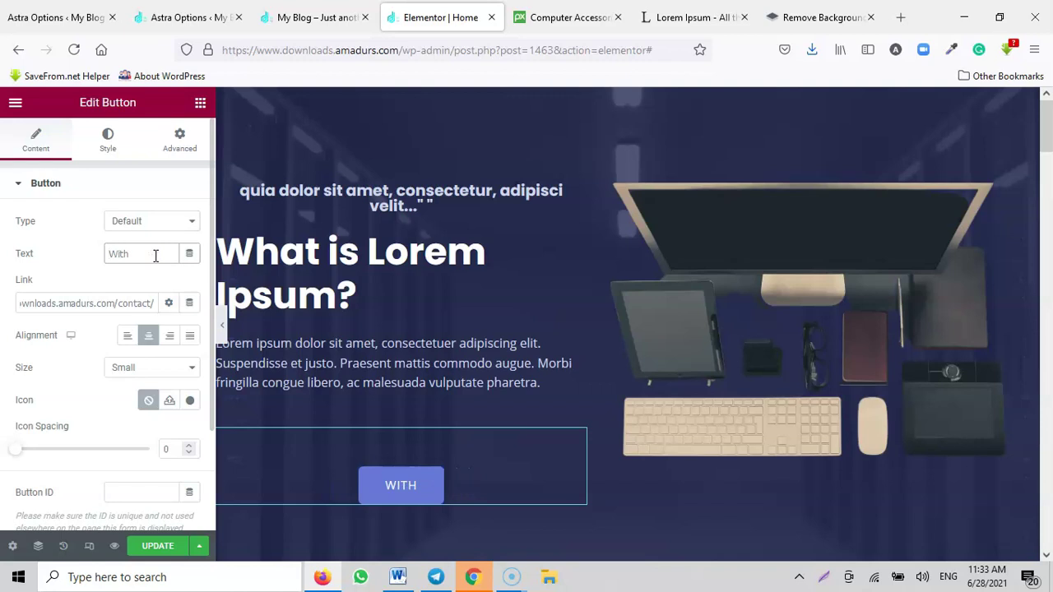
pyautogui.moveTo(108, 254); pyautogui.dragTo(174, 272)
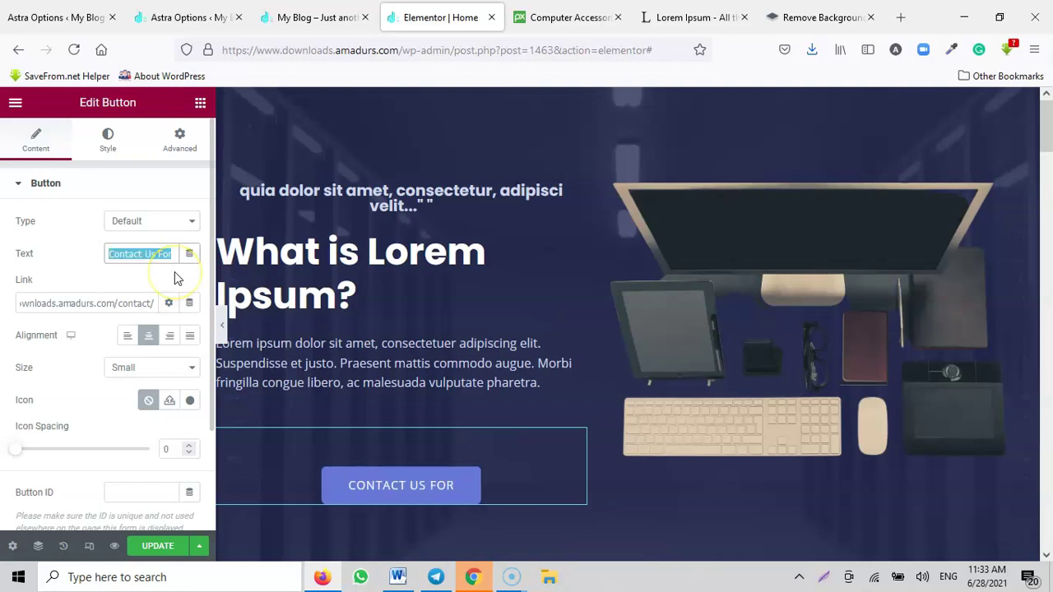
pyautogui.write('Le')
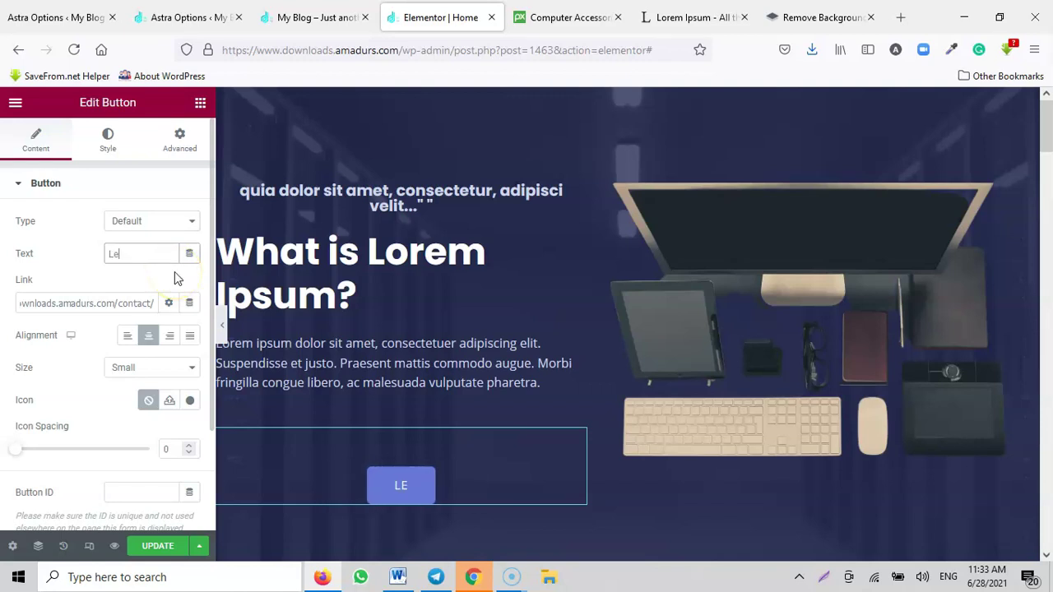
pyautogui.write('arn More')
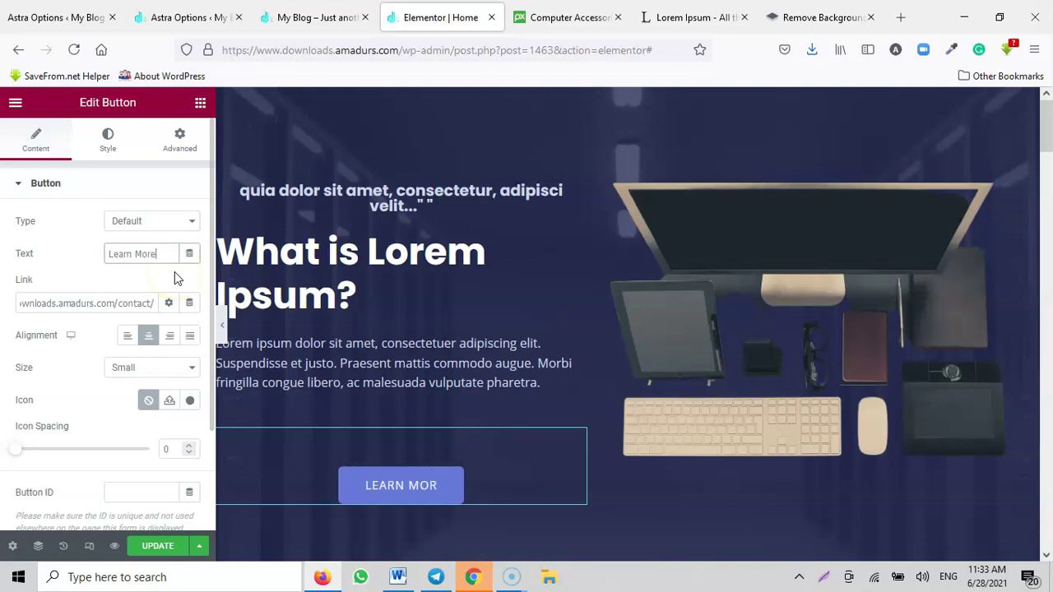
# Step: Save the page with UPDATE and reload the live home page
pyautogui.click(156, 545)
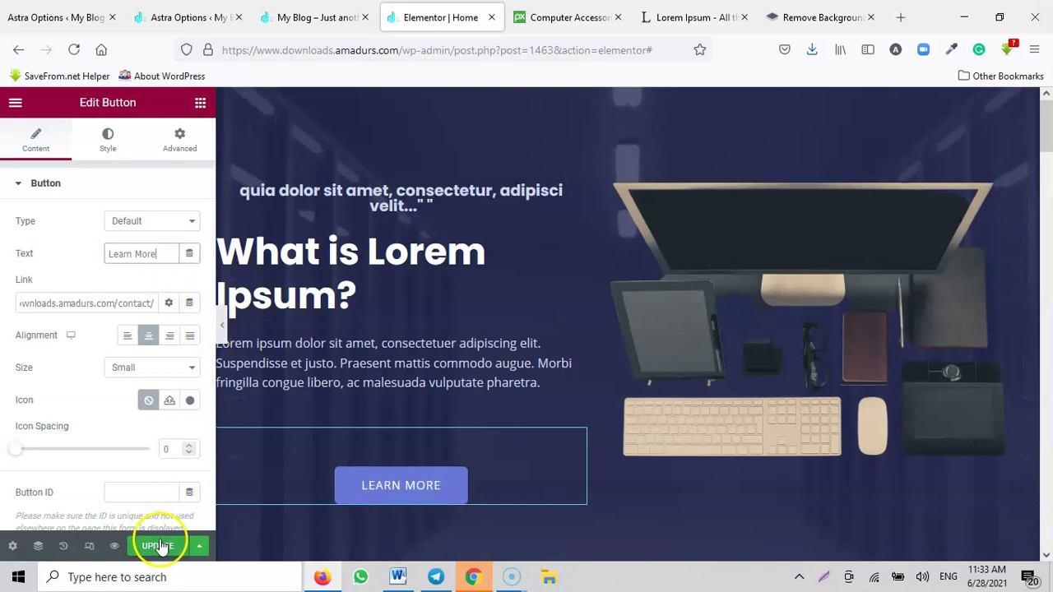
pyautogui.click(313, 19)
pyautogui.click(76, 52)
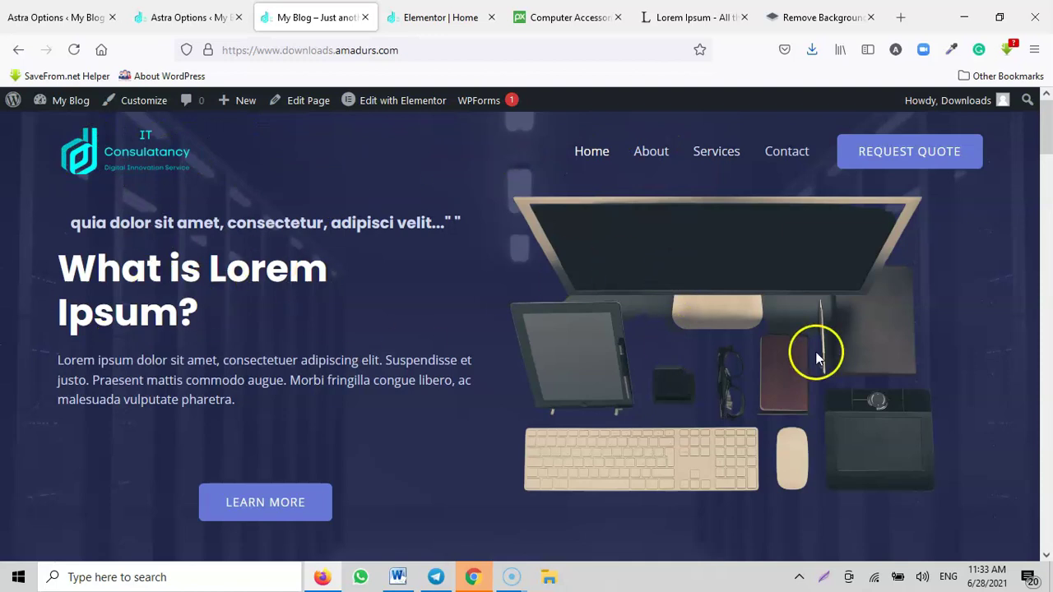
# Step: Scroll the reloaded live page to confirm the centred Learn More button, then go back to Elementor
pyautogui.scroll(-6, 887, 366)
pyautogui.scroll(1, 872, 367)
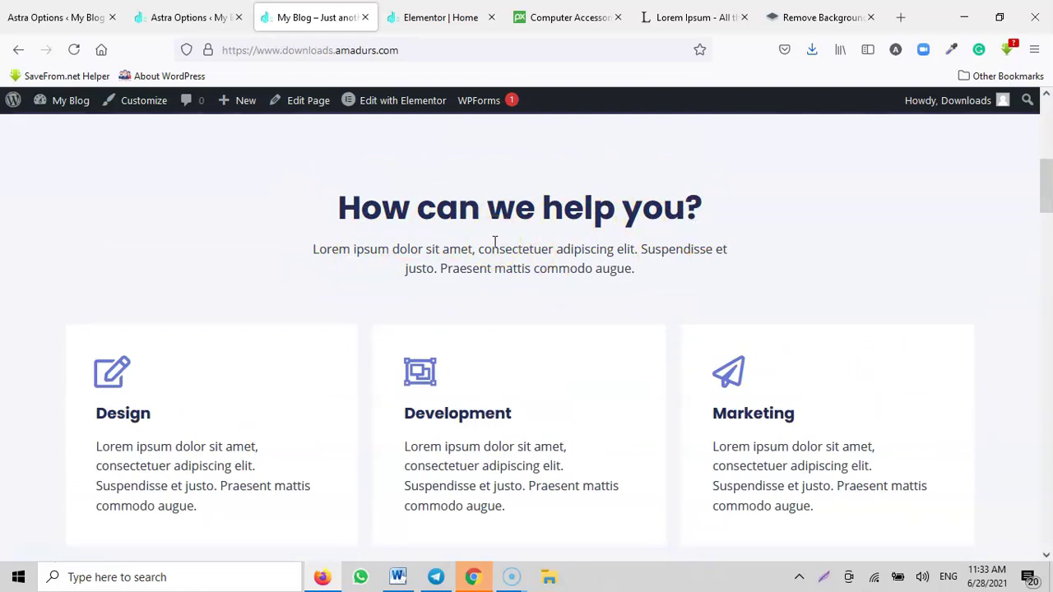
pyautogui.click(418, 20)
pyautogui.scroll(-4, 485, 416)
# Step: Retitle the 'How can we help you?' heading to 'What Can We Do For You?'
pyautogui.click(593, 353)
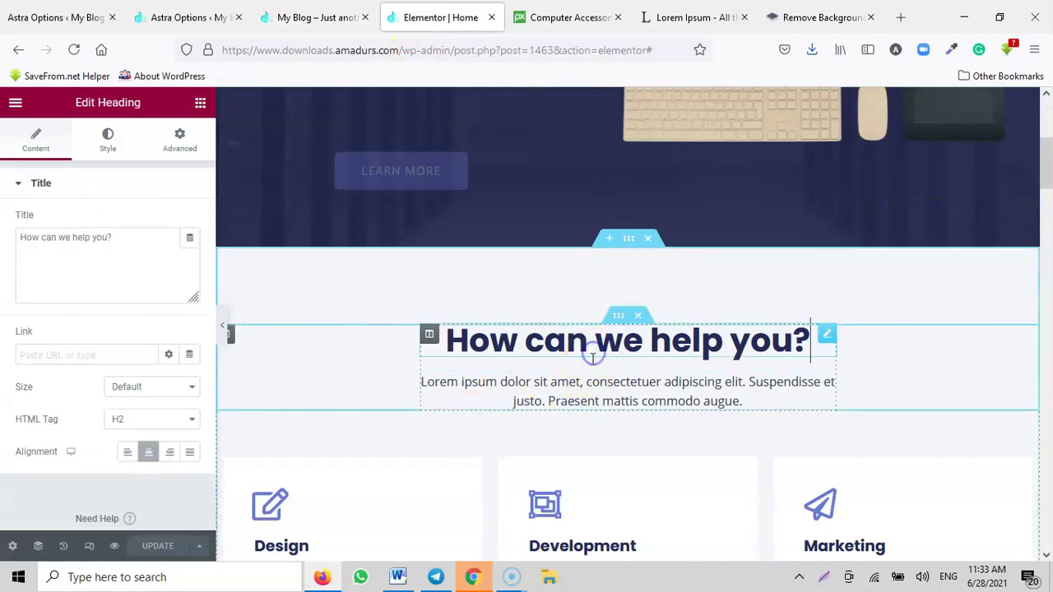
pyautogui.click(125, 251)
pyautogui.hotkey('ctrl', 'a')
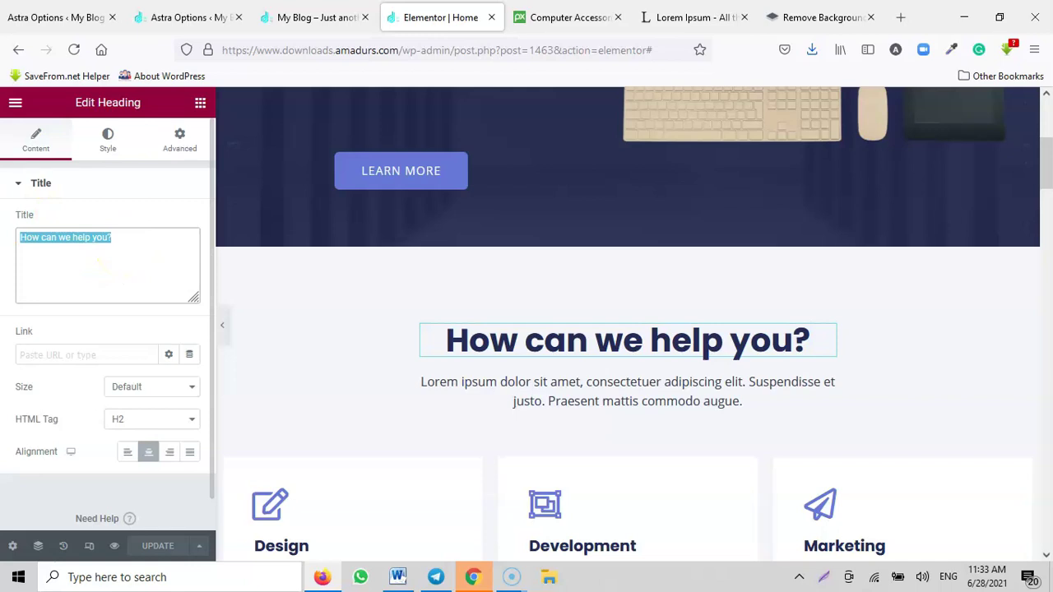
pyautogui.write('What Can We Do For You/')
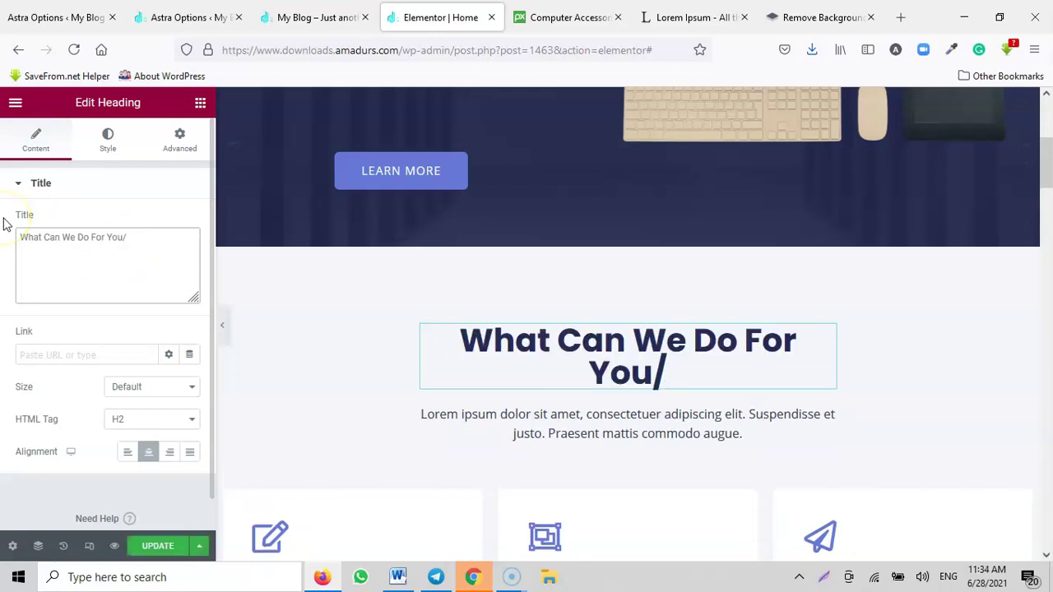
pyautogui.press('BackSpace')
pyautogui.write('?')
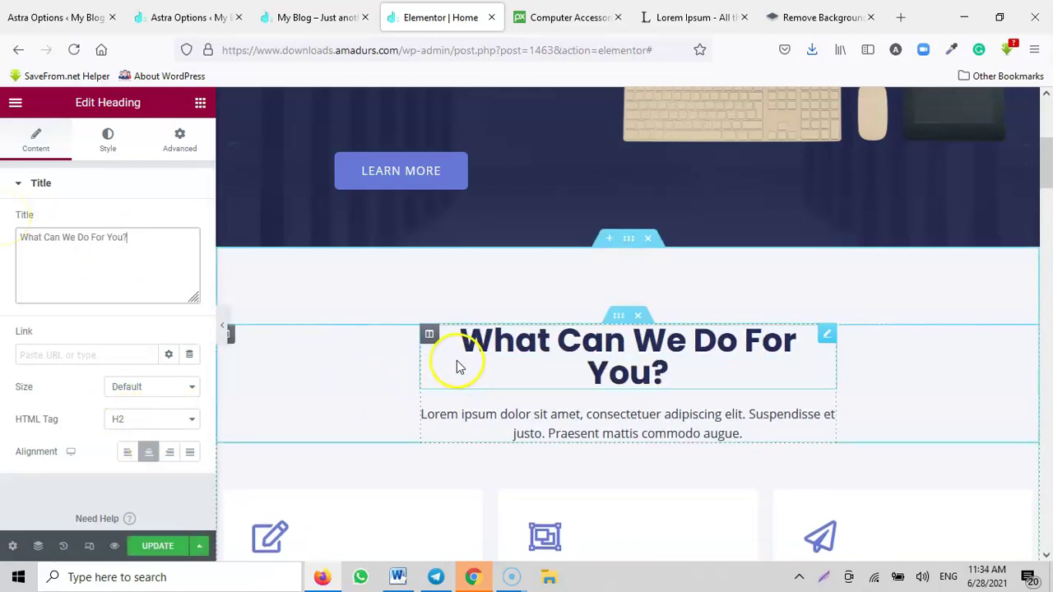
# Step: Move the Lorem ipsum paragraph into its own full-width row below the heading
pyautogui.click(222, 329)
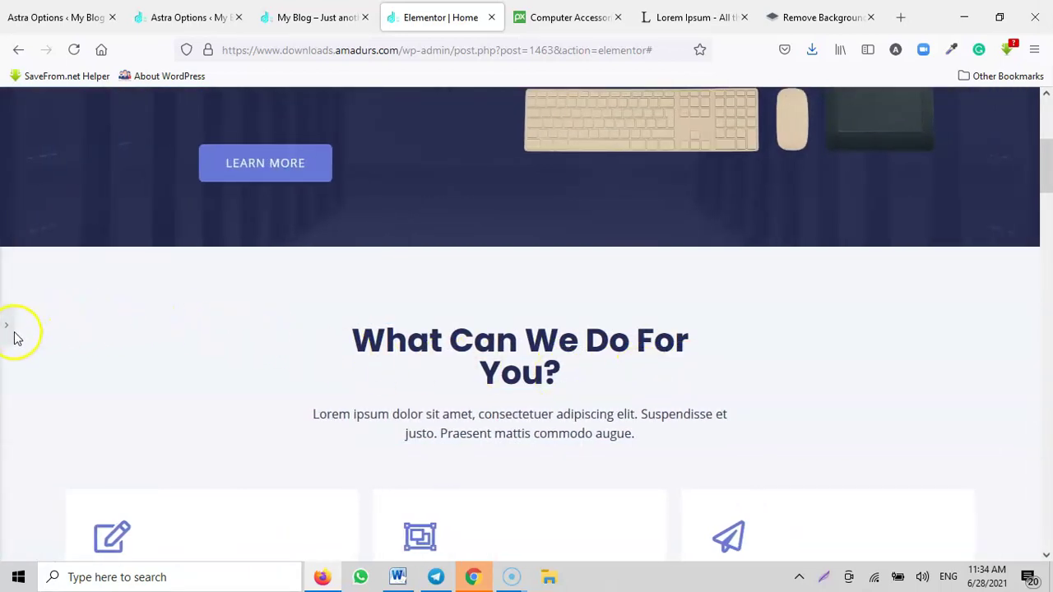
pyautogui.click(6, 330)
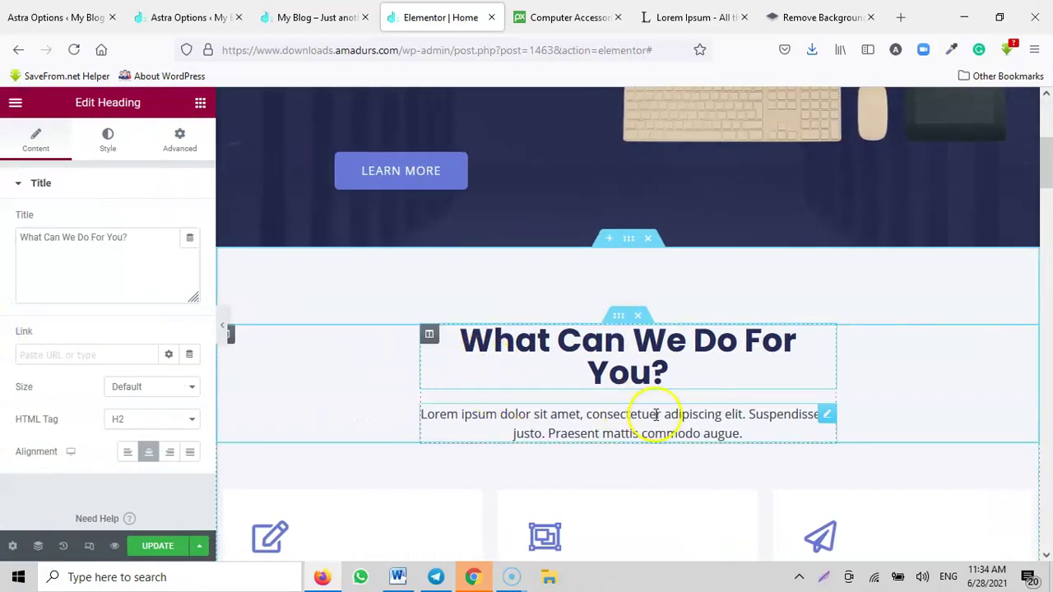
pyautogui.moveTo(630, 431); pyautogui.dragTo(630, 428)
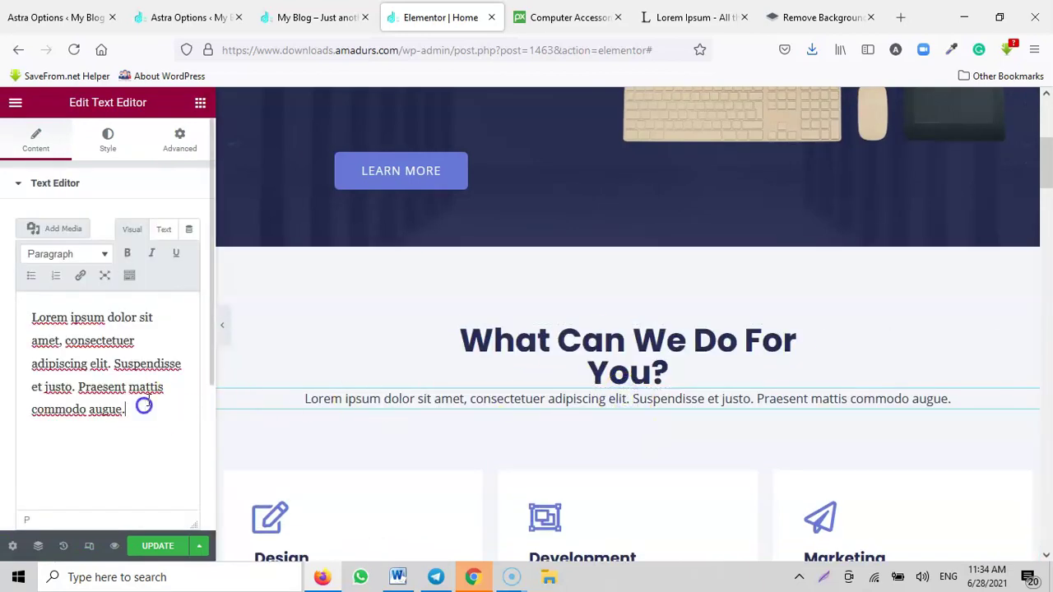
# Step: Paste the two Lorem Ipsum quote lines from lipsum.com over the services paragraph's text
pyautogui.click(669, 14)
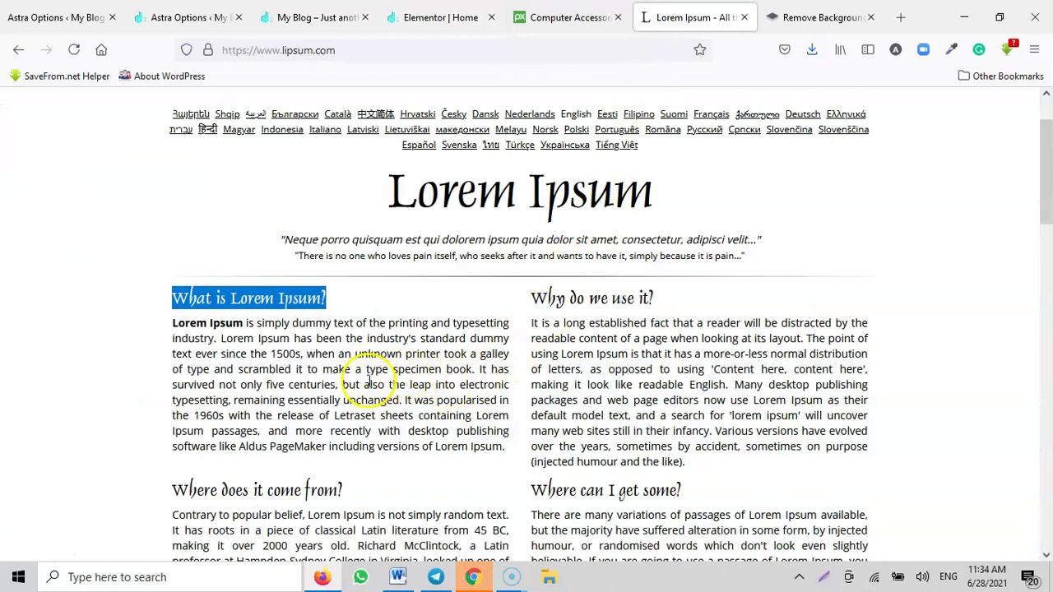
pyautogui.moveTo(282, 239); pyautogui.dragTo(754, 265)
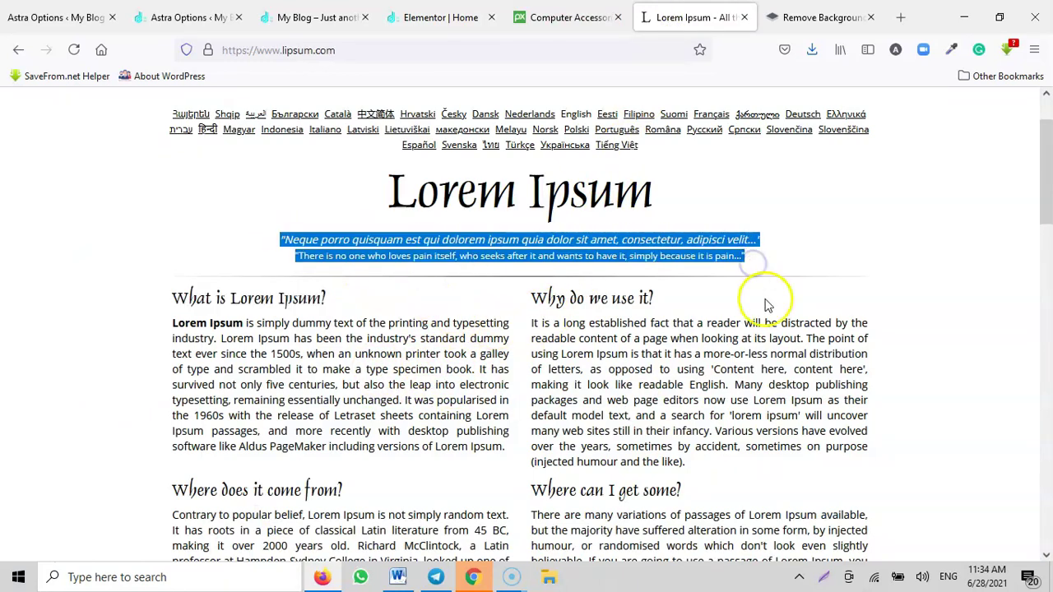
pyautogui.click(411, 17)
pyautogui.click(119, 401)
pyautogui.hotkey('ctrl', 'a')
pyautogui.hotkey('ctrl', 'v')
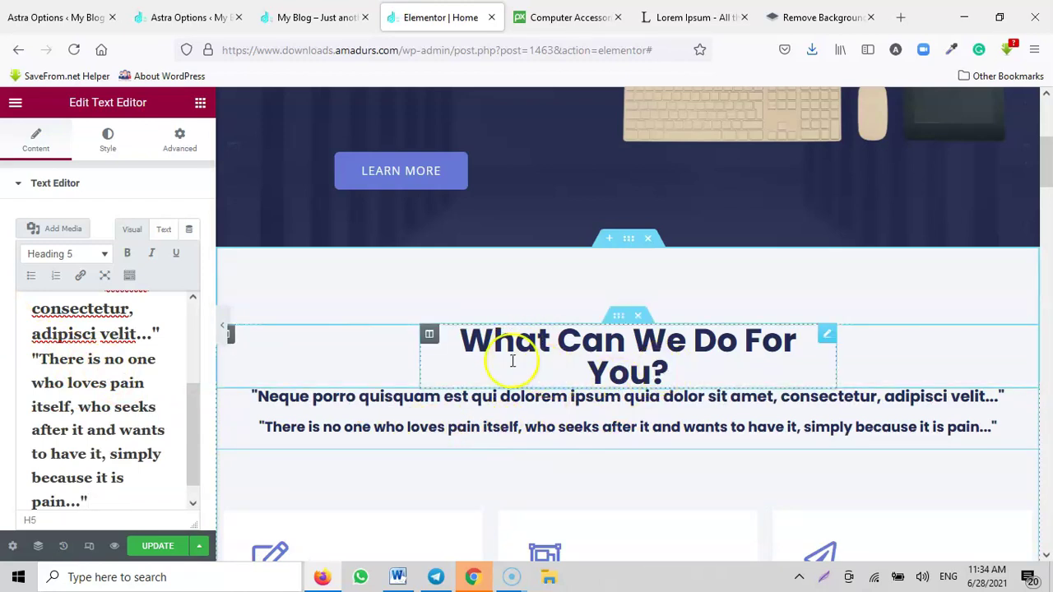
pyautogui.scroll(-2, 618, 372)
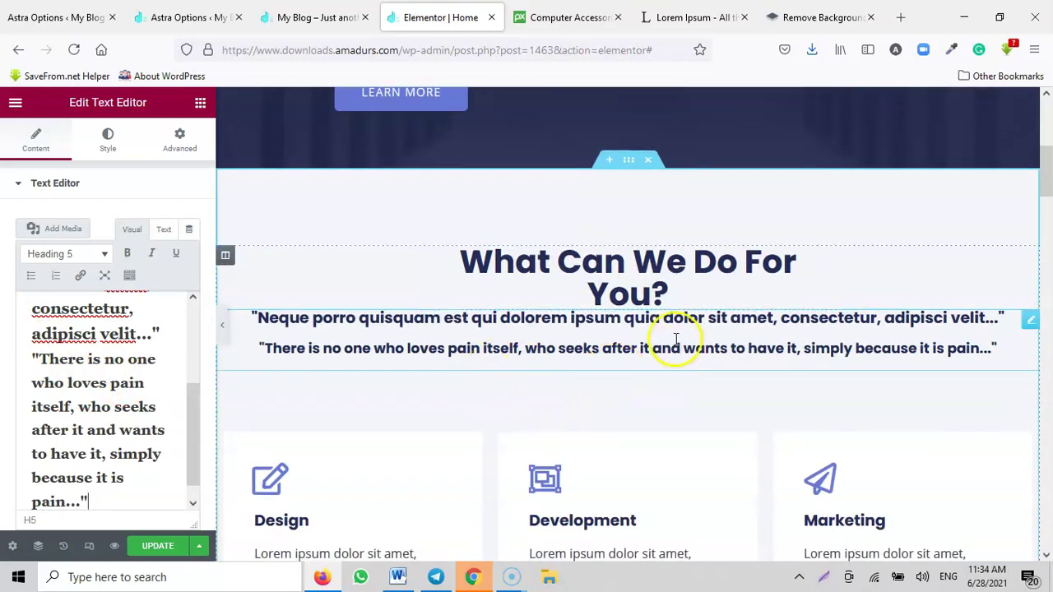
pyautogui.scroll(-2, 407, 430)
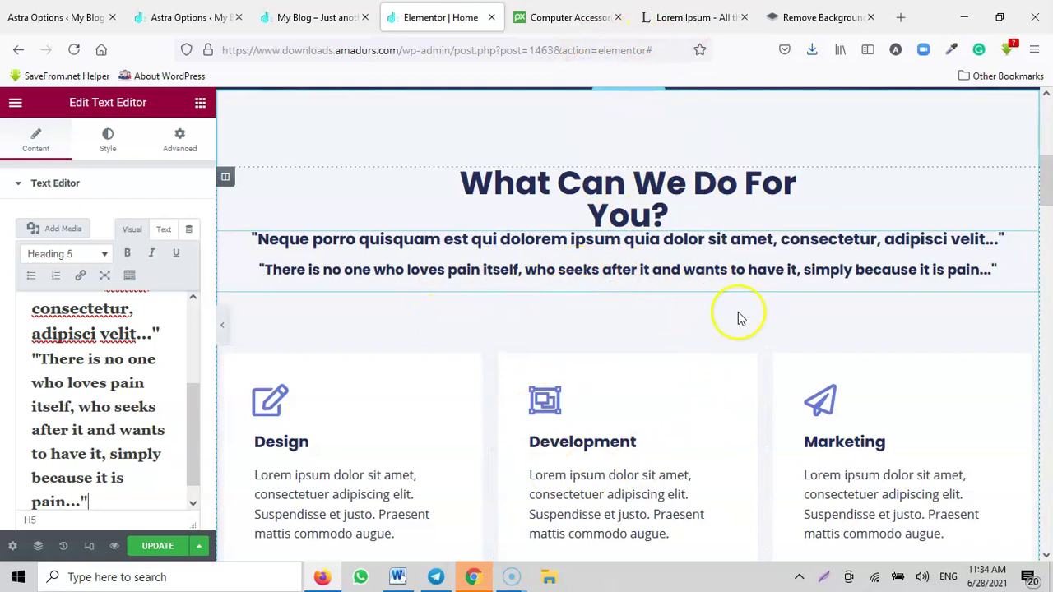
pyautogui.scroll(-2, 517, 482)
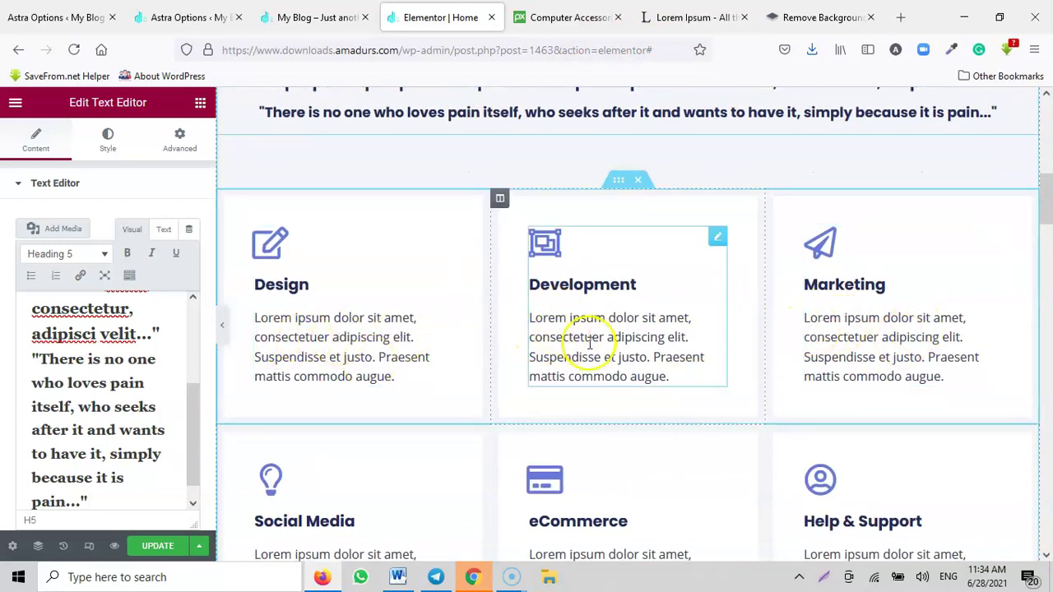
pyautogui.scroll(-2, 316, 403)
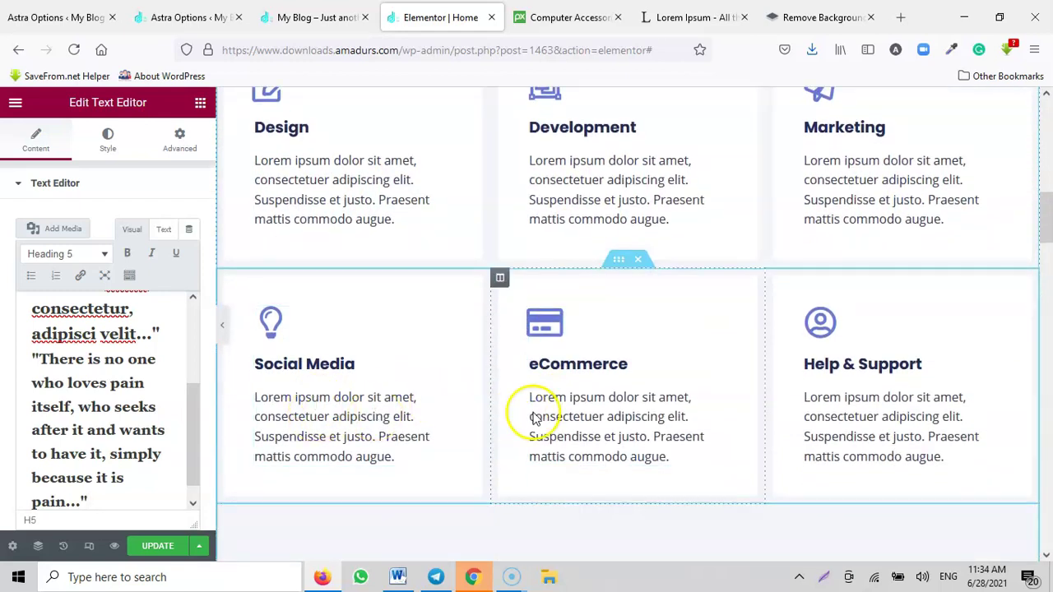
pyautogui.click(691, 17)
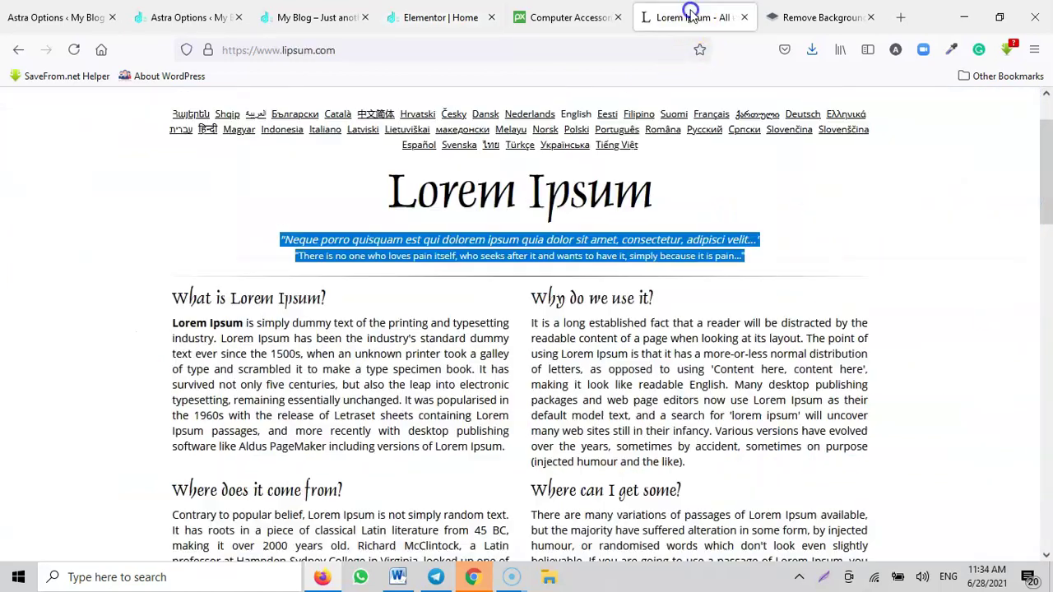
pyautogui.click(569, 17)
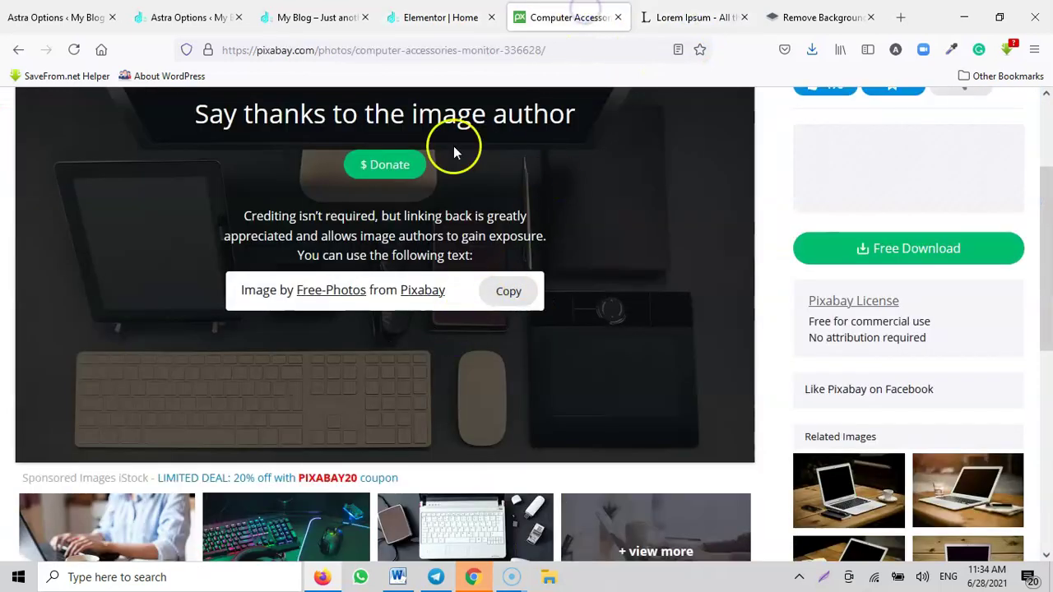
pyautogui.click(403, 14)
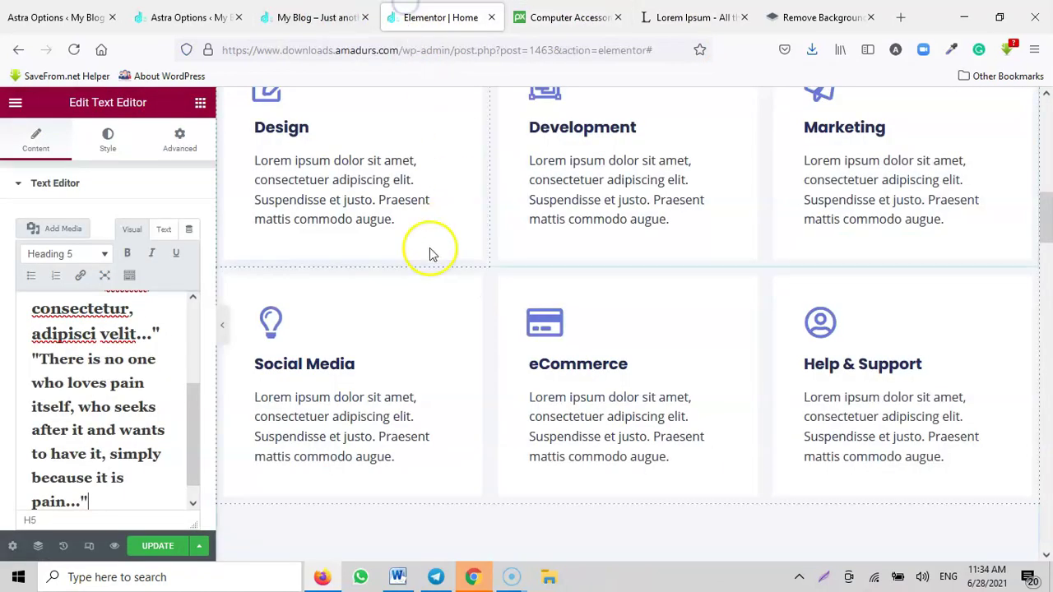
# Step: Retitle the first three service boxes Web Design, Mobile Development and Digital Marketing
pyautogui.scroll(1, 300, 234)
pyautogui.click(277, 210)
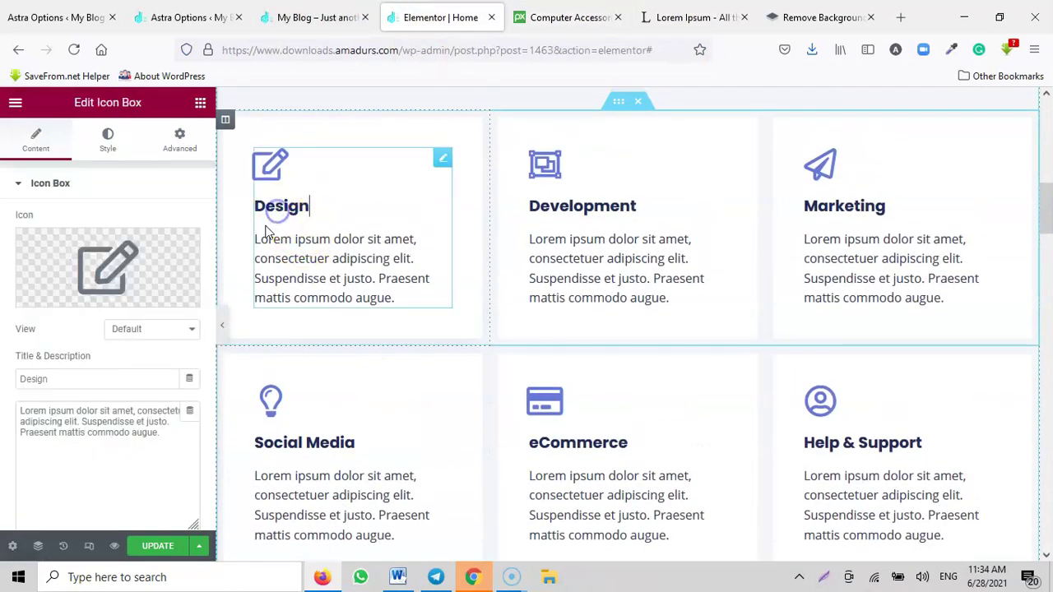
pyautogui.write('Web')
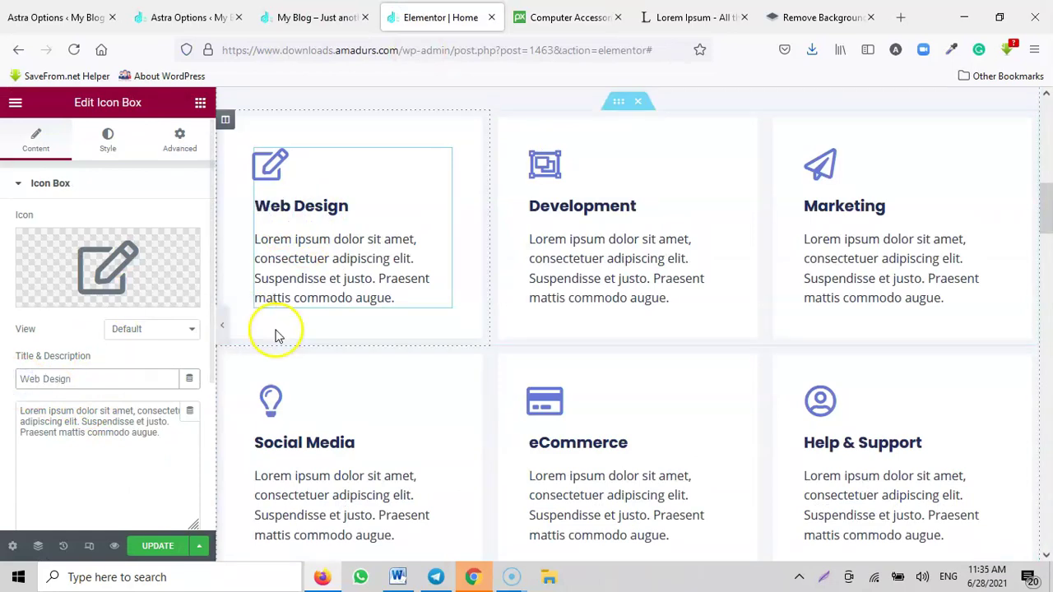
pyautogui.click(574, 204)
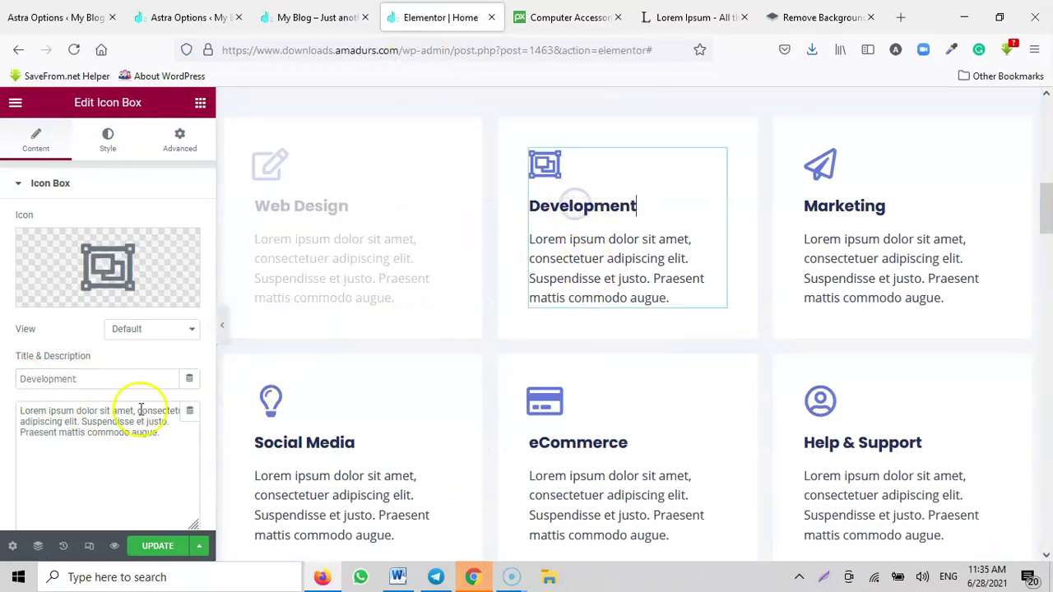
pyautogui.click(18, 378)
pyautogui.write('Mobile')
pyautogui.click(826, 230)
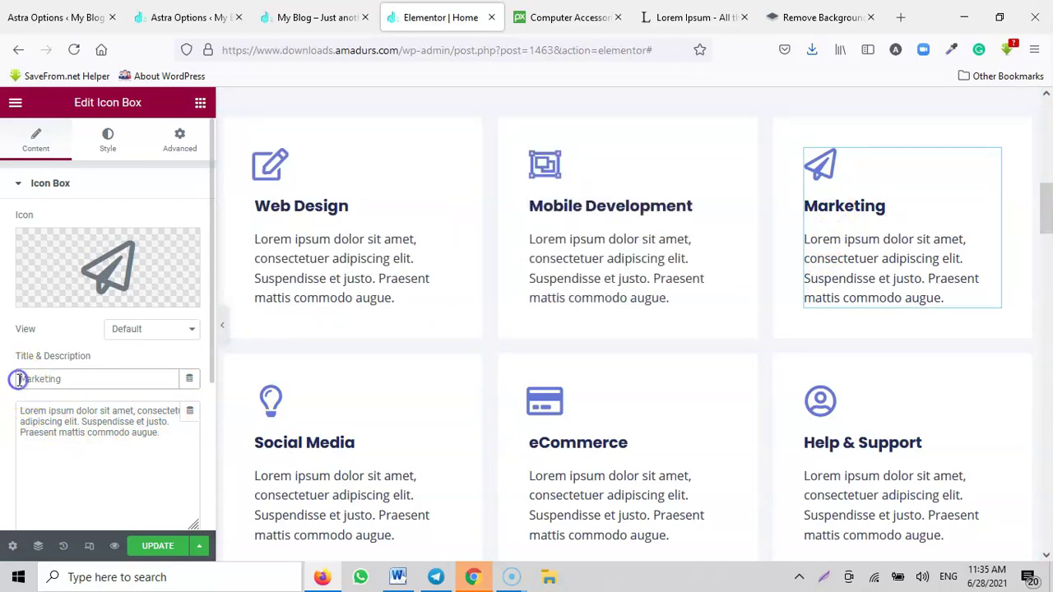
pyautogui.write('Digital')
# Step: Retitle the remaining boxes Social Media Influencing, eCommerce Business and Get Help & Support
pyautogui.click(298, 443)
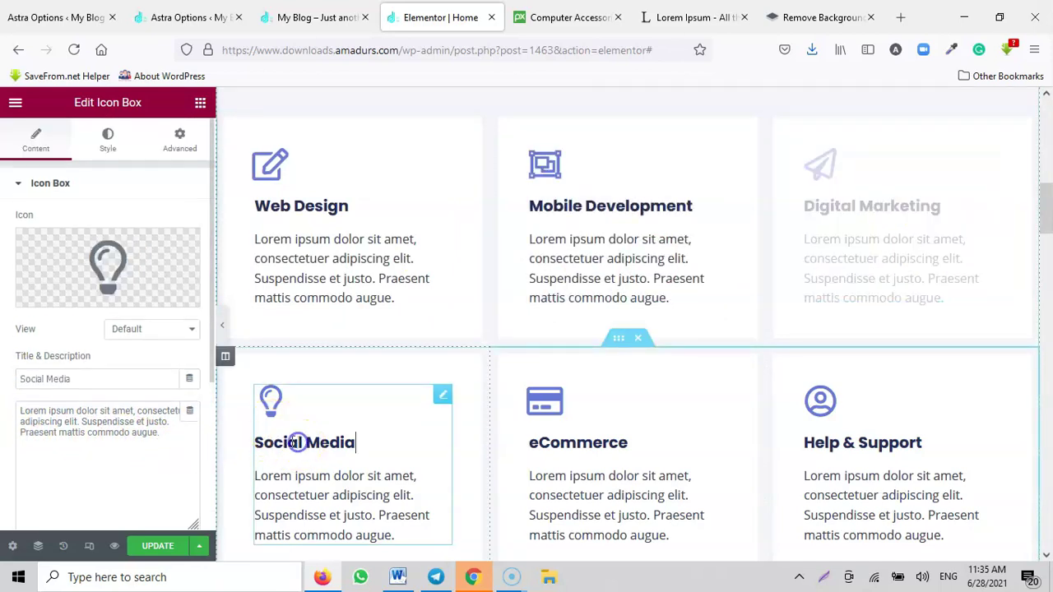
pyautogui.click(97, 374)
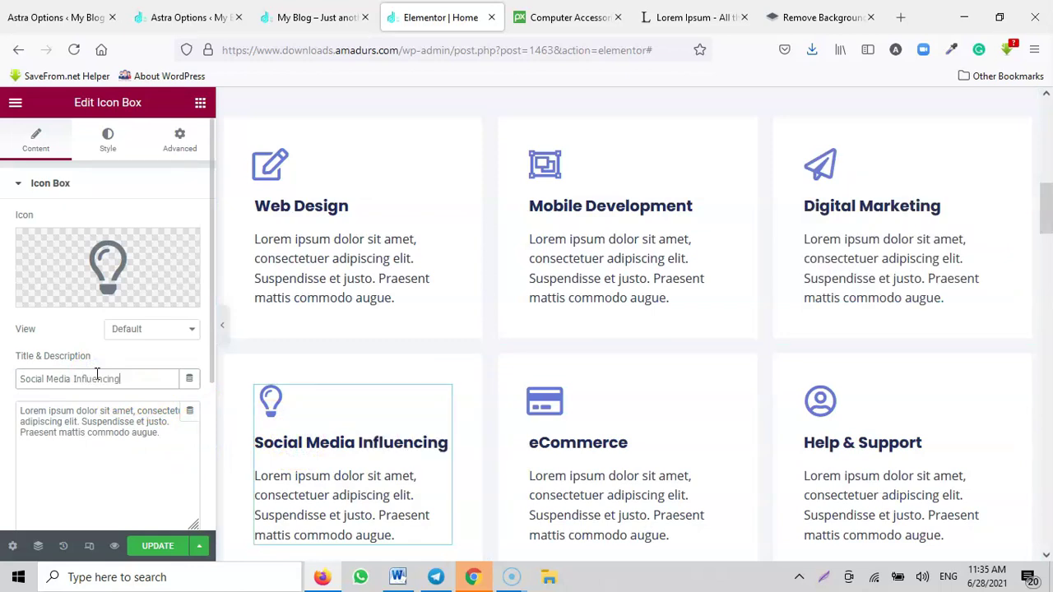
pyautogui.click(546, 439)
pyautogui.click(97, 386)
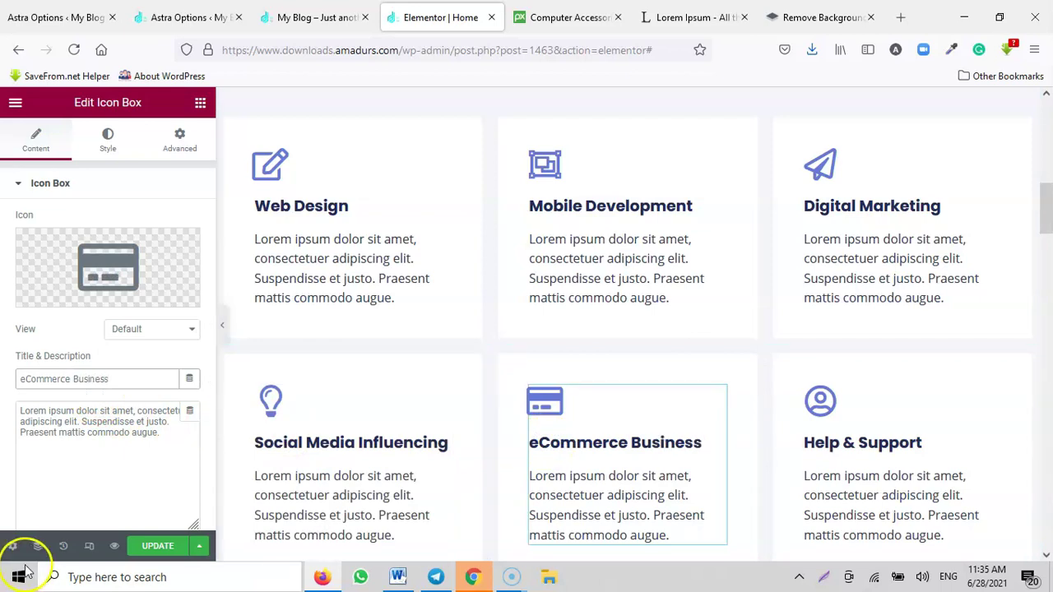
pyautogui.scroll(-2, 852, 436)
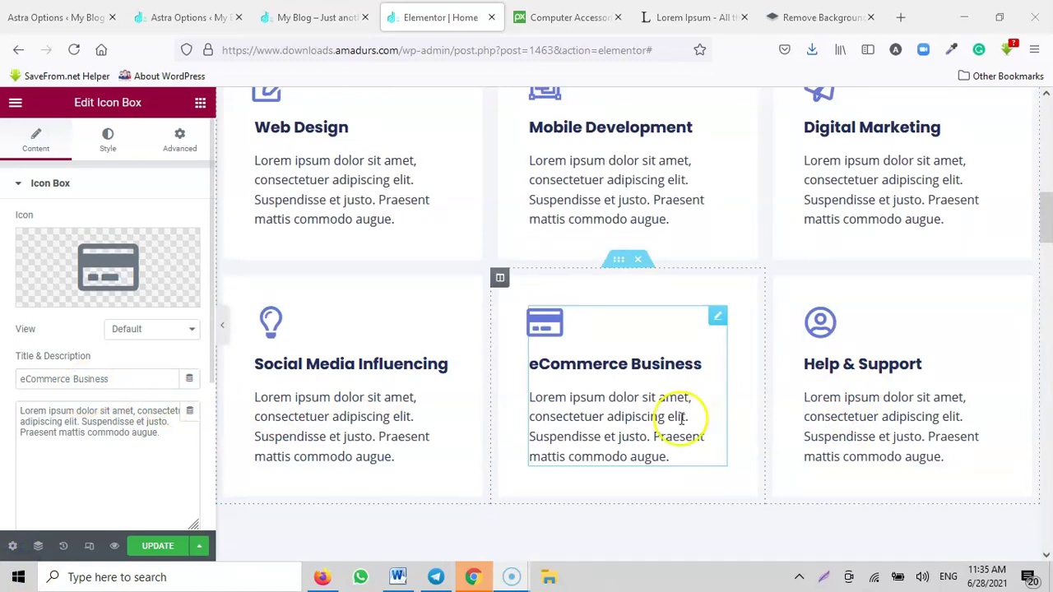
pyautogui.click(869, 372)
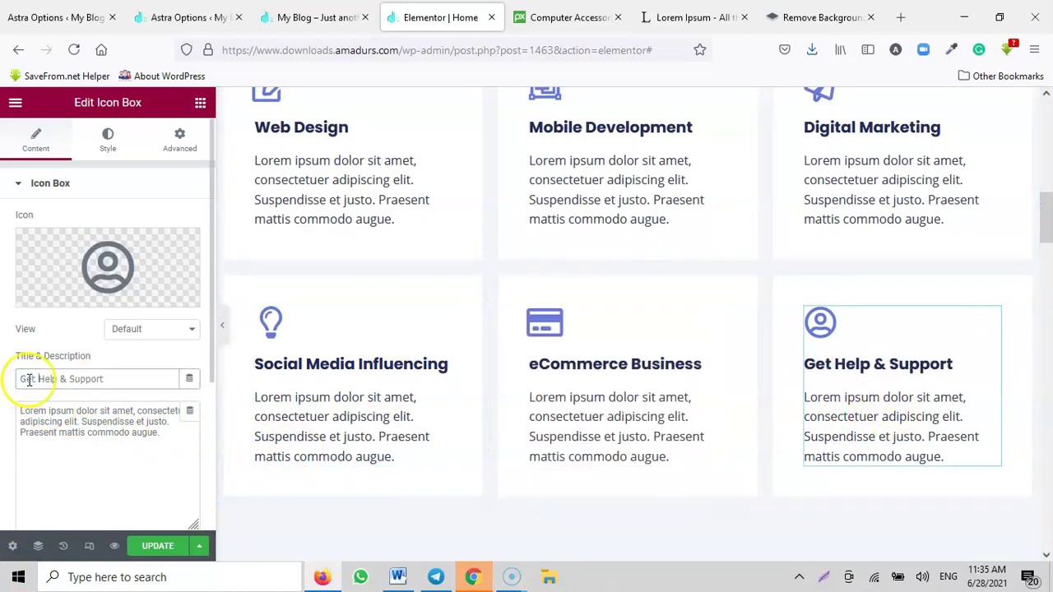
pyautogui.scroll(-3, 82, 408)
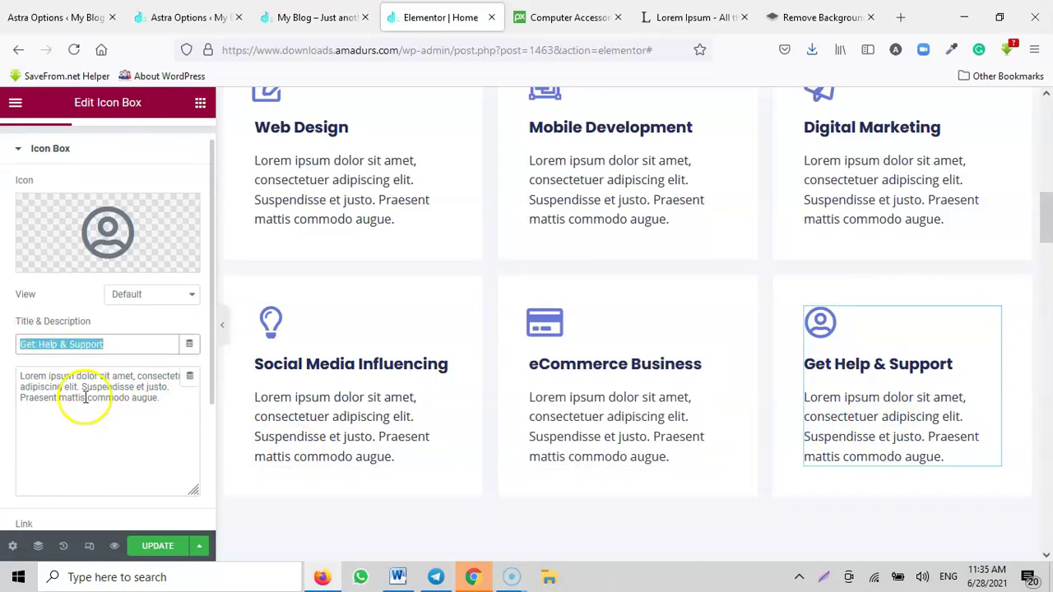
pyautogui.scroll(1, 622, 422)
pyautogui.scroll(-5, 623, 432)
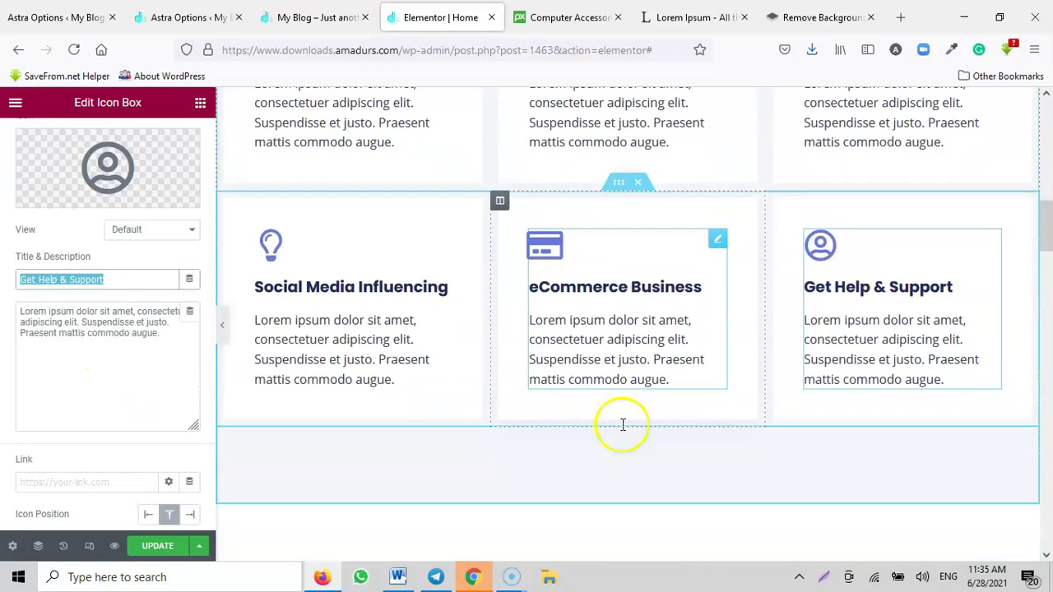
pyautogui.scroll(3, 618, 414)
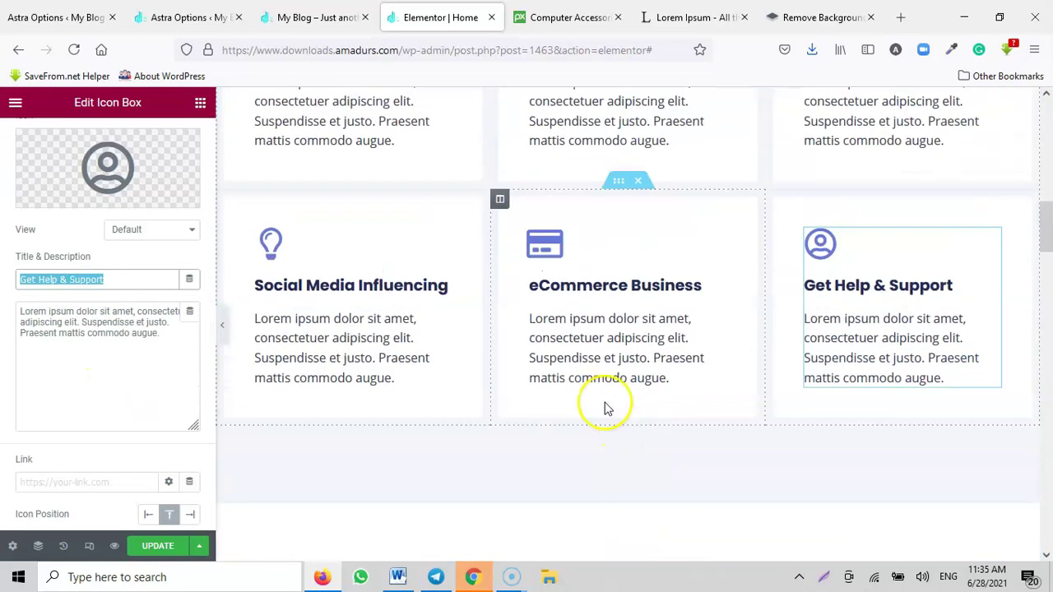
# Step: Copy the 'leap into electronic typesetting' passage and paste it as Social Media Influencing's description
pyautogui.click(380, 334)
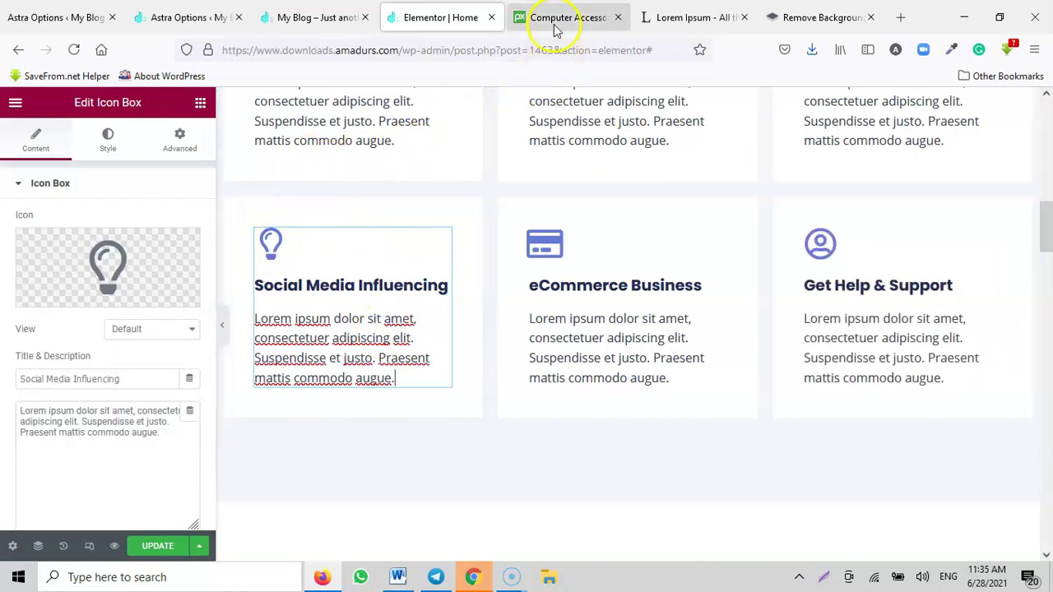
pyautogui.click(691, 18)
pyautogui.moveTo(345, 384); pyautogui.dragTo(280, 430)
pyautogui.hotkey('ctrl', 'c')
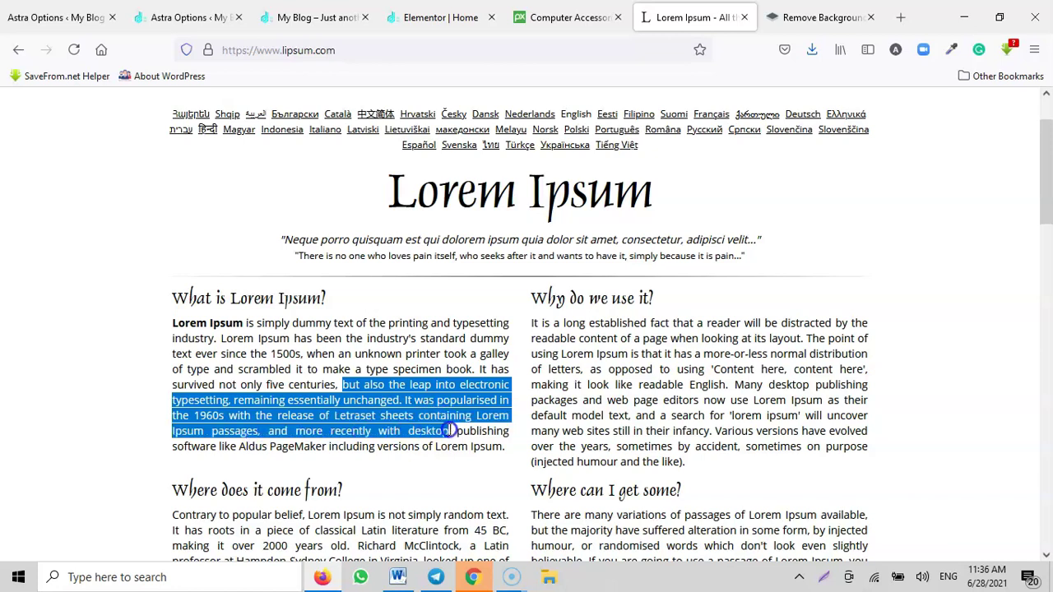
pyautogui.click(404, 13)
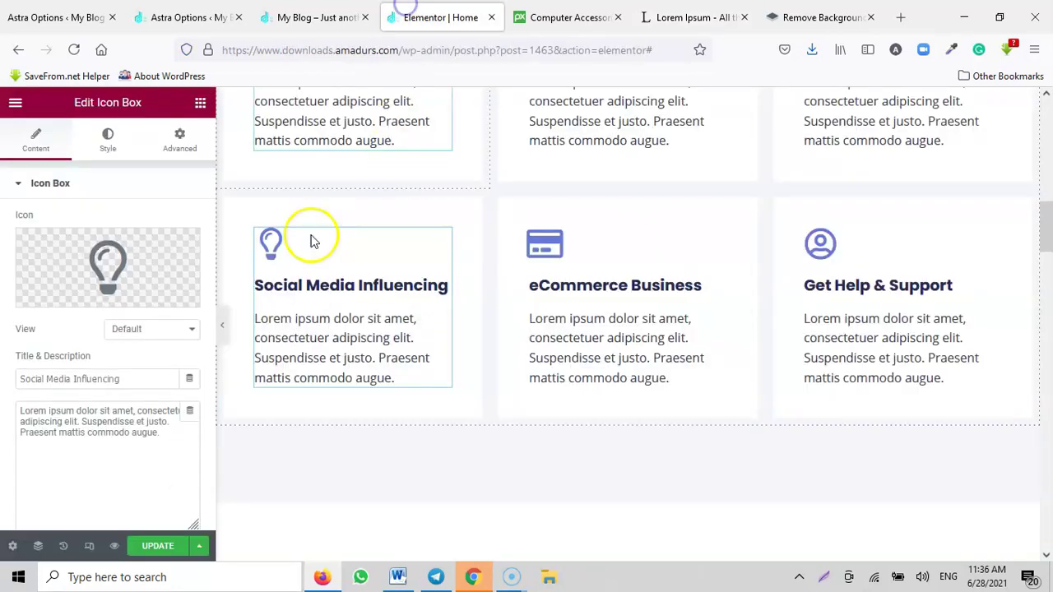
pyautogui.click(186, 434)
pyautogui.hotkey('ctrl', 'a')
pyautogui.hotkey('ctrl', 'v')
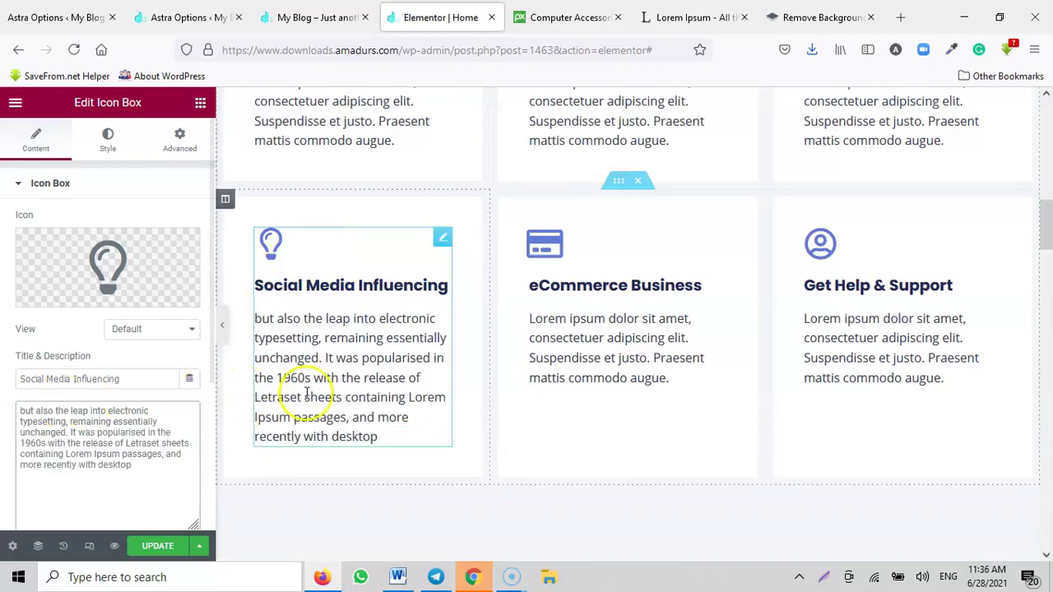
# Step: Paste the same passage into the eCommerce Business and Get Help & Support descriptions
pyautogui.click(587, 336)
pyautogui.click(158, 444)
pyautogui.hotkey('ctrl', 'a')
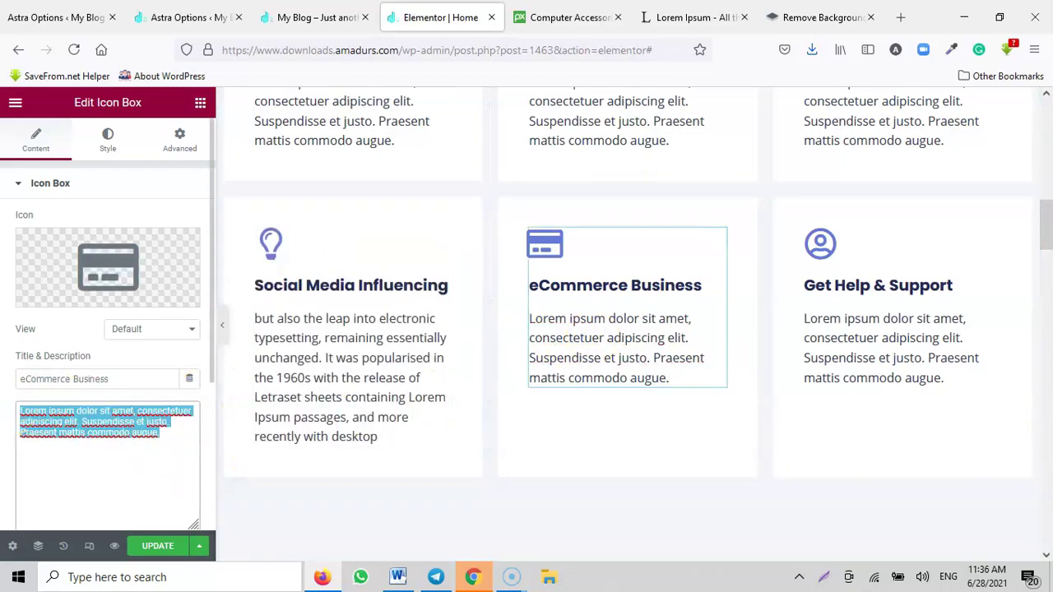
pyautogui.hotkey('ctrl', 'v')
pyautogui.click(865, 346)
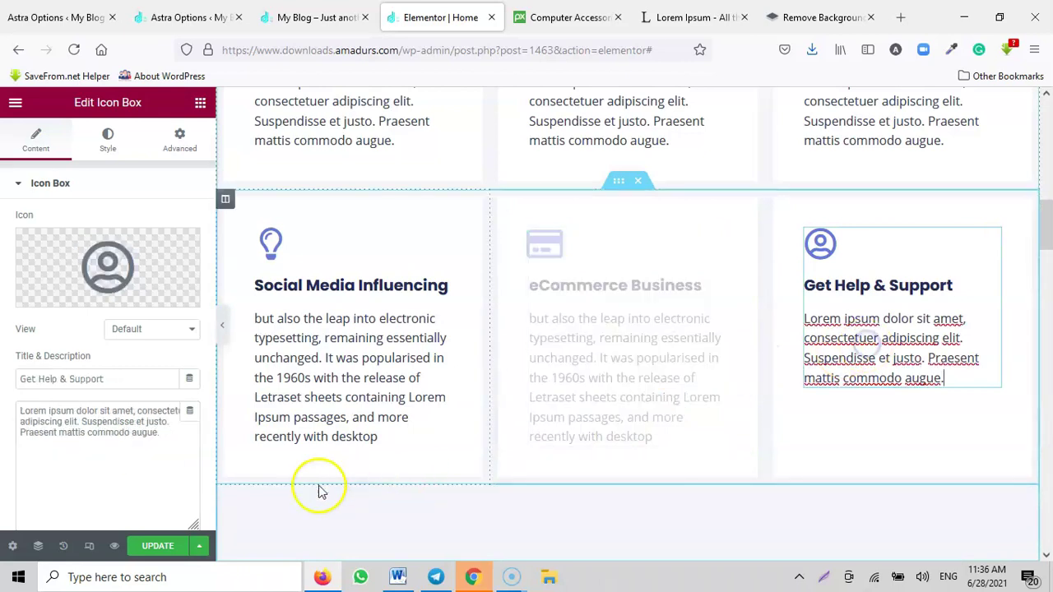
pyautogui.click(172, 447)
pyautogui.hotkey('ctrl', 'a')
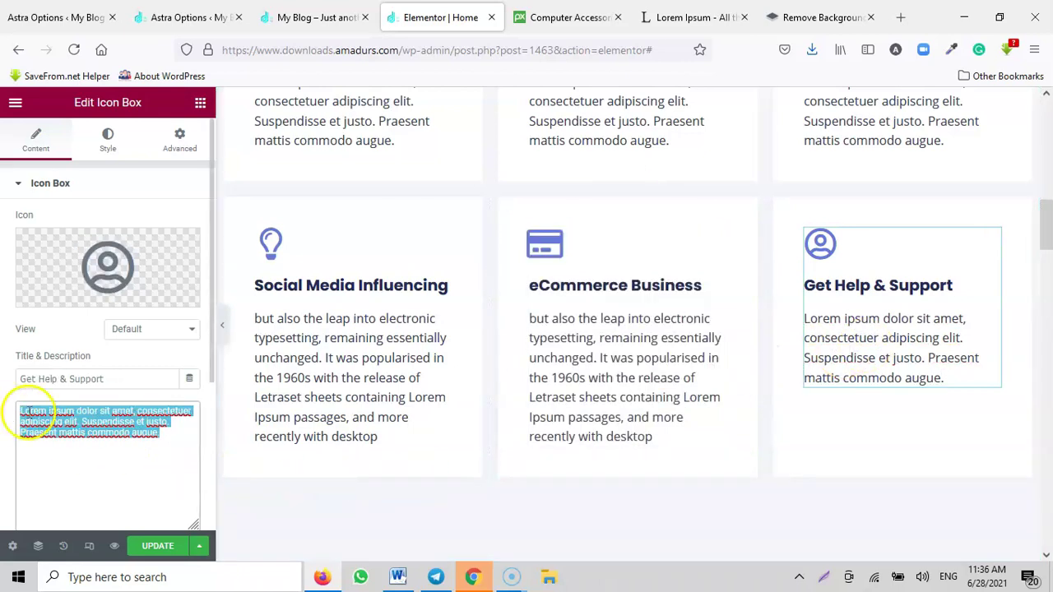
pyautogui.hotkey('ctrl', 'v')
# Step: Paste the passage into the Web Design, Mobile Development and Digital Marketing descriptions
pyautogui.scroll(2, 475, 453)
pyautogui.click(364, 283)
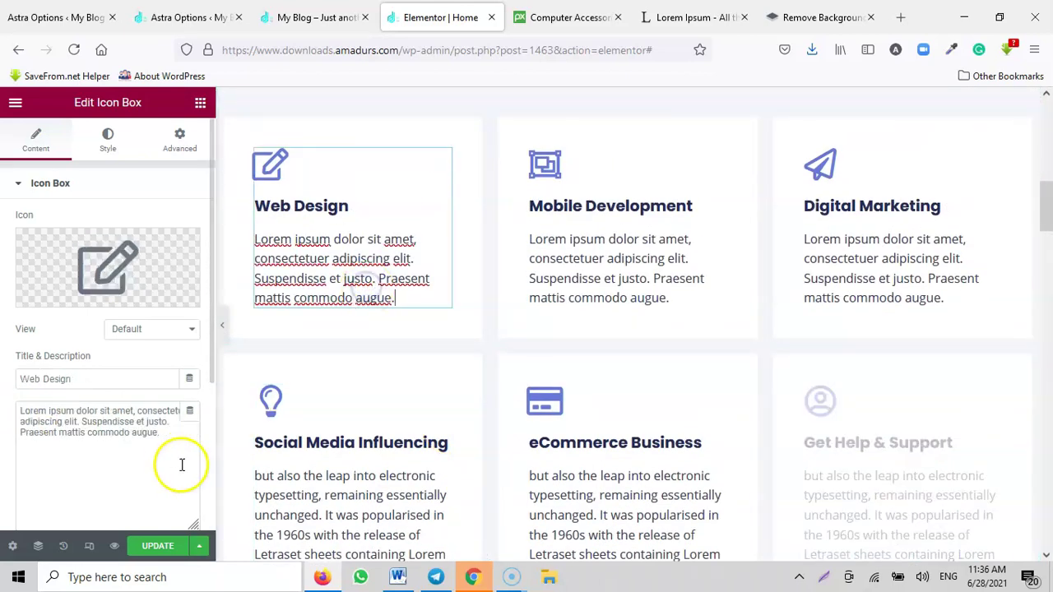
pyautogui.moveTo(182, 465); pyautogui.dragTo(25, 411)
pyautogui.hotkey('ctrl', 'v')
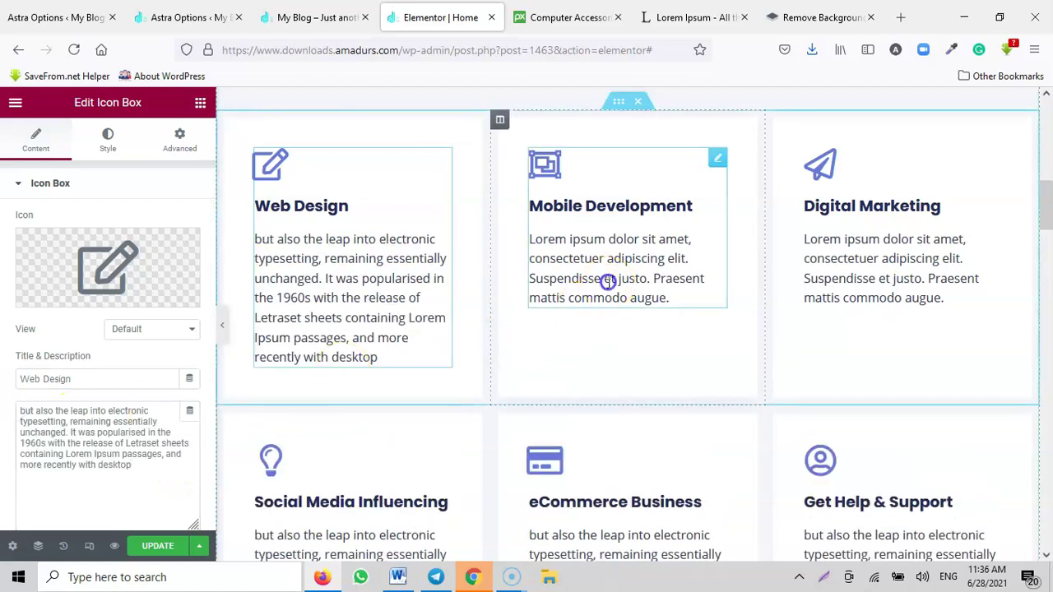
pyautogui.click(604, 282)
pyautogui.moveTo(181, 447); pyautogui.dragTo(21, 422)
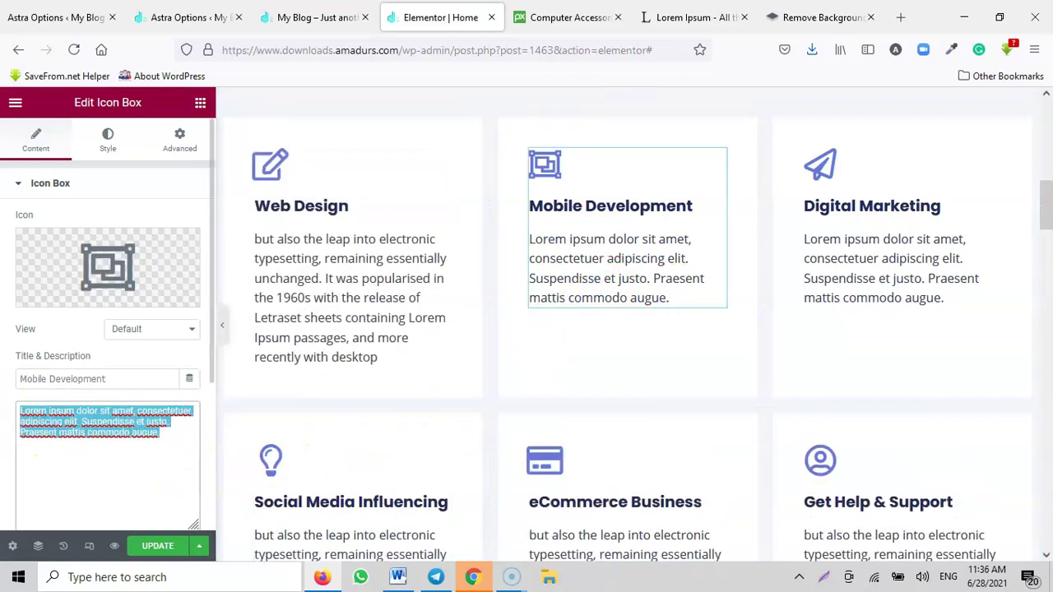
pyautogui.hotkey('ctrl', 'v')
pyautogui.click(874, 254)
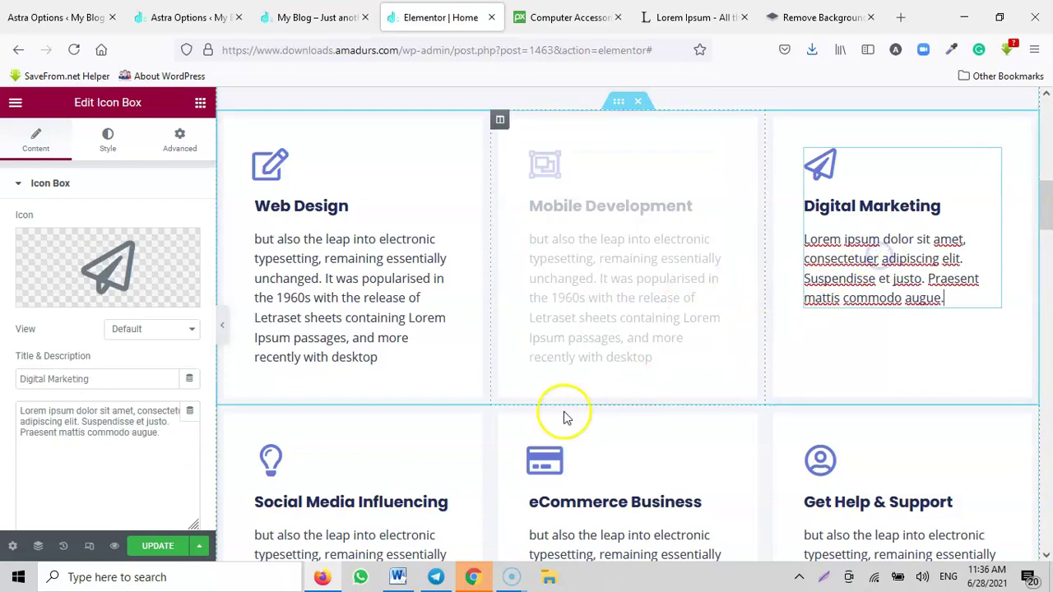
pyautogui.moveTo(198, 448); pyautogui.dragTo(87, 426)
pyautogui.hotkey('ctrl', 'v')
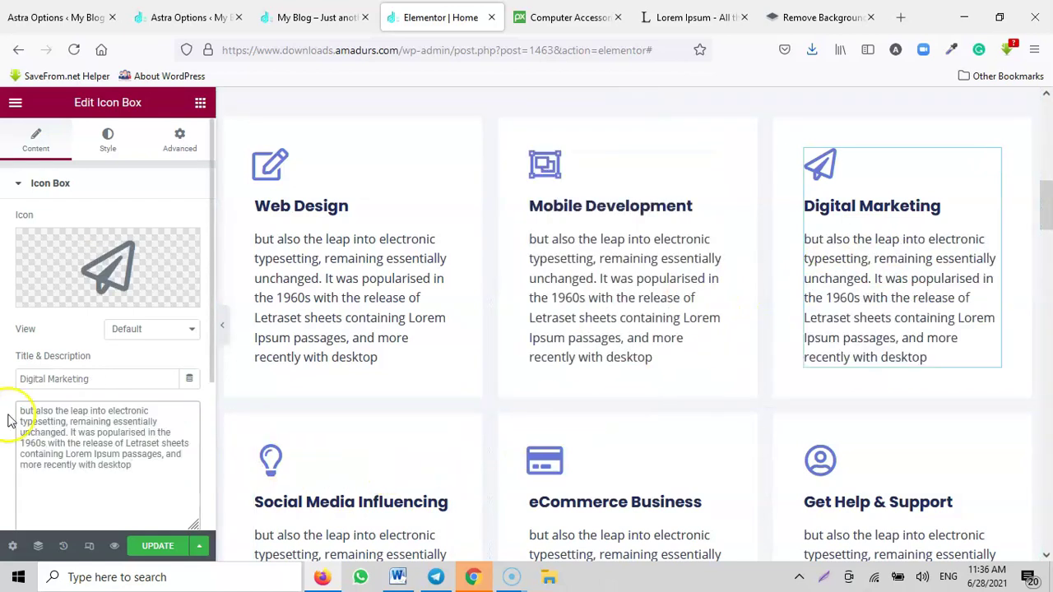
pyautogui.scroll(-3, 84, 452)
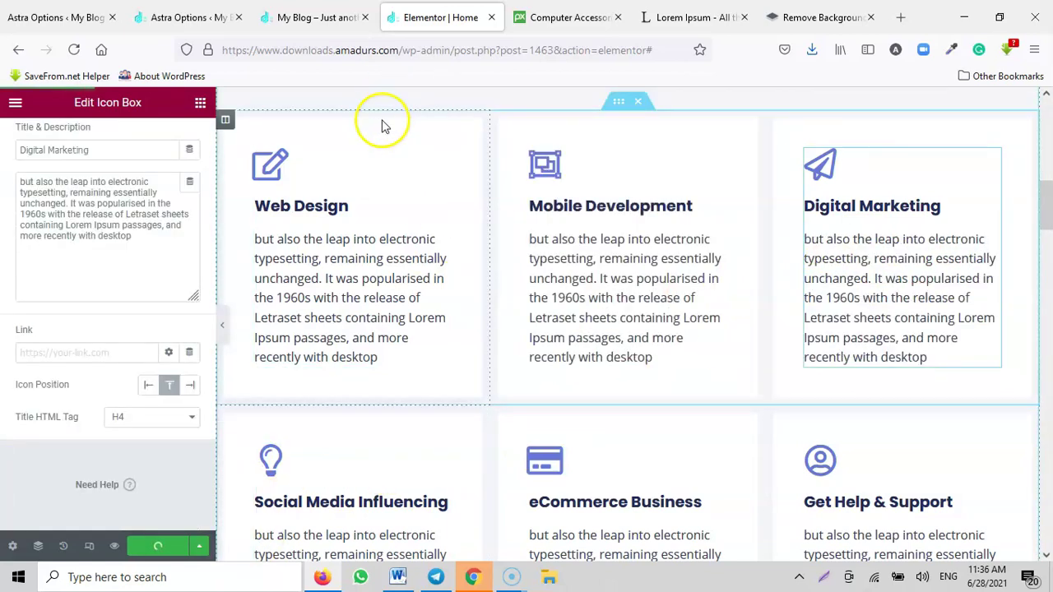
# Step: Reload the live site and scroll through the updated service cards and portfolio
pyautogui.click(315, 18)
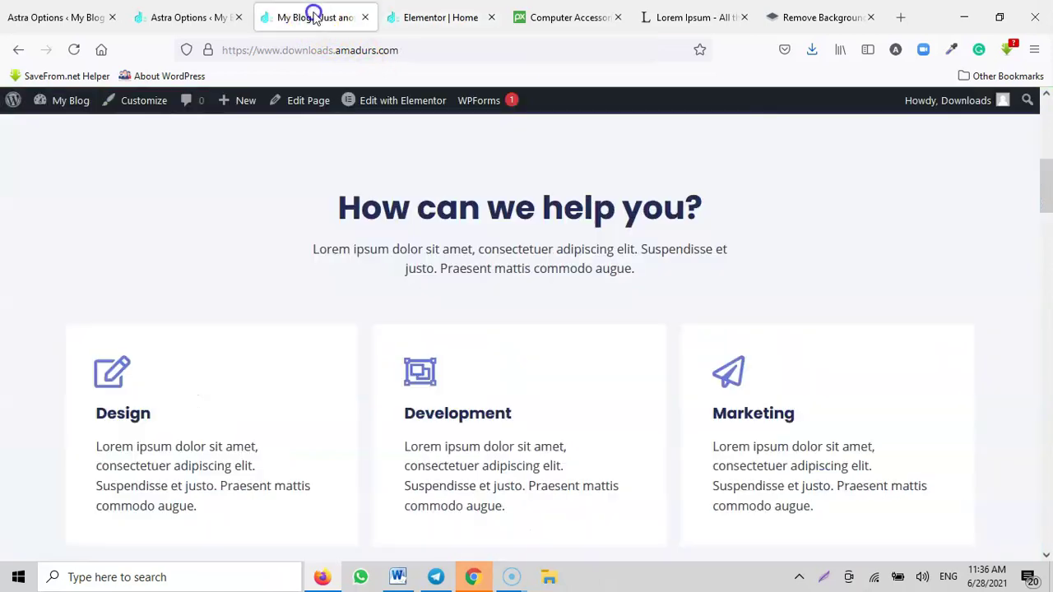
pyautogui.click(73, 50)
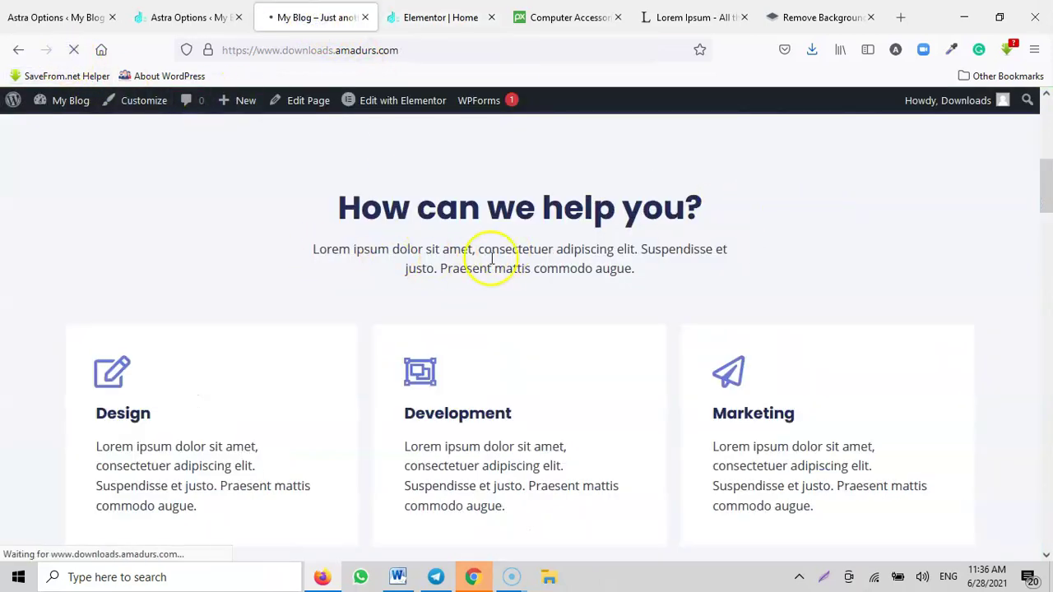
pyautogui.scroll(-3, 670, 258)
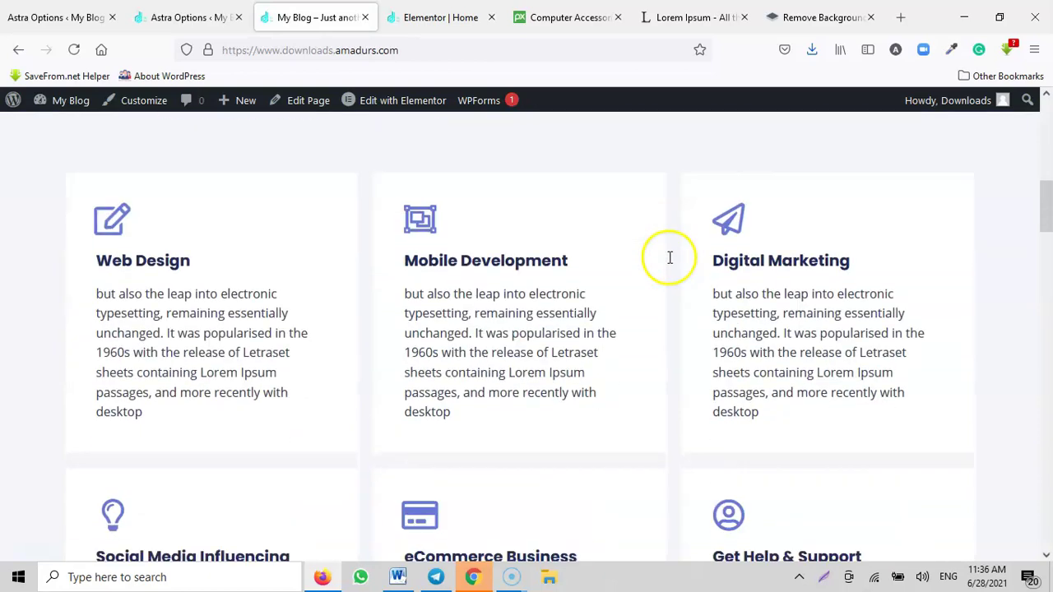
pyautogui.scroll(-1, 502, 247)
pyautogui.scroll(-2, 605, 260)
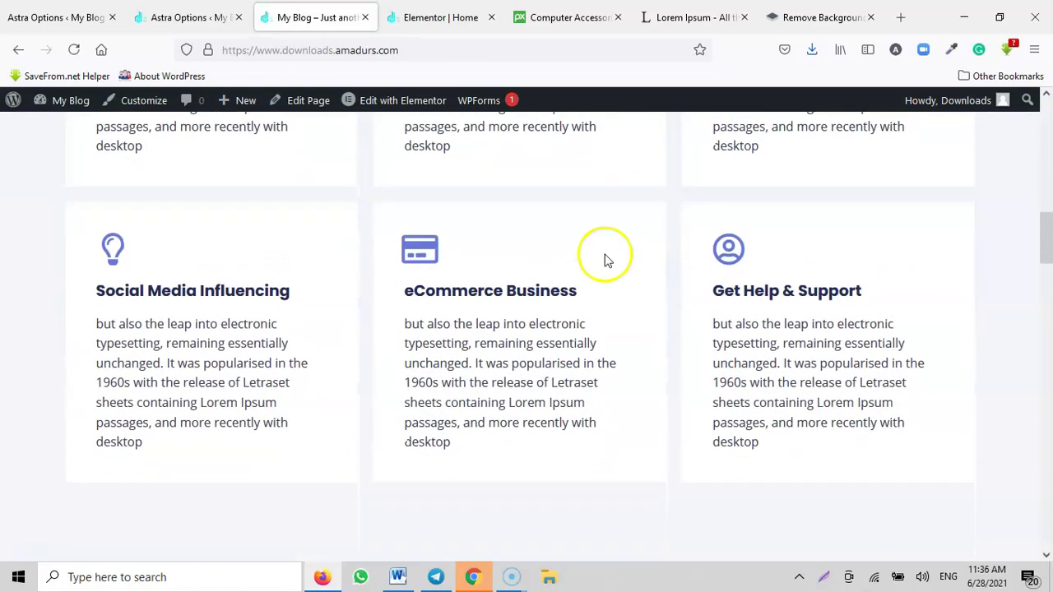
pyautogui.scroll(-5, 782, 320)
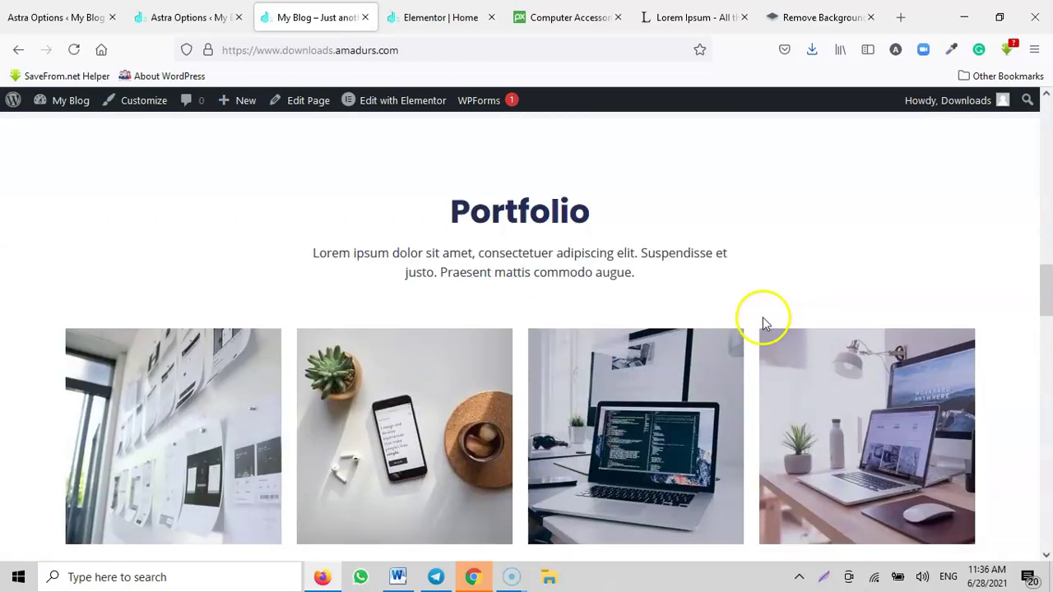
pyautogui.scroll(-1, 518, 319)
pyautogui.scroll(-1, 519, 319)
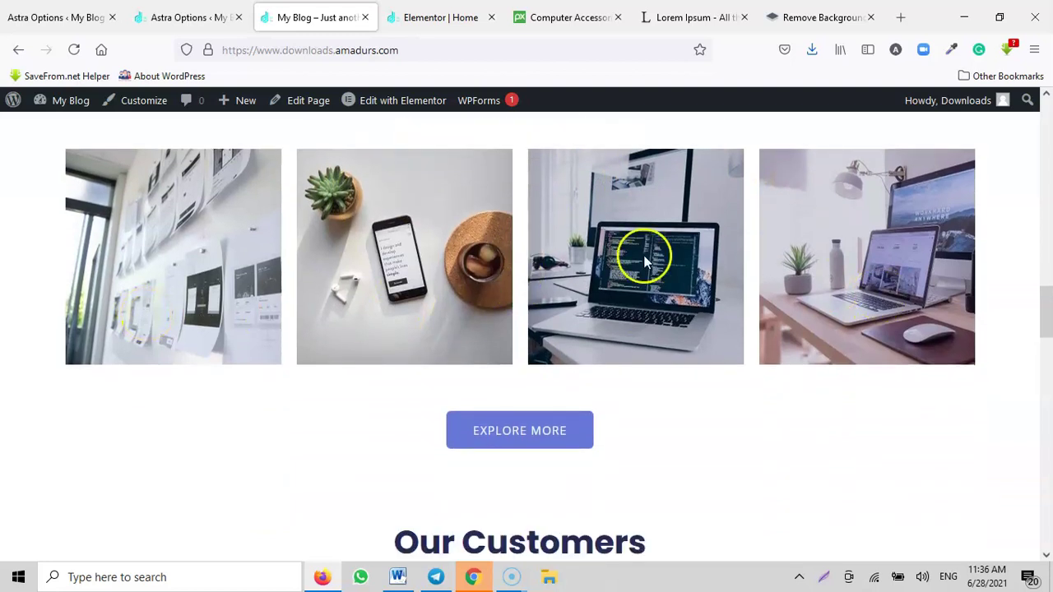
# Step: Bring up the Astra Options admin page and look over its builder and customizer links
pyautogui.click(185, 17)
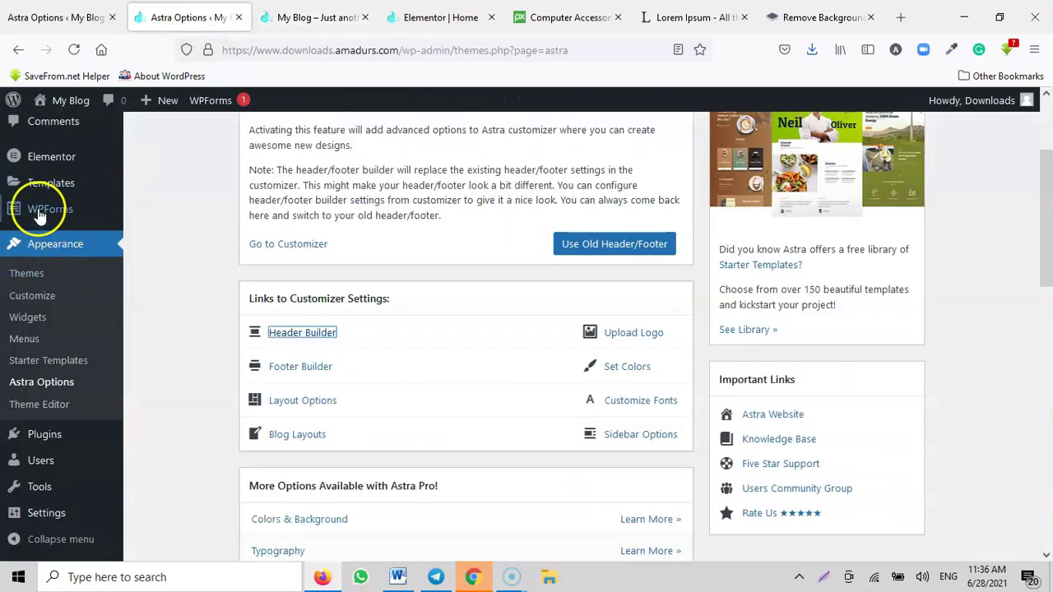
pyautogui.scroll(3, 39, 215)
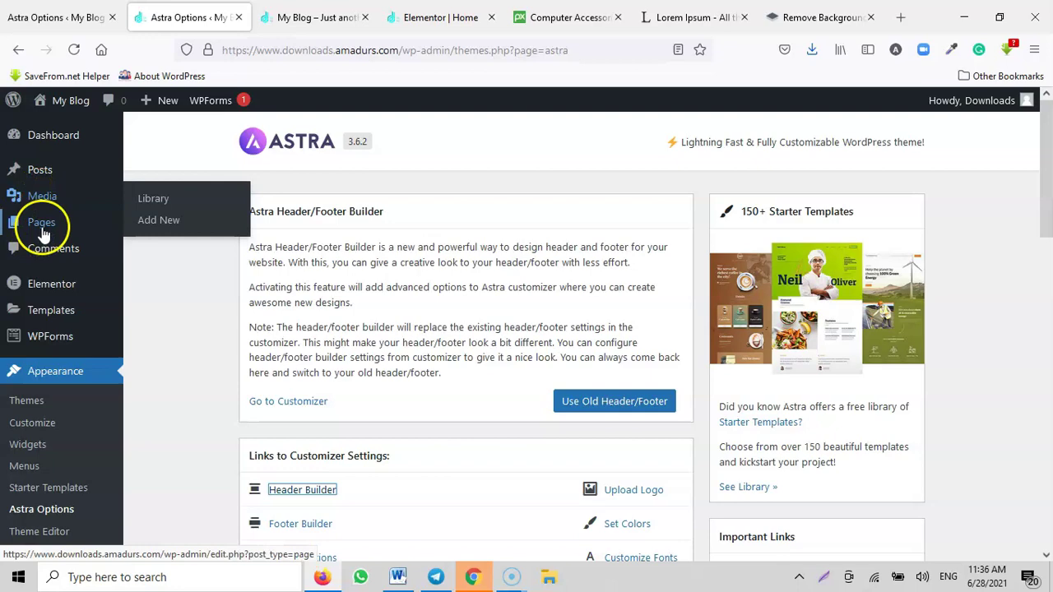
pyautogui.scroll(-3, 47, 162)
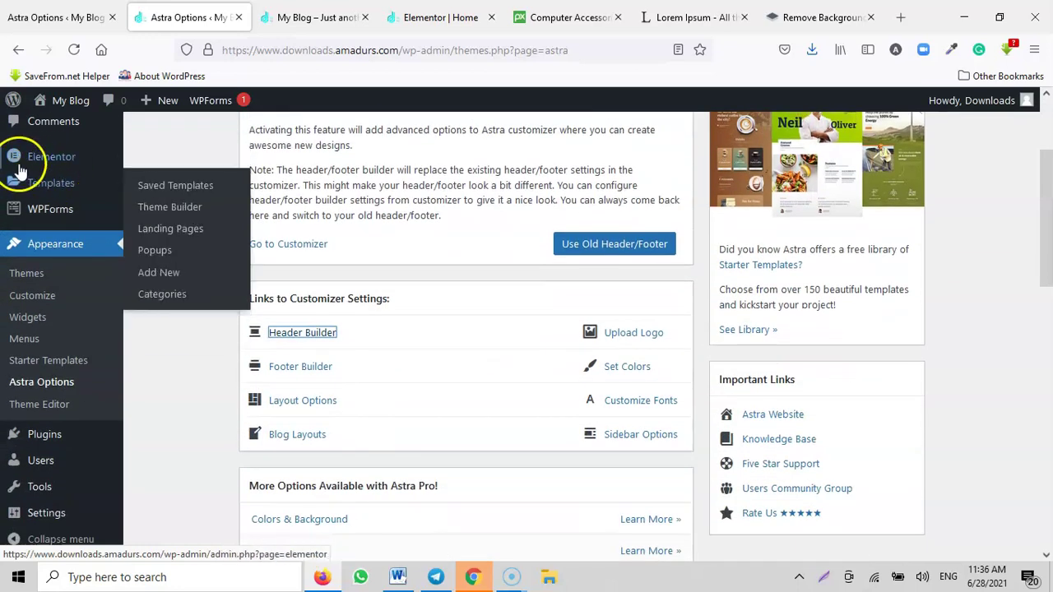
pyautogui.scroll(-3, 51, 272)
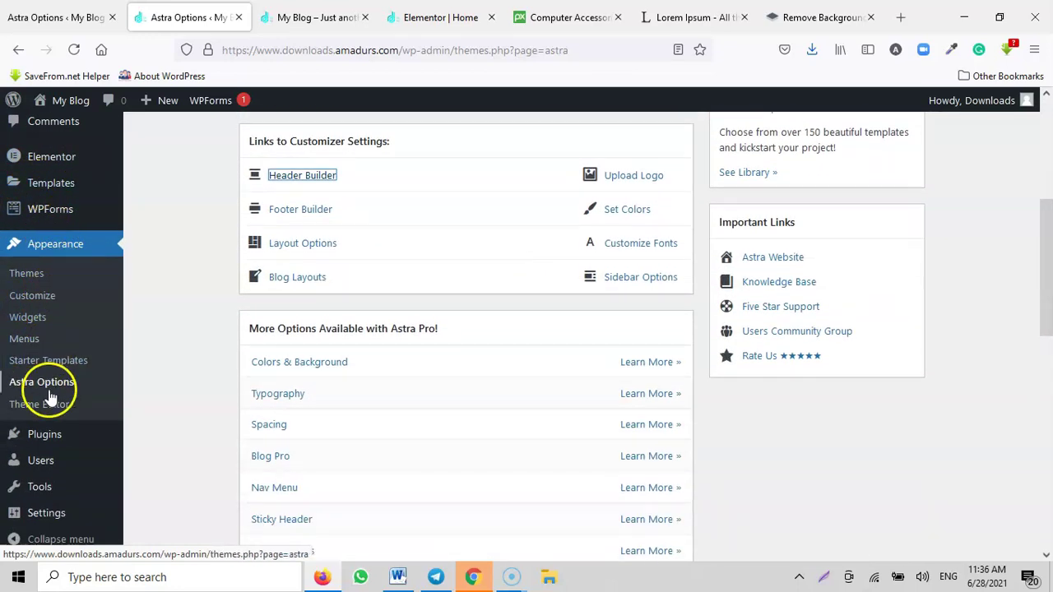
pyautogui.scroll(6, 56, 345)
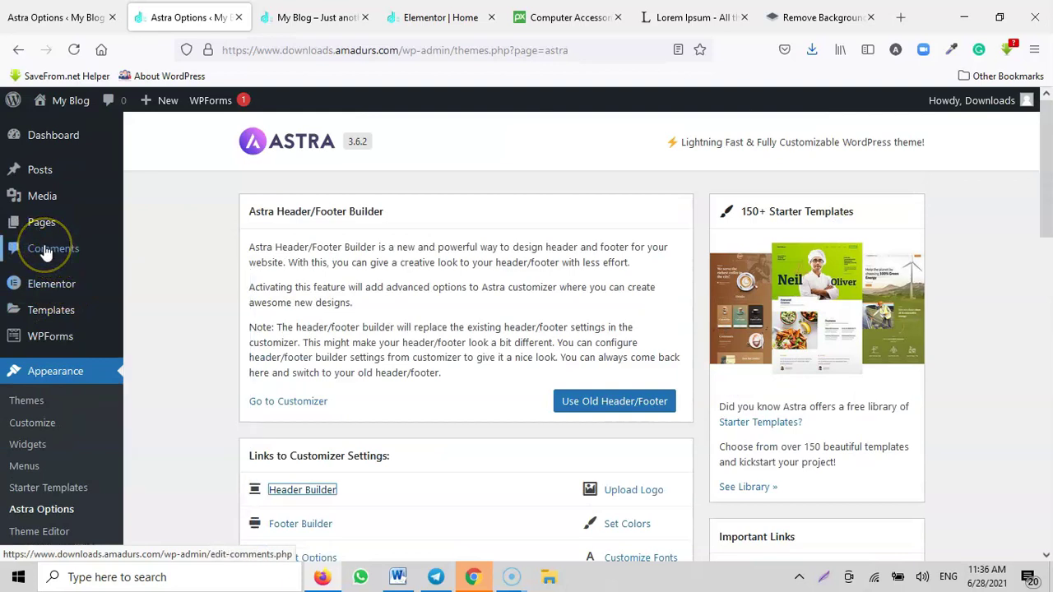
# Step: Retitle the Portfolio heading to 'Our Portfolio'
pyautogui.click(441, 18)
pyautogui.scroll(-9, 562, 304)
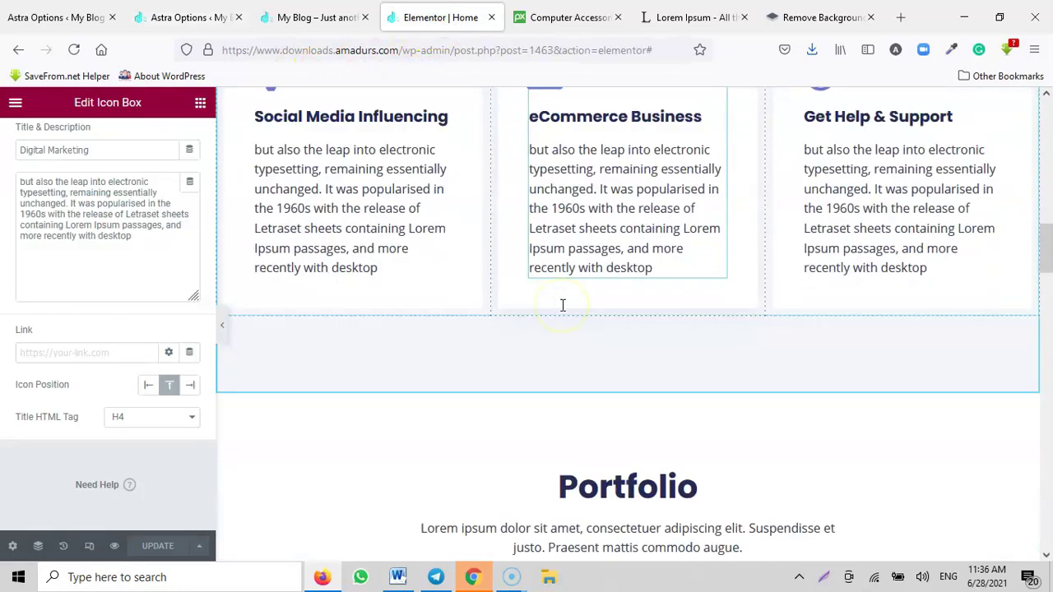
pyautogui.click(343, 334)
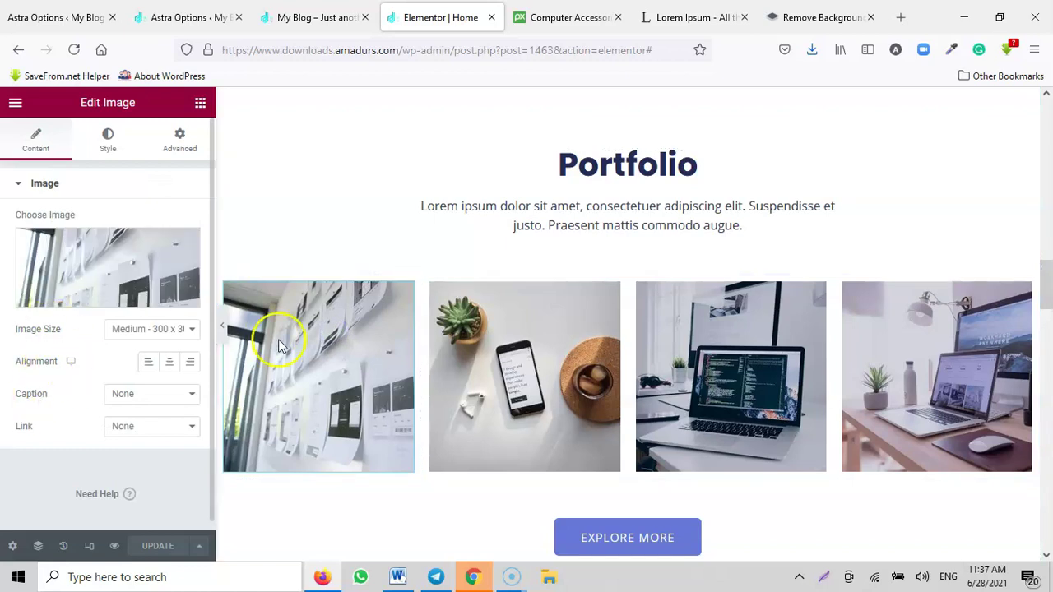
pyautogui.click(603, 168)
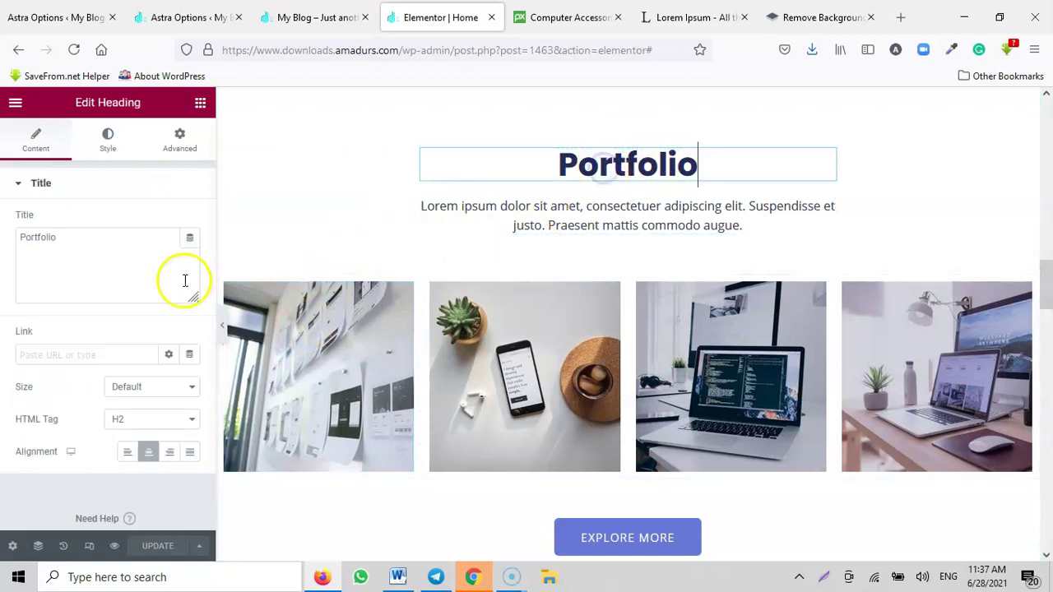
pyautogui.click(19, 240)
pyautogui.write('Our')
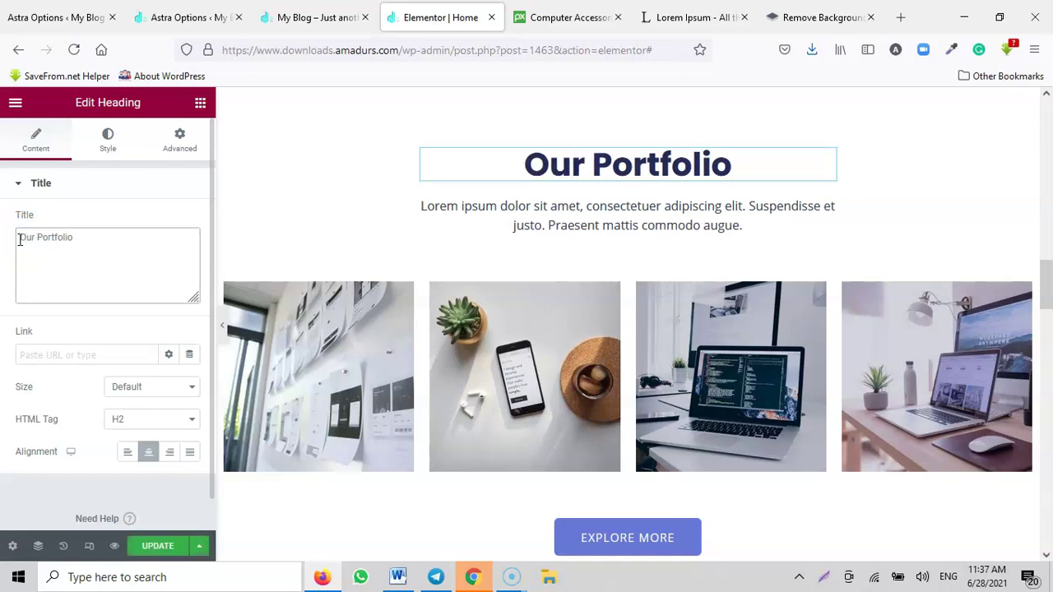
# Step: Replace the portfolio intro paragraph with the longer Lorem Ipsum typesetting passage
pyautogui.click(581, 214)
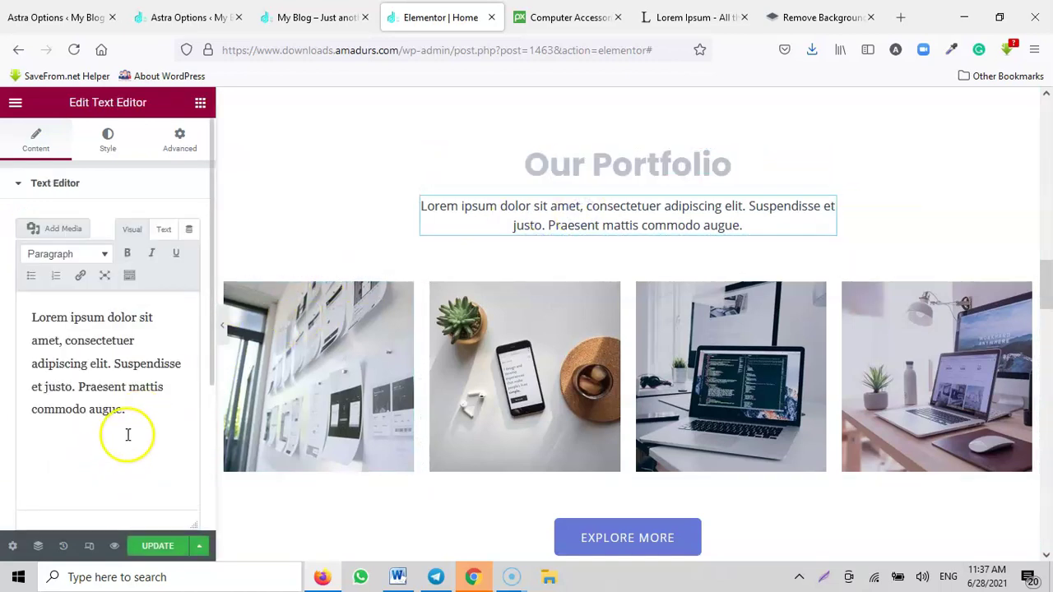
pyautogui.moveTo(131, 387); pyautogui.dragTo(31, 317)
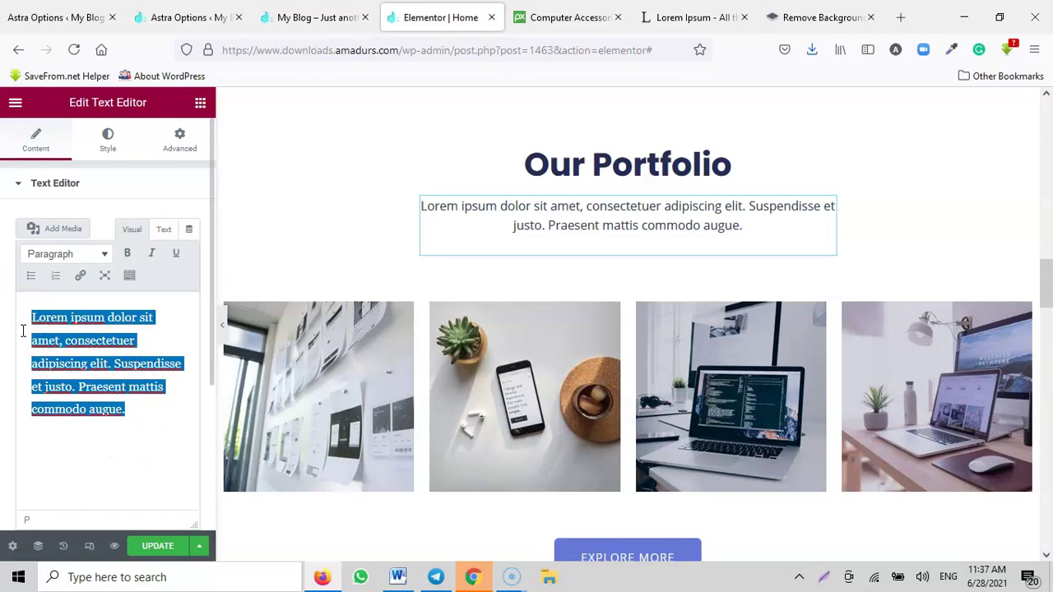
pyautogui.write('but also the leap into electronic typesetting, remaining essentially unchanged. It was popularised in the 1960s with the release of Letraset sheets containing Lorem Ipsum passages, and more recently with desktop')
pyautogui.scroll(-3, 336, 369)
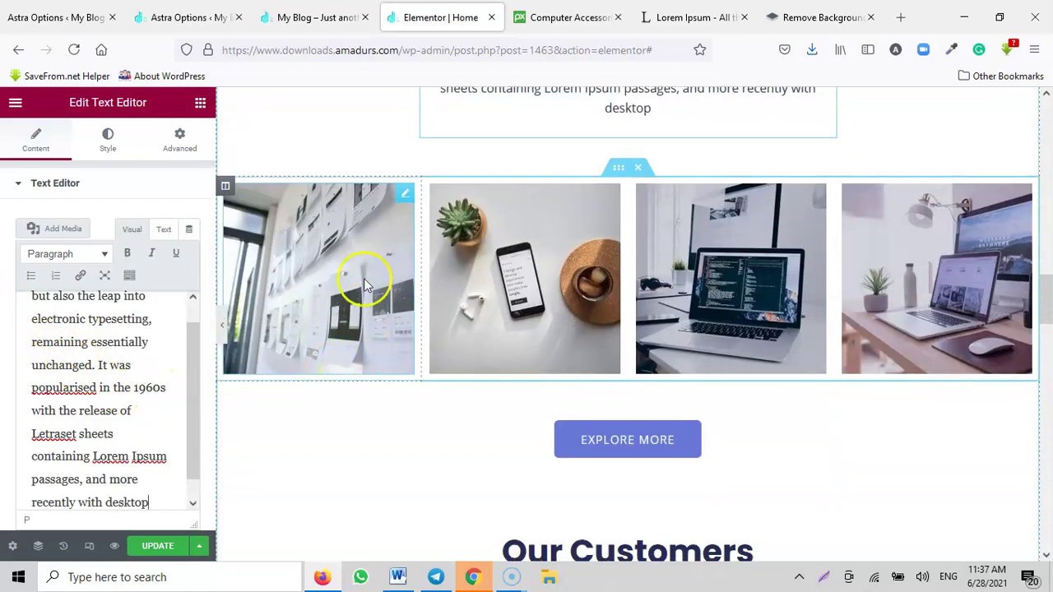
pyautogui.click(365, 255)
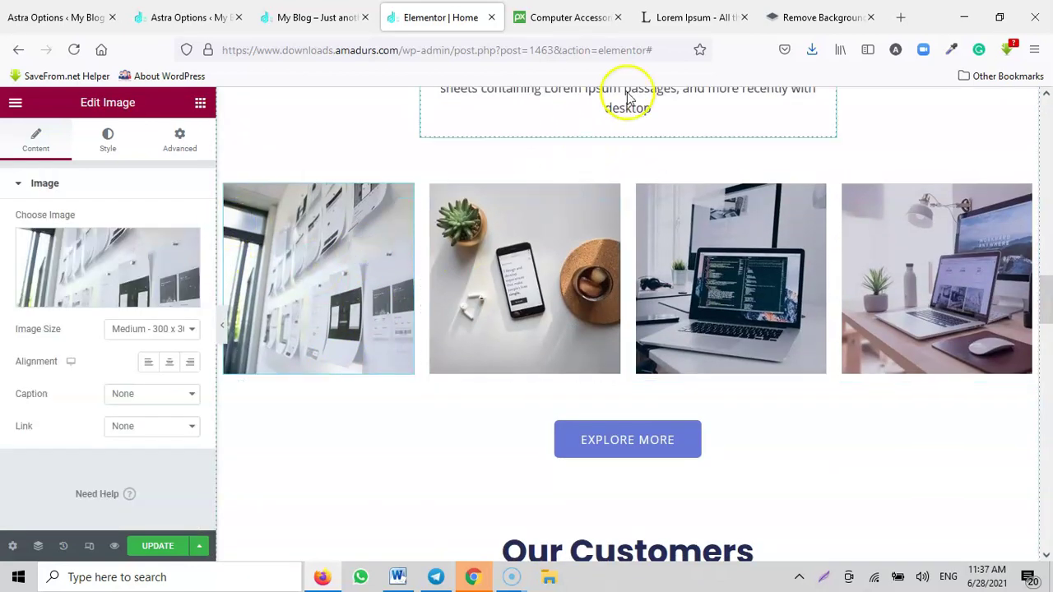
# Step: Go back to the Pixabay search results and open the Rosie the Riveter vector
pyautogui.click(798, 15)
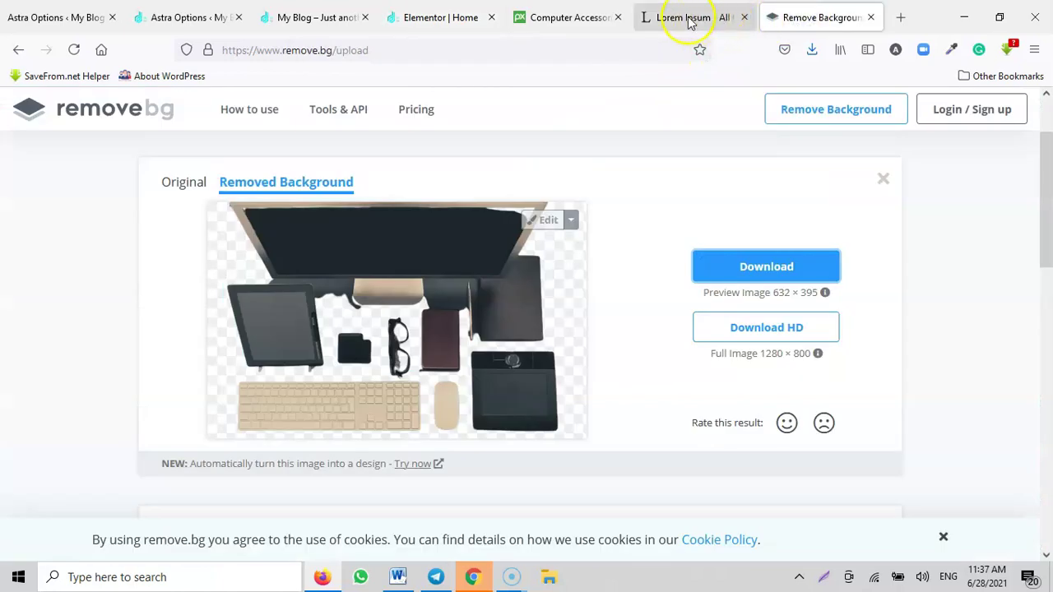
pyautogui.click(572, 17)
pyautogui.scroll(2, 119, 185)
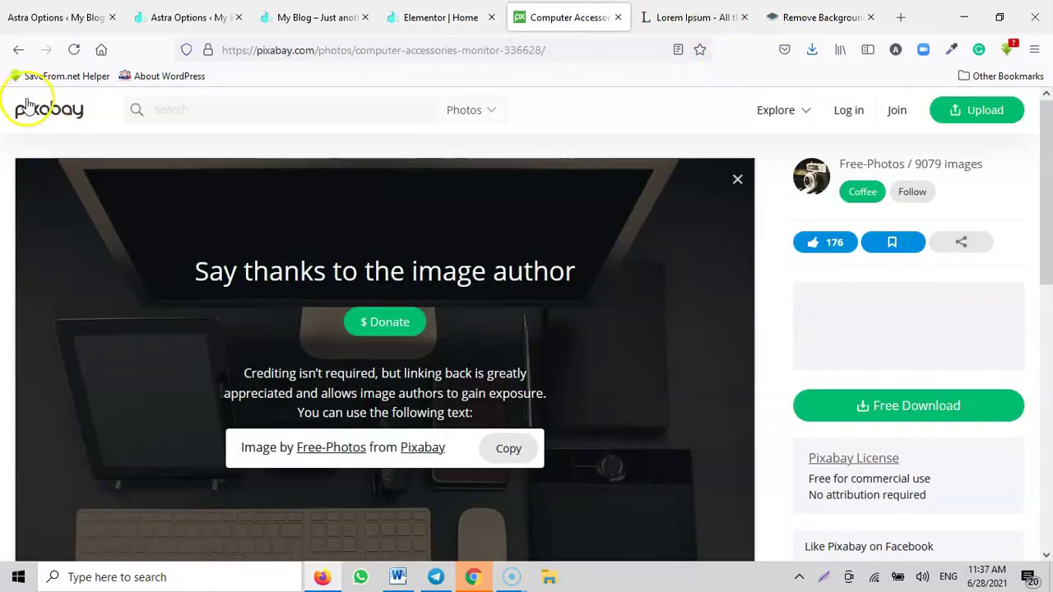
pyautogui.click(15, 51)
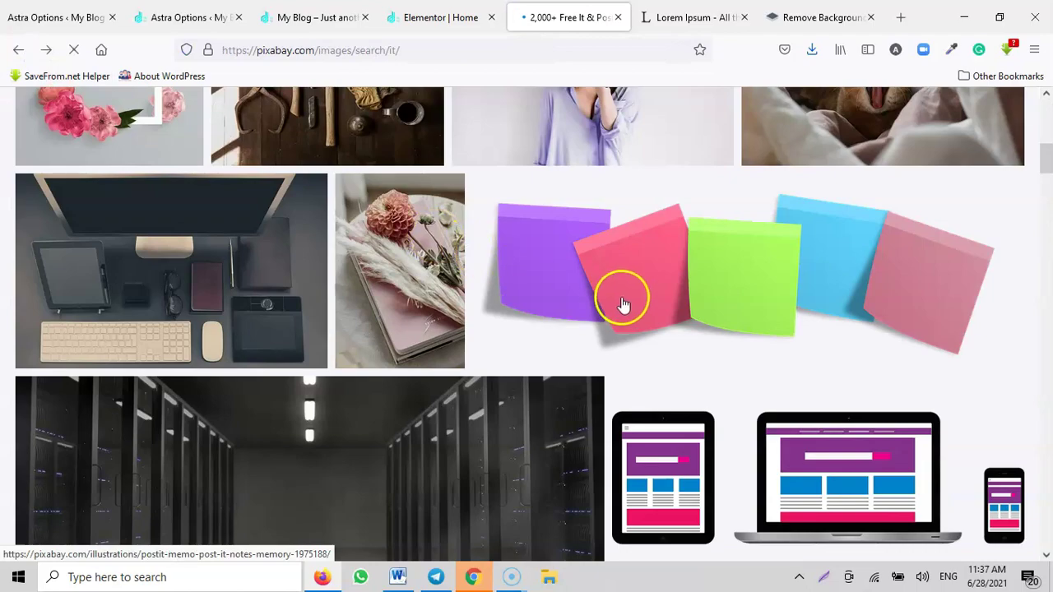
pyautogui.scroll(10, 625, 309)
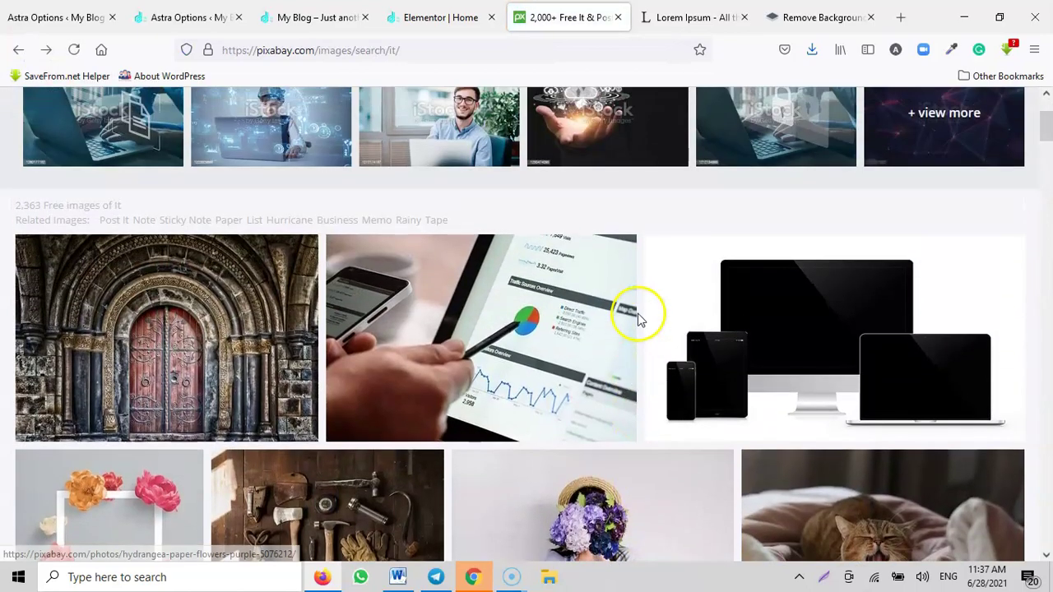
pyautogui.scroll(-10, 640, 316)
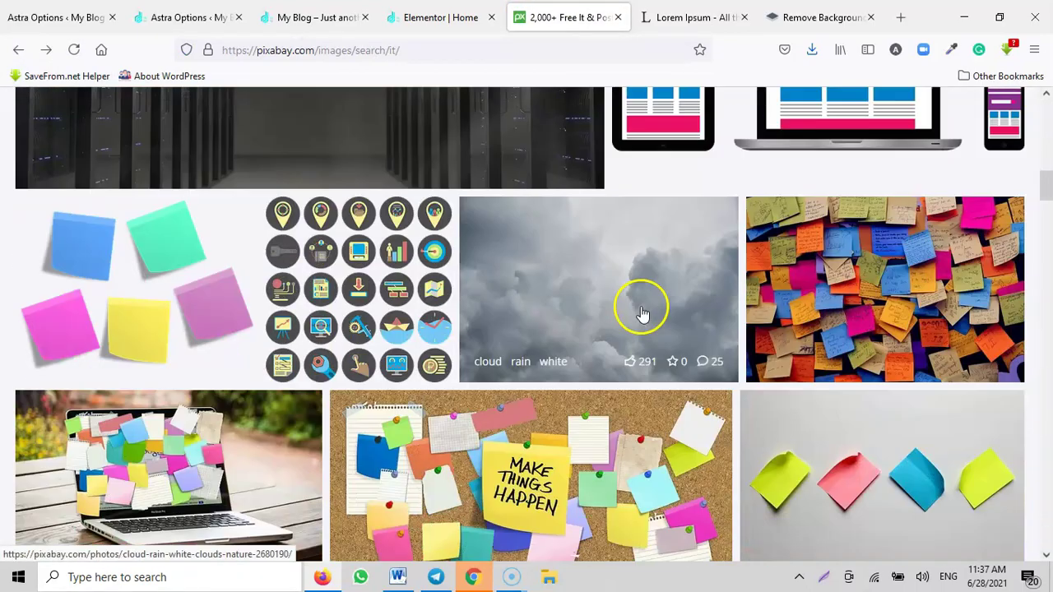
pyautogui.scroll(-2, 641, 313)
pyautogui.scroll(1, 639, 312)
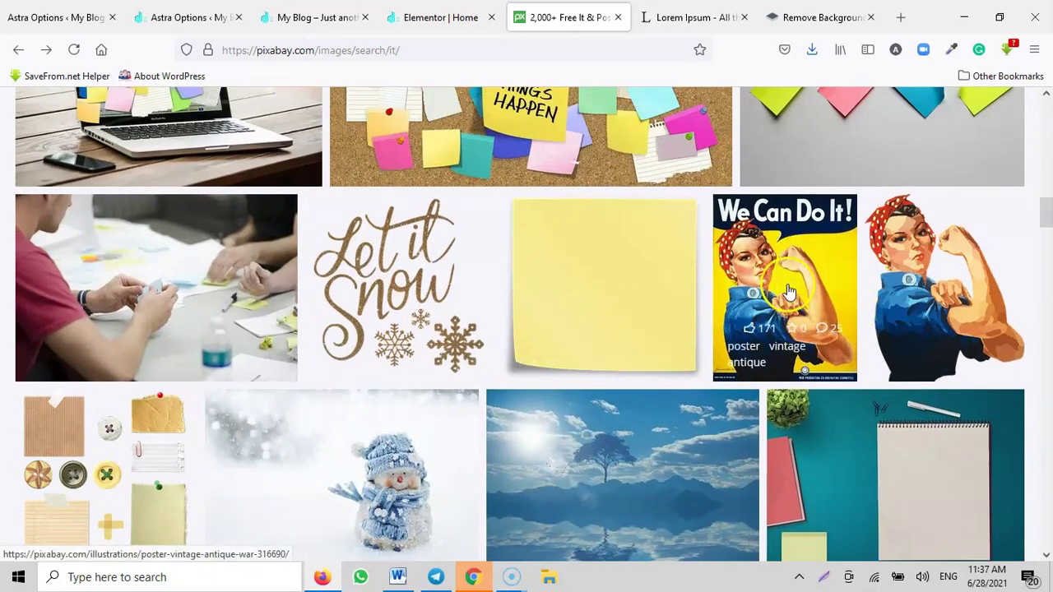
pyautogui.scroll(-8, 783, 288)
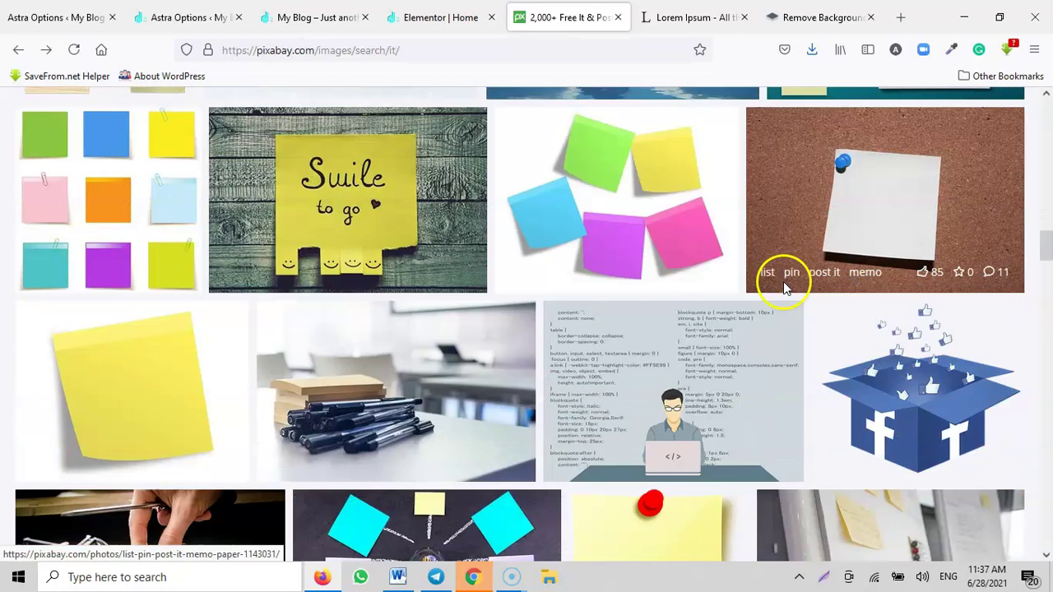
pyautogui.scroll(7, 783, 287)
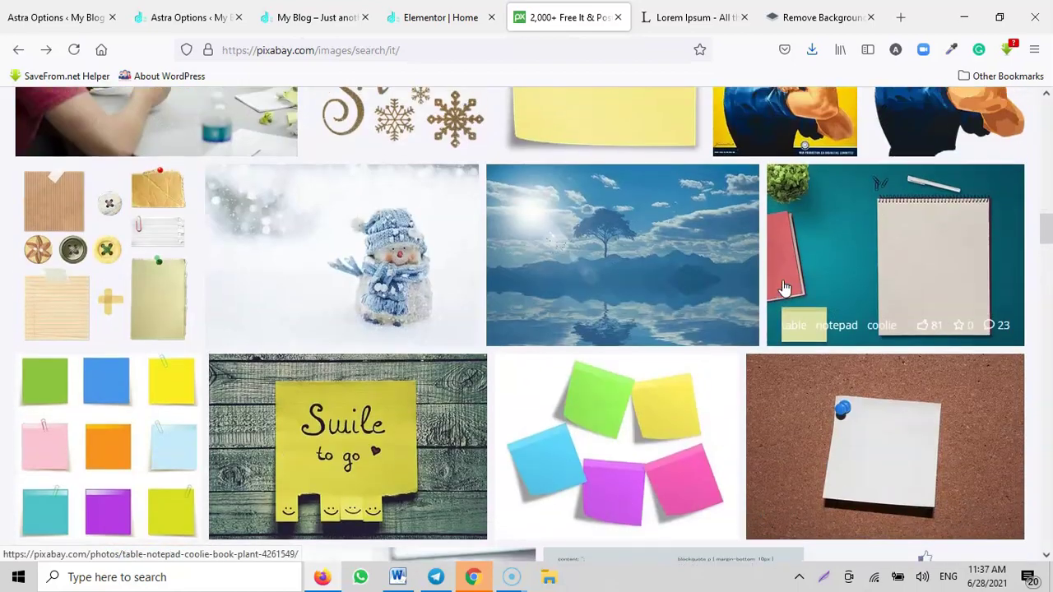
pyautogui.click(783, 214)
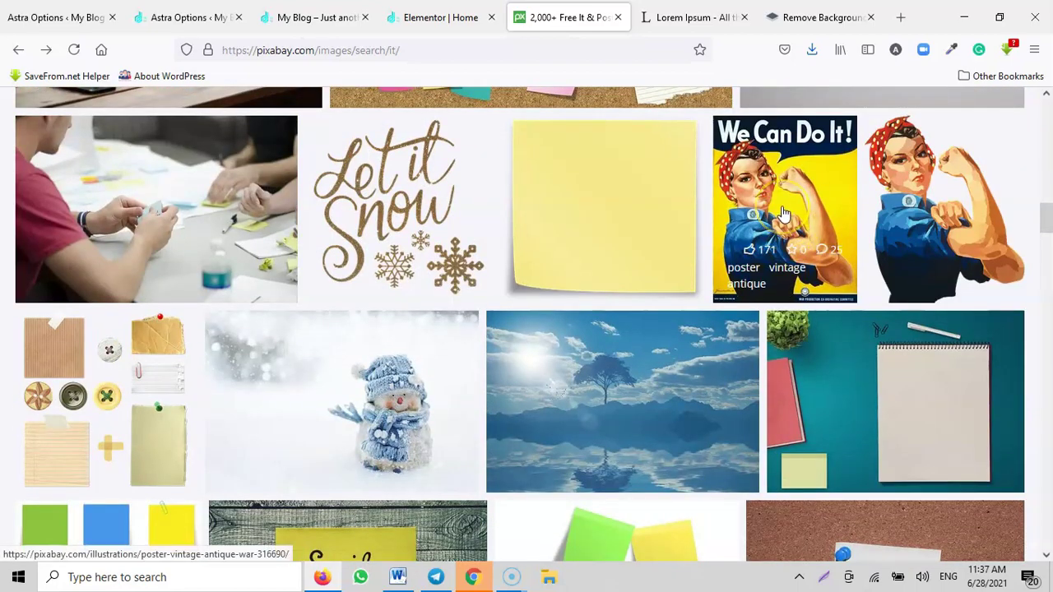
pyautogui.click(905, 195)
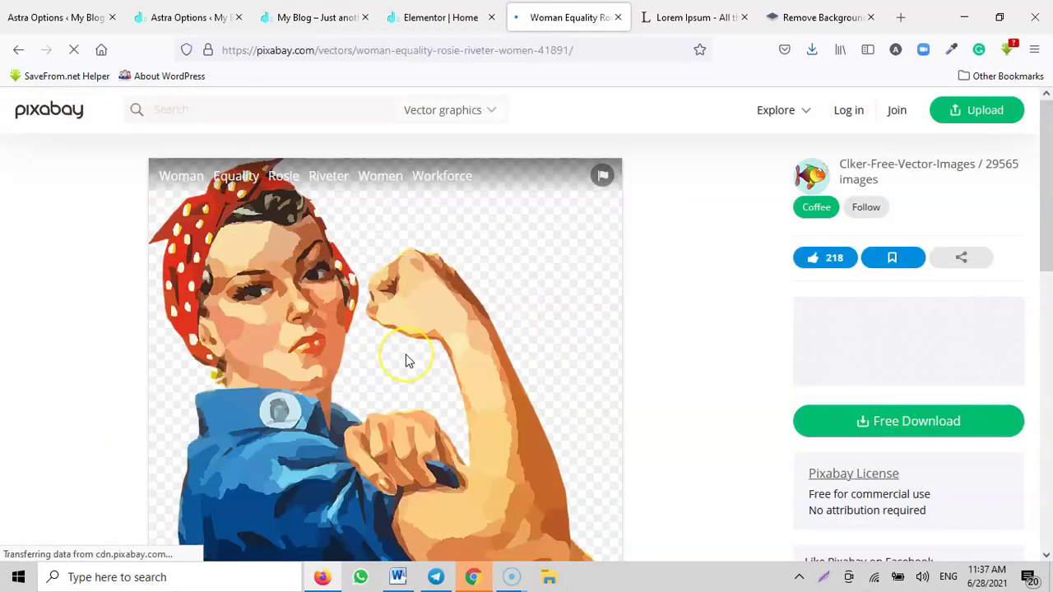
# Step: Download the 1091×1280 PNG version, solving the captcha, and save it as woman-41891_1280.png
pyautogui.click(924, 420)
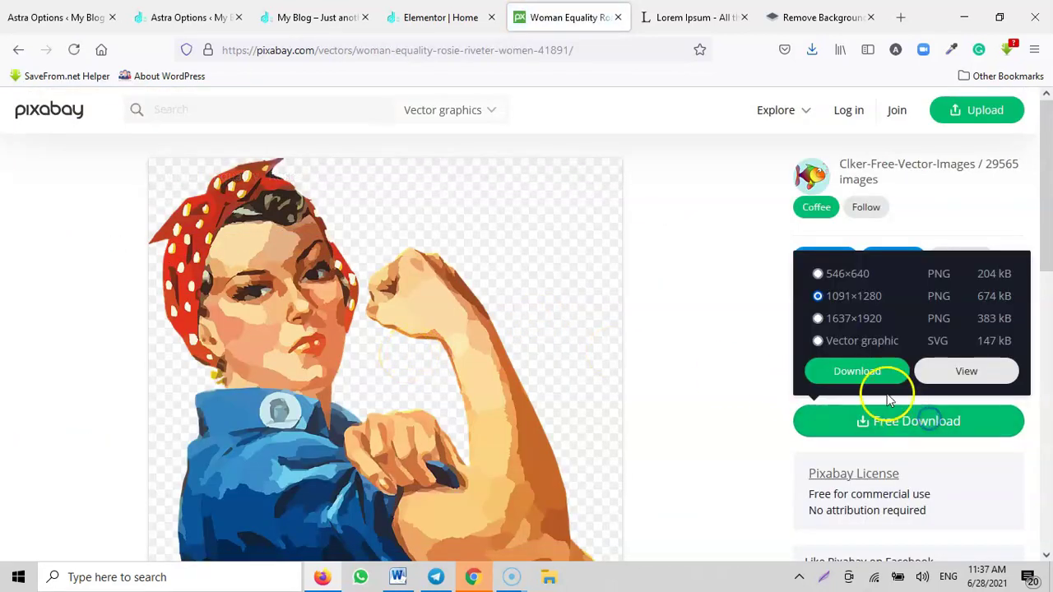
pyautogui.click(818, 371)
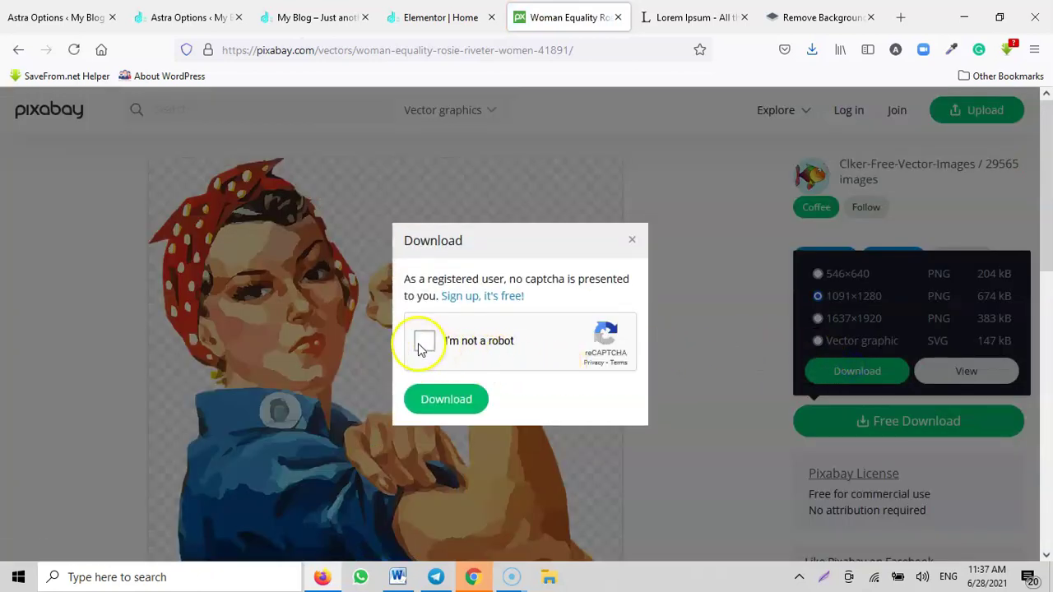
pyautogui.click(445, 395)
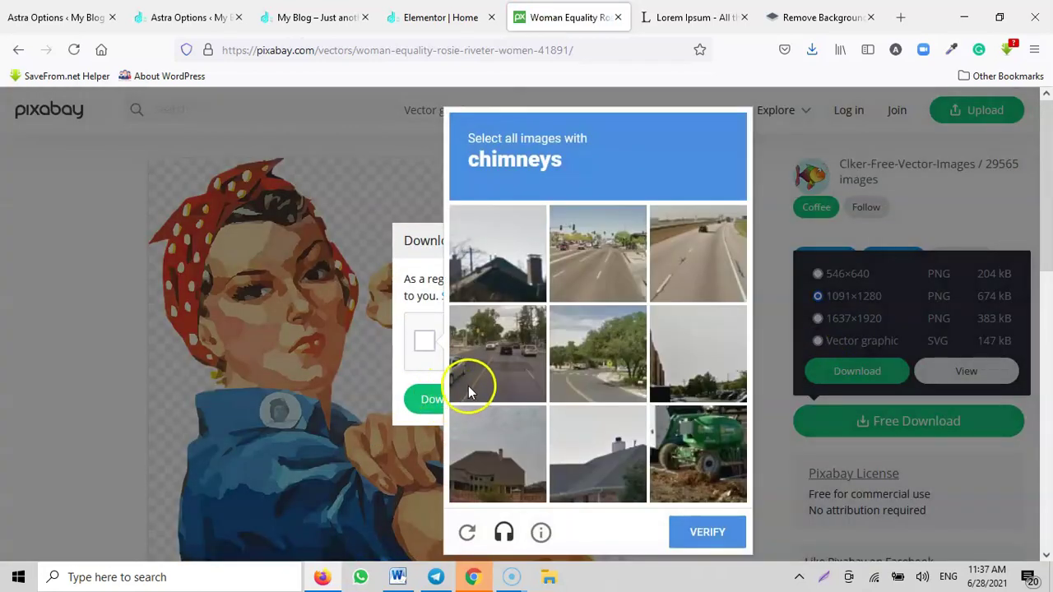
pyautogui.click(504, 466)
pyautogui.click(620, 440)
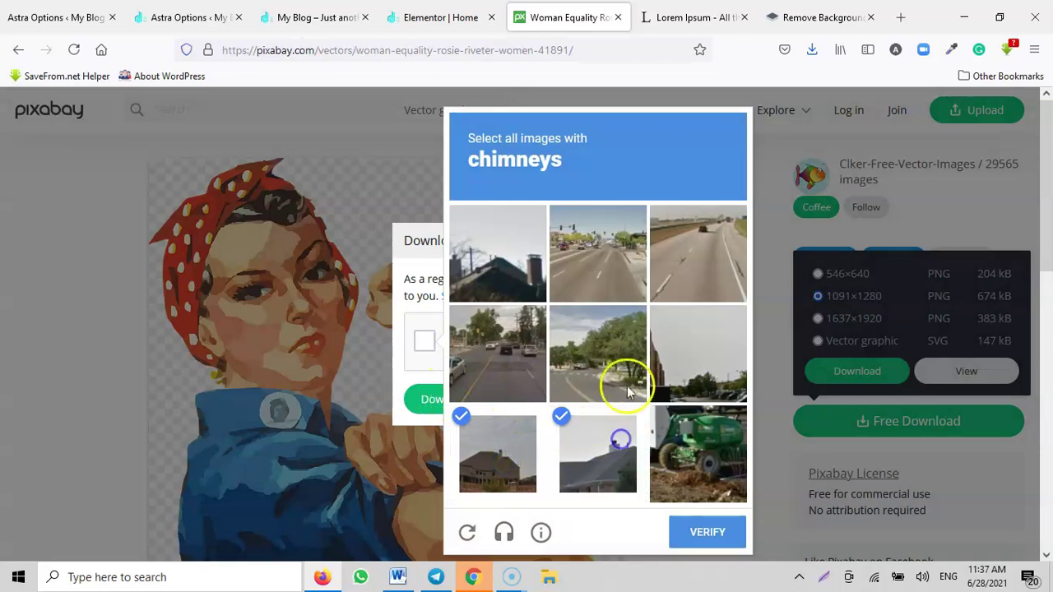
pyautogui.click(514, 274)
pyautogui.click(704, 529)
pyautogui.click(463, 400)
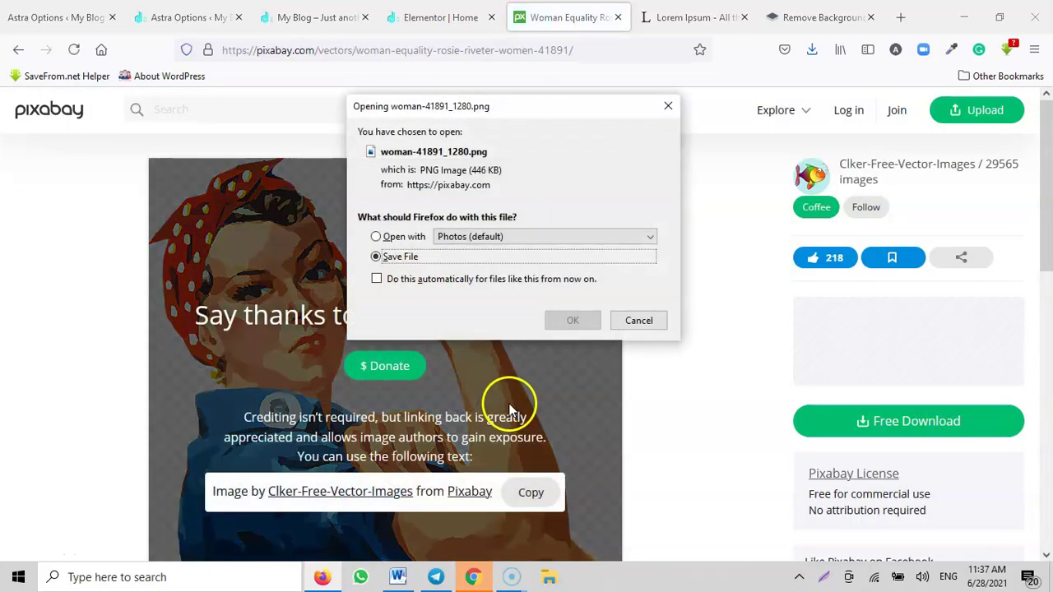
pyautogui.click(562, 318)
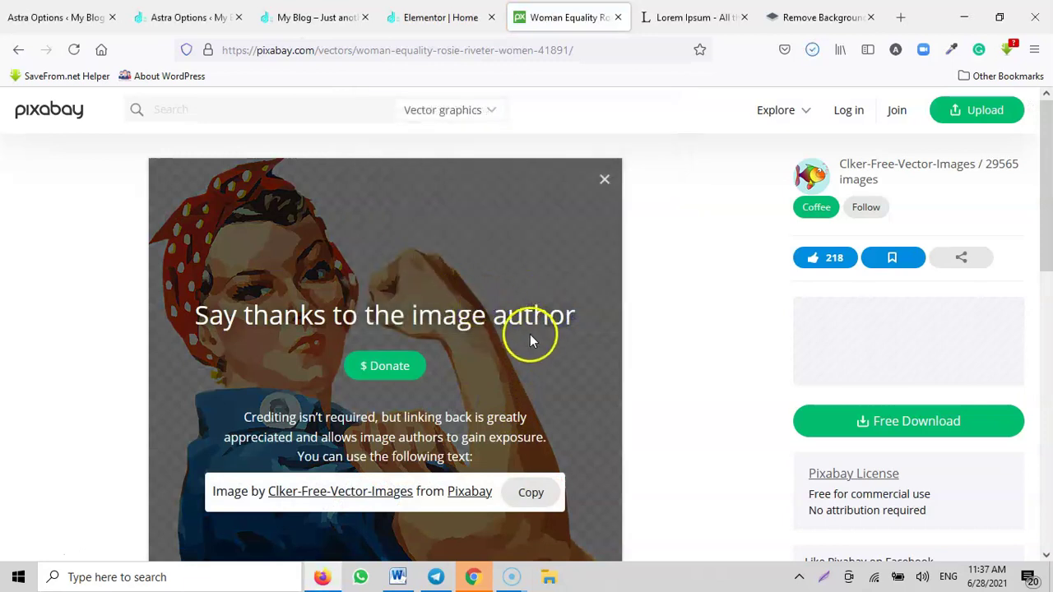
pyautogui.click(413, 16)
# Step: Upload woman-41891_1280.png to the Media Library and insert it into the first portfolio image
pyautogui.click(117, 275)
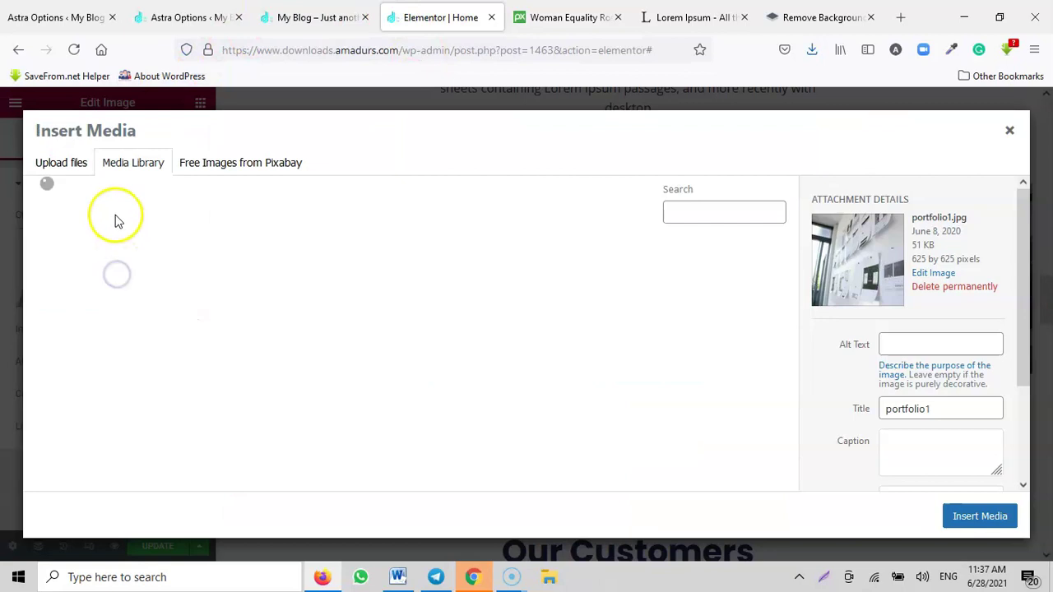
pyautogui.click(61, 164)
pyautogui.click(526, 352)
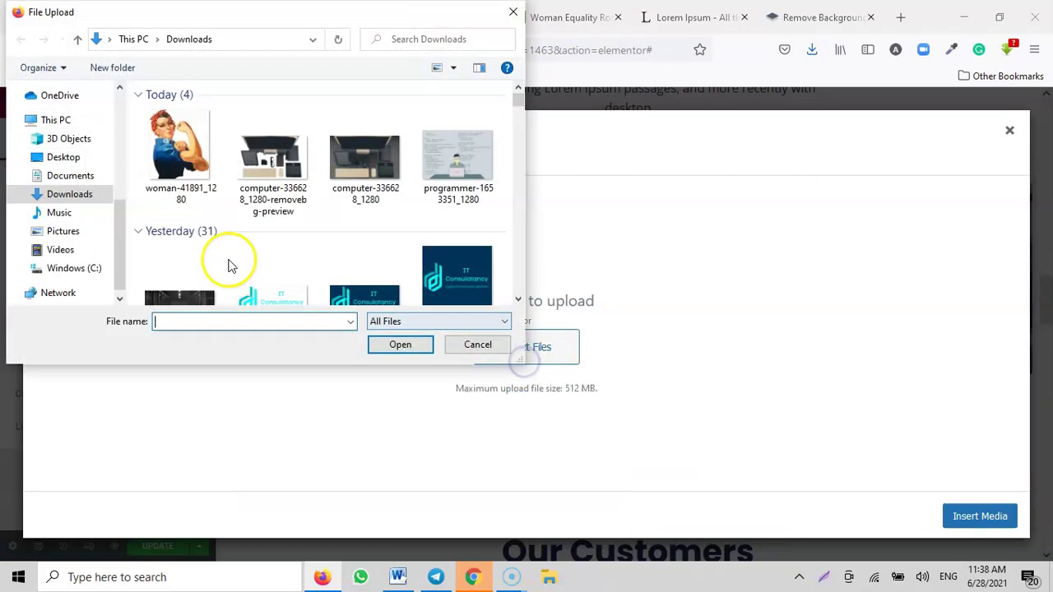
pyautogui.click(172, 165)
pyautogui.click(400, 346)
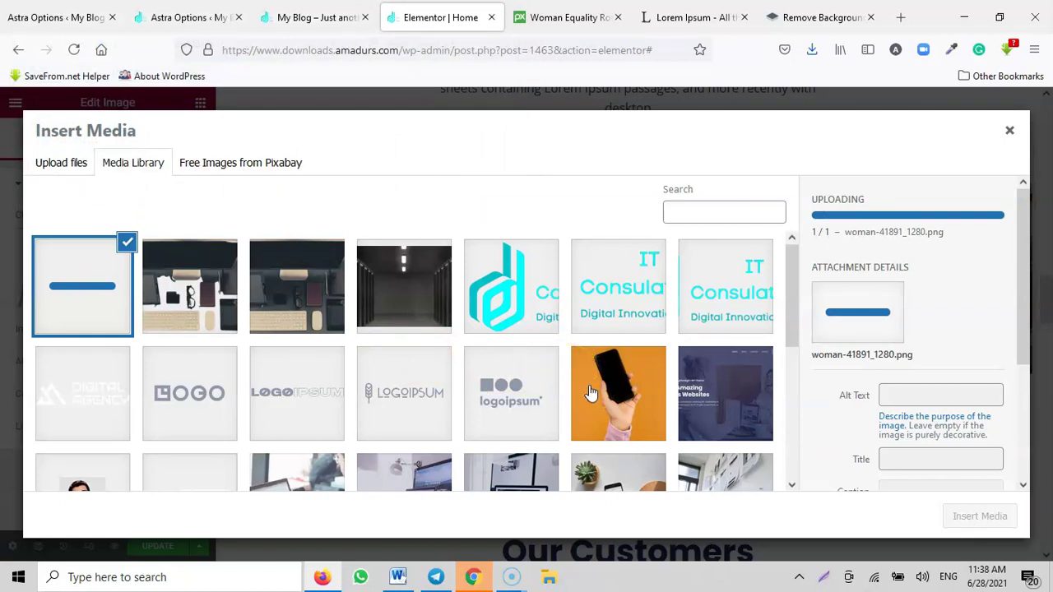
pyautogui.click(993, 516)
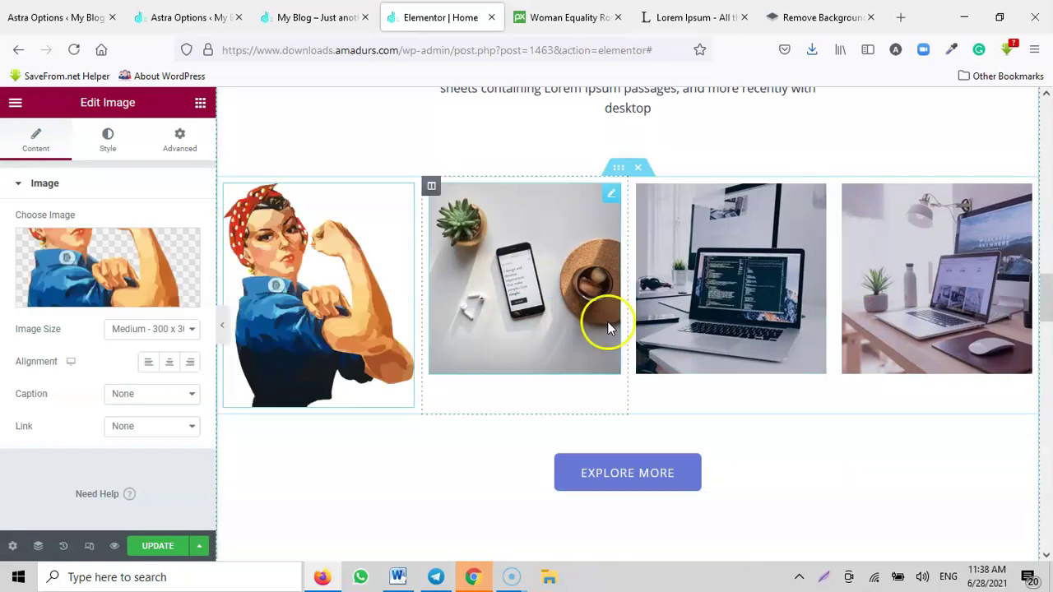
# Step: Replace the second and third portfolio images with the uploaded woman-41891_1280 image
pyautogui.click(608, 198)
pyautogui.click(111, 283)
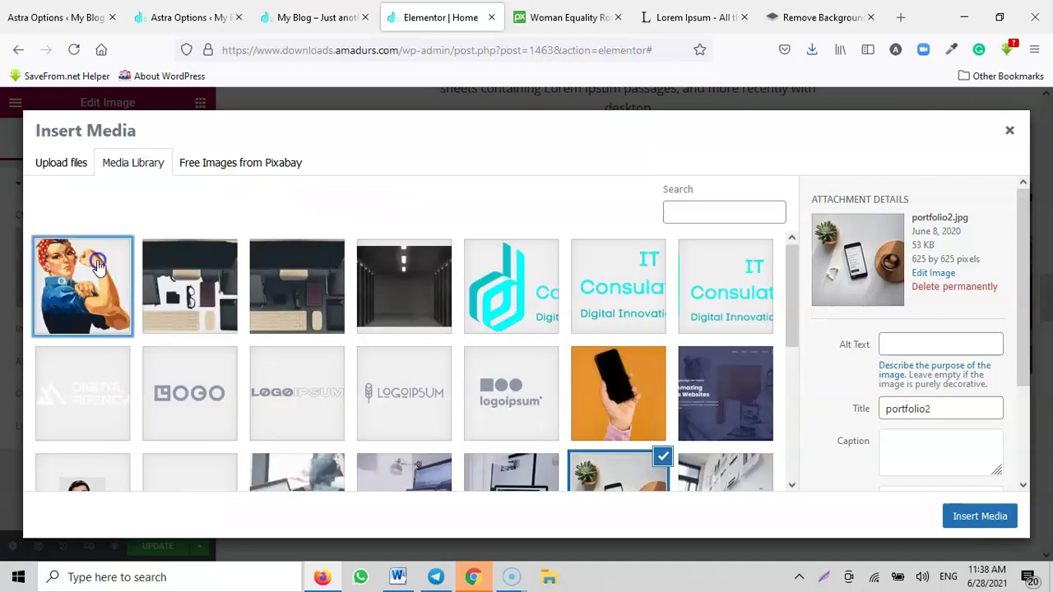
pyautogui.click(97, 263)
pyautogui.click(979, 514)
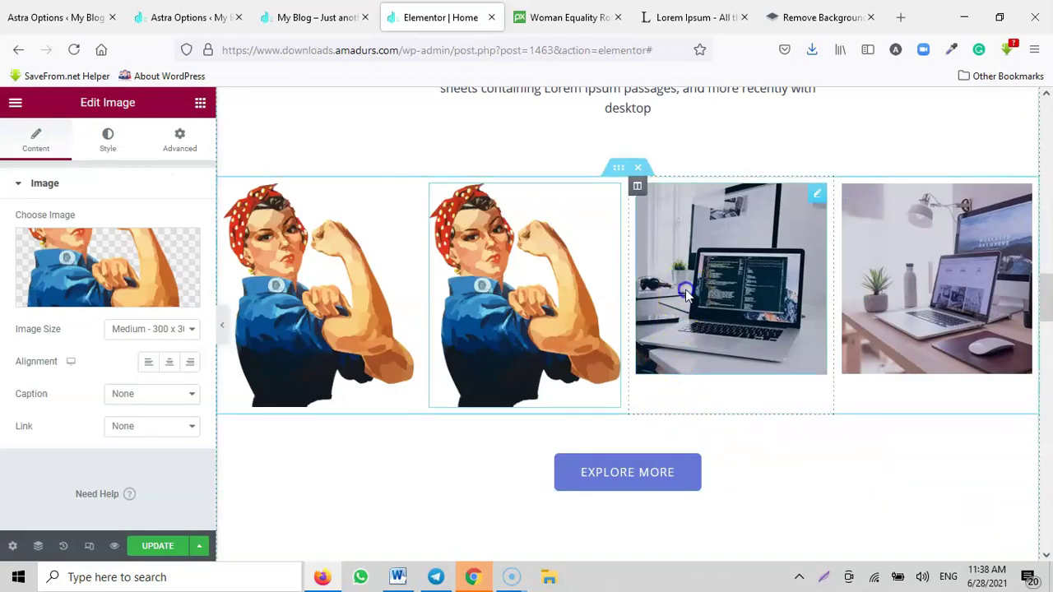
pyautogui.click(282, 329)
pyautogui.click(109, 274)
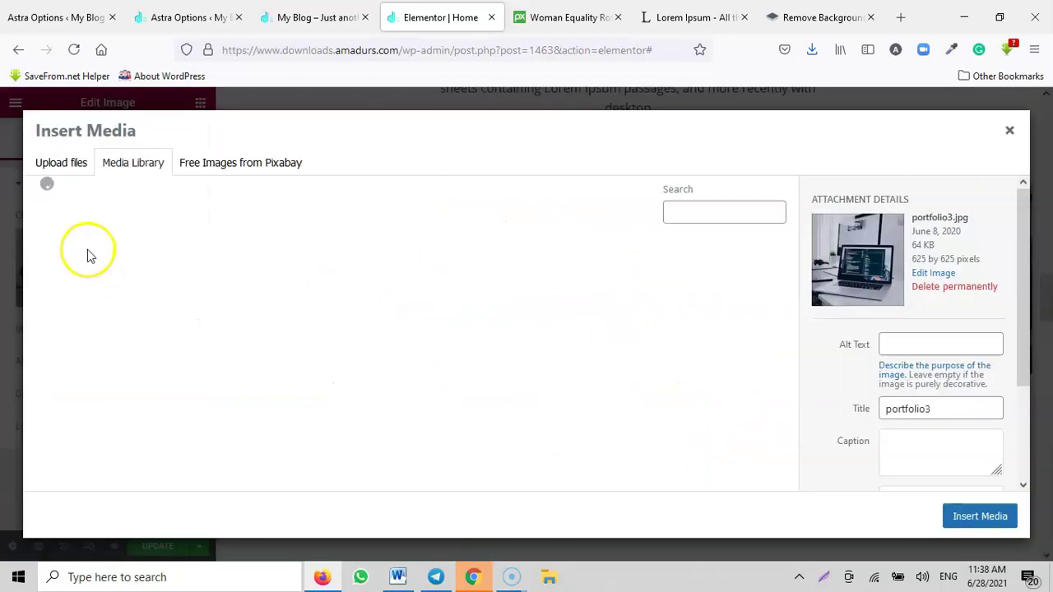
pyautogui.click(88, 245)
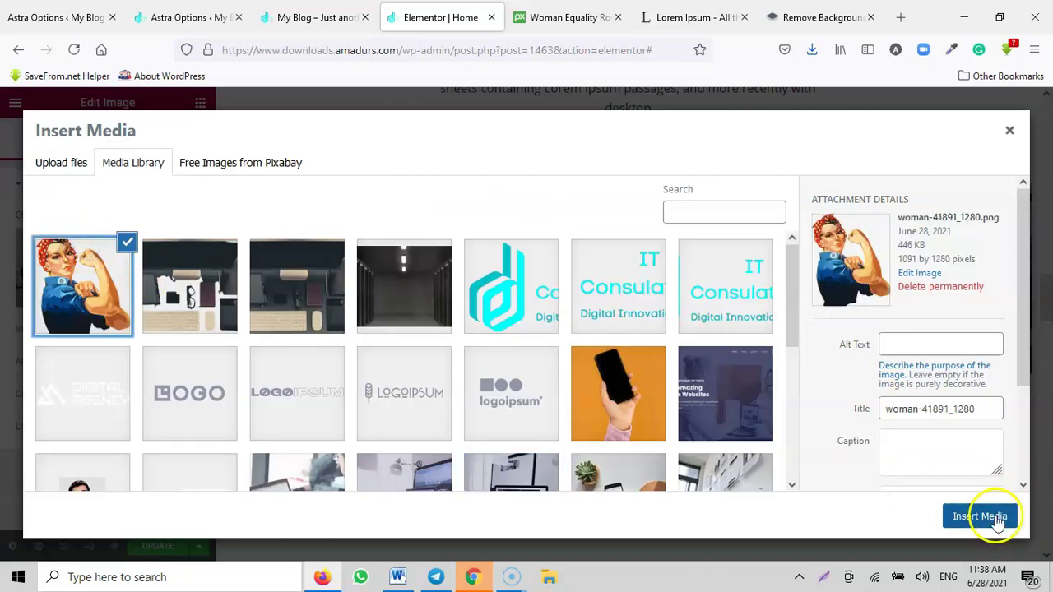
pyautogui.click(979, 516)
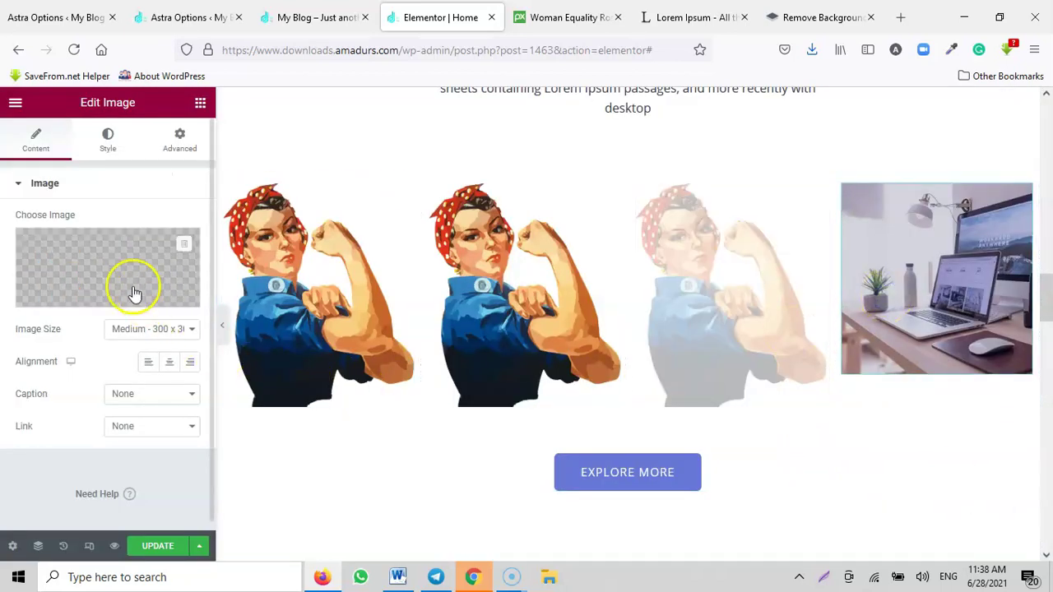
# Step: Replace the fourth portfolio image with the same Rosie the Riveter image
pyautogui.click(125, 286)
pyautogui.click(89, 257)
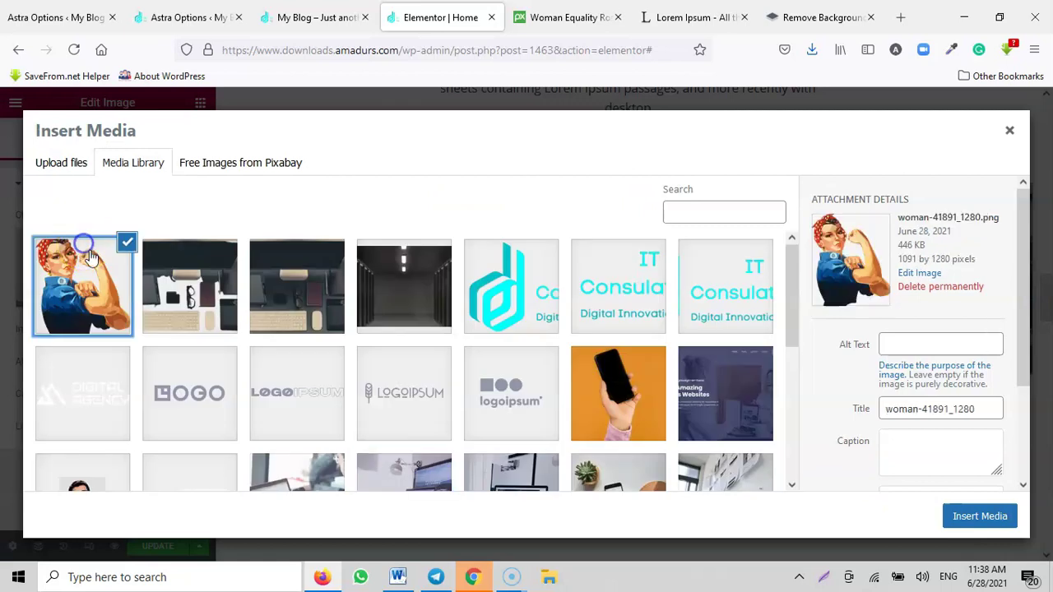
pyautogui.click(979, 517)
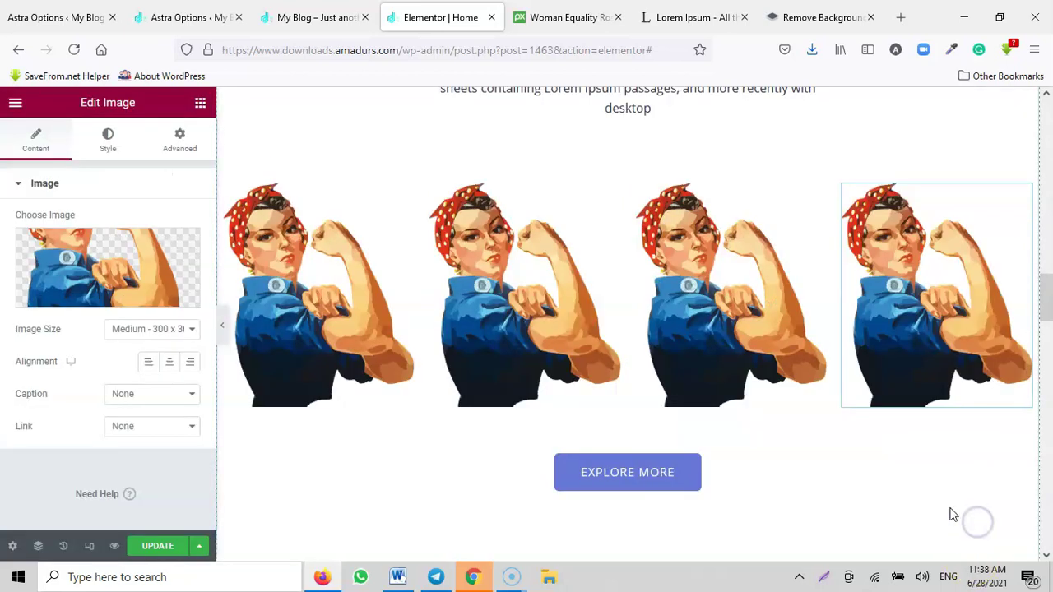
pyautogui.scroll(3, 776, 419)
pyautogui.scroll(-3, 312, 345)
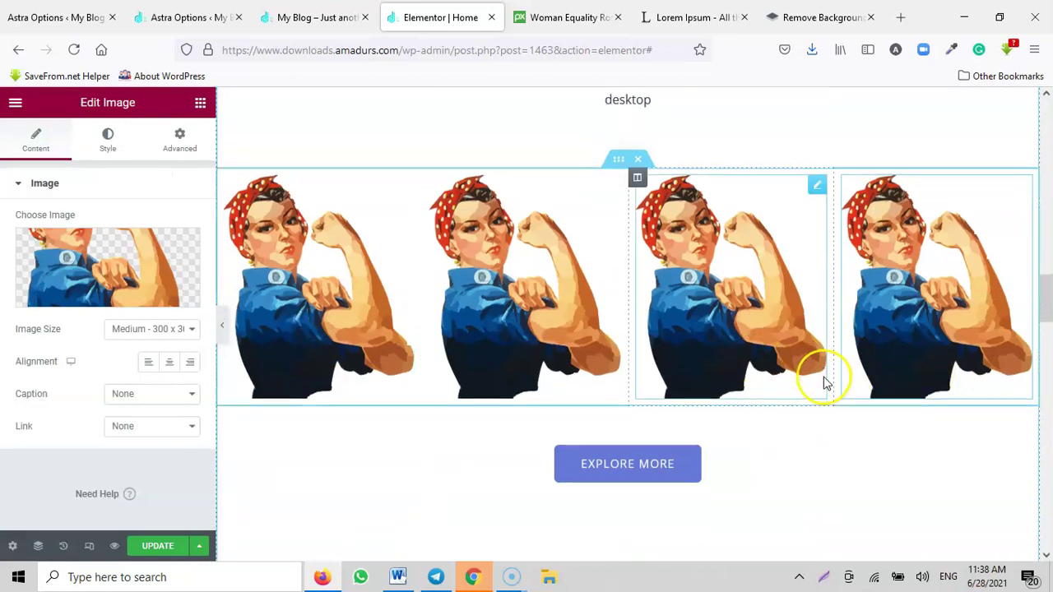
pyautogui.scroll(-3, 543, 285)
pyautogui.click(633, 239)
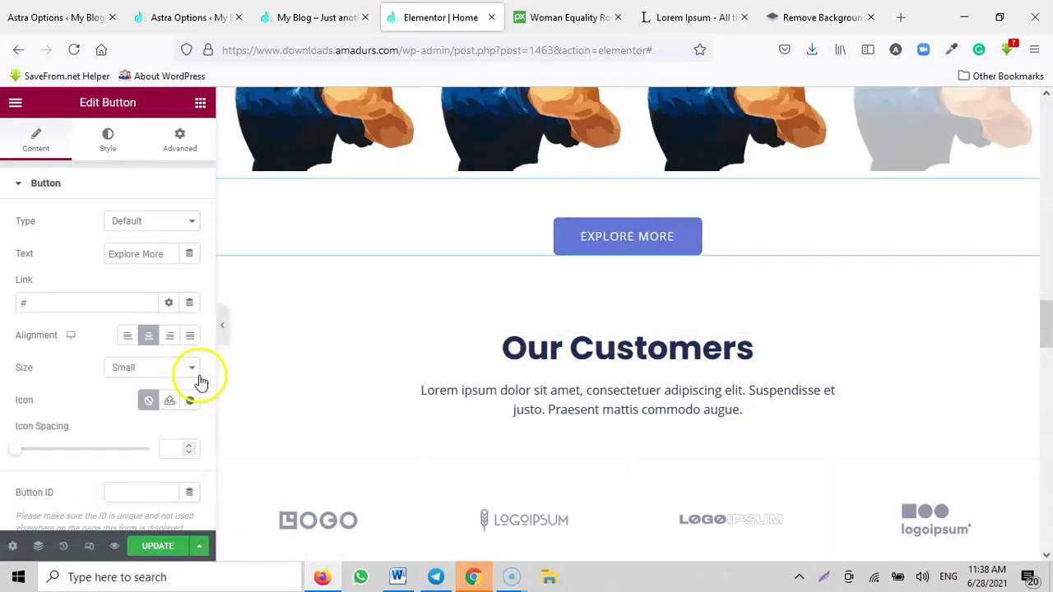
# Step: Copy the Contact menu link from the live site and paste it into the button's Link field
pyautogui.click(220, 12)
pyautogui.click(336, 12)
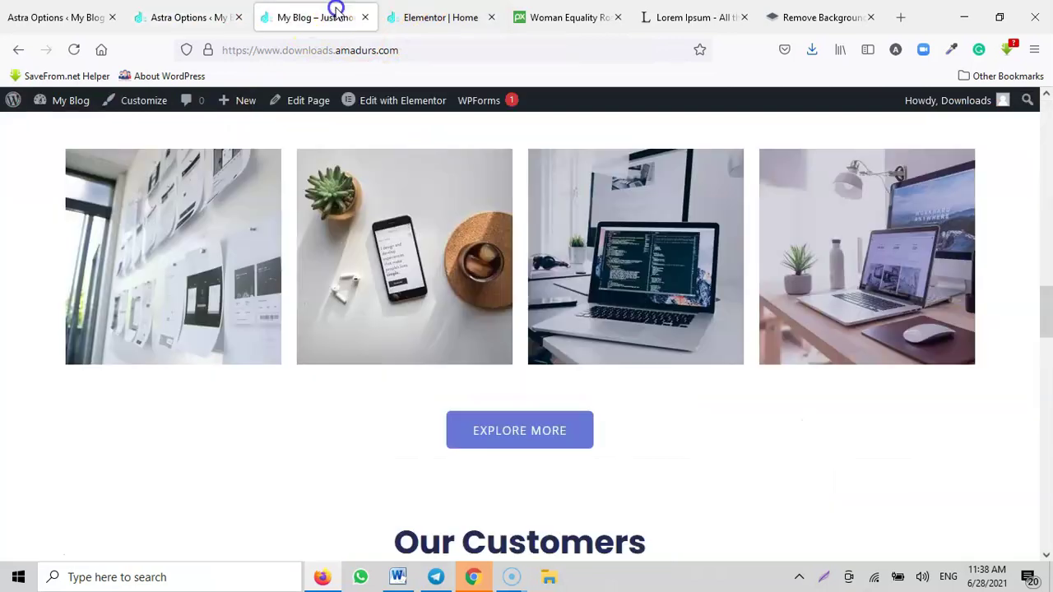
pyautogui.scroll(4, 639, 136)
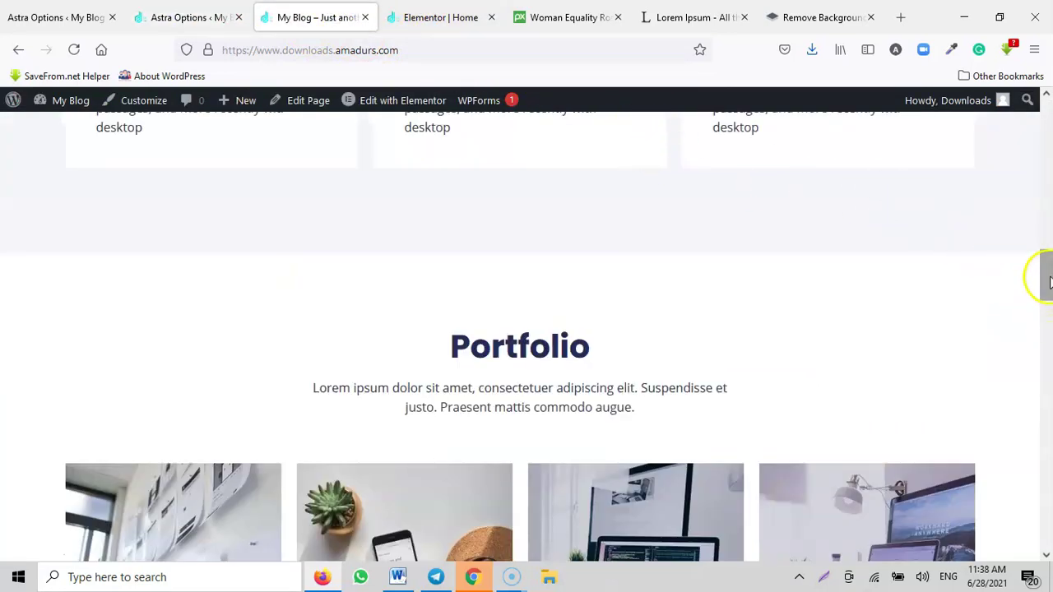
pyautogui.moveTo(1049, 280); pyautogui.dragTo(1039, 73)
pyautogui.rightClick(788, 151)
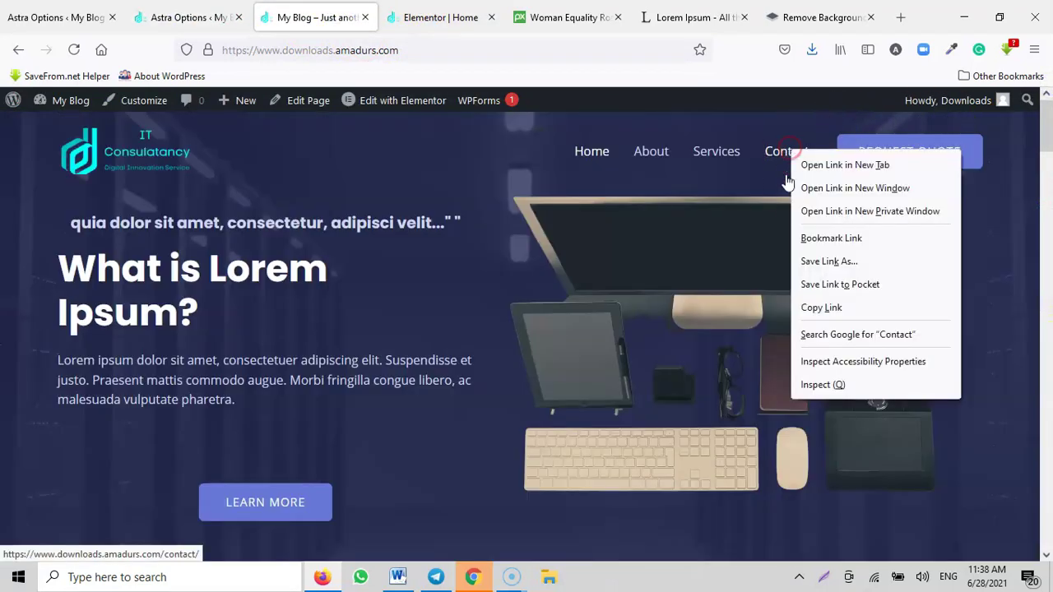
pyautogui.click(828, 308)
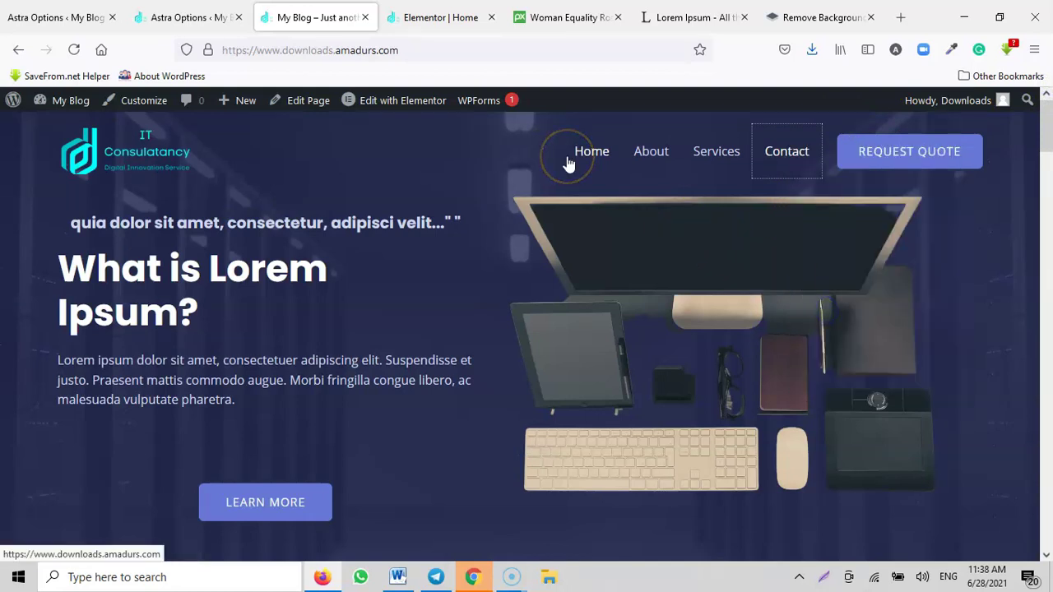
pyautogui.click(423, 18)
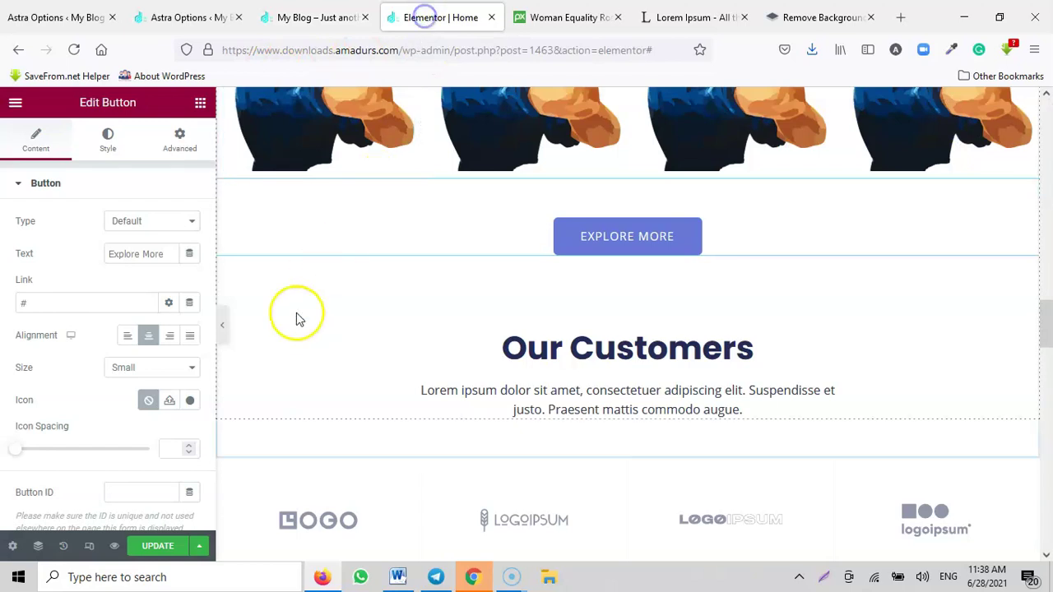
pyautogui.click(77, 303)
pyautogui.hotkey('ctrl', 'a')
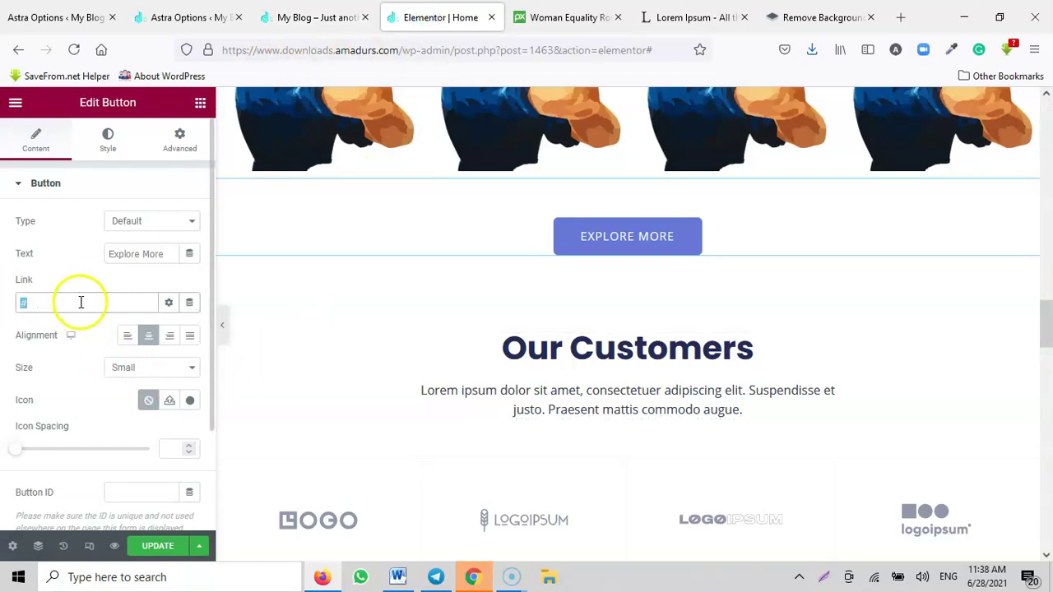
pyautogui.hotkey('ctrl', 'v')
# Step: Copy the Services page link from the live site's menu for the button's Link field
pyautogui.click(342, 20)
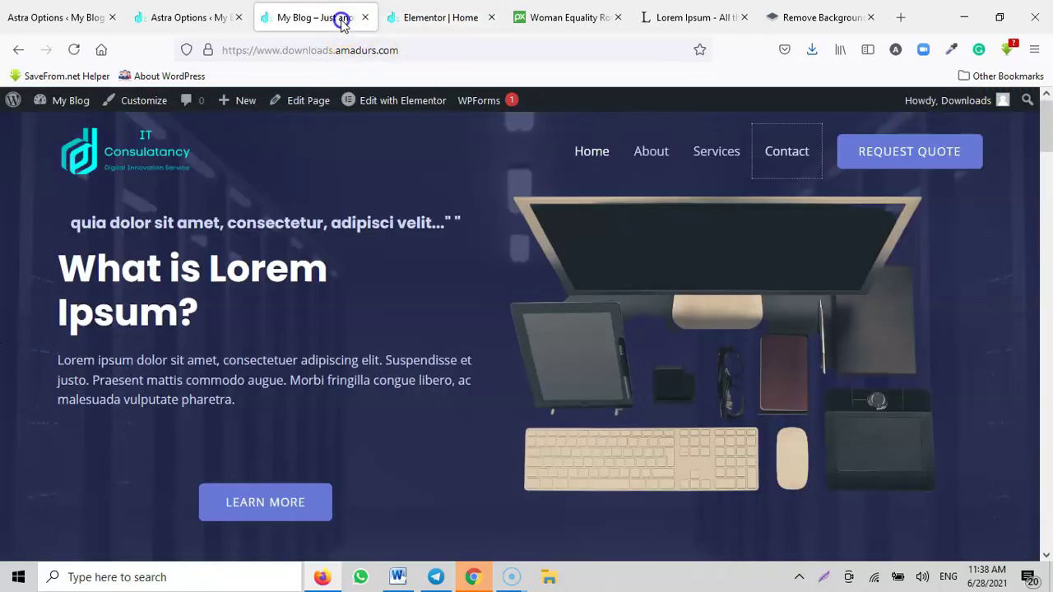
pyautogui.rightClick(723, 158)
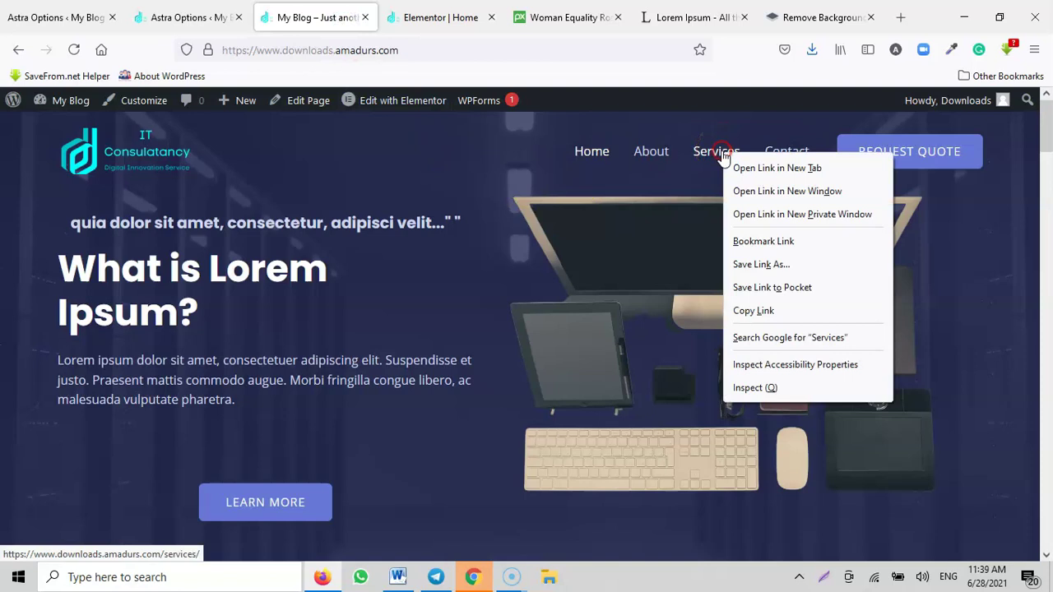
pyautogui.click(764, 307)
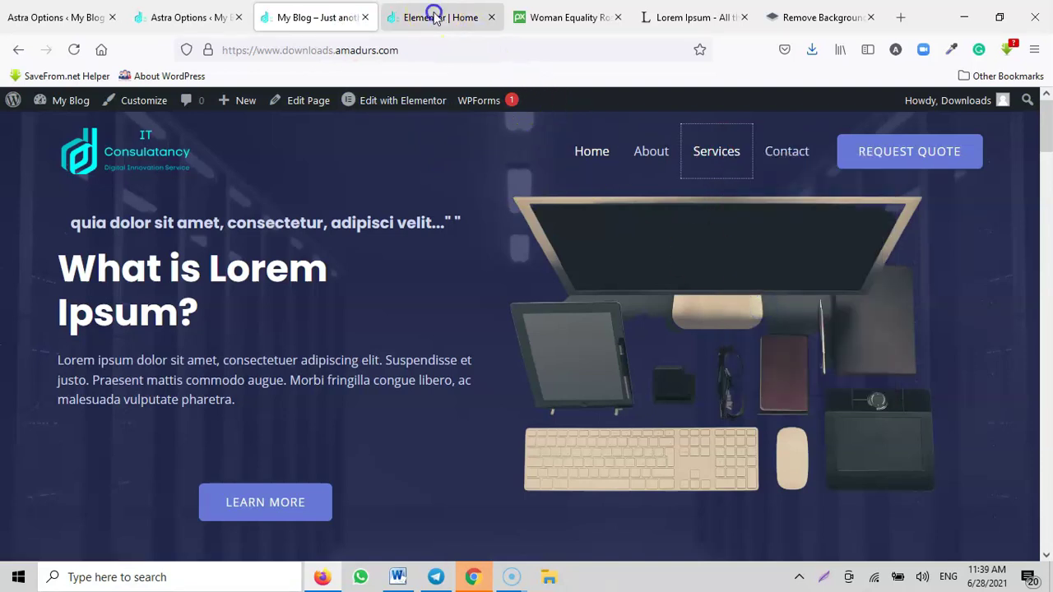
pyautogui.click(432, 16)
pyautogui.tripleClick(119, 301)
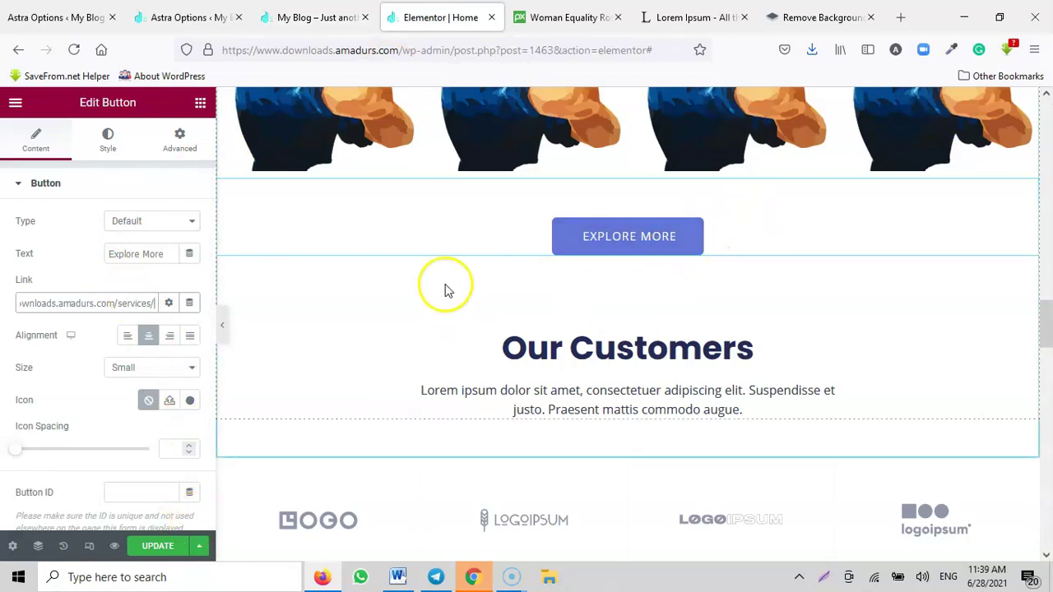
# Step: Change the button text to 'See Our Services', update the page, and reload the live site
pyautogui.tripleClick(116, 253)
pyautogui.write('See Our Services')
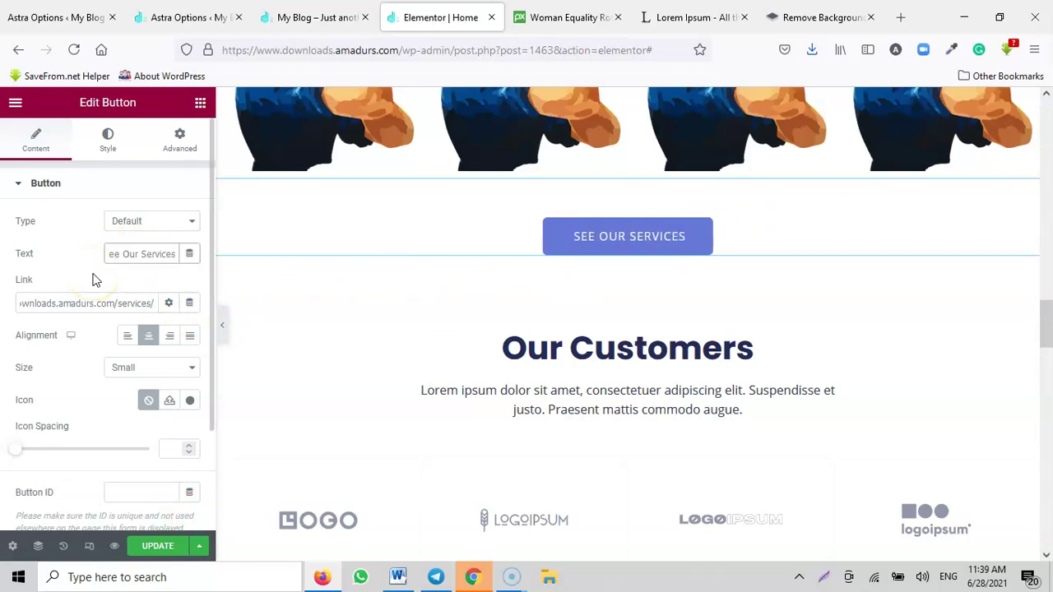
pyautogui.click(157, 545)
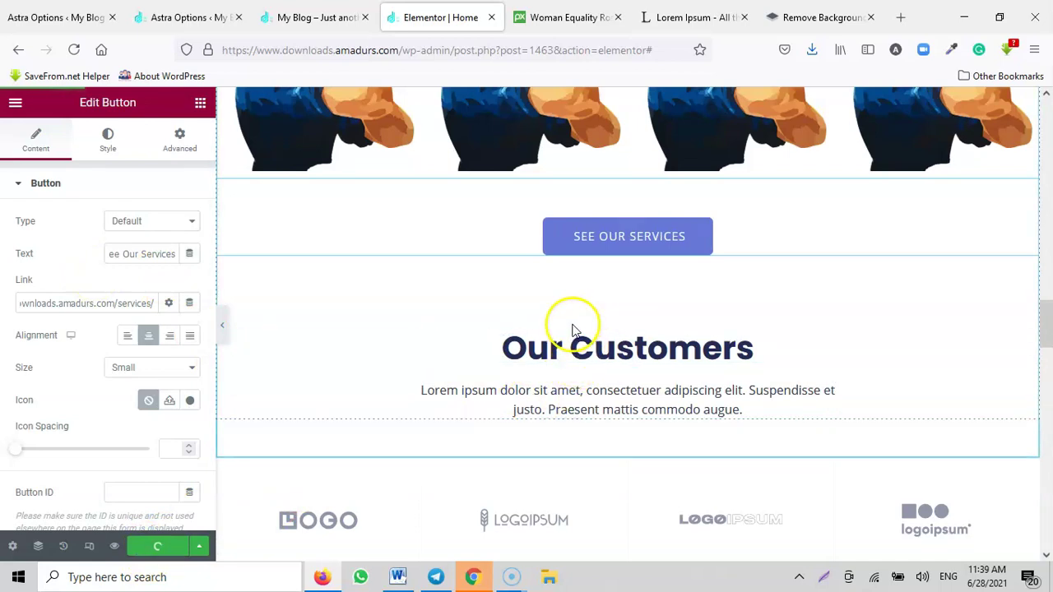
pyautogui.click(313, 18)
pyautogui.click(73, 50)
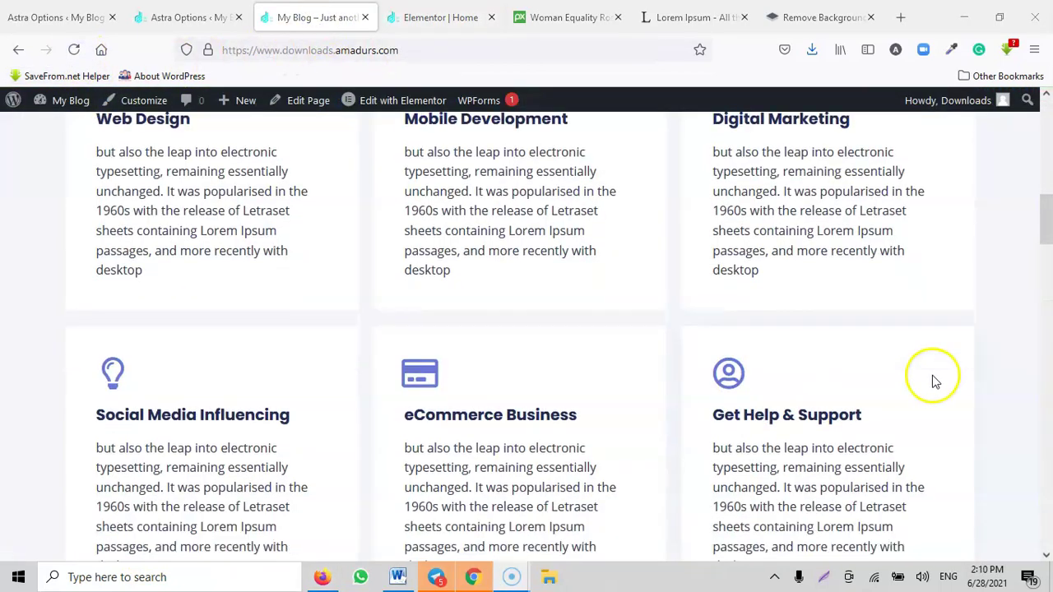
# Step: Scroll the live home page to check the See Our Services button, Our Customers and testimonial sections
pyautogui.scroll(-10, 888, 370)
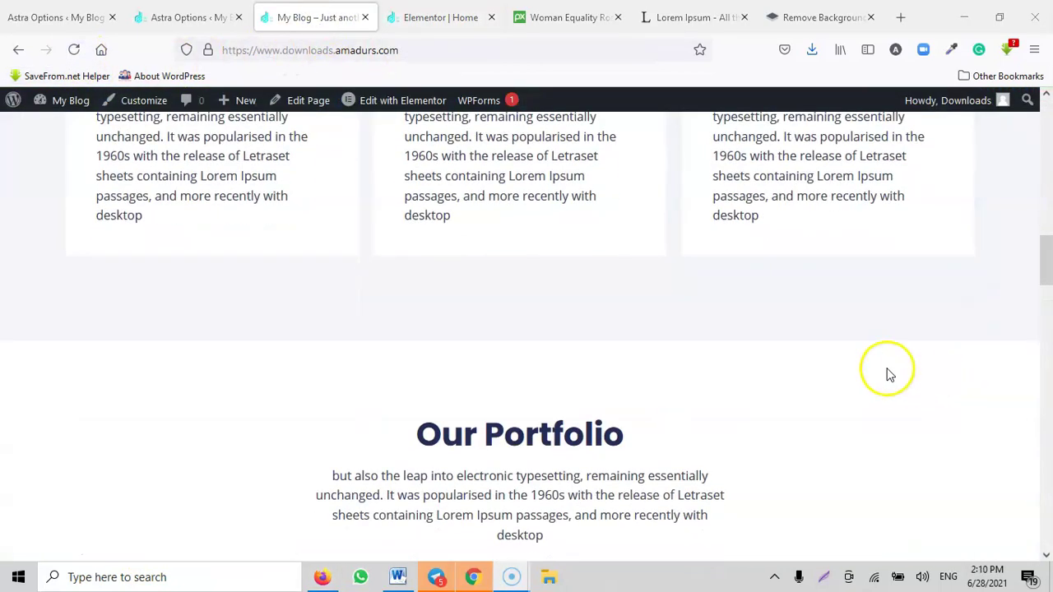
pyautogui.scroll(-15, 883, 375)
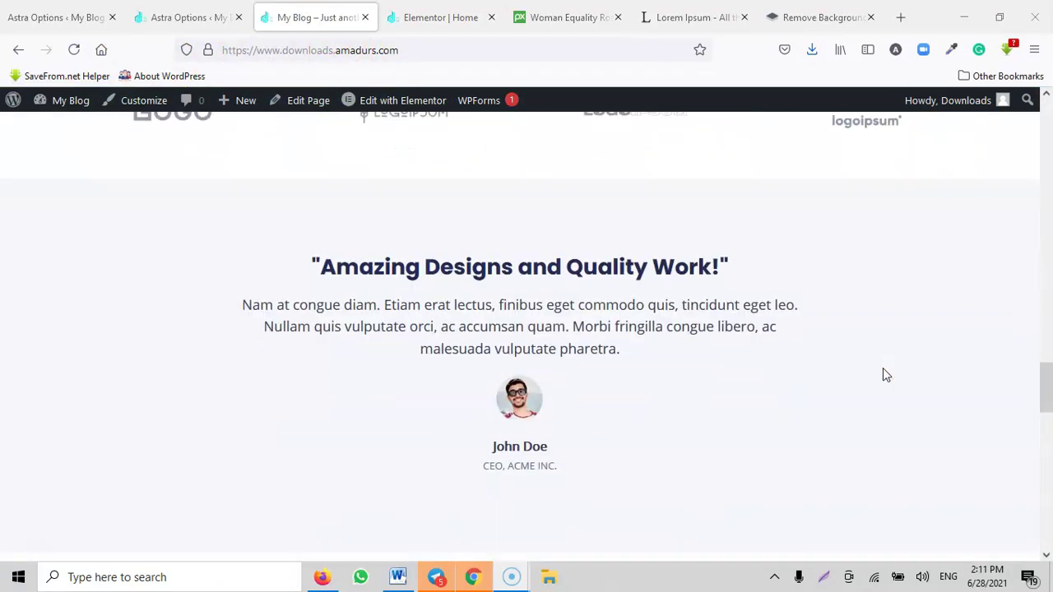
pyautogui.scroll(8, 882, 375)
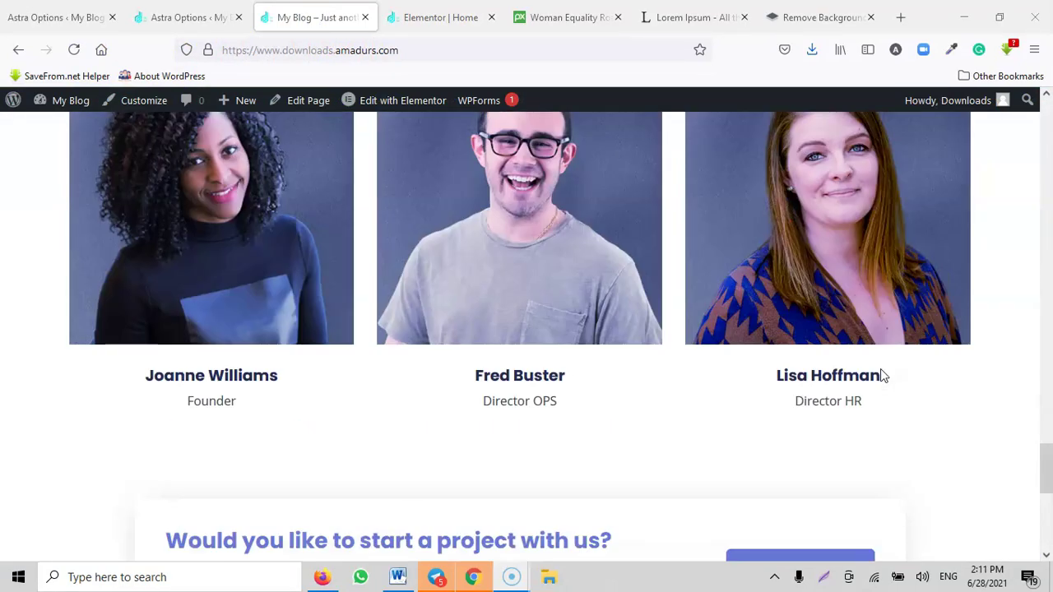
pyautogui.scroll(8, 347, 329)
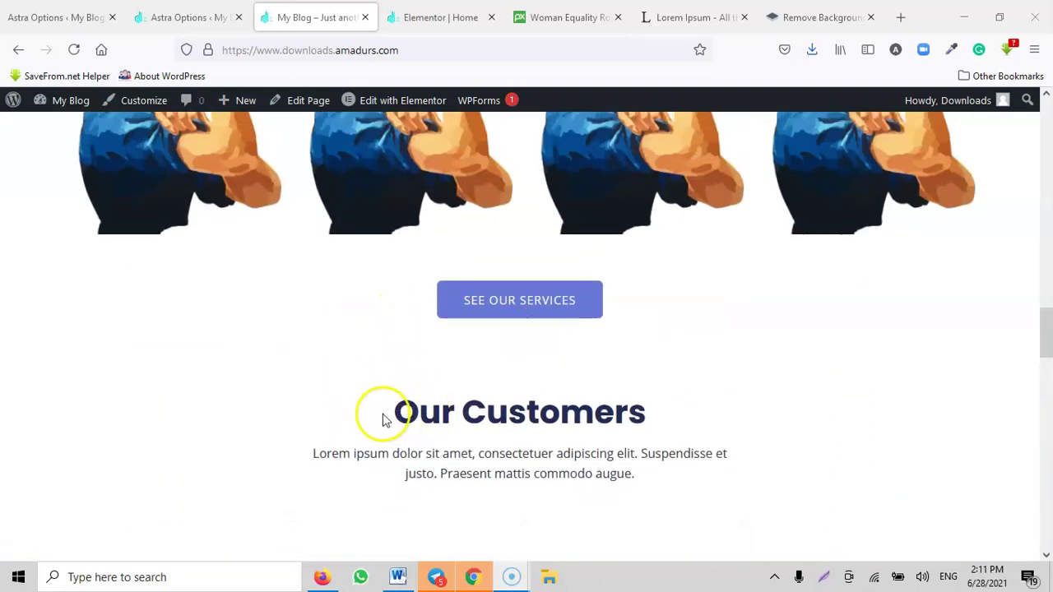
pyautogui.moveTo(641, 413); pyautogui.dragTo(353, 412)
pyautogui.scroll(-2, 446, 412)
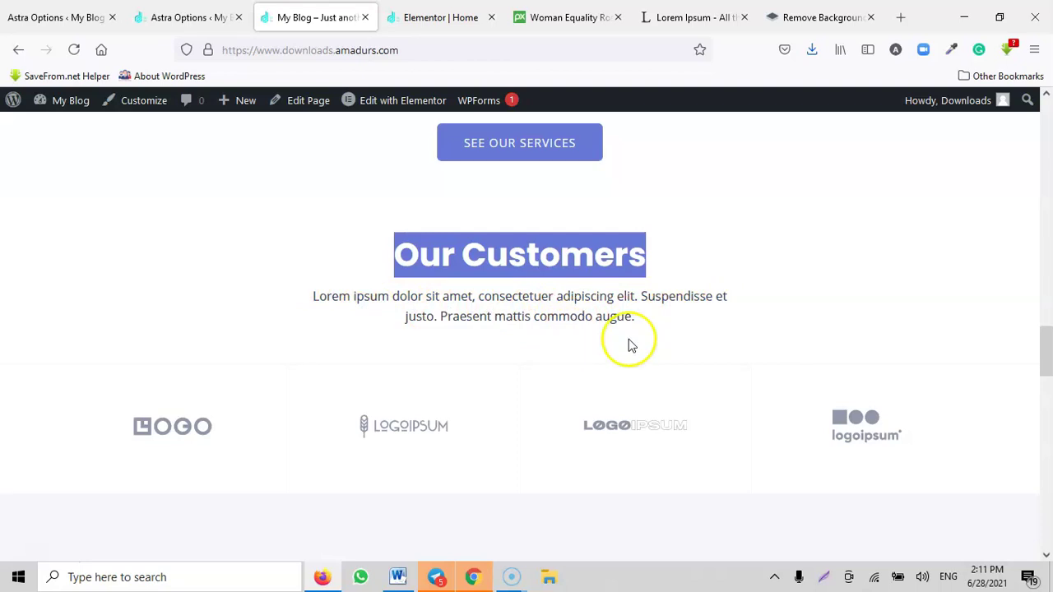
pyautogui.scroll(-1, 503, 390)
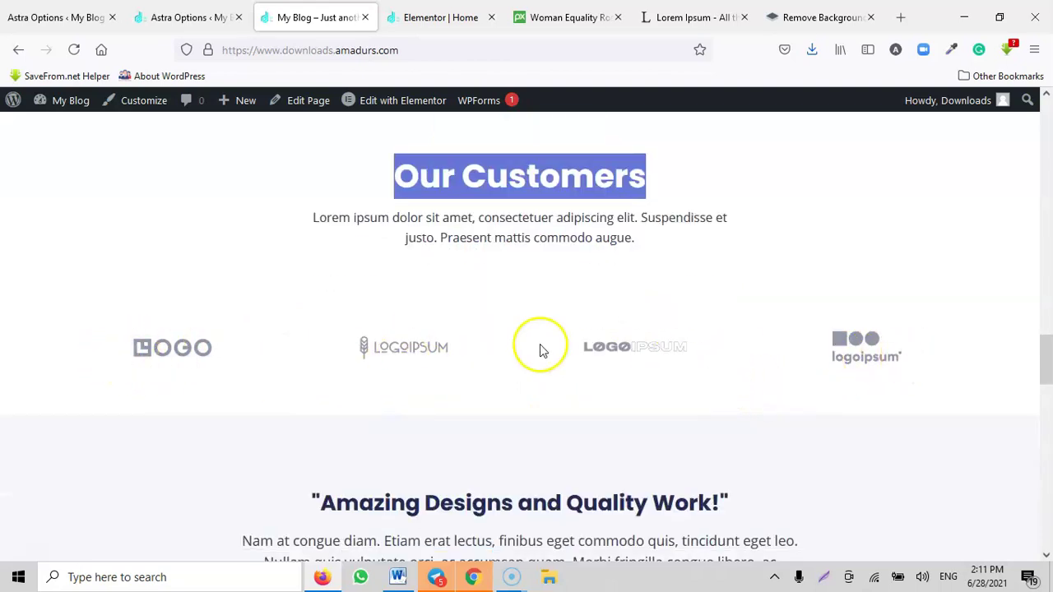
pyautogui.scroll(1, 573, 328)
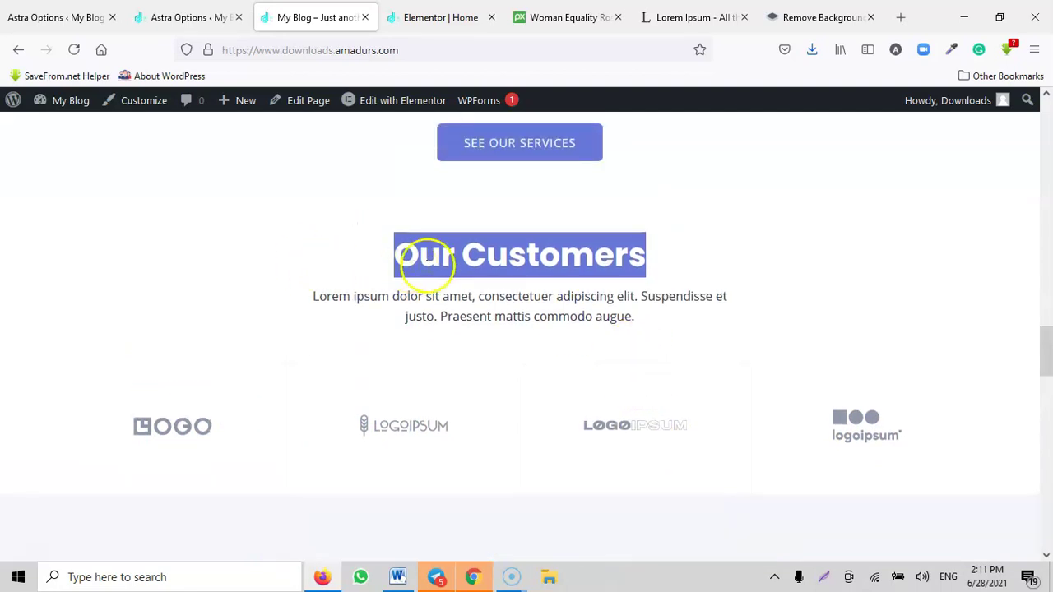
pyautogui.scroll(-6, 571, 301)
pyautogui.scroll(2, 436, 298)
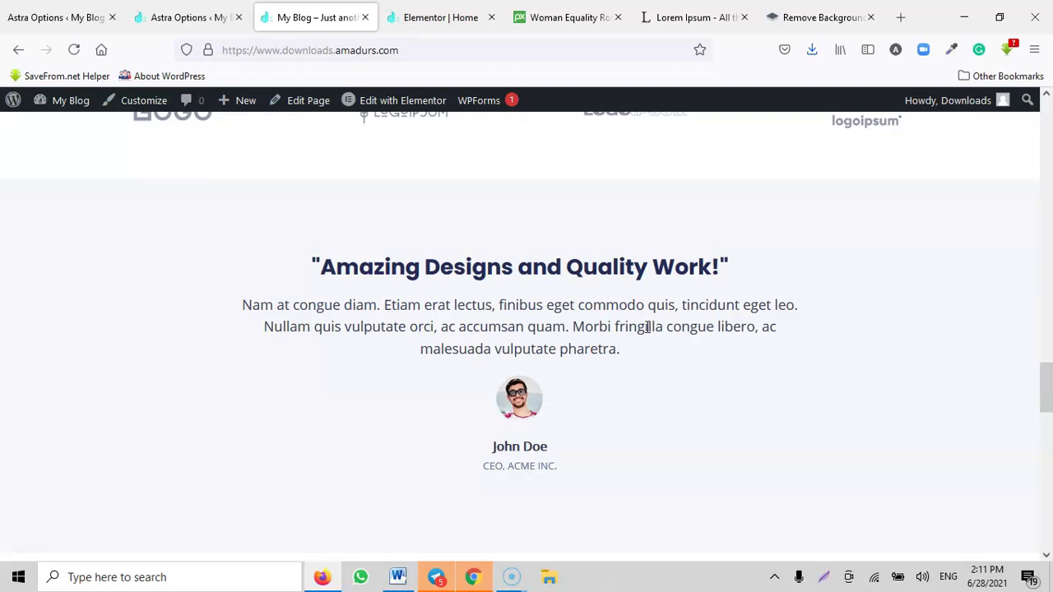
pyautogui.scroll(-1, 613, 321)
pyautogui.scroll(3, 535, 320)
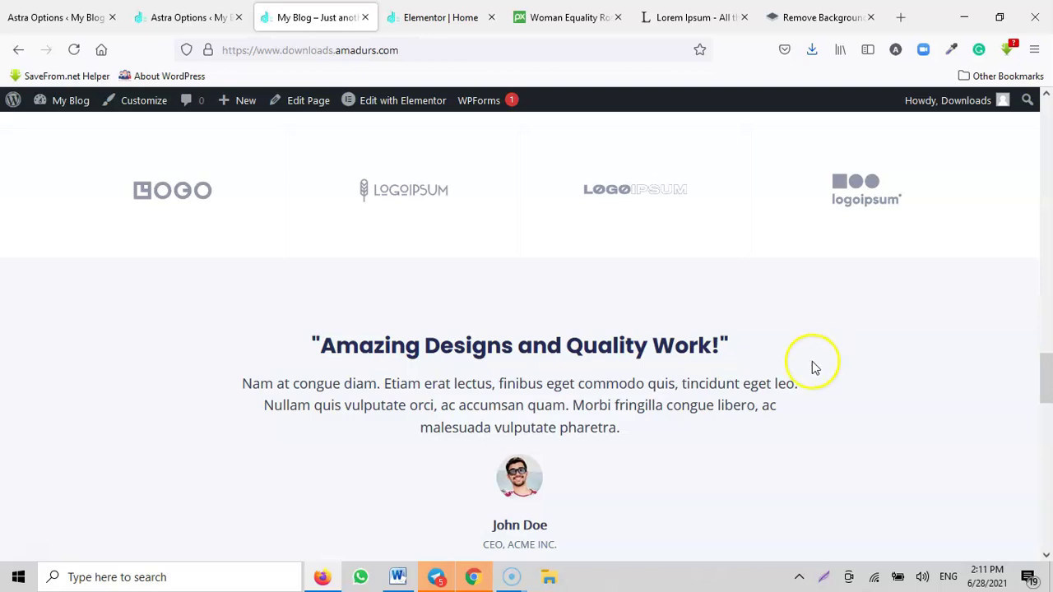
pyautogui.scroll(-1, 461, 477)
pyautogui.moveTo(482, 464); pyautogui.dragTo(571, 454)
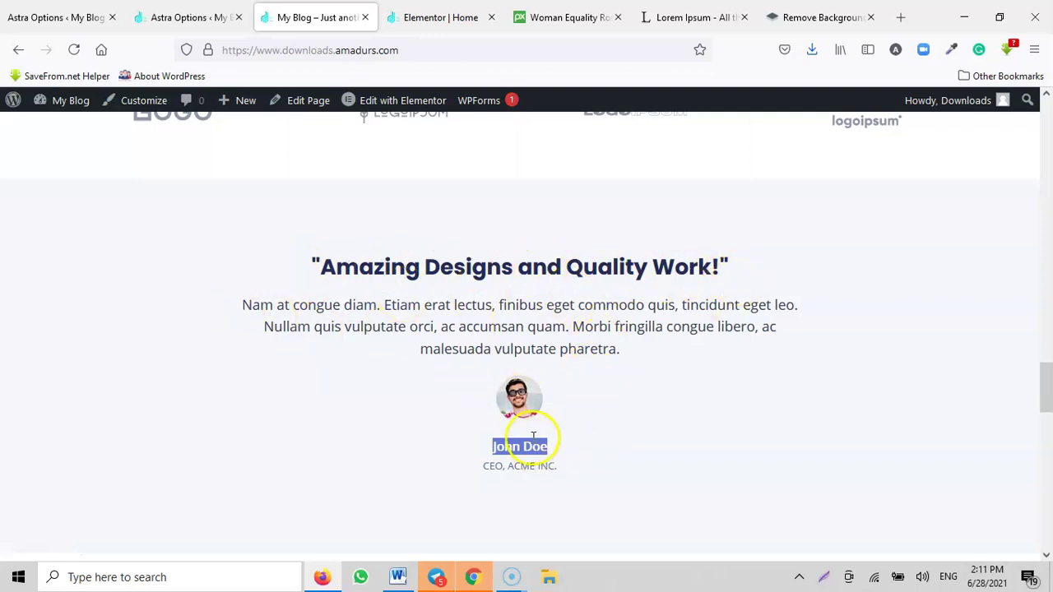
pyautogui.scroll(-2, 584, 377)
pyautogui.scroll(4, 597, 376)
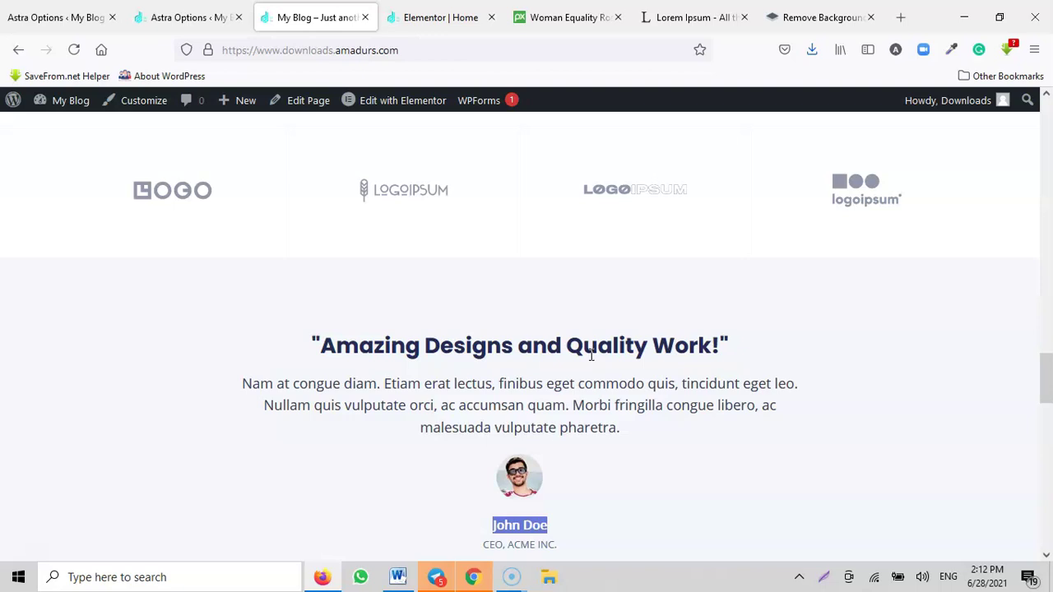
pyautogui.scroll(-3, 737, 323)
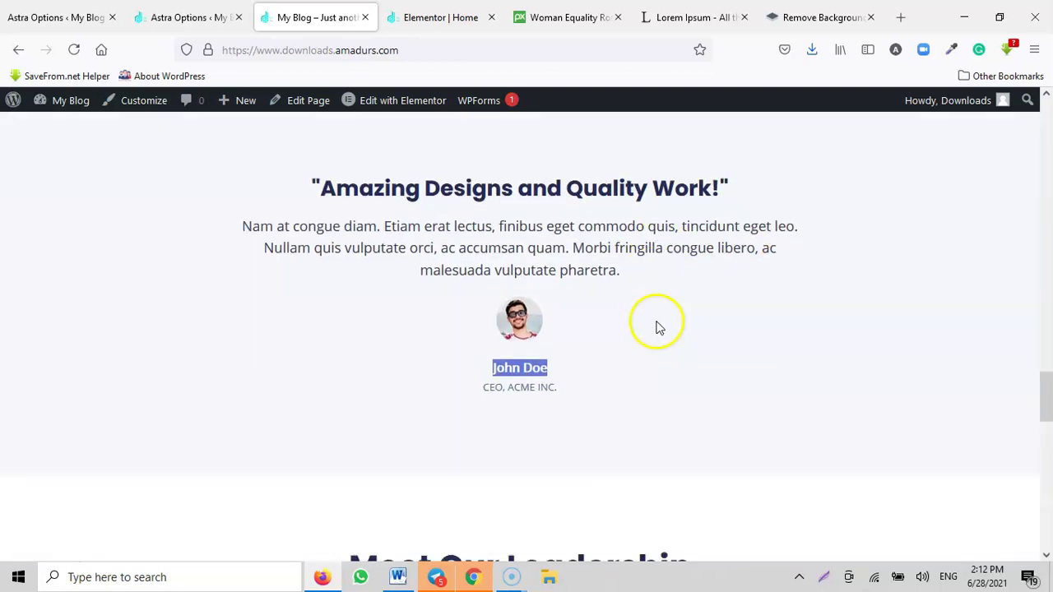
pyautogui.scroll(3, 693, 323)
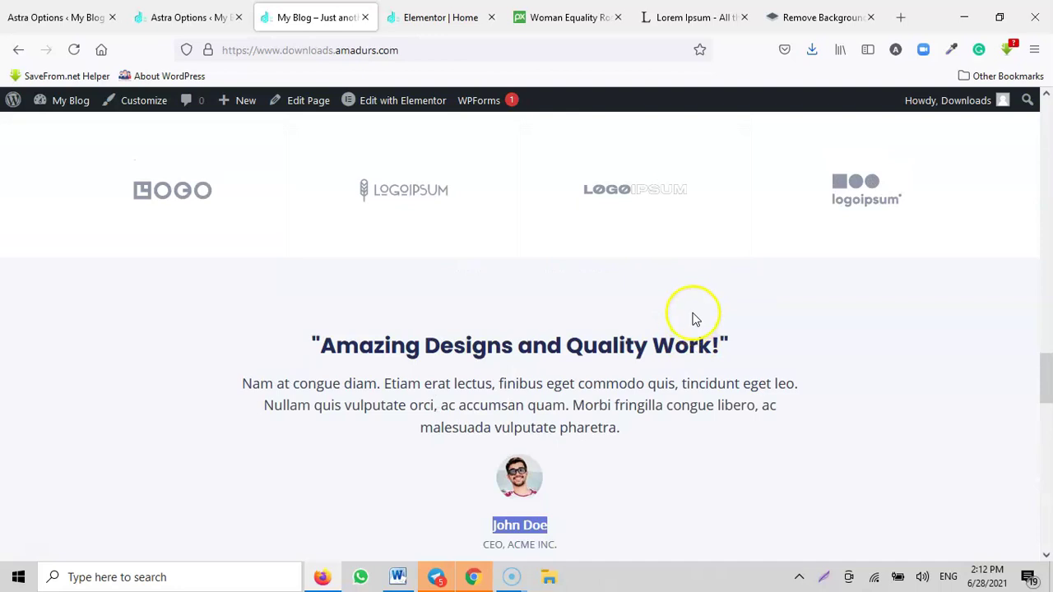
pyautogui.scroll(-5, 703, 314)
pyautogui.scroll(5, 703, 315)
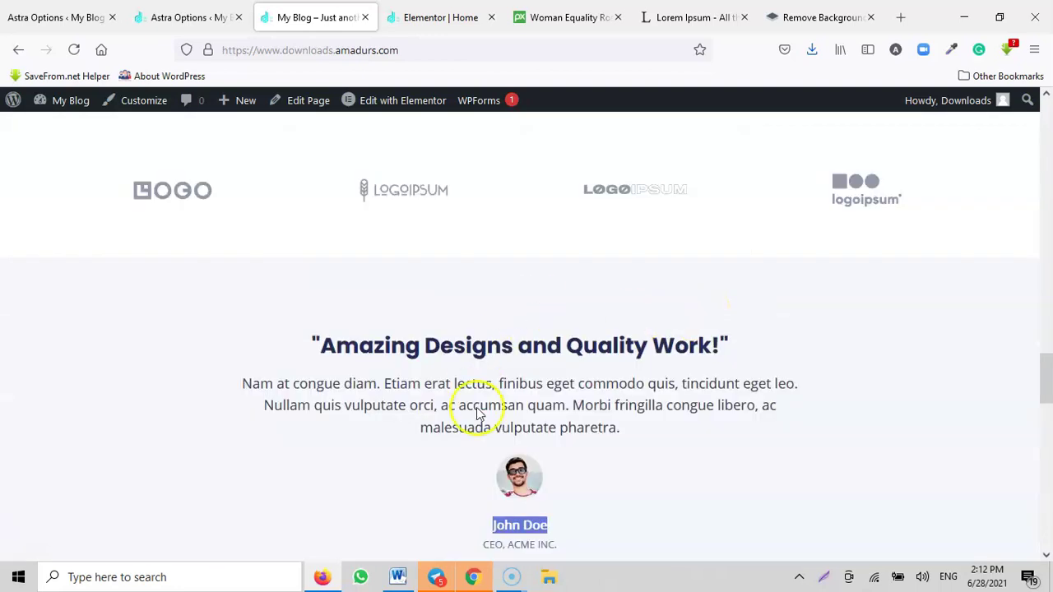
pyautogui.scroll(3, 664, 399)
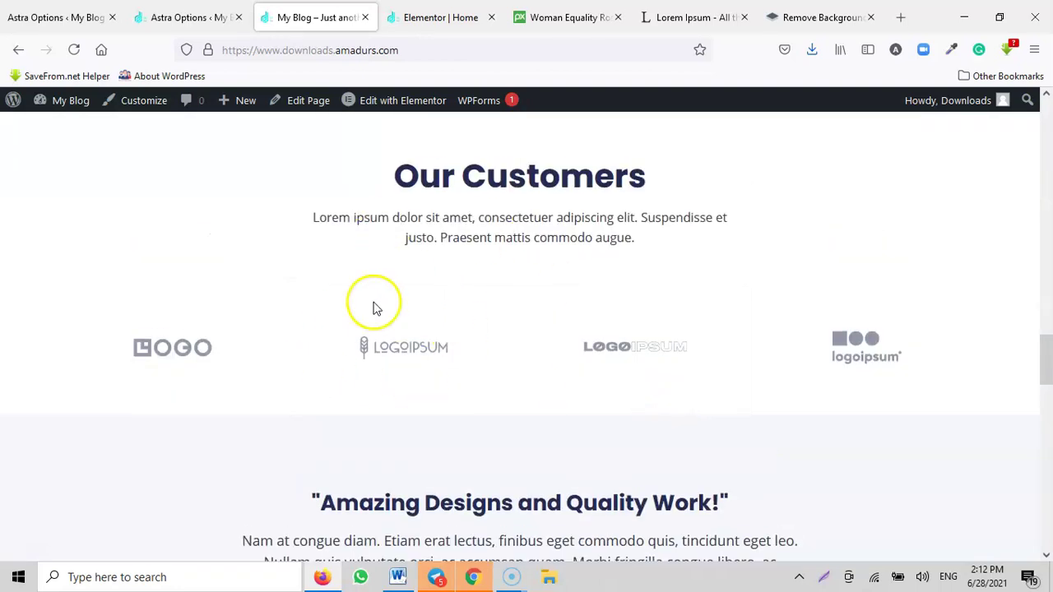
pyautogui.scroll(-12, 611, 368)
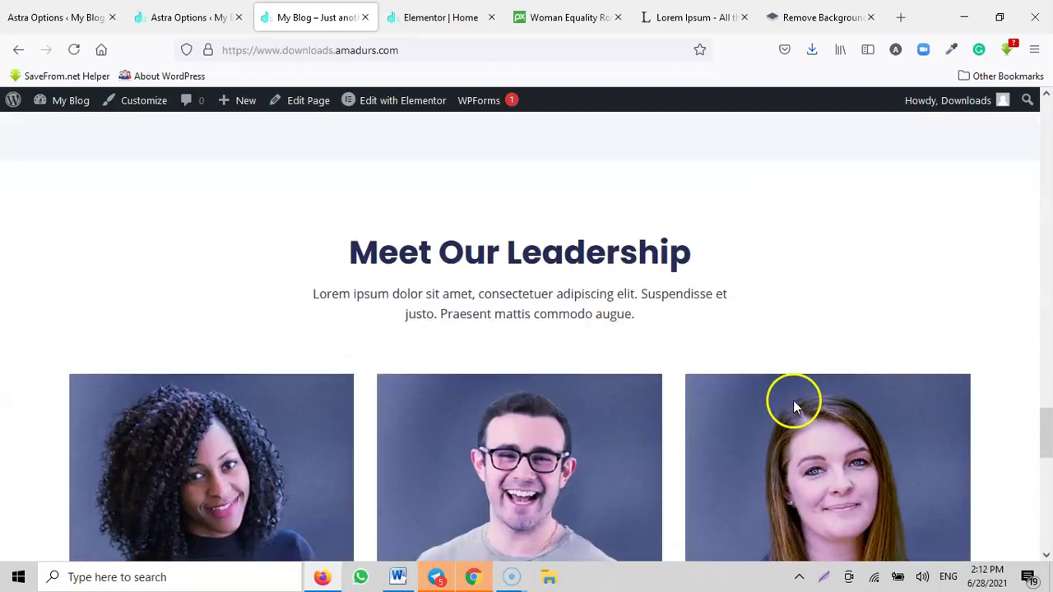
pyautogui.scroll(10, 793, 403)
# Step: Delete the Our Customers, logo row and testimonial sections from the home page
pyautogui.click(425, 18)
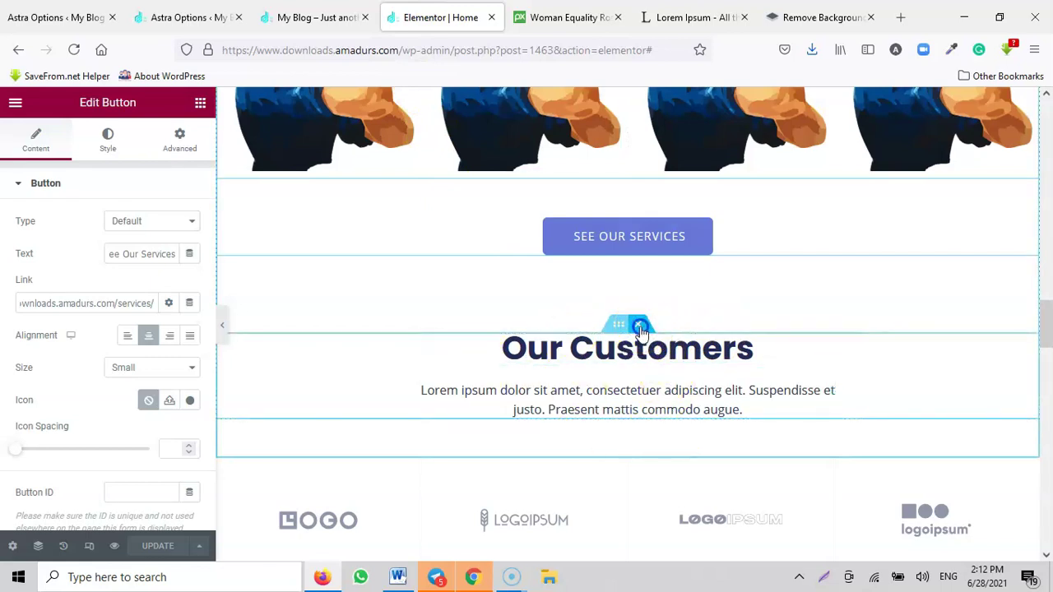
pyautogui.click(640, 329)
pyautogui.click(647, 286)
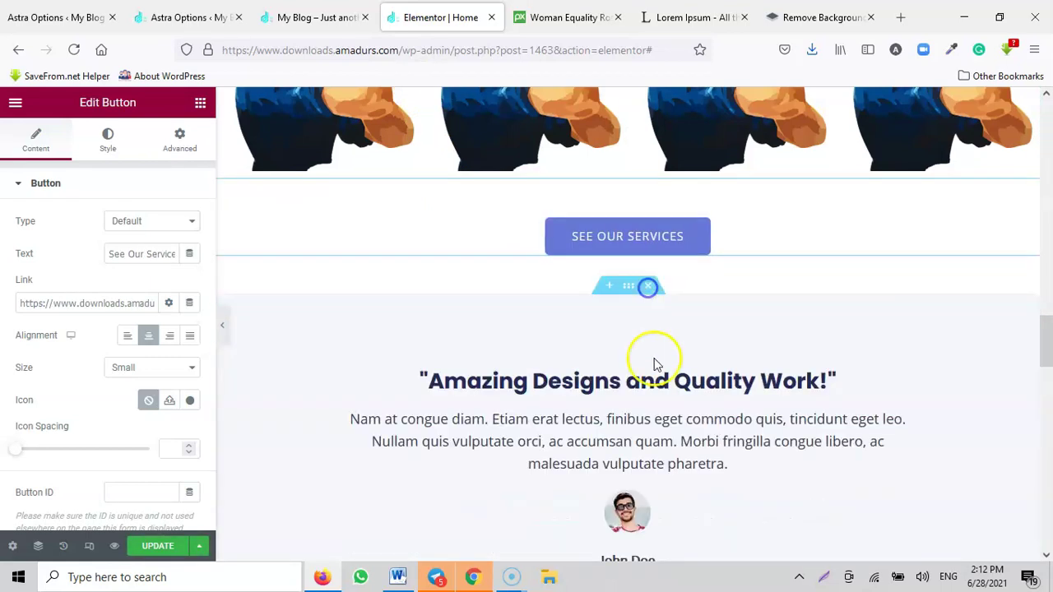
pyautogui.click(649, 288)
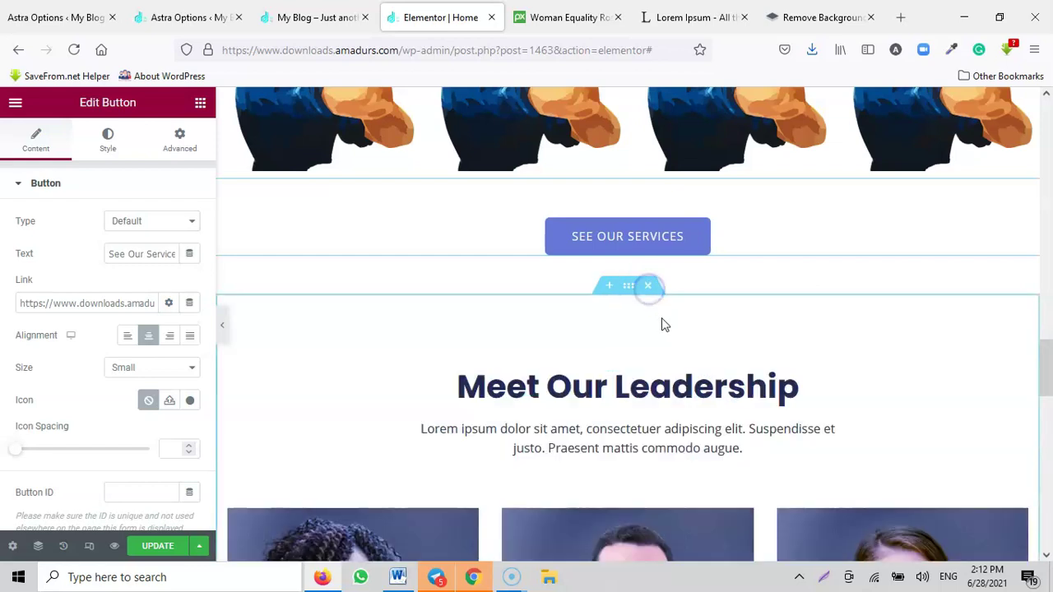
pyautogui.scroll(-5, 659, 366)
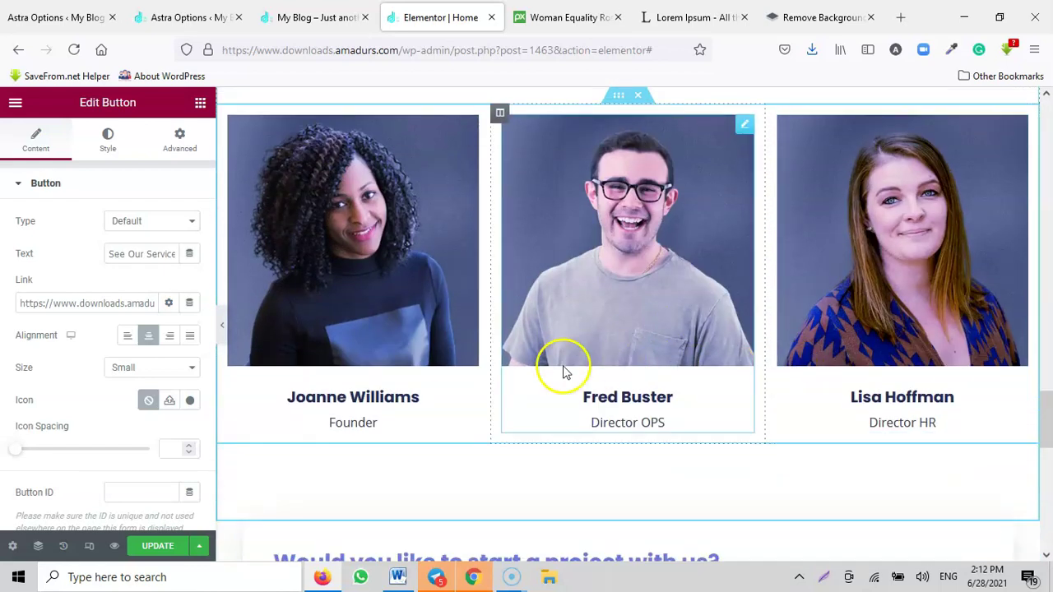
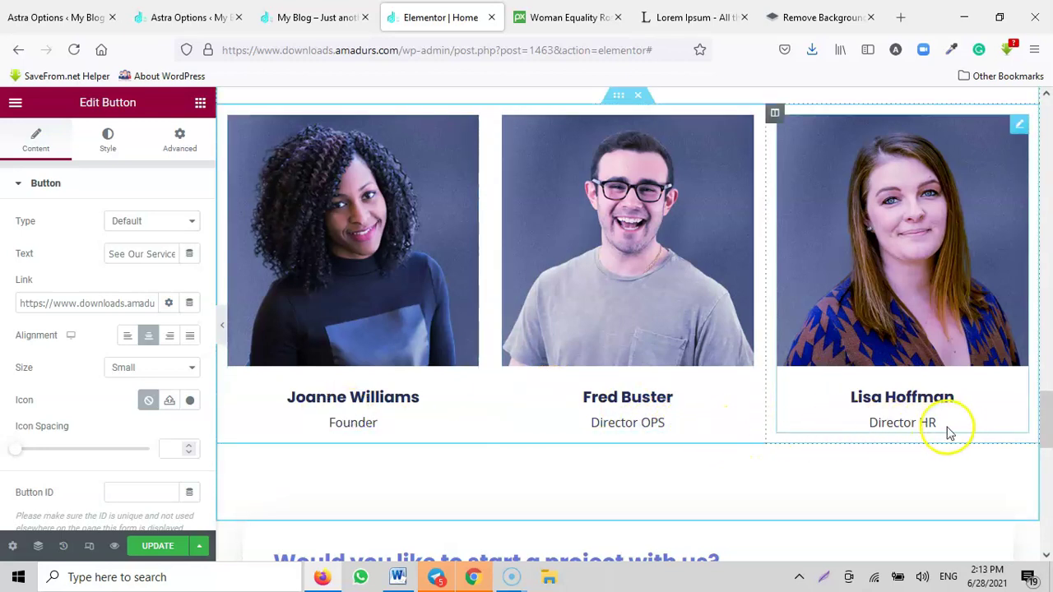
pyautogui.scroll(-1, 625, 272)
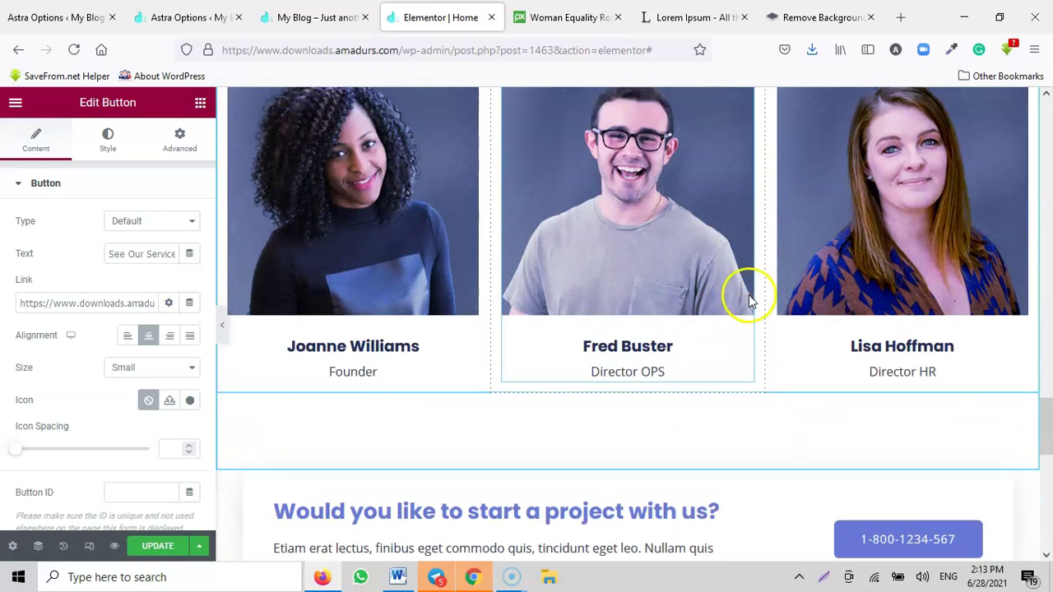
pyautogui.scroll(2, 749, 294)
pyautogui.scroll(-1, 662, 317)
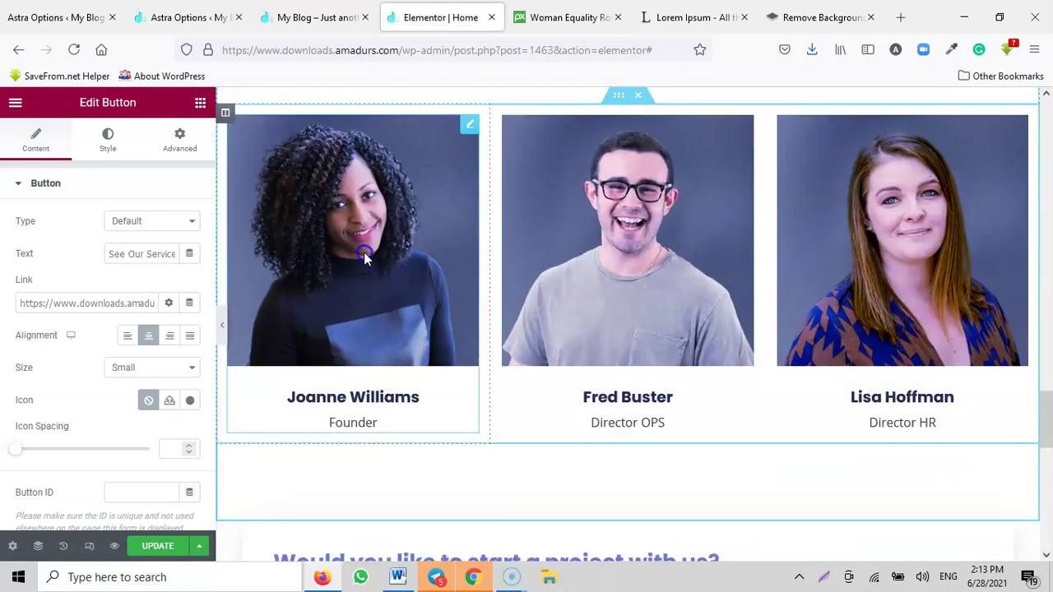
pyautogui.click(363, 252)
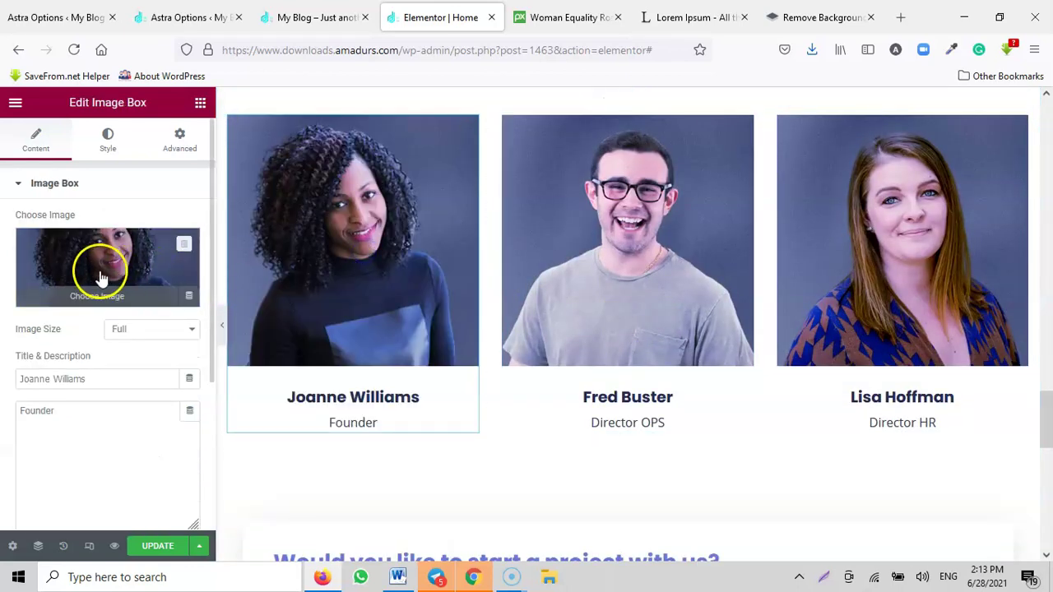
pyautogui.tripleClick(121, 379)
pyautogui.click(65, 411)
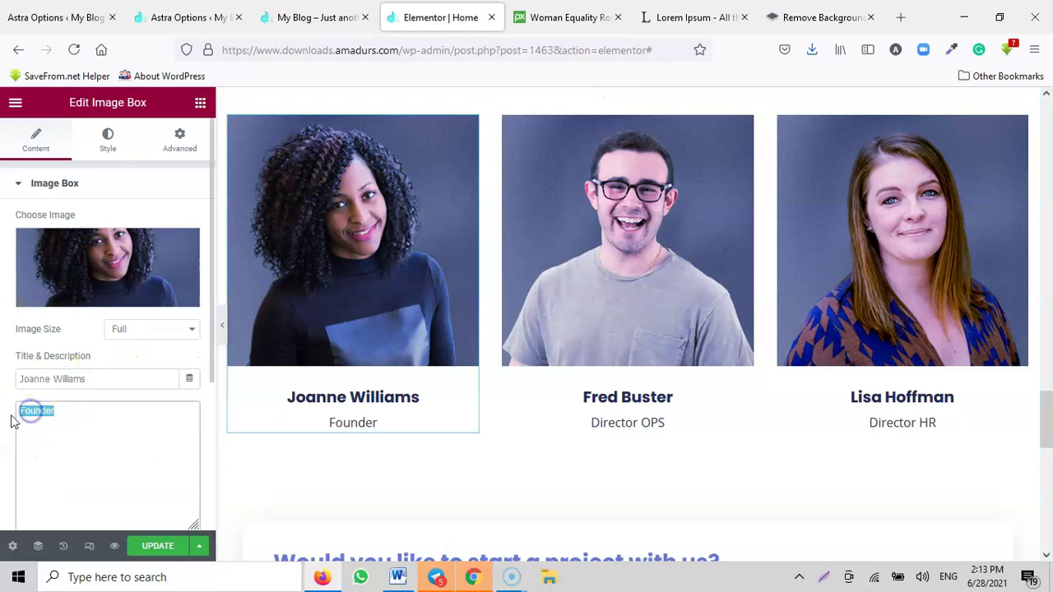
pyautogui.click(639, 299)
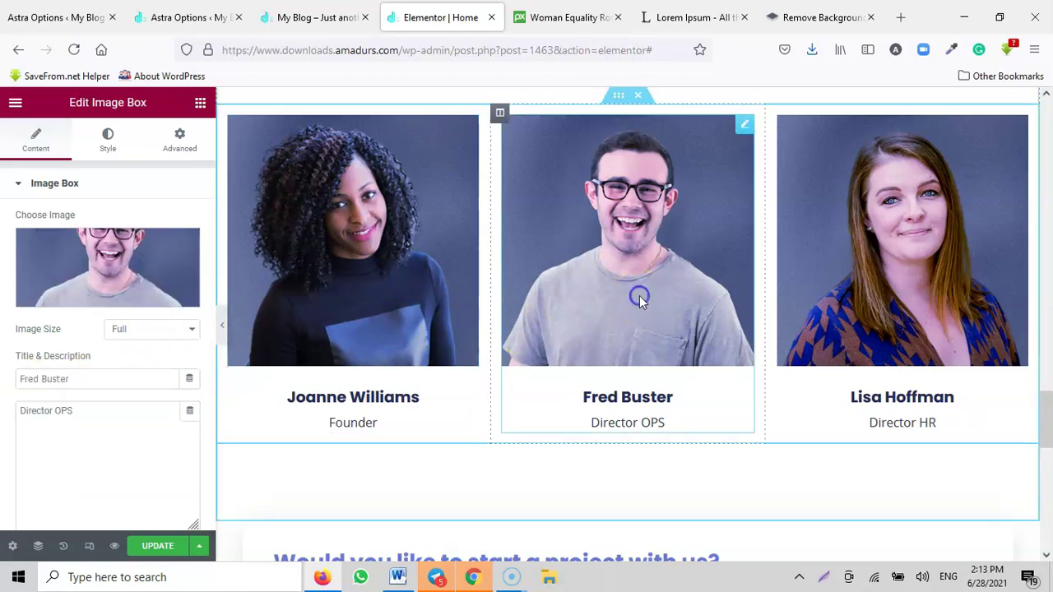
pyautogui.click(861, 281)
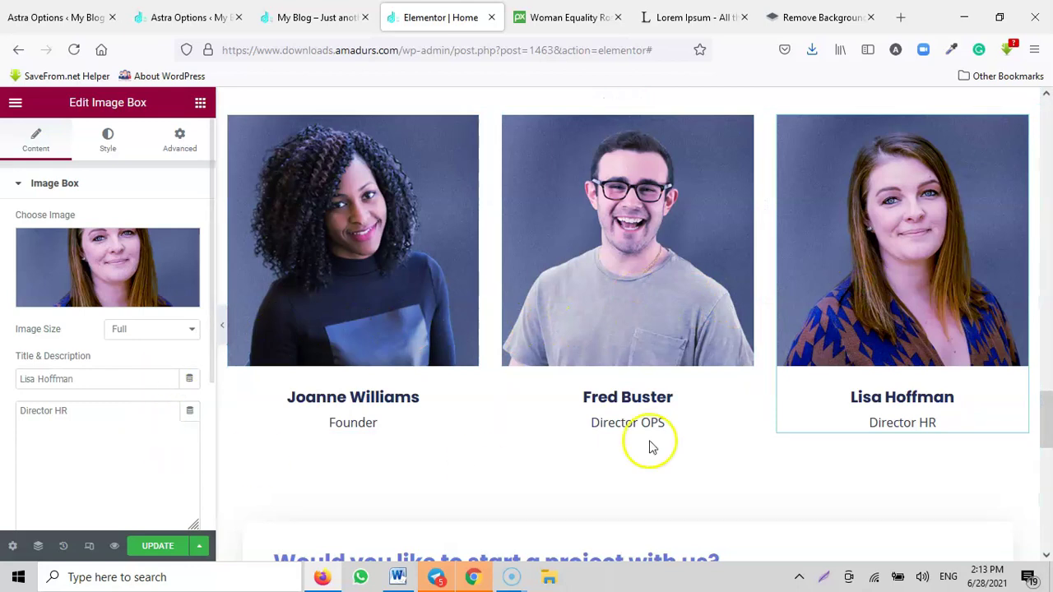
# Step: Delete the Meet Our Leadership section from the page
pyautogui.scroll(-2, 810, 410)
pyautogui.scroll(5, 810, 409)
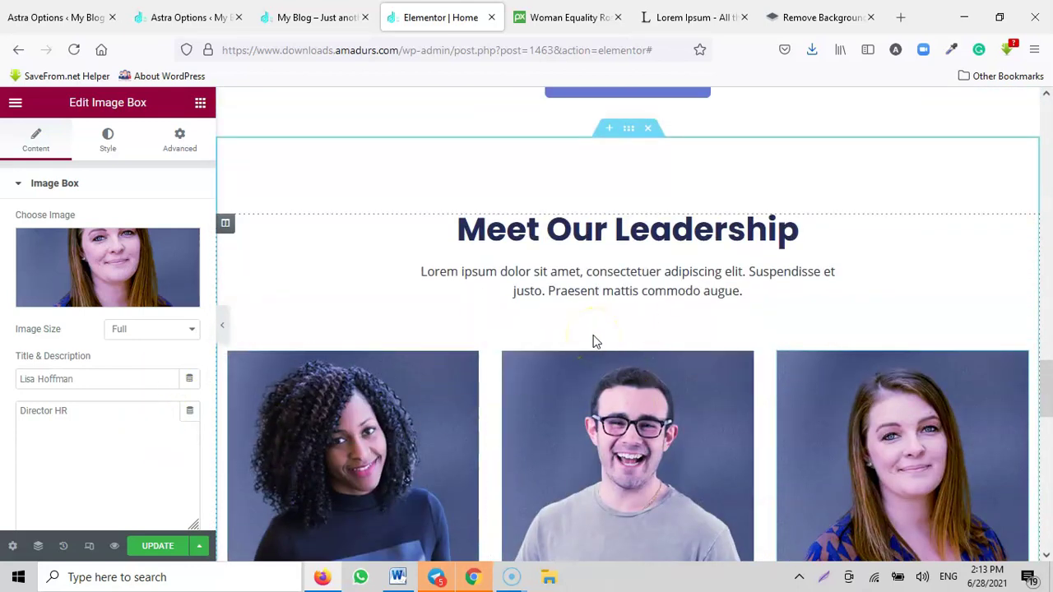
pyautogui.click(650, 132)
pyautogui.scroll(2, 797, 277)
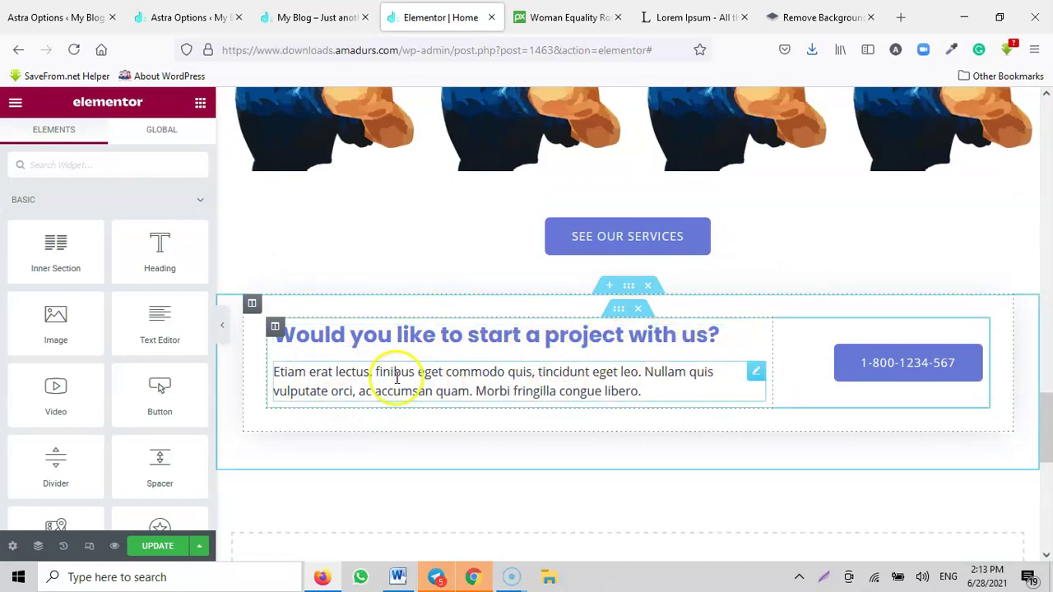
# Step: Replace the call-to-action button's placeholder number with a real phone number
pyautogui.click(341, 383)
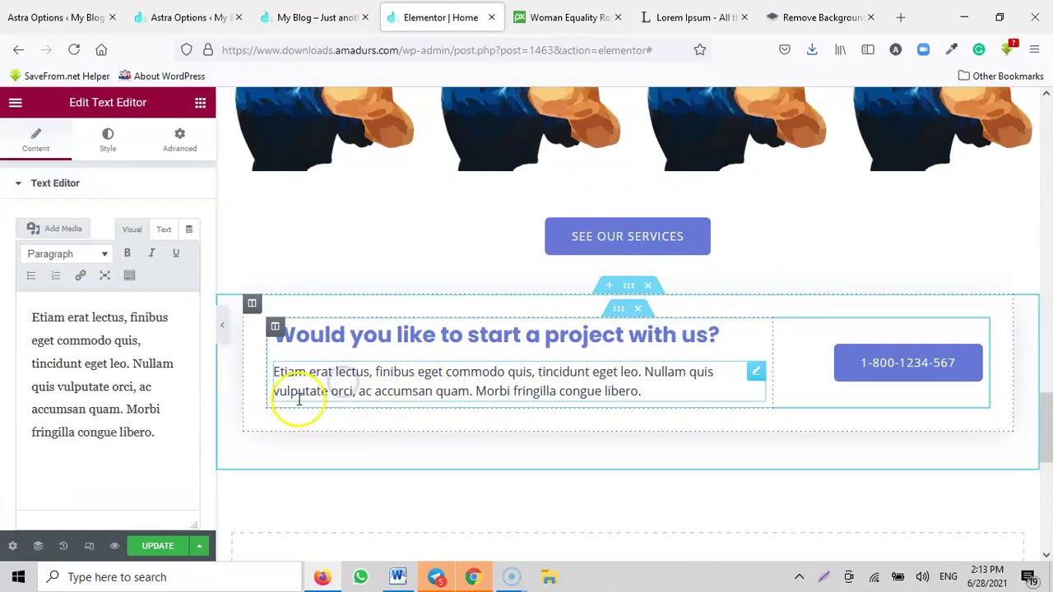
pyautogui.click(896, 369)
pyautogui.click(144, 254)
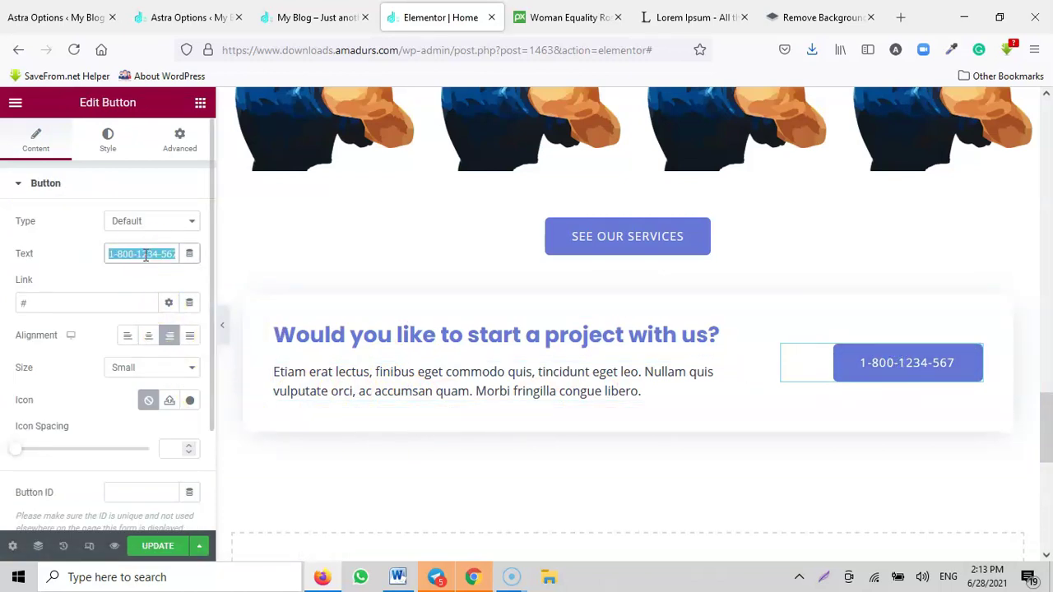
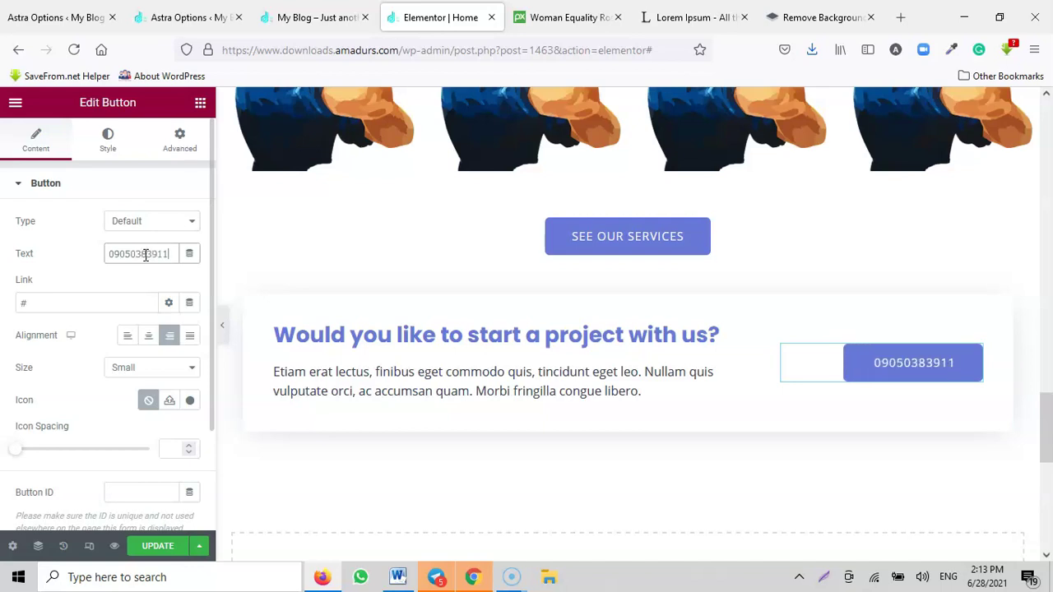
pyautogui.click(106, 250)
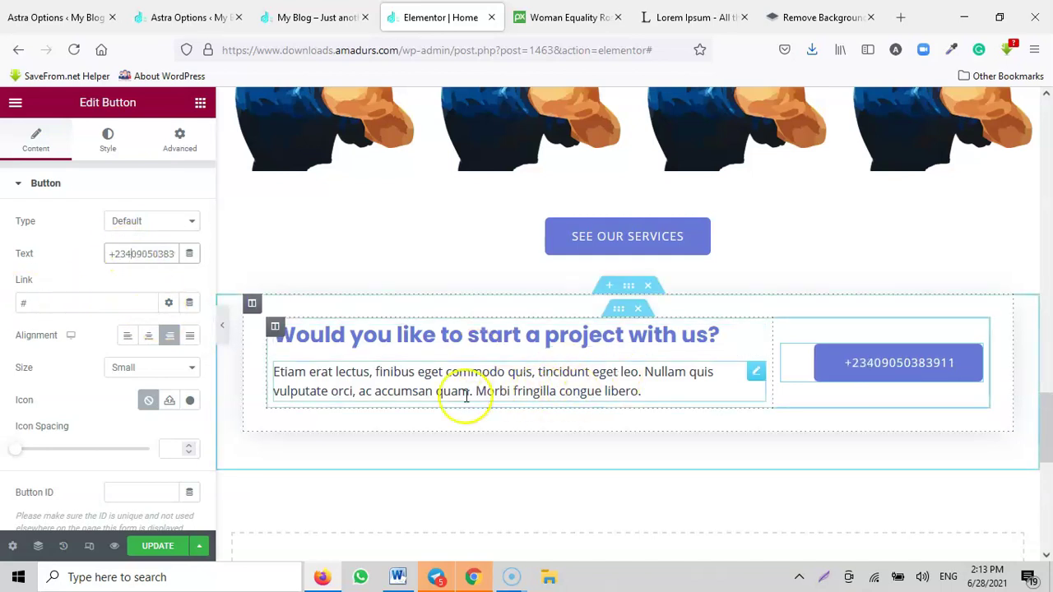
# Step: Change the paragraph to 'We are IT Consultant who derive pleasure in bringing your dream project to light.' and update
pyautogui.click(367, 388)
pyautogui.moveTo(134, 432); pyautogui.dragTo(7, 282)
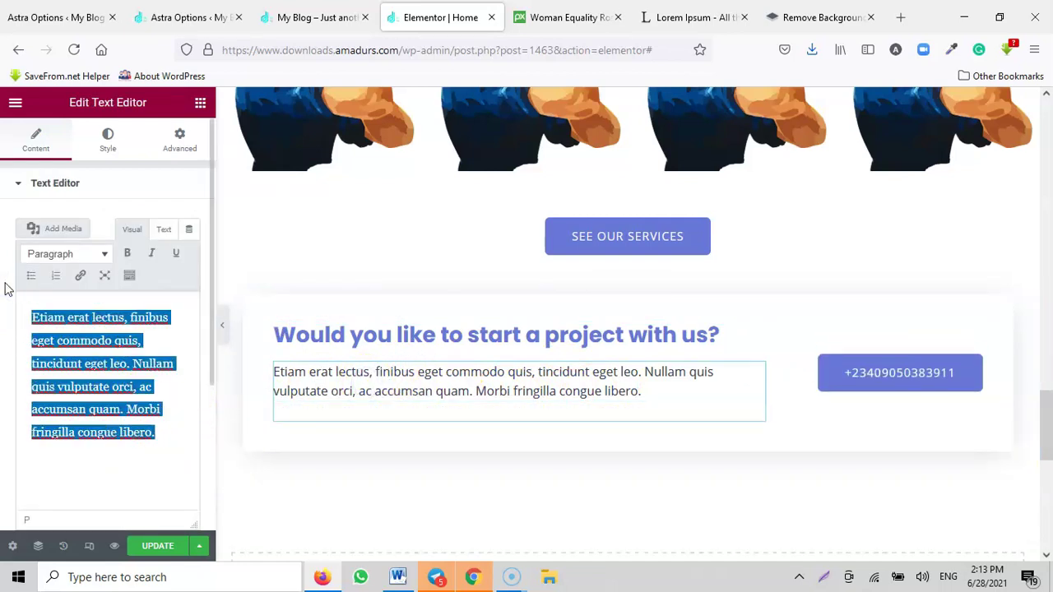
pyautogui.write('We')
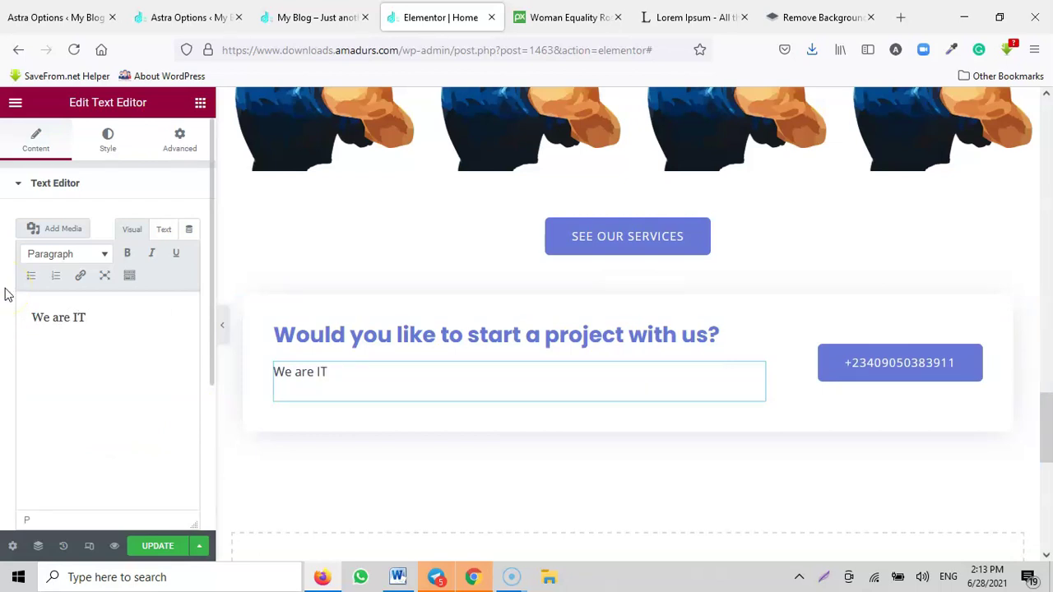
pyautogui.write('are IT Consulta')
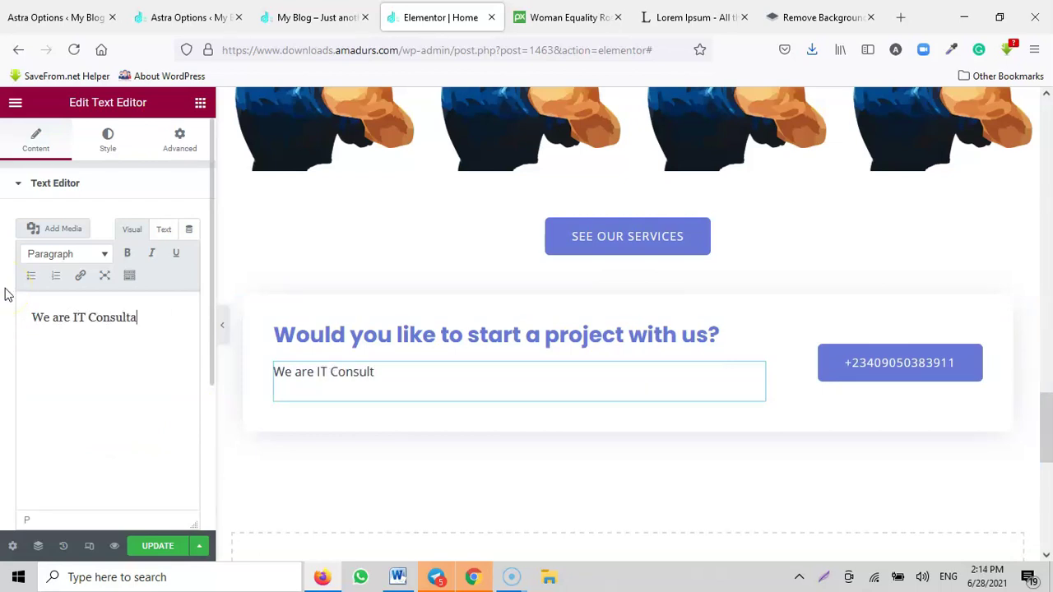
pyautogui.write('nt who derive pleasure in bringing your dream project to light.')
pyautogui.scroll(-4, 762, 345)
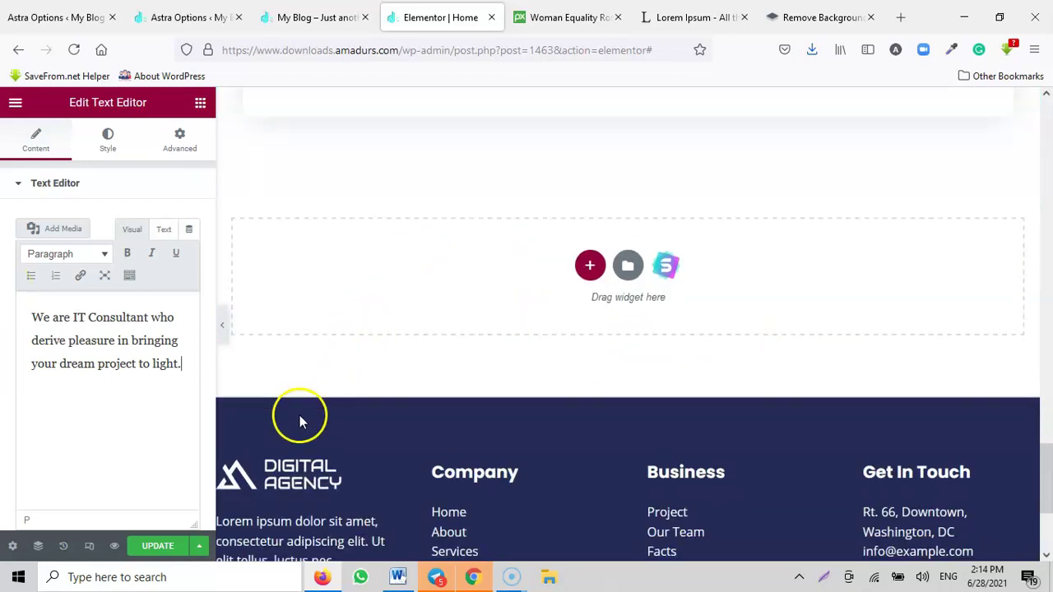
pyautogui.click(156, 546)
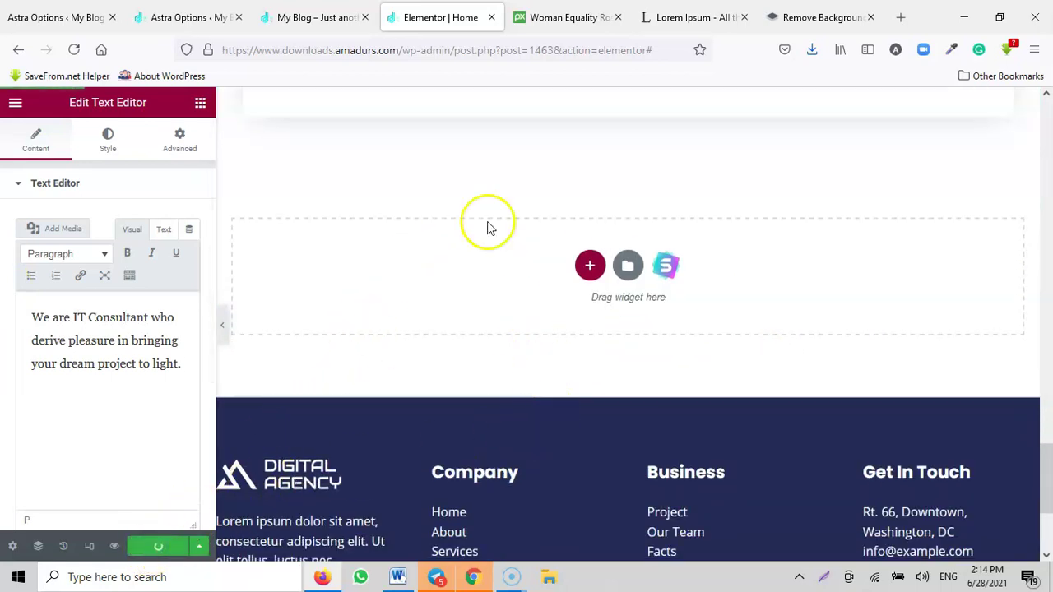
# Step: Reload the live homepage and scroll to the updated call-to-action with the consultant text
pyautogui.click(321, 17)
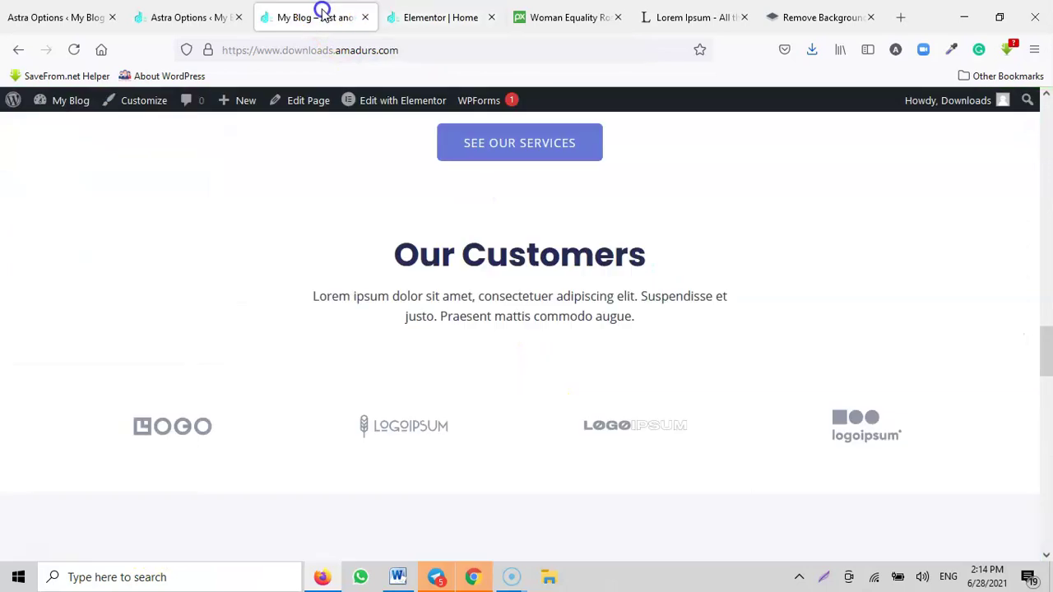
pyautogui.click(74, 49)
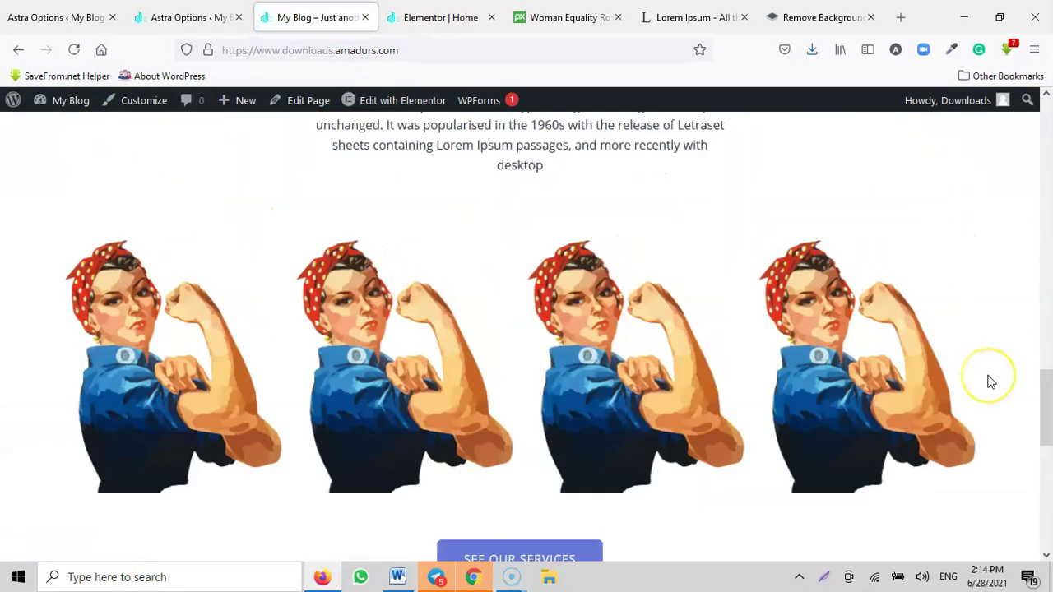
pyautogui.scroll(10, 991, 381)
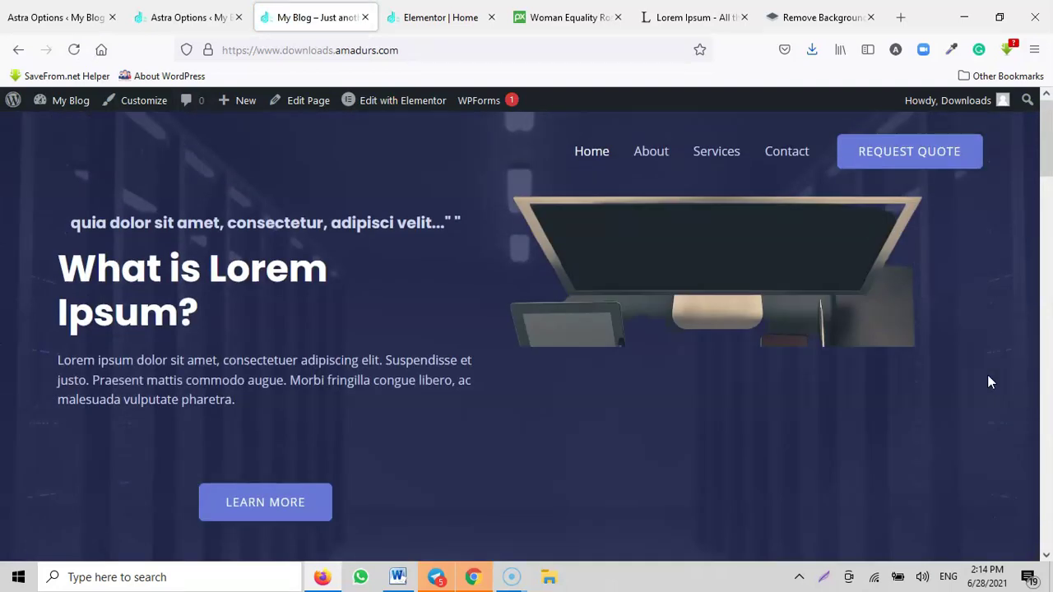
pyautogui.scroll(-10, 653, 331)
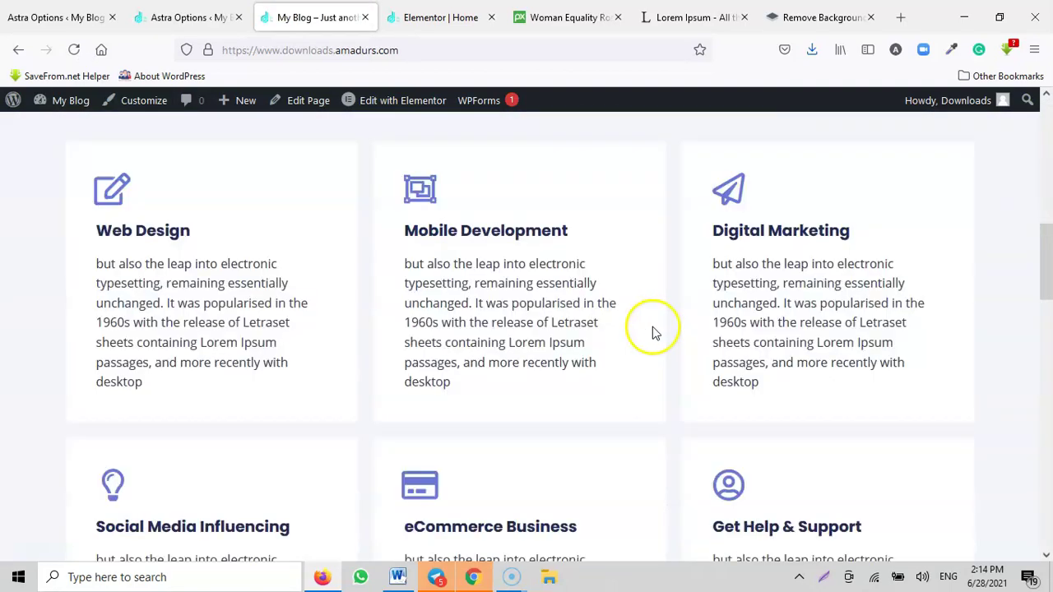
pyautogui.scroll(-10, 667, 333)
pyautogui.scroll(5, 681, 335)
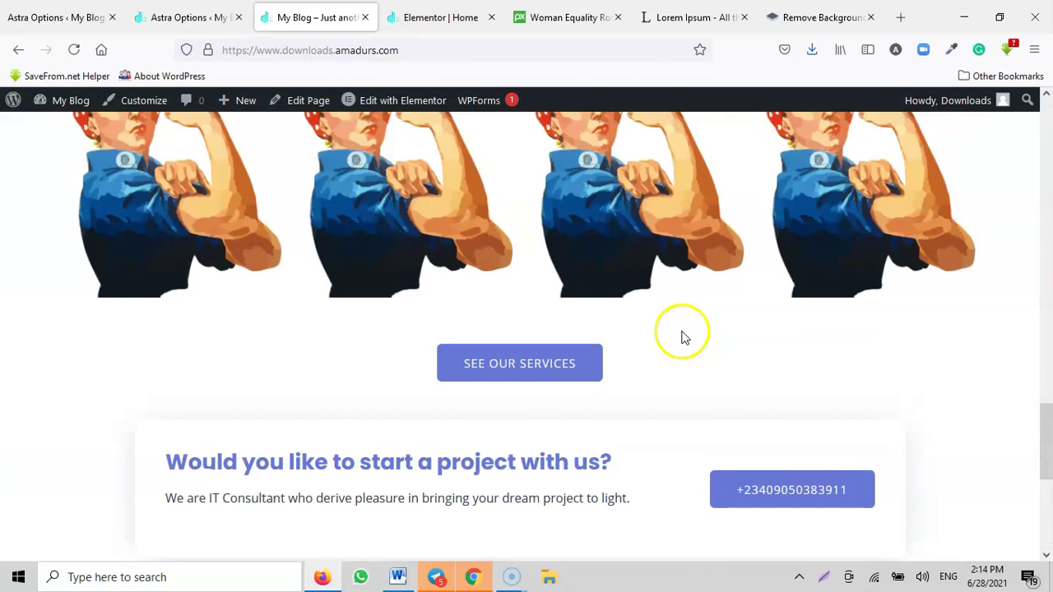
pyautogui.scroll(-2, 442, 247)
# Step: Add a new empty single-column section below the project call-to-action
pyautogui.click(415, 16)
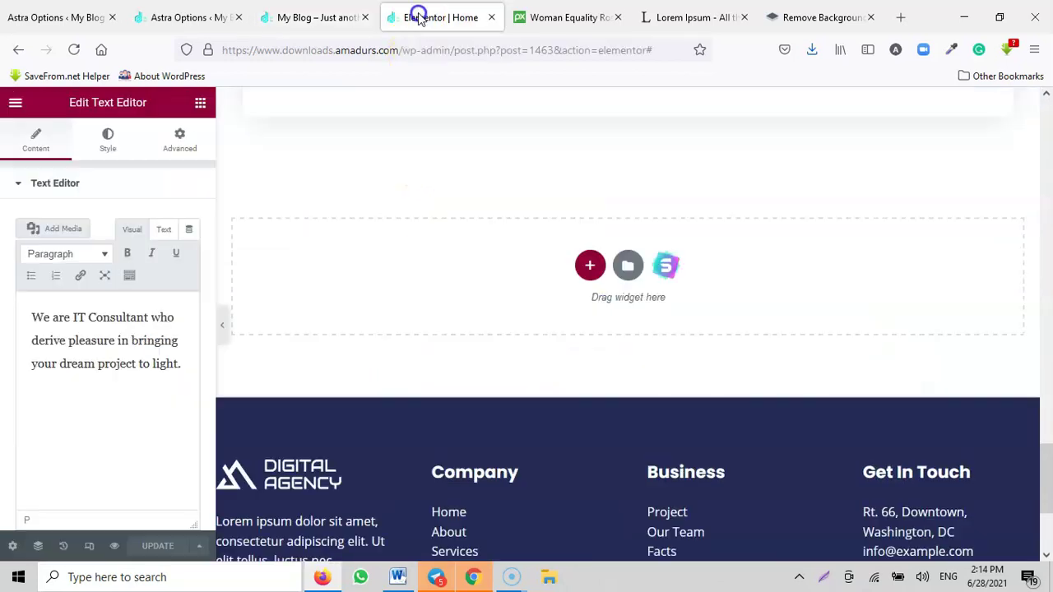
pyautogui.scroll(3, 556, 229)
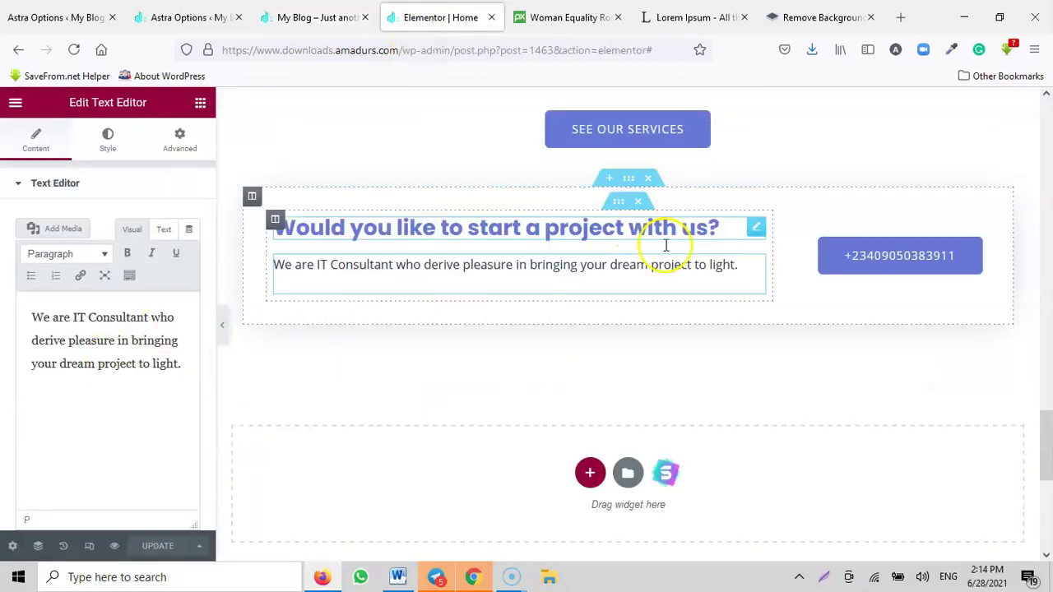
pyautogui.scroll(-2, 680, 400)
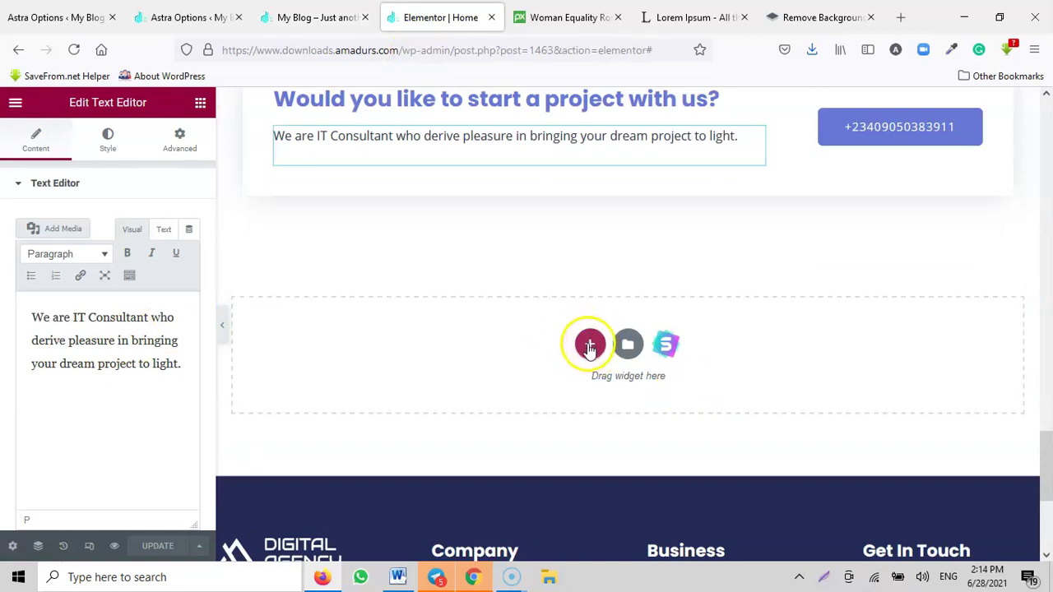
pyautogui.click(590, 346)
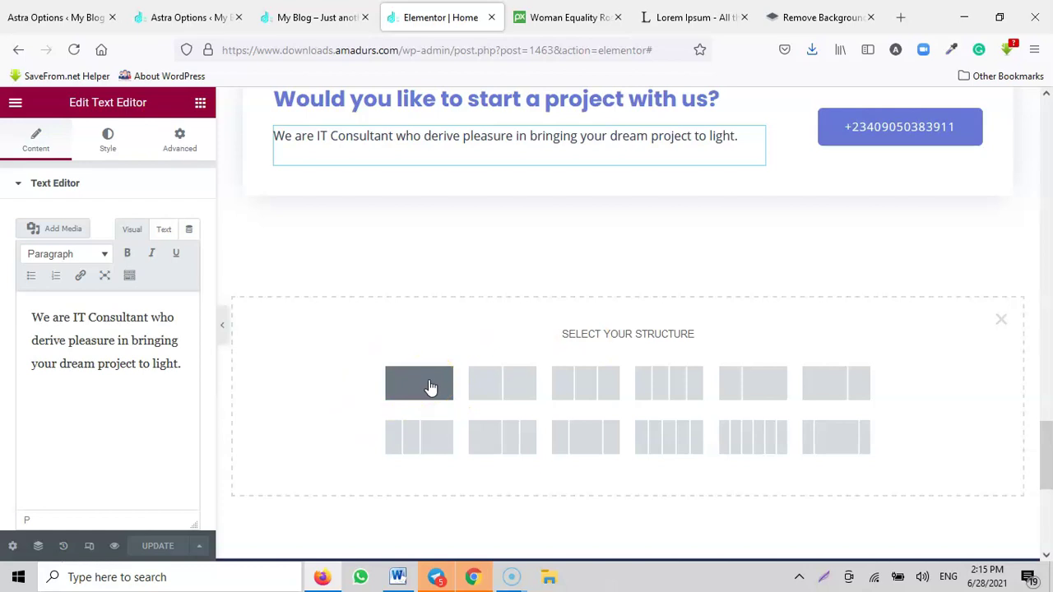
pyautogui.scroll(1, 425, 246)
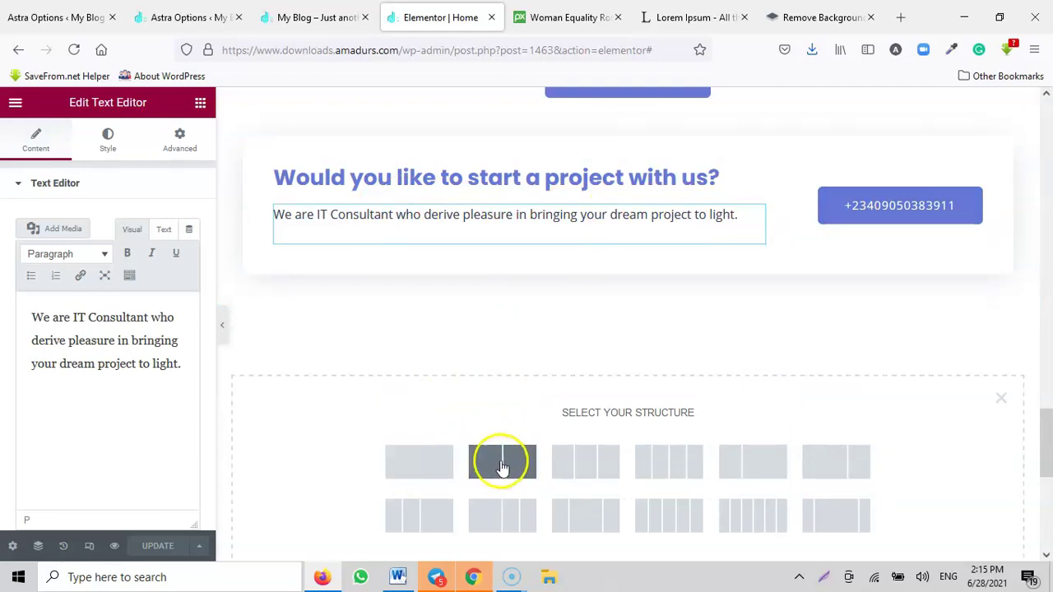
pyautogui.scroll(-1, 786, 275)
pyautogui.scroll(1, 802, 288)
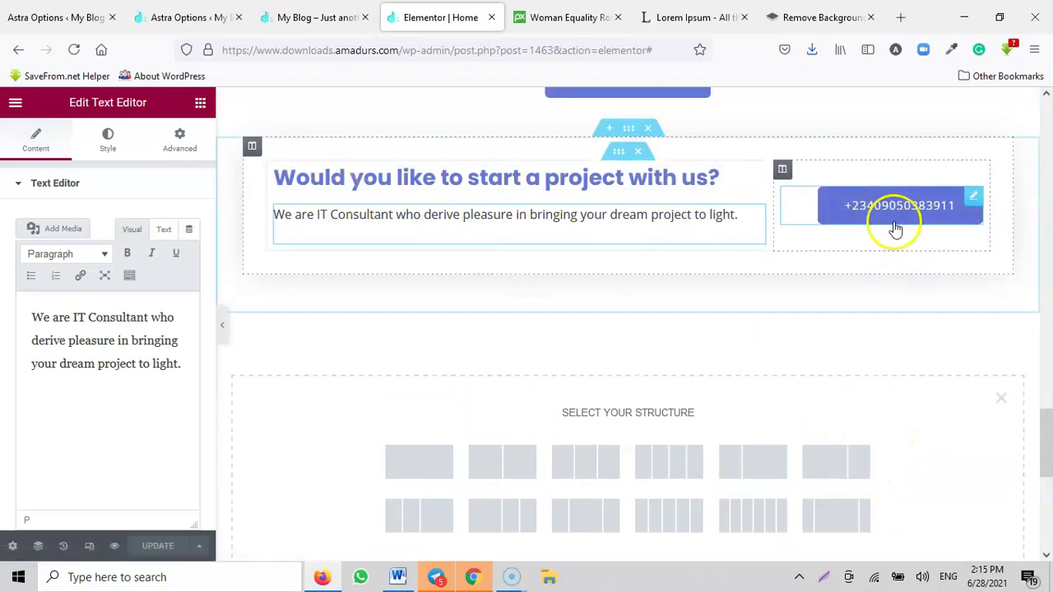
pyautogui.scroll(-1, 893, 236)
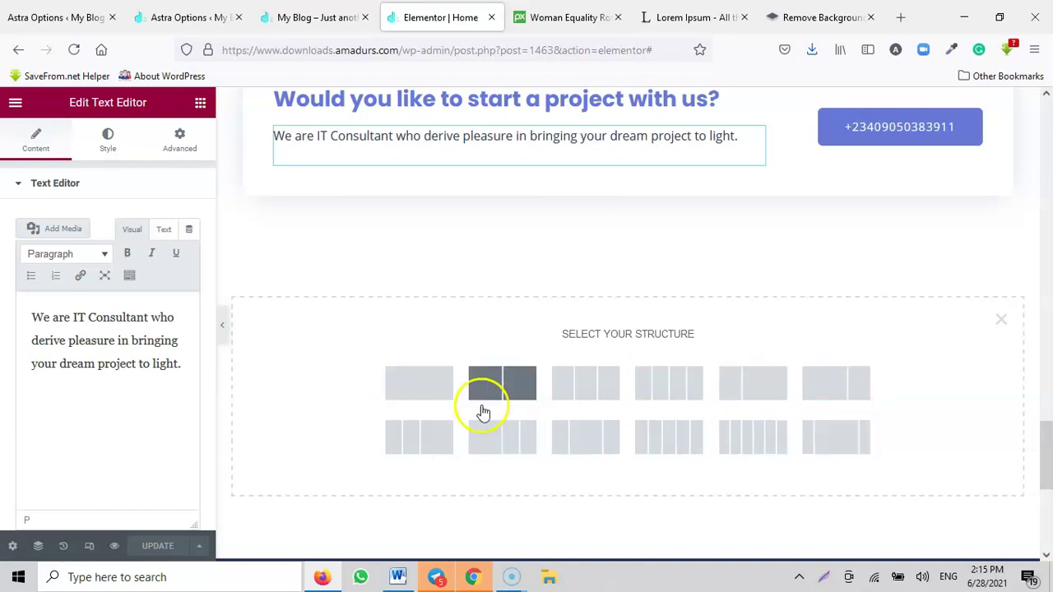
pyautogui.click(426, 391)
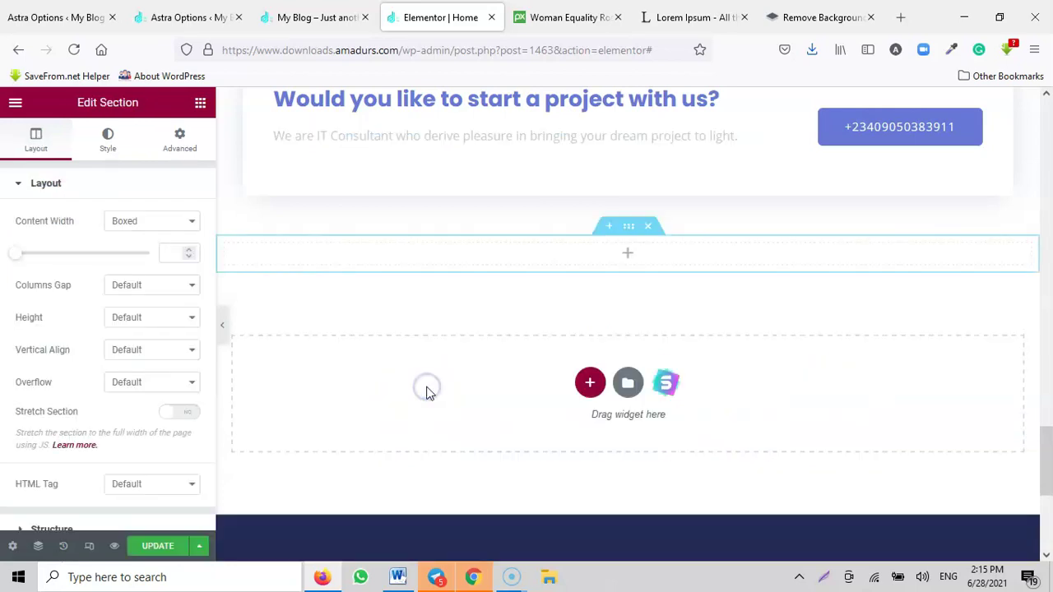
# Step: Drop a Text Editor widget with Lorem ipsum text into the new section, then open the template library
pyautogui.click(630, 258)
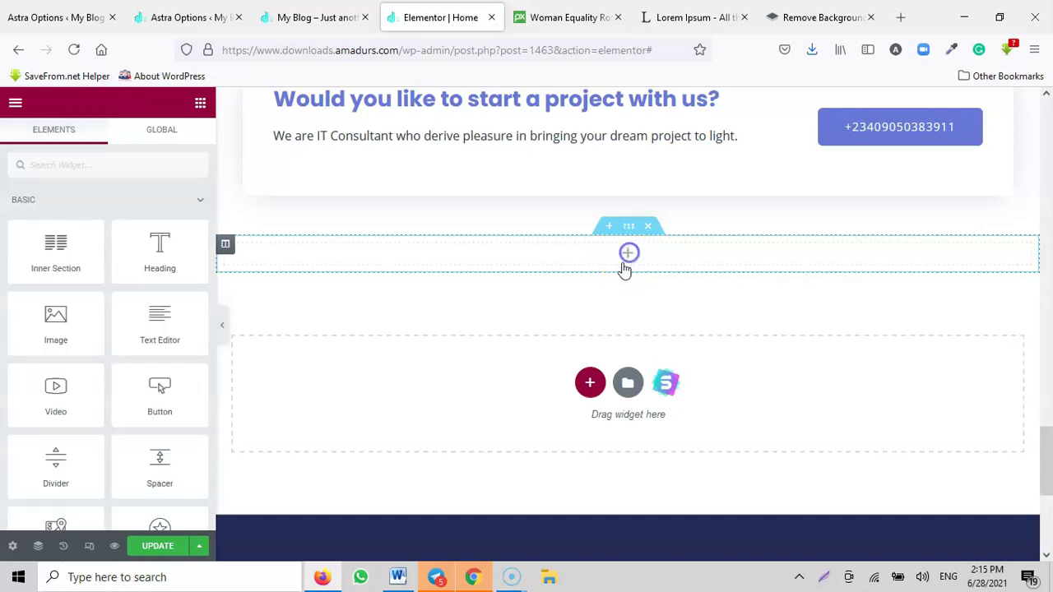
pyautogui.scroll(-2, 119, 260)
pyautogui.scroll(-9, 113, 264)
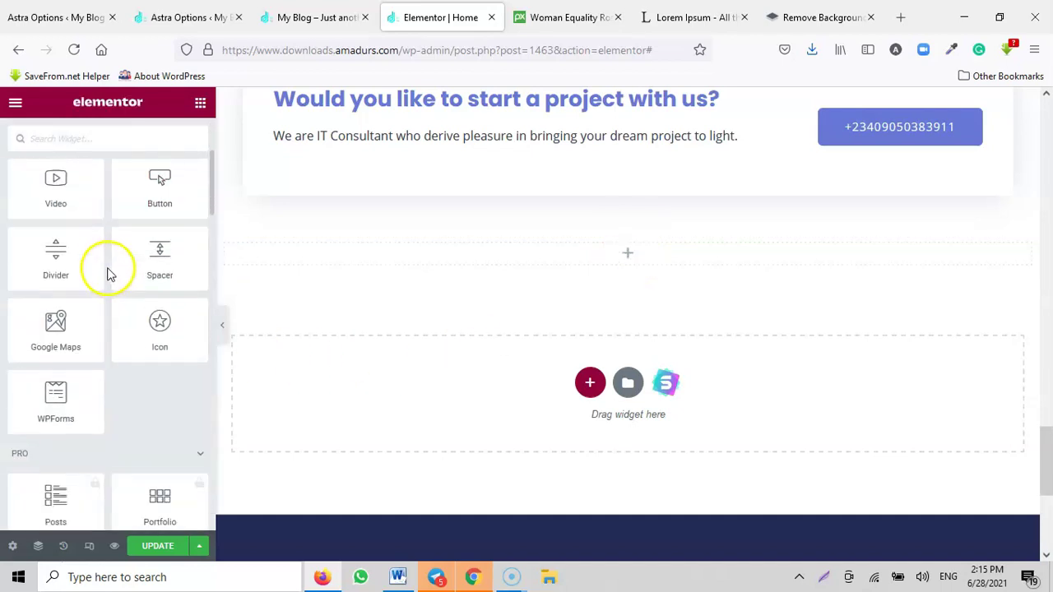
pyautogui.scroll(-1, 105, 284)
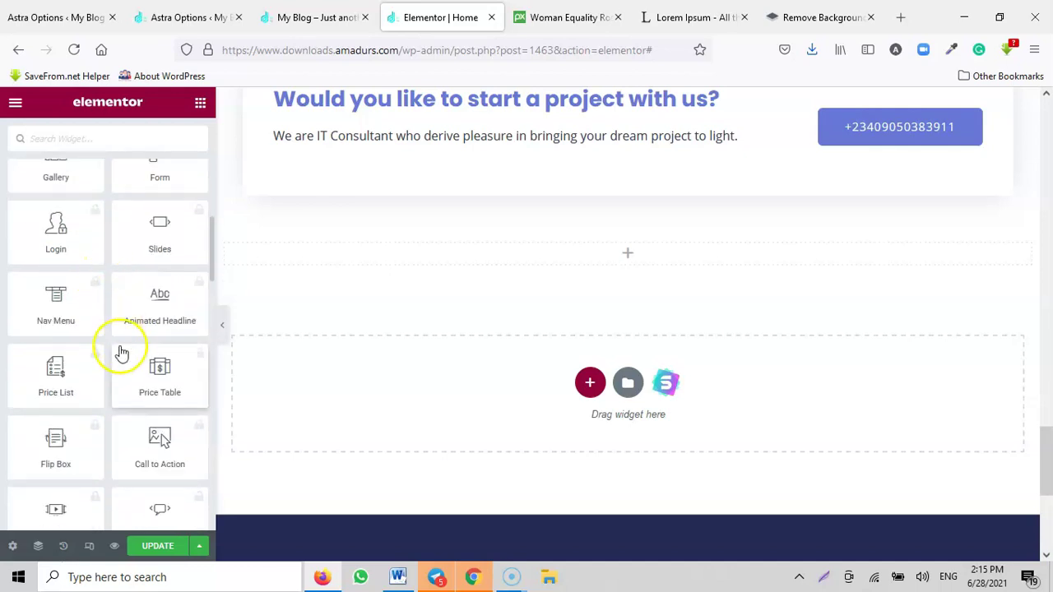
pyautogui.scroll(7, 120, 352)
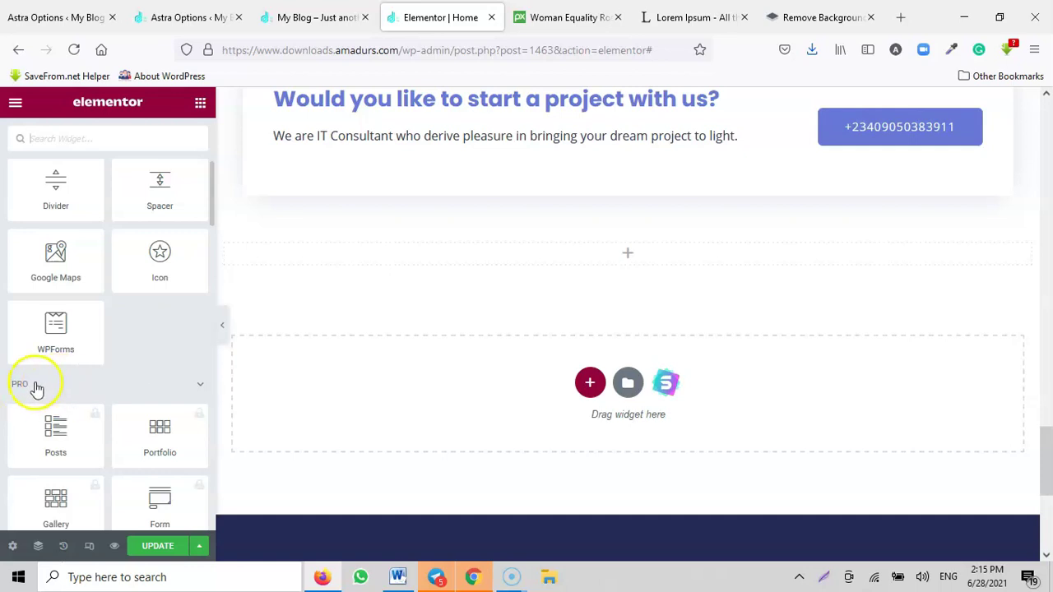
pyautogui.scroll(-7, 105, 359)
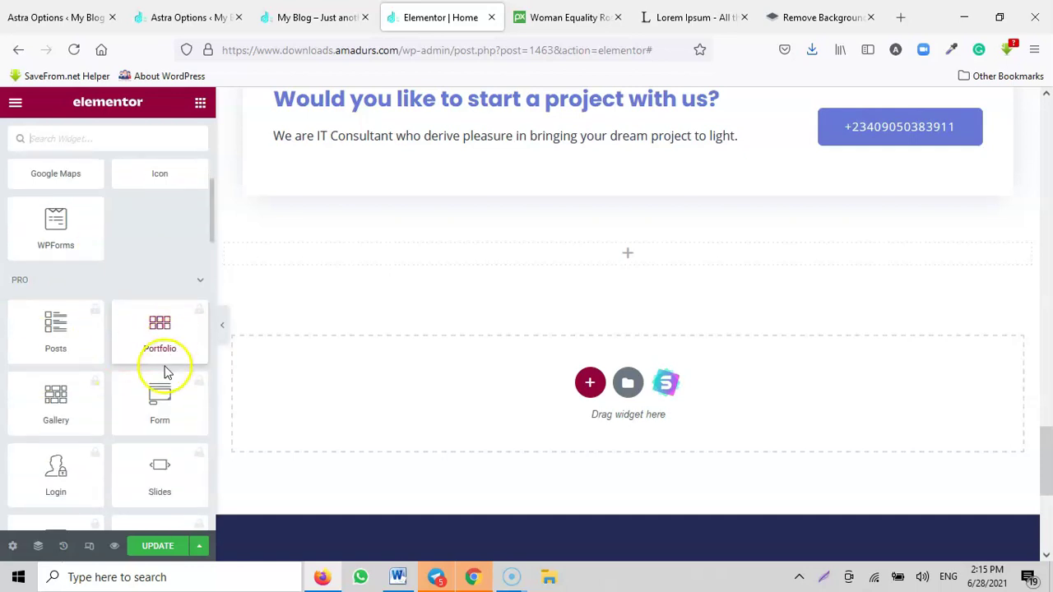
pyautogui.scroll(-16, 114, 339)
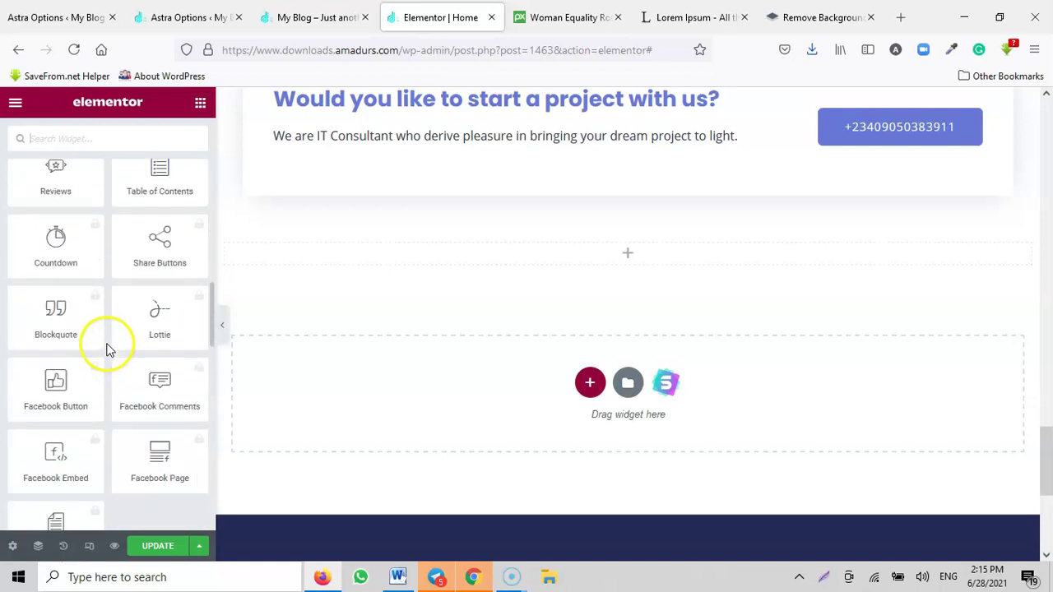
pyautogui.scroll(2, 87, 288)
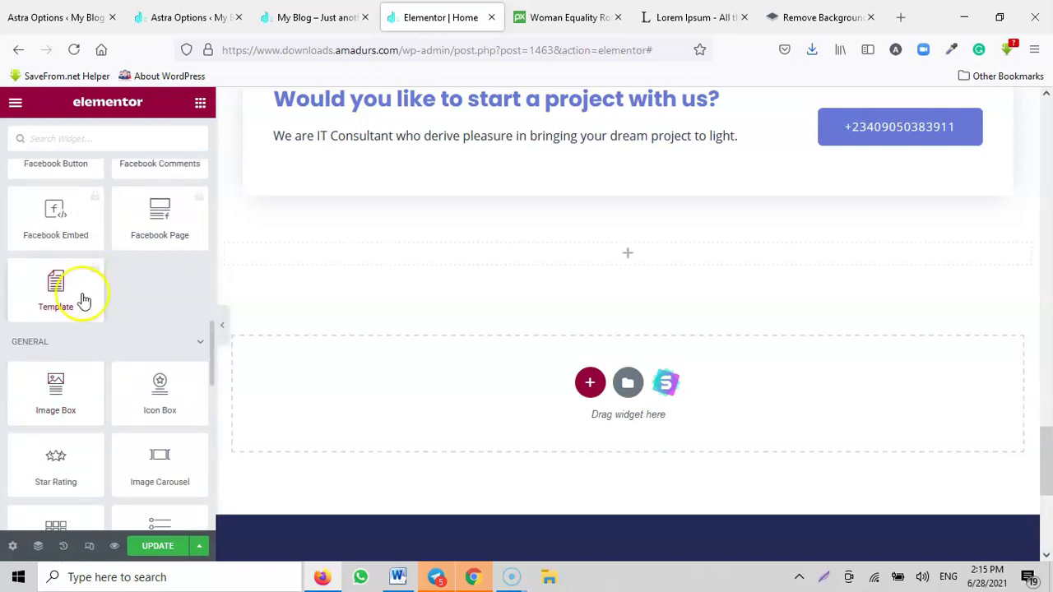
pyautogui.scroll(-10, 120, 350)
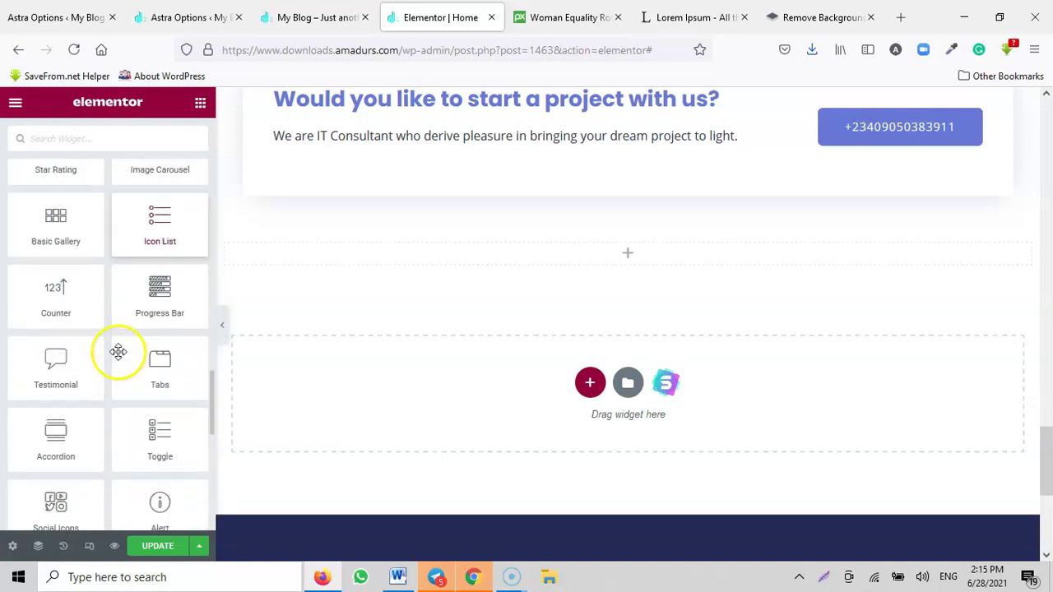
pyautogui.scroll(-7, 110, 350)
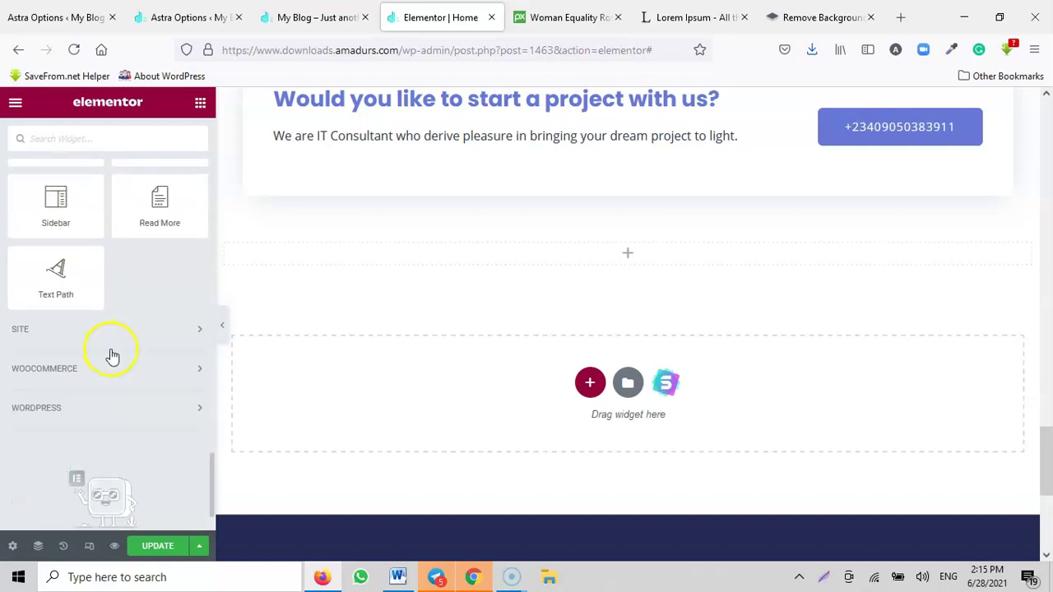
pyautogui.scroll(6, 113, 349)
pyautogui.scroll(15, 112, 349)
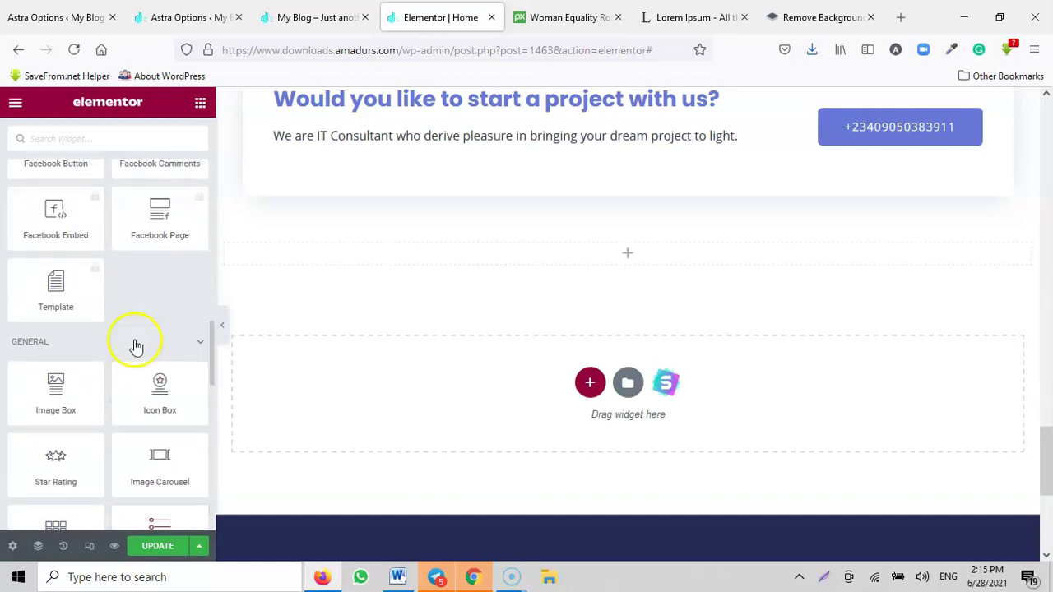
pyautogui.scroll(10, 136, 341)
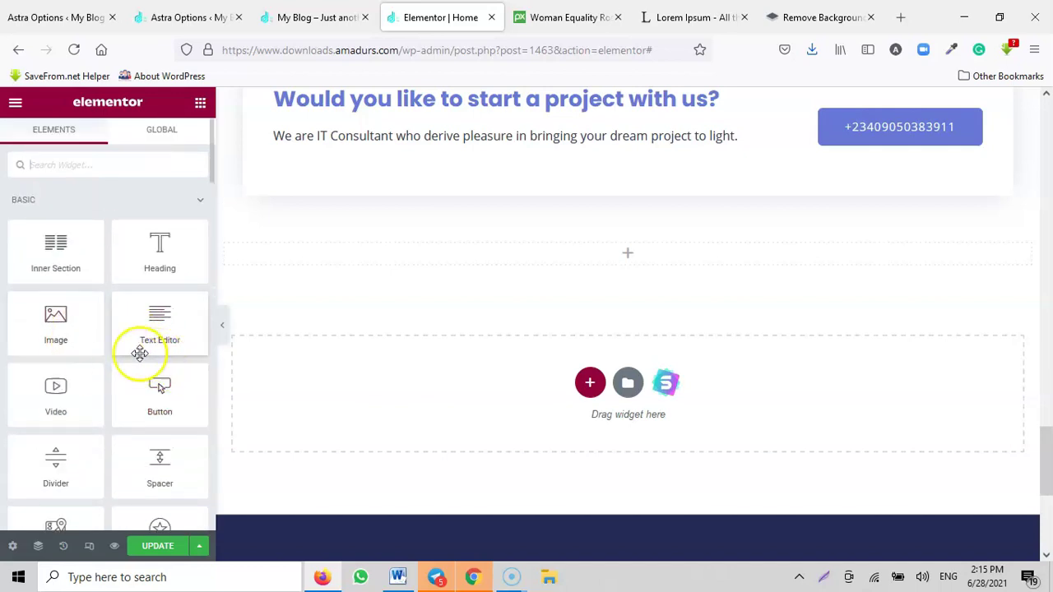
pyautogui.moveTo(155, 326); pyautogui.dragTo(617, 256)
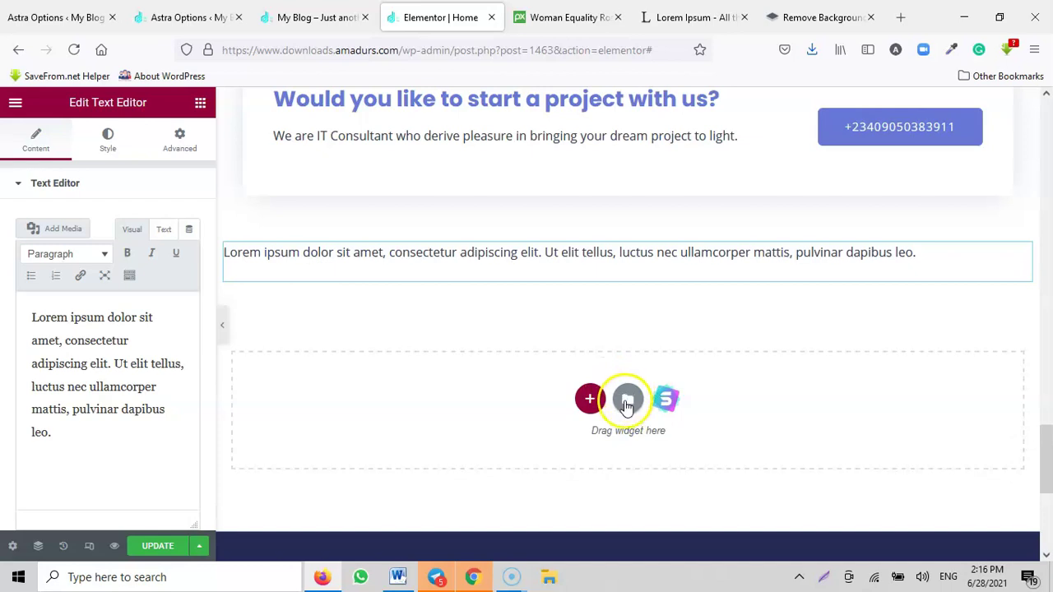
pyautogui.click(627, 403)
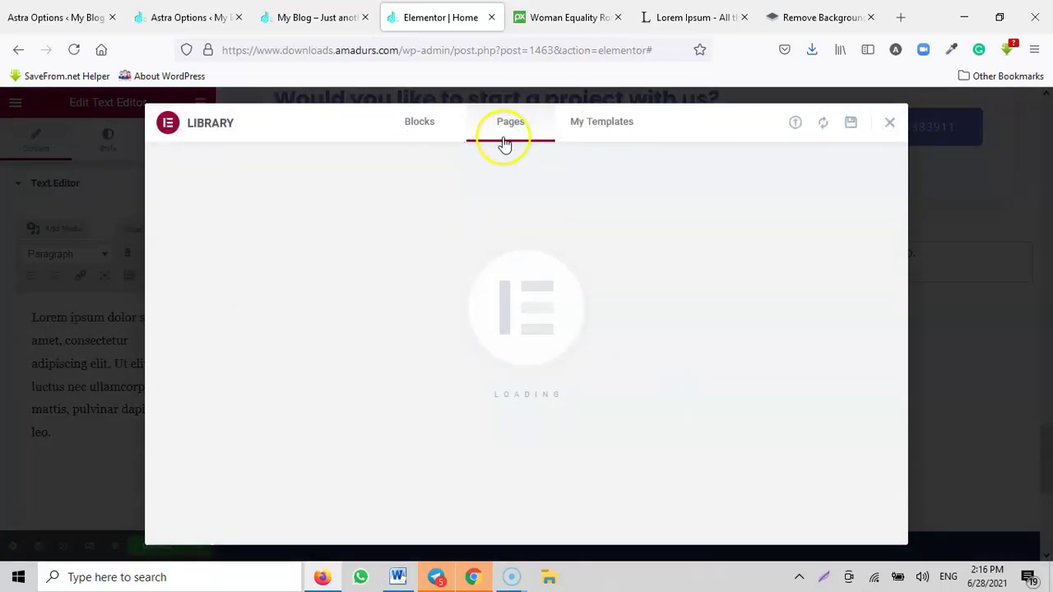
pyautogui.click(415, 131)
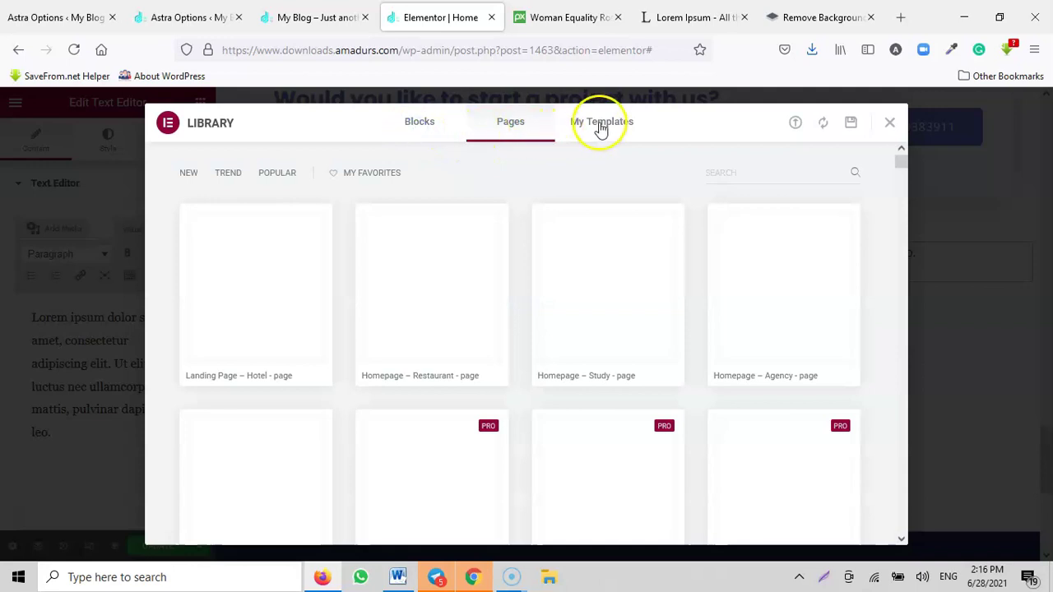
pyautogui.click(601, 123)
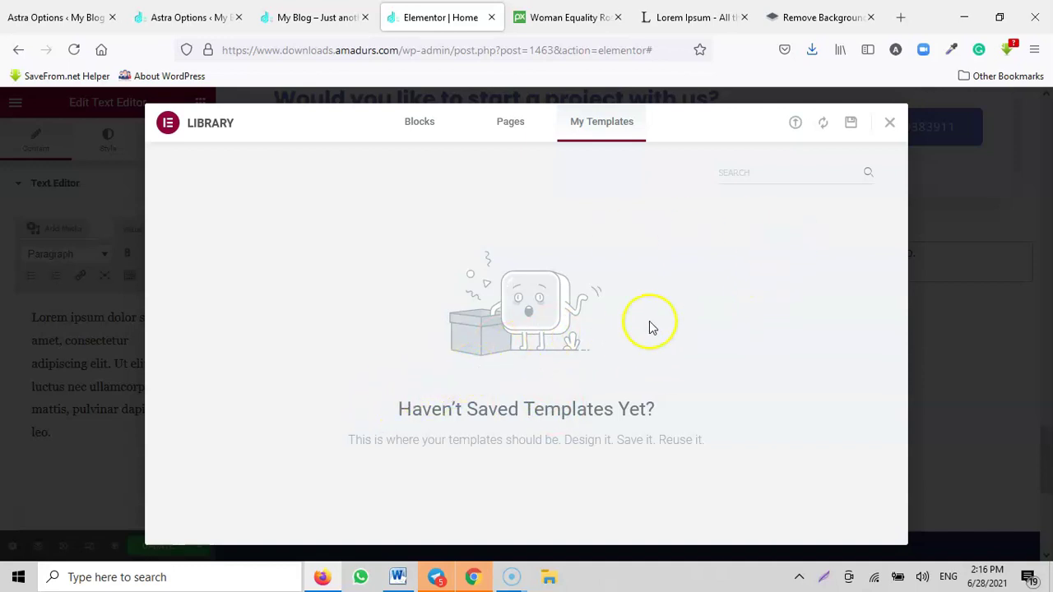
pyautogui.click(504, 124)
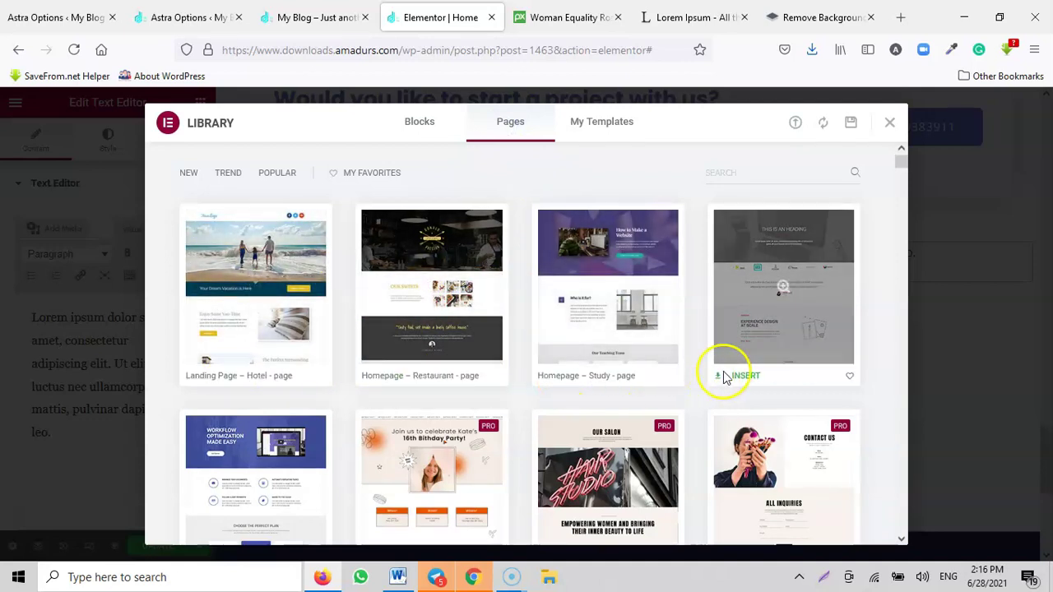
pyautogui.scroll(-1, 827, 426)
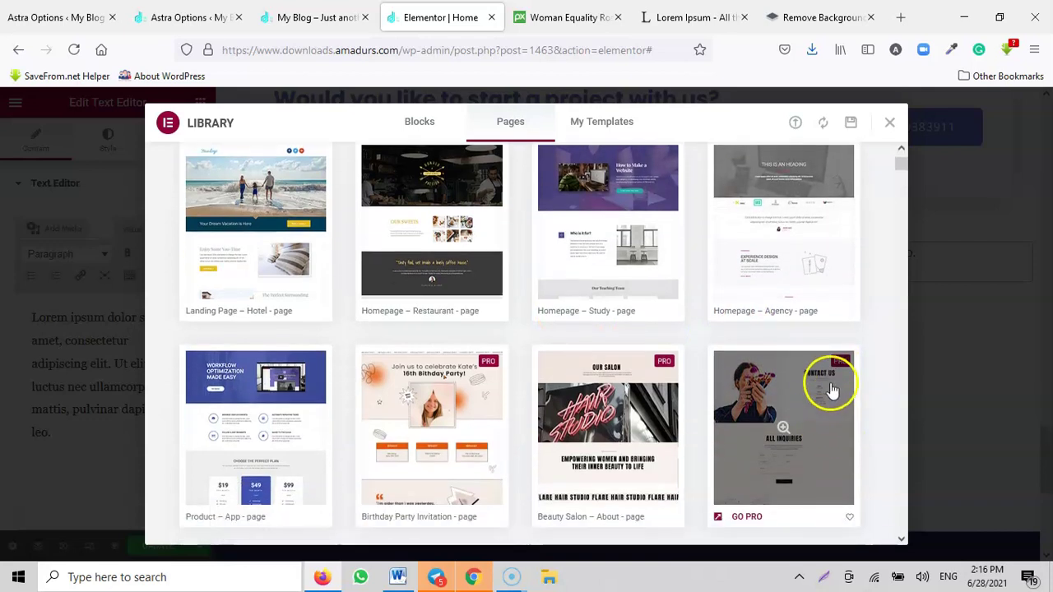
pyautogui.scroll(1, 494, 390)
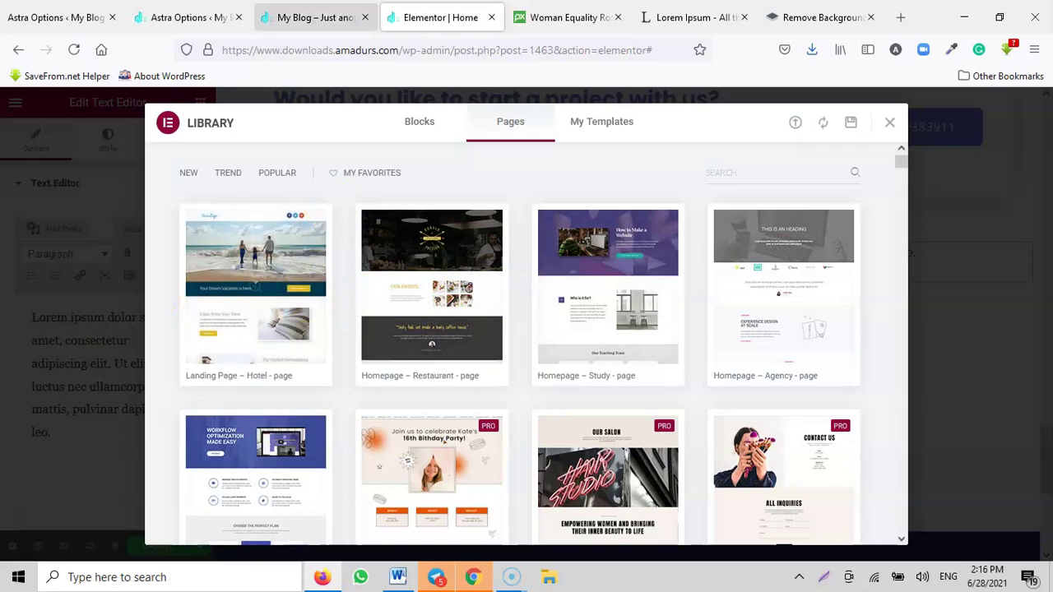
pyautogui.click(301, 17)
pyautogui.moveTo(1049, 403); pyautogui.dragTo(1046, 132)
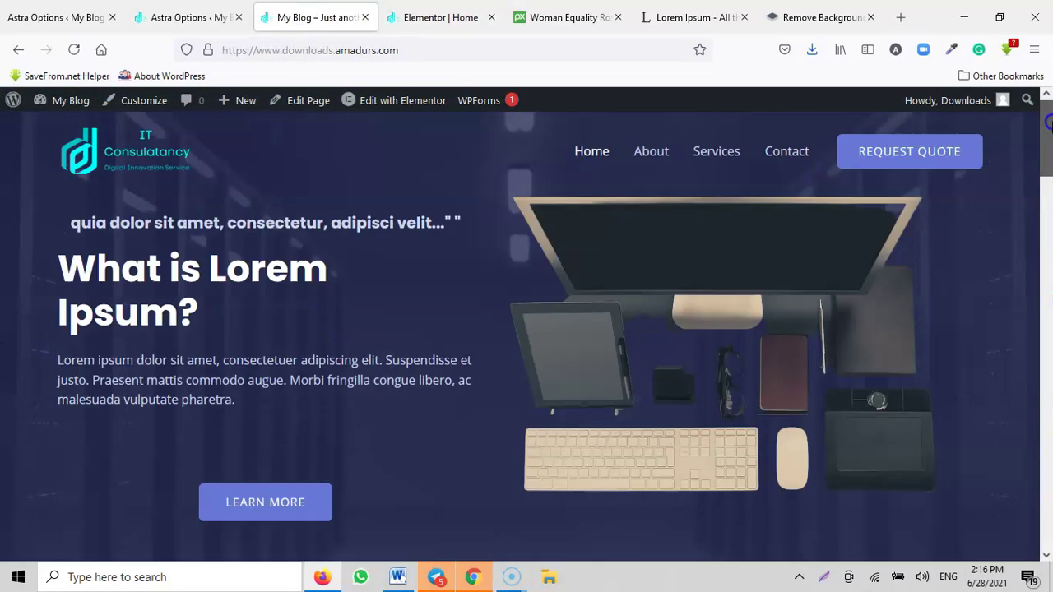
pyautogui.scroll(-10, 938, 176)
pyautogui.scroll(-15, 934, 210)
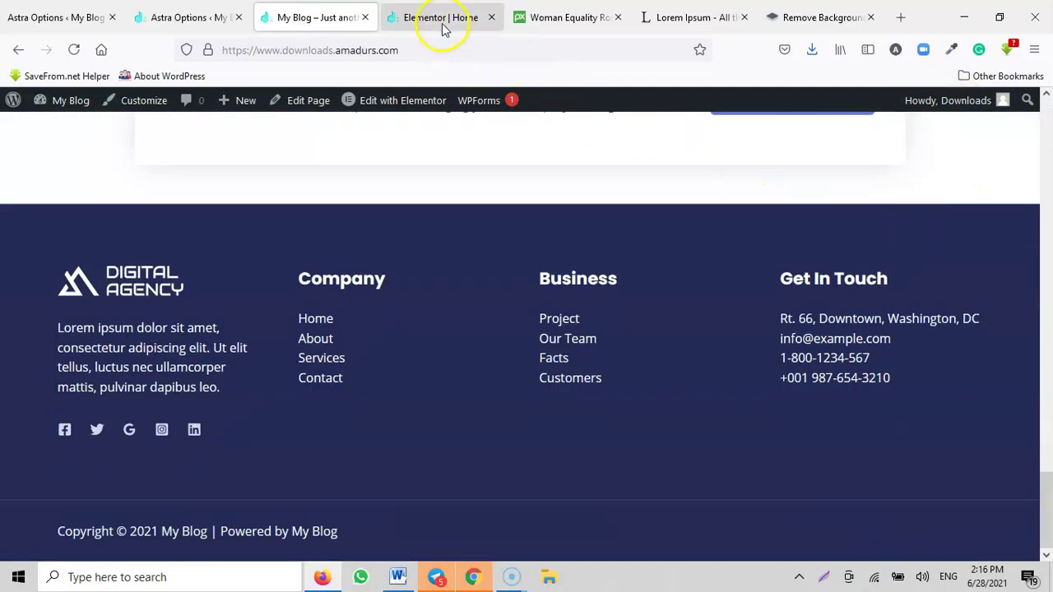
pyautogui.click(442, 24)
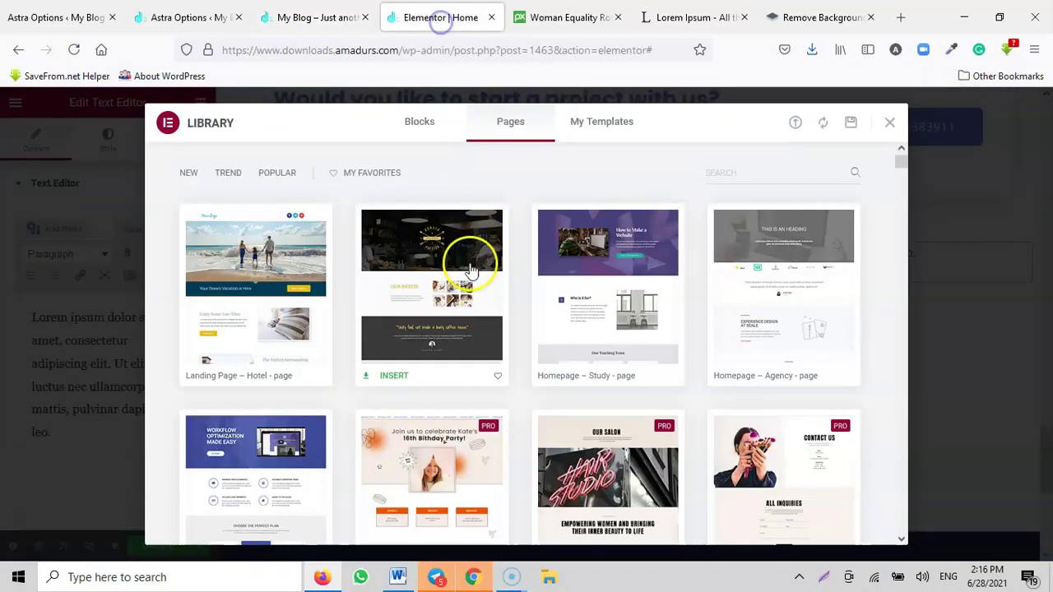
pyautogui.scroll(-2, 575, 338)
pyautogui.scroll(2, 549, 326)
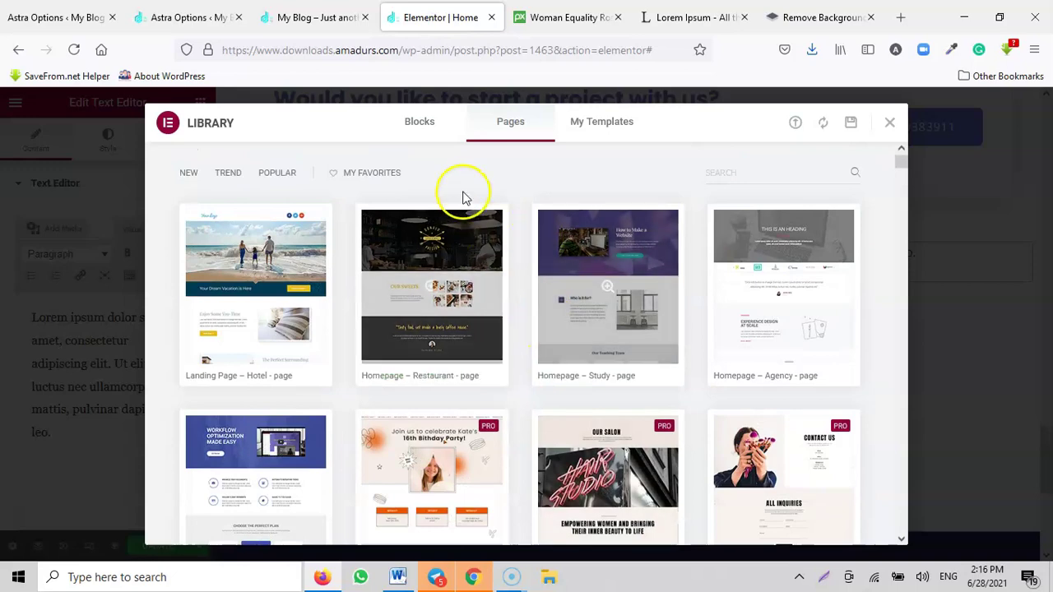
pyautogui.click(416, 121)
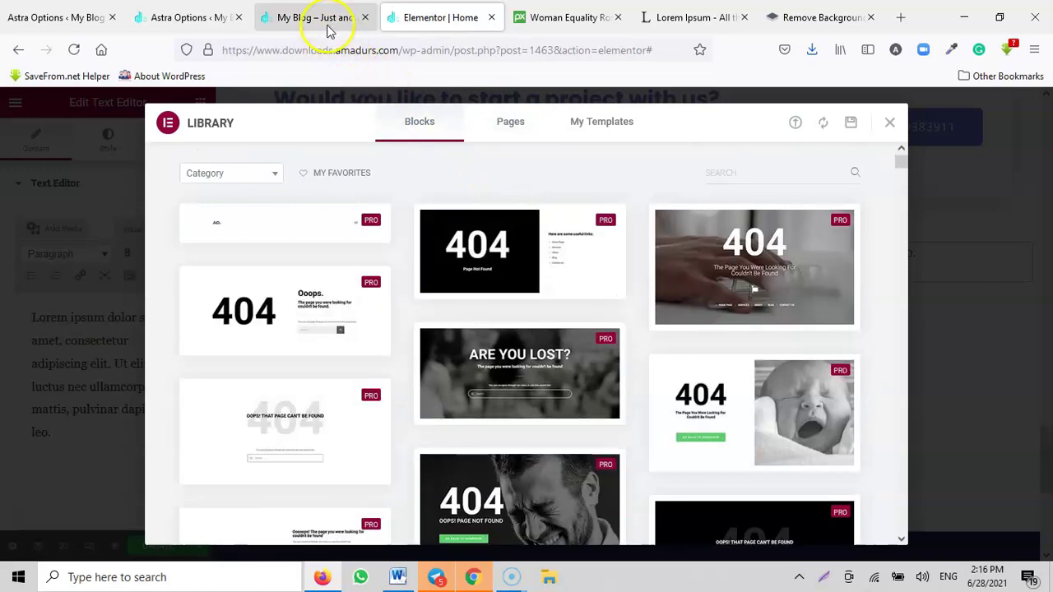
pyautogui.click(328, 21)
pyautogui.scroll(4, 494, 247)
pyautogui.scroll(10, 559, 298)
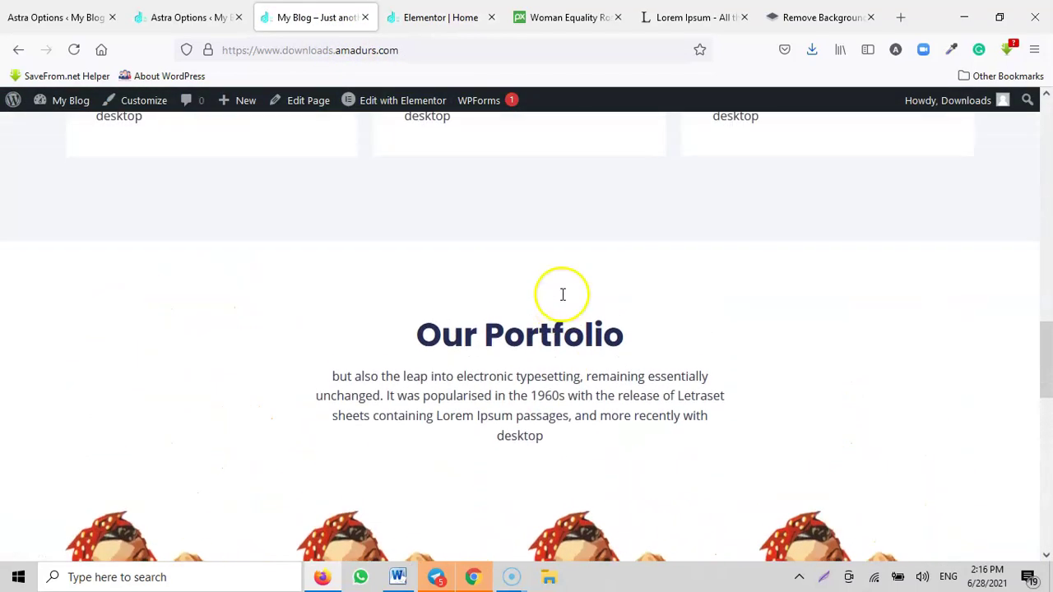
pyautogui.scroll(-5, 552, 423)
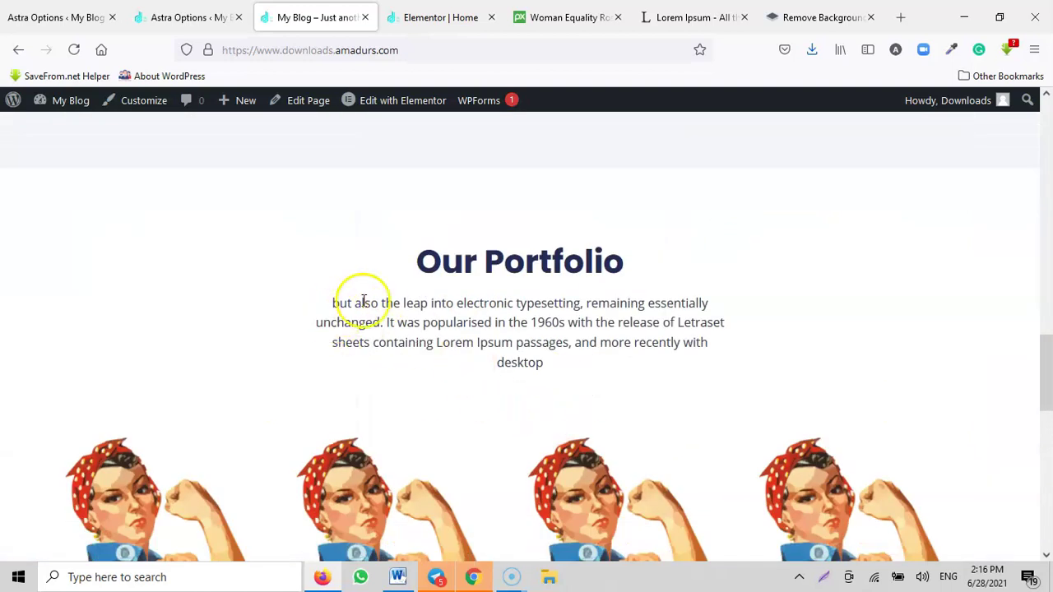
pyautogui.scroll(-6, 640, 312)
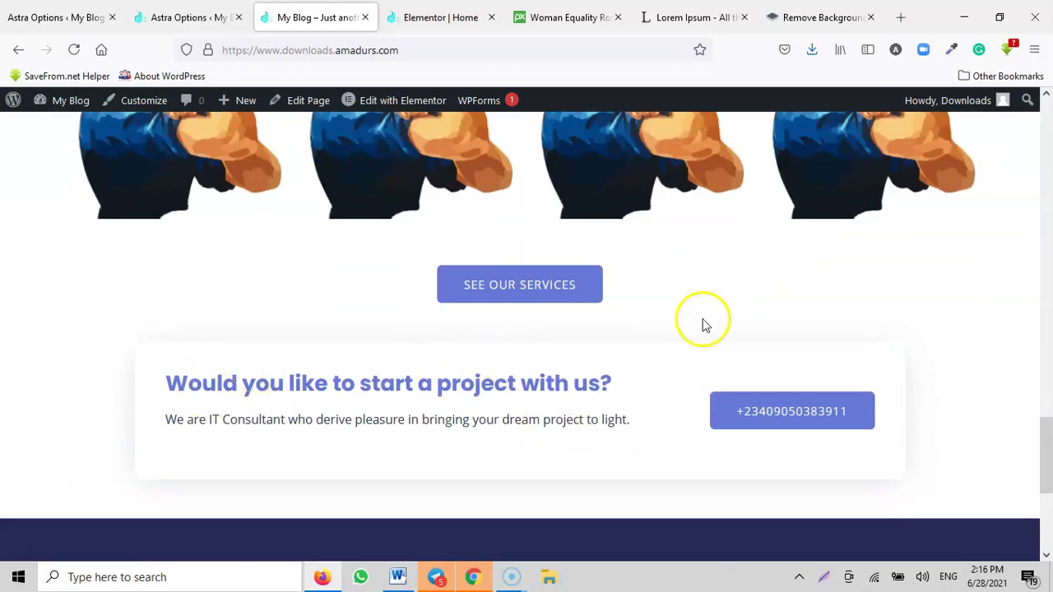
pyautogui.scroll(-4, 658, 337)
pyautogui.click(441, 15)
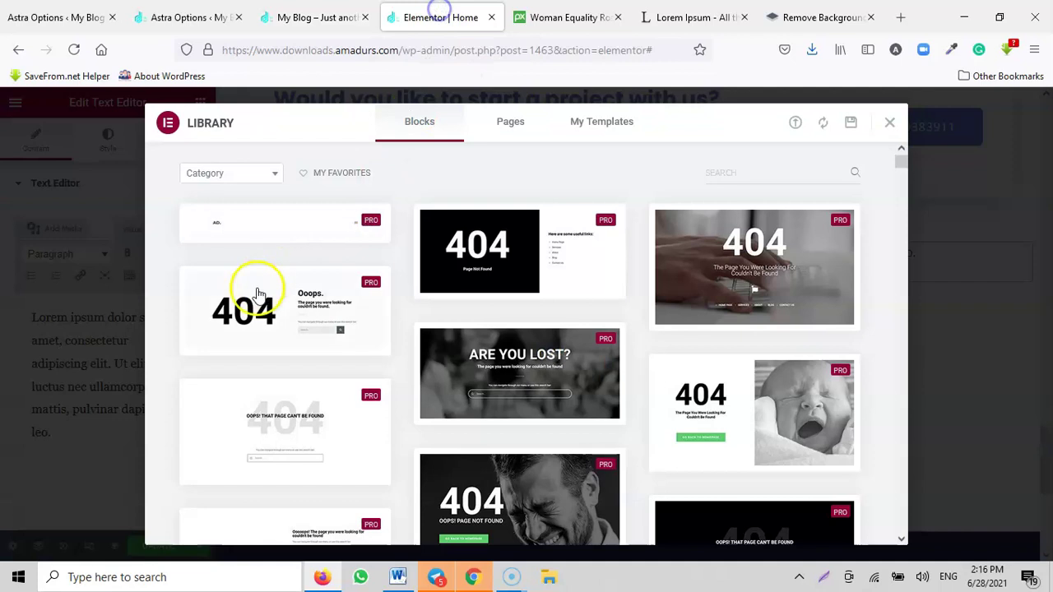
pyautogui.scroll(-2, 543, 317)
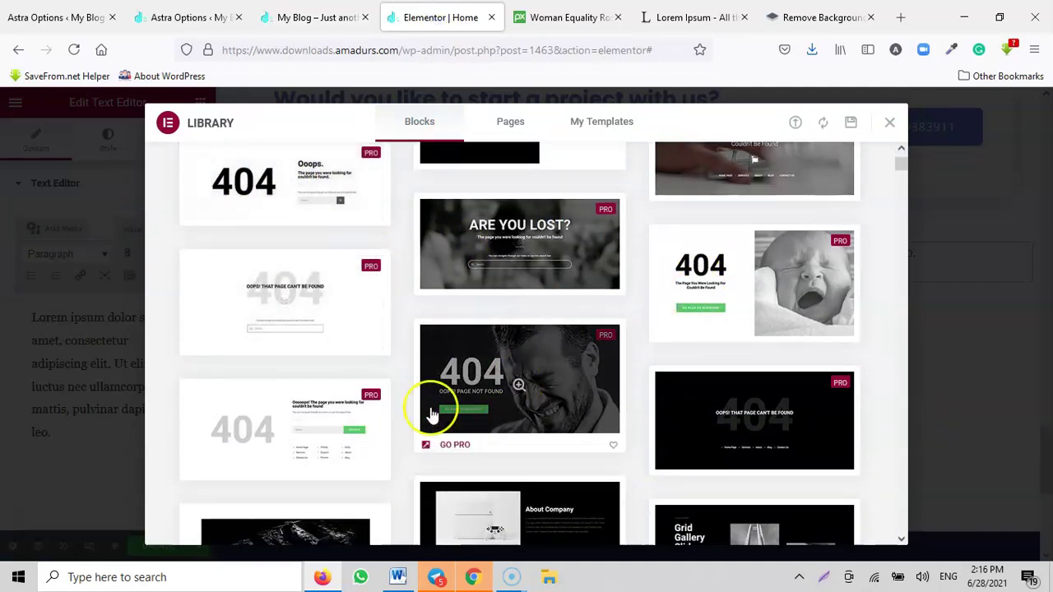
pyautogui.scroll(-1, 358, 428)
pyautogui.scroll(-3, 501, 378)
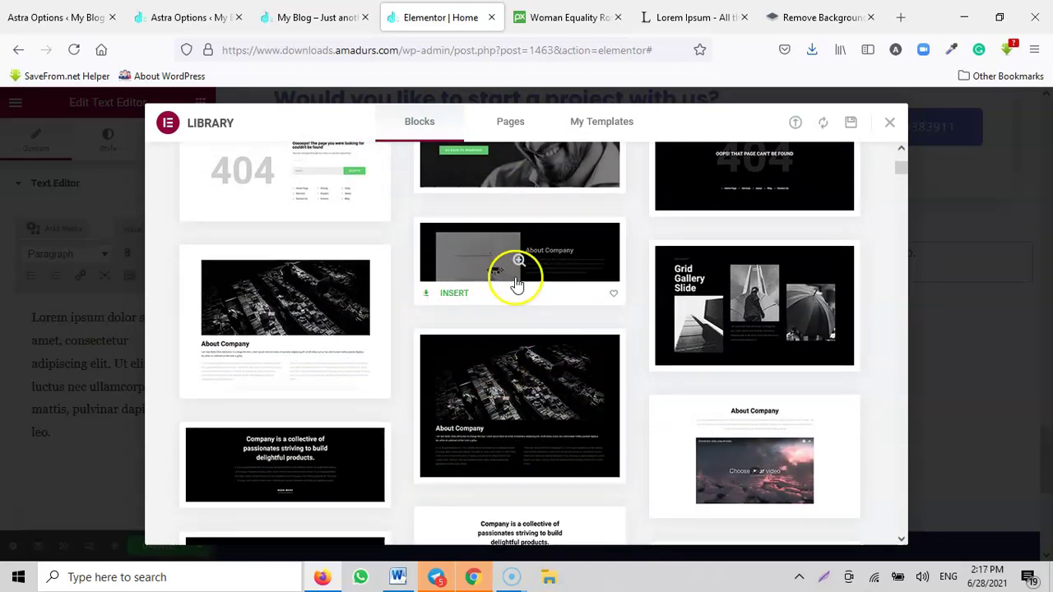
pyautogui.scroll(-1, 741, 337)
pyautogui.scroll(-2, 458, 329)
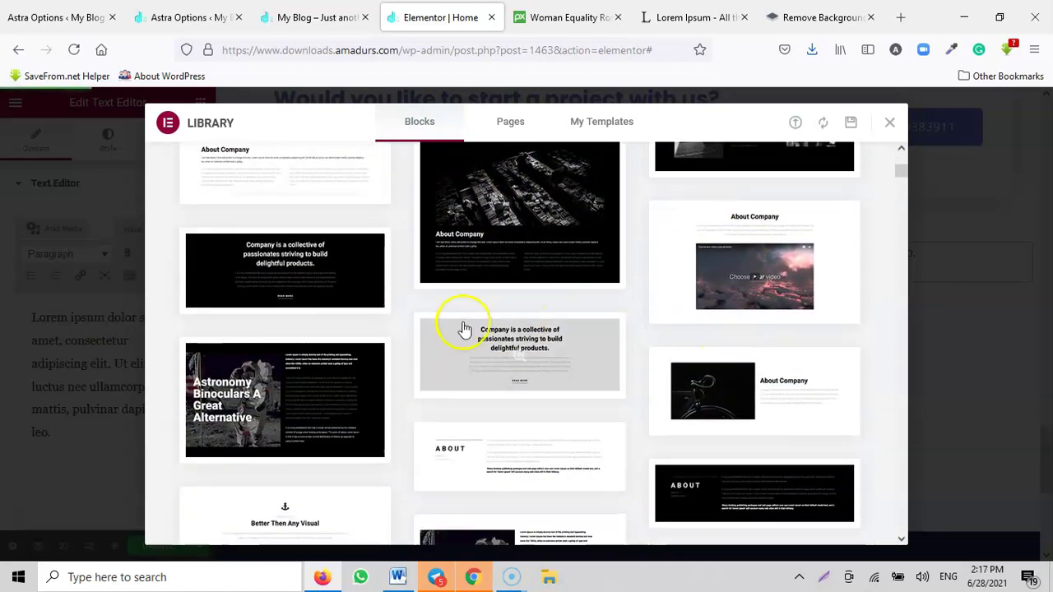
pyautogui.scroll(-2, 623, 376)
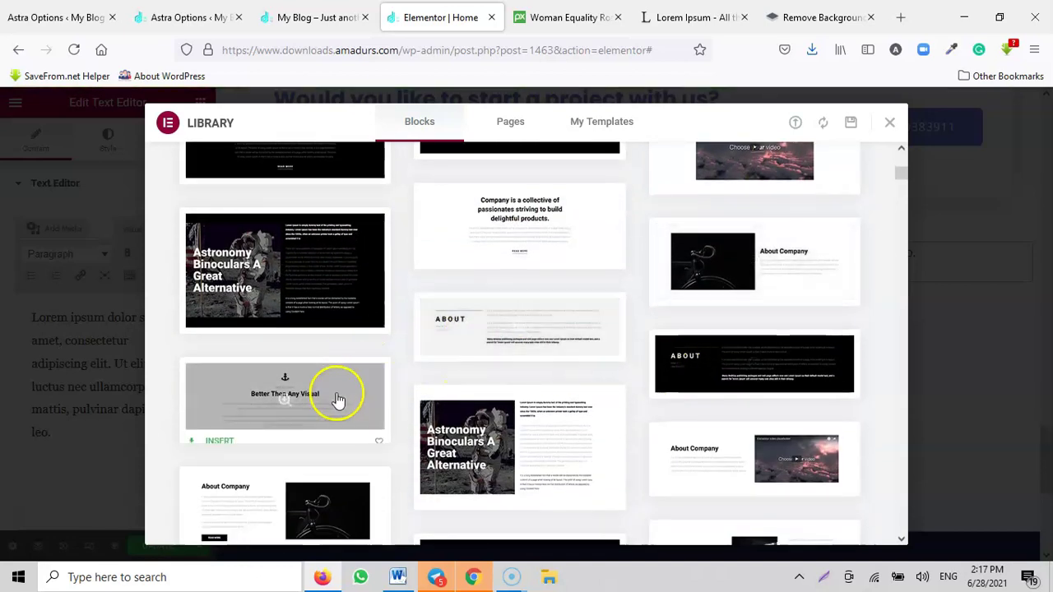
pyautogui.scroll(-2, 699, 365)
pyautogui.scroll(-2, 390, 383)
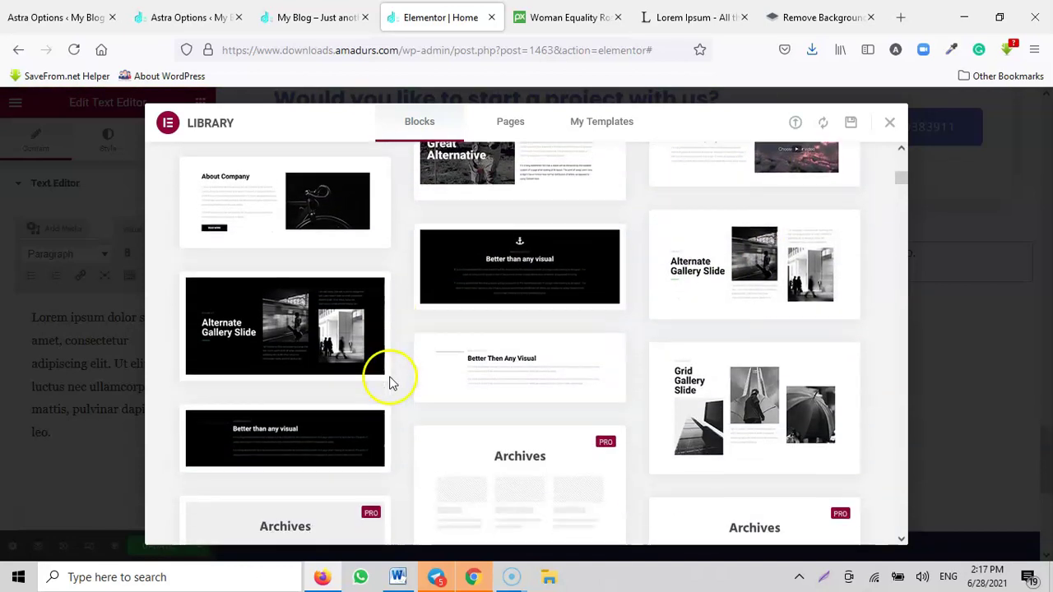
pyautogui.scroll(-2, 602, 357)
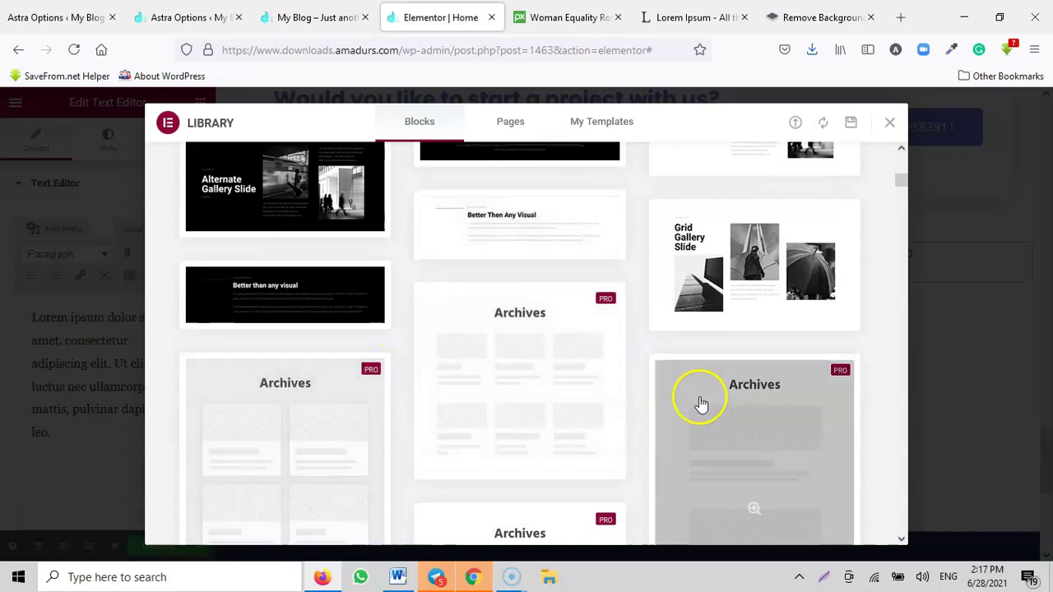
pyautogui.scroll(3, 597, 403)
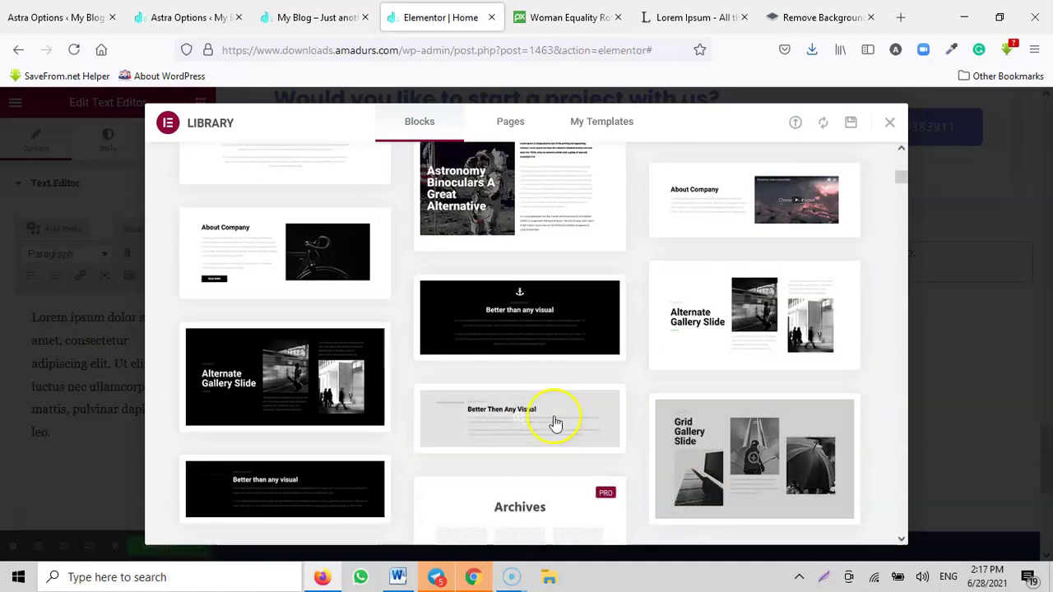
pyautogui.click(324, 18)
pyautogui.scroll(4, 617, 323)
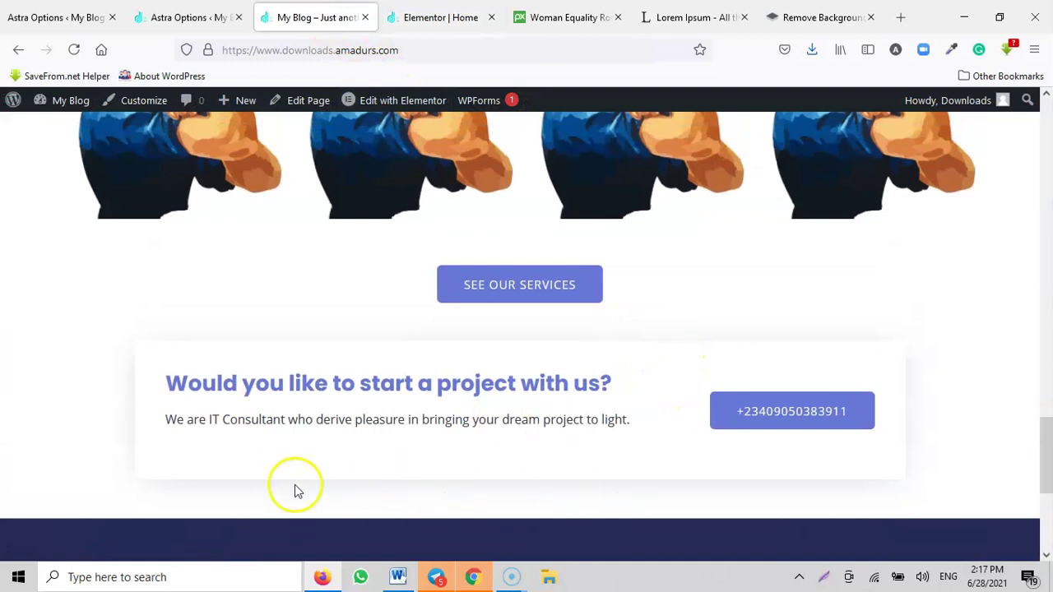
pyautogui.scroll(-1, 609, 493)
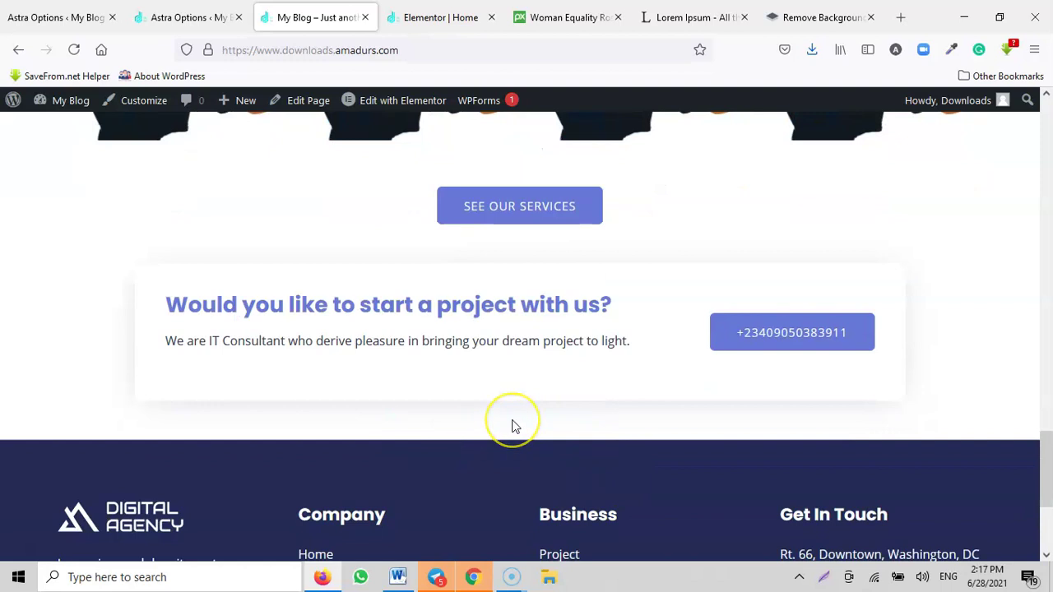
pyautogui.click(427, 17)
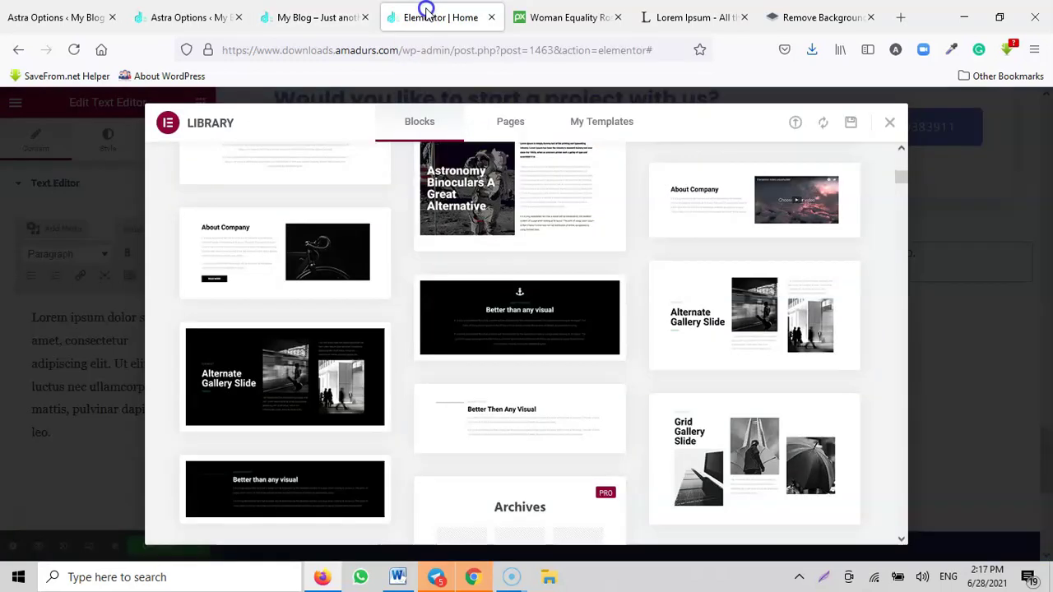
pyautogui.scroll(5, 486, 345)
pyautogui.scroll(3, 439, 352)
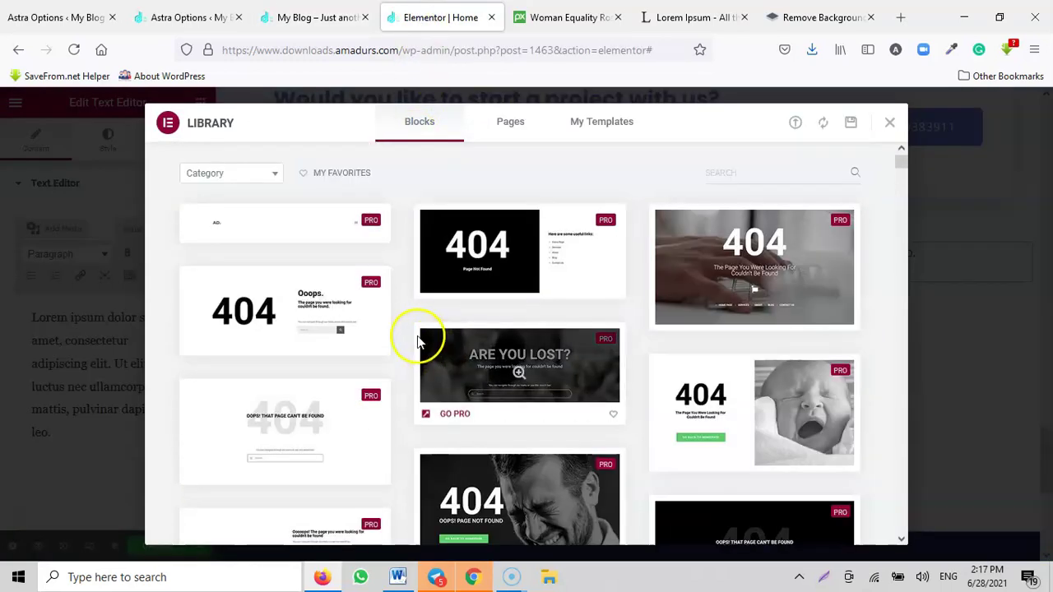
# Step: Filter the template Library to Call To Action blocks and browse them
pyautogui.click(243, 174)
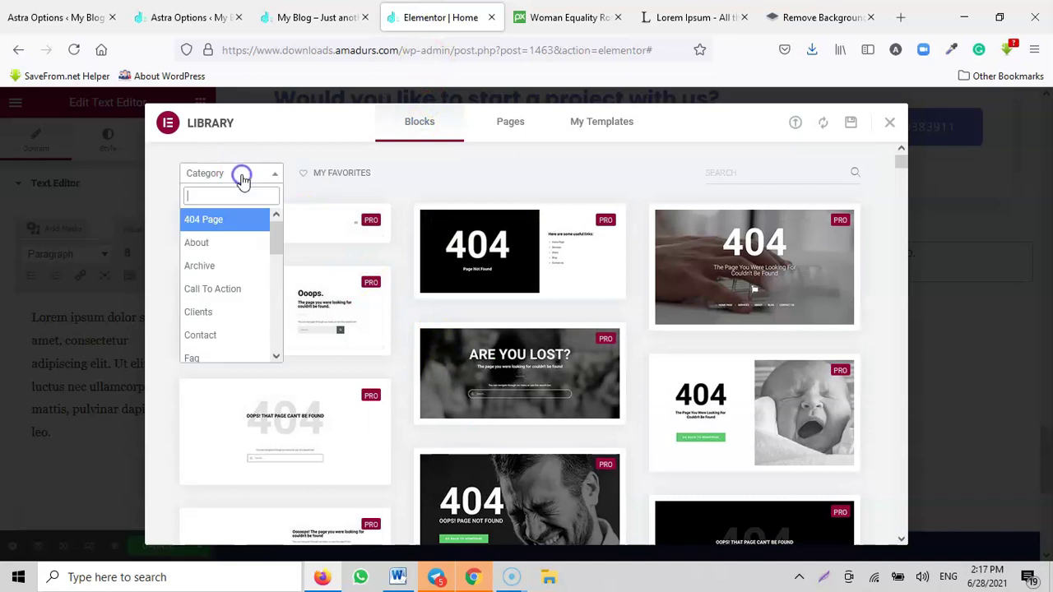
pyautogui.click(235, 296)
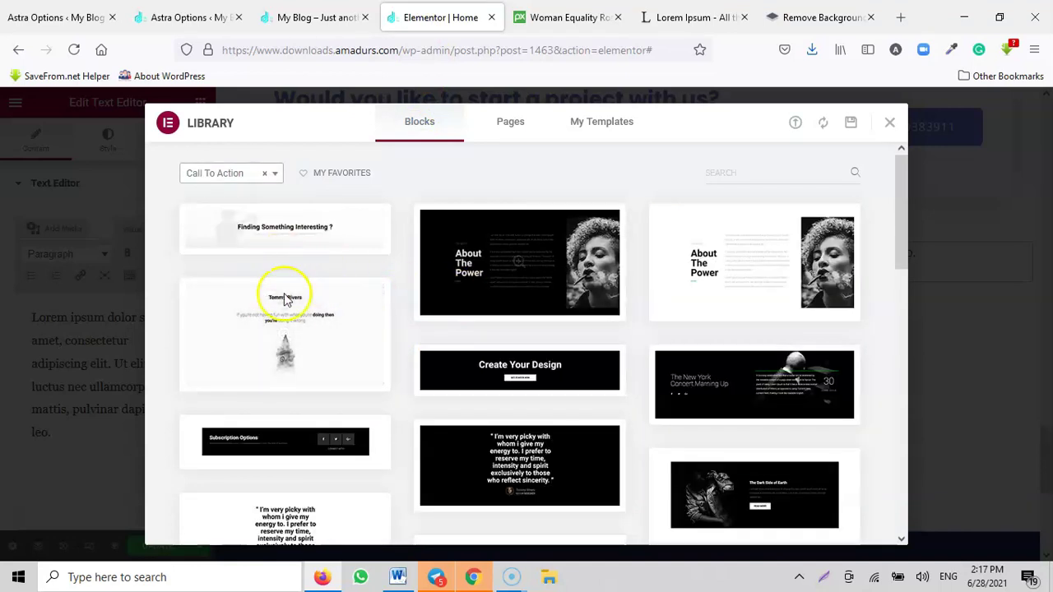
pyautogui.scroll(-1, 752, 313)
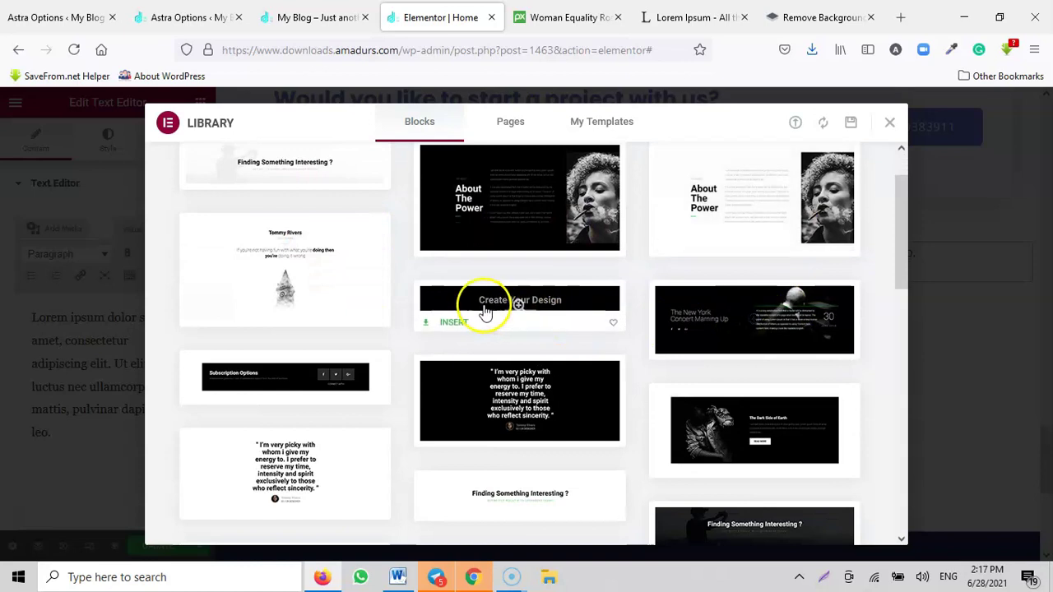
pyautogui.scroll(-2, 598, 323)
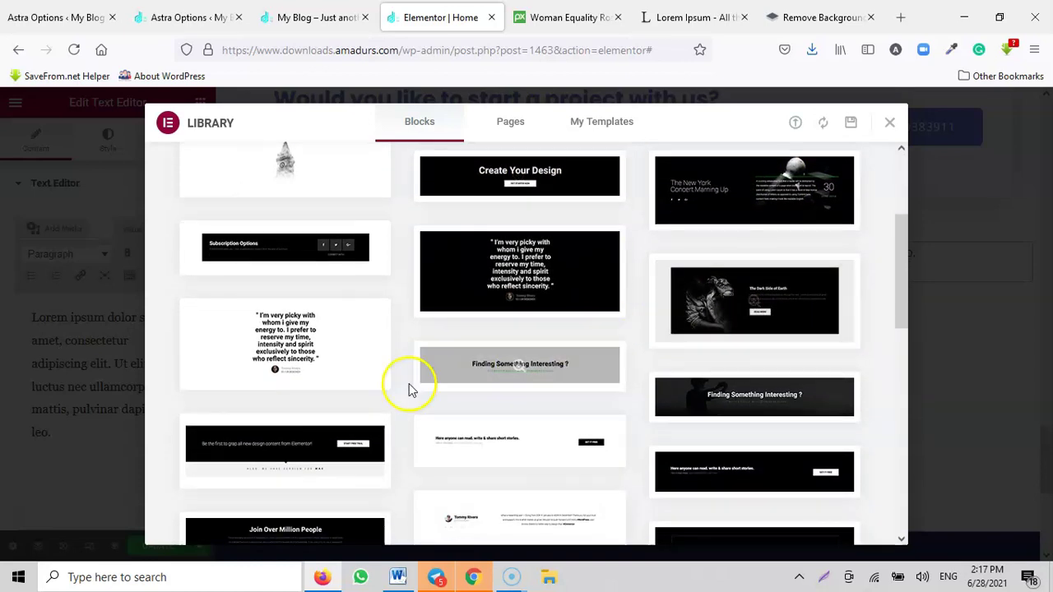
pyautogui.scroll(-7, 529, 345)
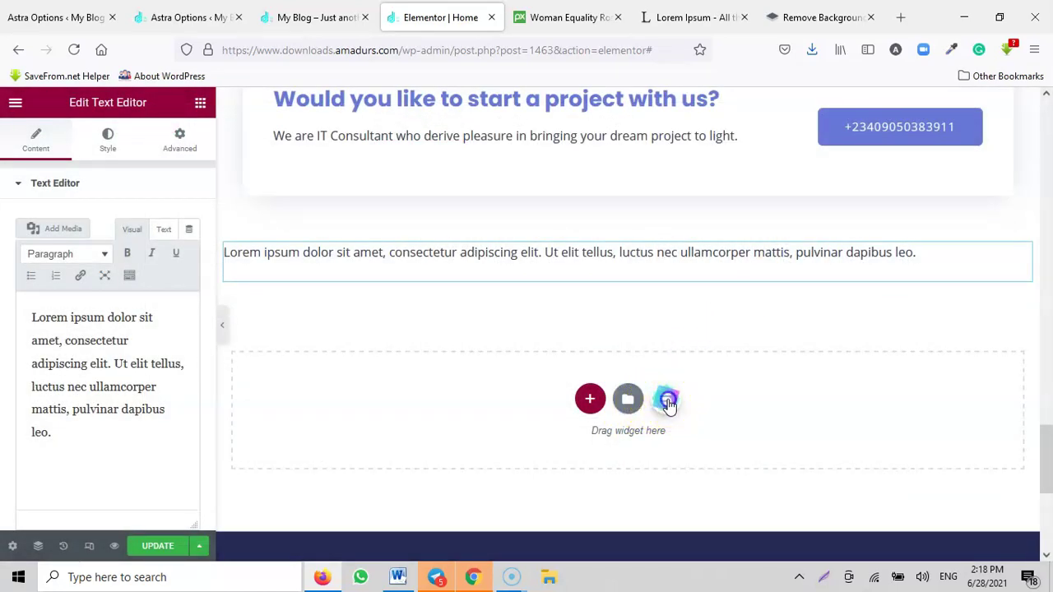
# Step: Open the starter template library, then glance at the live site
pyautogui.click(668, 400)
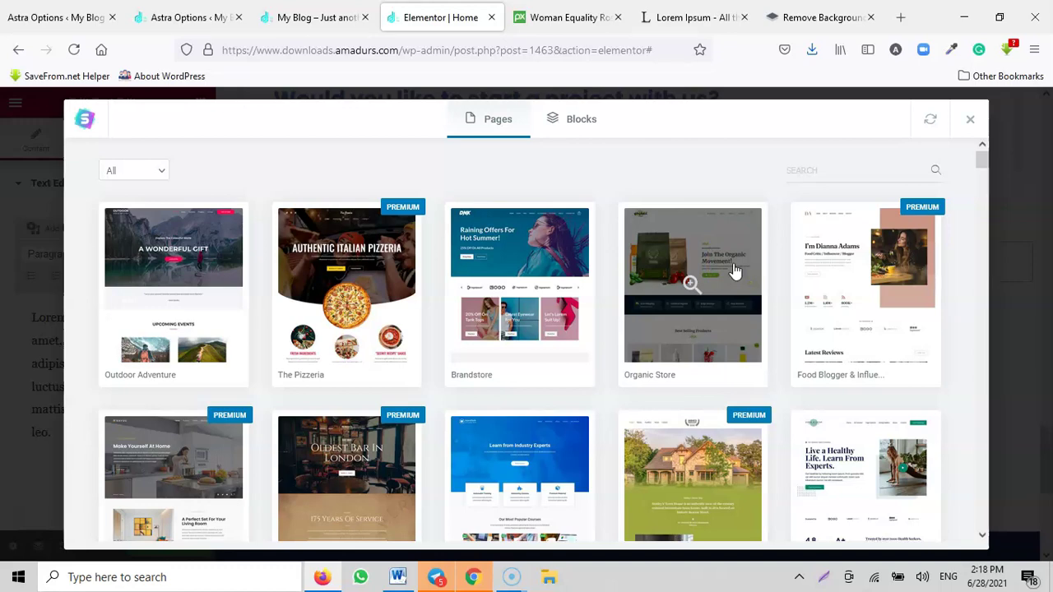
pyautogui.scroll(-3, 734, 271)
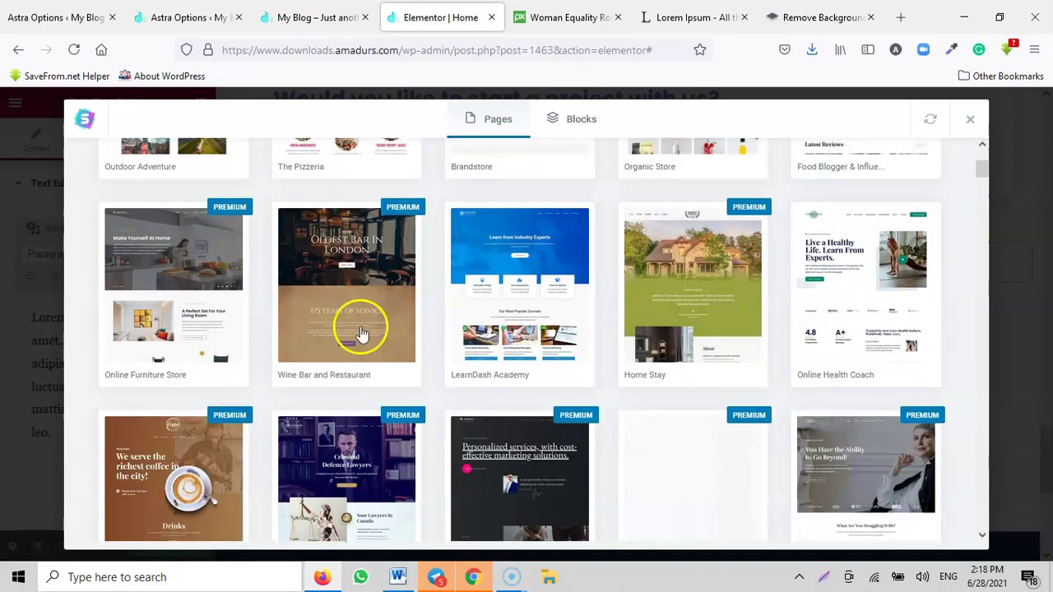
pyautogui.scroll(3, 597, 329)
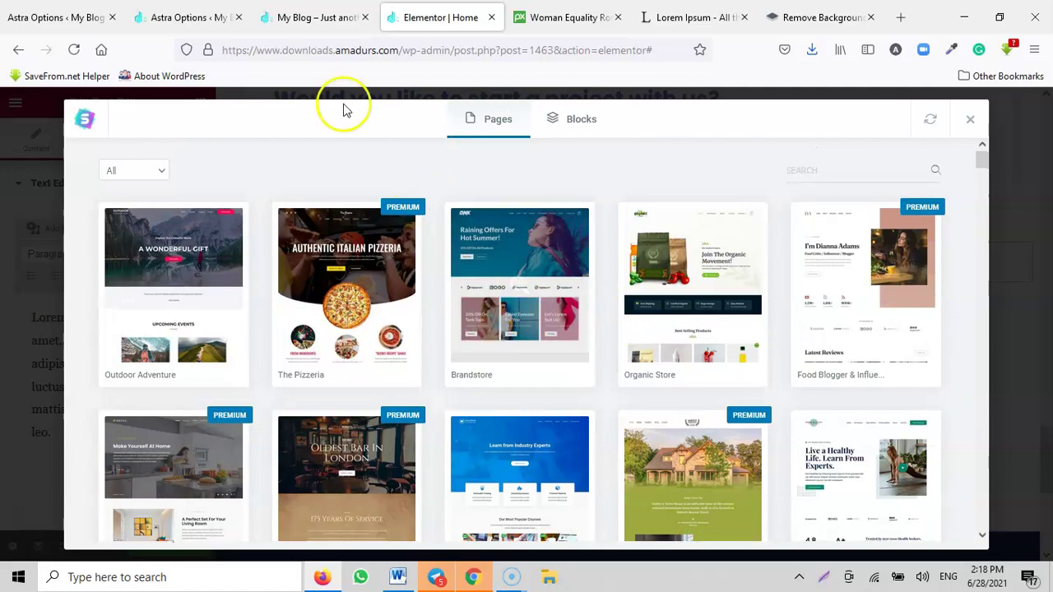
pyautogui.click(284, 15)
pyautogui.moveTo(1046, 458); pyautogui.dragTo(1049, 135)
pyautogui.scroll(-20, 540, 337)
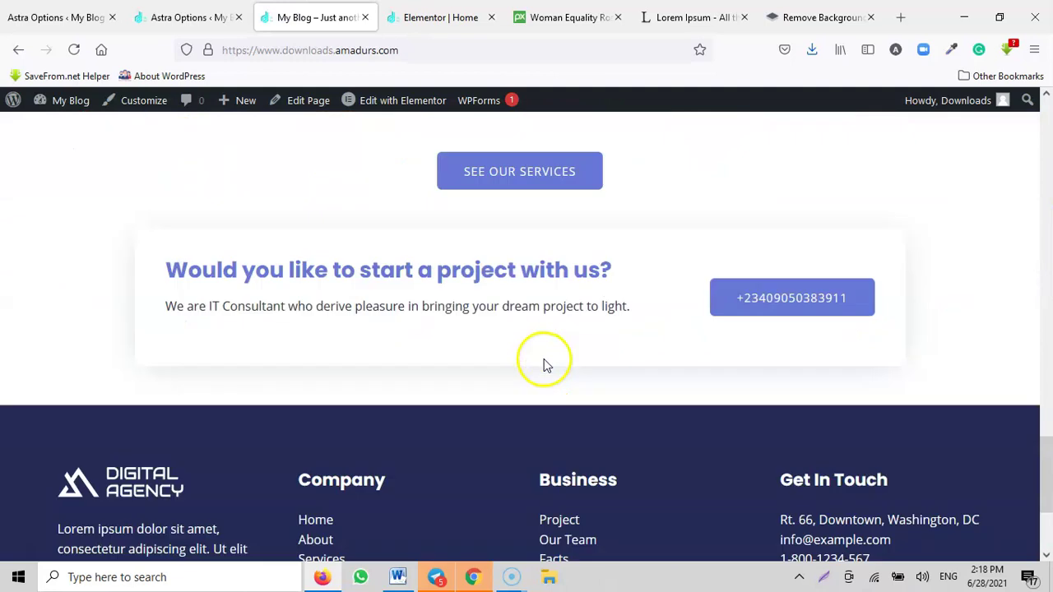
pyautogui.scroll(-2, 543, 366)
# Step: Back in the editor, browse the library's blocks and preview the contact-form block with address details
pyautogui.click(433, 20)
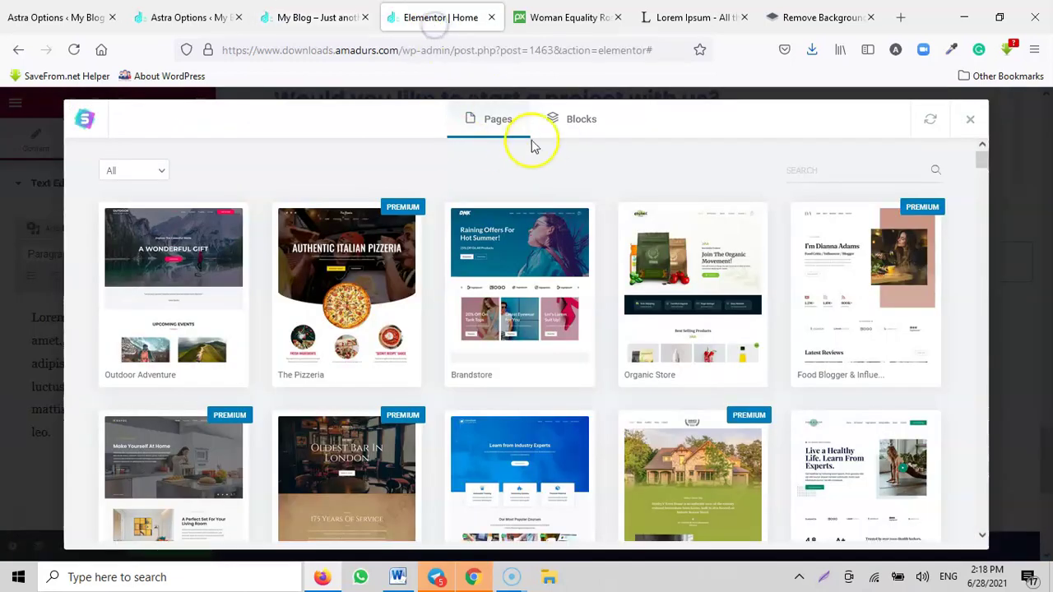
pyautogui.click(580, 121)
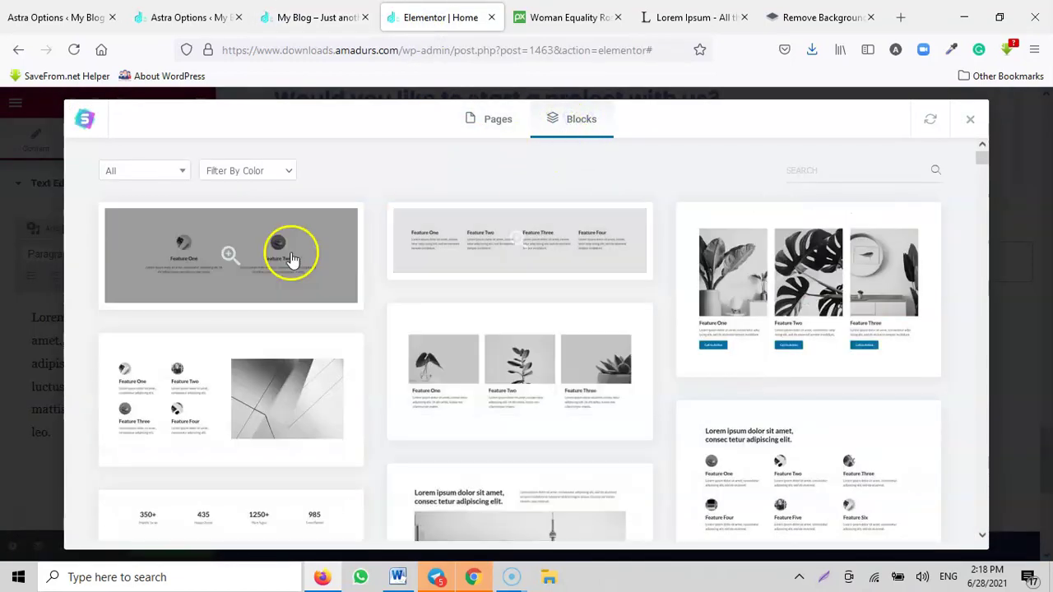
pyautogui.scroll(-2, 382, 280)
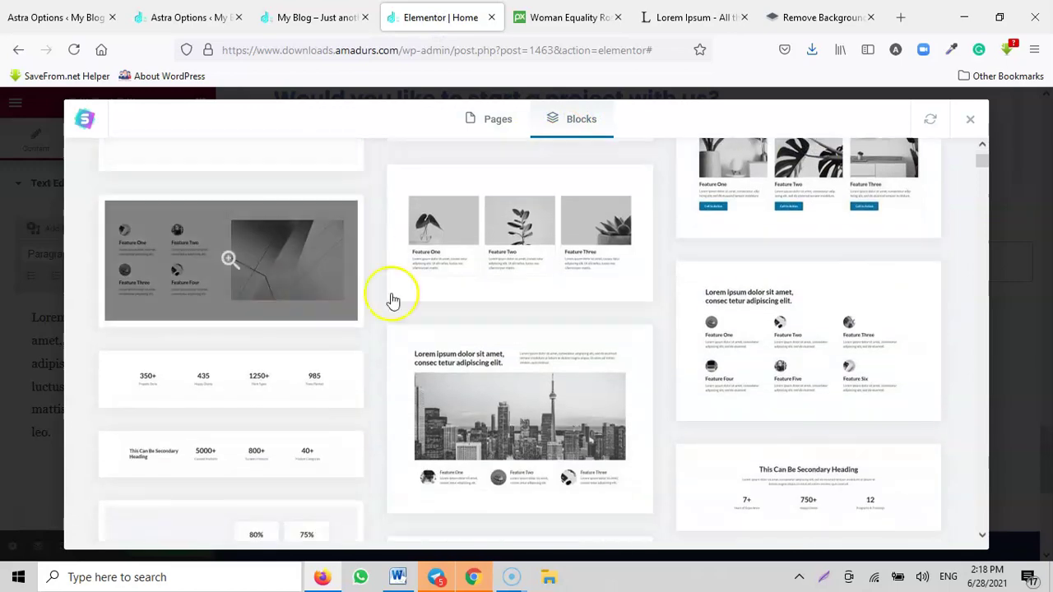
pyautogui.scroll(-5, 807, 290)
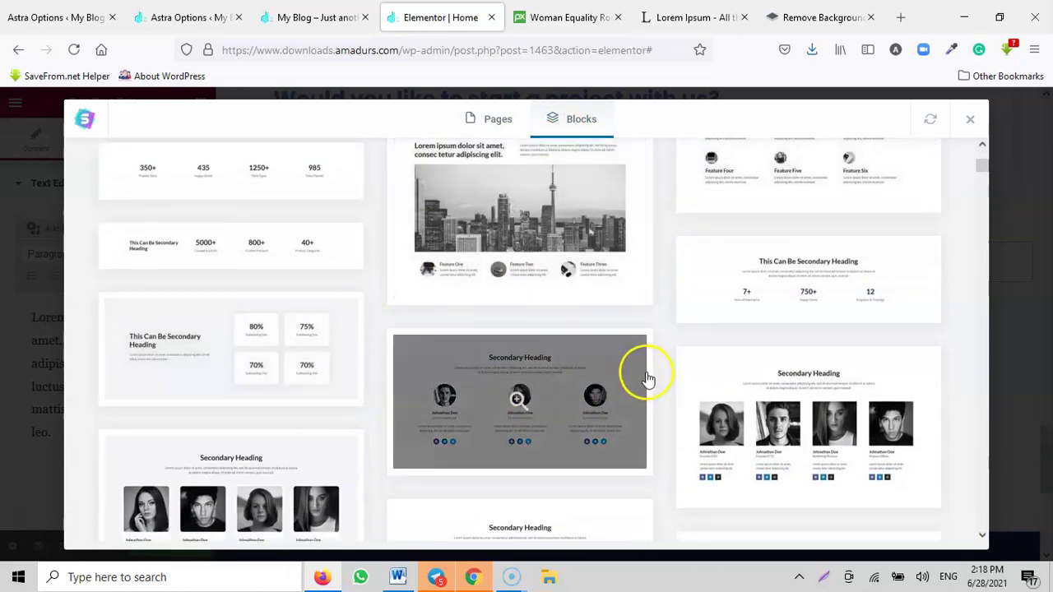
pyautogui.scroll(-4, 452, 322)
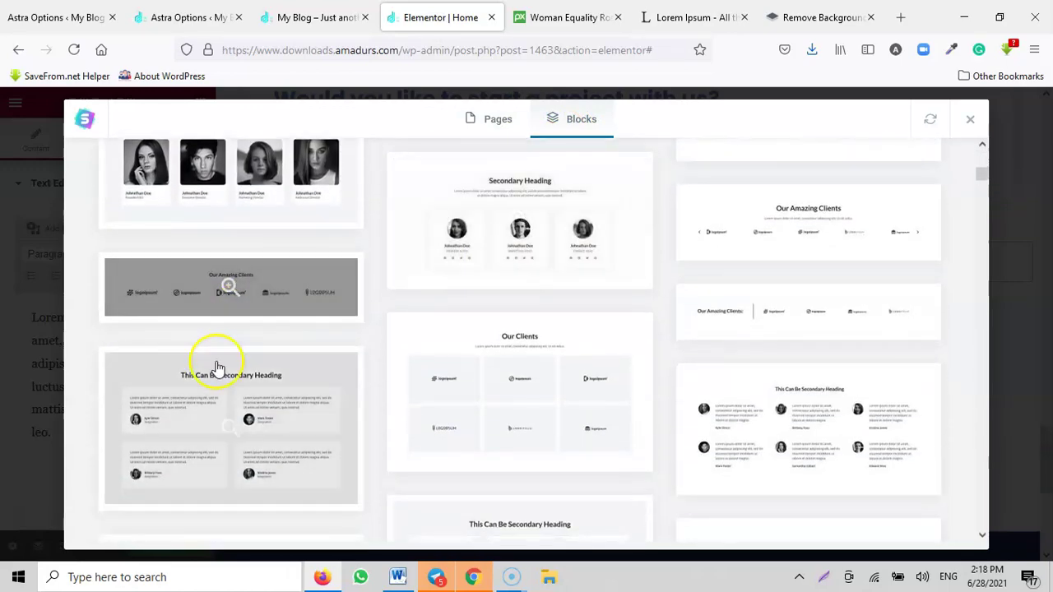
pyautogui.scroll(-2, 823, 345)
pyautogui.scroll(-4, 371, 393)
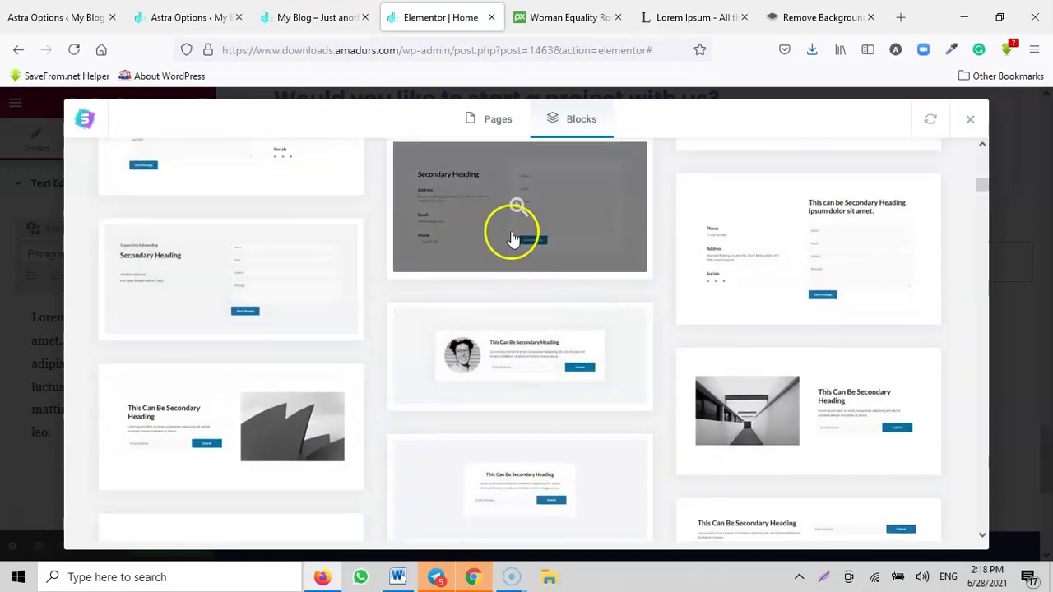
pyautogui.scroll(2, 519, 281)
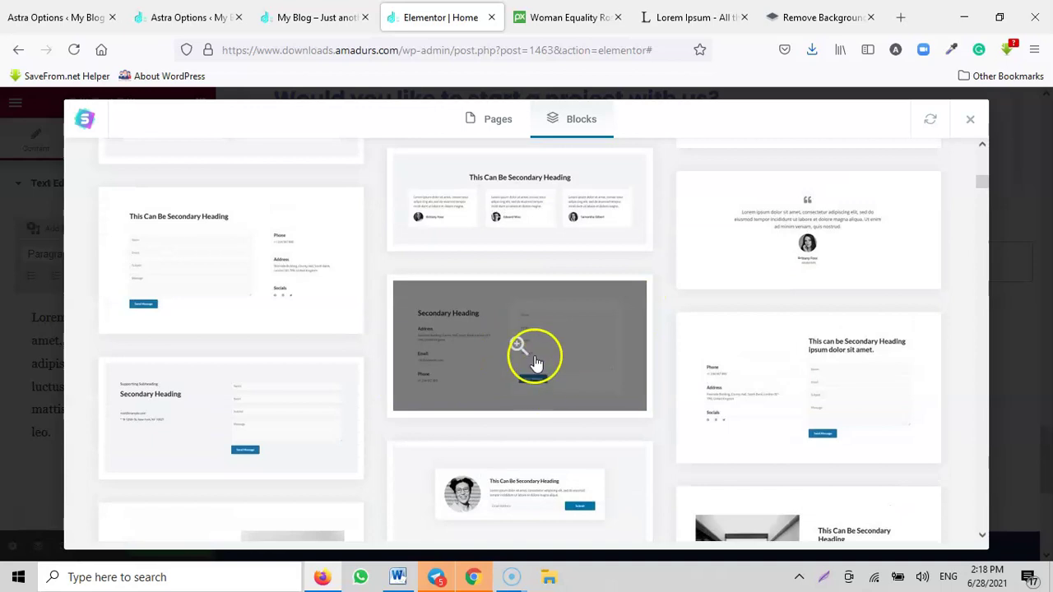
pyautogui.click(516, 345)
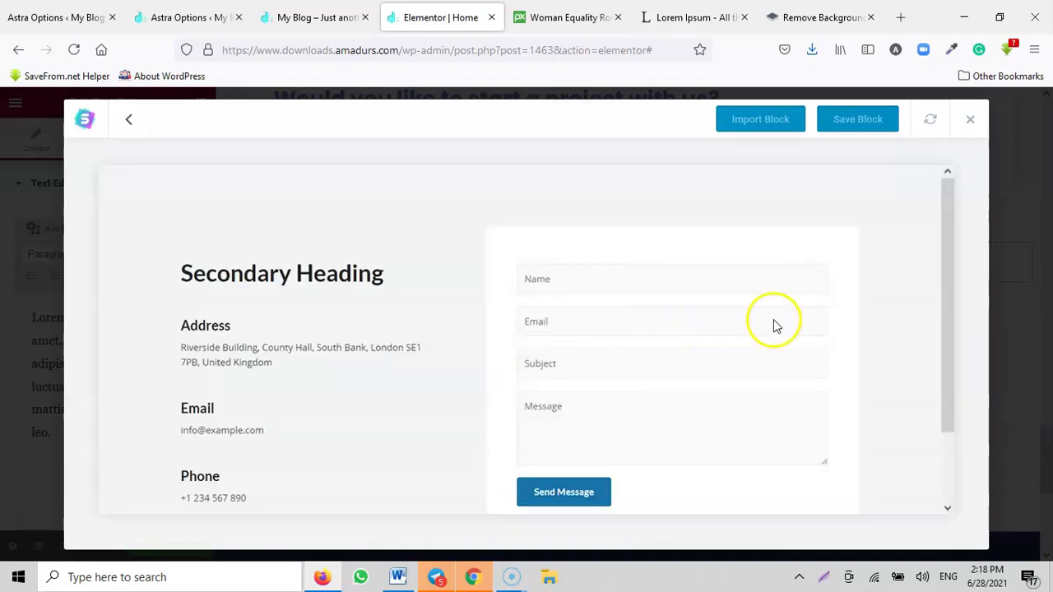
pyautogui.scroll(-1, 774, 326)
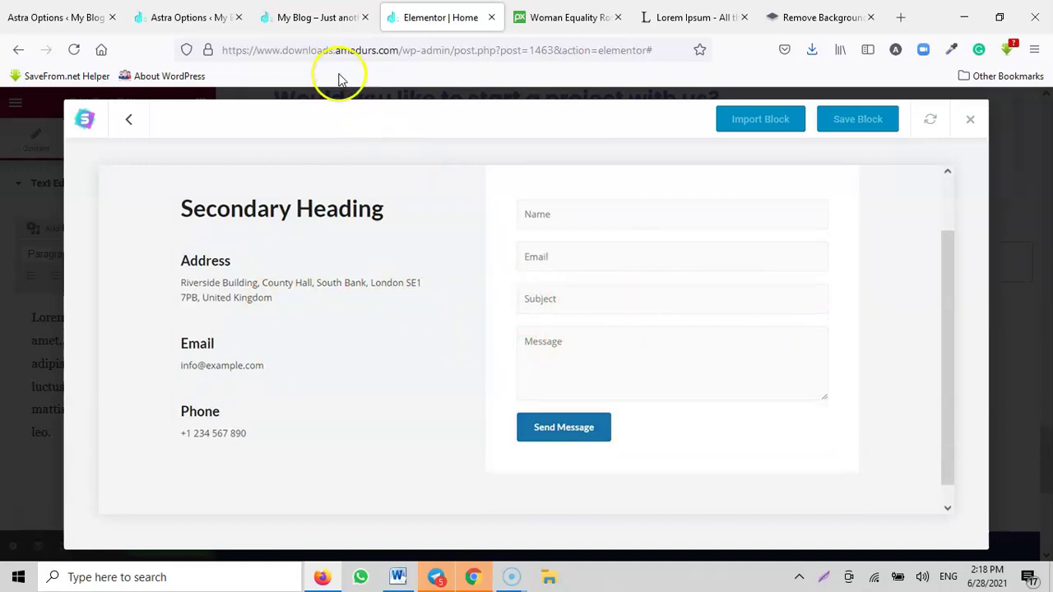
# Step: Open the Contact page on the live site
pyautogui.click(301, 15)
pyautogui.scroll(5, 682, 259)
pyautogui.moveTo(1049, 448); pyautogui.dragTo(983, 159)
pyautogui.click(787, 153)
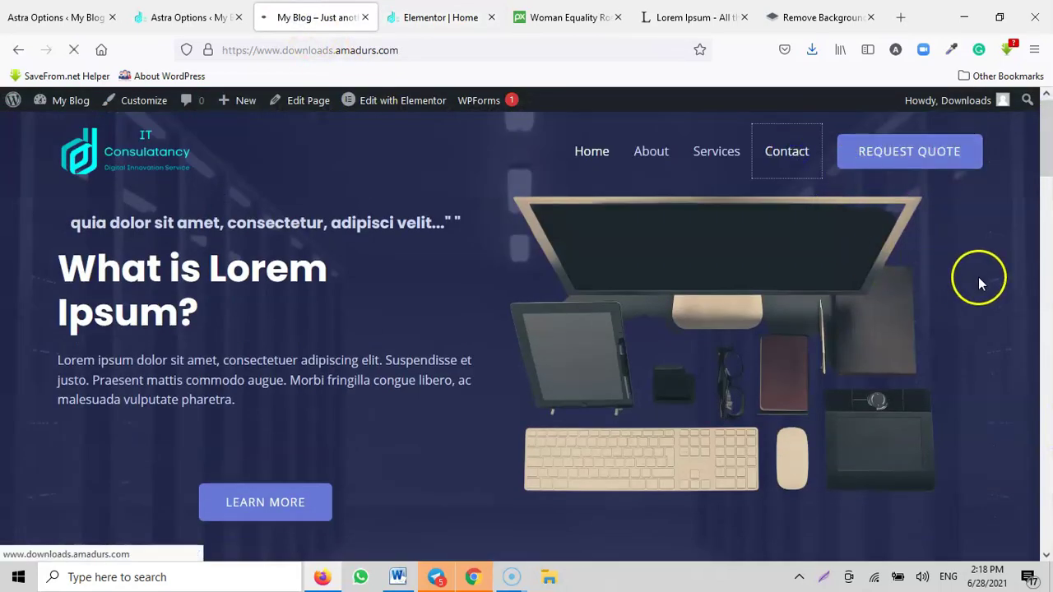
pyautogui.scroll(-5, 769, 306)
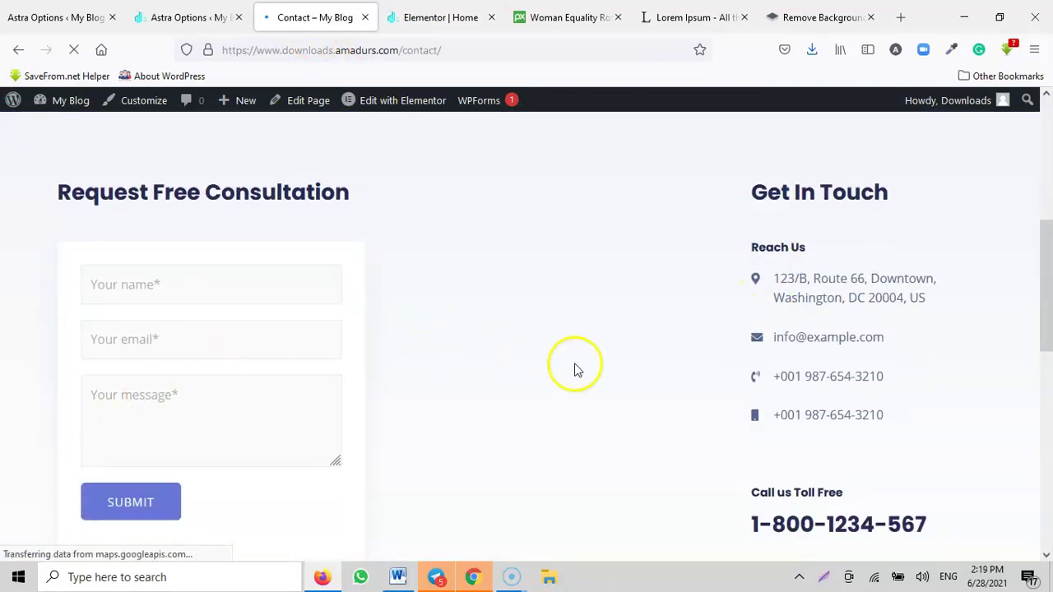
# Step: Return to the Home page editor and show the template library's block templates
pyautogui.scroll(-2, 609, 350)
pyautogui.scroll(5, 606, 378)
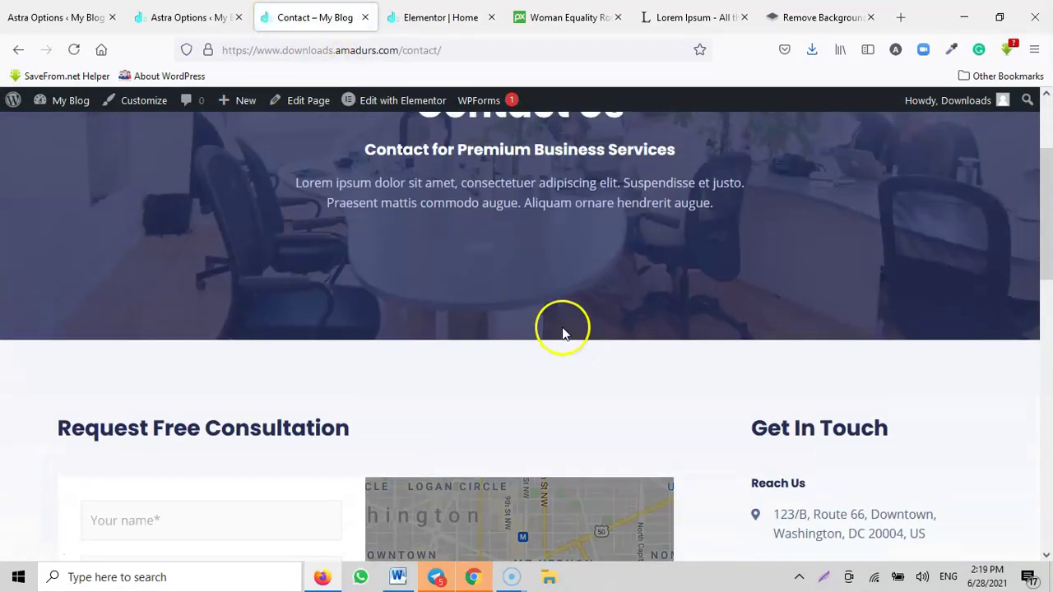
pyautogui.scroll(-3, 540, 357)
pyautogui.scroll(2, 590, 355)
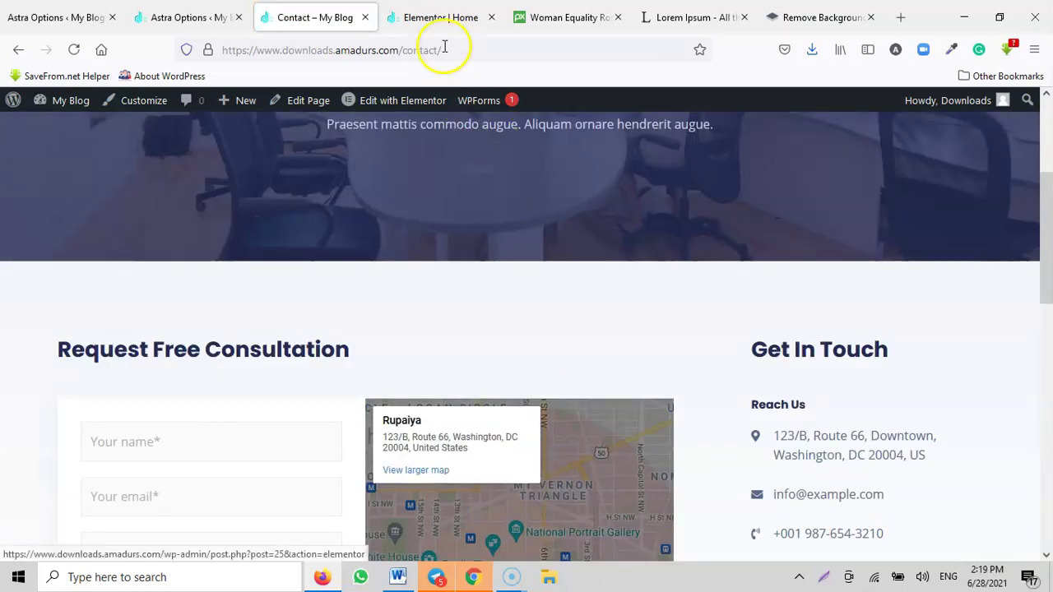
pyautogui.click(440, 17)
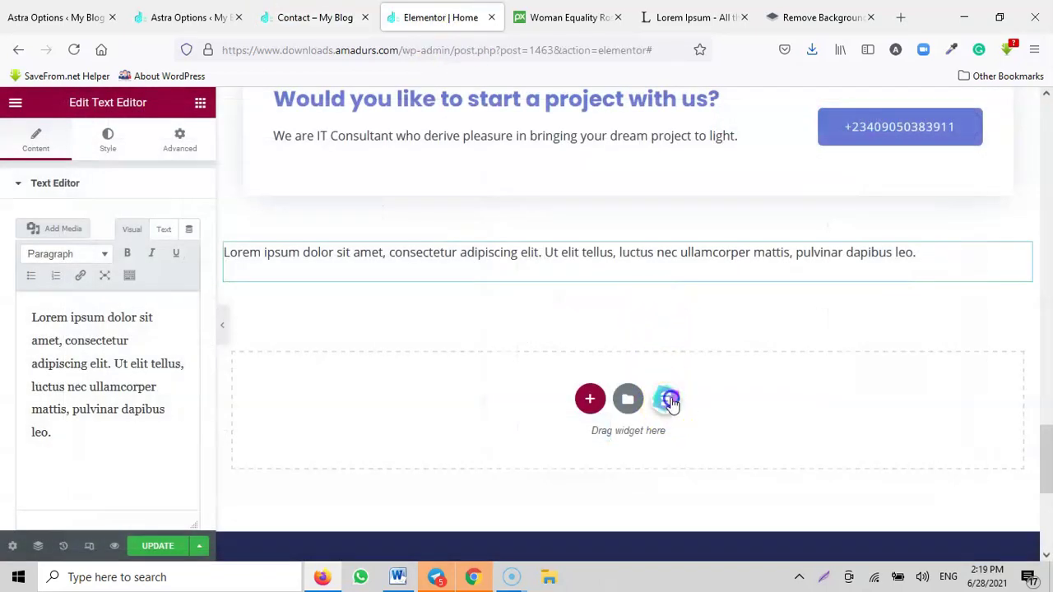
pyautogui.click(668, 400)
pyautogui.click(568, 119)
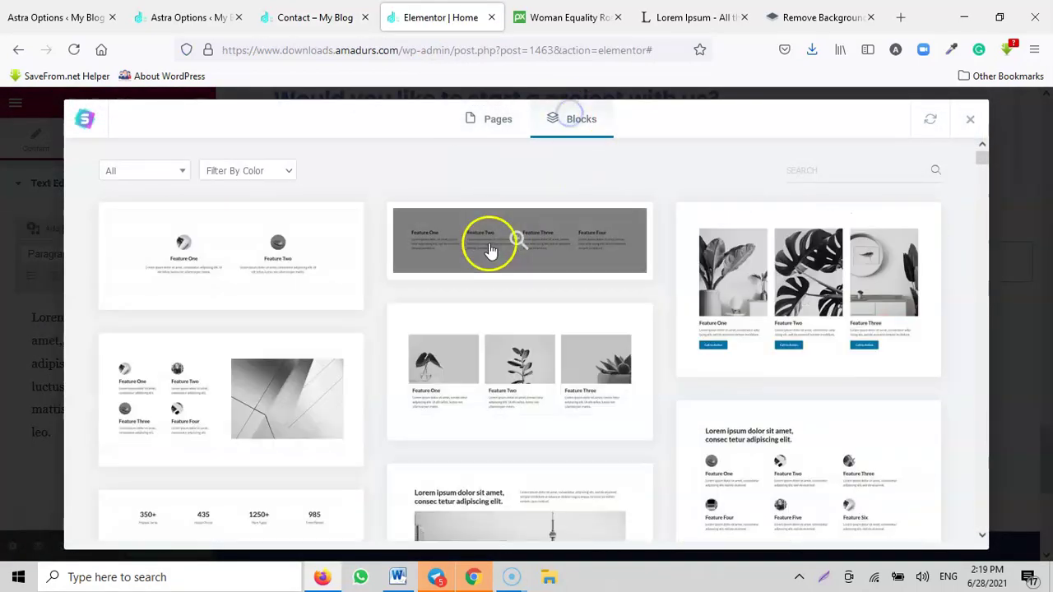
# Step: Close the library and select all of the Lorem ipsum paragraph text
pyautogui.scroll(-3, 823, 312)
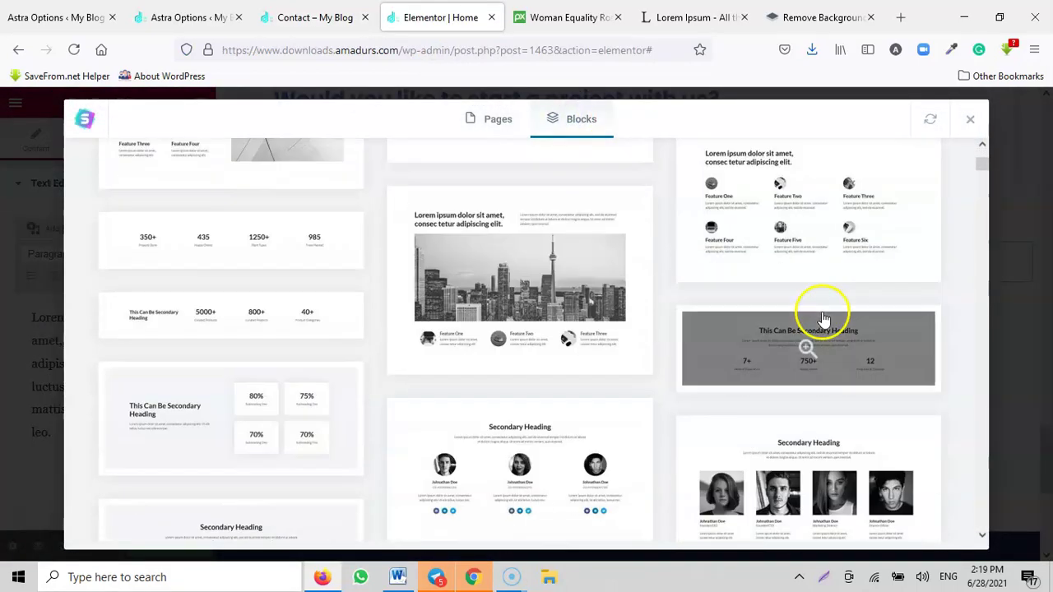
pyautogui.scroll(-2, 823, 317)
pyautogui.scroll(6, 822, 317)
pyautogui.click(970, 119)
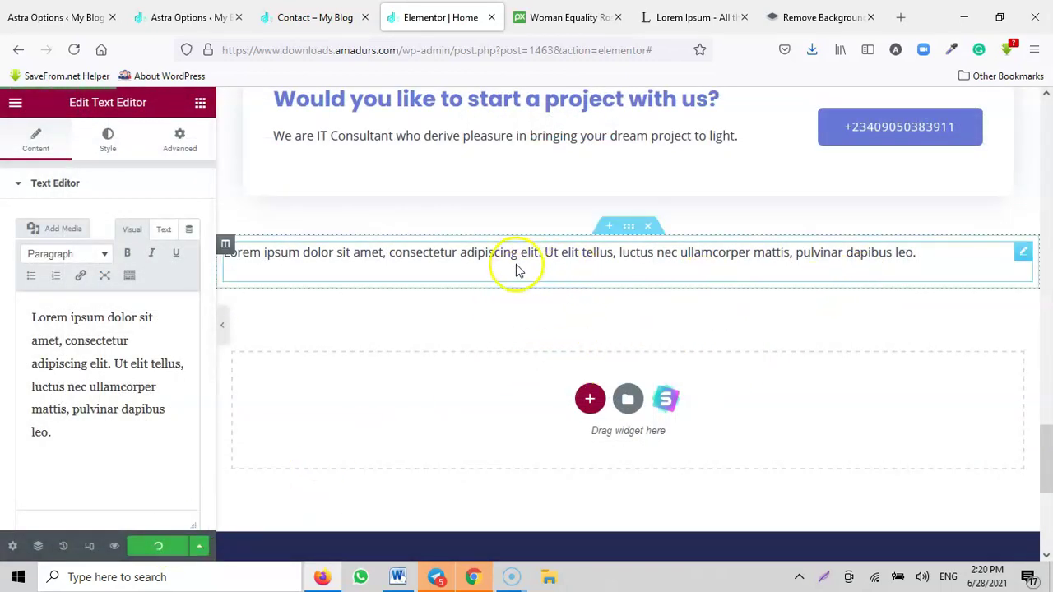
pyautogui.click(174, 432)
pyautogui.hotkey('ctrl', 'a')
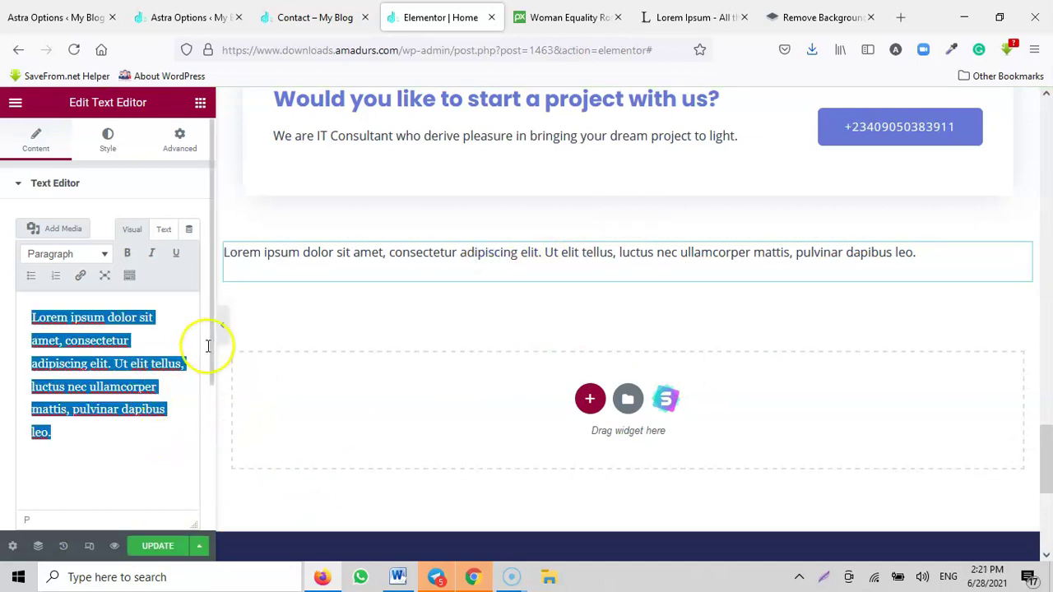
# Step: Delete the Lorem ipsum text block and close the Home page editor
pyautogui.click(648, 224)
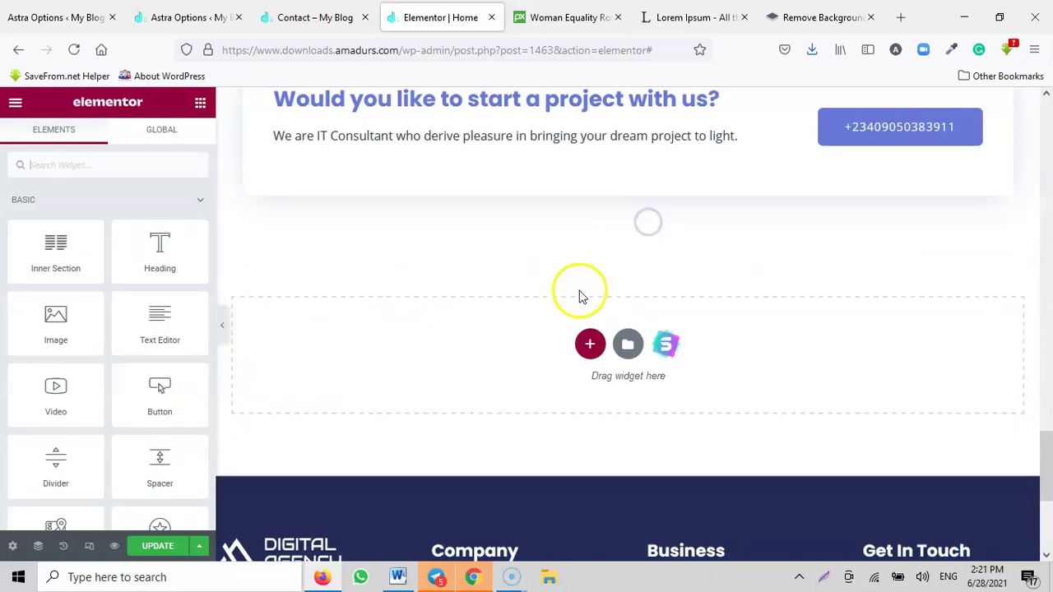
pyautogui.scroll(15, 743, 298)
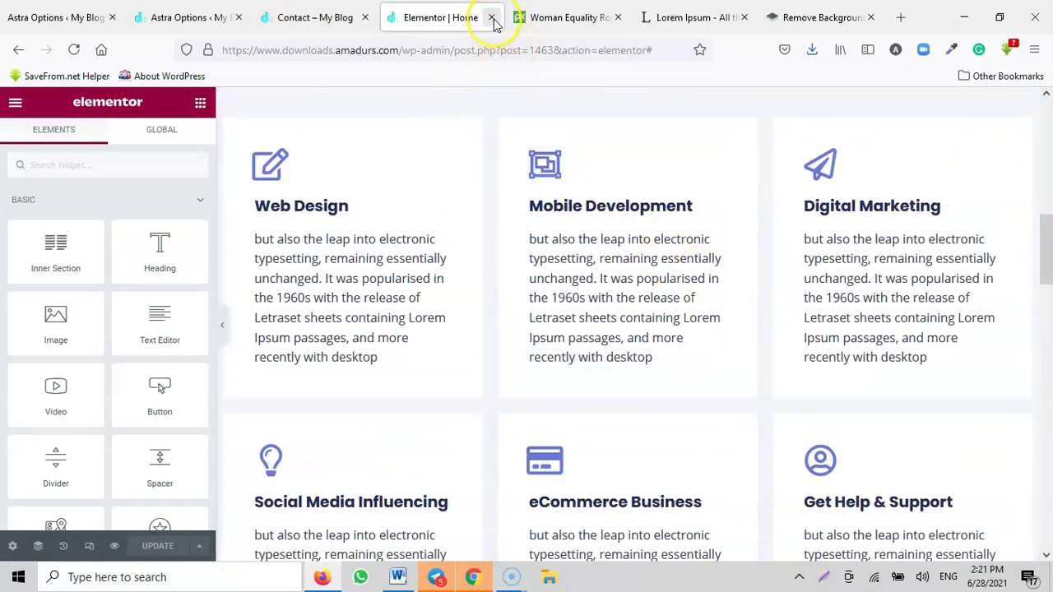
pyautogui.click(492, 18)
# Step: Go from the Contact page to the site's home page and scroll through it
pyautogui.click(318, 18)
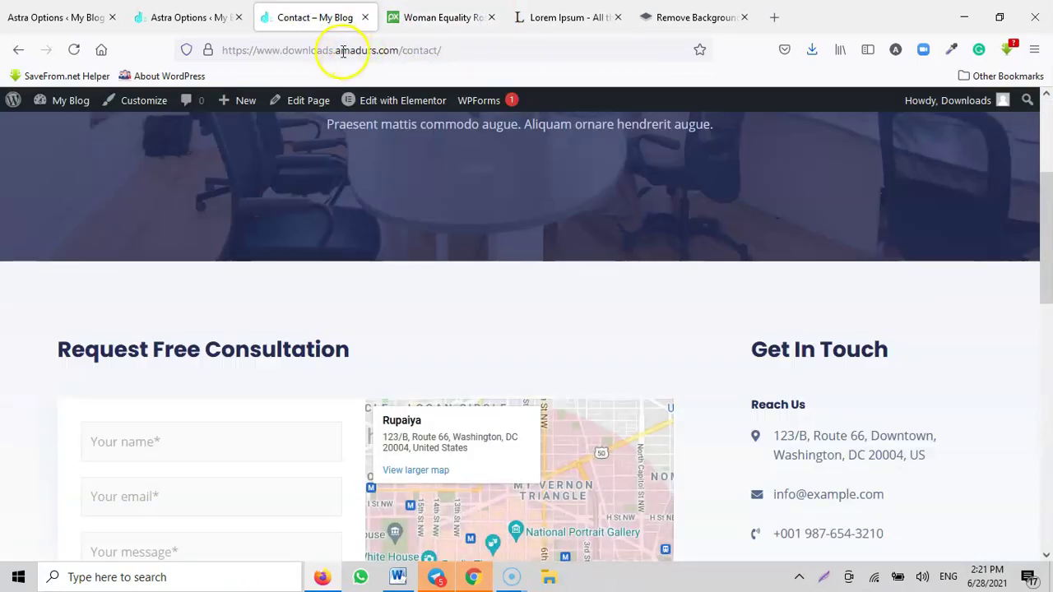
pyautogui.scroll(3, 439, 205)
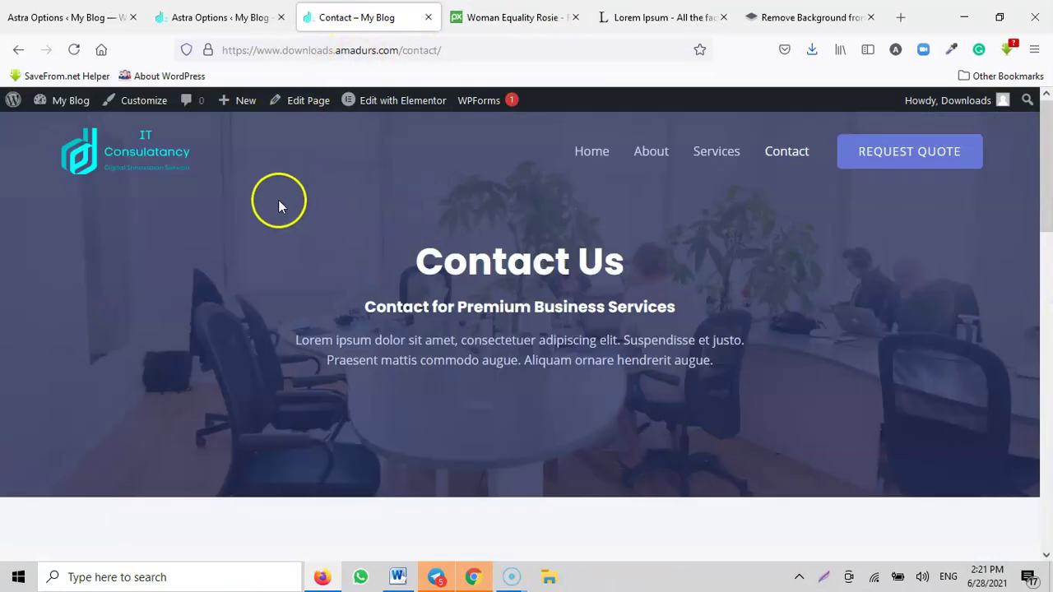
pyautogui.click(177, 161)
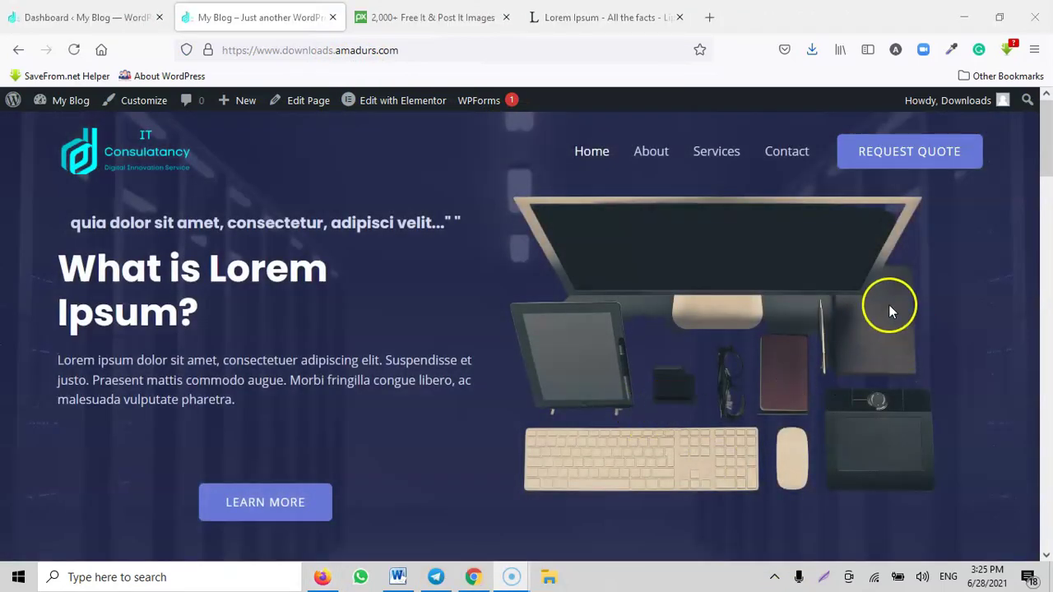
pyautogui.scroll(-1, 988, 186)
pyautogui.moveTo(1046, 153); pyautogui.dragTo(1037, 416)
pyautogui.scroll(-6, 1037, 416)
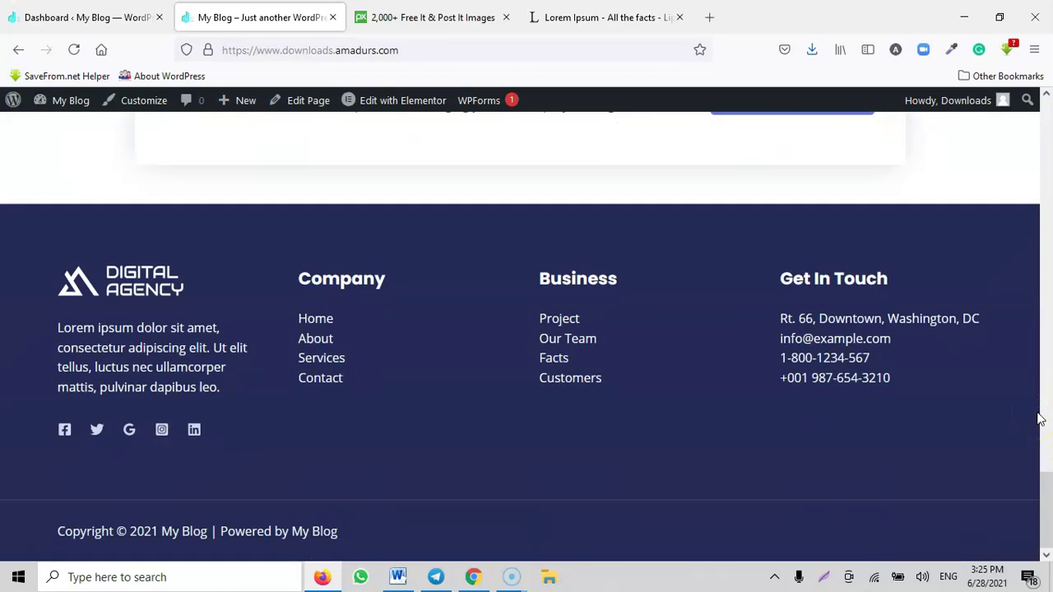
pyautogui.scroll(15, 1038, 418)
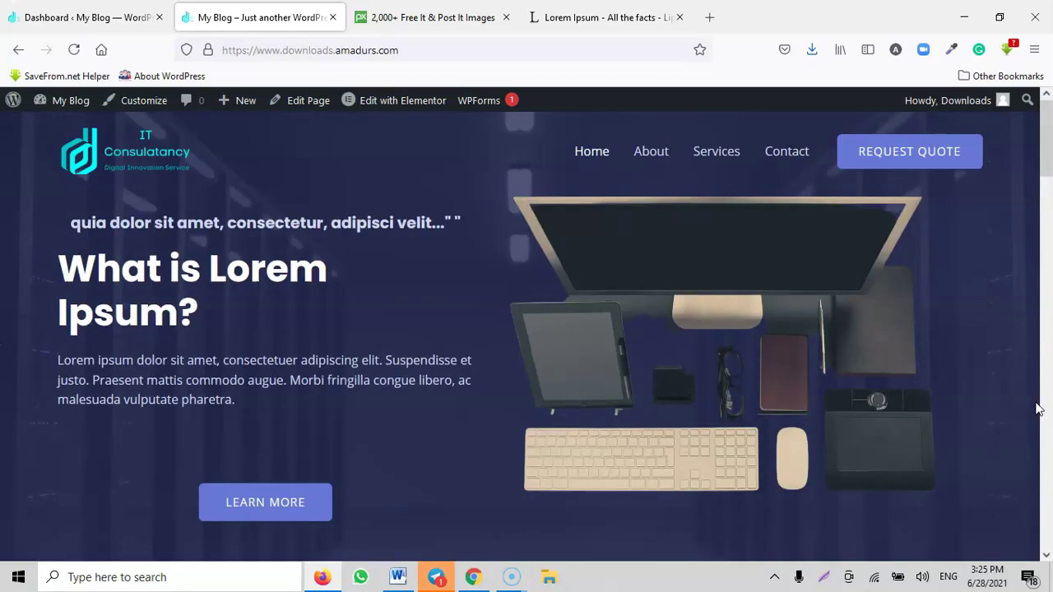
# Step: Open the About page and launch it in Elementor
pyautogui.click(651, 154)
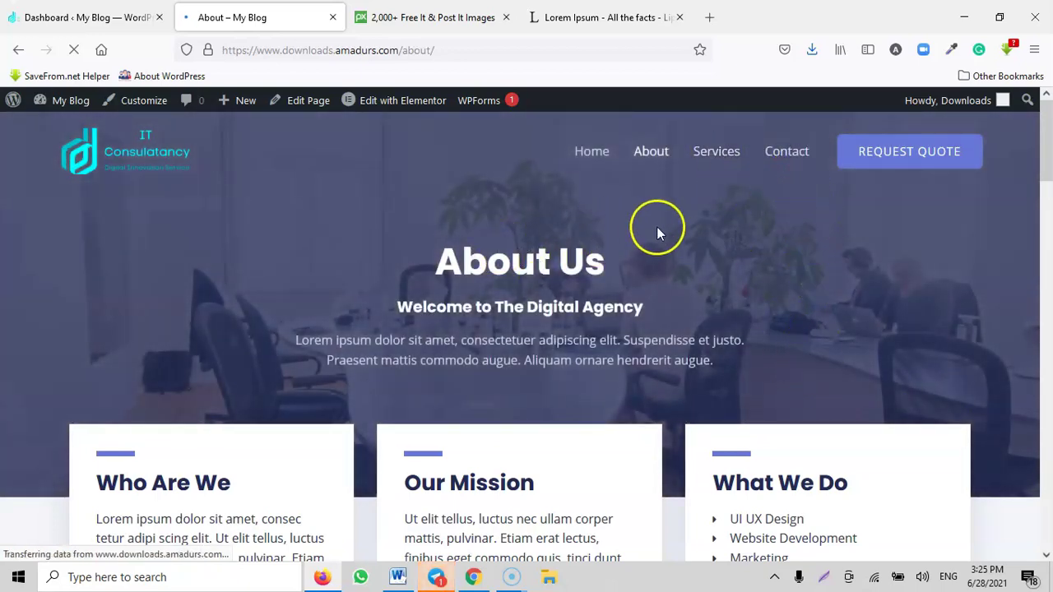
pyautogui.scroll(-15, 675, 247)
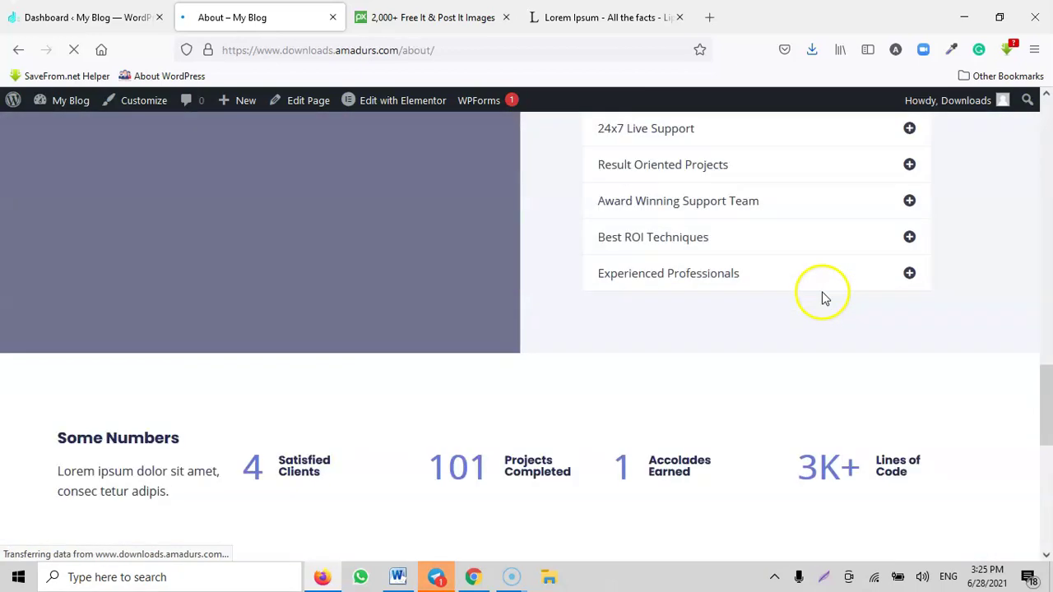
pyautogui.scroll(-5, 825, 299)
pyautogui.scroll(20, 903, 339)
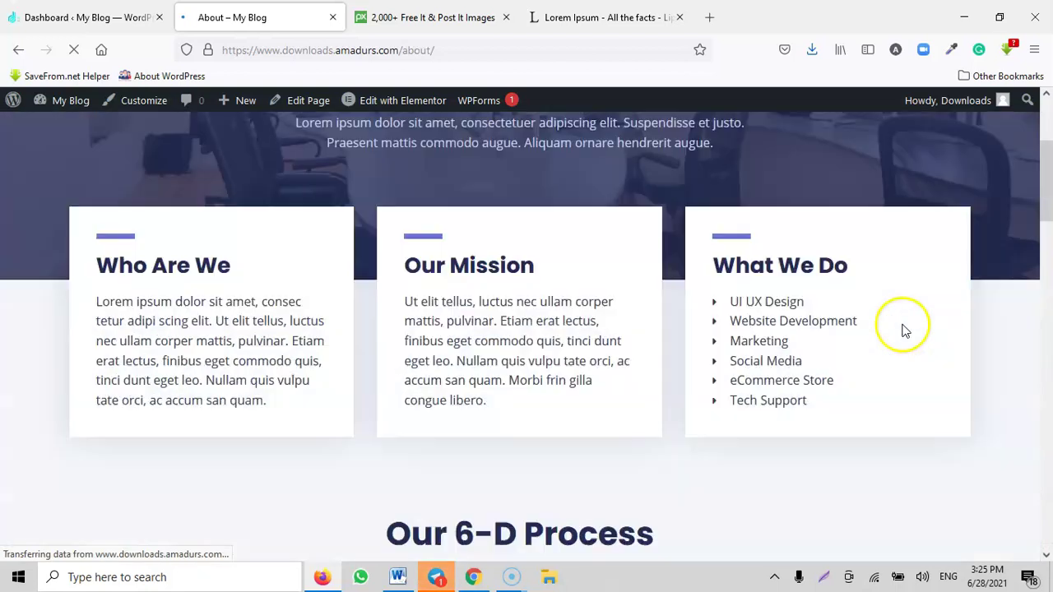
pyautogui.click(391, 103)
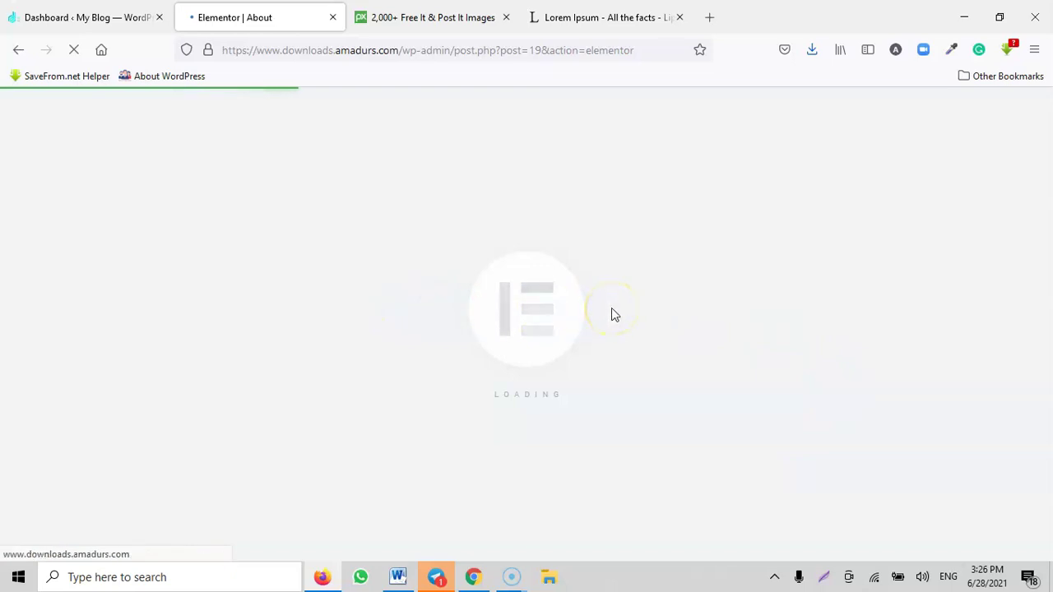
# Step: Show the About hero section's background style settings, then go to the Pixabay tab
pyautogui.scroll(-1, 790, 309)
pyautogui.scroll(-2, 788, 306)
pyautogui.scroll(3, 823, 284)
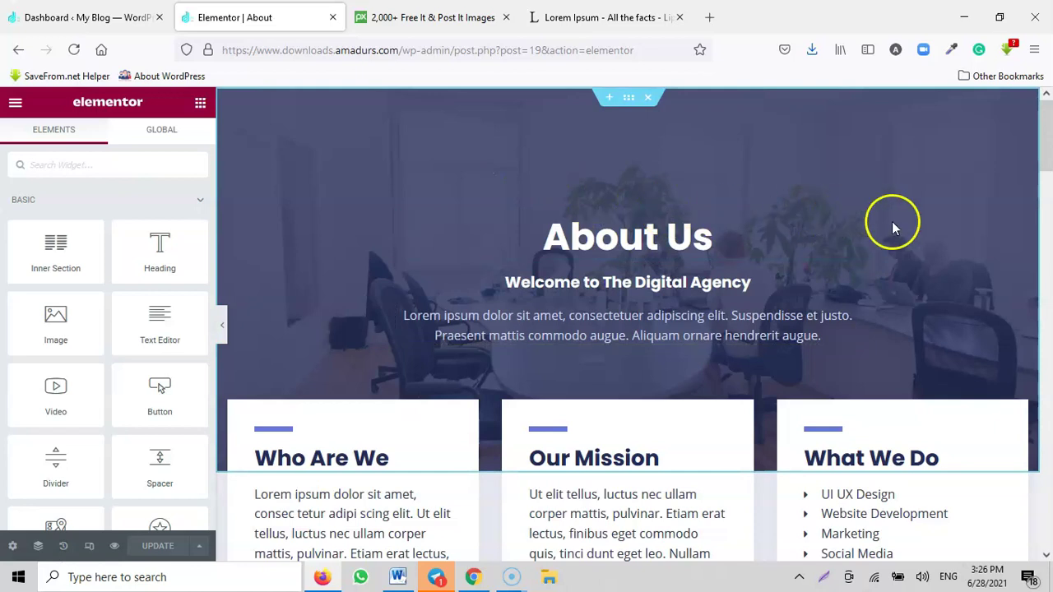
pyautogui.click(629, 99)
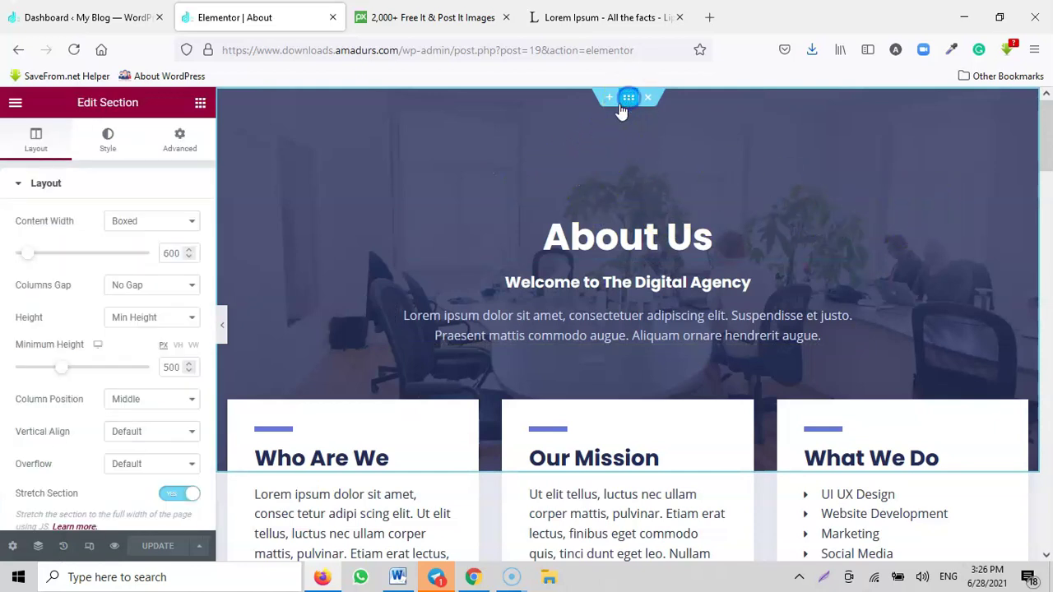
pyautogui.click(109, 140)
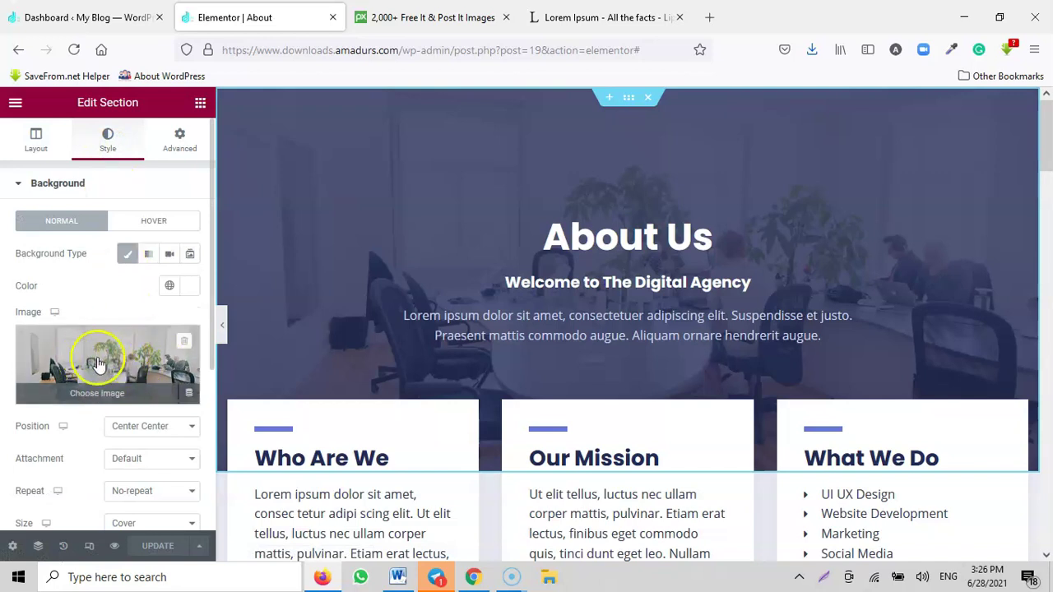
pyautogui.click(445, 17)
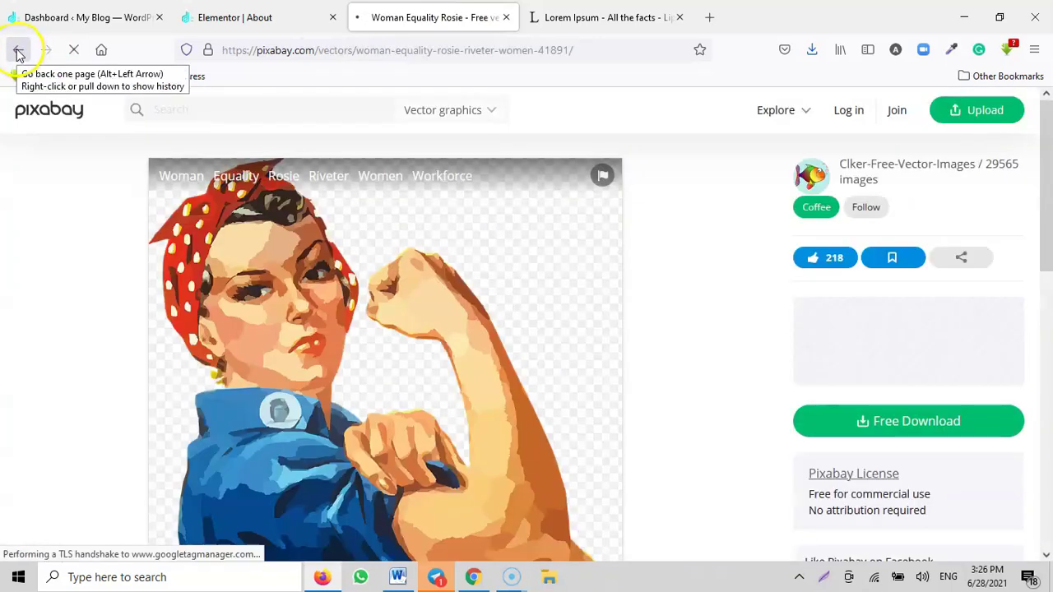
# Step: Go back to the Pixabay home page, search for IT images, and browse the results
pyautogui.click(12, 49)
pyautogui.click(20, 50)
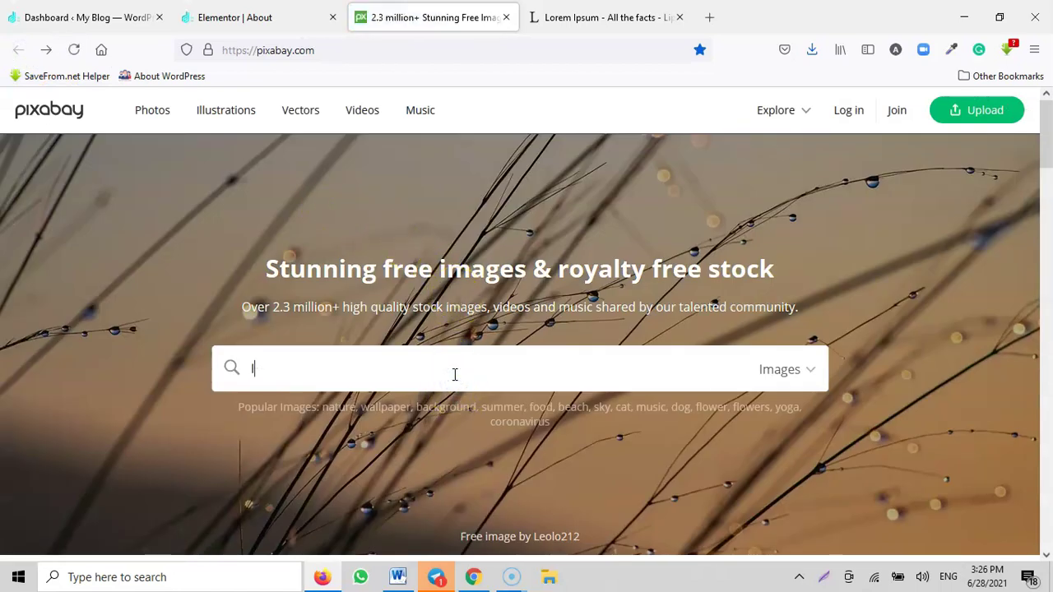
pyautogui.press('Return')
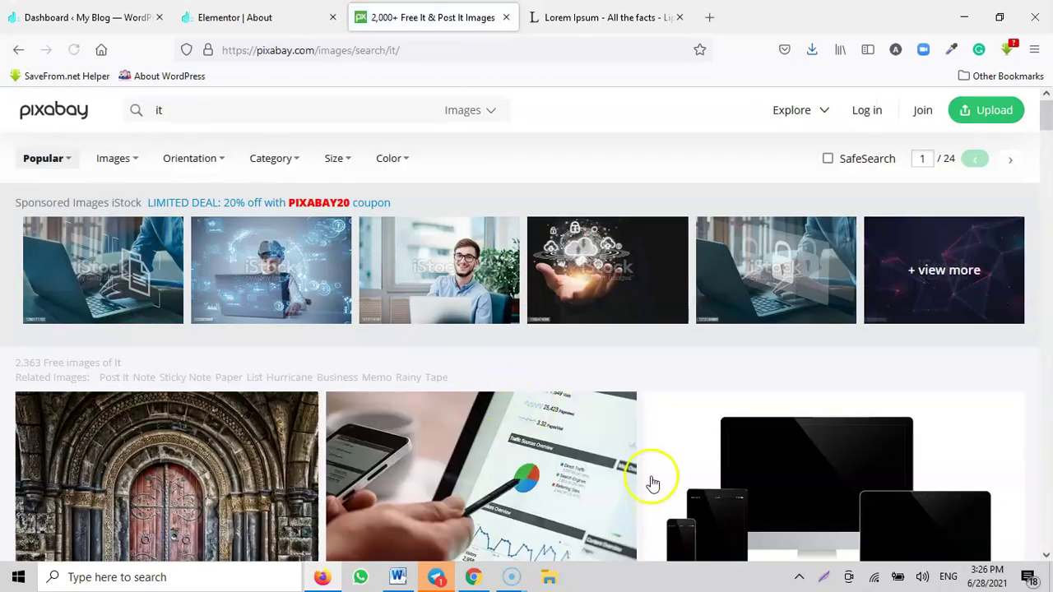
pyautogui.scroll(-3, 658, 477)
pyautogui.scroll(-2, 670, 467)
pyautogui.scroll(-4, 670, 467)
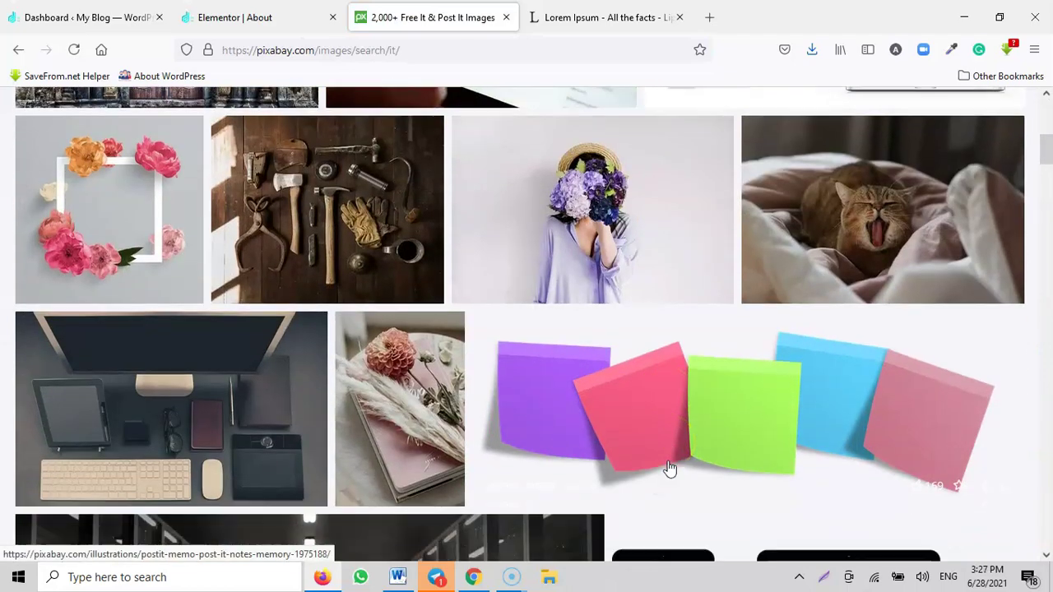
pyautogui.scroll(-3, 671, 467)
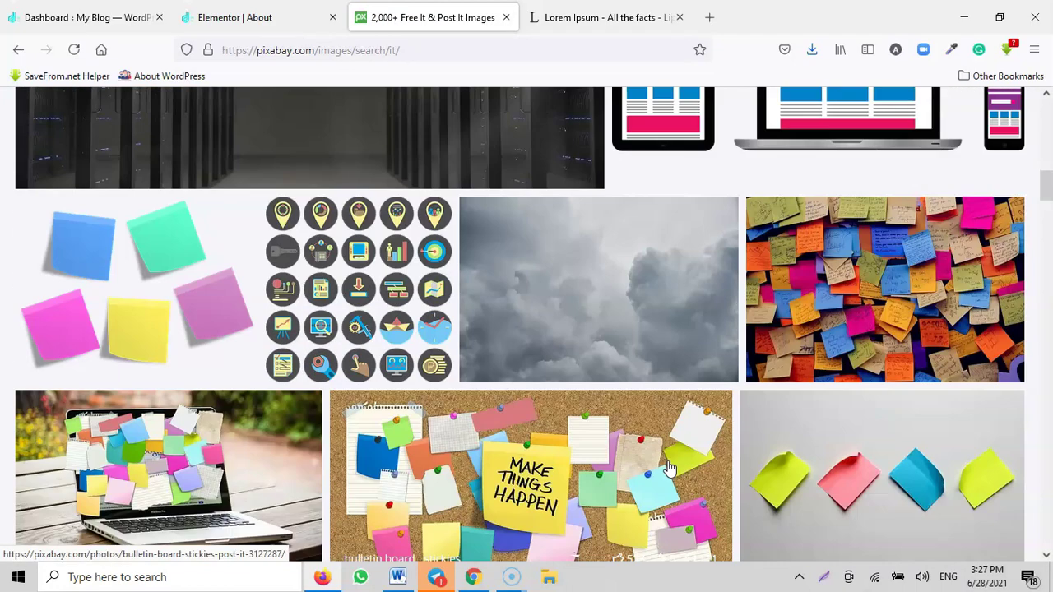
pyautogui.scroll(-1, 670, 468)
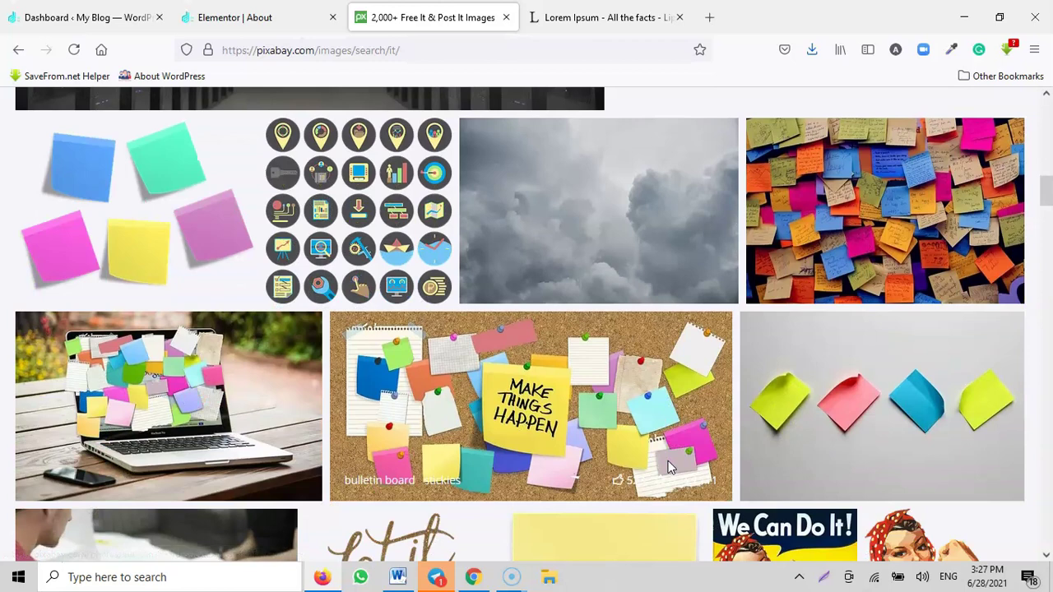
pyautogui.scroll(-3, 668, 463)
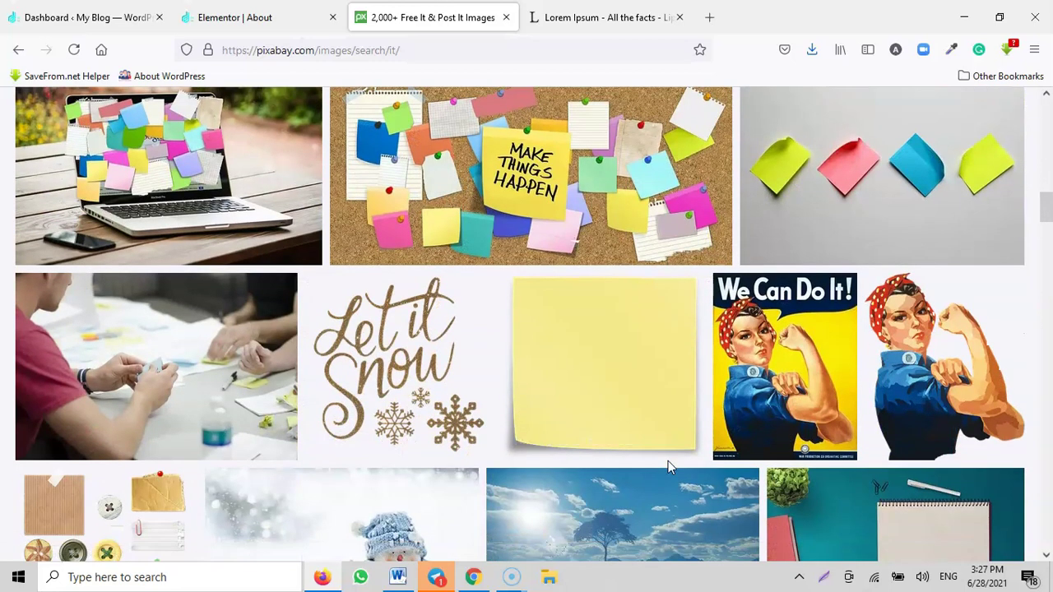
pyautogui.scroll(-1, 668, 460)
pyautogui.scroll(-1, 670, 469)
# Step: Open the startup team photo and choose the 1920×1271 download size
pyautogui.click(249, 204)
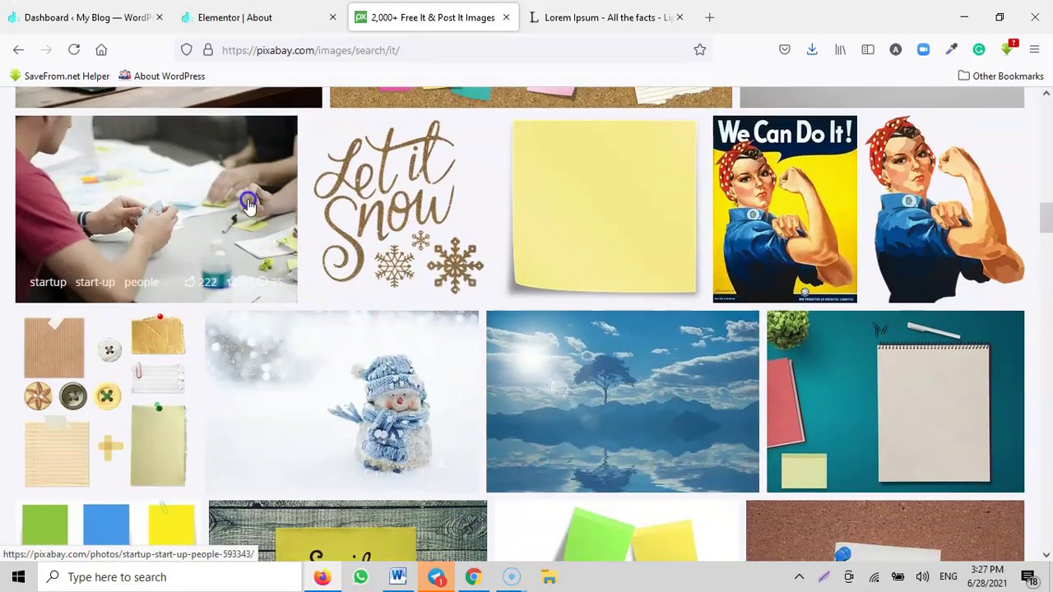
pyautogui.scroll(-2, 706, 354)
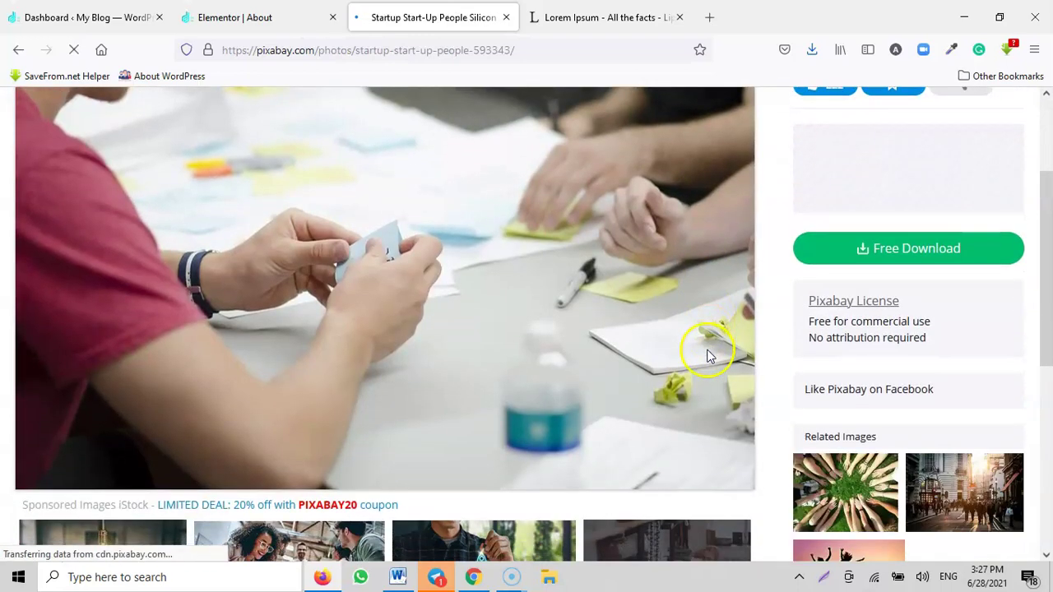
pyautogui.click(932, 260)
pyautogui.click(876, 393)
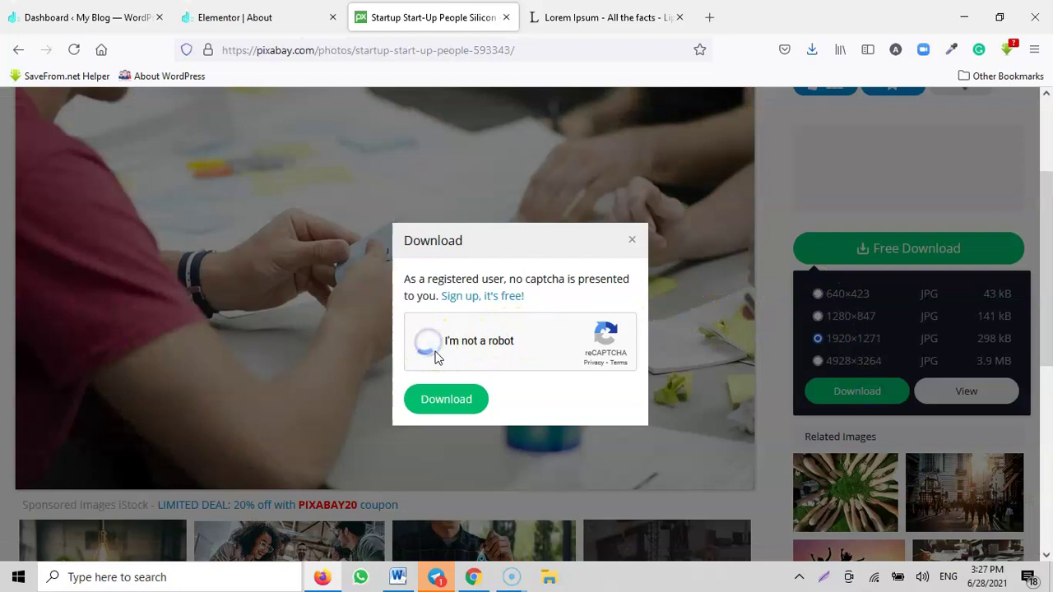
# Step: Pass the chimney-tile reCAPTCHA to finish the download, then return to the Elementor About editor
pyautogui.click(503, 450)
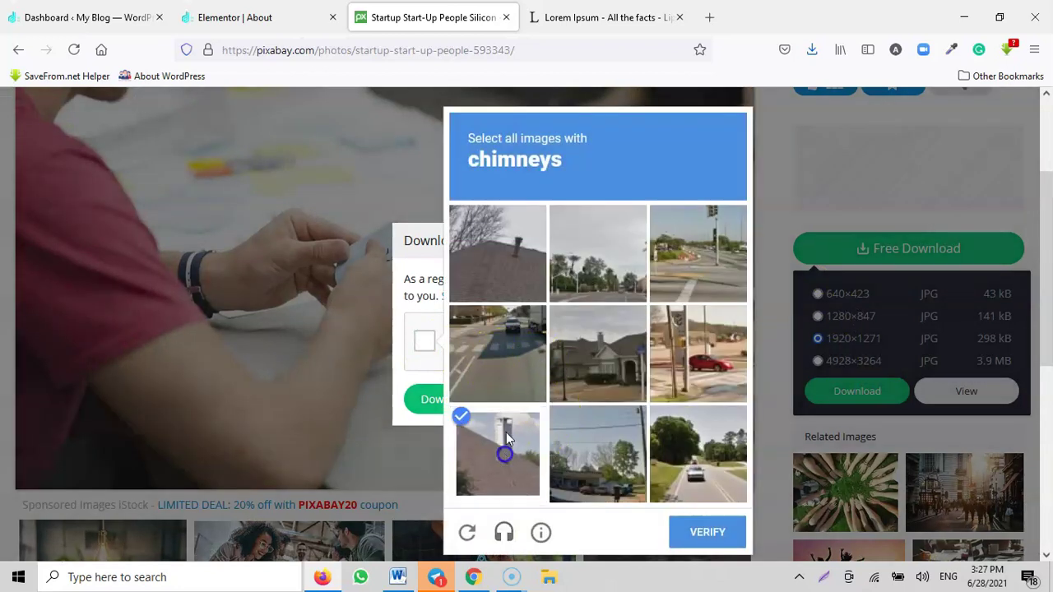
pyautogui.click(514, 283)
pyautogui.click(603, 345)
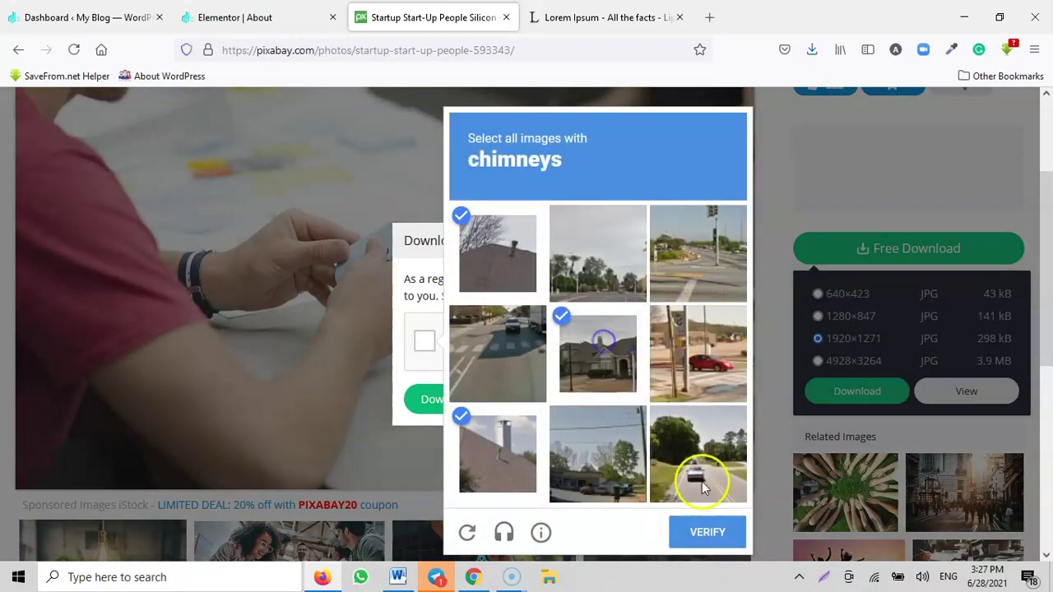
pyautogui.click(439, 399)
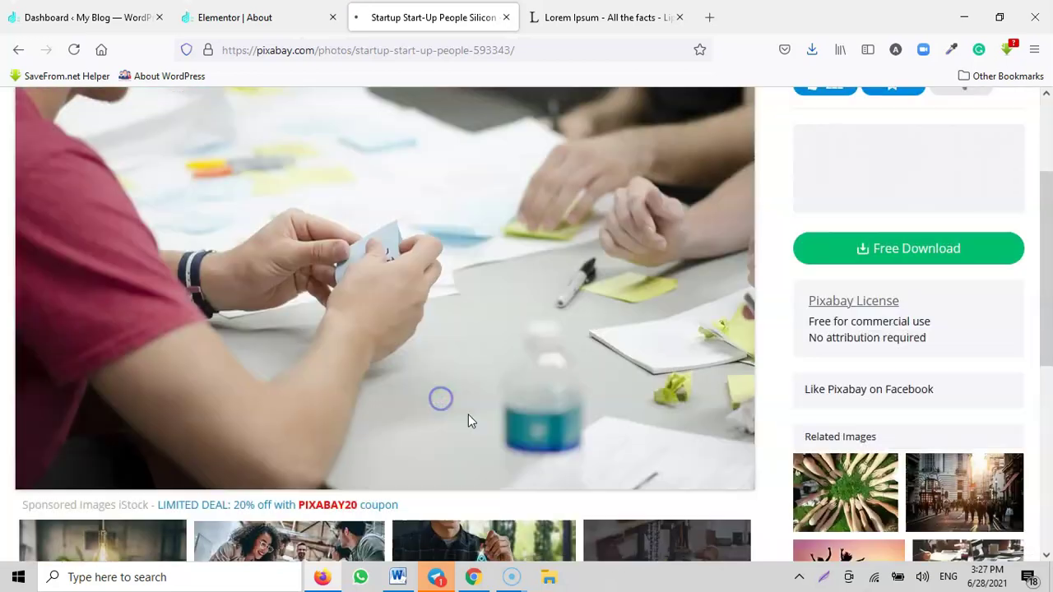
pyautogui.click(234, 18)
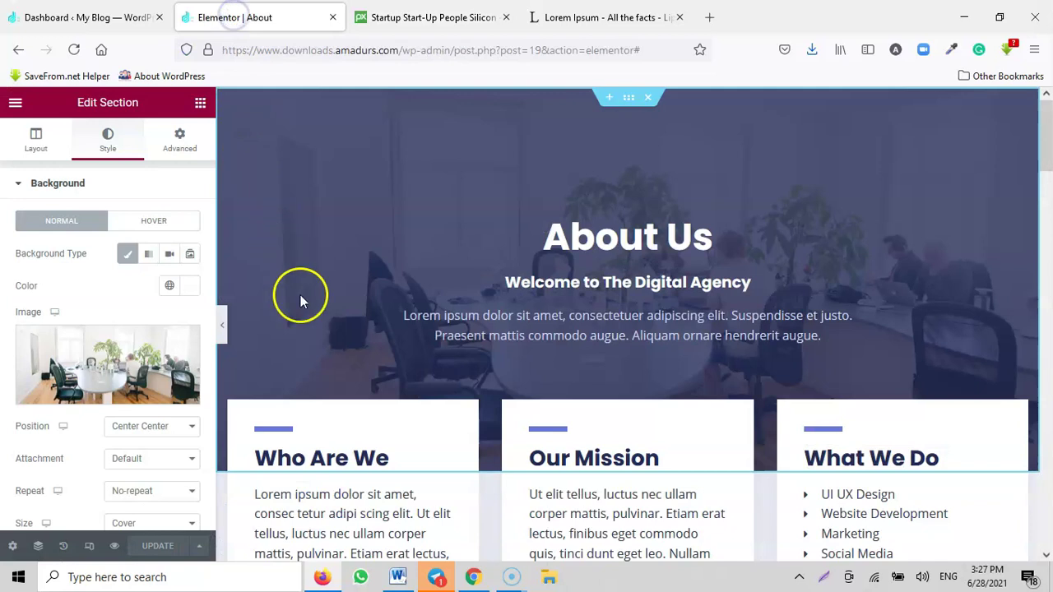
# Step: Open and close the hero background media picker, then preview the hero at full width
pyautogui.click(110, 392)
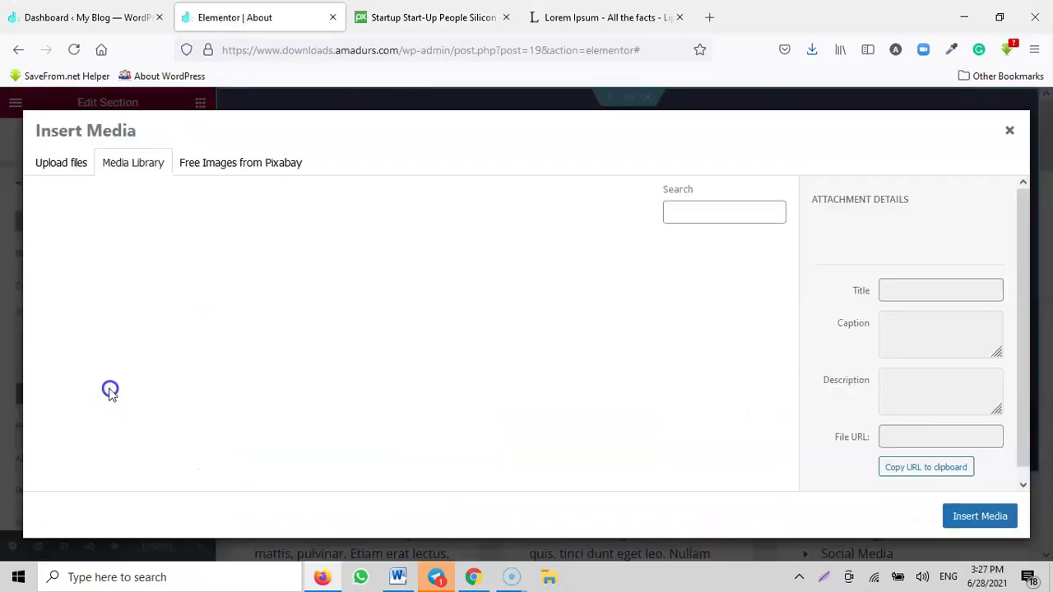
pyautogui.press('Escape')
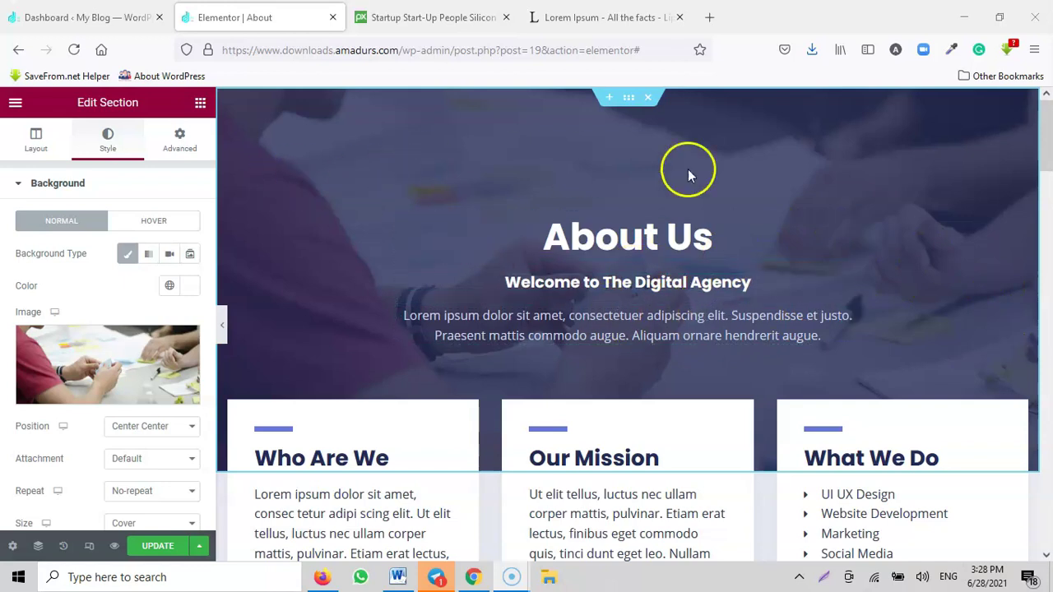
pyautogui.click(223, 331)
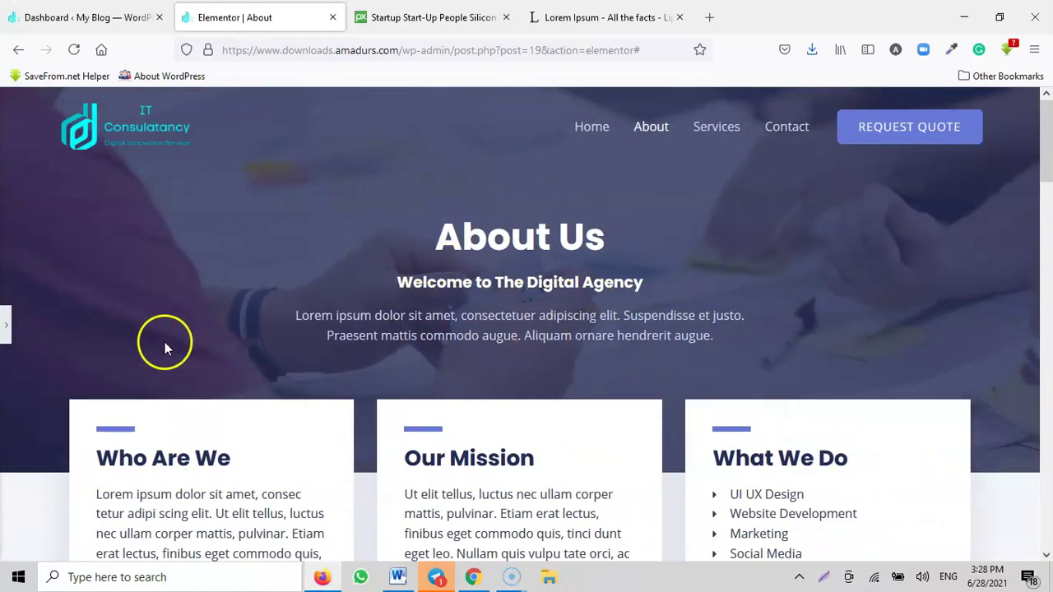
pyautogui.click(6, 329)
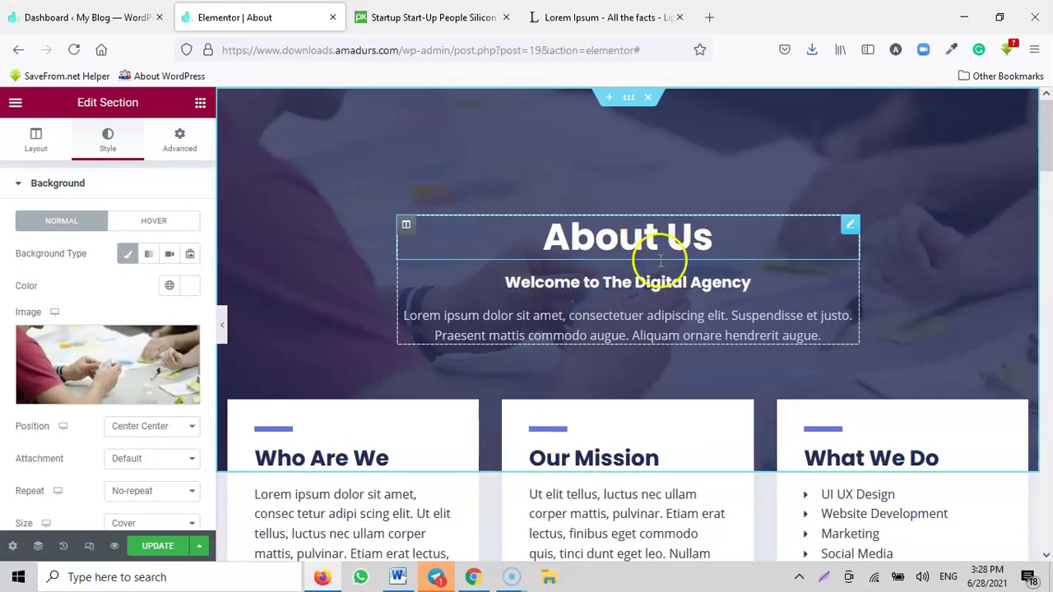
# Step: Change the hero subheading from 'Welcome to The Digital Agency' to 'Welcome to The IT Consultancy'
pyautogui.click(642, 283)
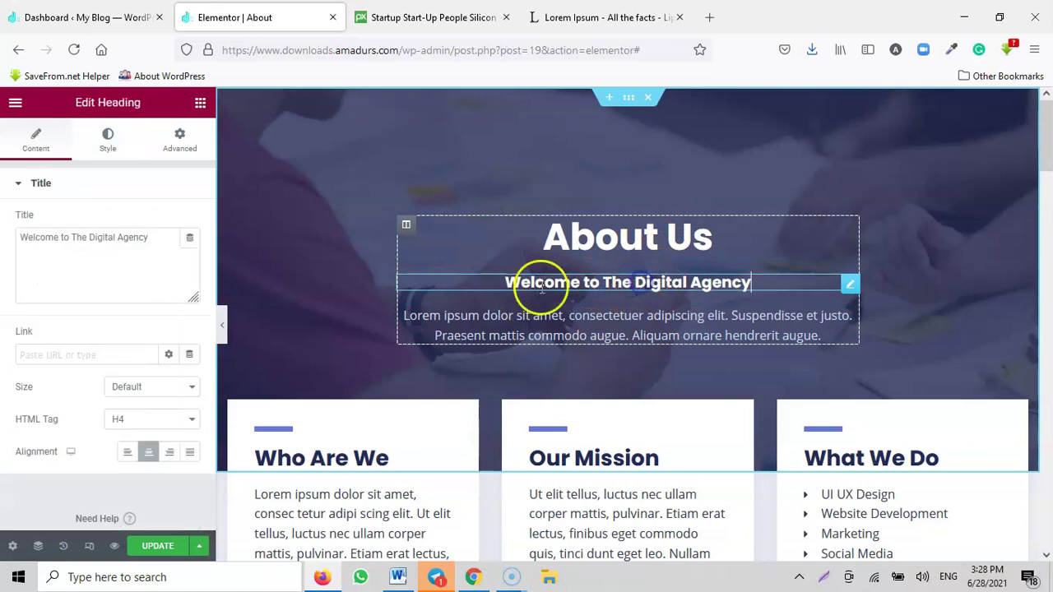
pyautogui.press('BackSpace')
pyautogui.press('BackSpace')
pyautogui.press('BackSpace')
pyautogui.press('BackSpace')
pyautogui.press('BackSpace')
pyautogui.press('BackSpace')
pyautogui.press('BackSpace')
pyautogui.press('BackSpace')
pyautogui.press('BackSpace')
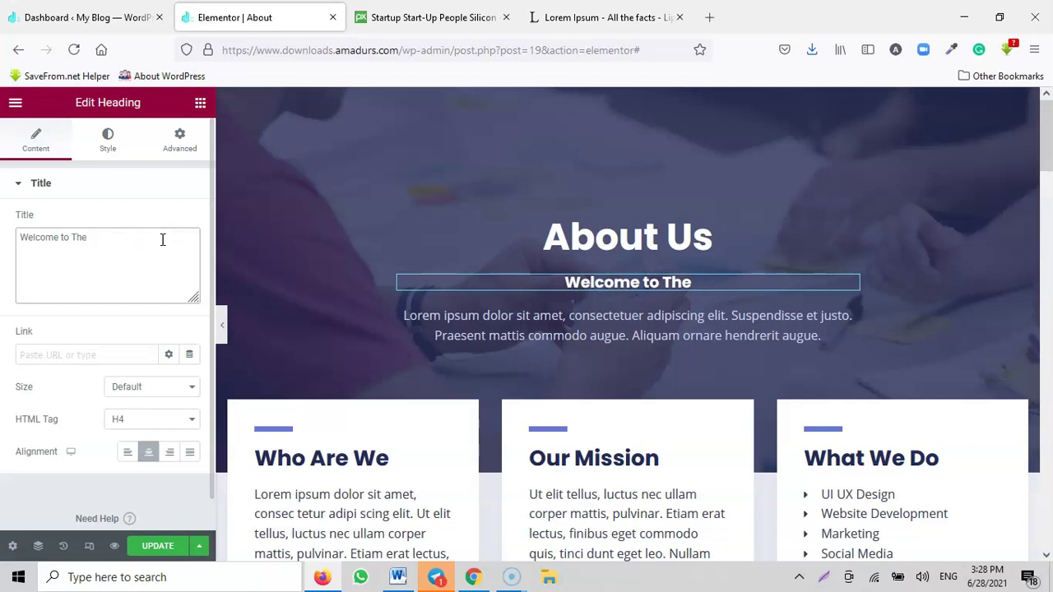
pyautogui.write('IT Consultancy')
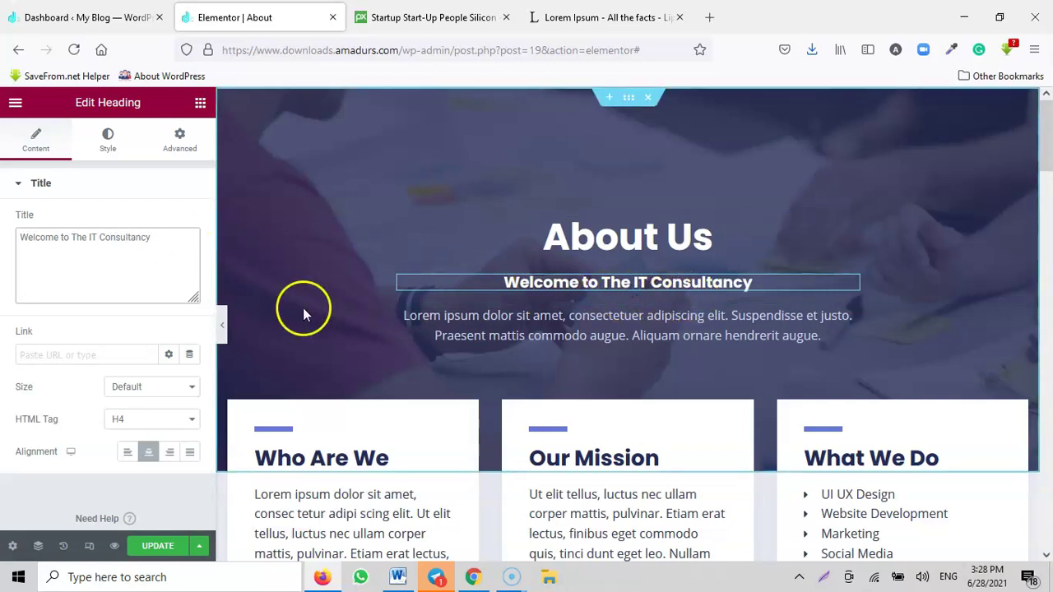
# Step: On lipsum.com, copy the first lines under 'Where does it come from?'
pyautogui.click(573, 19)
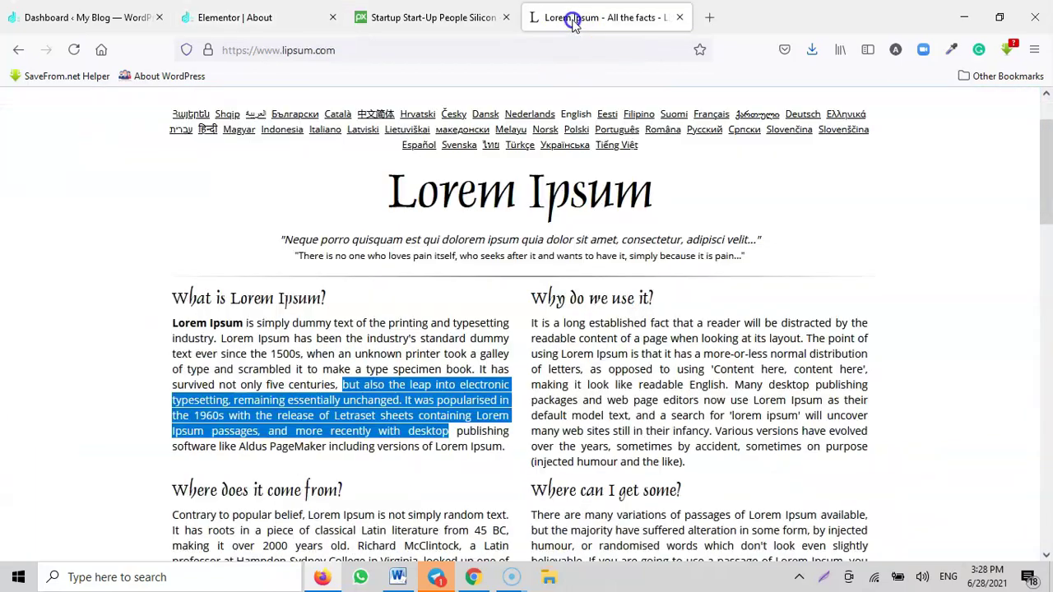
pyautogui.scroll(-5, 634, 401)
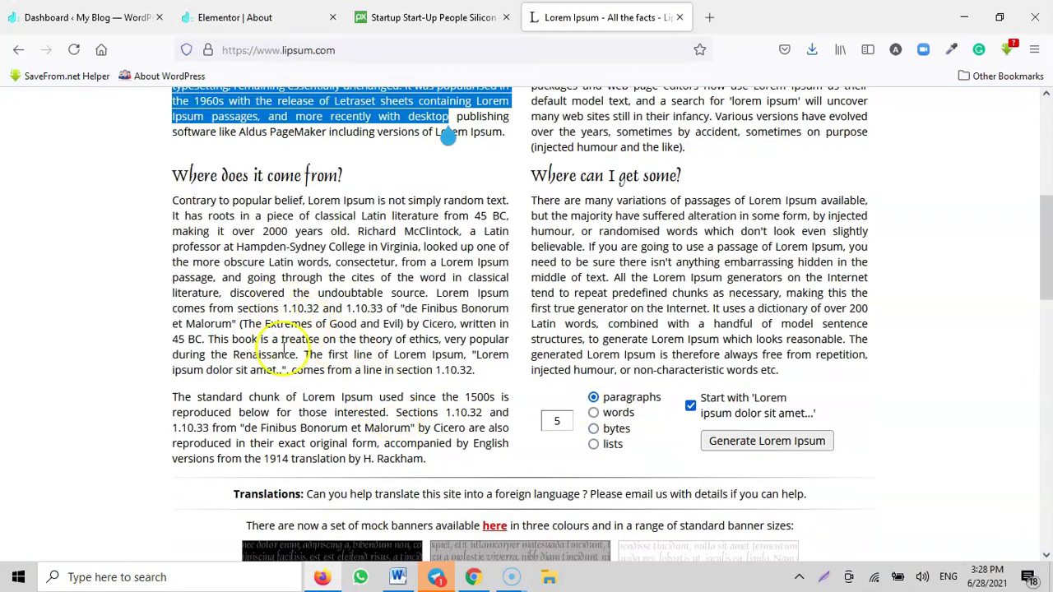
pyautogui.moveTo(171, 398)
pyautogui.mouseDown()
pyautogui.moveTo(301, 415)
pyautogui.moveTo(197, 414)
pyautogui.moveTo(179, 403)
pyautogui.mouseUp()
pyautogui.click(360, 255)
pyautogui.moveTo(356, 235); pyautogui.dragTo(175, 200)
pyautogui.hotkey('ctrl', 'c')
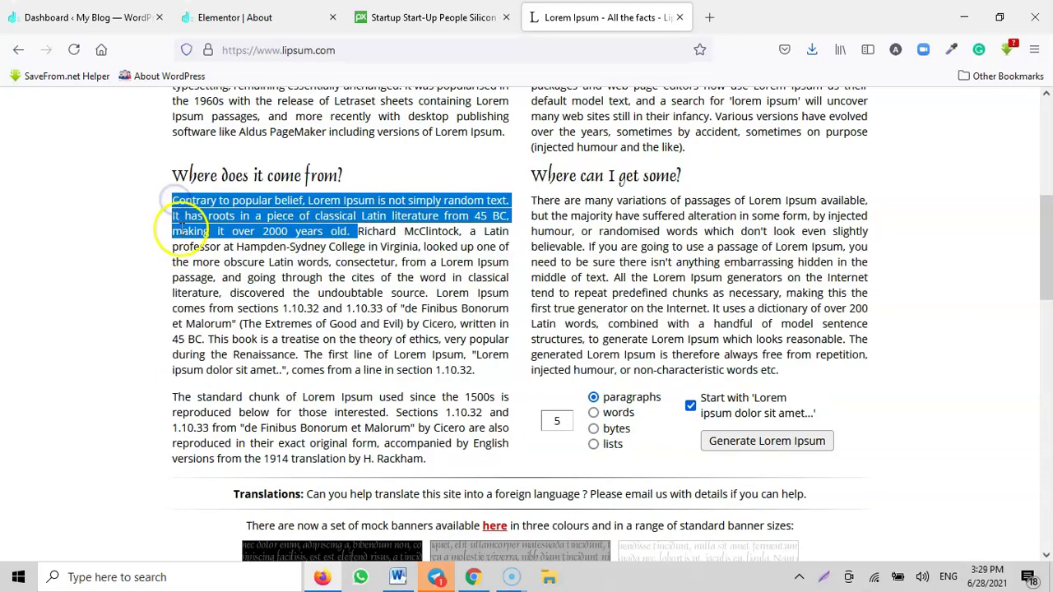
# Step: Replace the About hero paragraph with the copied Lorem Ipsum lines
pyautogui.click(275, 17)
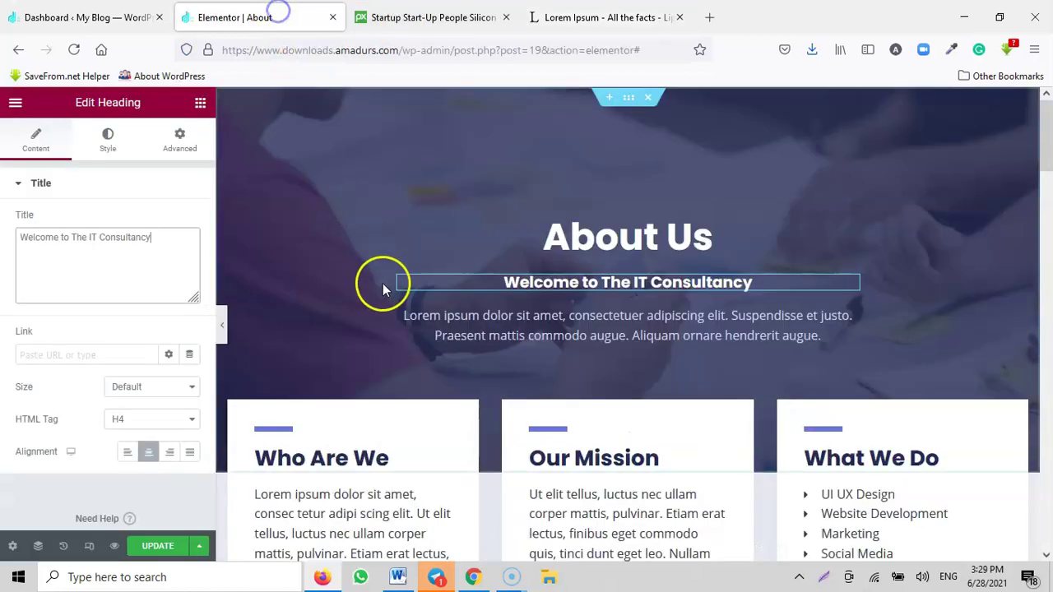
pyautogui.click(599, 333)
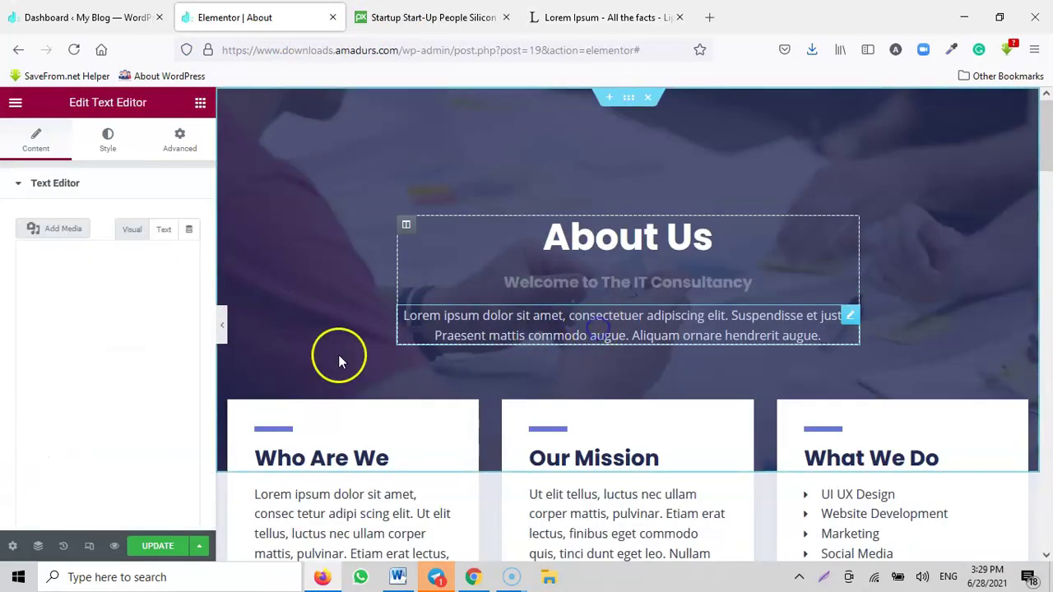
pyautogui.click(142, 396)
pyautogui.hotkey('ctrl', 'a')
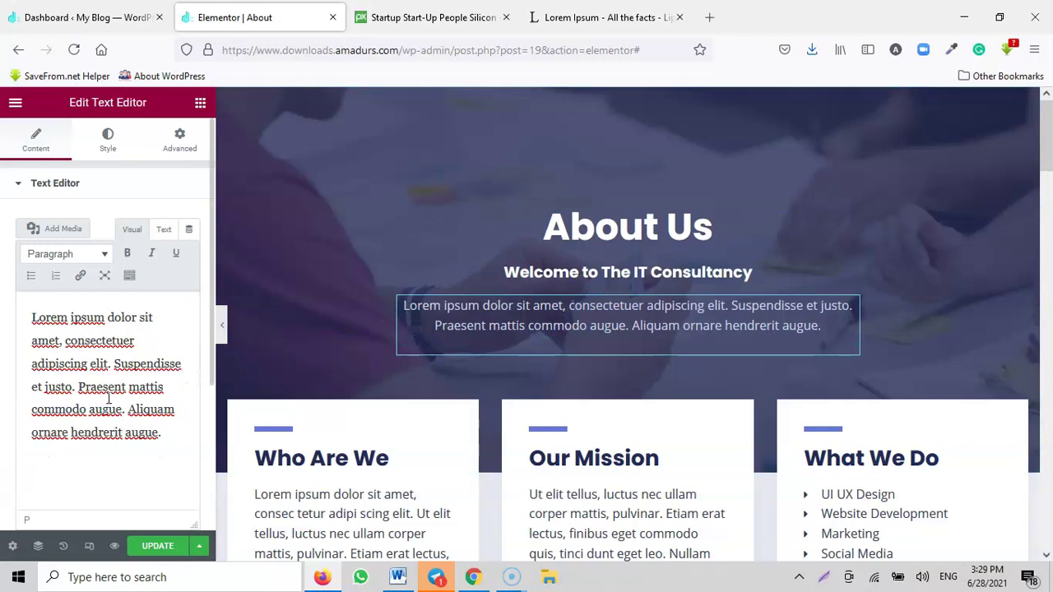
pyautogui.hotkey('ctrl', 'v')
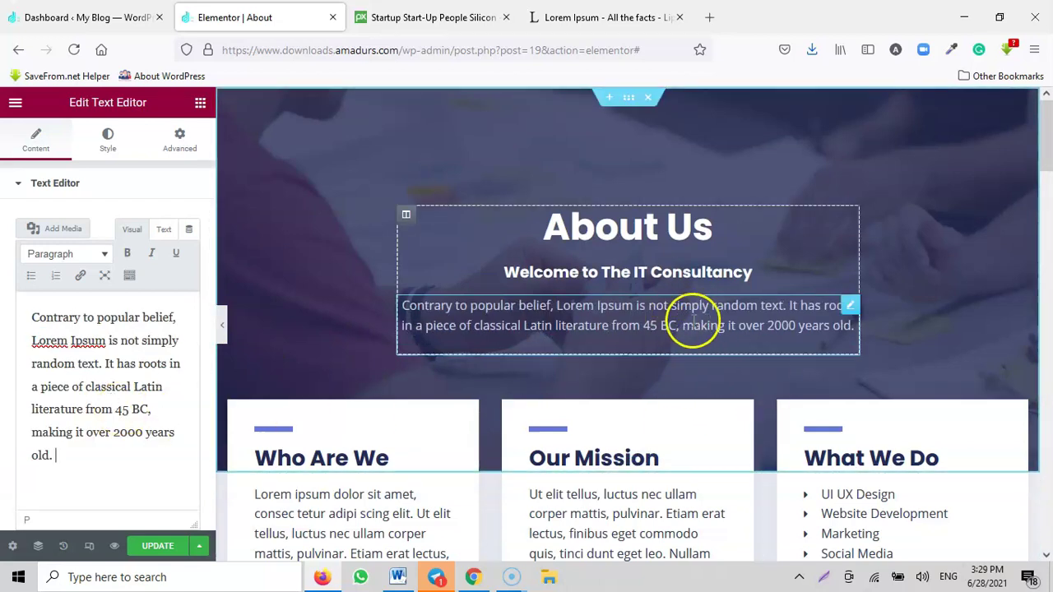
pyautogui.scroll(-3, 734, 324)
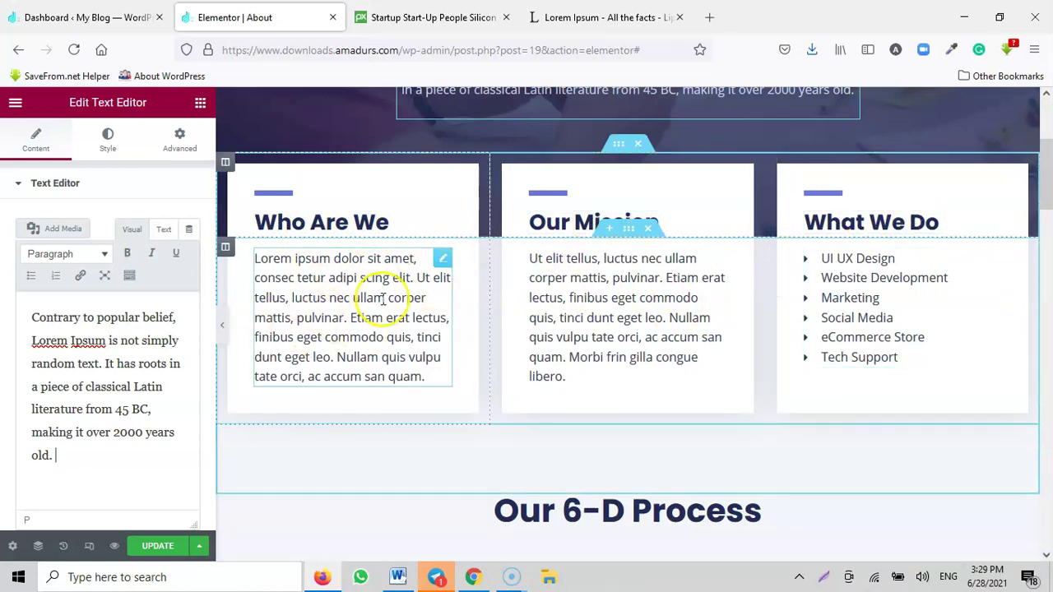
# Step: Copy the lipsum.com passage from 'able source' to 'The first line of'
pyautogui.click(434, 17)
pyautogui.scroll(-2, 493, 214)
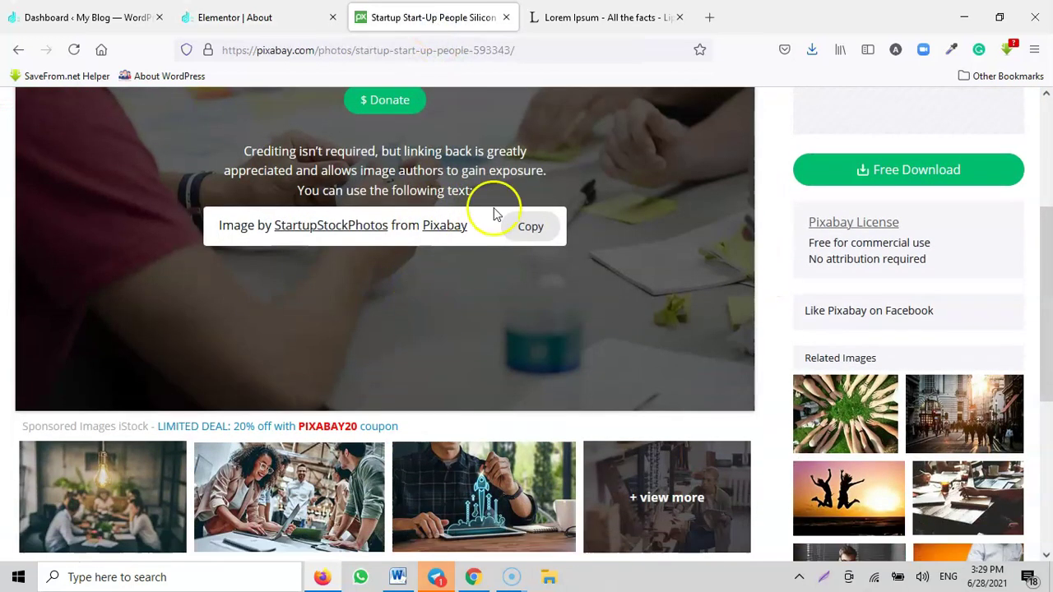
pyautogui.click(576, 17)
pyautogui.moveTo(361, 293); pyautogui.dragTo(399, 353)
pyautogui.hotkey('ctrl', 'c')
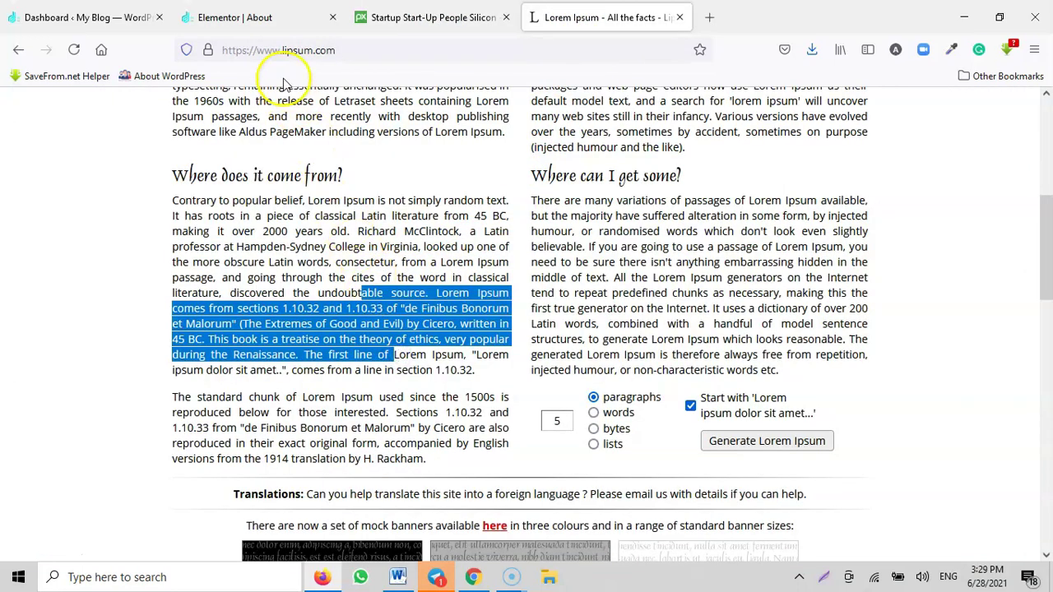
# Step: Replace the Who Are We card text with the copied passage
pyautogui.click(262, 18)
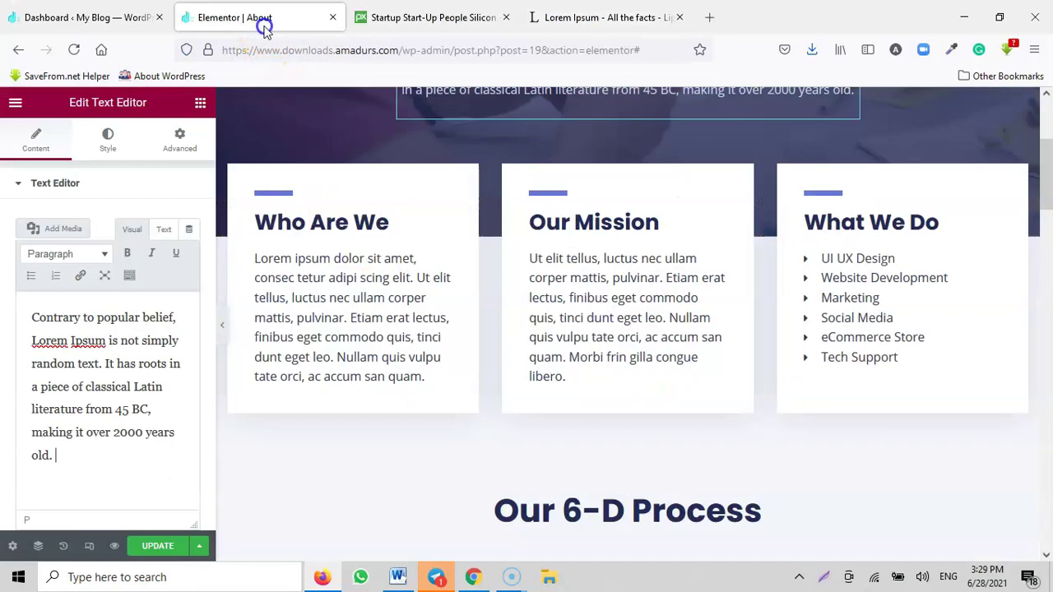
pyautogui.click(302, 336)
pyautogui.click(117, 439)
pyautogui.hotkey('ctrl', 'a')
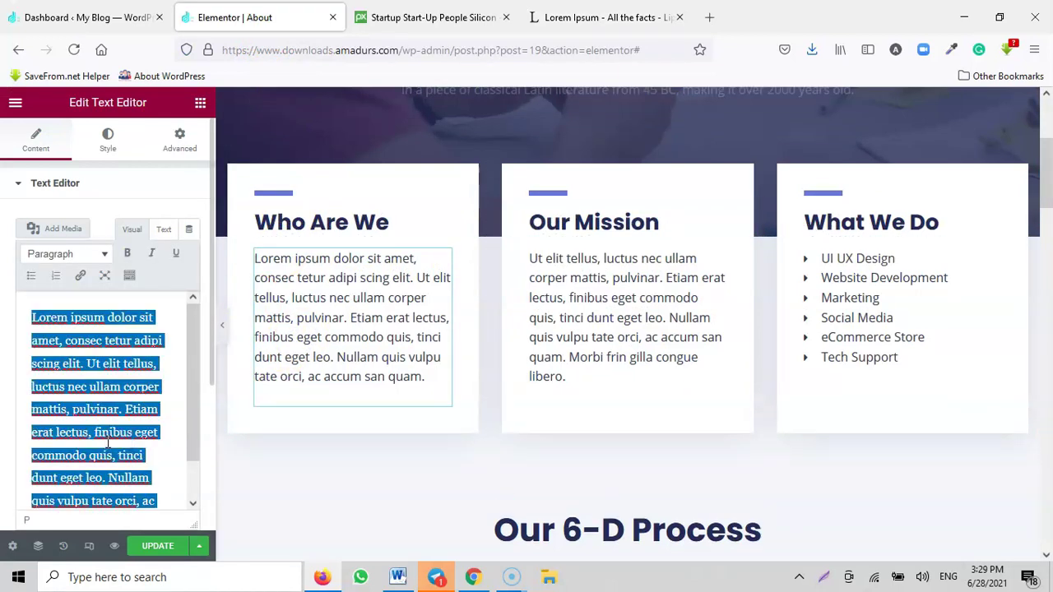
pyautogui.hotkey('ctrl', 'v')
# Step: Replace the Our Mission card text with the same passage
pyautogui.click(545, 334)
pyautogui.click(118, 408)
pyautogui.hotkey('ctrl', 'a')
pyautogui.hotkey('ctrl', 'v')
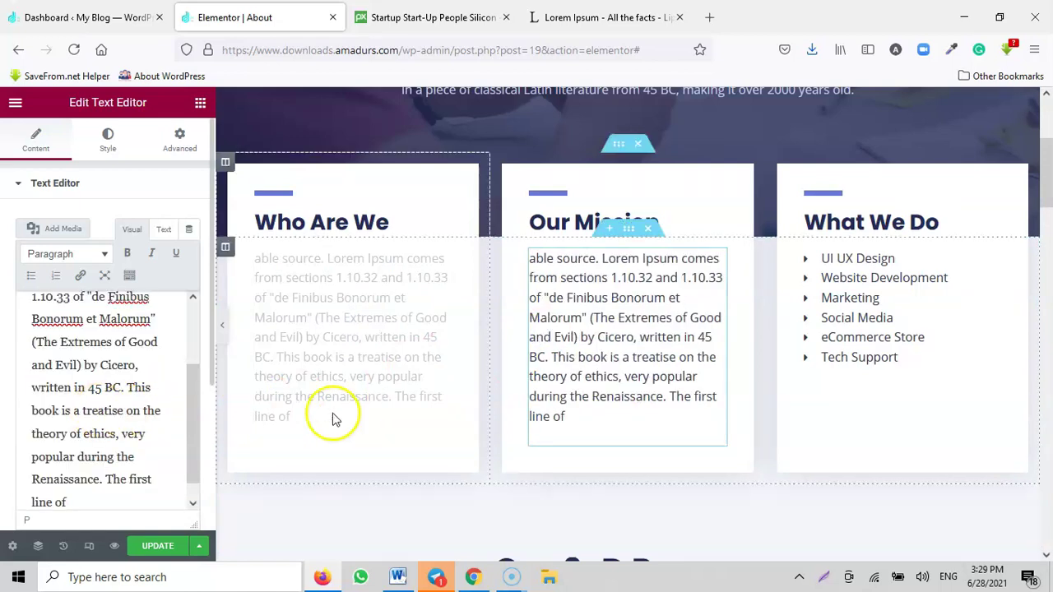
pyautogui.click(860, 324)
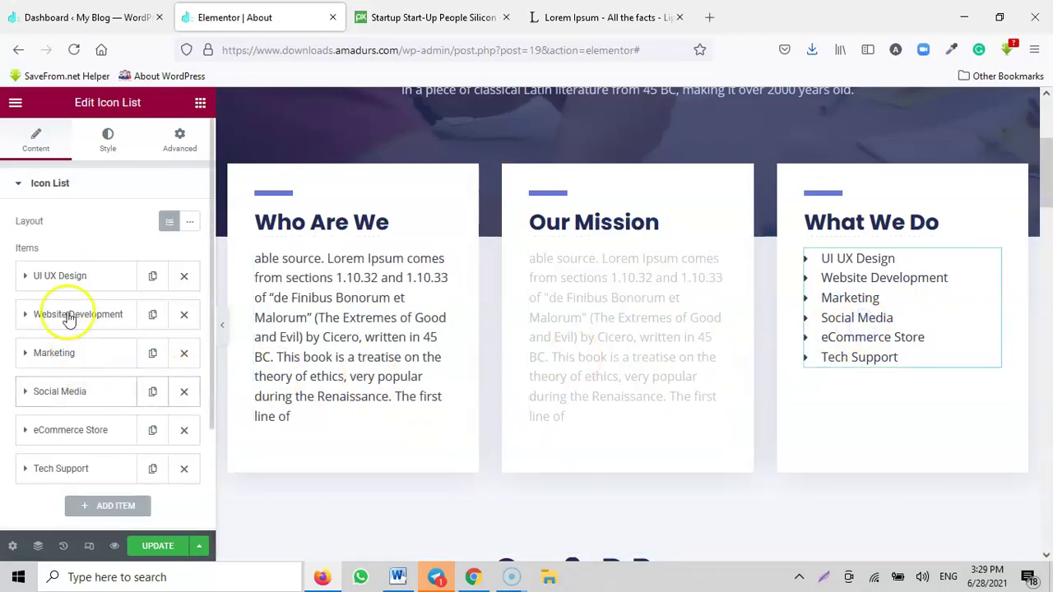
# Step: Rename the Marketing list item to Digital Marketing
pyautogui.click(68, 283)
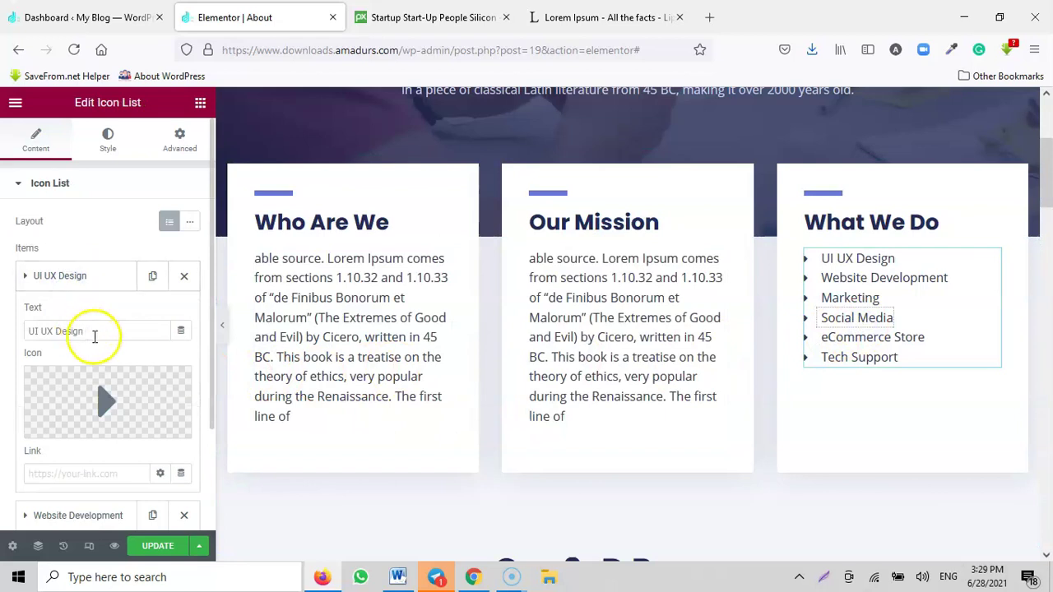
pyautogui.click(70, 280)
pyautogui.click(74, 353)
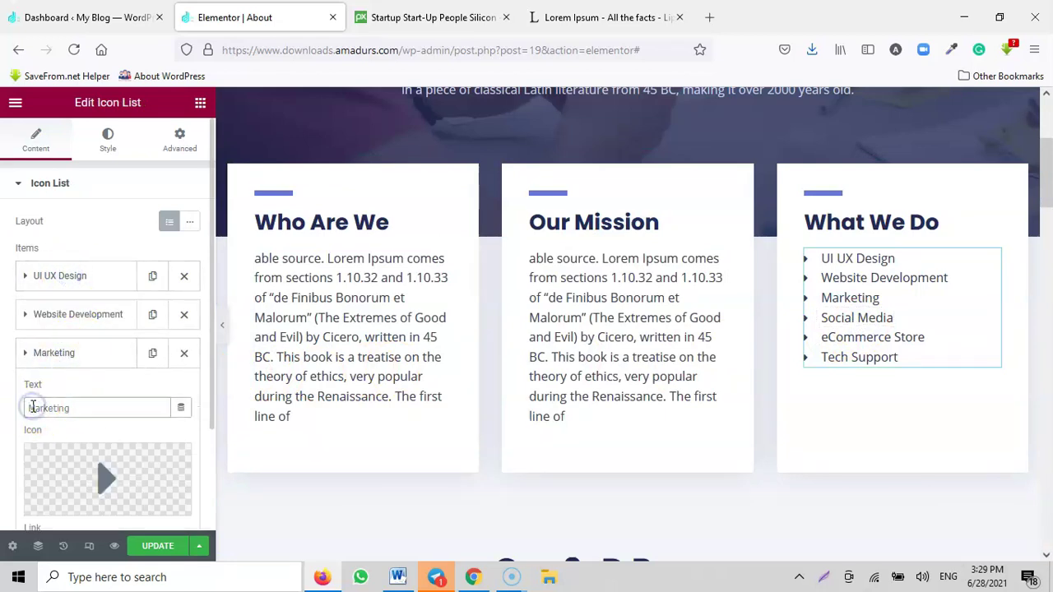
pyautogui.write('Digital')
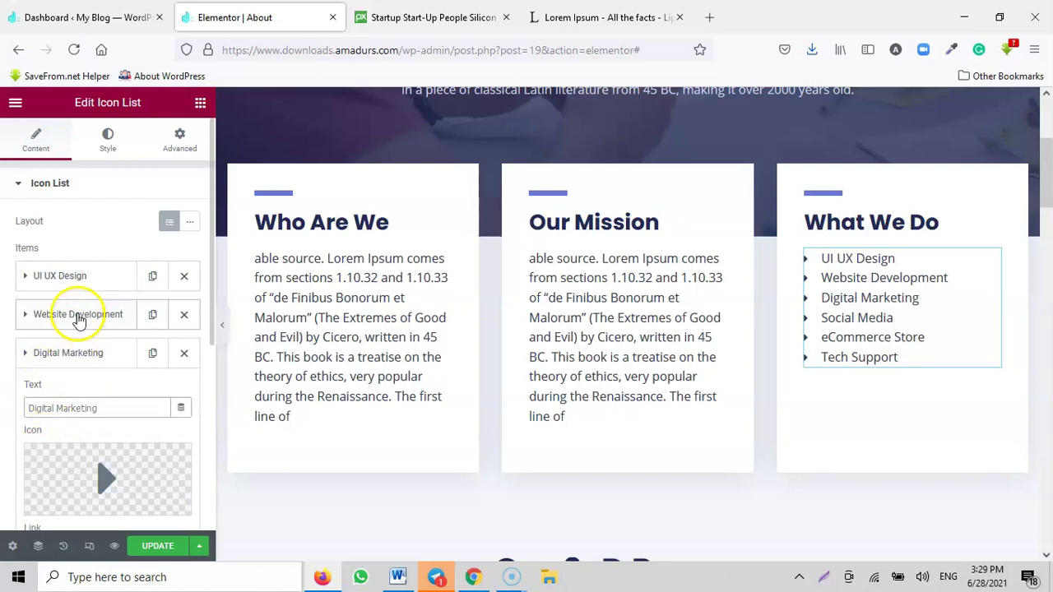
pyautogui.click(78, 318)
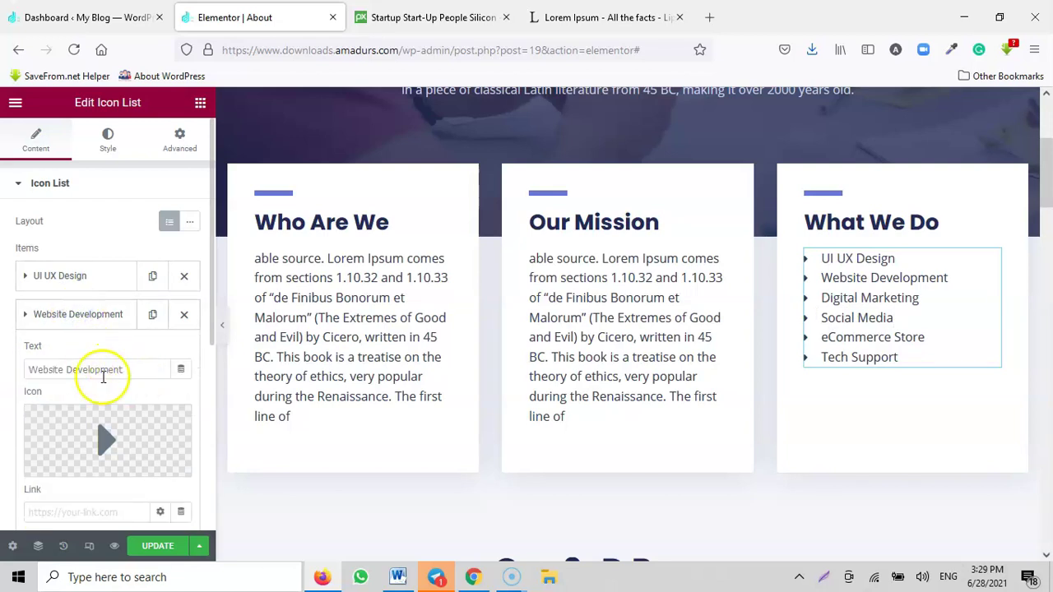
pyautogui.click(71, 318)
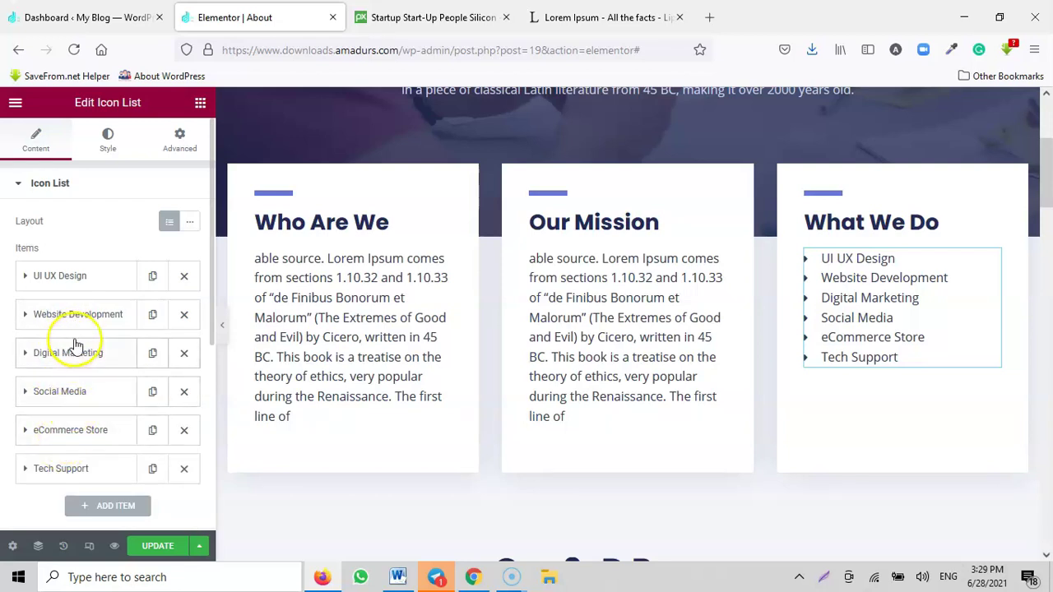
# Step: Rename the Social Media and Tech Support items to Social Media Influencing and Tech Support 247
pyautogui.click(72, 397)
pyautogui.click(96, 448)
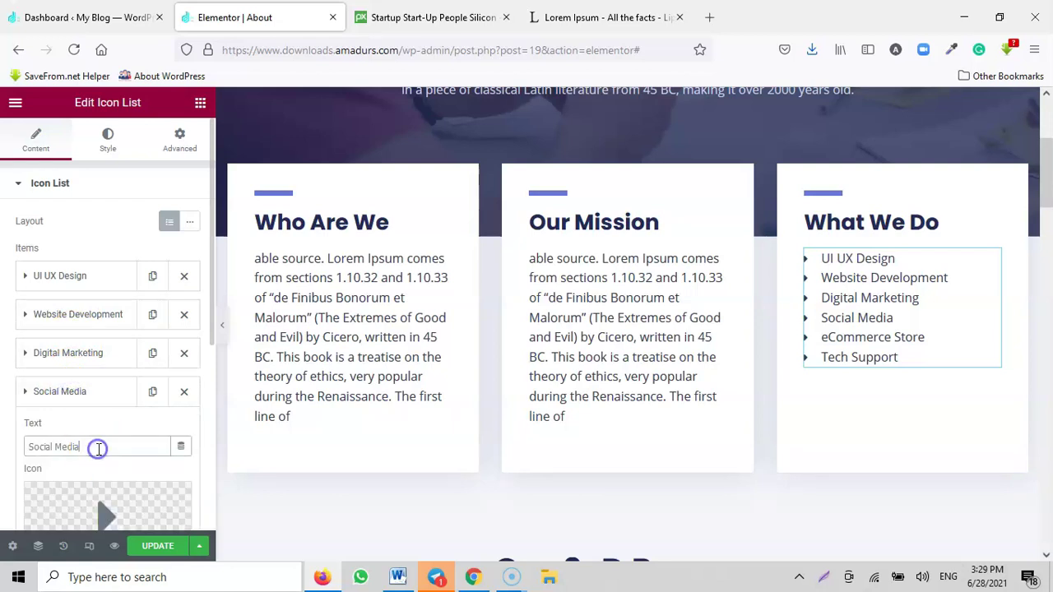
pyautogui.click(97, 403)
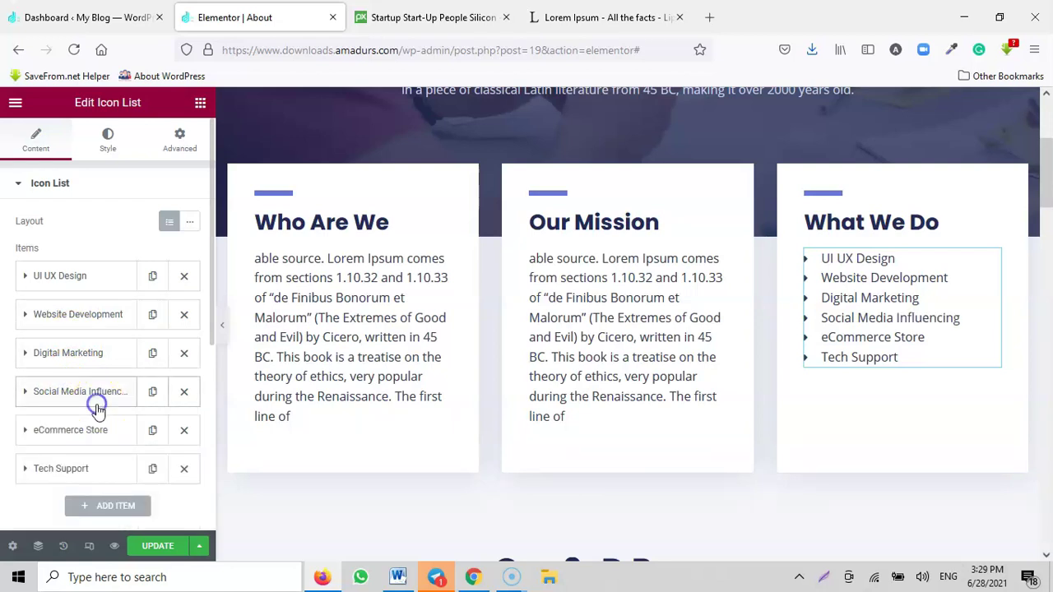
pyautogui.click(86, 466)
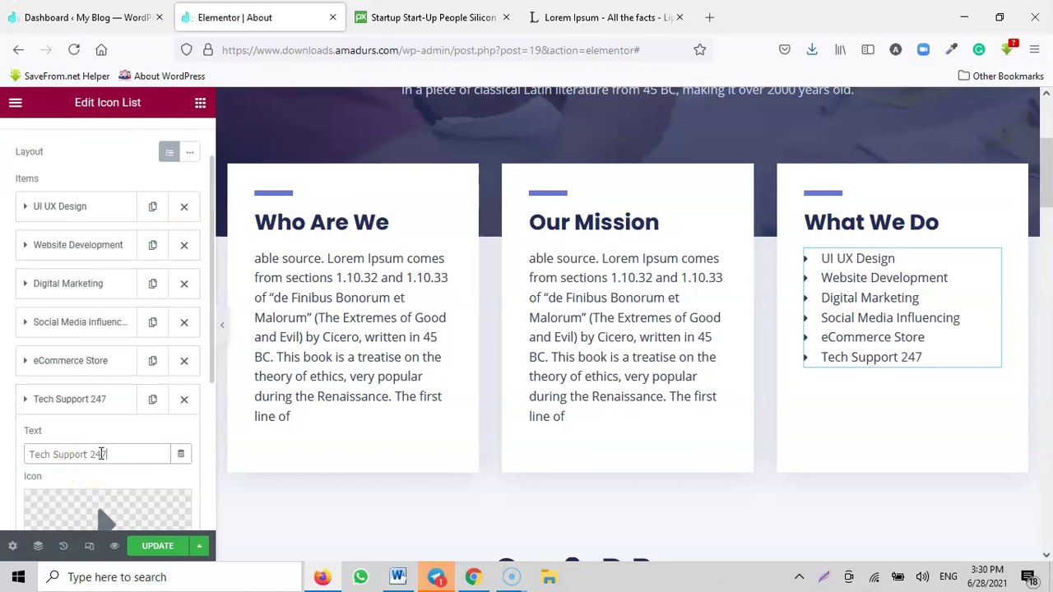
pyautogui.click(83, 403)
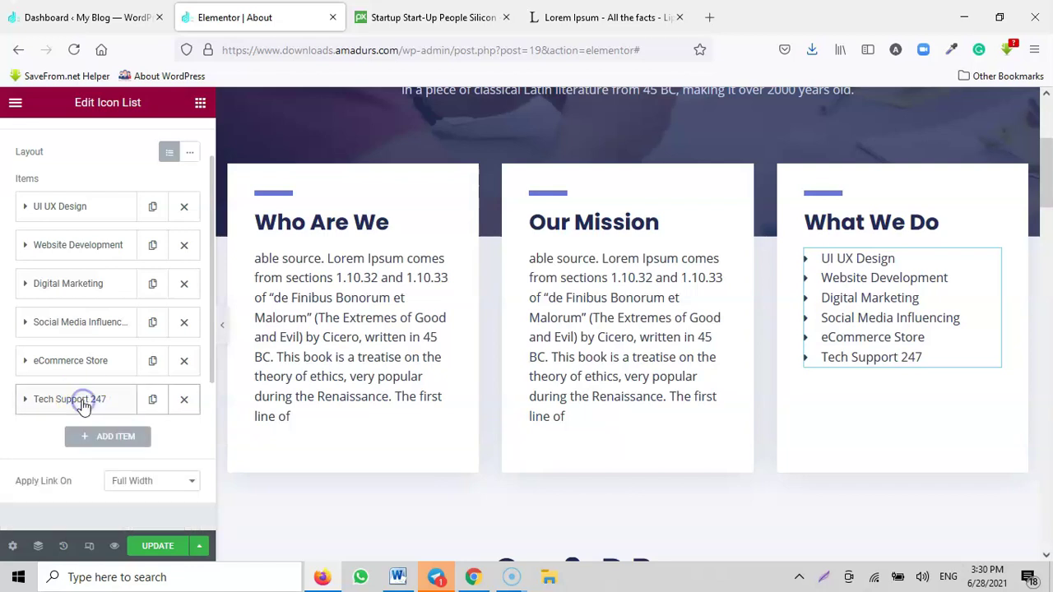
pyautogui.scroll(-4, 671, 383)
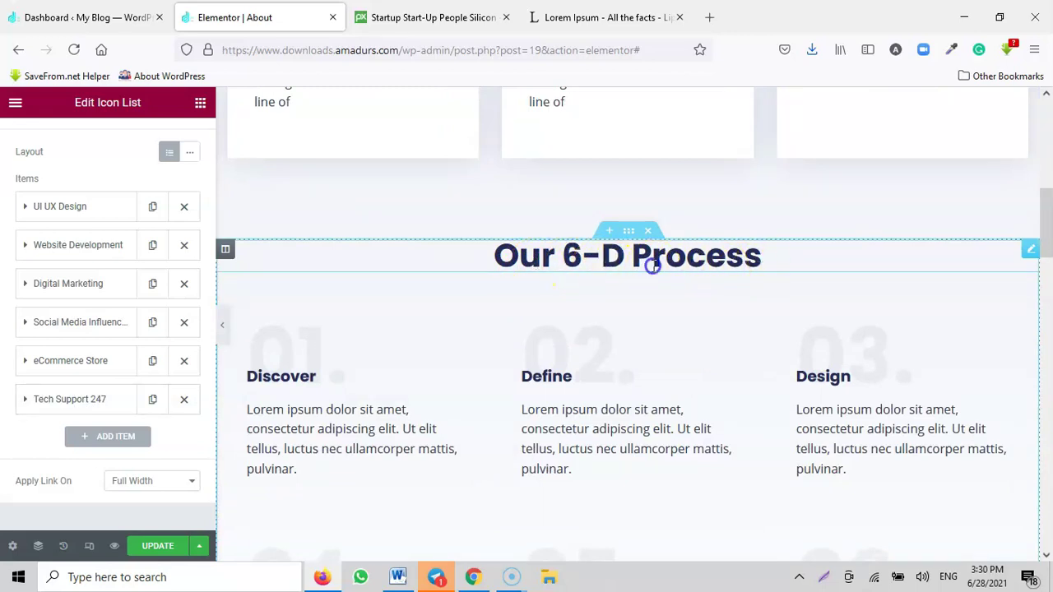
# Step: Replace the Our 6-D Process heading with 'Where does it come from?' copied from lipsum.com
pyautogui.click(651, 265)
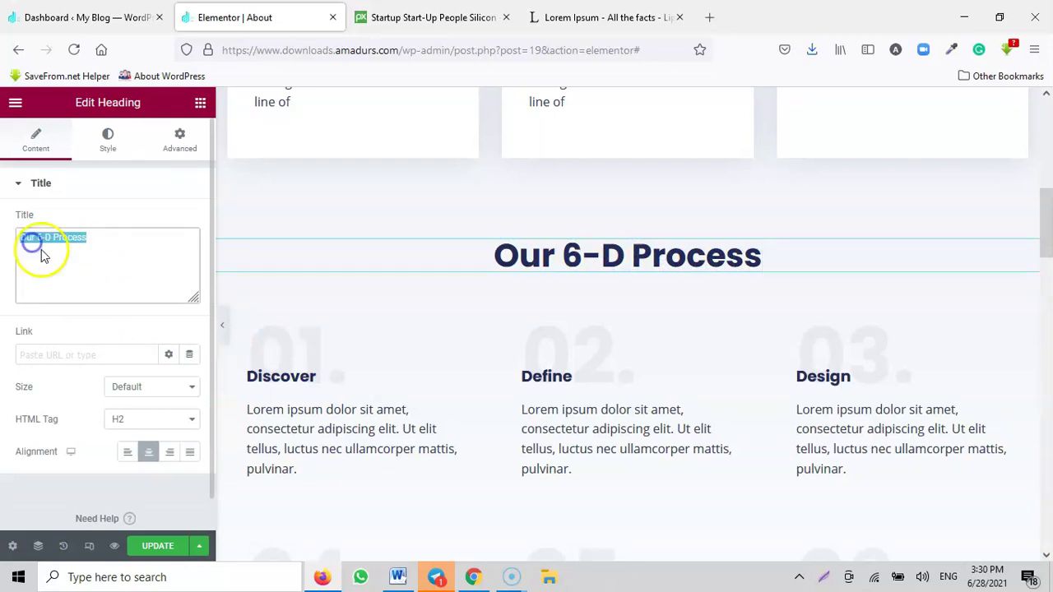
pyautogui.click(426, 17)
pyautogui.click(592, 17)
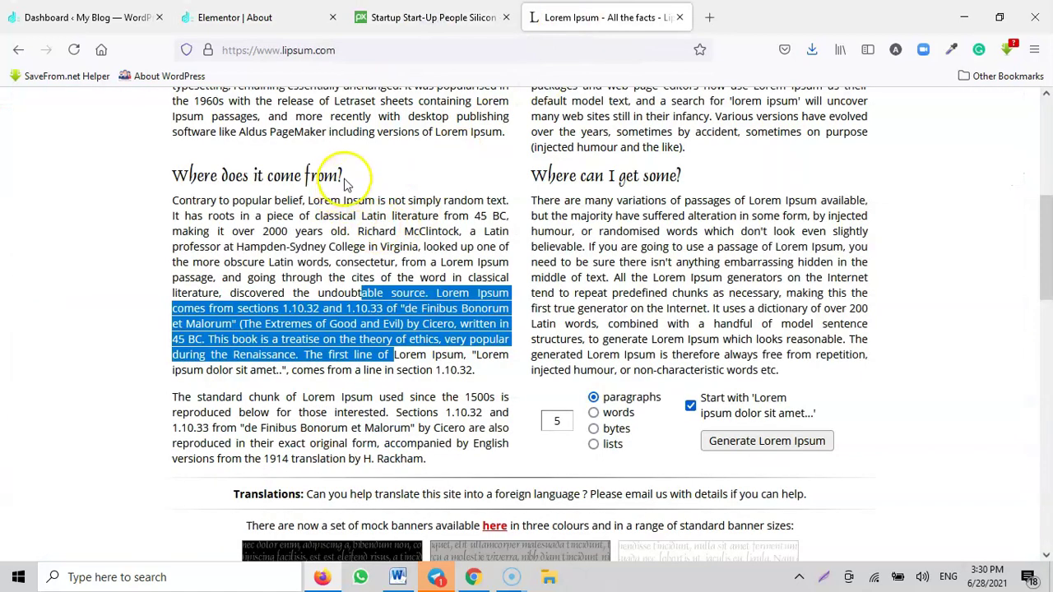
pyautogui.moveTo(344, 183); pyautogui.dragTo(257, 176)
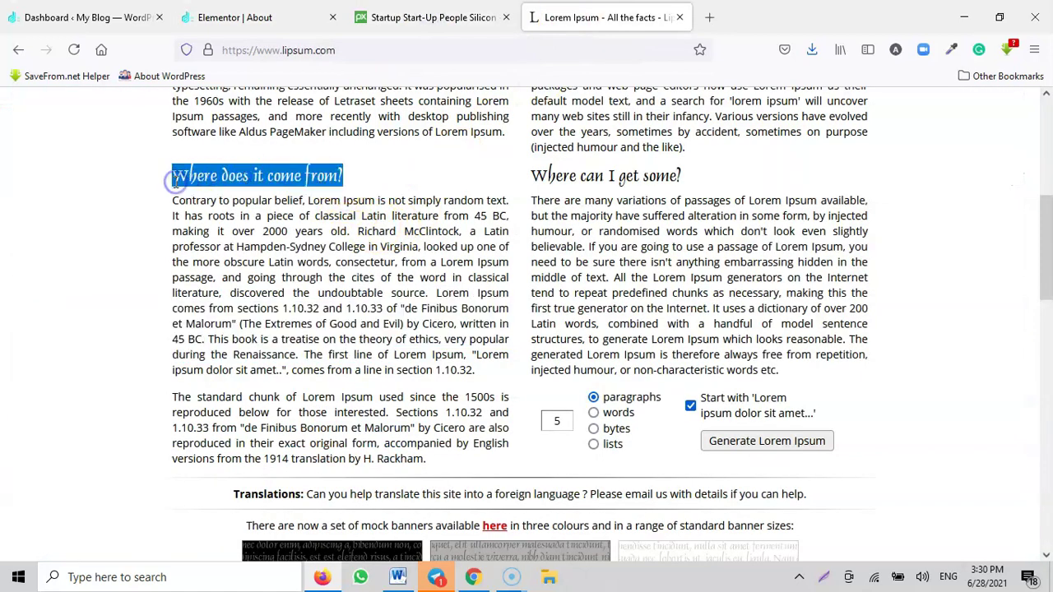
pyautogui.click(271, 16)
pyautogui.write('Where does it come from?')
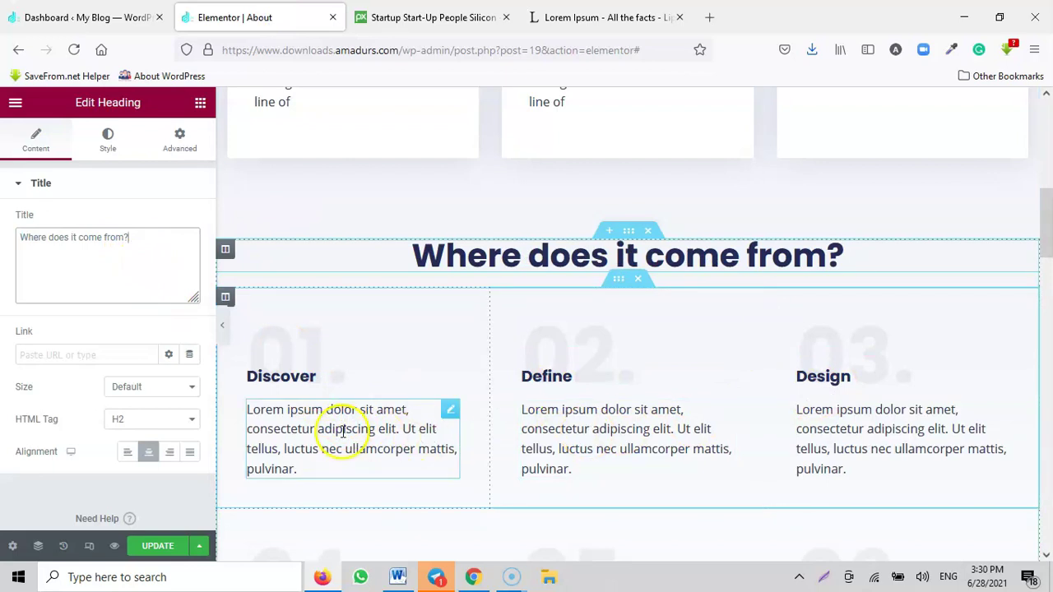
# Step: Check the Why Choose Us image column's office-photo background and save the About page
pyautogui.scroll(-3, 806, 403)
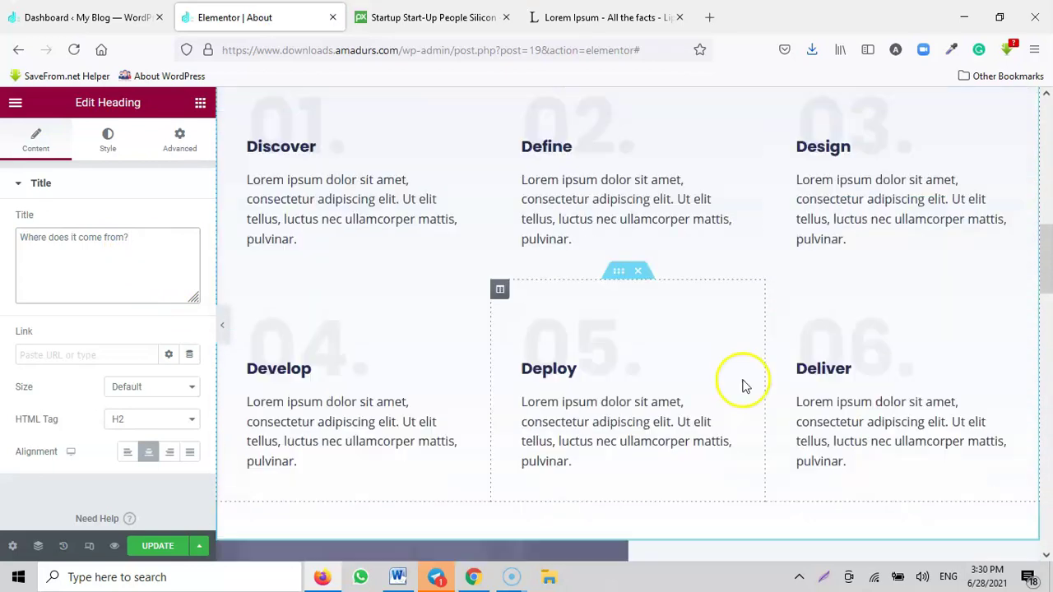
pyautogui.scroll(-1, 874, 238)
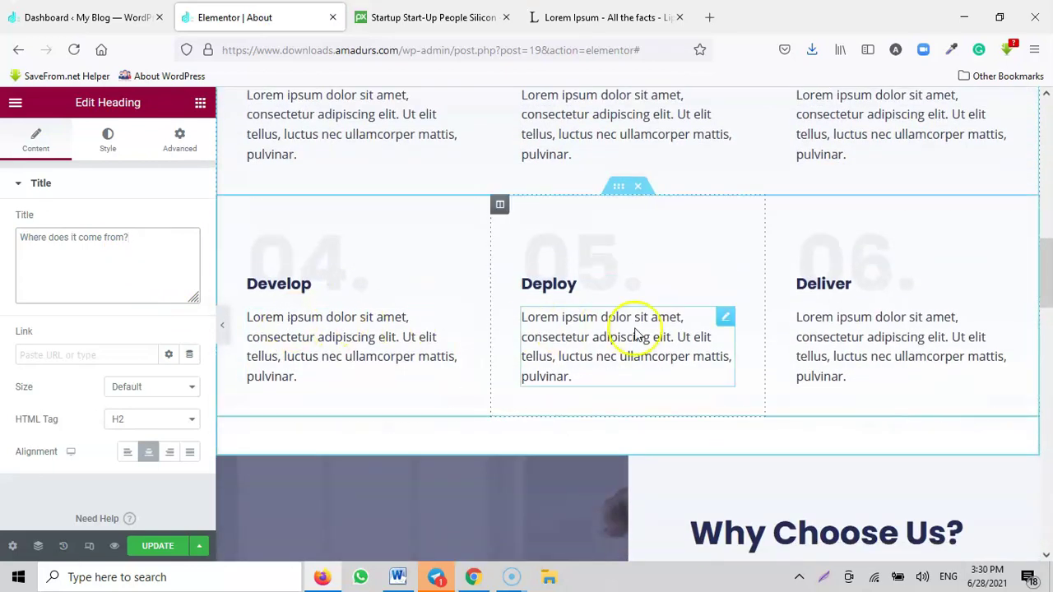
pyautogui.scroll(7, 747, 206)
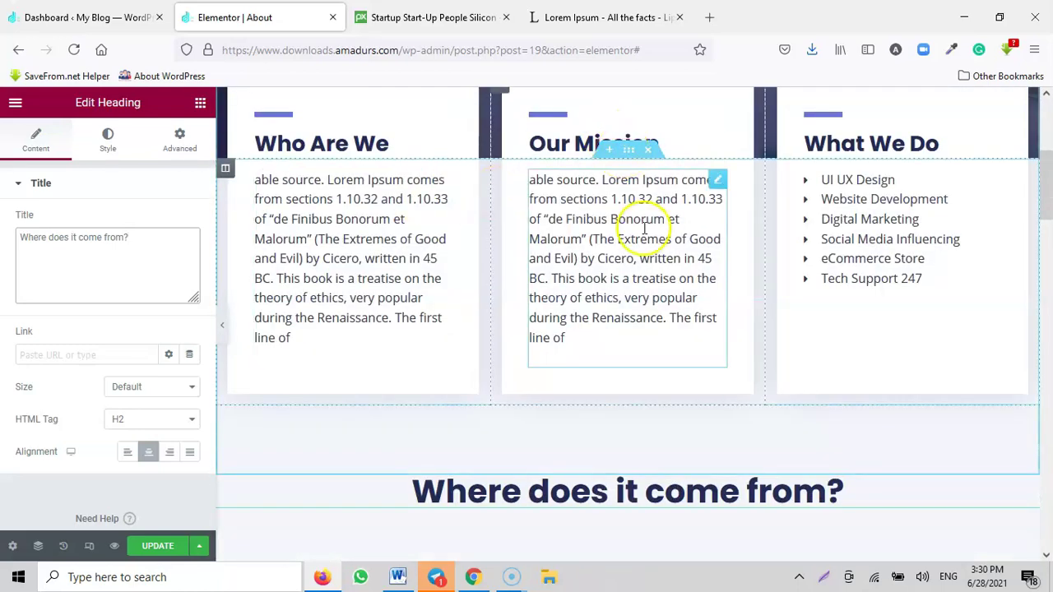
pyautogui.scroll(-5, 647, 226)
pyautogui.scroll(-3, 437, 376)
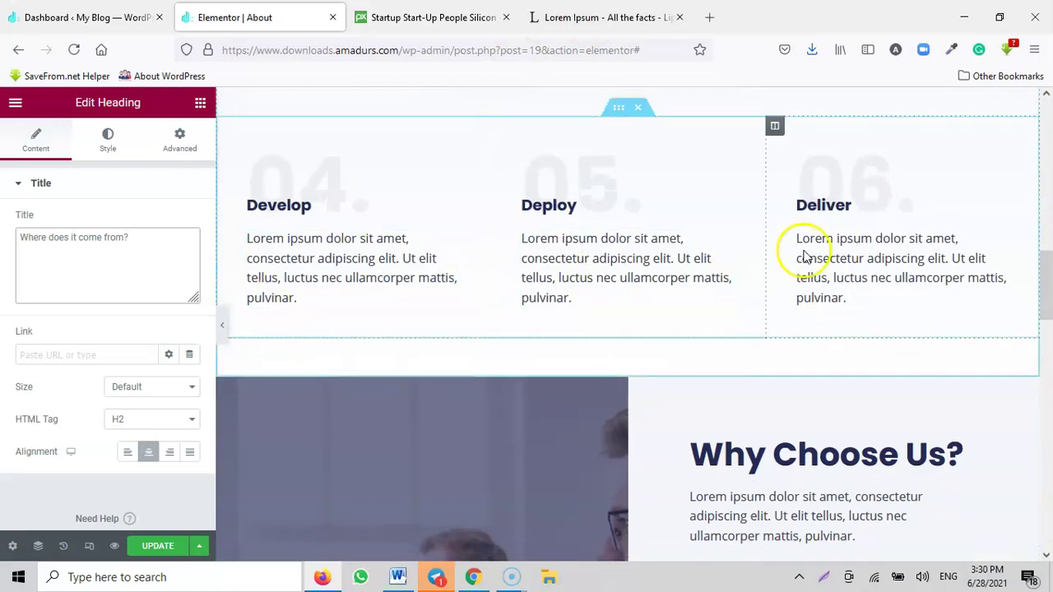
pyautogui.scroll(1, 874, 245)
pyautogui.scroll(1, 501, 161)
pyautogui.scroll(-1, 828, 283)
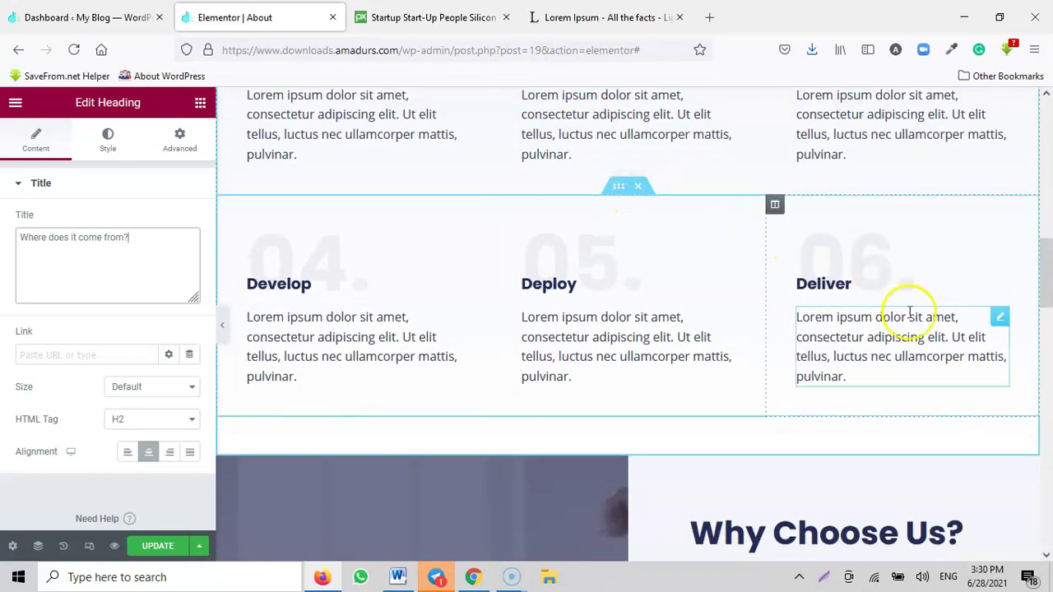
pyautogui.scroll(-3, 567, 309)
pyautogui.scroll(-2, 567, 309)
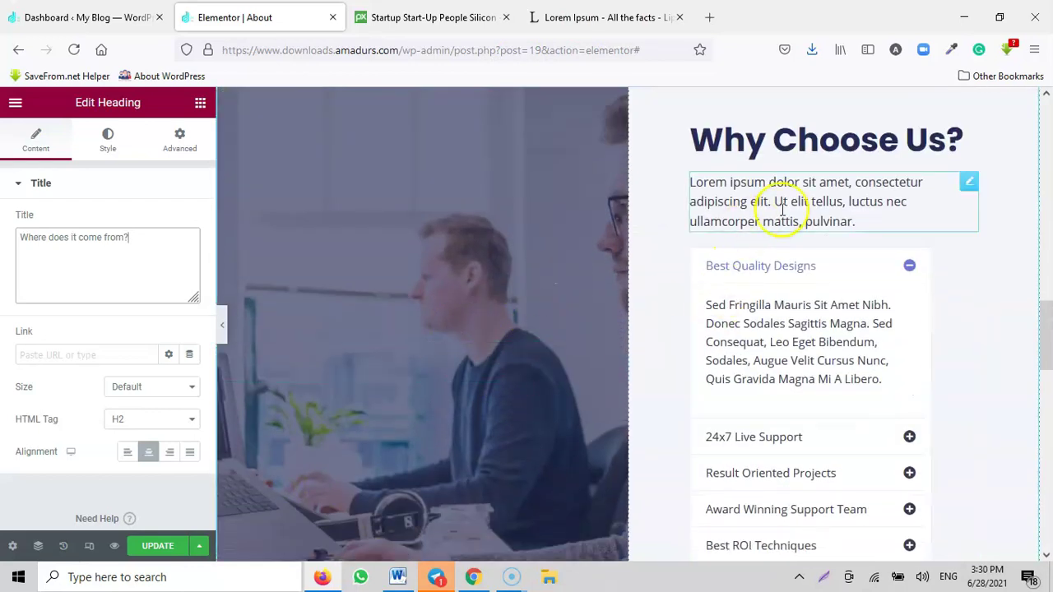
pyautogui.scroll(-1, 827, 405)
pyautogui.scroll(-2, 827, 406)
pyautogui.scroll(4, 827, 400)
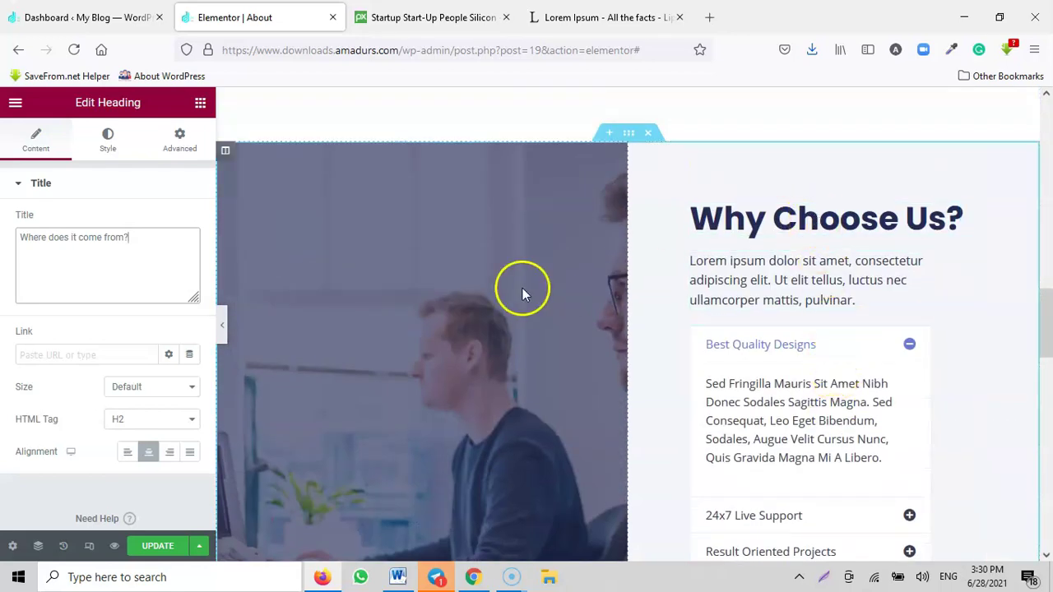
pyautogui.scroll(-1, 454, 415)
pyautogui.scroll(-3, 455, 411)
pyautogui.scroll(3, 787, 301)
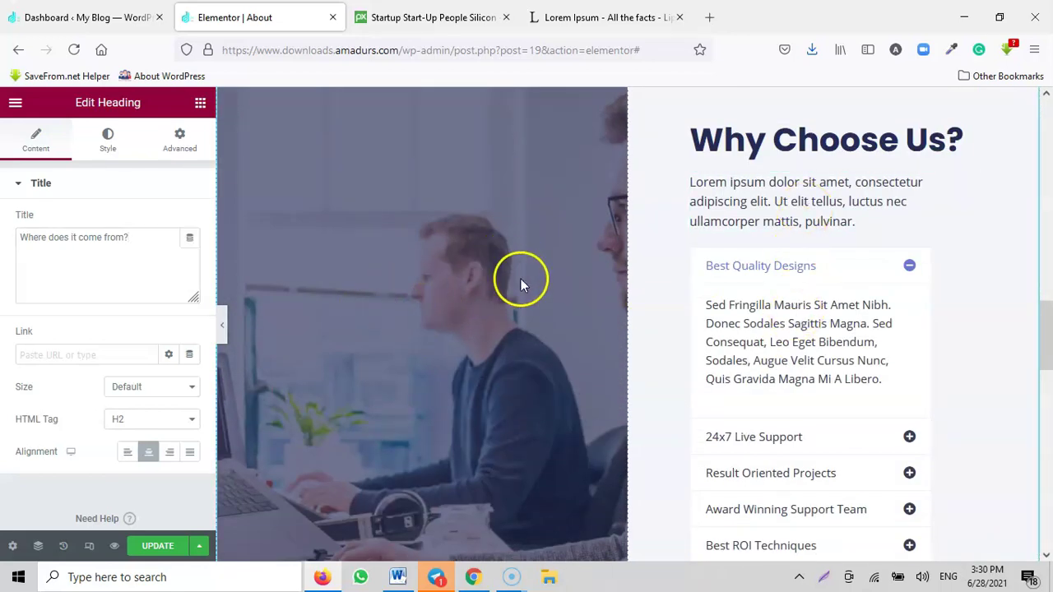
pyautogui.scroll(2, 520, 279)
pyautogui.click(225, 231)
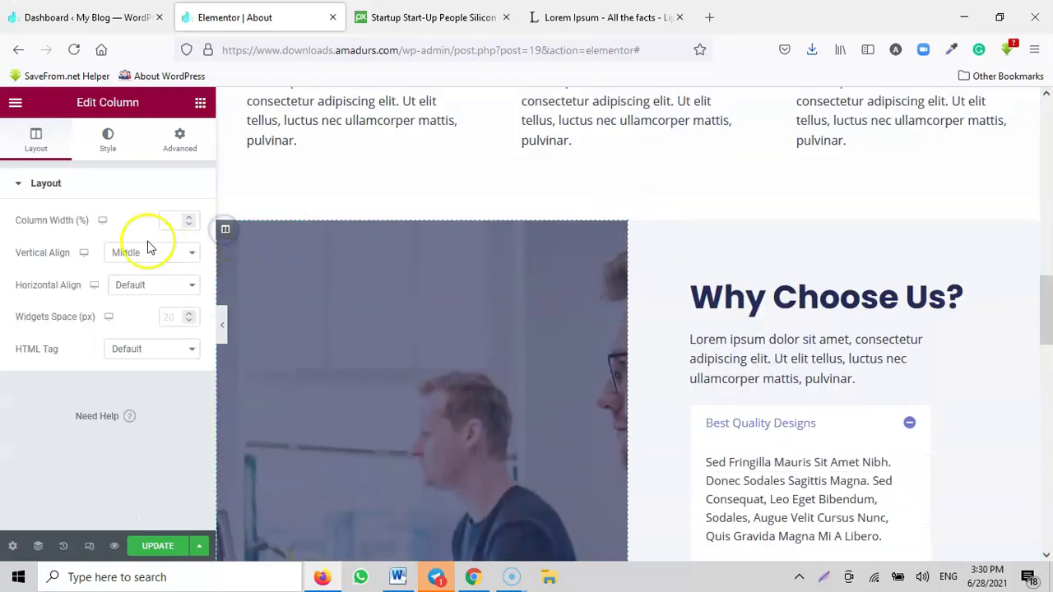
pyautogui.click(105, 156)
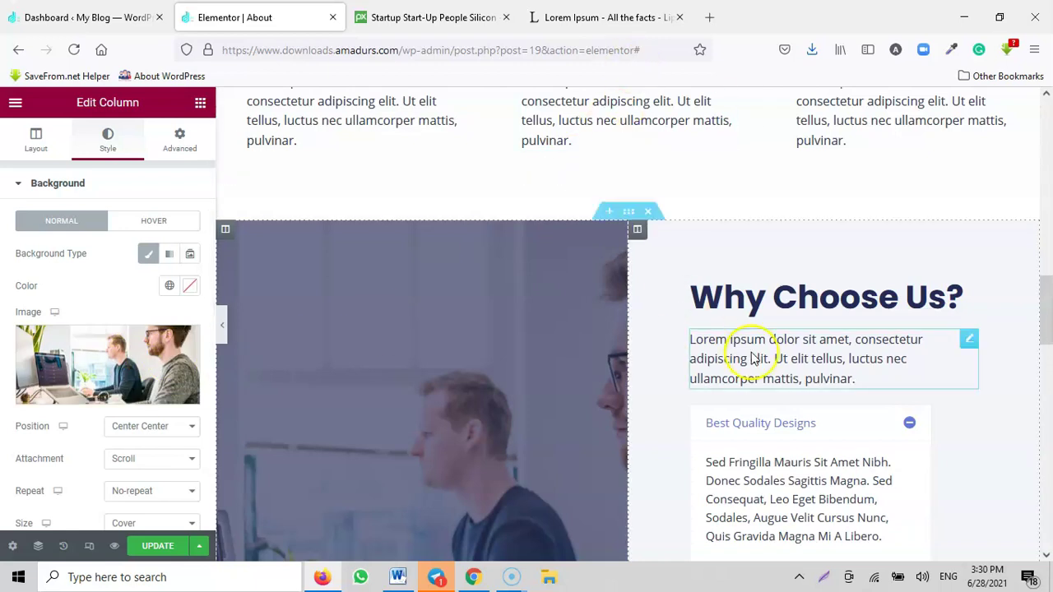
pyautogui.scroll(-2, 747, 343)
pyautogui.scroll(-5, 835, 316)
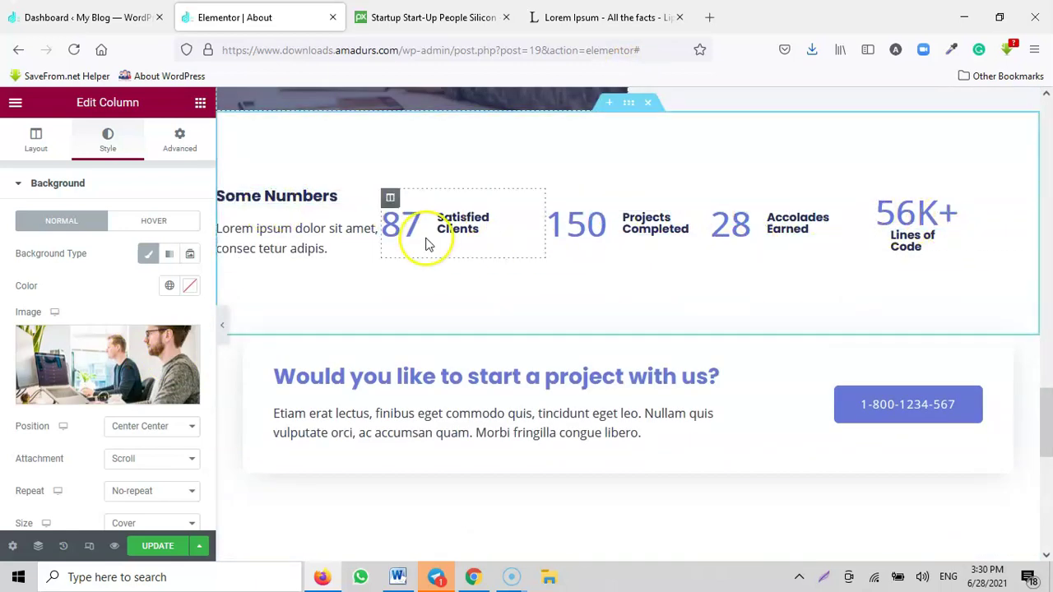
pyautogui.scroll(-5, 482, 370)
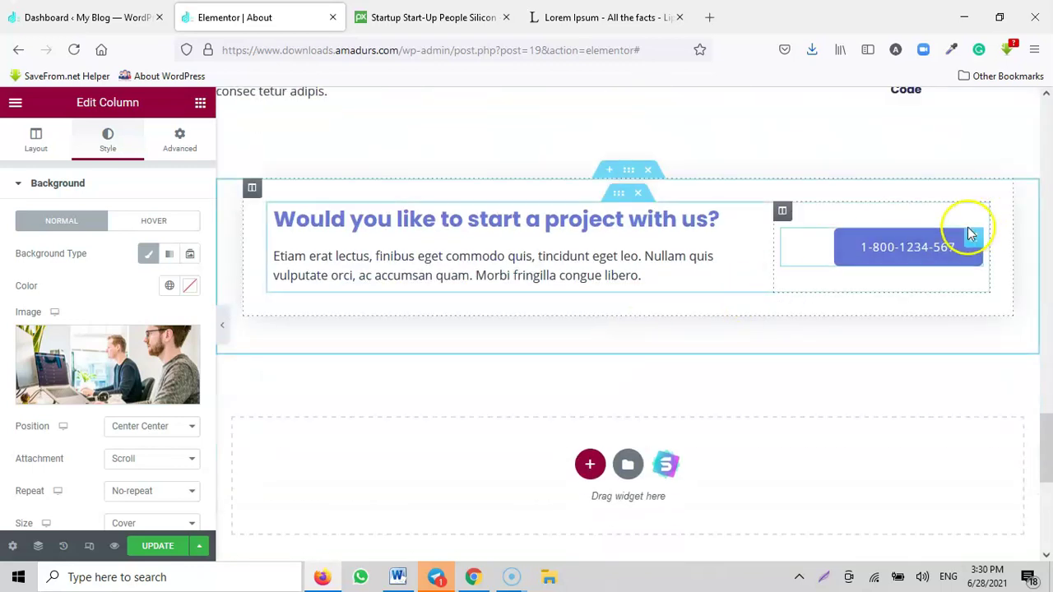
pyautogui.click(154, 548)
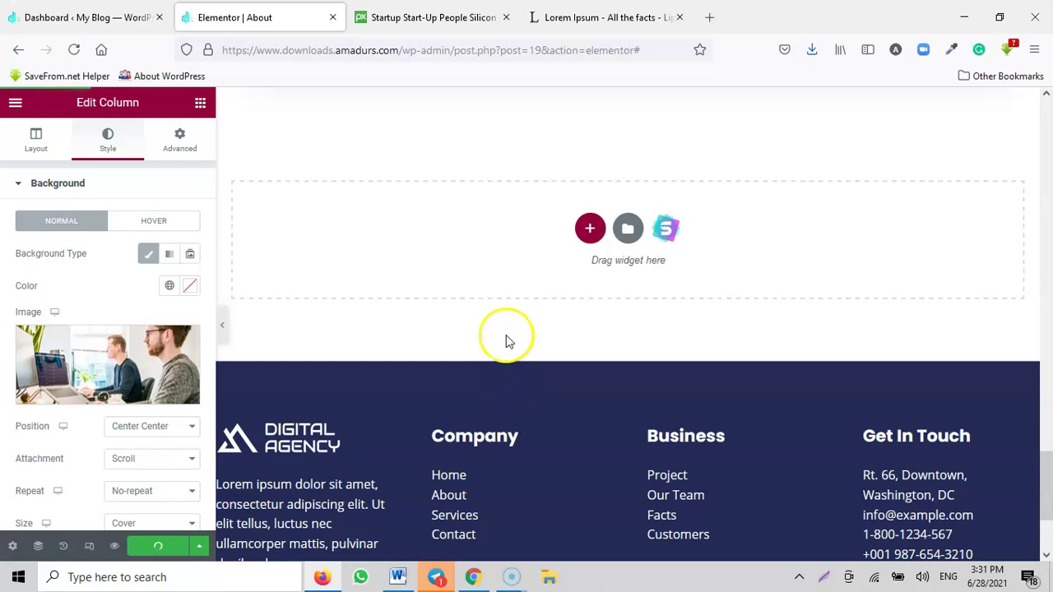
pyautogui.scroll(10, 506, 335)
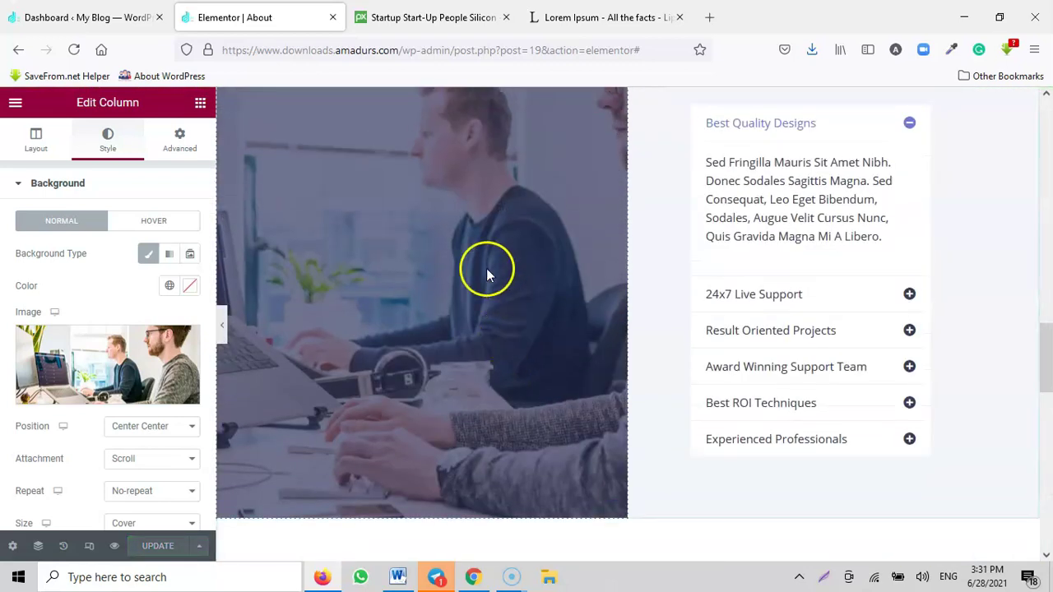
# Step: Load the site home page, go to the live Services page, and launch Edit with Elementor
pyautogui.click(400, 50)
pyautogui.hotkey('shift', 'End')
pyautogui.press('BackSpace')
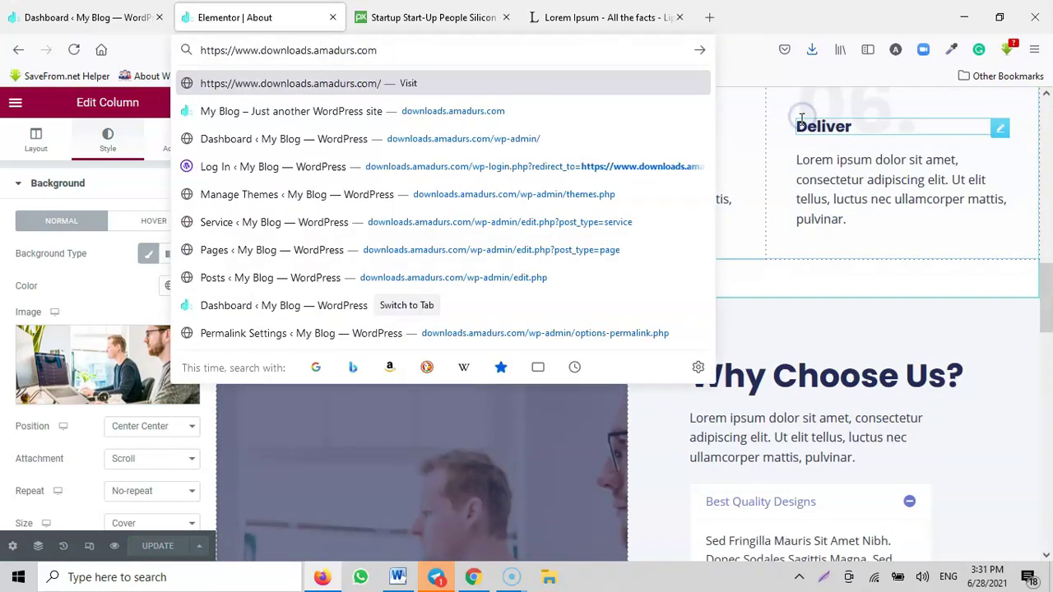
pyautogui.press('Return')
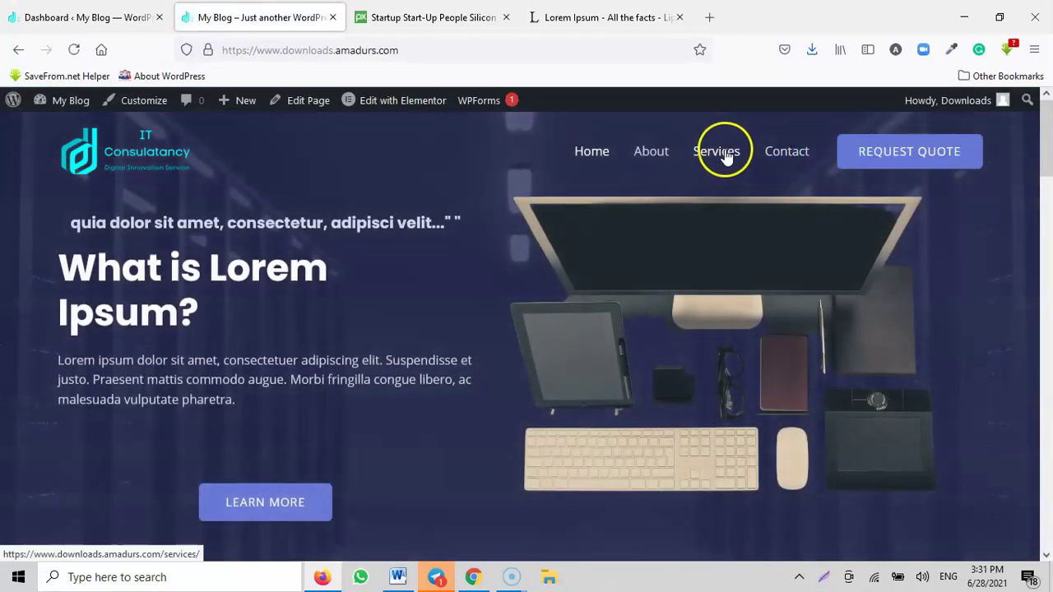
pyautogui.click(719, 151)
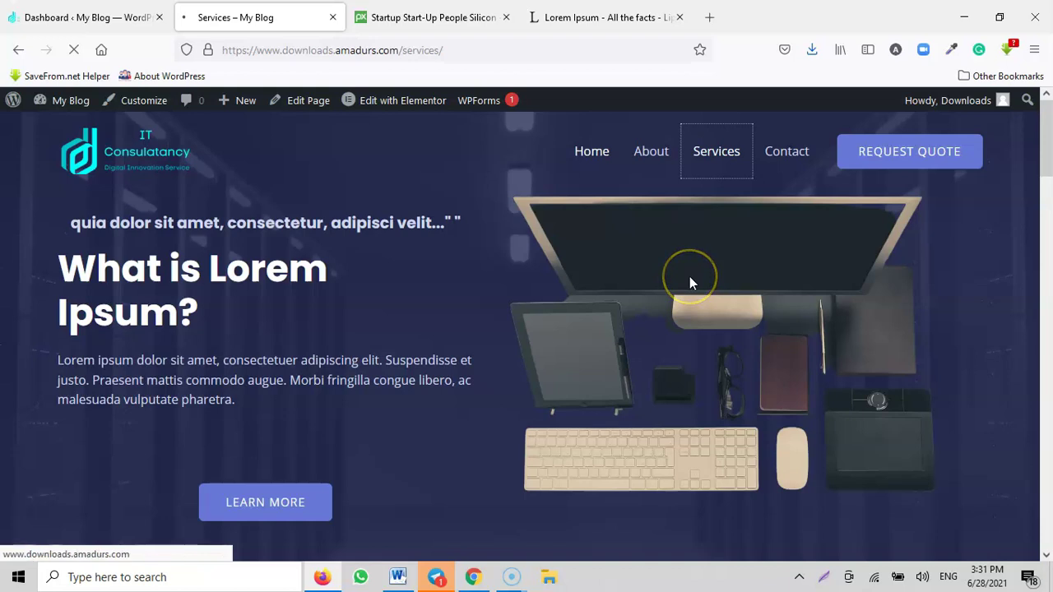
pyautogui.scroll(-2, 516, 216)
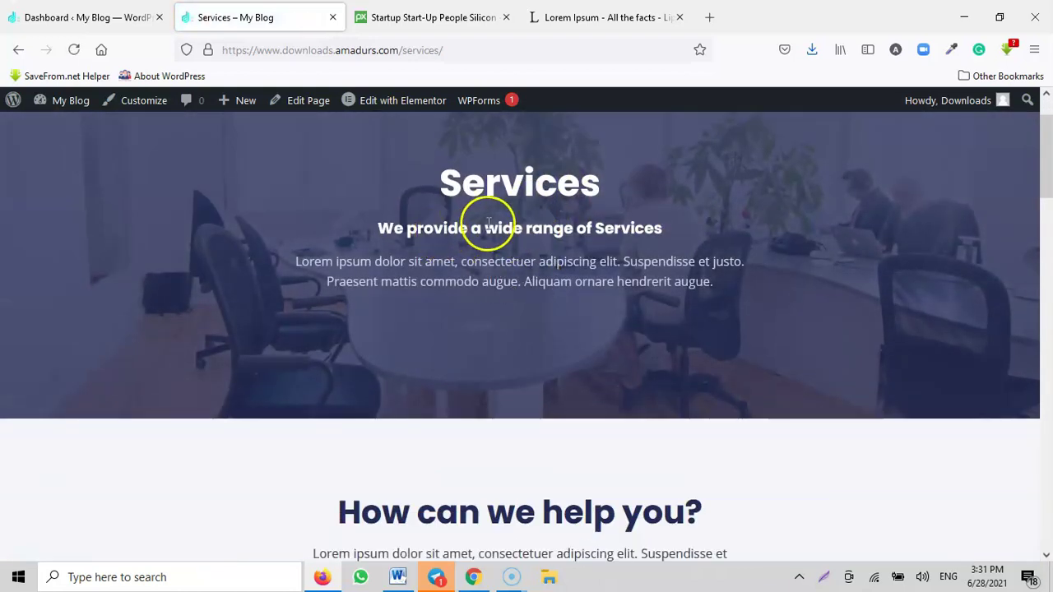
pyautogui.click(402, 102)
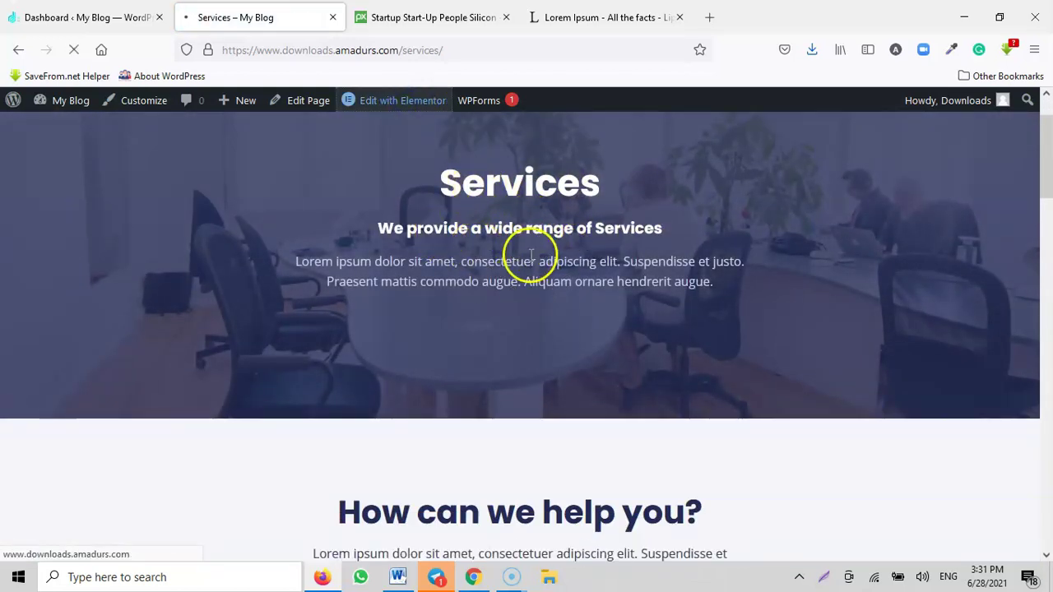
pyautogui.scroll(-10, 567, 299)
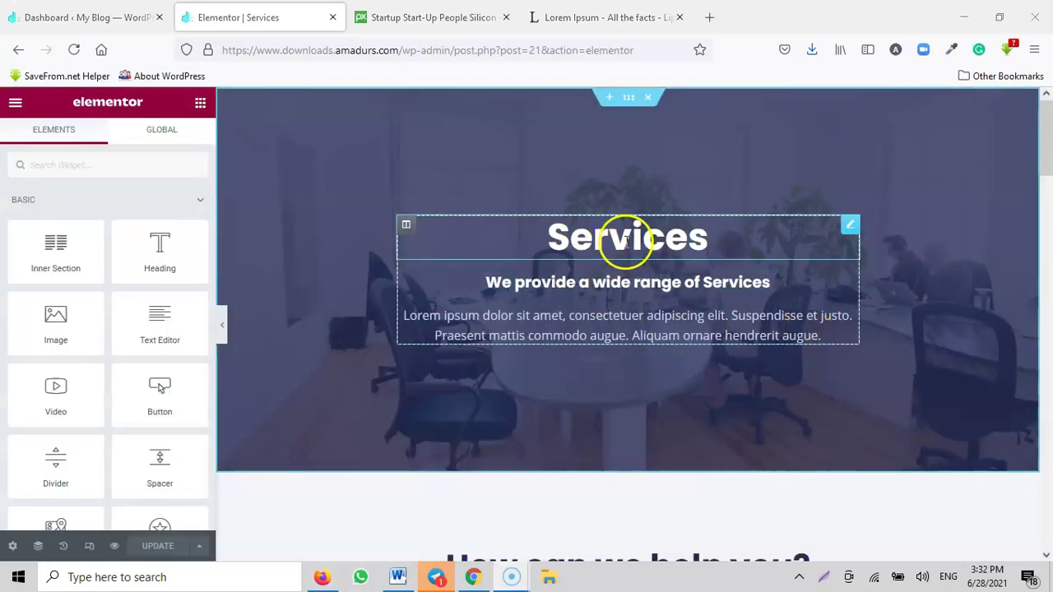
# Step: Retitle the Services hero heading to 'Our Services'
pyautogui.click(627, 240)
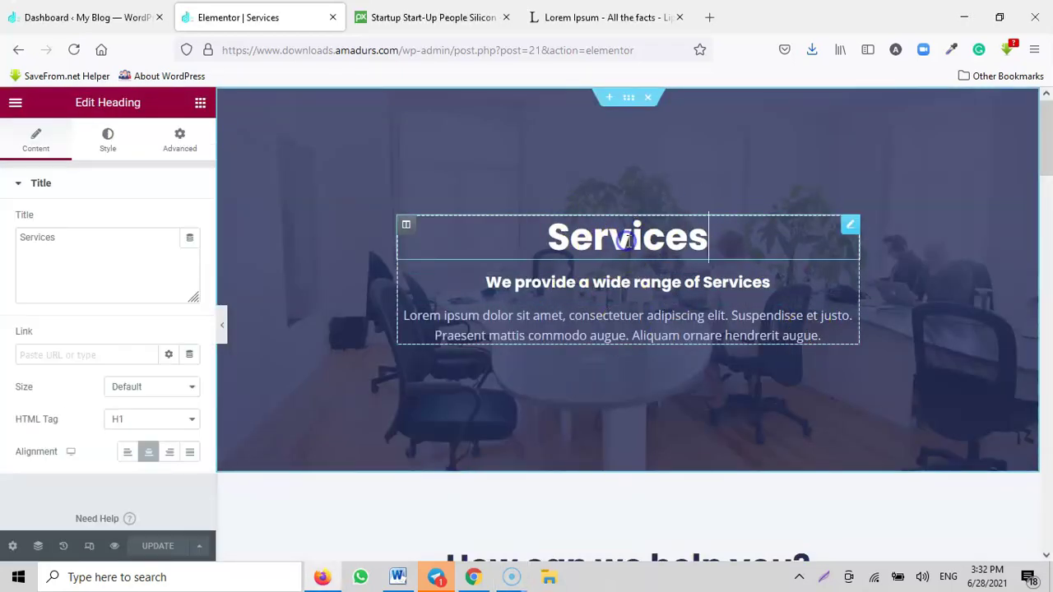
pyautogui.moveTo(148, 240); pyautogui.dragTo(33, 250)
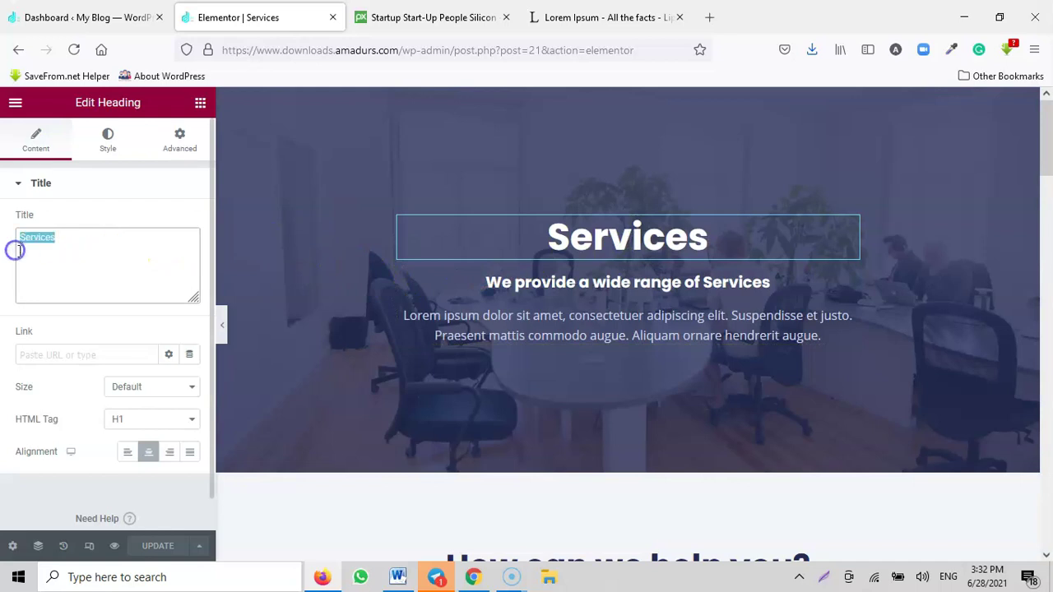
pyautogui.write('Our')
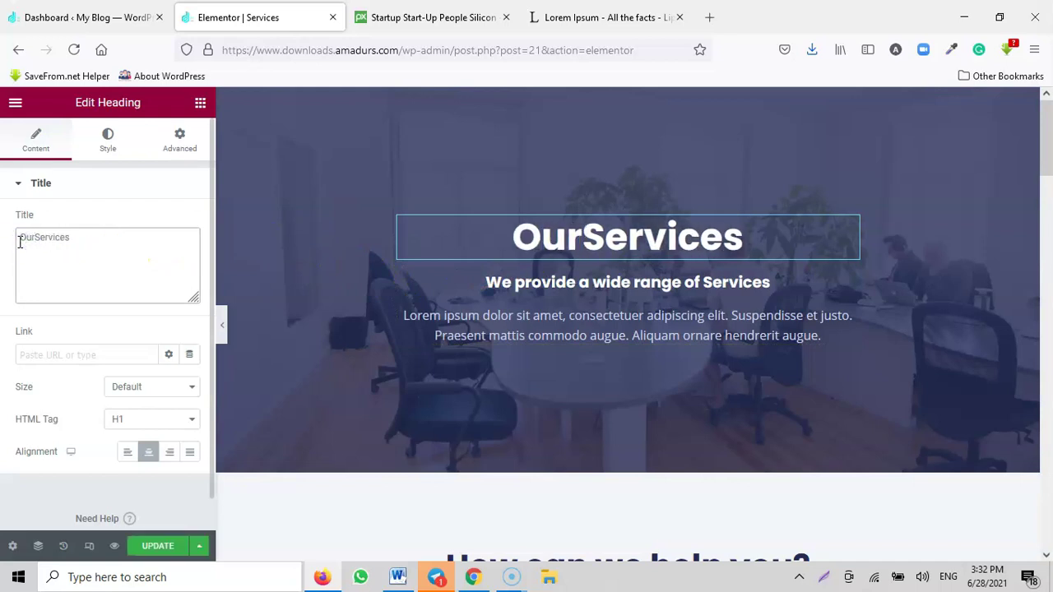
# Step: Inspect the hero subheading, Lorem paragraph, and the hero section's background styling
pyautogui.click(570, 279)
pyautogui.moveTo(145, 241); pyautogui.dragTo(40, 240)
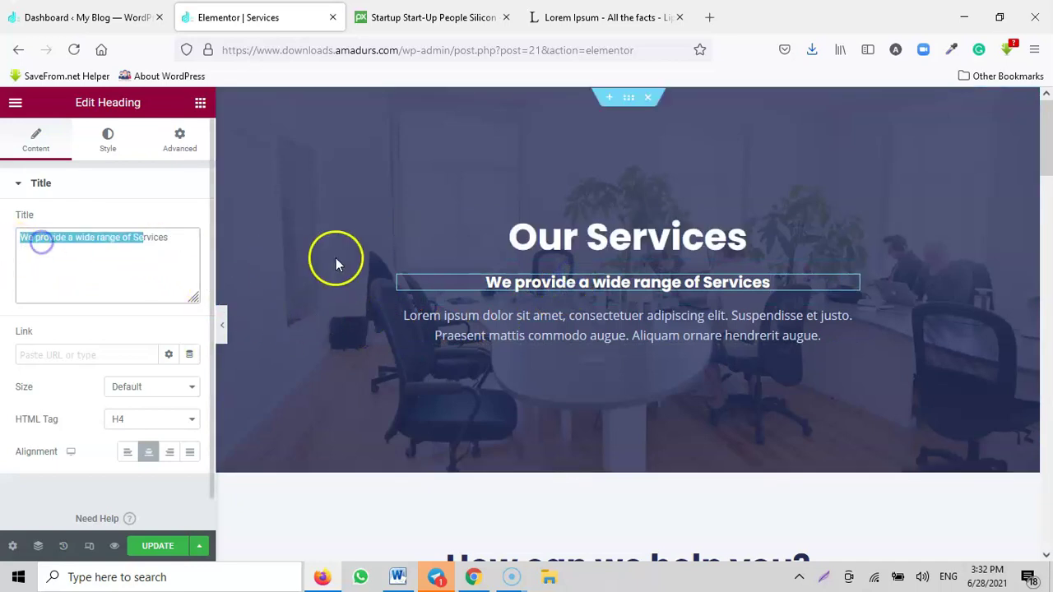
pyautogui.click(505, 315)
pyautogui.scroll(-4, 548, 376)
pyautogui.scroll(4, 599, 348)
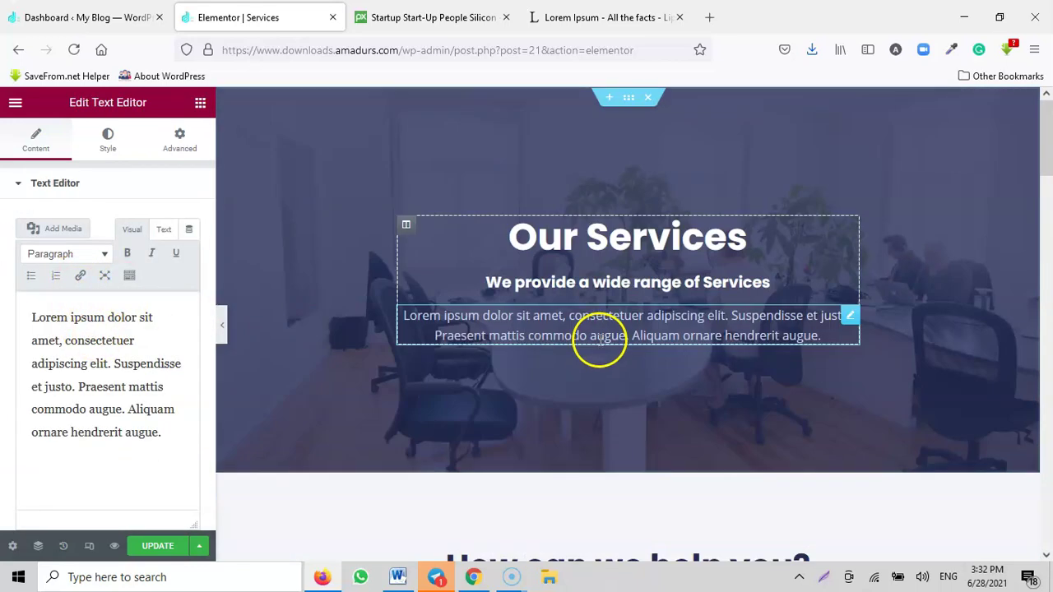
pyautogui.click(629, 97)
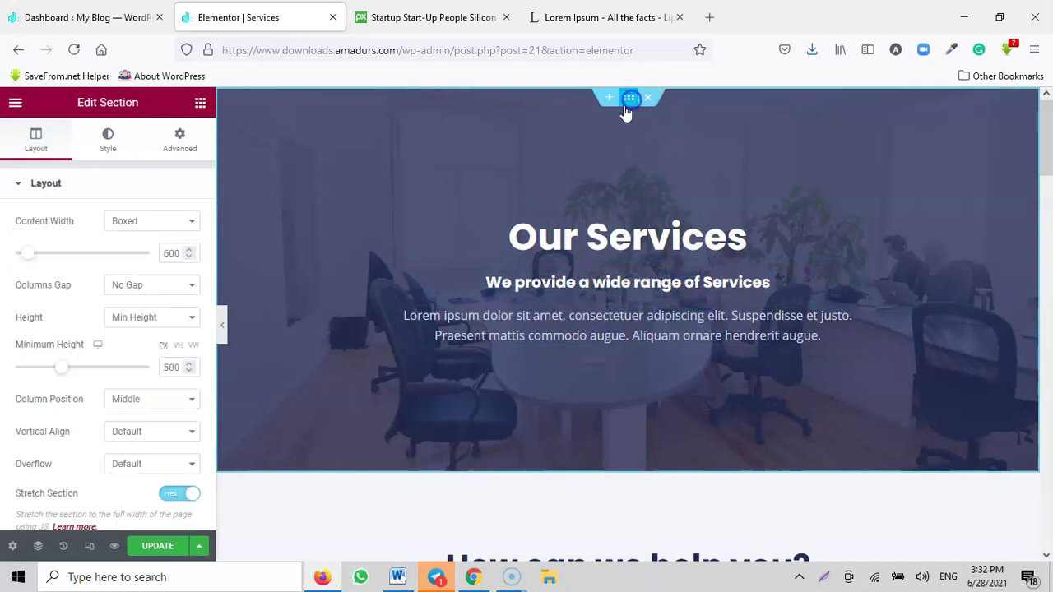
pyautogui.click(121, 158)
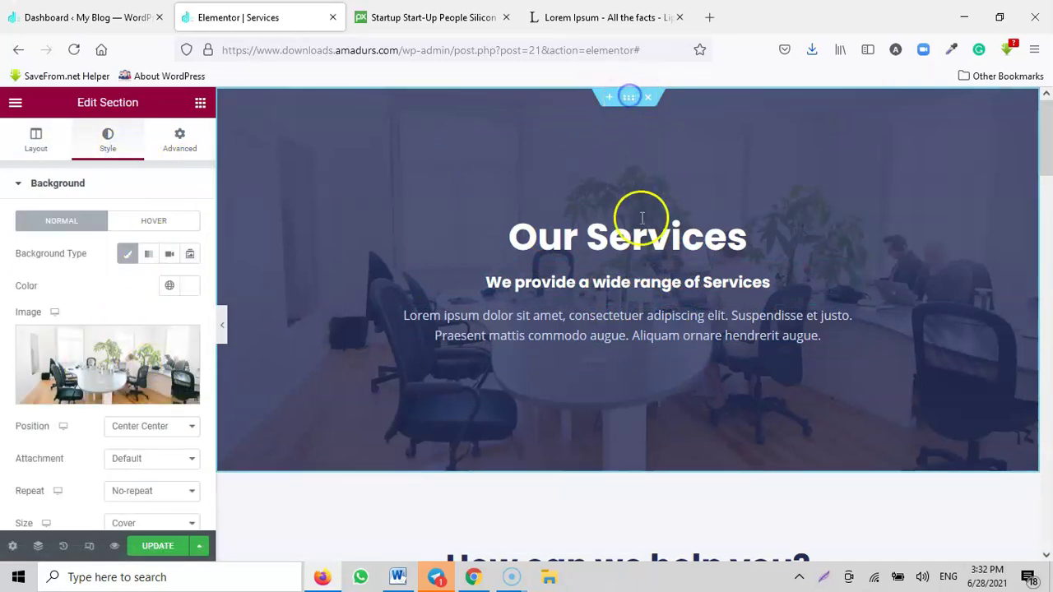
pyautogui.scroll(-4, 641, 247)
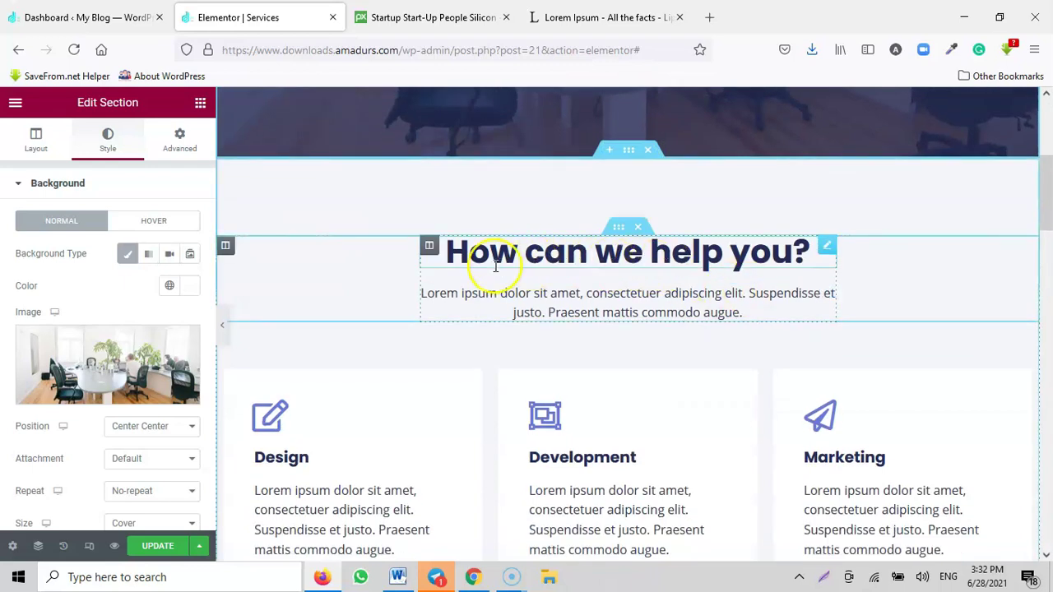
# Step: Delete the customer logos row below How can we help you? and save the Services page
pyautogui.click(516, 268)
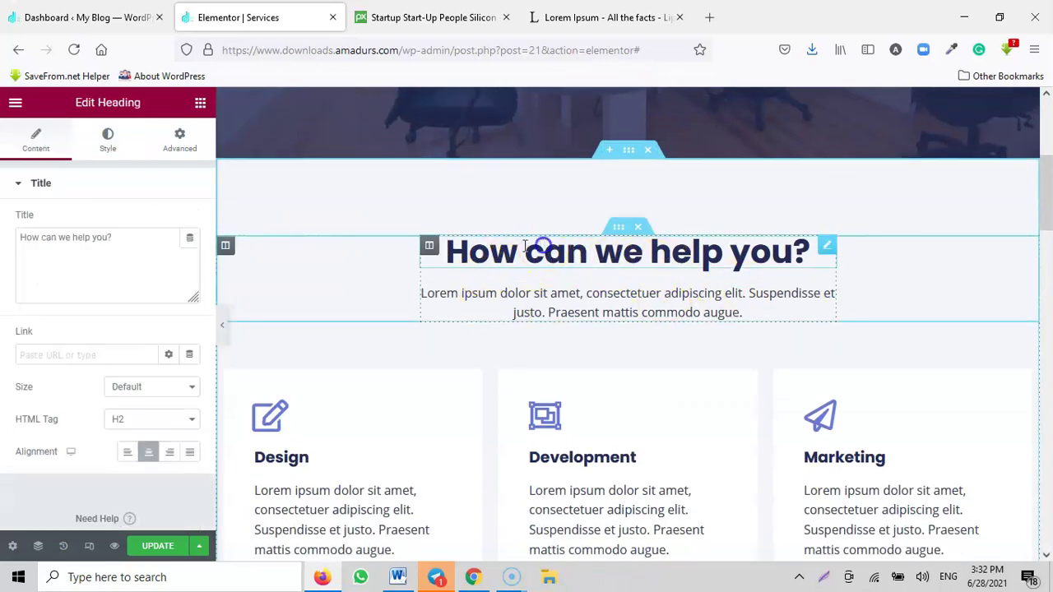
pyautogui.click(545, 317)
pyautogui.scroll(-3, 575, 379)
pyautogui.scroll(-7, 438, 245)
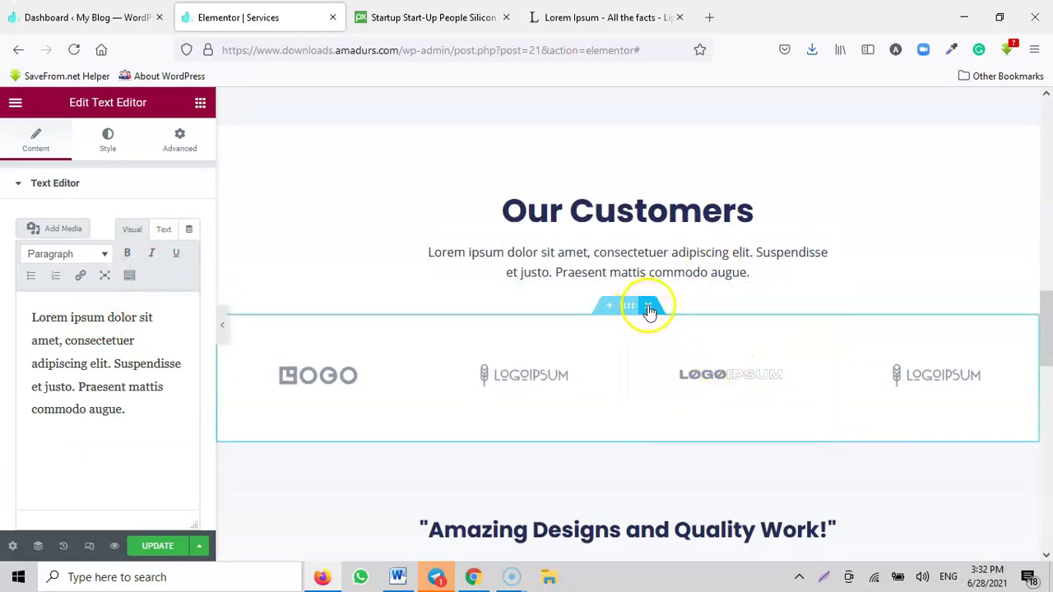
pyautogui.click(648, 307)
pyautogui.scroll(-4, 673, 374)
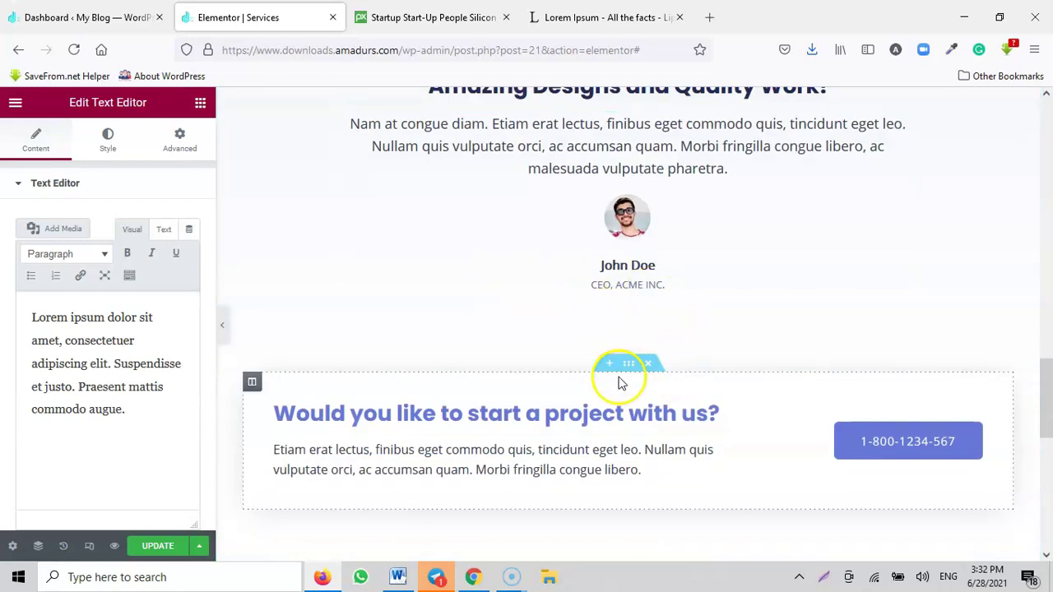
pyautogui.scroll(-5, 425, 409)
pyautogui.scroll(4, 606, 403)
pyautogui.click(158, 546)
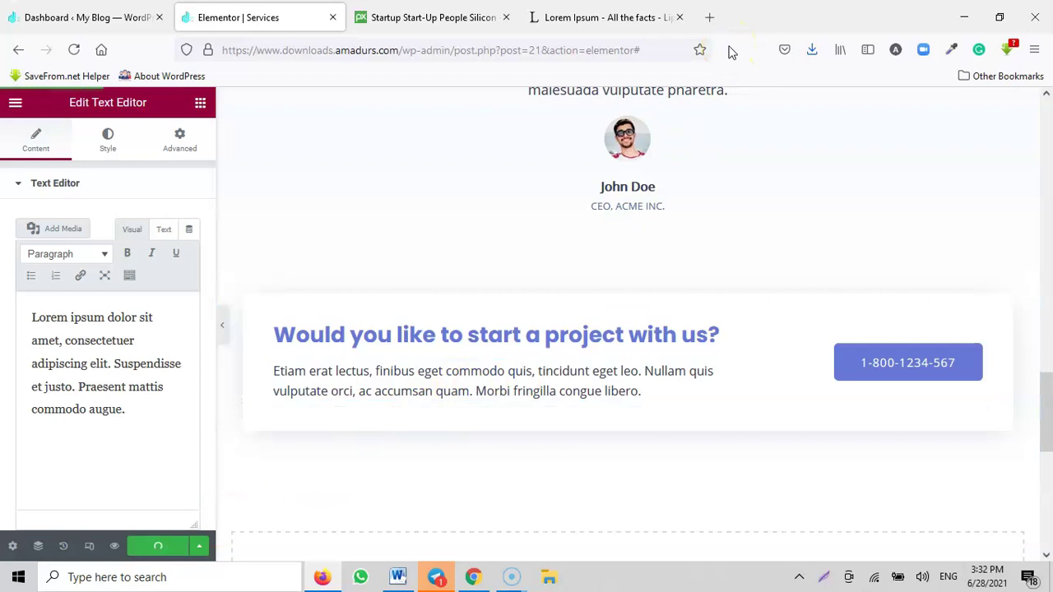
pyautogui.scroll(5, 550, 242)
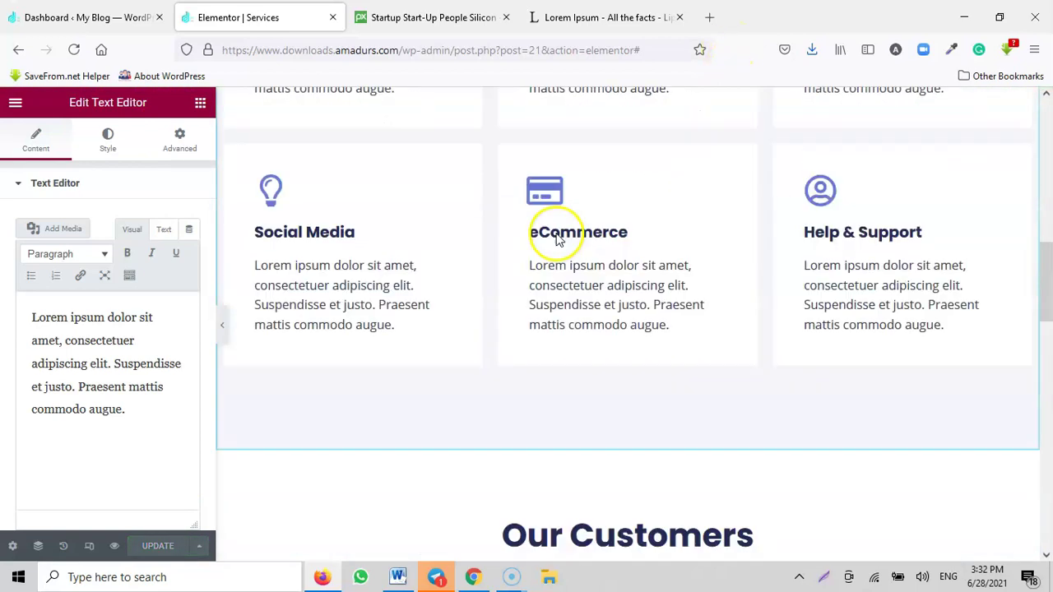
pyautogui.scroll(5, 558, 239)
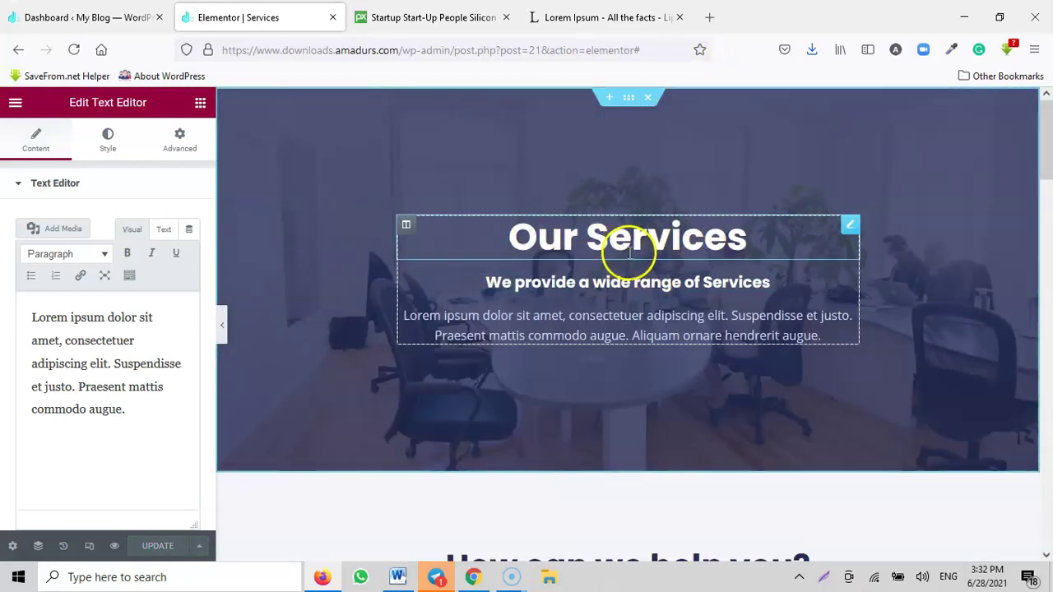
# Step: Try right and justify alignment on the Our Services heading, then keep it centred
pyautogui.click(598, 237)
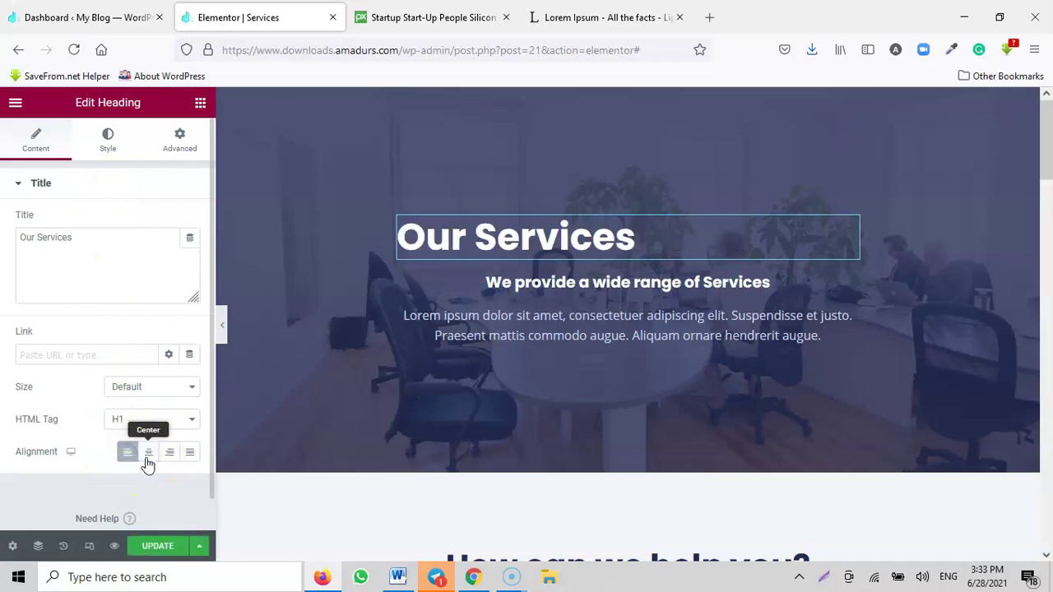
pyautogui.click(147, 459)
pyautogui.click(169, 460)
pyautogui.click(187, 460)
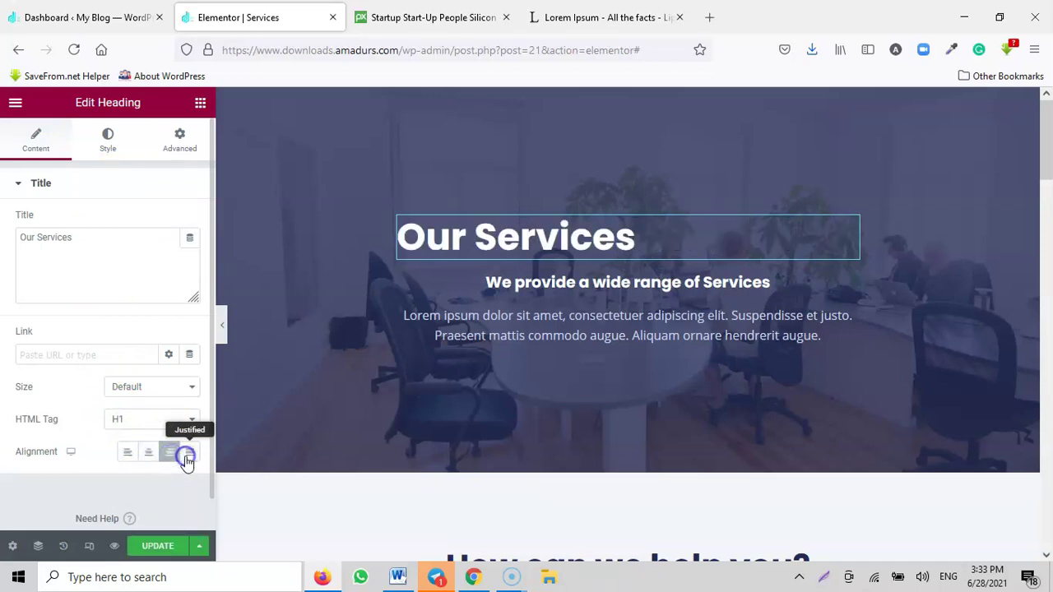
pyautogui.click(150, 457)
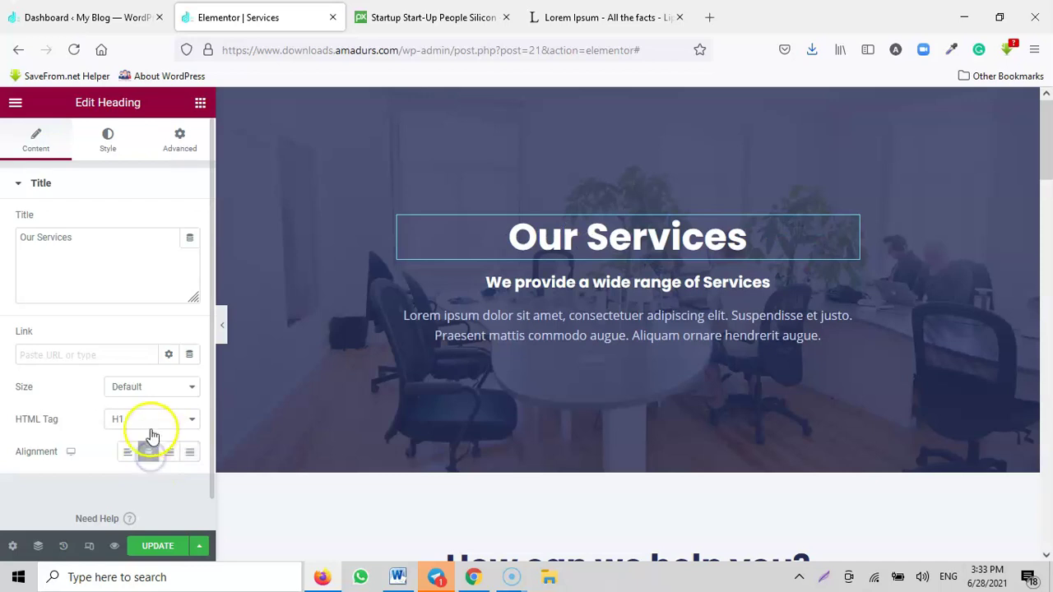
# Step: Try H2 and H3 tags on the heading, restore H1, and bring up its Style settings
pyautogui.click(141, 425)
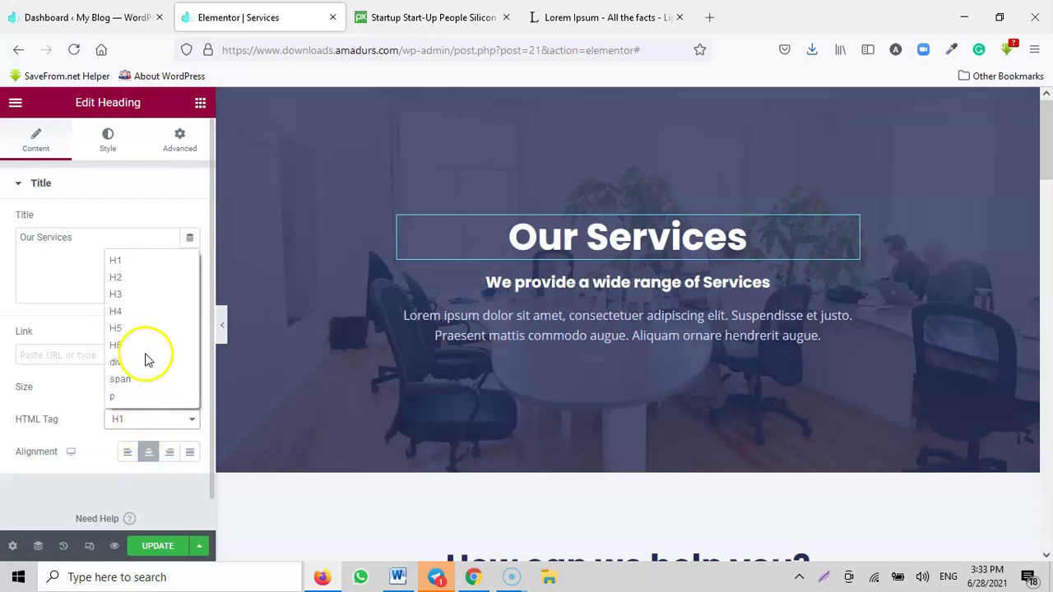
pyautogui.click(134, 277)
pyautogui.click(129, 419)
pyautogui.click(126, 296)
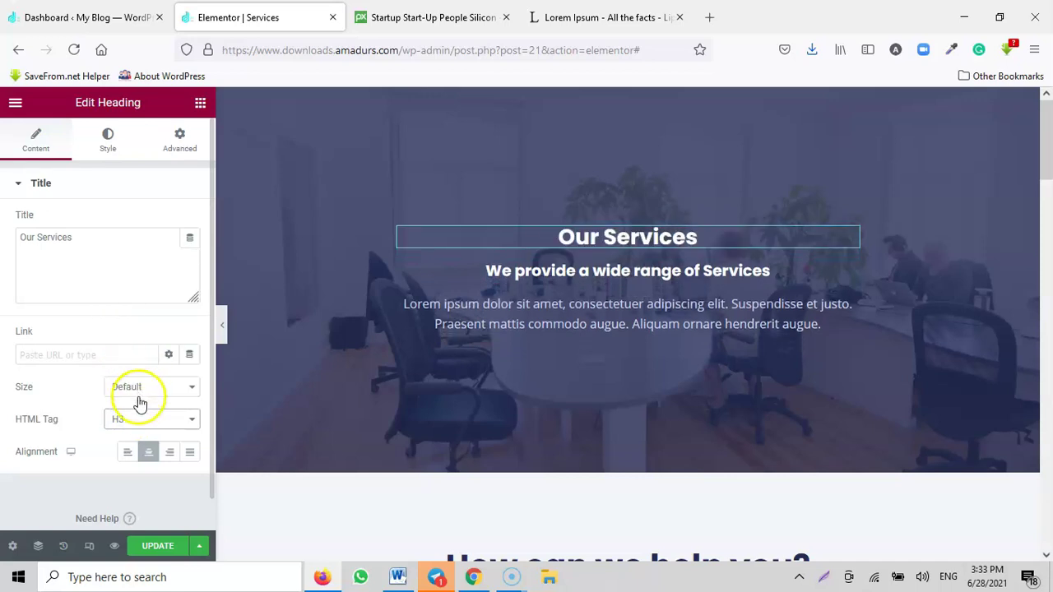
pyautogui.click(128, 420)
pyautogui.click(133, 261)
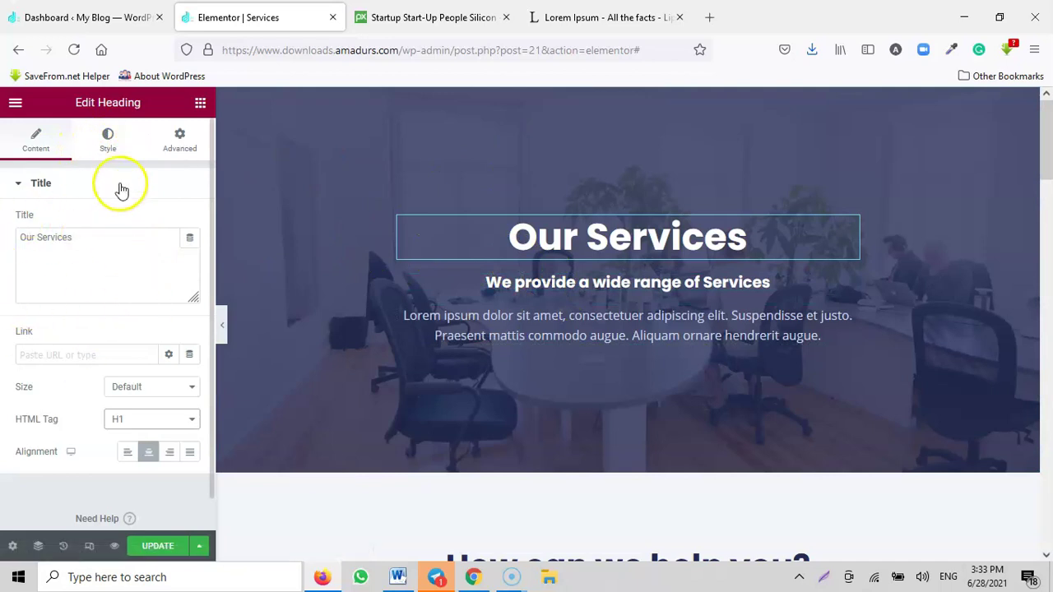
pyautogui.click(108, 155)
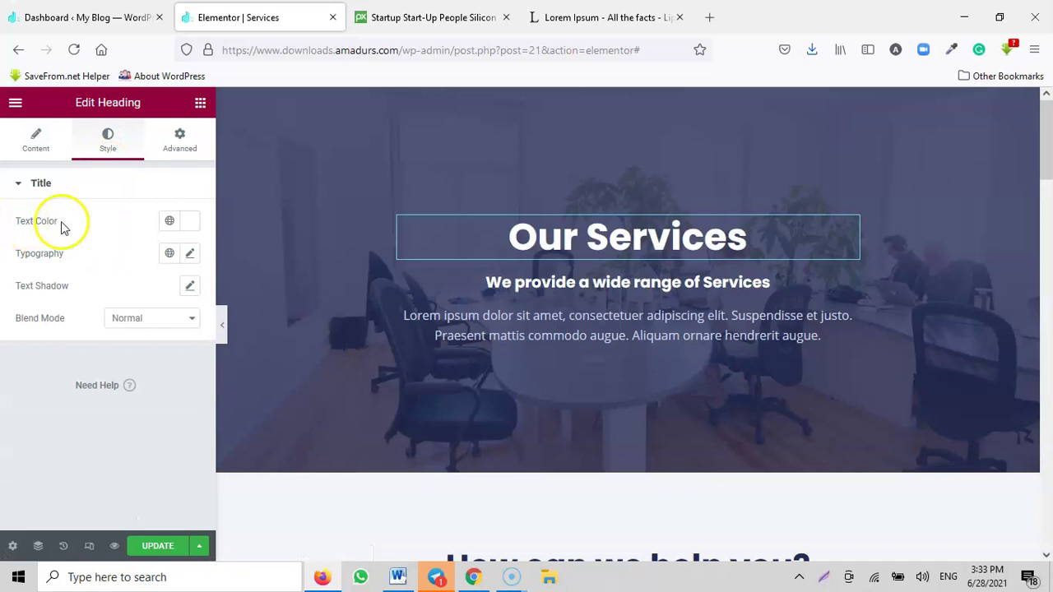
# Step: Colour the 'Our Services' heading text green (#11B749) using the Text Color picker
pyautogui.click(189, 222)
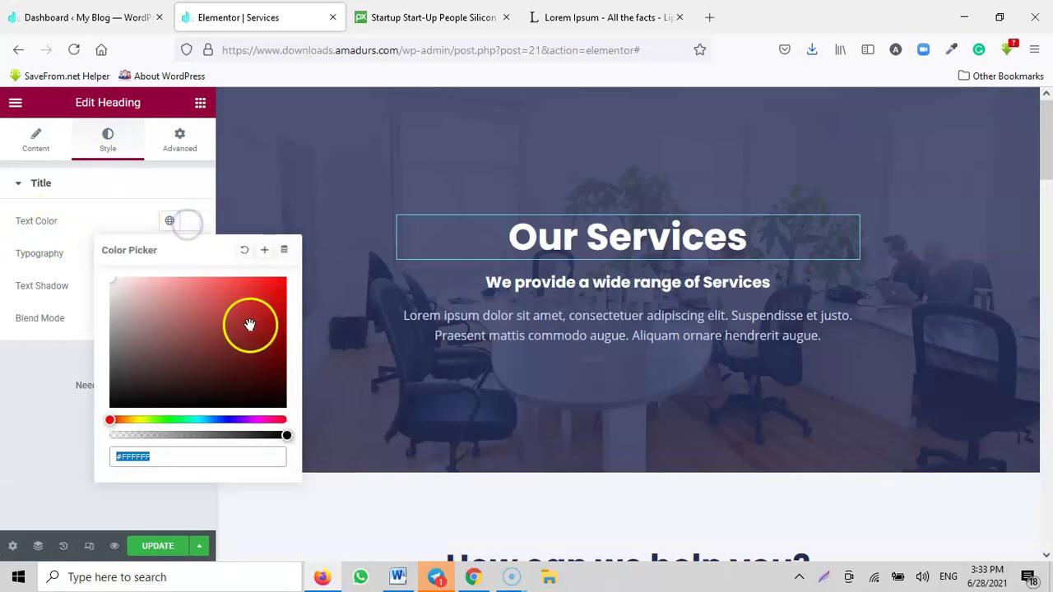
pyautogui.moveTo(251, 324); pyautogui.dragTo(270, 315)
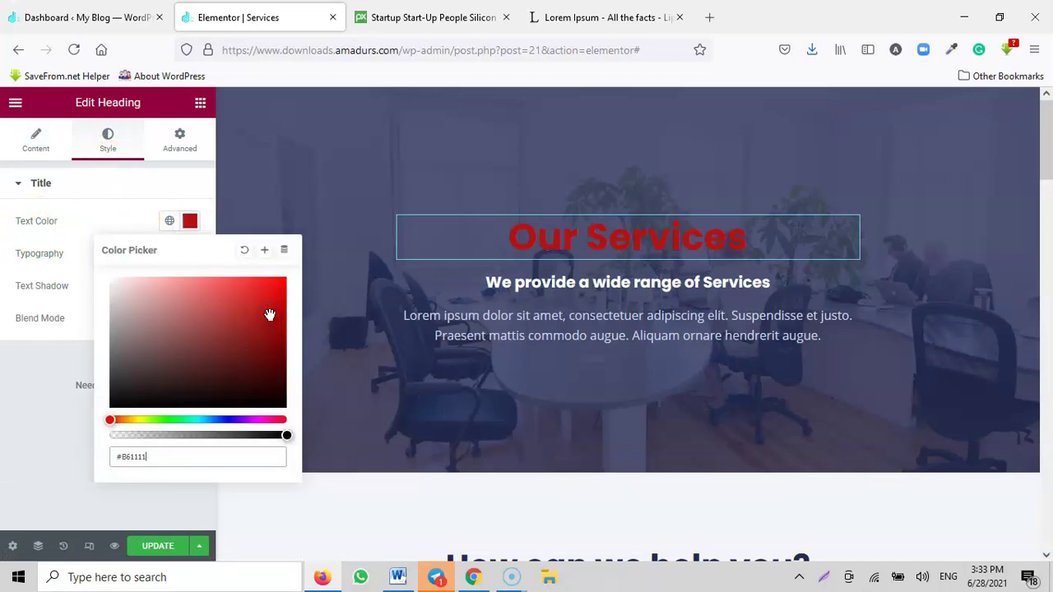
pyautogui.click(277, 400)
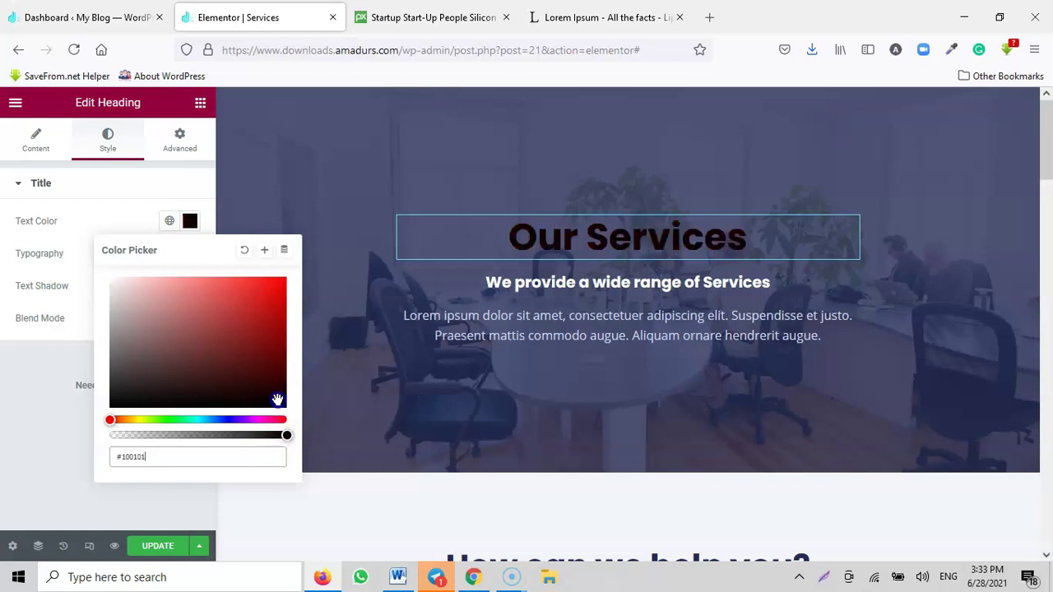
pyautogui.click(123, 293)
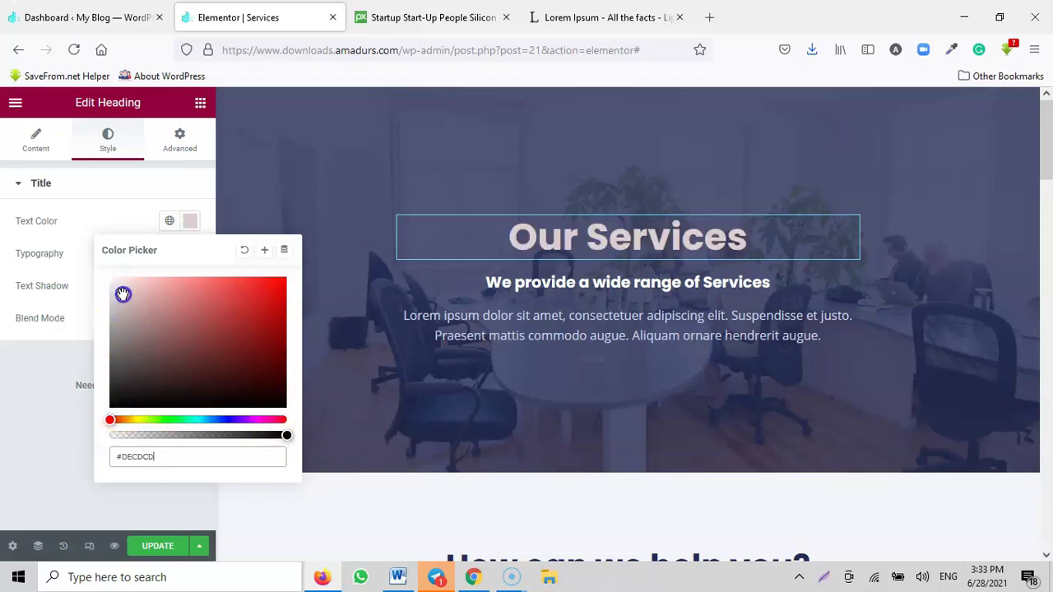
pyautogui.click(189, 422)
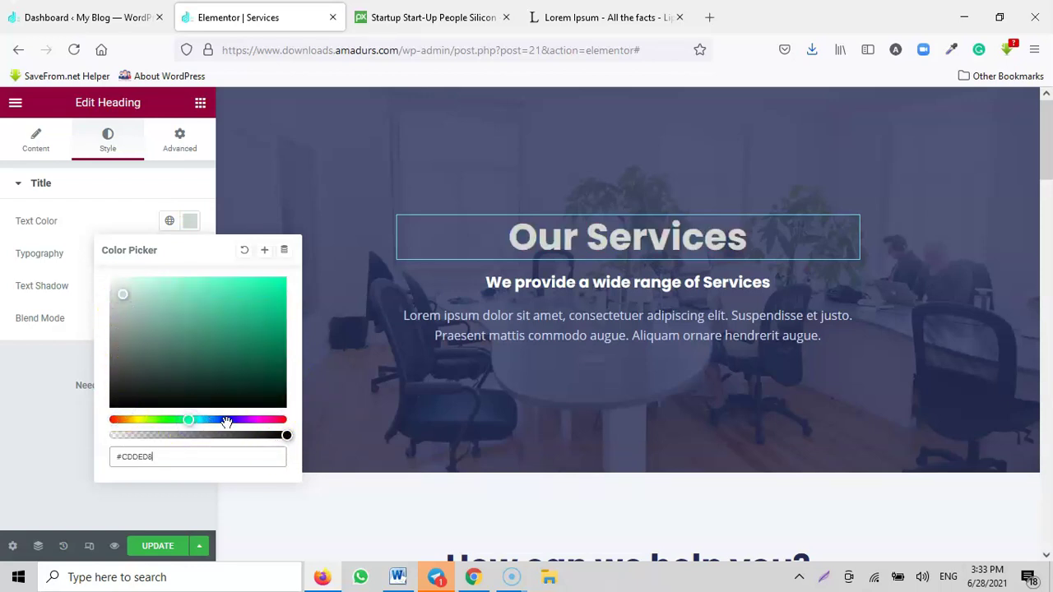
pyautogui.click(226, 422)
pyautogui.click(269, 314)
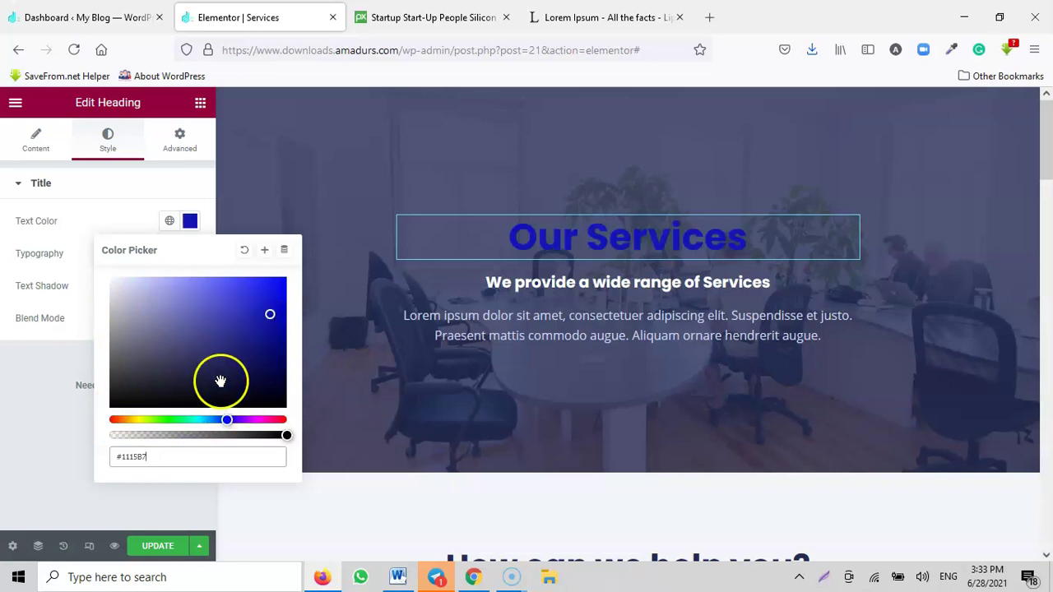
pyautogui.click(179, 421)
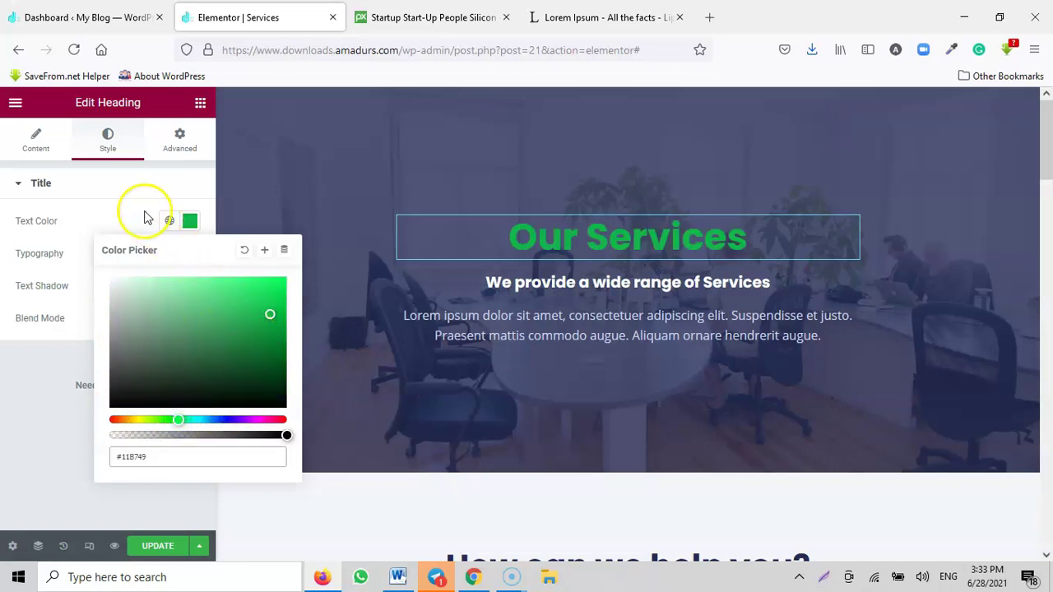
pyautogui.click(122, 188)
pyautogui.click(100, 165)
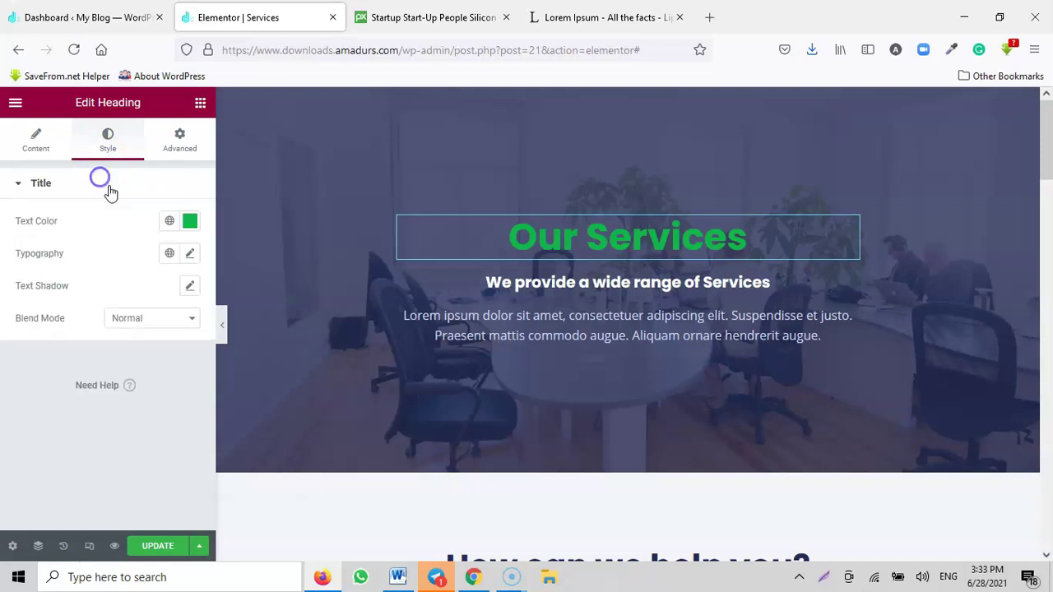
# Step: In the heading's Typography settings, set font size to 56px and weight to 900
pyautogui.click(190, 255)
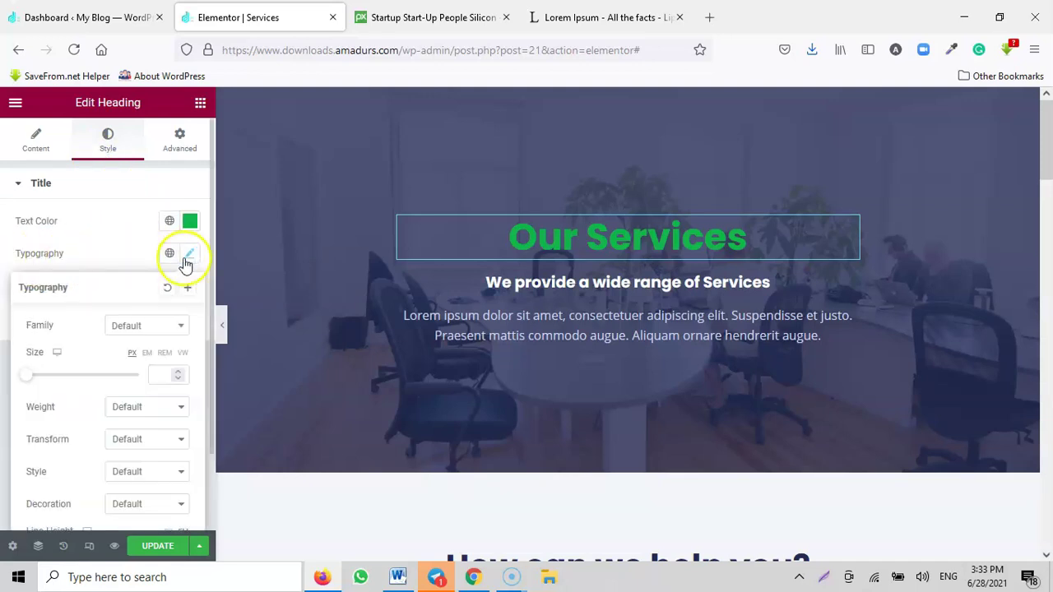
pyautogui.scroll(-1, 115, 395)
pyautogui.moveTo(29, 347); pyautogui.dragTo(61, 355)
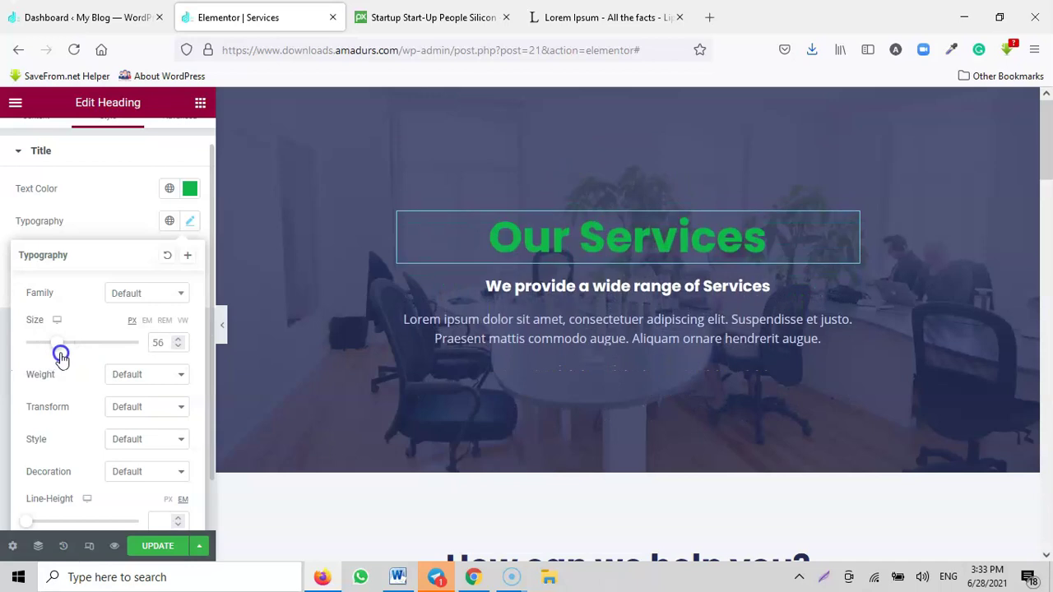
pyautogui.click(125, 377)
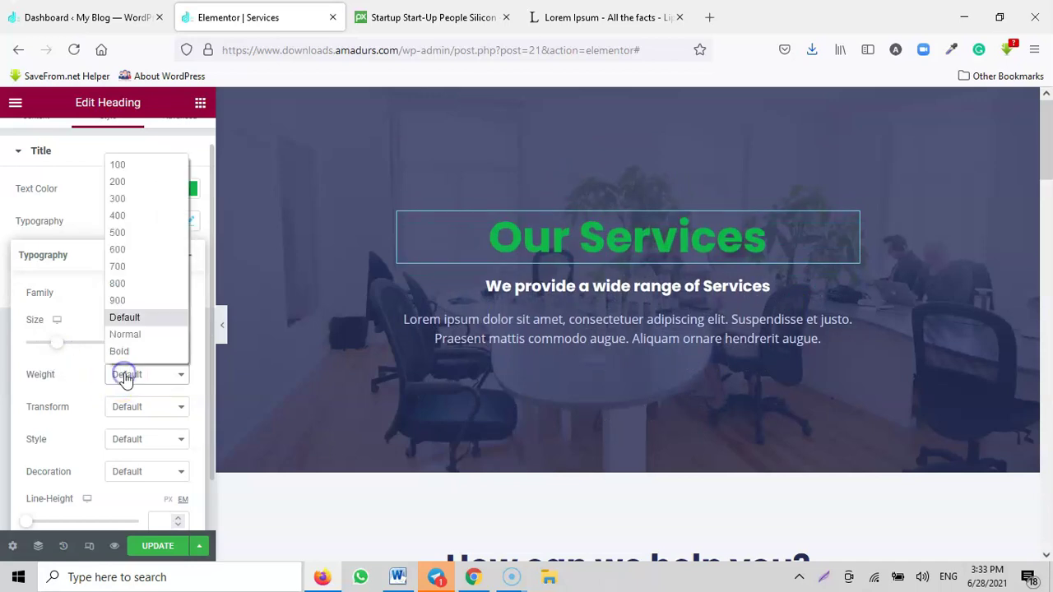
pyautogui.click(128, 301)
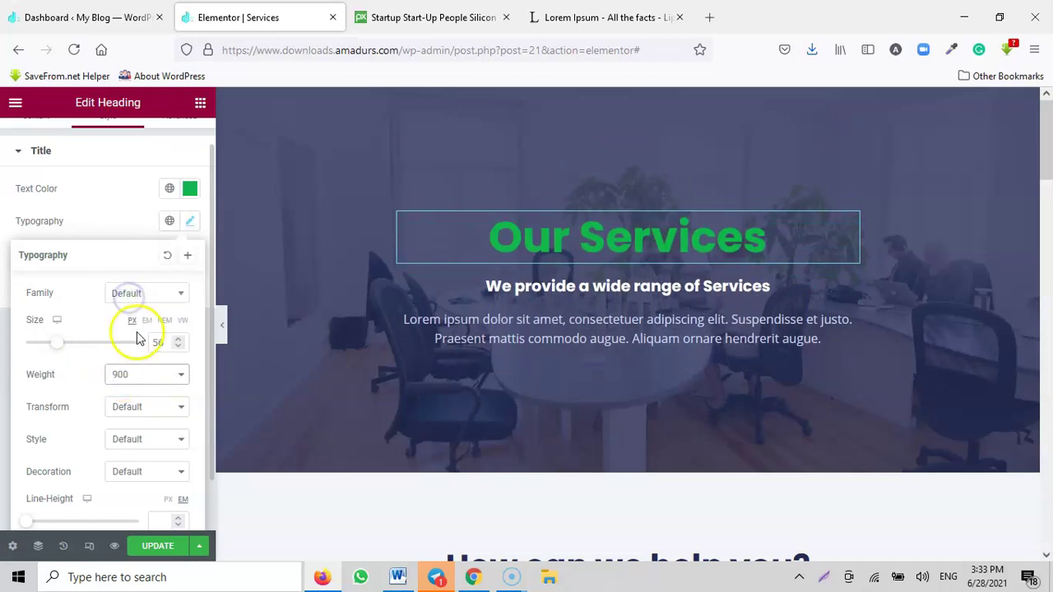
# Step: Try uppercase transform and italic style on the heading, then reset both to default
pyautogui.scroll(-1, 137, 387)
pyautogui.click(133, 376)
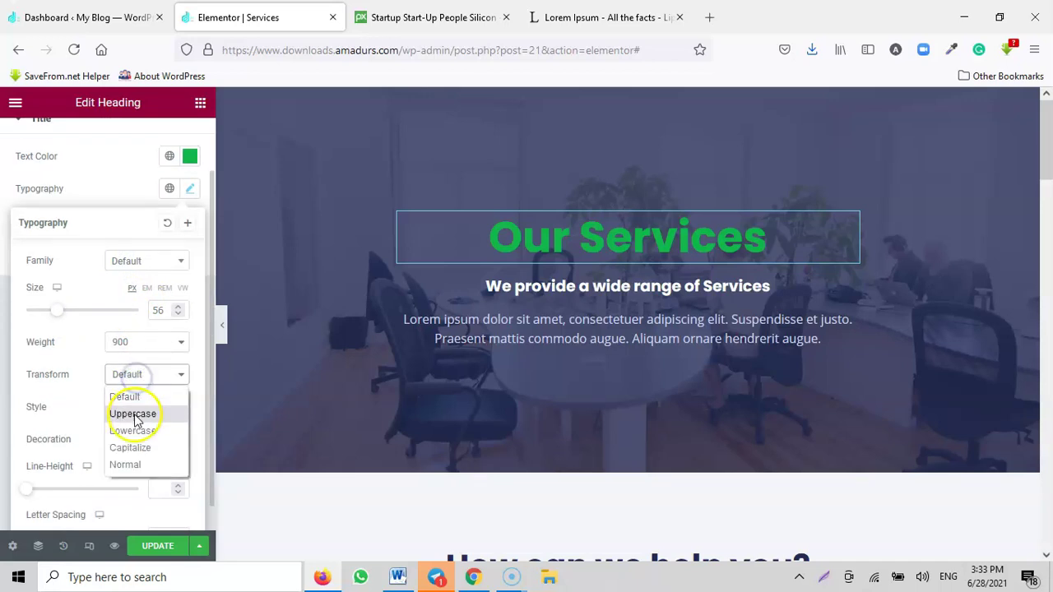
pyautogui.click(134, 416)
pyautogui.click(129, 374)
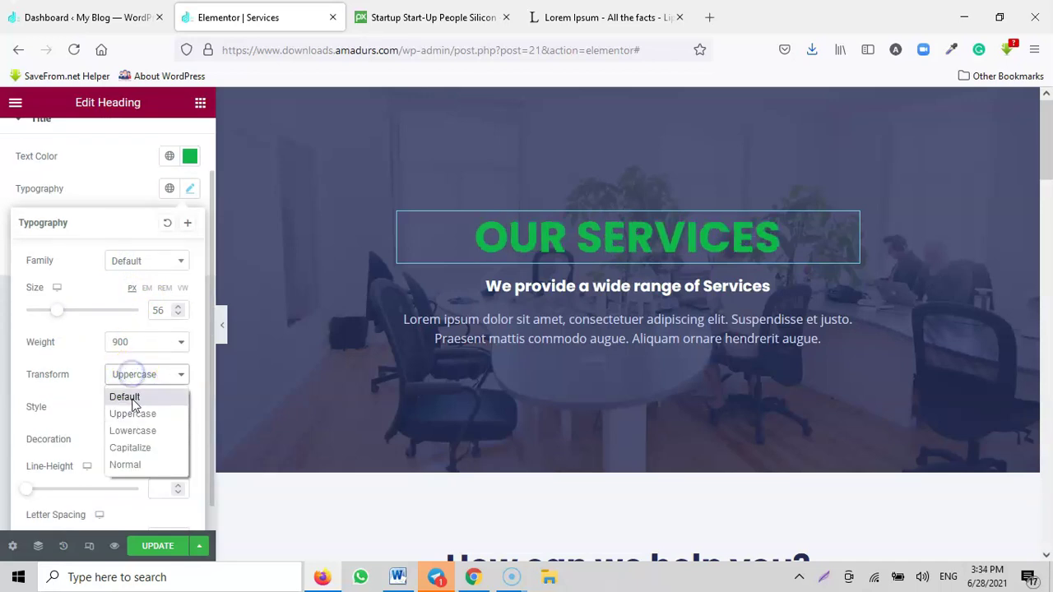
pyautogui.click(123, 395)
pyautogui.click(131, 411)
pyautogui.click(127, 446)
pyautogui.click(135, 409)
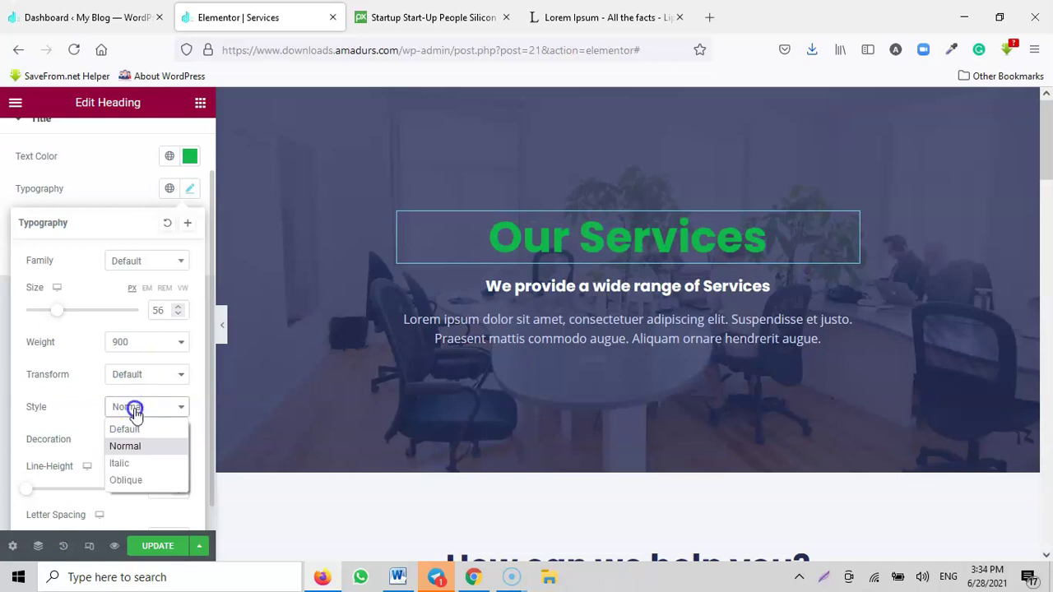
pyautogui.click(124, 463)
pyautogui.click(136, 409)
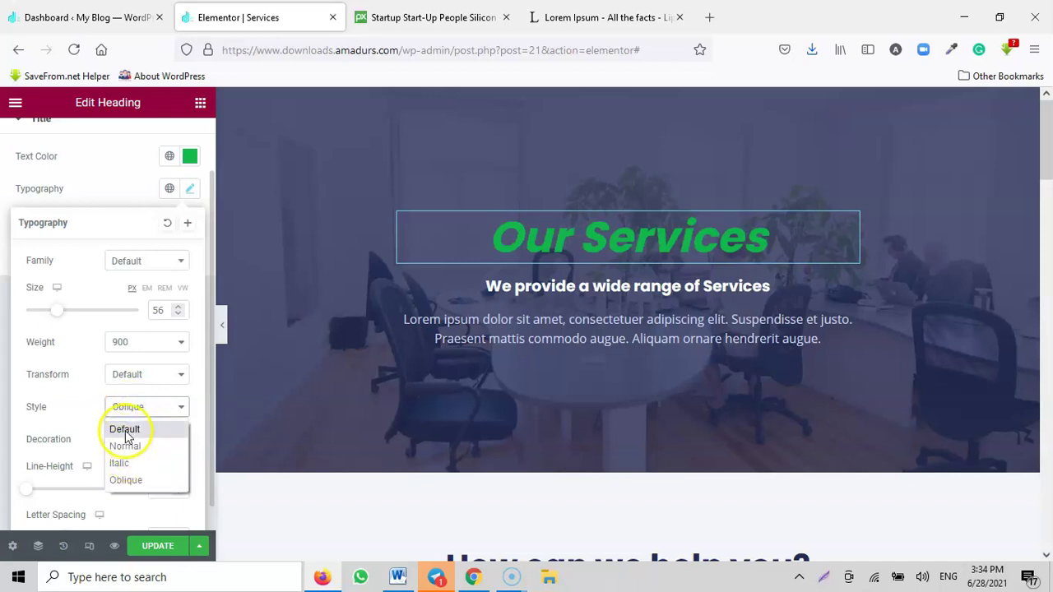
pyautogui.click(124, 429)
# Step: Try underline, overline and line-through decorations, then reset the heading decoration to default
pyautogui.click(135, 442)
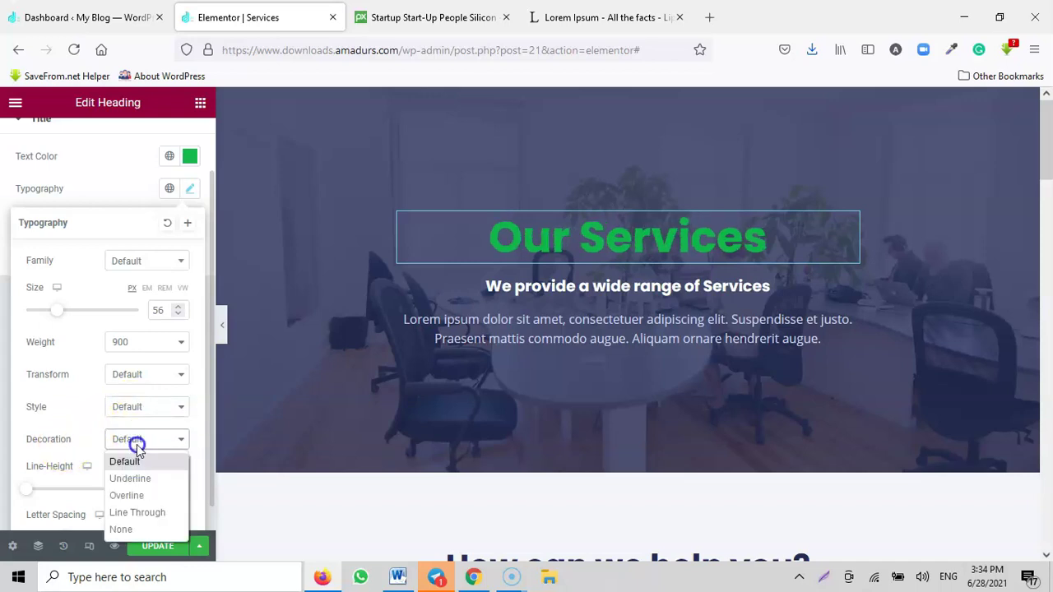
pyautogui.click(135, 478)
pyautogui.click(140, 443)
pyautogui.click(131, 491)
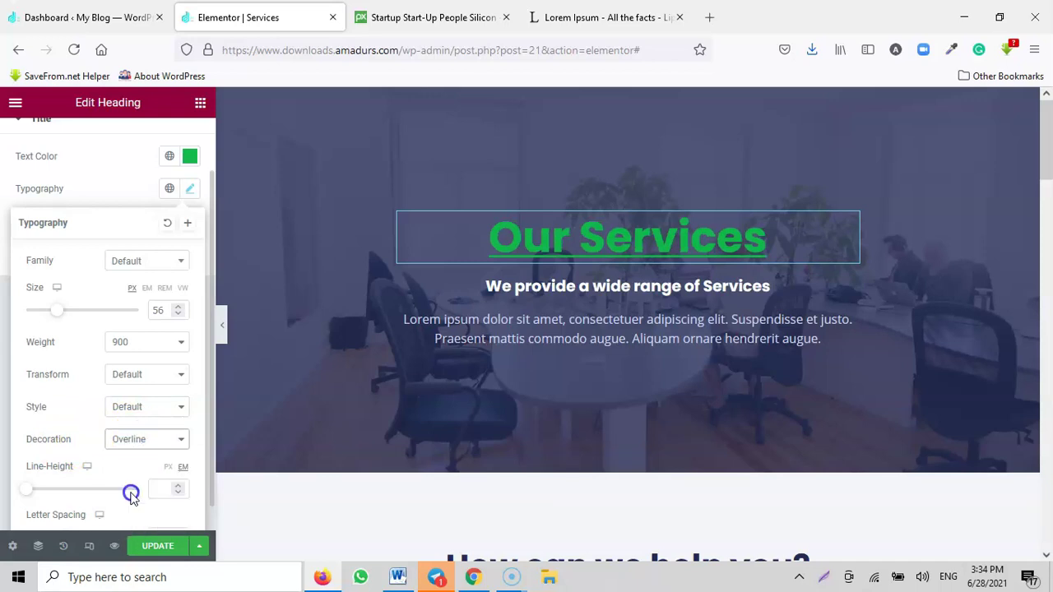
pyautogui.click(137, 445)
pyautogui.click(137, 509)
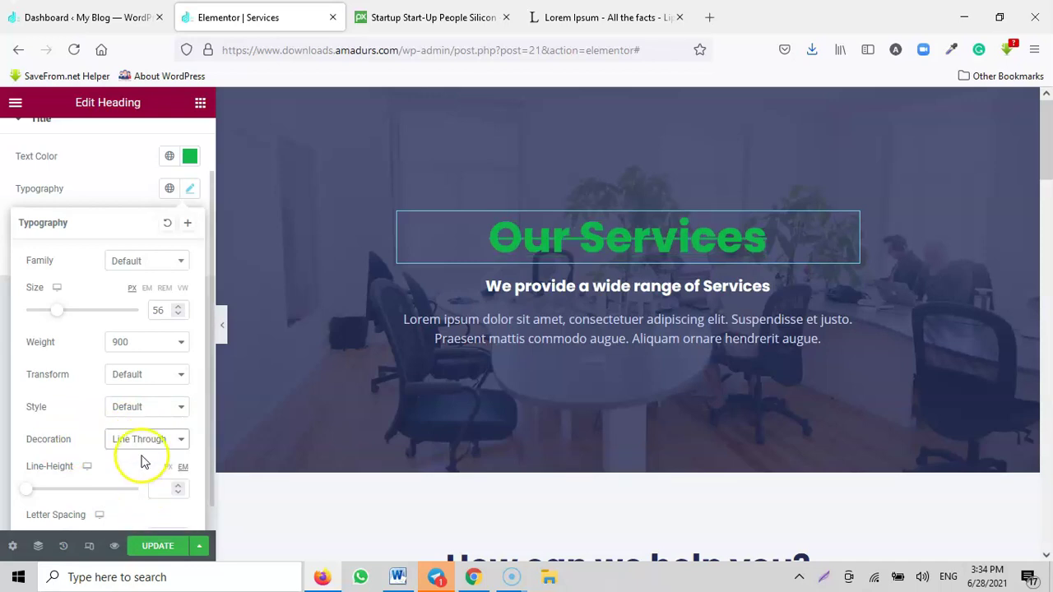
pyautogui.click(140, 443)
pyautogui.click(122, 524)
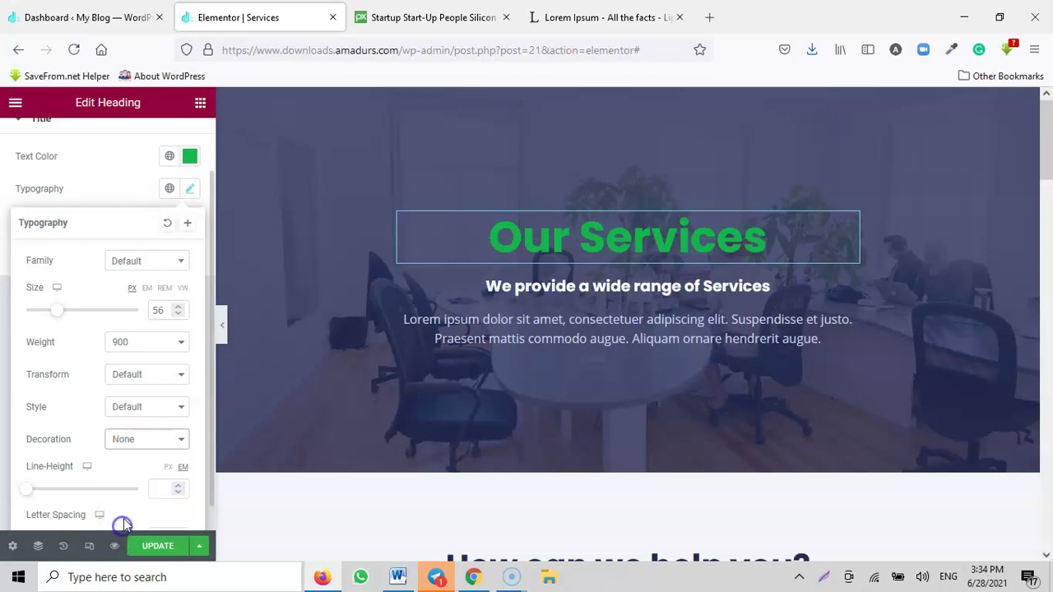
pyautogui.click(129, 443)
pyautogui.click(125, 461)
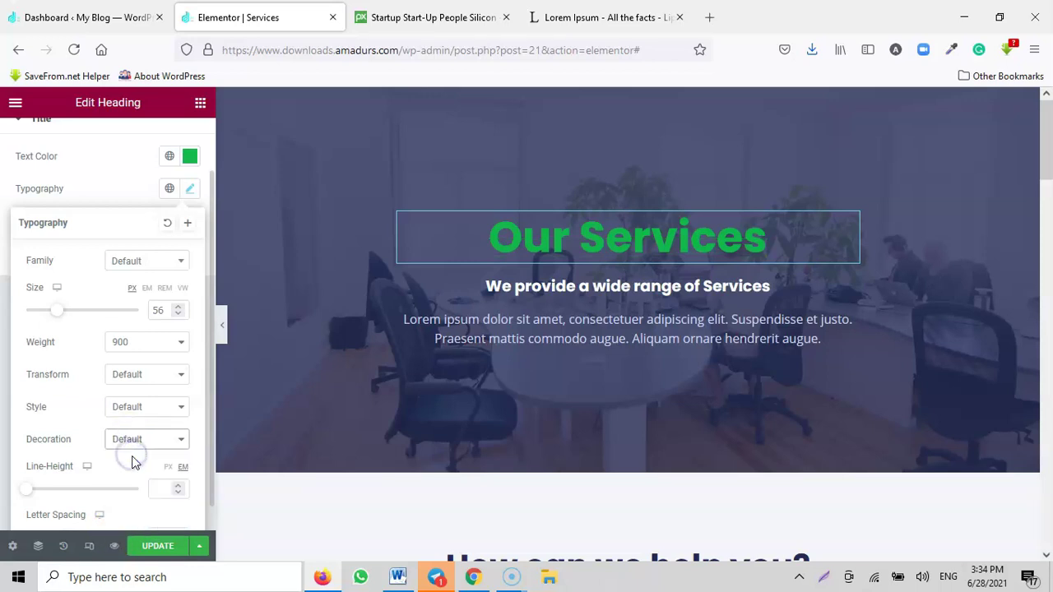
# Step: Set the heading's line height to 1.1em and letter spacing to 2.2
pyautogui.scroll(-1, 132, 457)
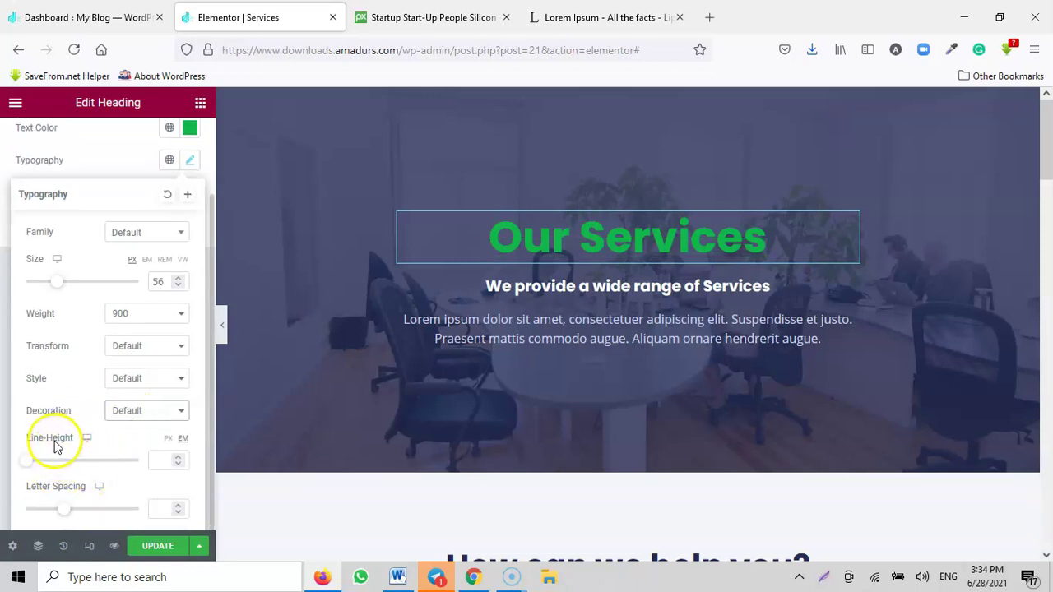
pyautogui.moveTo(27, 468)
pyautogui.mouseDown()
pyautogui.moveTo(44, 471)
pyautogui.moveTo(24, 477)
pyautogui.moveTo(41, 478)
pyautogui.moveTo(73, 469)
pyautogui.moveTo(38, 484)
pyautogui.mouseUp()
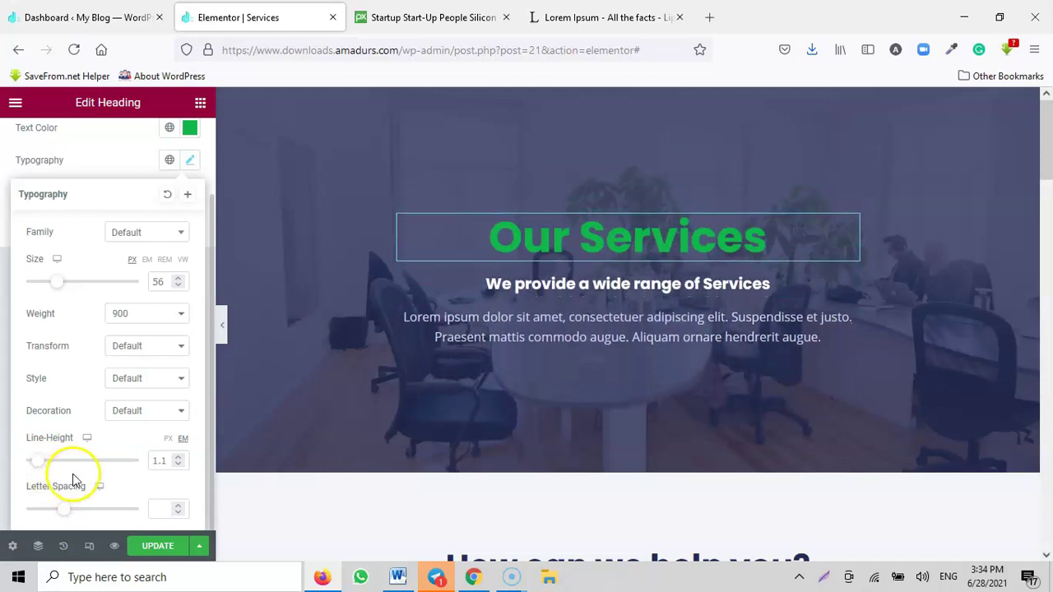
pyautogui.moveTo(67, 511)
pyautogui.mouseDown()
pyautogui.moveTo(131, 514)
pyautogui.moveTo(5, 516)
pyautogui.moveTo(82, 510)
pyautogui.mouseUp()
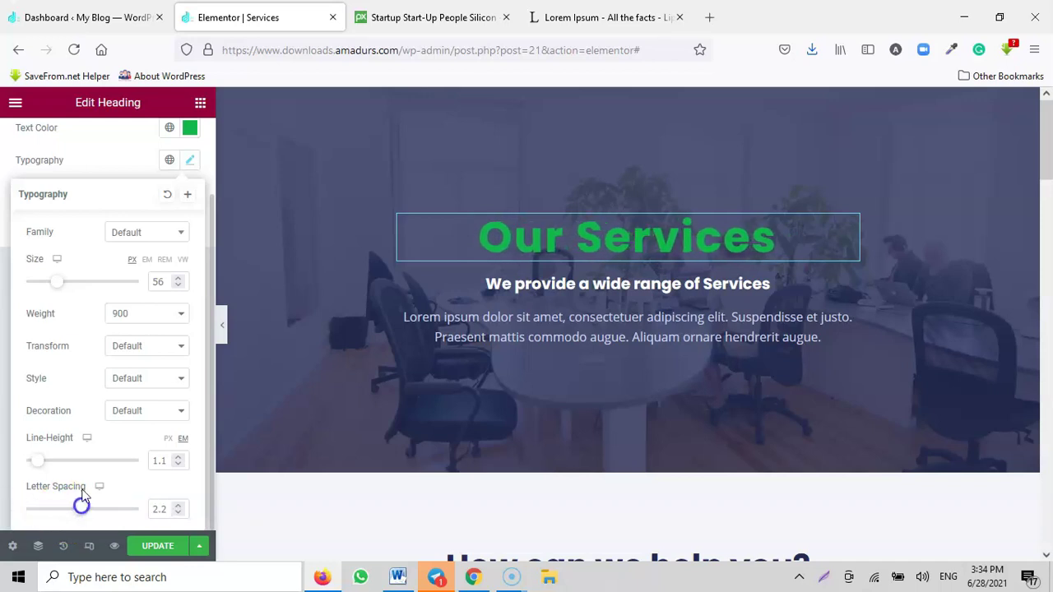
pyautogui.scroll(1, 96, 403)
pyautogui.scroll(-1, 105, 403)
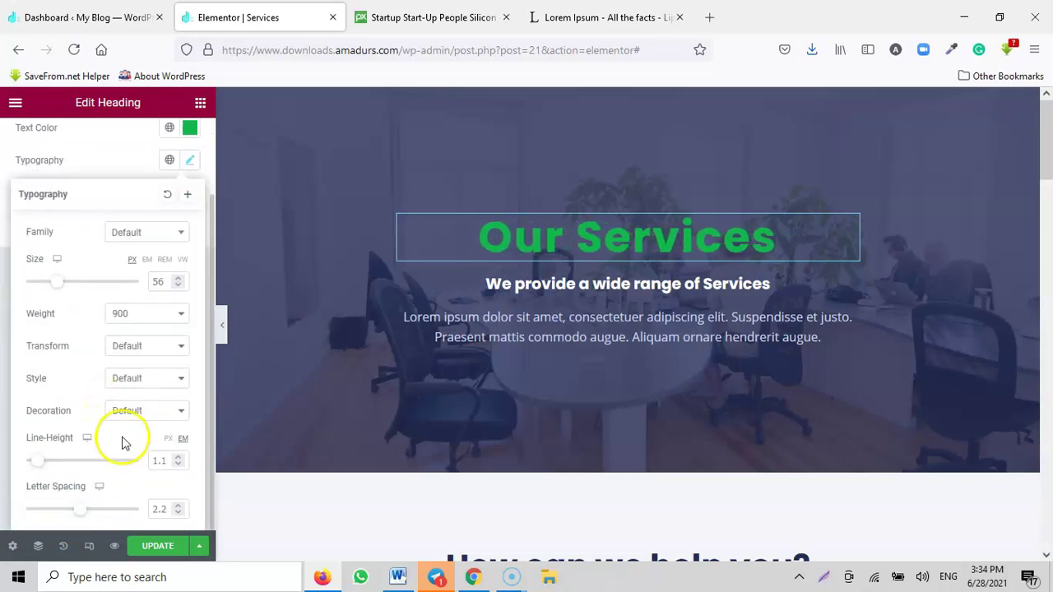
pyautogui.scroll(2, 125, 386)
# Step: Try the Primary, Secondary and Text global fonts, then apply Accent to the heading
pyautogui.click(182, 255)
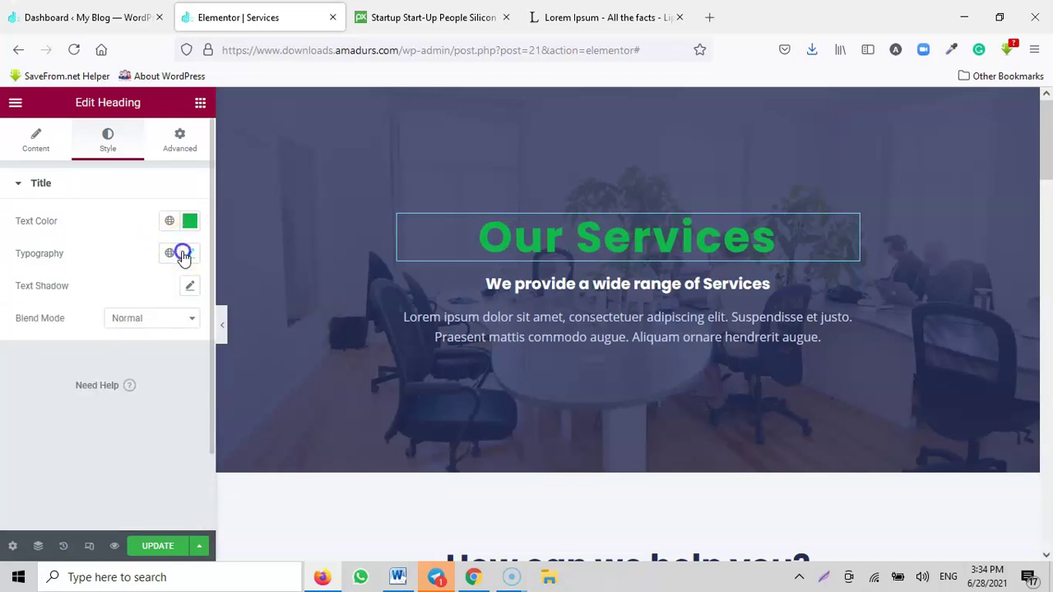
pyautogui.click(168, 256)
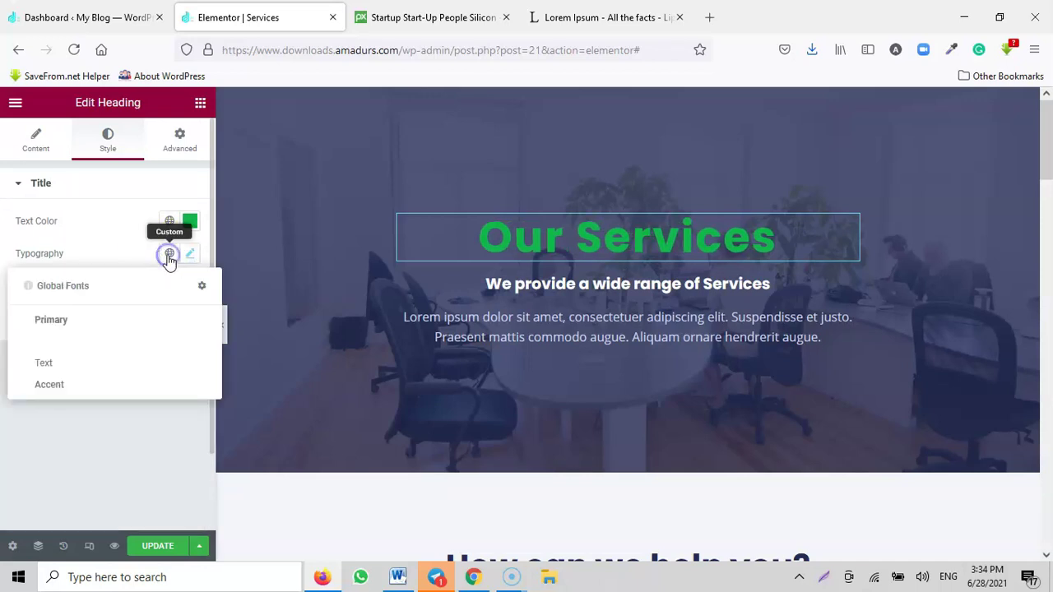
pyautogui.click(64, 329)
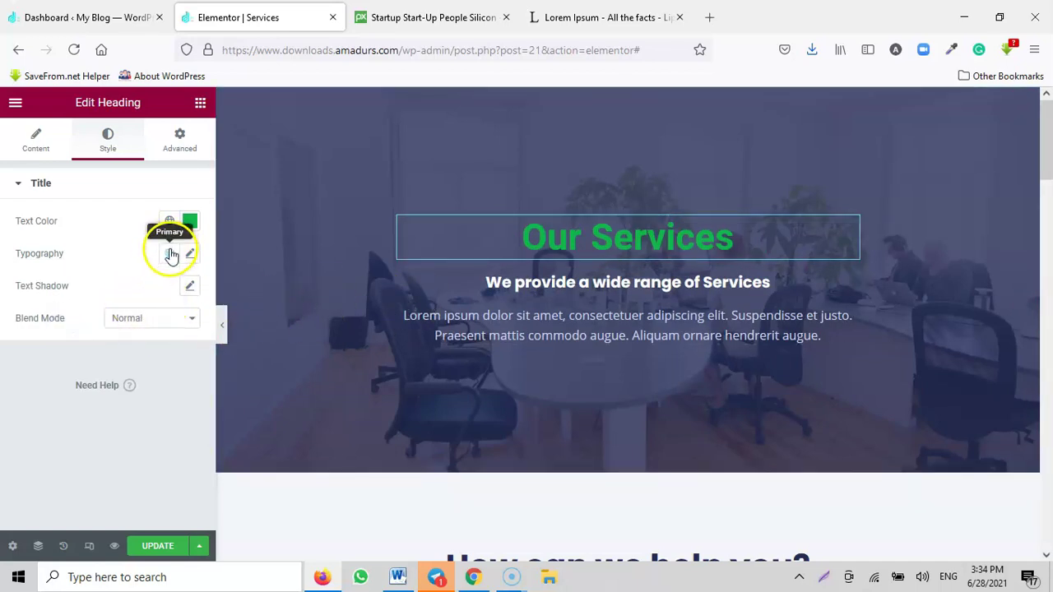
pyautogui.click(170, 254)
pyautogui.click(80, 344)
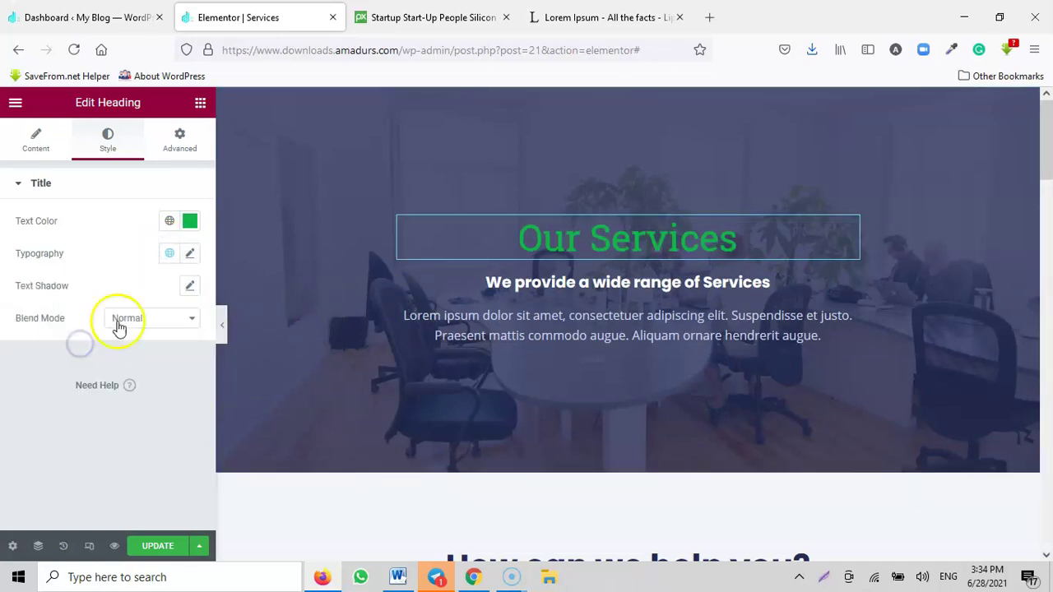
pyautogui.click(169, 255)
pyautogui.click(78, 367)
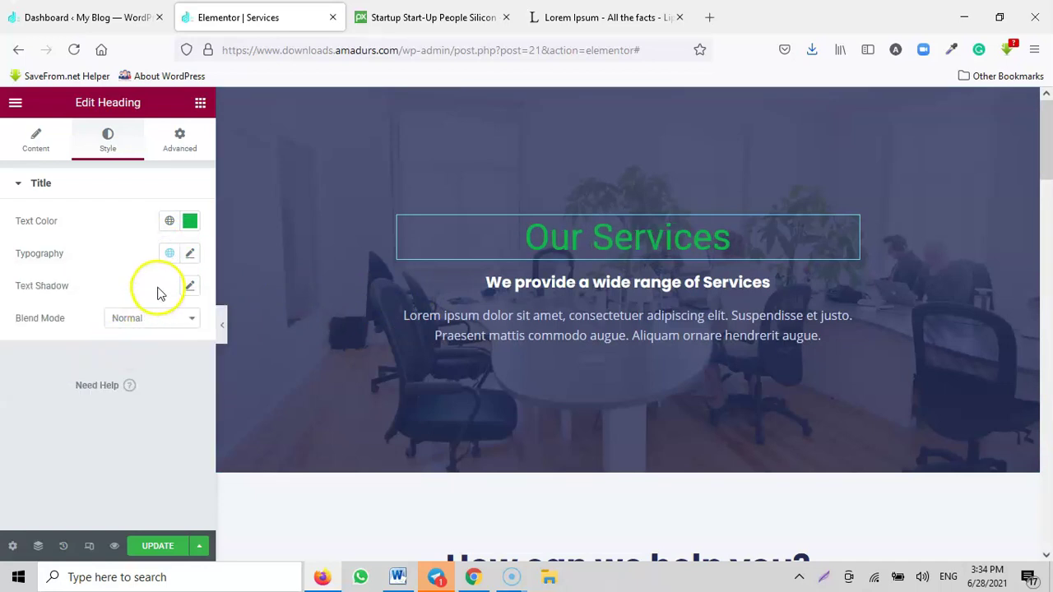
pyautogui.click(169, 255)
pyautogui.click(78, 386)
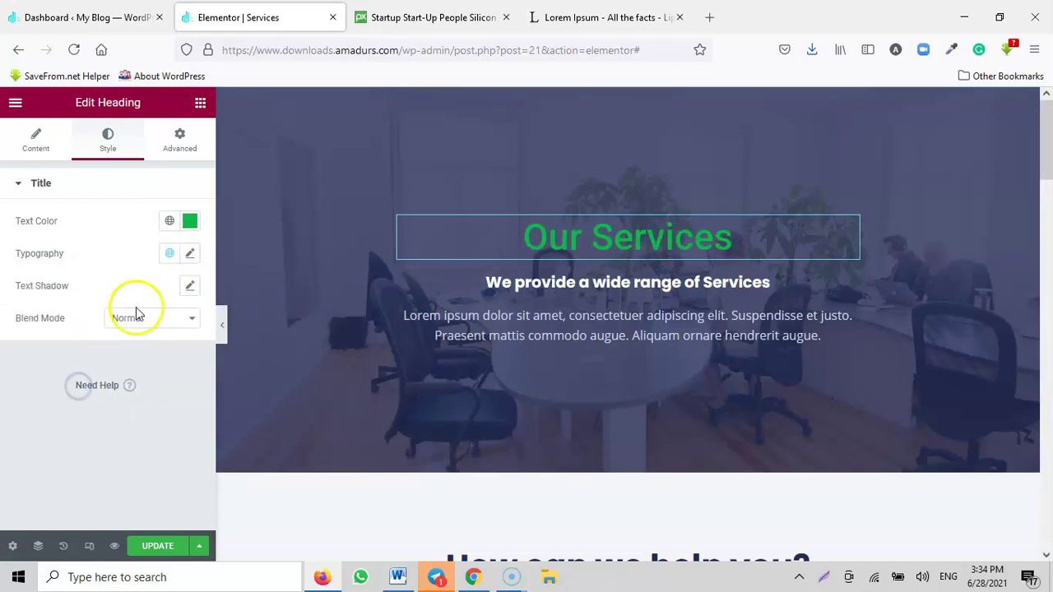
# Step: View the Global Fonts site settings, then close Site Settings to return to the page
pyautogui.click(168, 254)
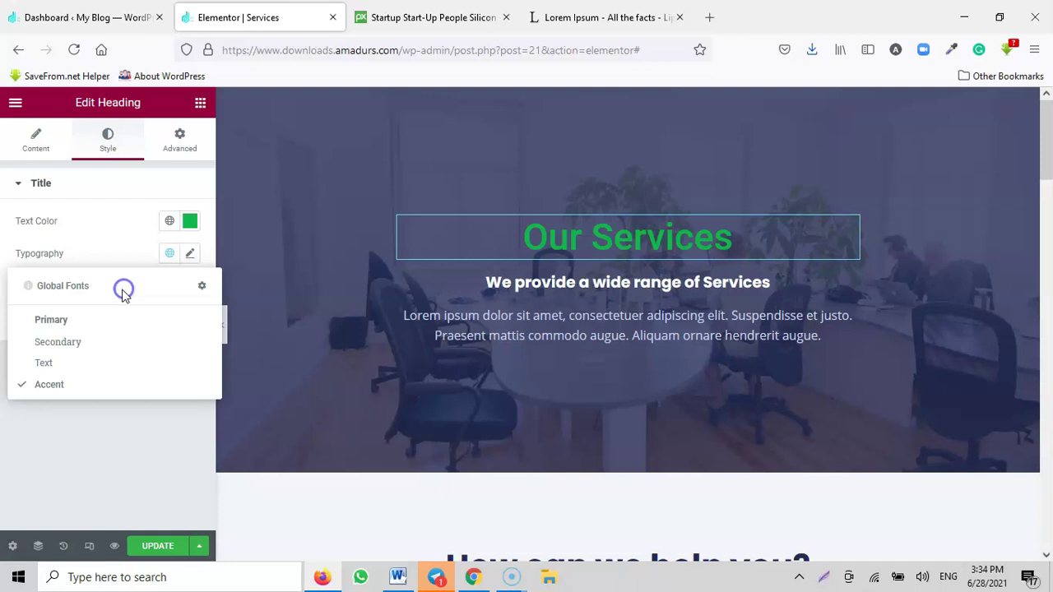
pyautogui.click(201, 285)
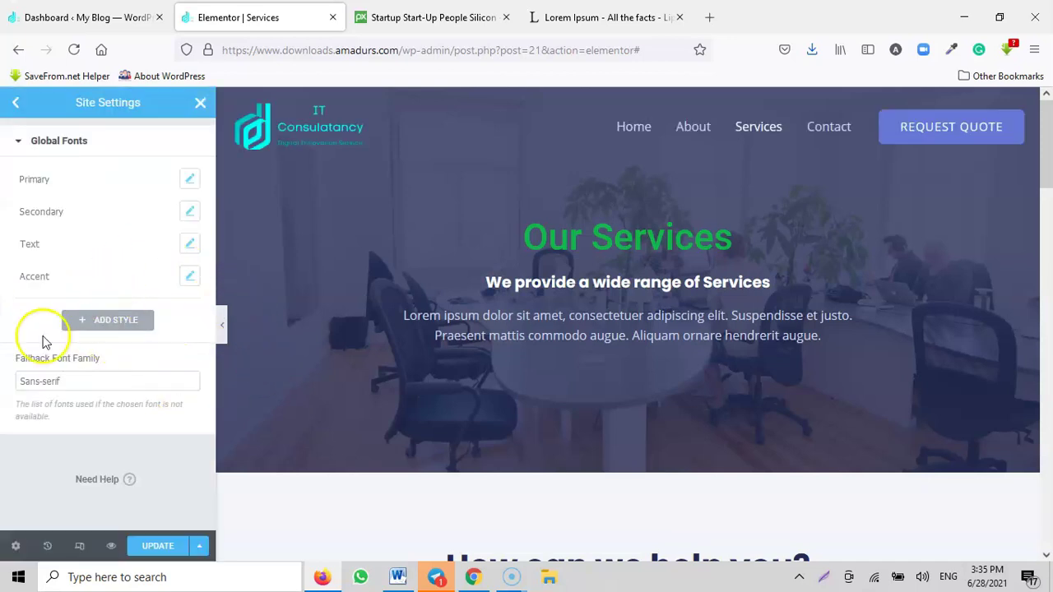
pyautogui.click(198, 104)
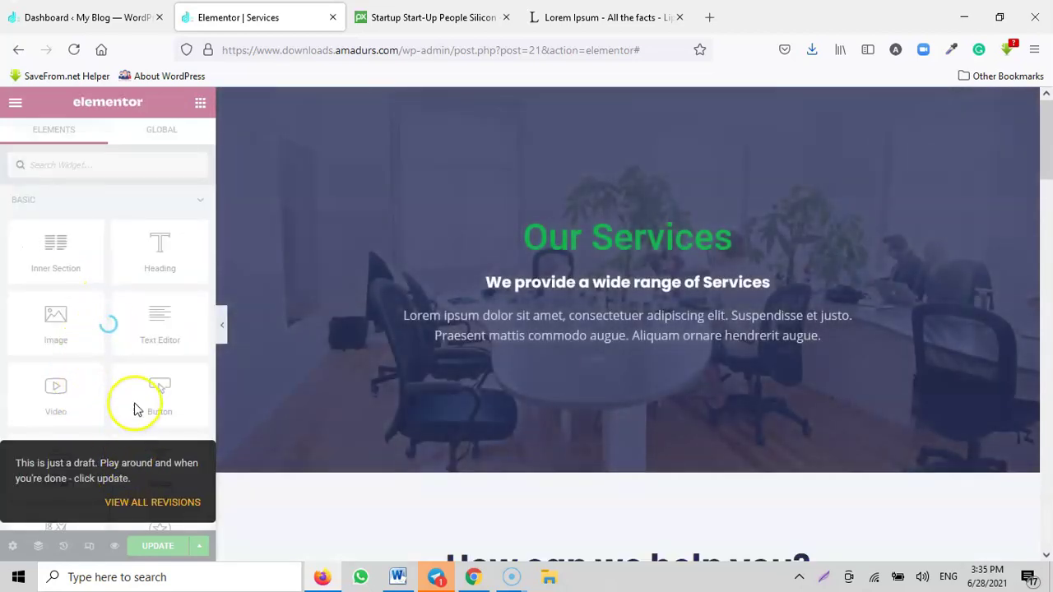
# Step: Try Multiply and Overlay blend modes on the heading, then keep Normal
pyautogui.click(169, 318)
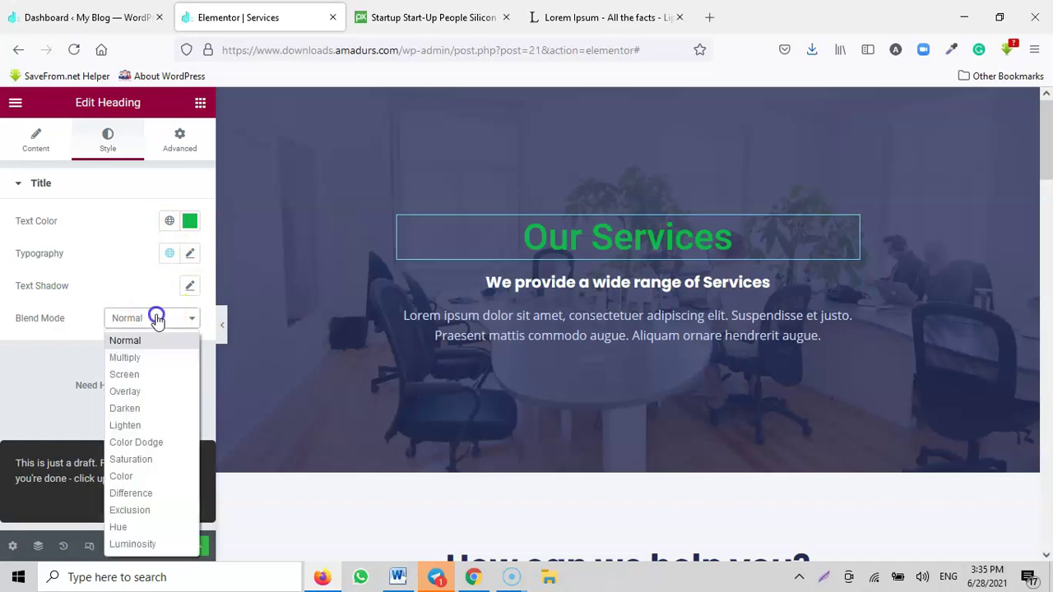
pyautogui.click(141, 357)
pyautogui.click(142, 327)
pyautogui.click(132, 392)
pyautogui.click(137, 329)
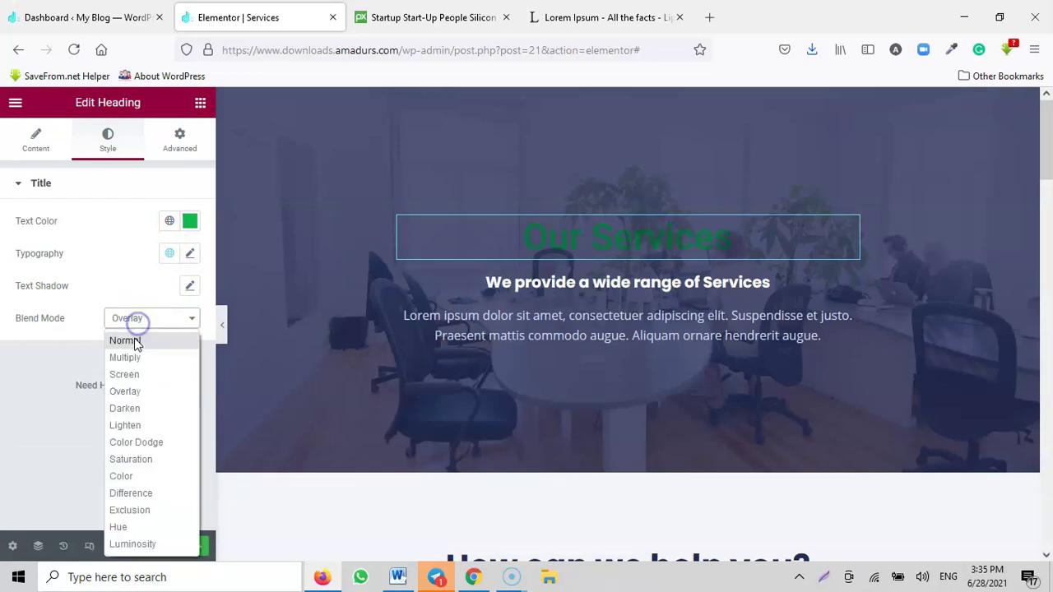
pyautogui.click(137, 343)
# Step: On the Advanced tab, set margins to 1/1/1/0 px unlinked and padding to -2 px
pyautogui.click(180, 153)
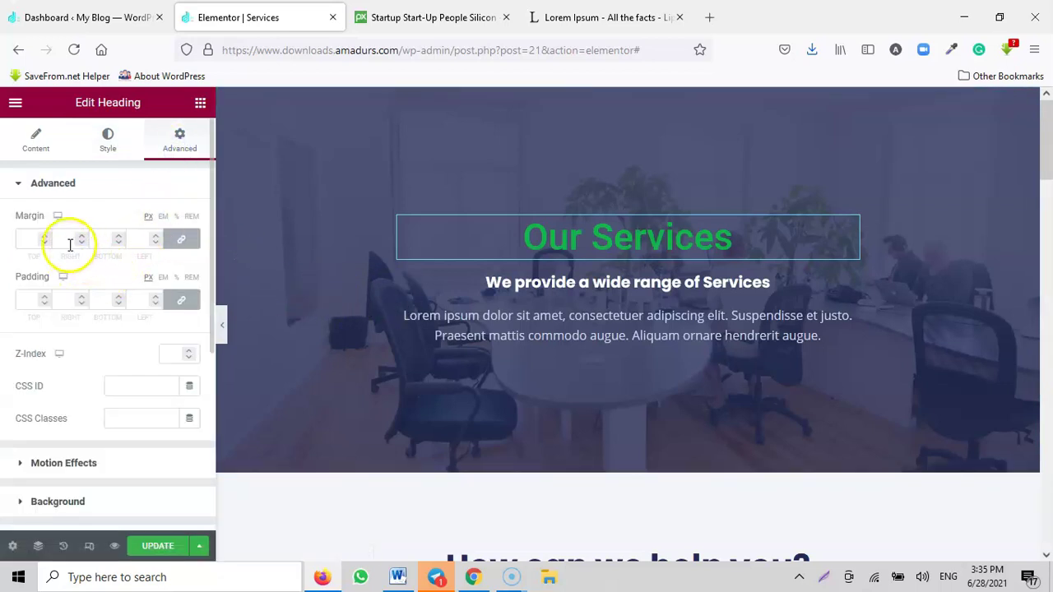
pyautogui.click(46, 239)
pyautogui.click(45, 243)
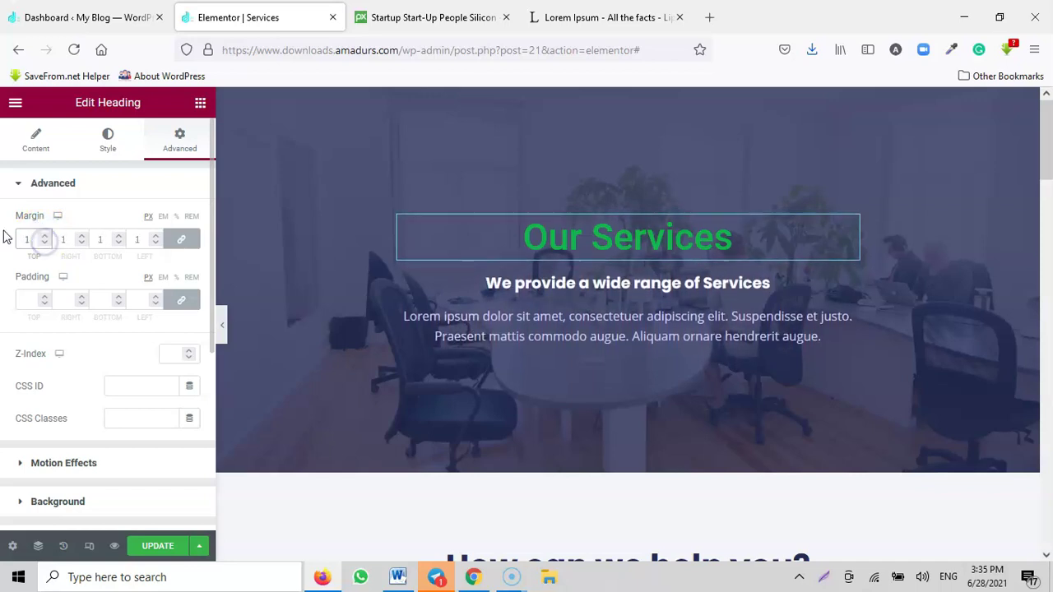
pyautogui.click(49, 300)
pyautogui.click(181, 243)
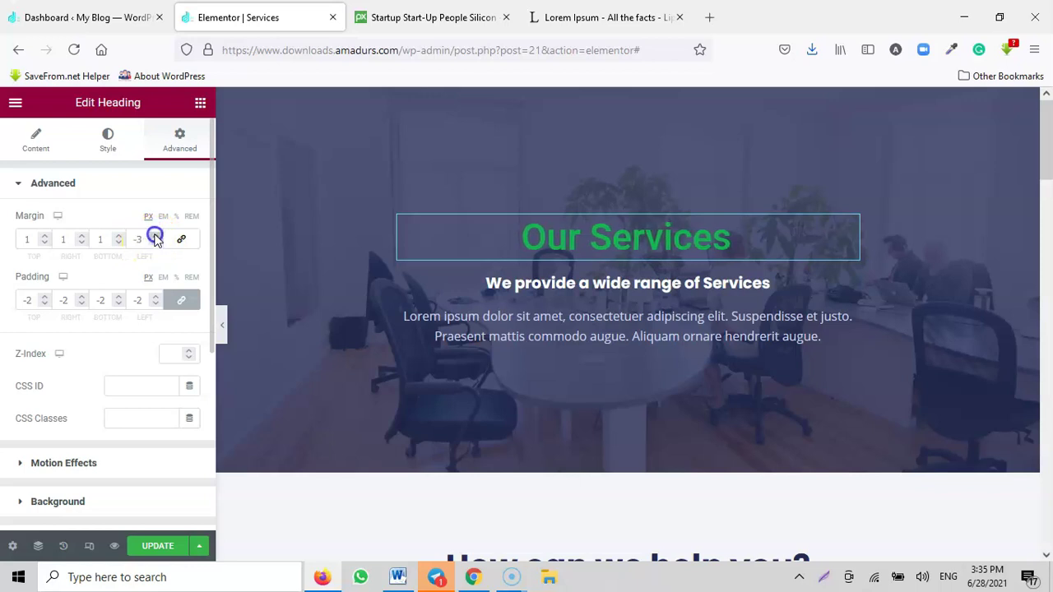
pyautogui.click(31, 150)
# Step: Select the 'How can we help you?' section, try Full Width content, then return to Boxed
pyautogui.click(497, 315)
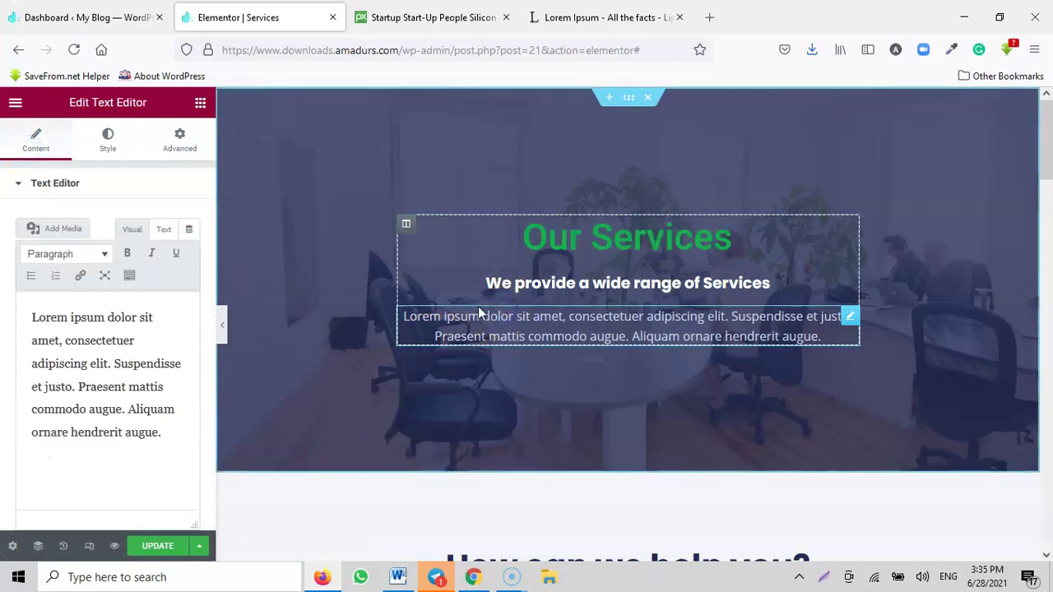
pyautogui.click(108, 140)
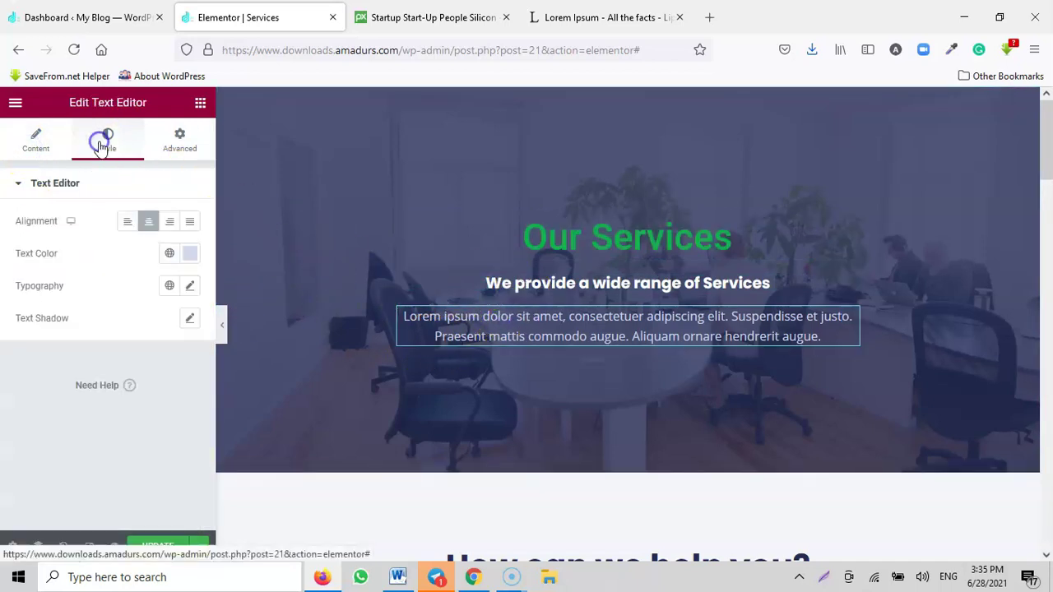
pyautogui.scroll(-2, 462, 330)
pyautogui.scroll(-4, 462, 329)
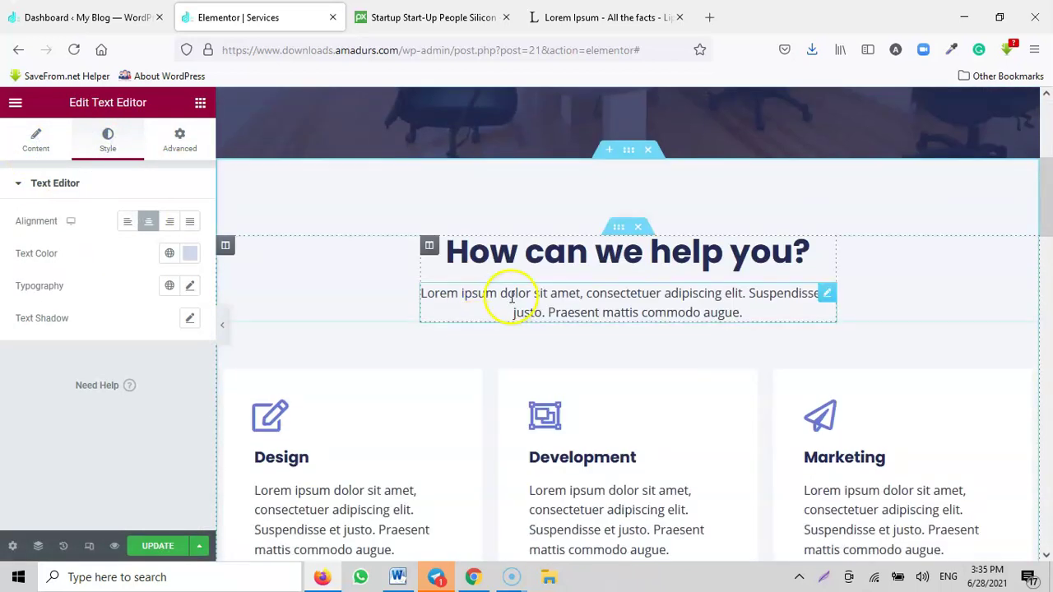
pyautogui.click(625, 236)
pyautogui.click(142, 222)
pyautogui.click(130, 260)
pyautogui.click(131, 233)
pyautogui.click(132, 244)
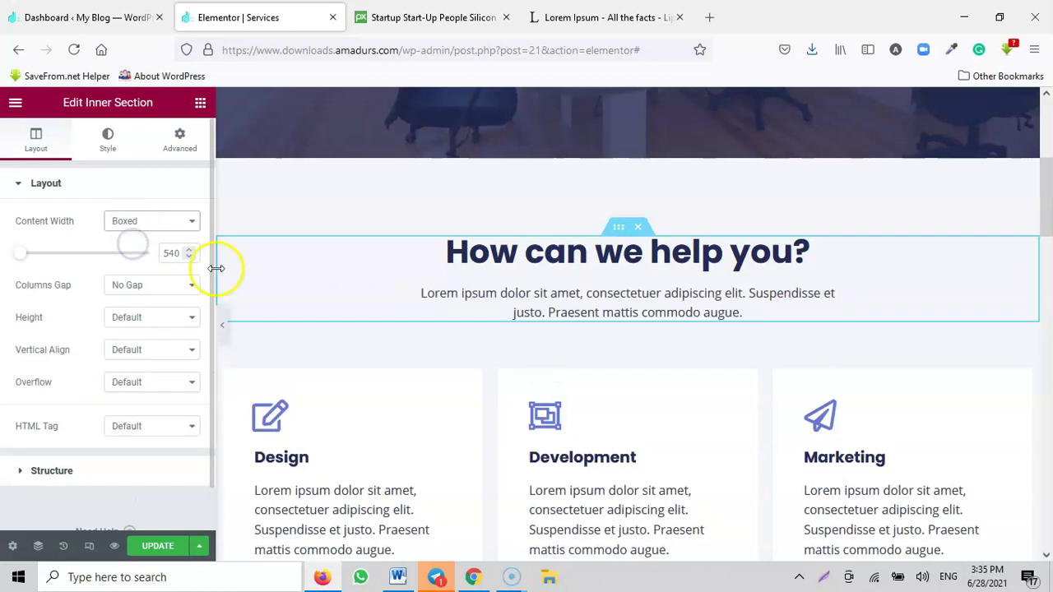
# Step: Try No Gap columns and Fit To Screen or Min Height 400 heights, leaving both Default
pyautogui.click(155, 285)
pyautogui.click(146, 303)
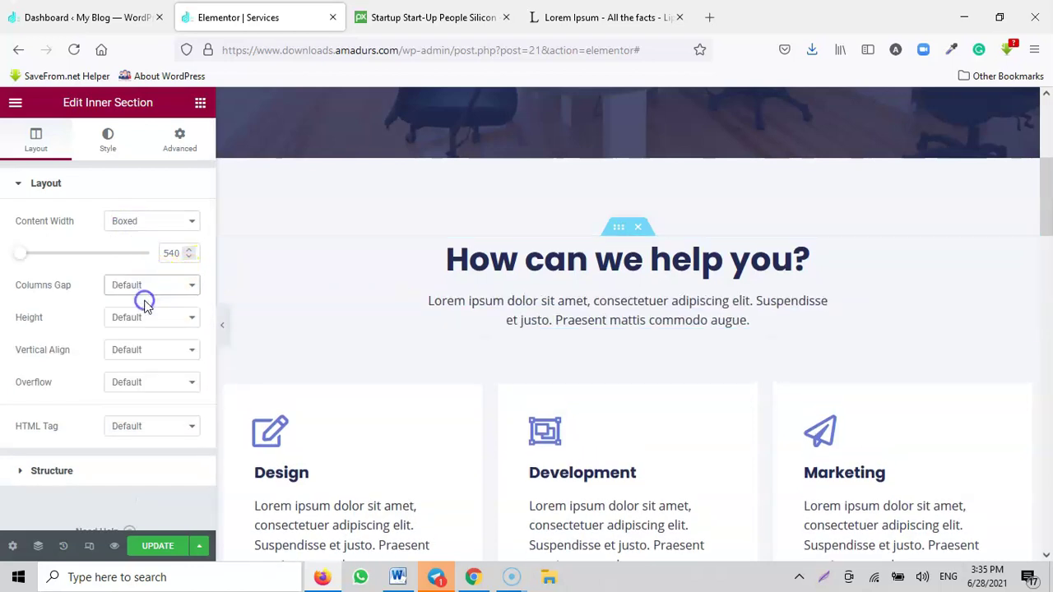
pyautogui.click(145, 287)
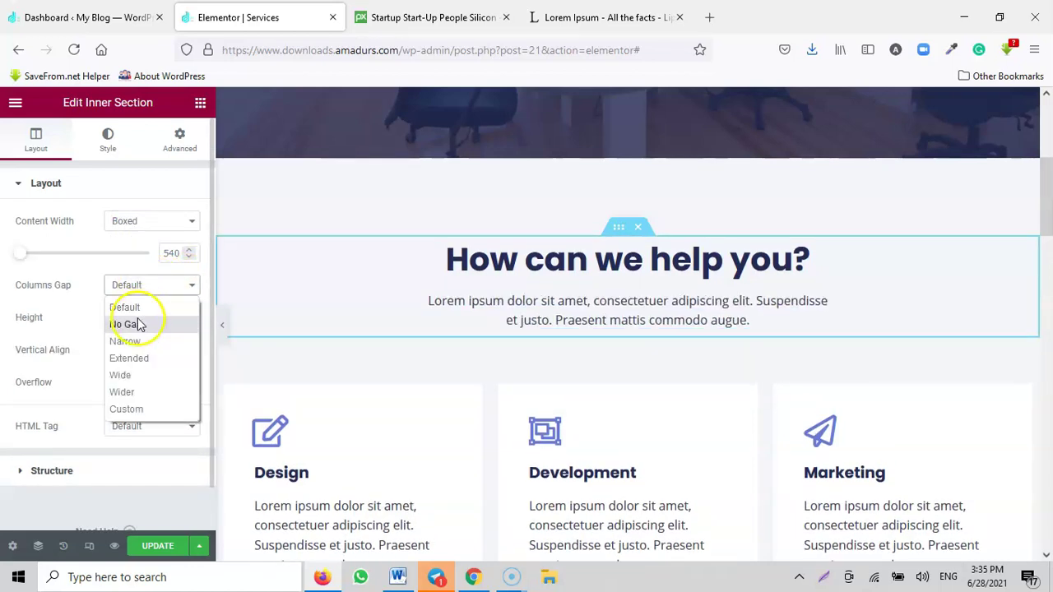
pyautogui.click(132, 324)
pyautogui.click(141, 288)
pyautogui.click(140, 307)
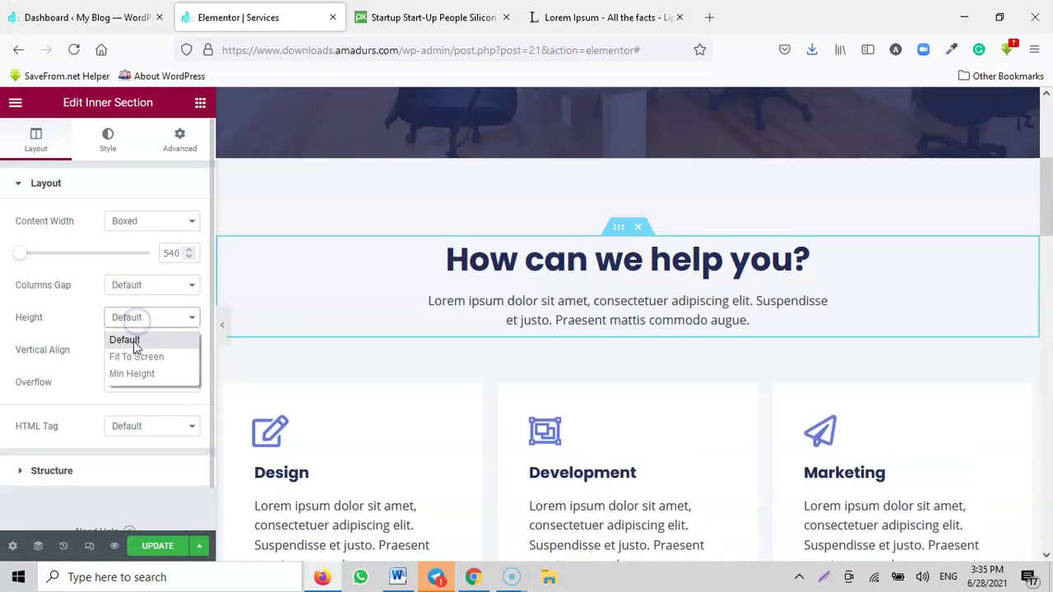
pyautogui.click(136, 357)
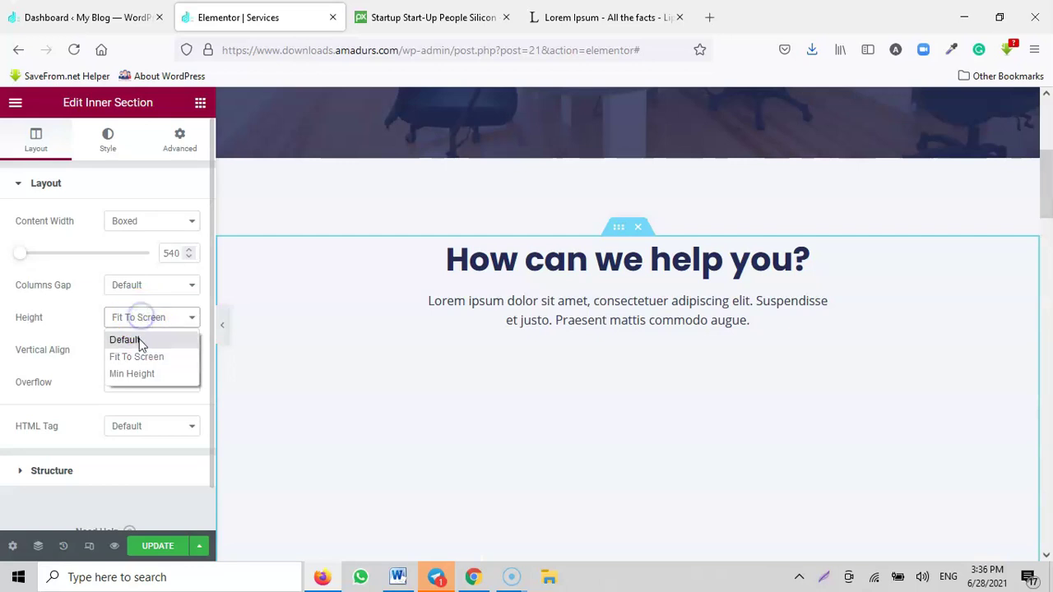
pyautogui.click(140, 341)
pyautogui.click(145, 373)
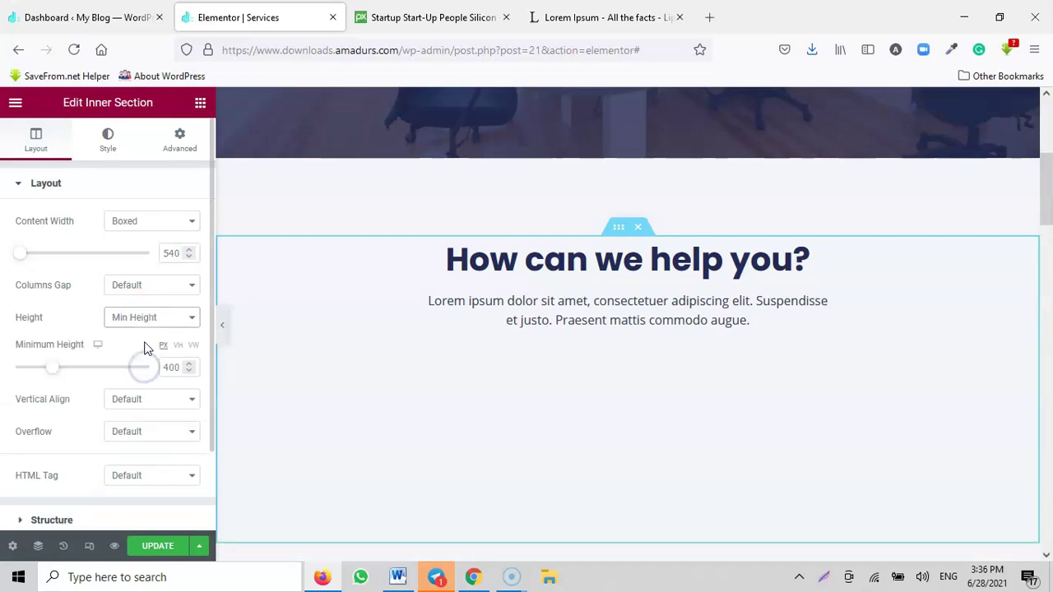
pyautogui.click(145, 357)
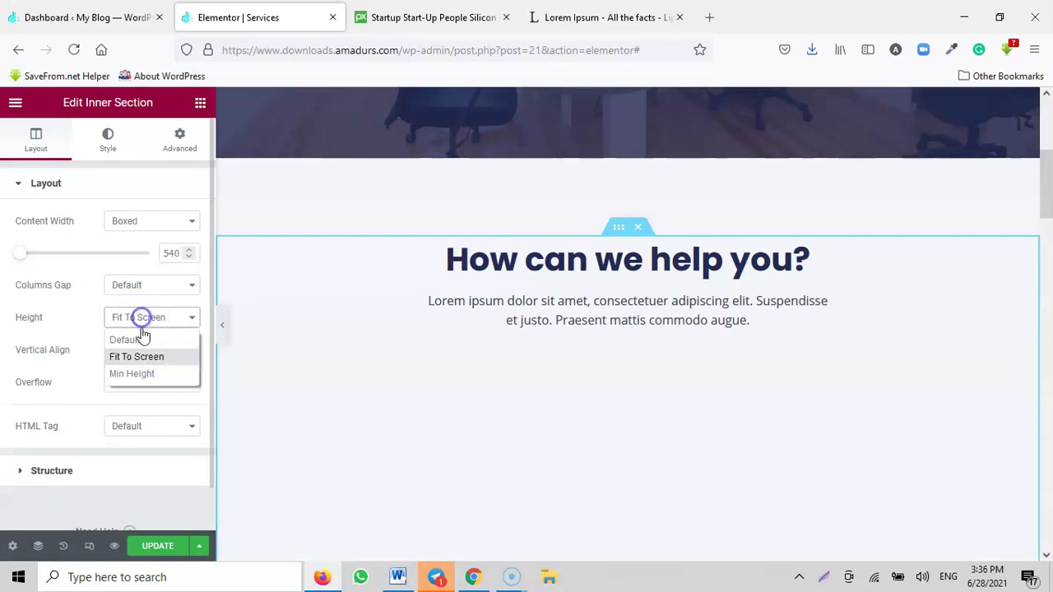
pyautogui.click(132, 340)
# Step: Try Middle vertical alignment and the main HTML tag, resetting the tag to Default
pyautogui.scroll(-1, 140, 339)
pyautogui.click(138, 315)
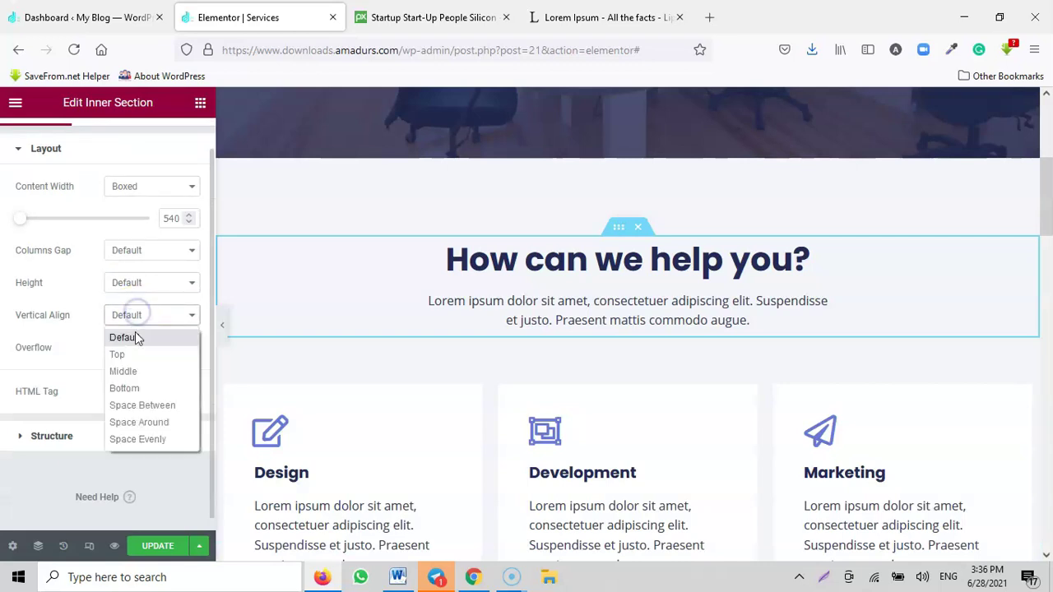
pyautogui.click(138, 338)
pyautogui.click(135, 327)
pyautogui.click(125, 372)
pyautogui.click(135, 321)
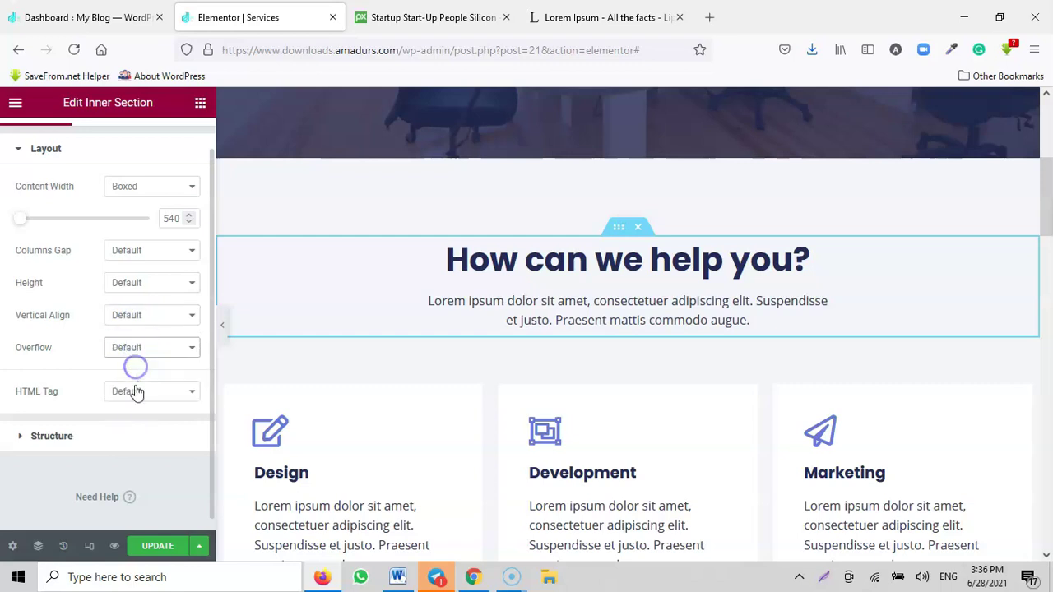
pyautogui.click(136, 392)
pyautogui.click(133, 305)
pyautogui.click(134, 395)
pyautogui.click(125, 232)
pyautogui.click(74, 432)
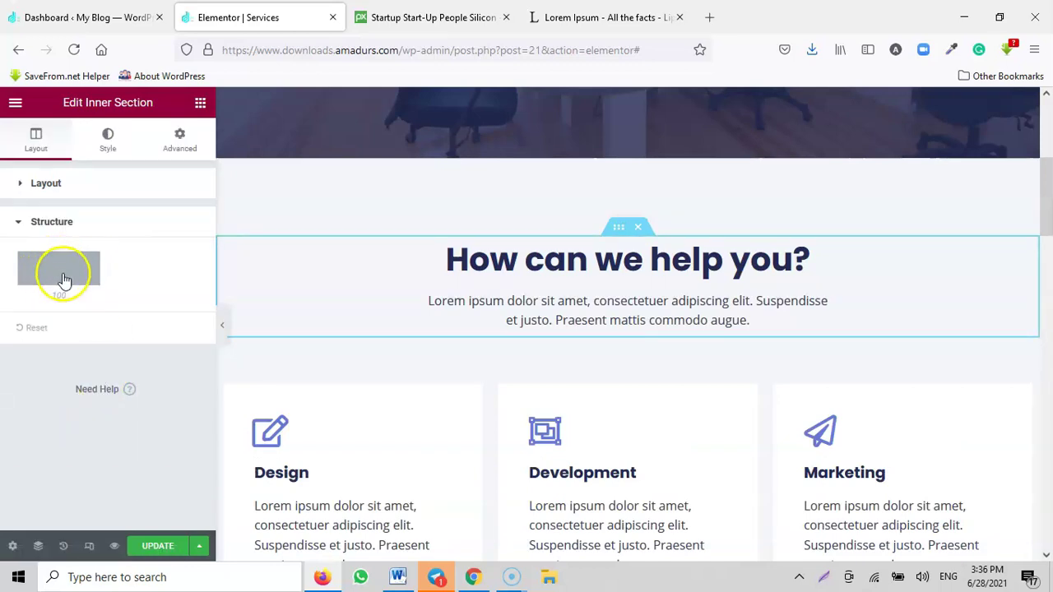
# Step: Browse the section's Style panels (background overlay, border, shape divider) and Advanced tab, then return to Layout
pyautogui.click(108, 136)
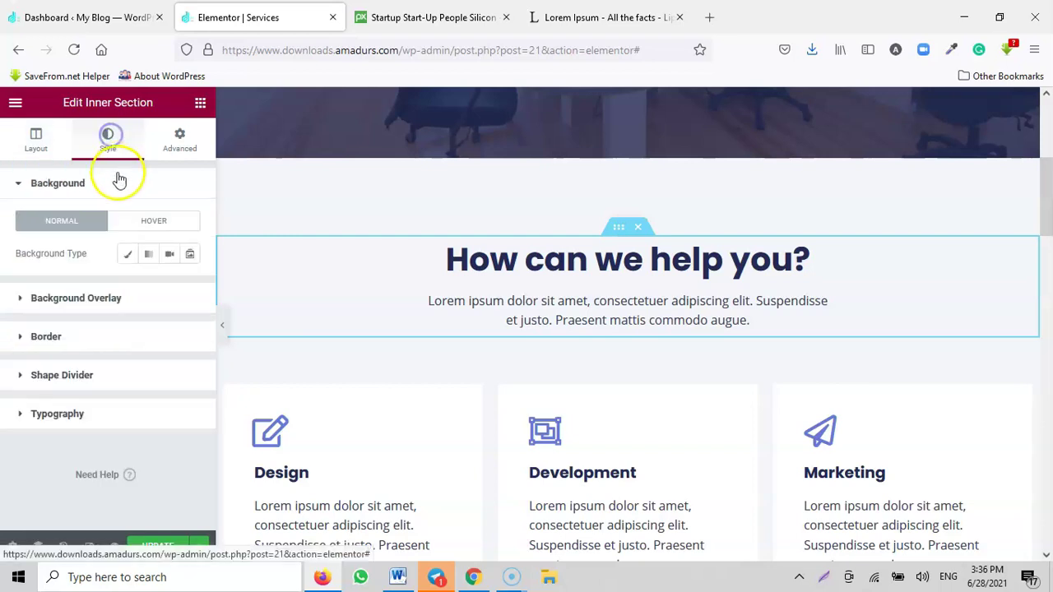
pyautogui.click(85, 305)
pyautogui.click(70, 342)
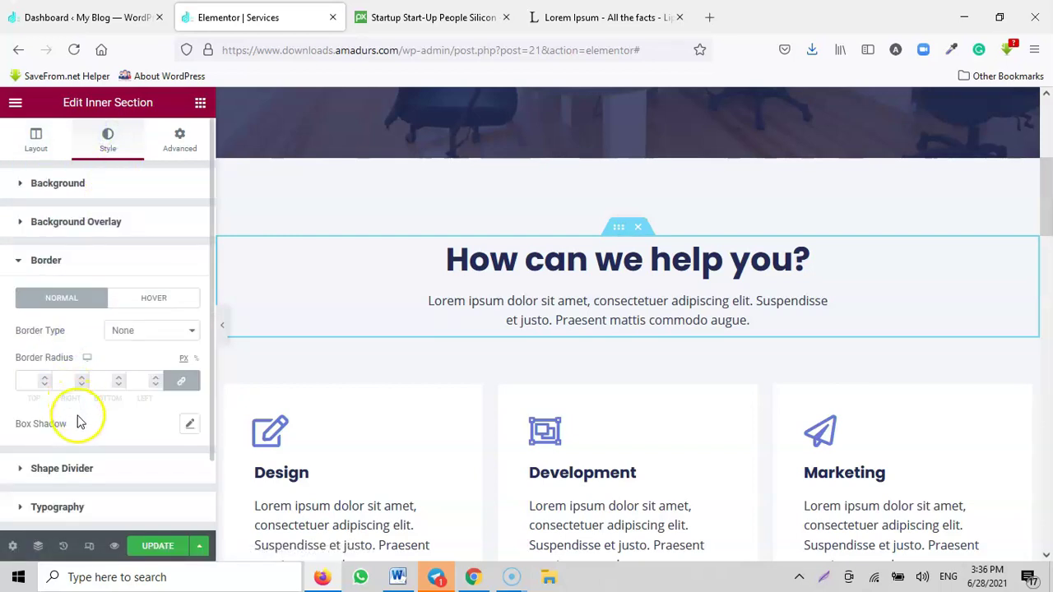
pyautogui.click(82, 465)
pyautogui.scroll(-4, 576, 395)
pyautogui.scroll(4, 649, 411)
pyautogui.click(183, 140)
pyautogui.scroll(-2, 132, 424)
pyautogui.scroll(4, 131, 423)
pyautogui.click(36, 142)
# Step: Save the Services page changes with Update
pyautogui.scroll(-4, 630, 343)
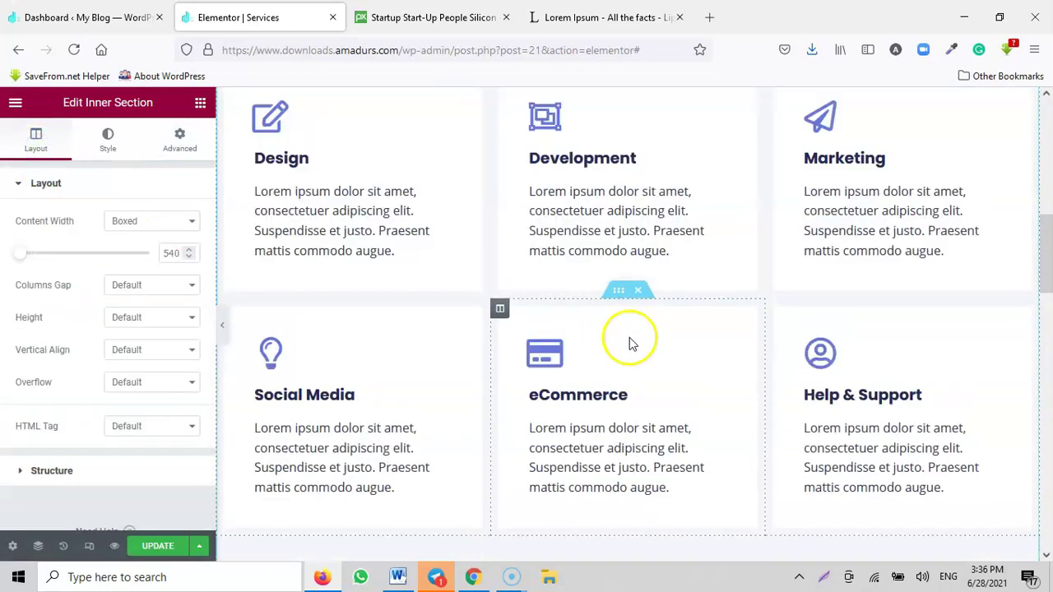
pyautogui.scroll(-4, 630, 344)
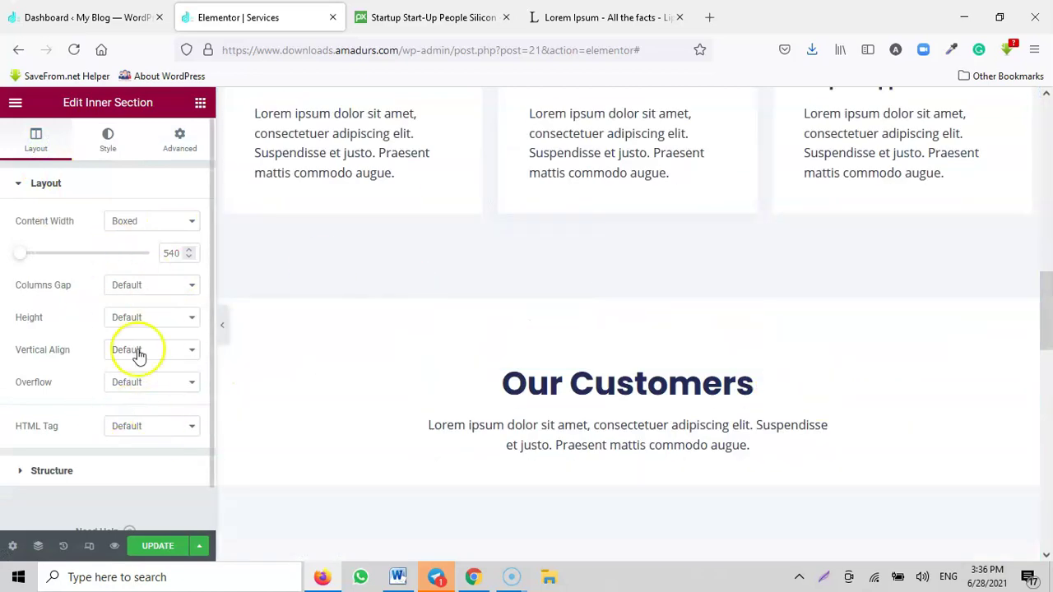
pyautogui.scroll(-9, 649, 353)
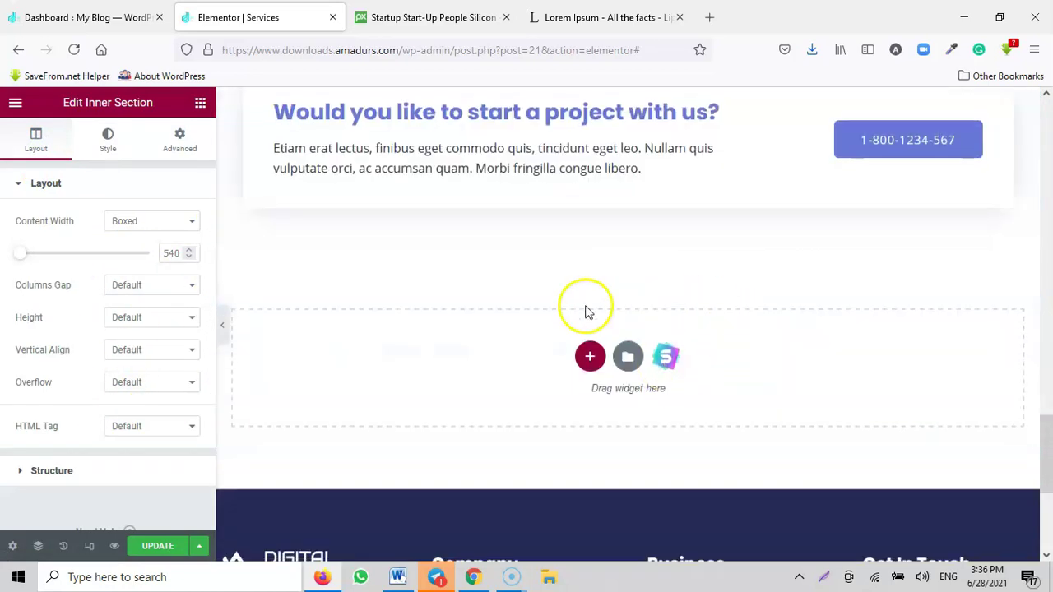
pyautogui.scroll(15, 733, 348)
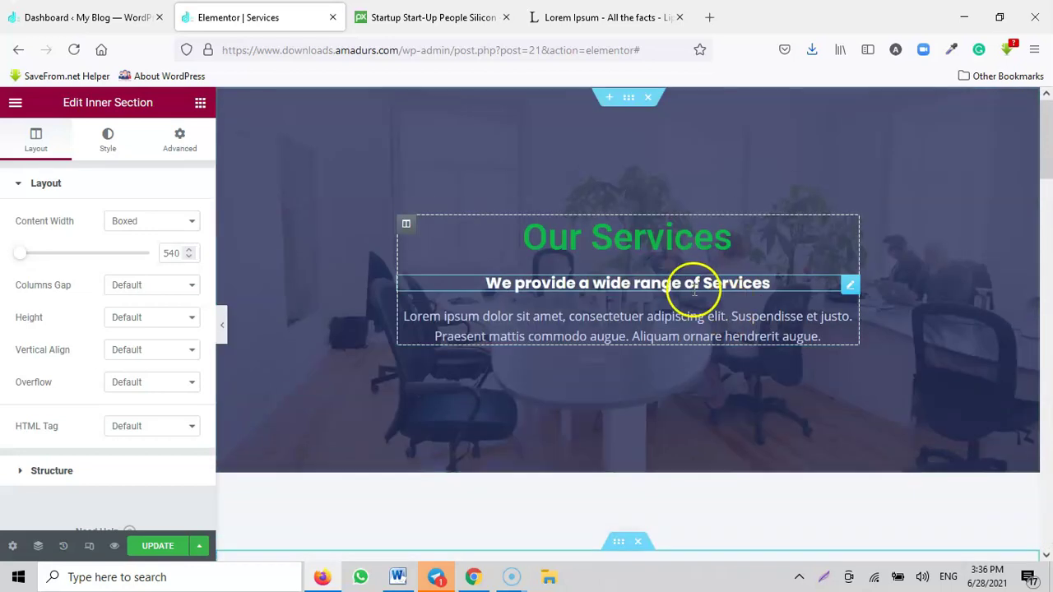
pyautogui.click(160, 546)
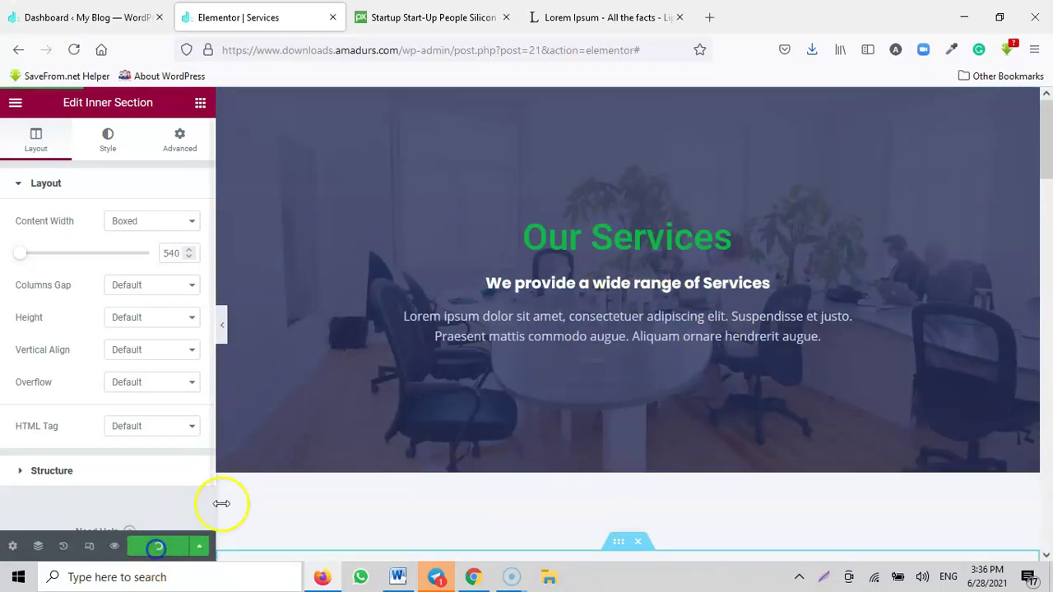
# Step: Load the site's home page by deleting the /wp-admin editor path from the URL
pyautogui.moveTo(402, 50); pyautogui.dragTo(781, 119)
pyautogui.press('BackSpace')
pyautogui.press('Return')
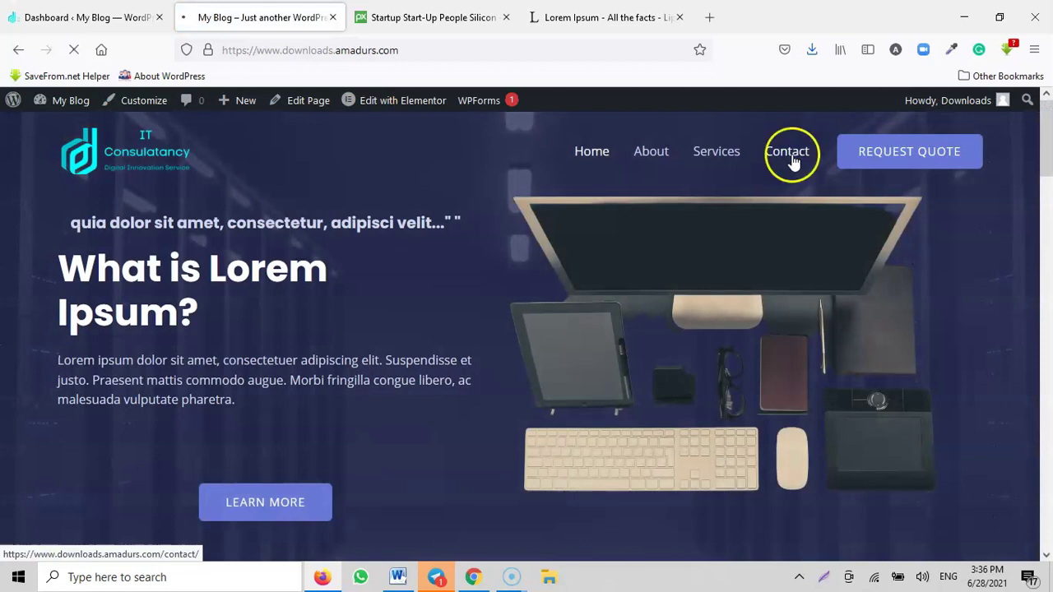
# Step: Go to the Contact page from the site menu and choose Edit with Elementor
pyautogui.click(789, 156)
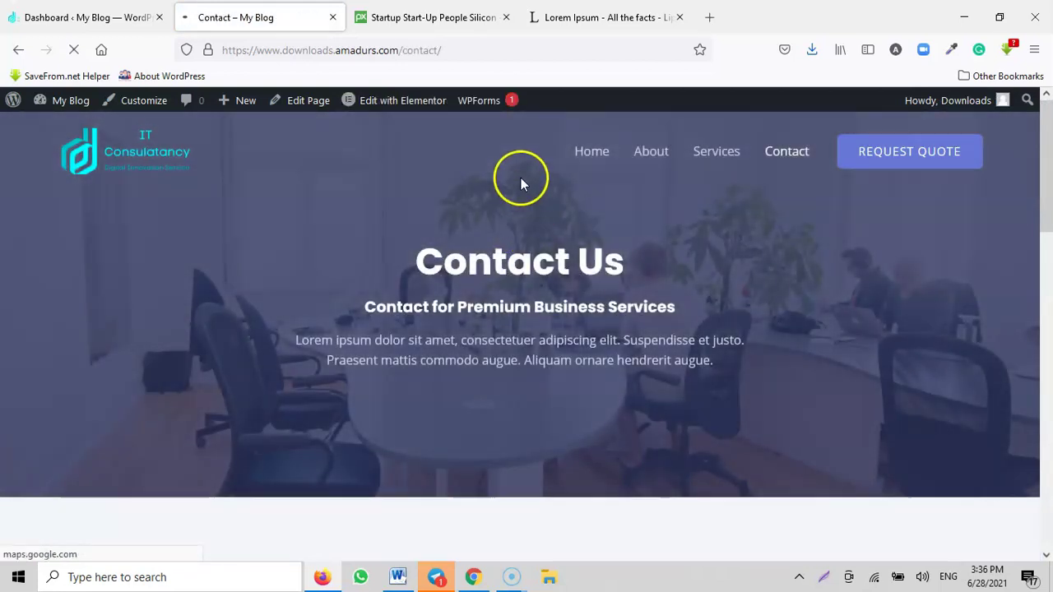
pyautogui.click(402, 106)
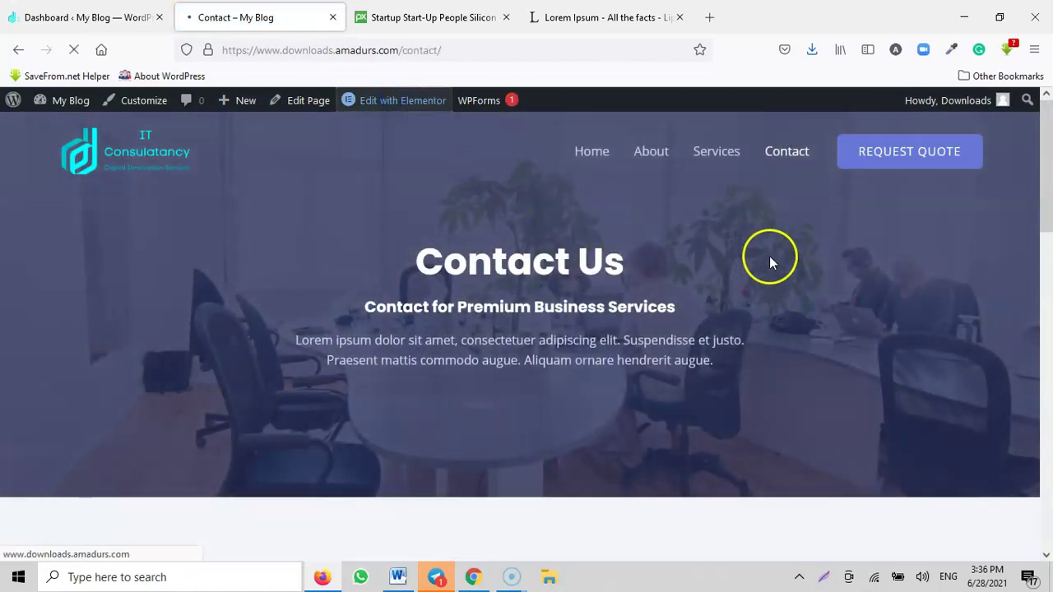
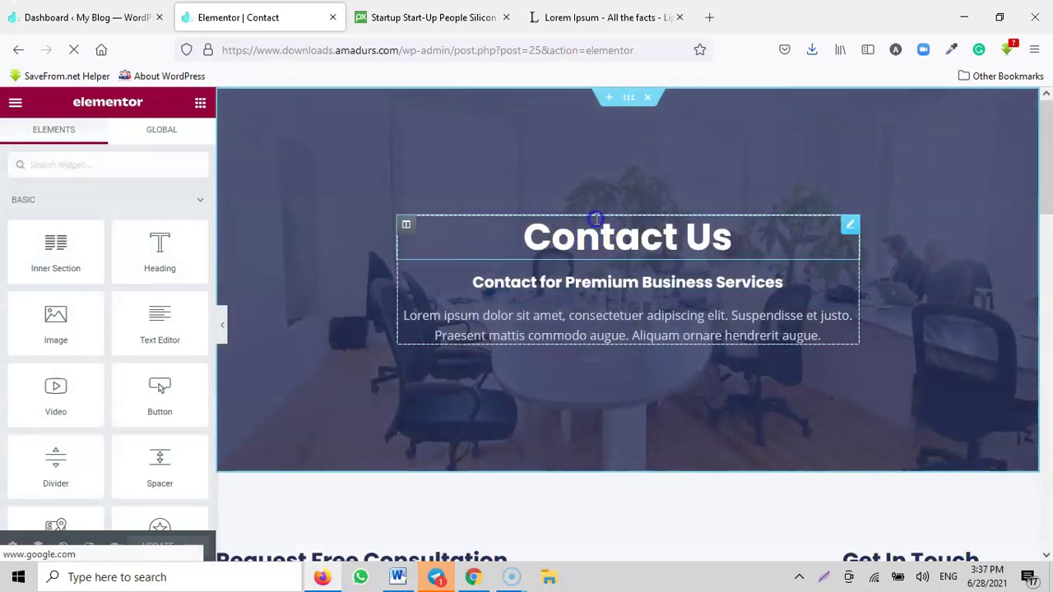
# Step: Inspect the Contact Us heading, the Premium Business Services subheading and the Lorem ipsum intro paragraph
pyautogui.click(592, 235)
pyautogui.click(68, 254)
pyautogui.tripleClick(36, 257)
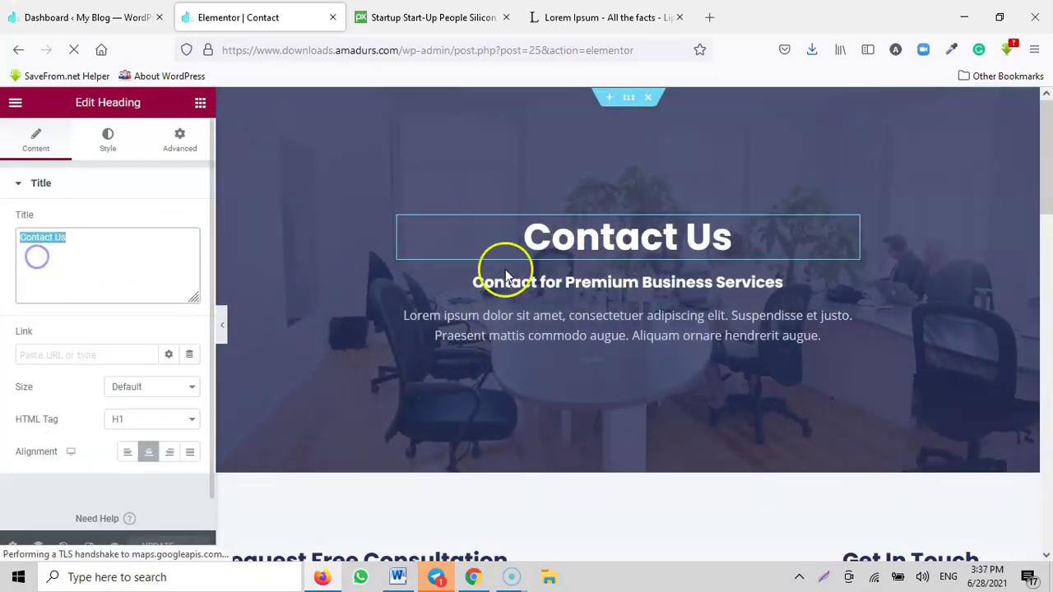
pyautogui.click(666, 288)
pyautogui.moveTo(119, 238); pyautogui.dragTo(21, 239)
pyautogui.click(650, 321)
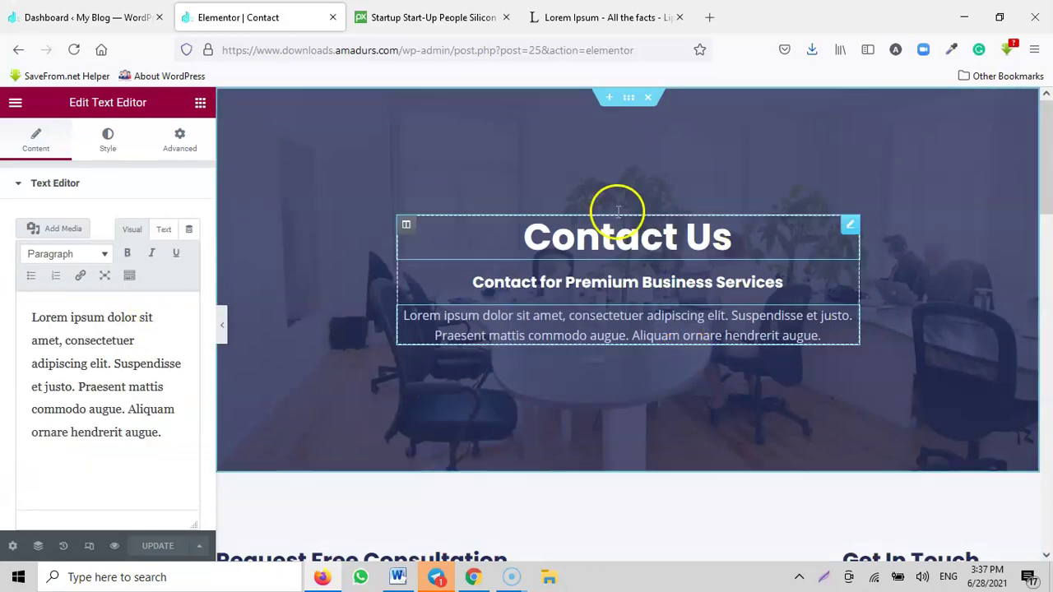
# Step: Check the contact form's [wpforms id="10"] shortcode, then move to the WordPress dashboard
pyautogui.scroll(-5, 881, 345)
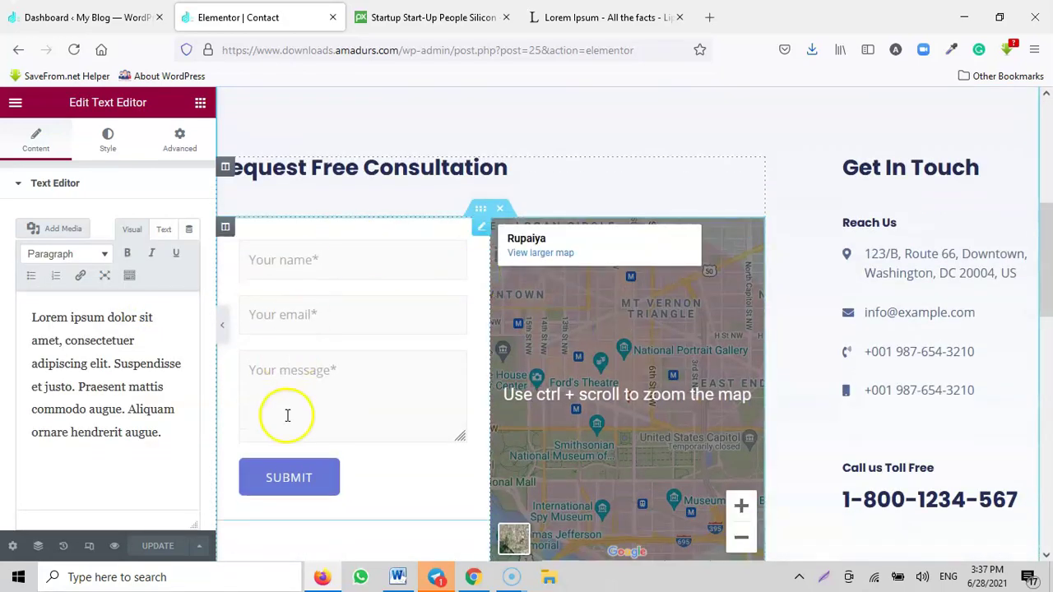
pyautogui.click(333, 258)
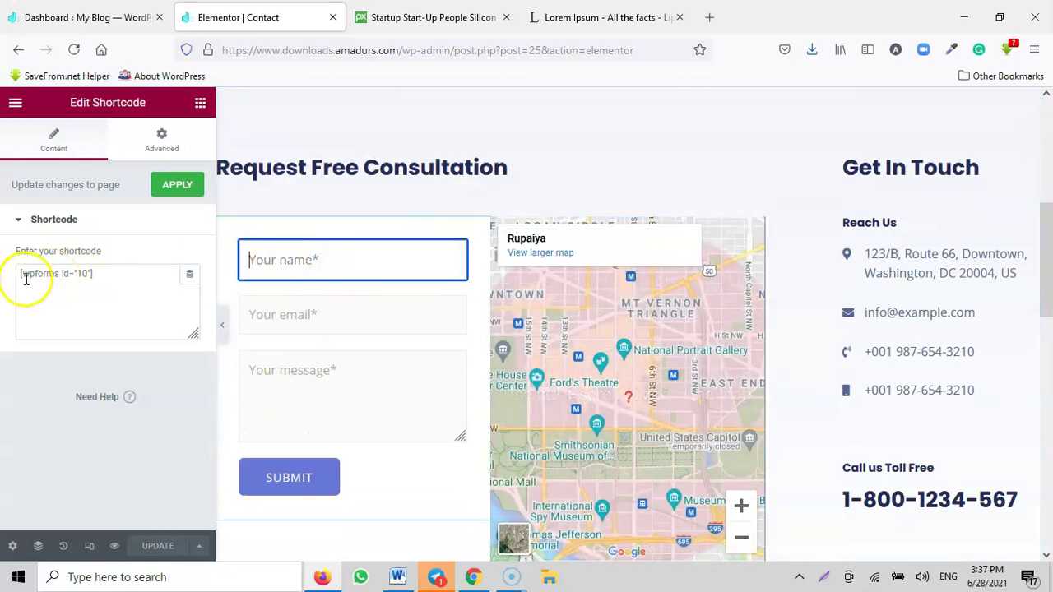
pyautogui.click(90, 17)
# Step: Open the WPForms Entries page from the WordPress dashboard
pyautogui.moveTo(50, 399)
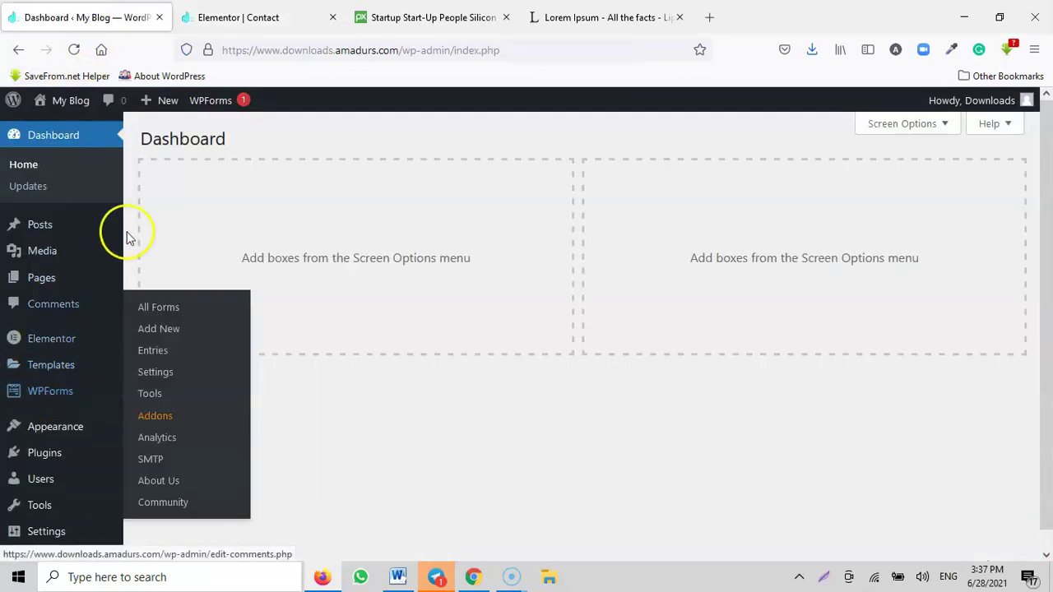
pyautogui.click(260, 20)
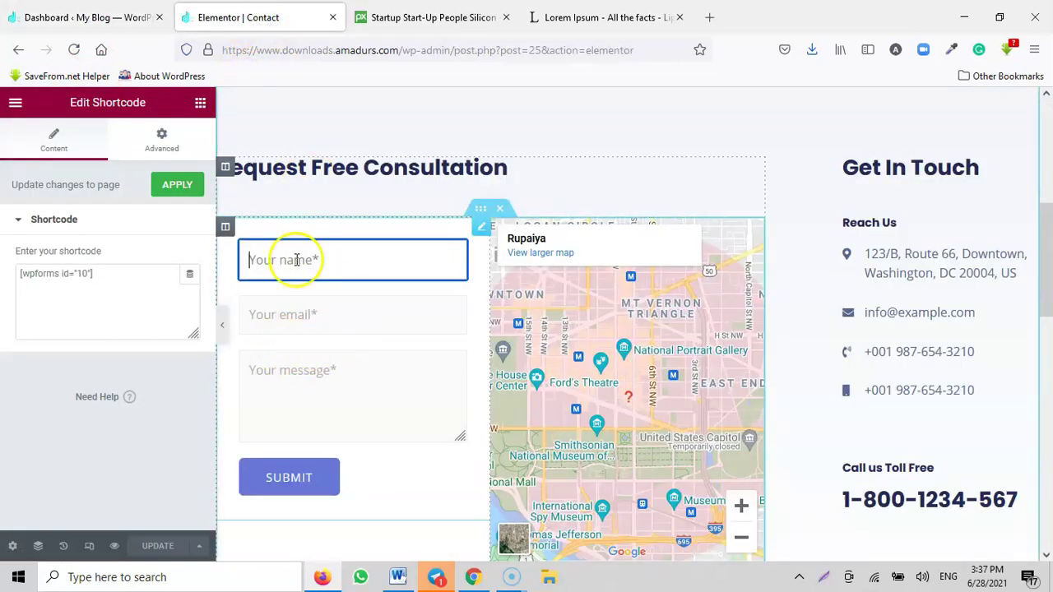
pyautogui.click(91, 17)
pyautogui.moveTo(48, 401)
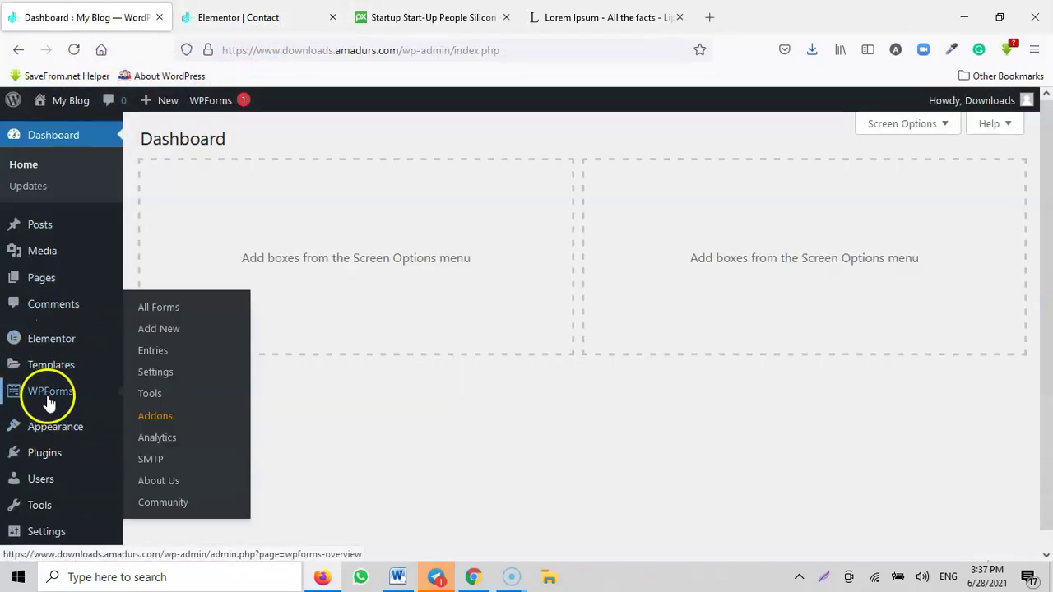
pyautogui.click(156, 352)
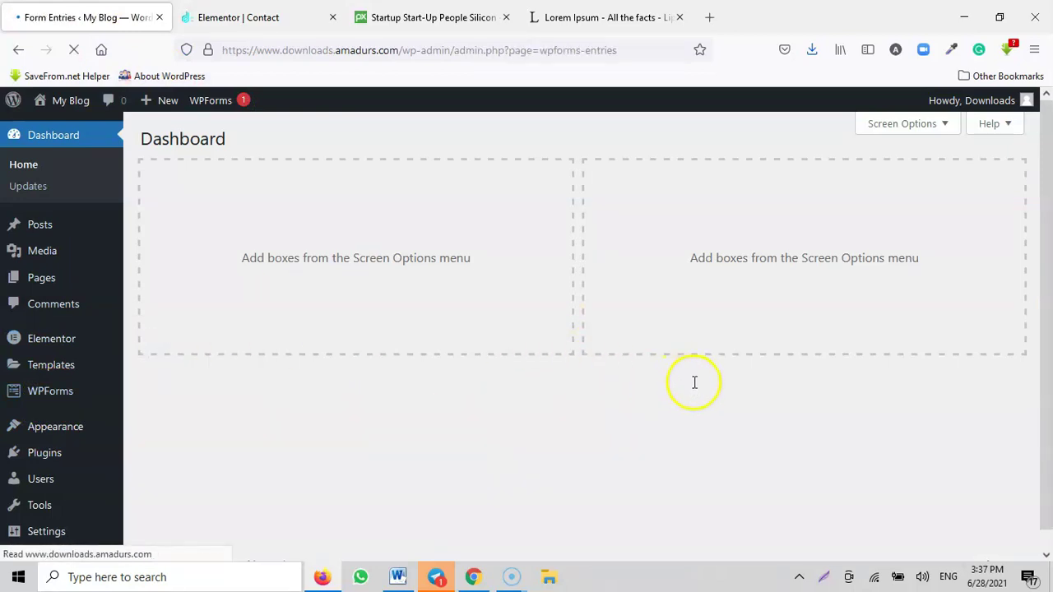
# Step: Read through the WPForms entries upgrade notice, then go back to the Elementor Contact page editor
pyautogui.scroll(-4, 559, 387)
pyautogui.scroll(3, 608, 361)
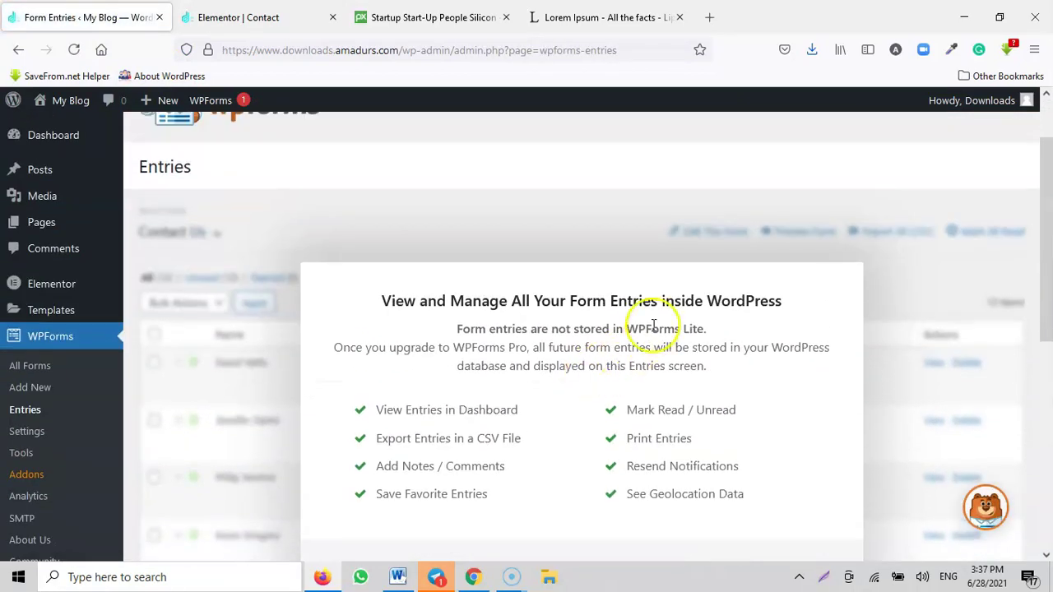
pyautogui.scroll(-4, 757, 334)
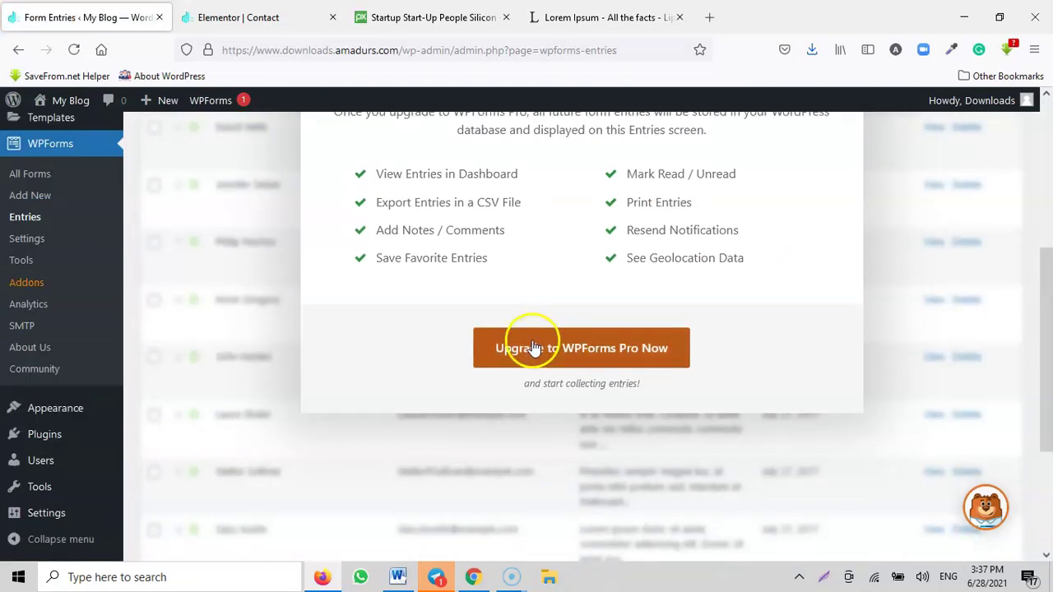
pyautogui.scroll(4, 719, 353)
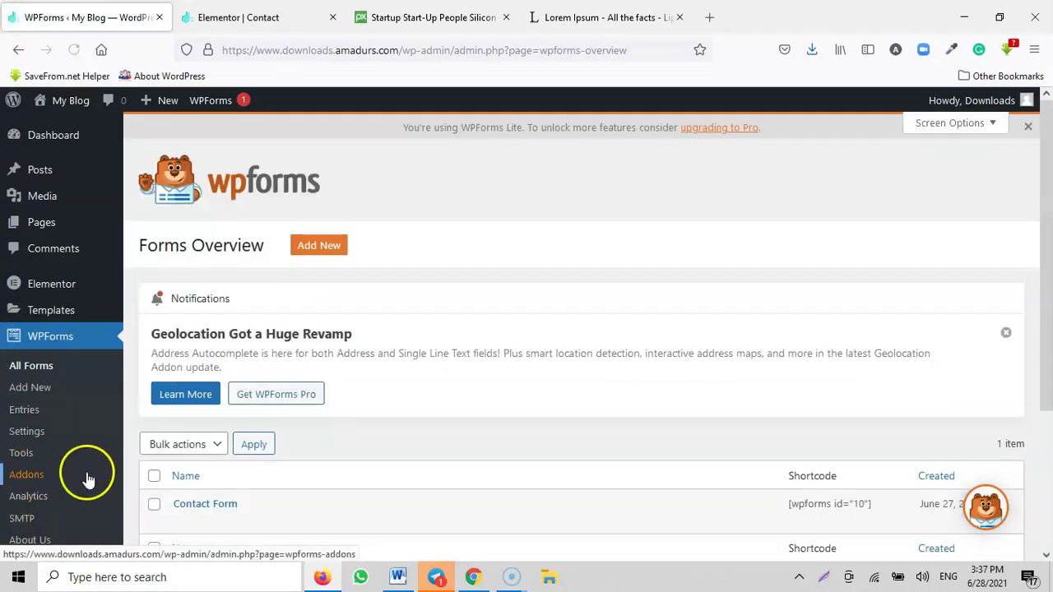
pyautogui.scroll(-2, 247, 470)
pyautogui.scroll(2, 300, 370)
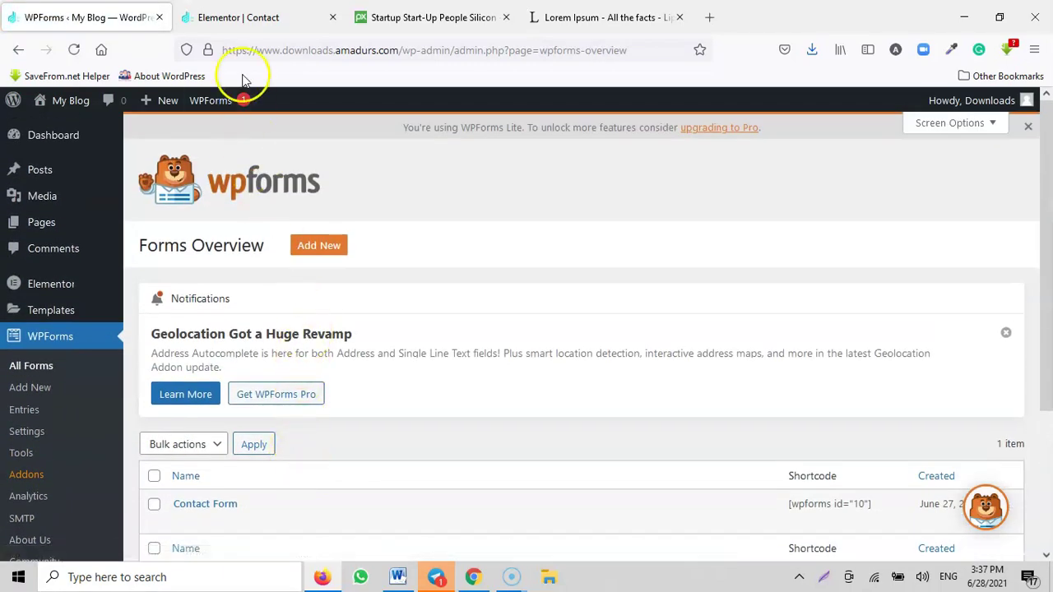
pyautogui.click(242, 14)
pyautogui.scroll(-2, 493, 288)
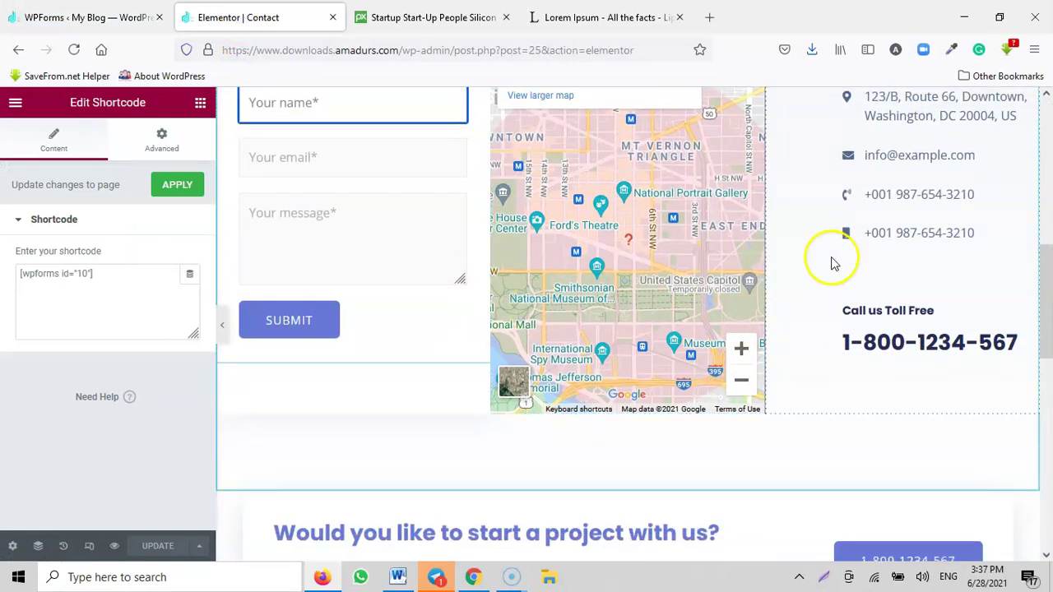
# Step: Replace the start of the Get In Touch address with 'c12 dcvdscvdxdx', keeping Washington, DC 20004, US
pyautogui.scroll(3, 832, 264)
pyautogui.click(882, 263)
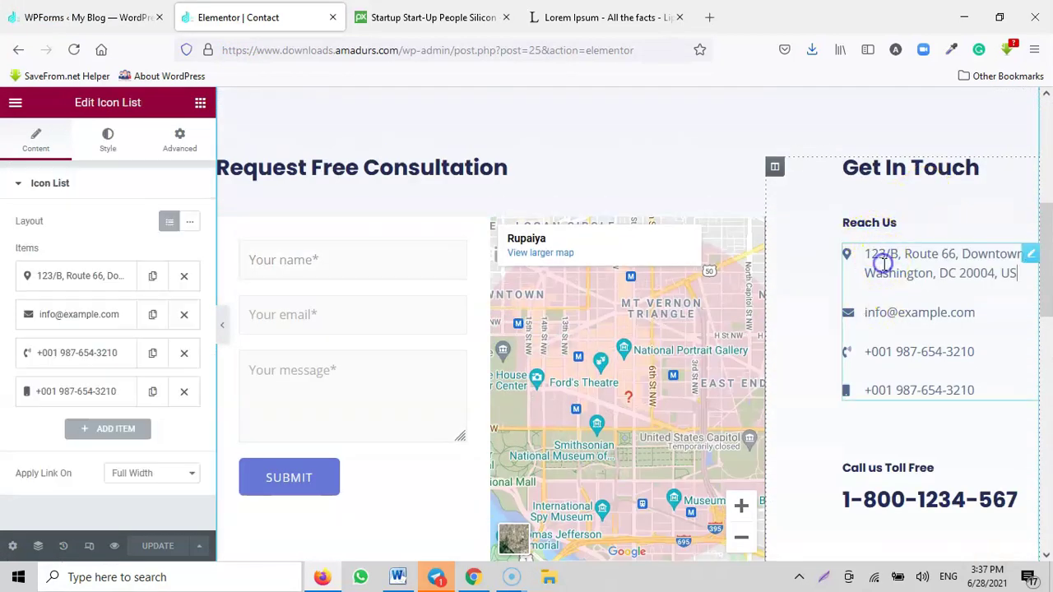
pyautogui.click(59, 275)
pyautogui.click(120, 332)
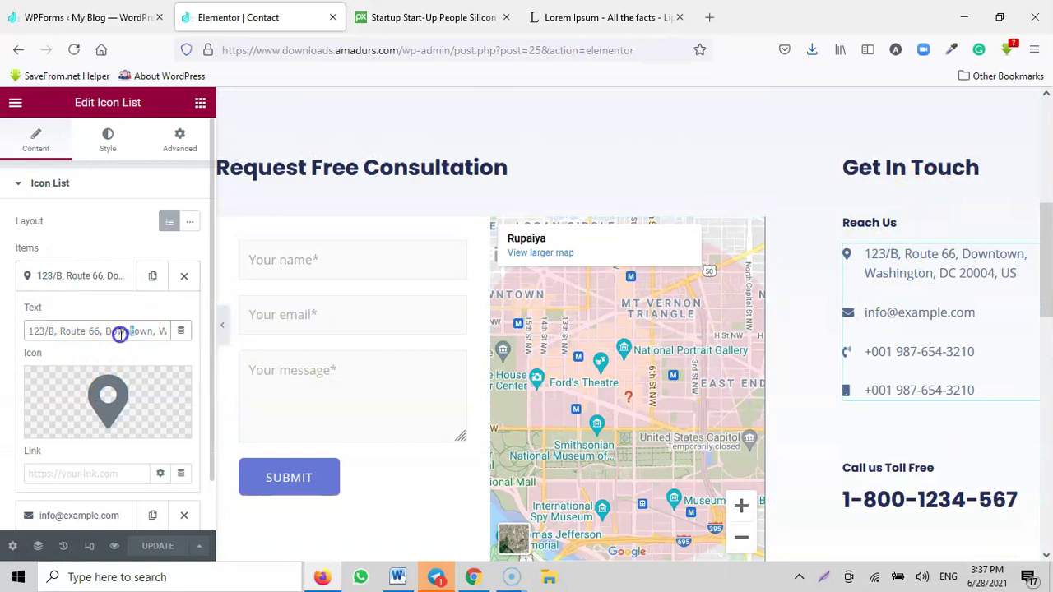
pyautogui.moveTo(120, 332); pyautogui.dragTo(31, 339)
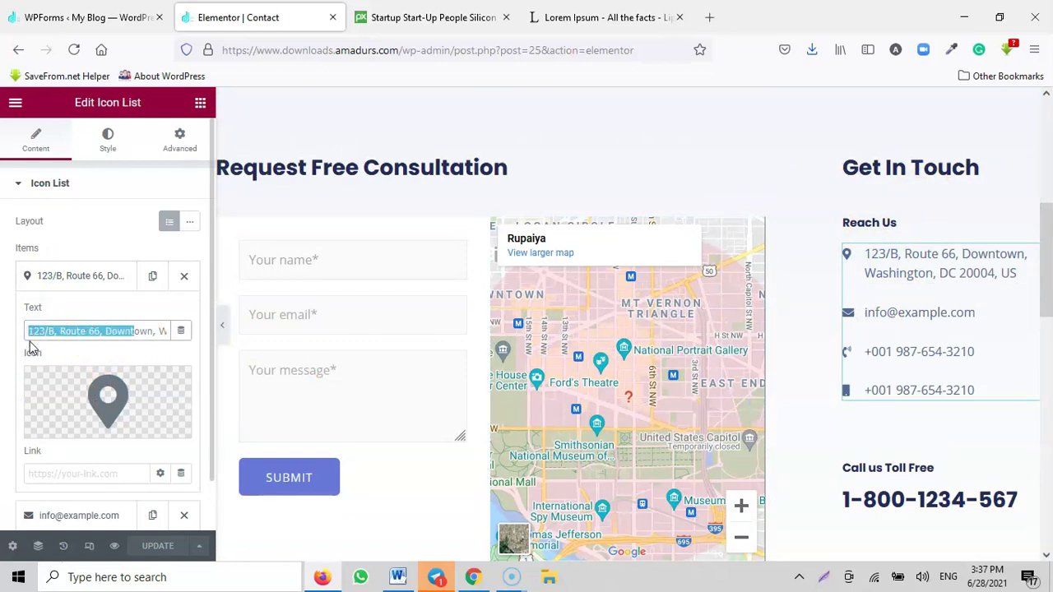
pyautogui.write('c12 ')
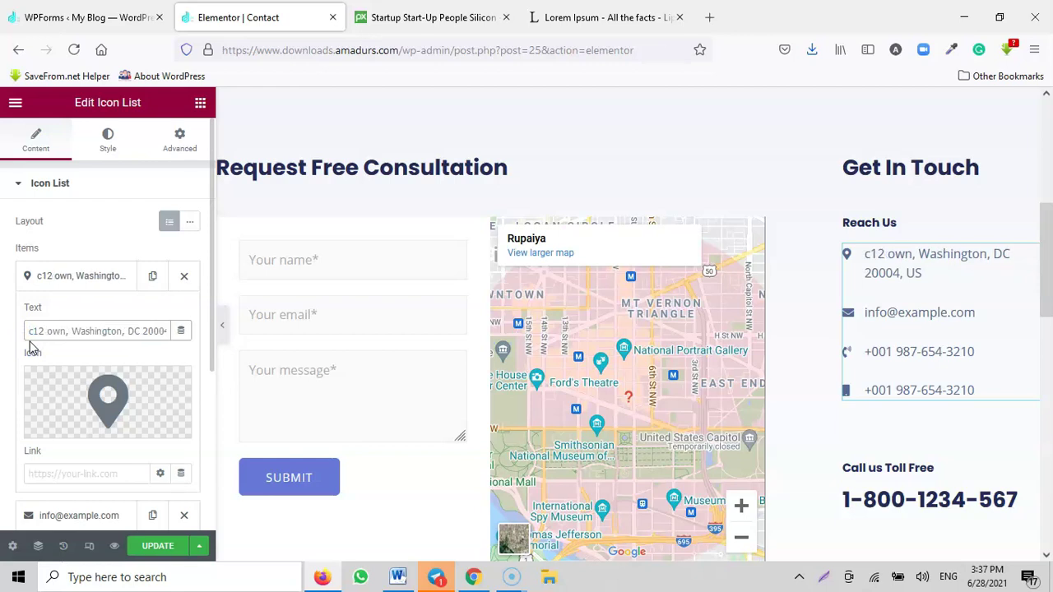
pyautogui.write('dcvdscvdxdx')
pyautogui.moveTo(142, 425)
pyautogui.scroll(-3, 782, 371)
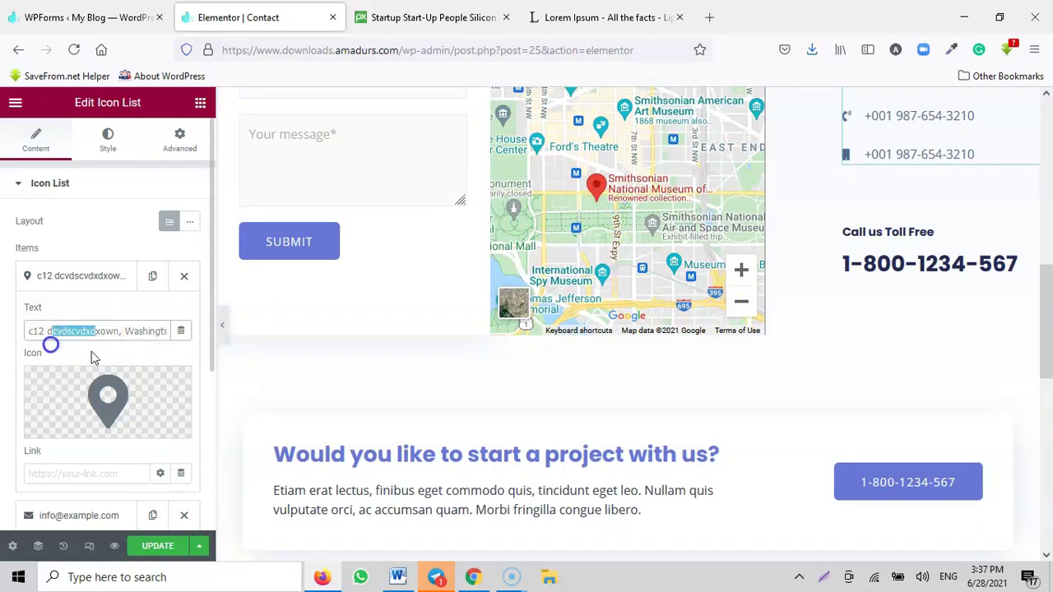
pyautogui.scroll(3, 809, 341)
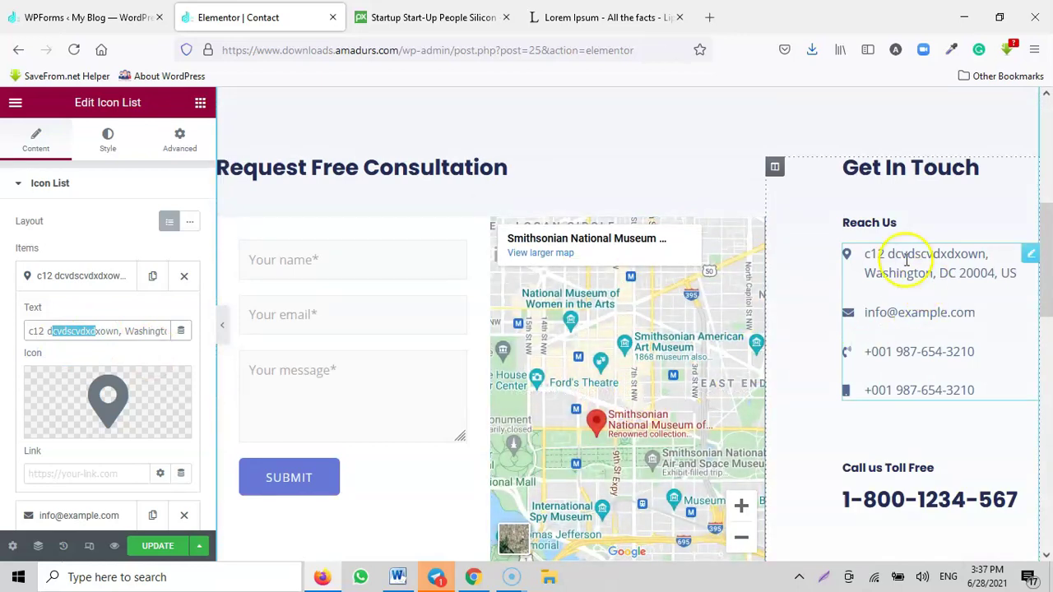
# Step: Locate the Smithsonian American Art Museum on the map and browse the map column's Style options
pyautogui.click(630, 346)
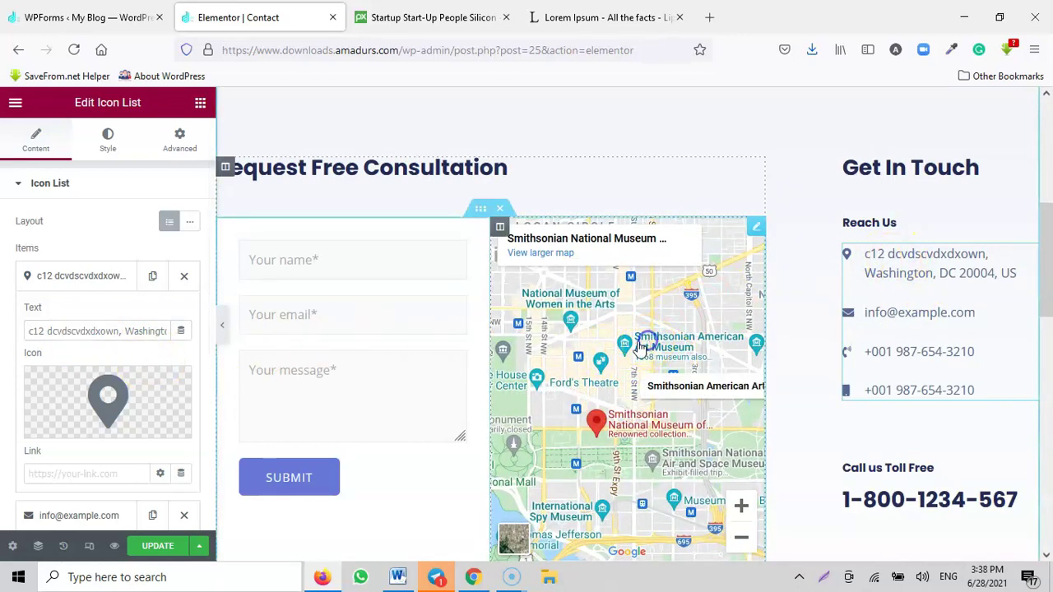
pyautogui.click(500, 227)
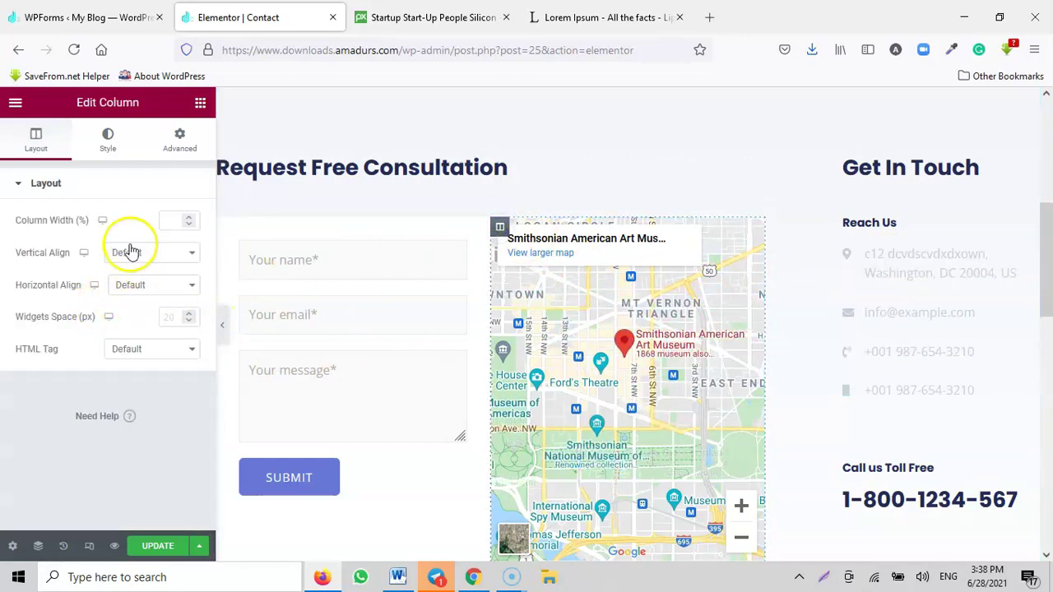
pyautogui.click(107, 139)
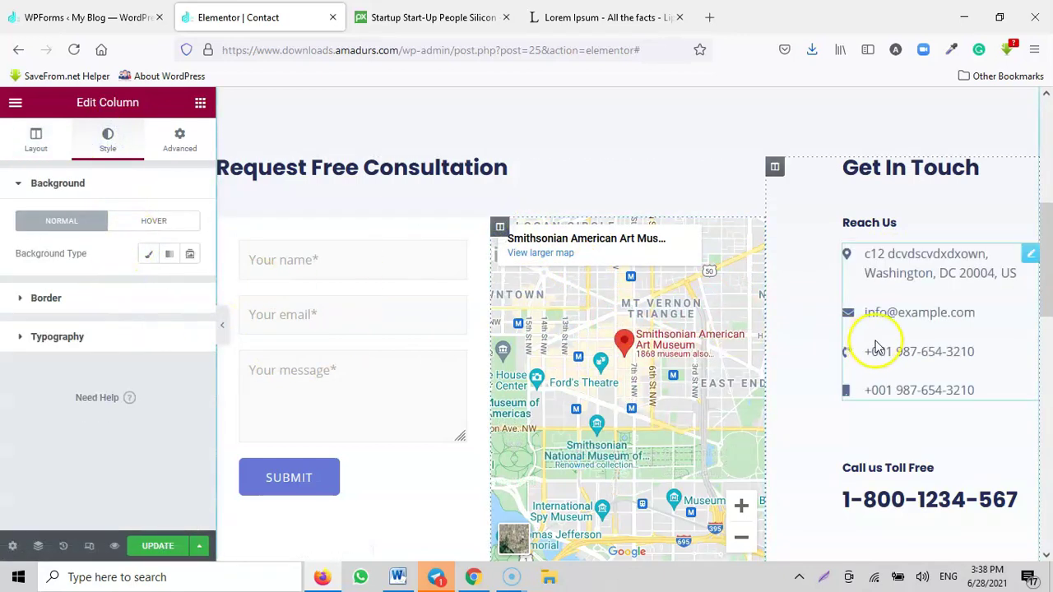
pyautogui.scroll(-2, 905, 378)
pyautogui.scroll(-2, 904, 379)
pyautogui.scroll(-3, 714, 376)
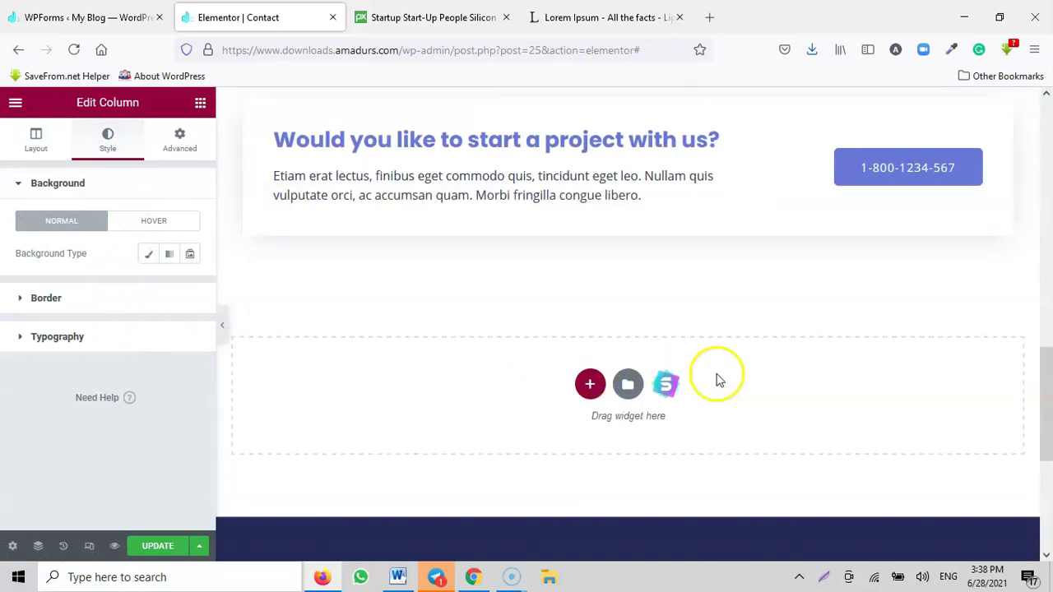
pyautogui.scroll(10, 604, 376)
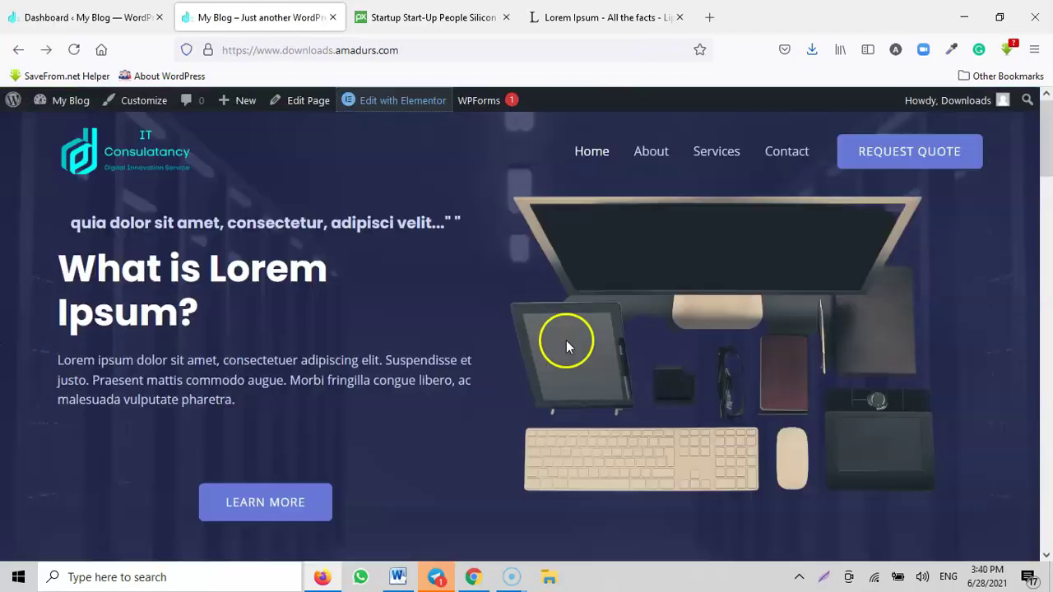
pyautogui.scroll(-1, 566, 340)
# Step: Scroll the live IT Consultancy homepage down to its footer and back, then return to the dashboard
pyautogui.scroll(1, 565, 288)
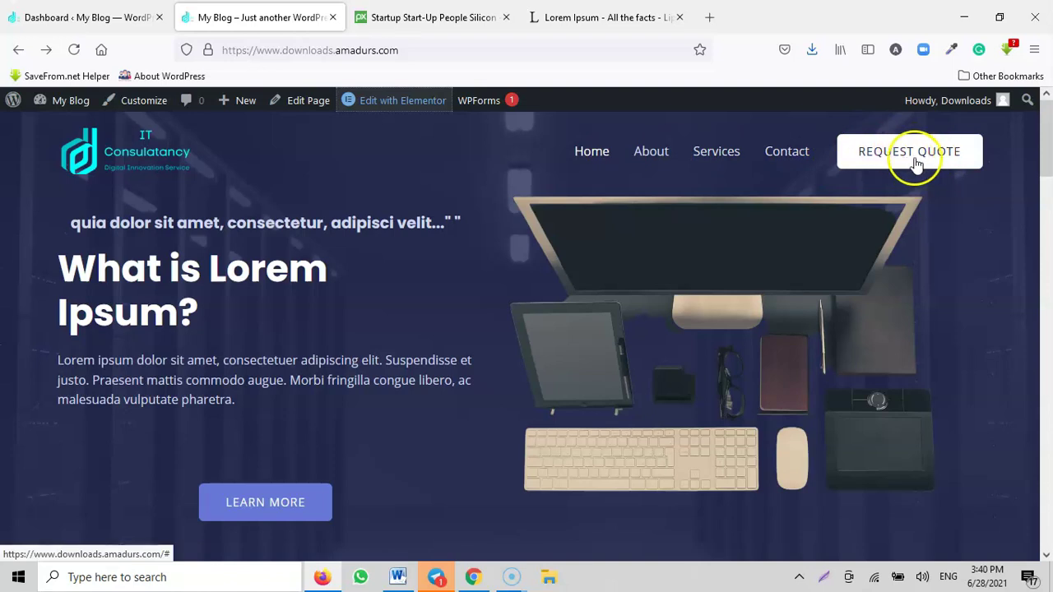
pyautogui.scroll(-20, 242, 386)
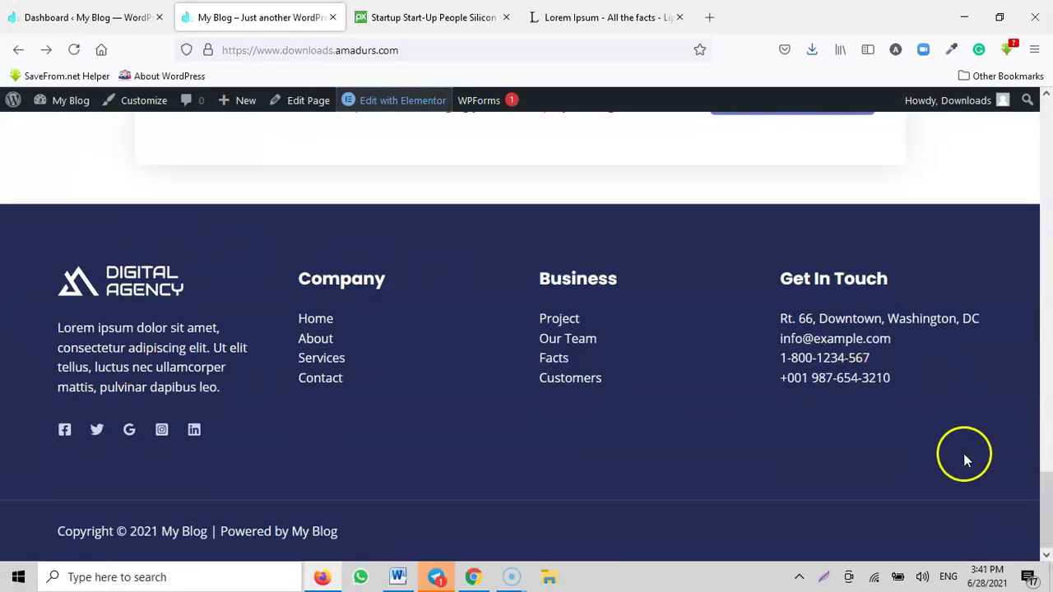
pyautogui.moveTo(1048, 520); pyautogui.dragTo(1045, 131)
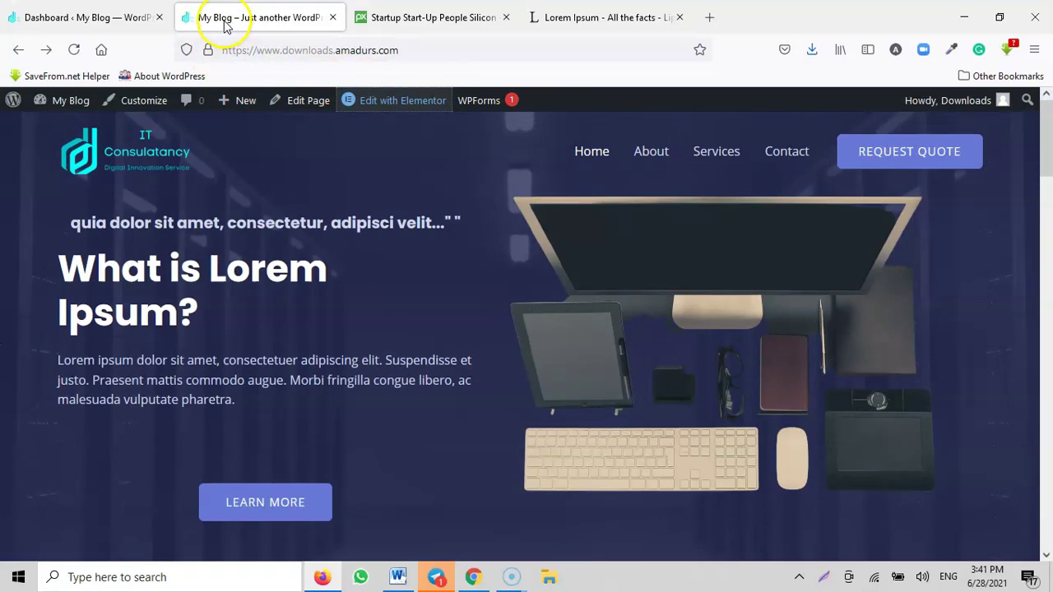
pyautogui.moveTo(1045, 156); pyautogui.dragTo(959, 580)
pyautogui.moveTo(1046, 485); pyautogui.dragTo(1047, 114)
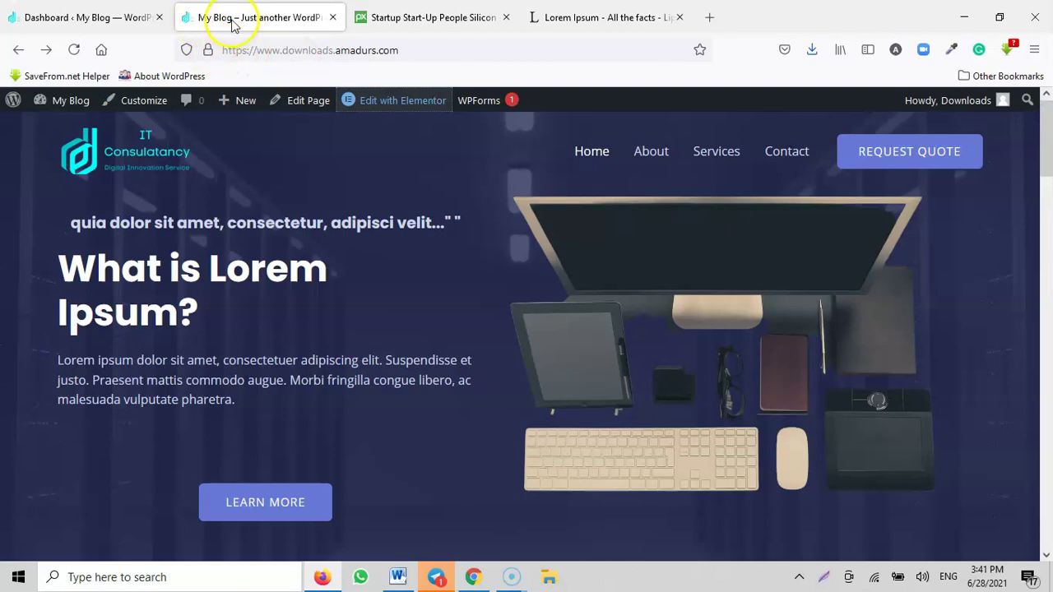
pyautogui.click(82, 18)
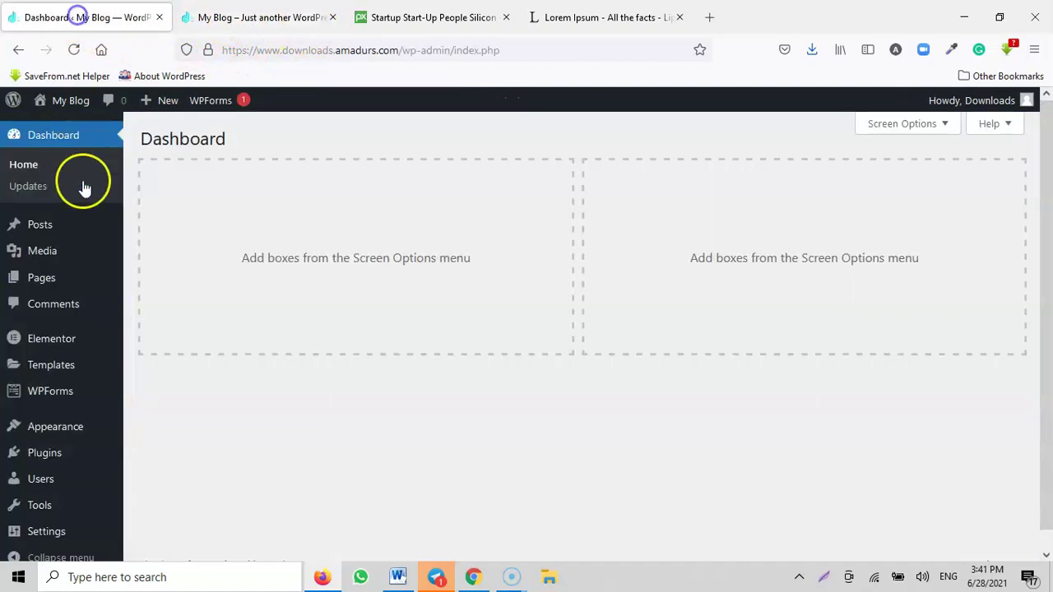
# Step: In General Settings, set Site Title to 'IT Consultancy' and tagline to 'Website, Mobile App, Cyber Security, Digital Marketing,'
pyautogui.scroll(-1, 47, 419)
pyautogui.moveTo(50, 405)
pyautogui.moveTo(40, 502)
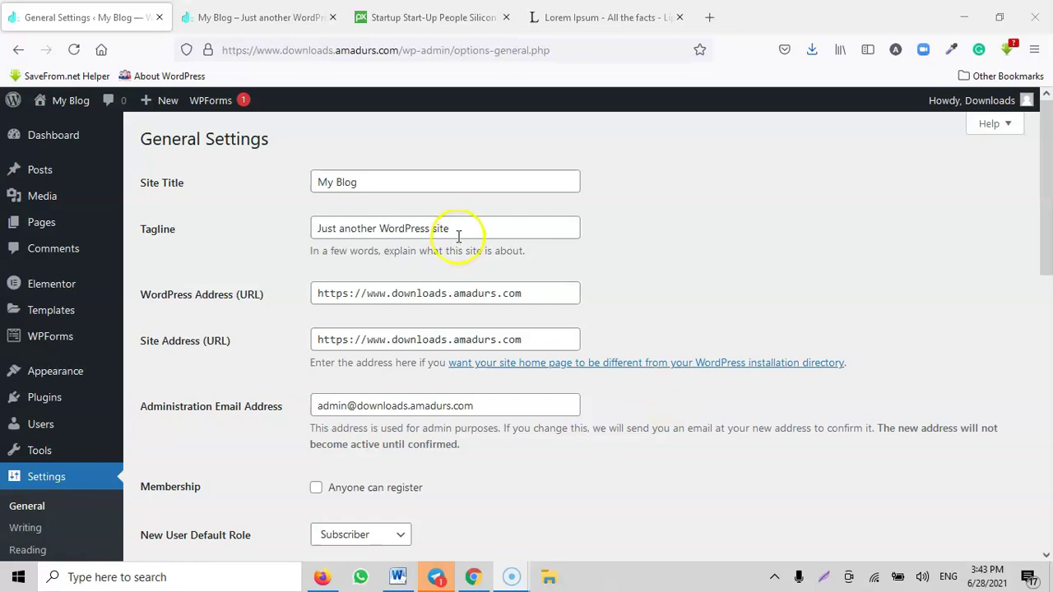
pyautogui.moveTo(398, 188); pyautogui.dragTo(310, 202)
pyautogui.write('IT C')
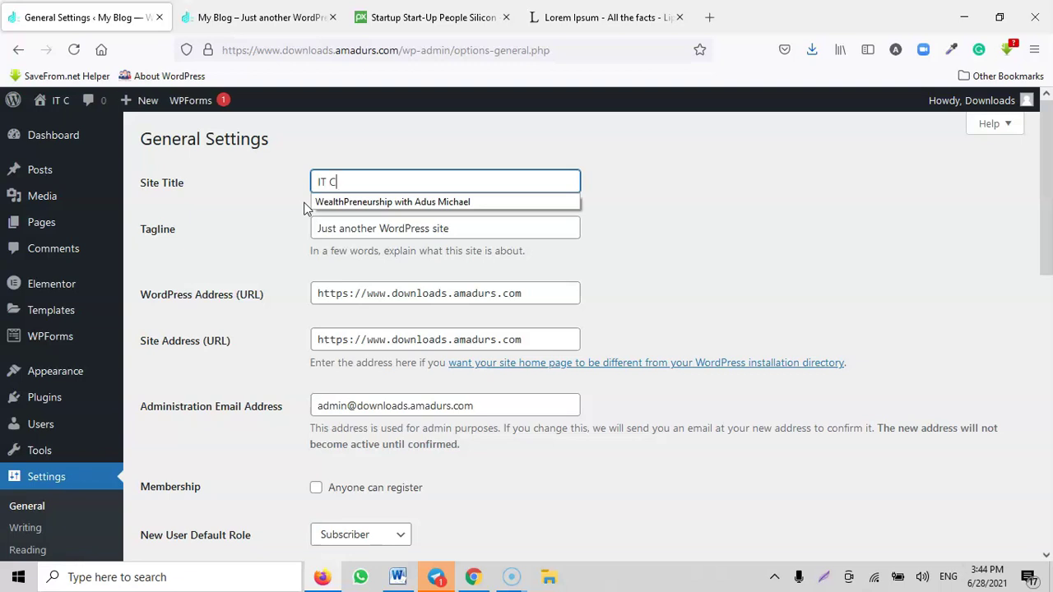
pyautogui.write('onsultancy')
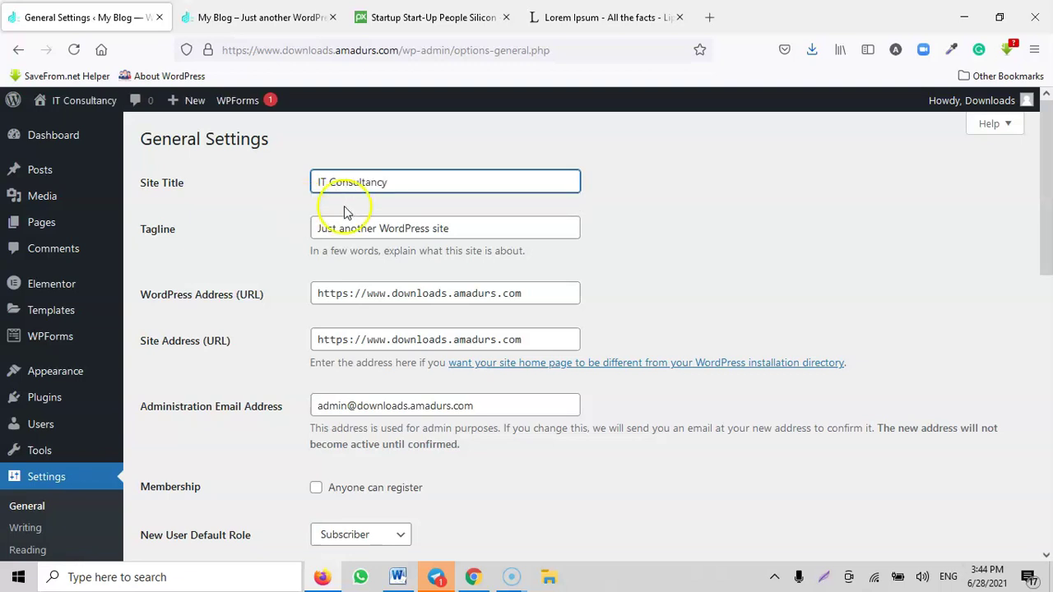
pyautogui.moveTo(475, 232); pyautogui.dragTo(259, 230)
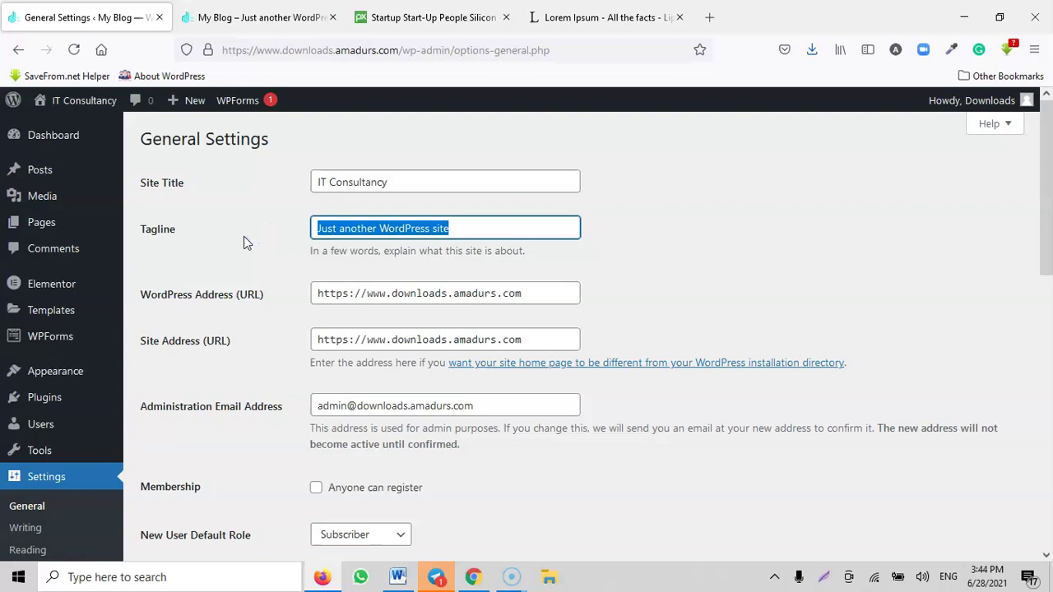
pyautogui.write('Website')
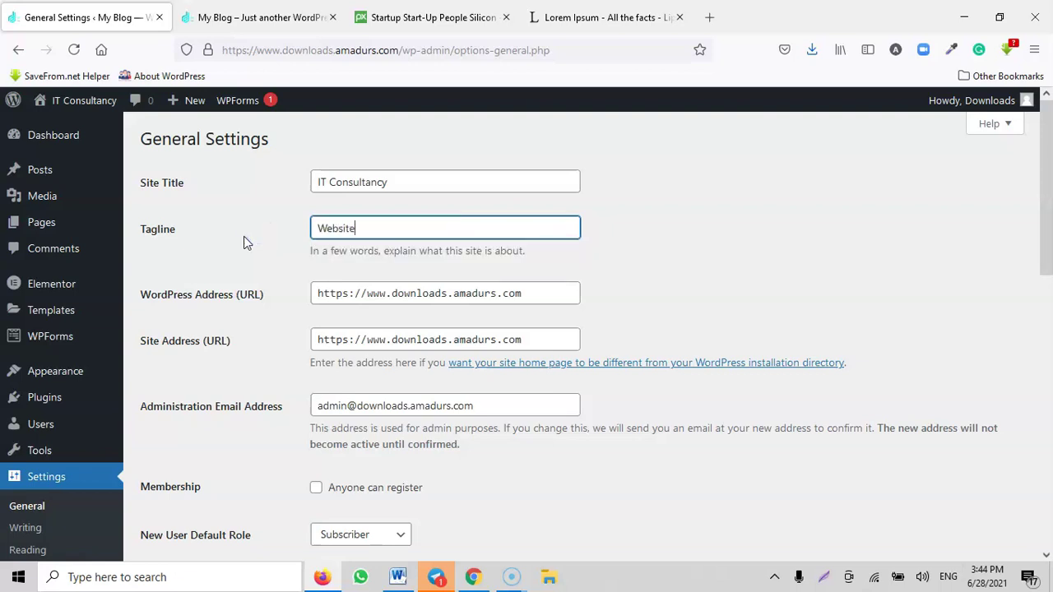
pyautogui.write(', Mobile App, Cyber Security')
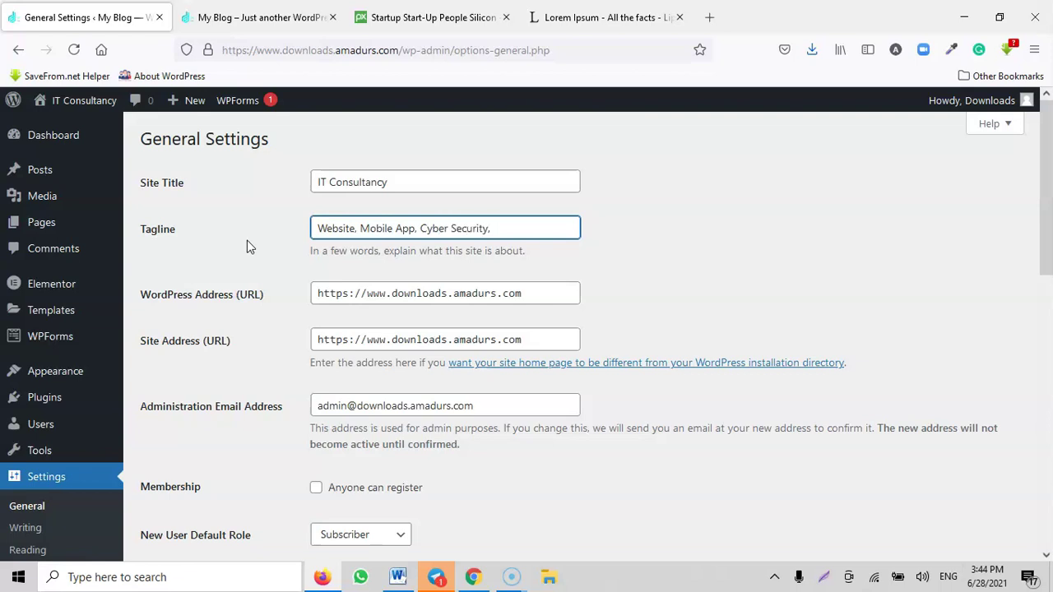
# Step: Finish the tagline by appending ', SEO'
pyautogui.write(', SEO')
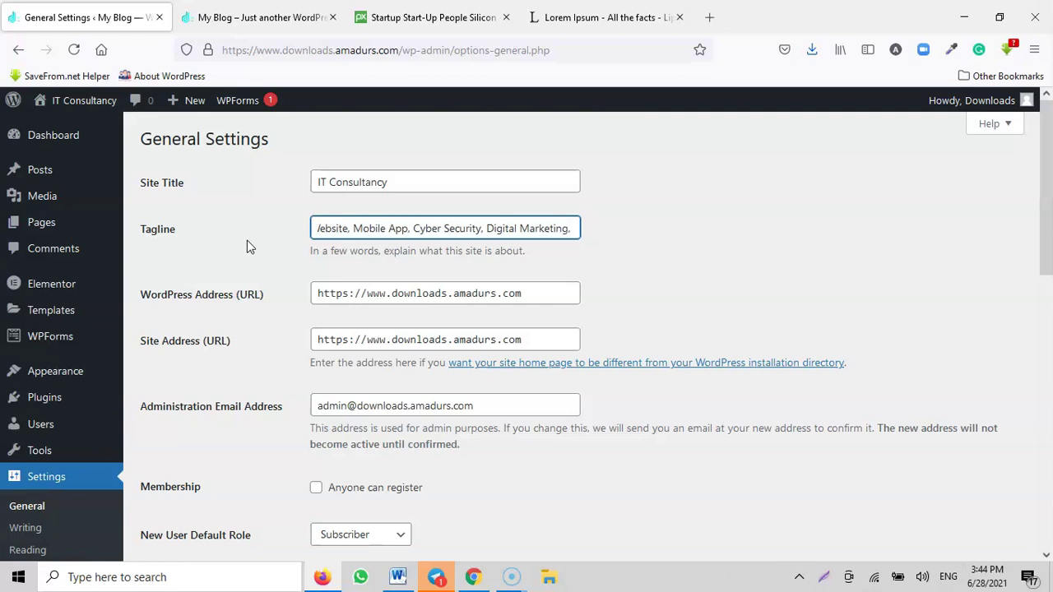
pyautogui.scroll(-2, 246, 241)
pyautogui.moveTo(512, 242); pyautogui.dragTo(291, 259)
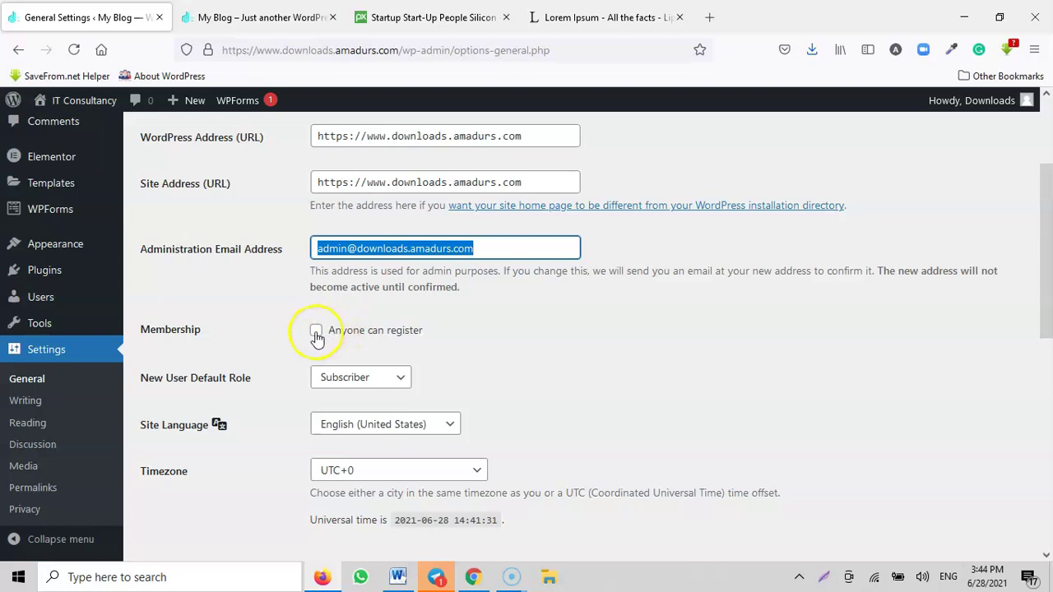
# Step: Enable 'Anyone can register' and set the New User Default Role to Subscriber
pyautogui.click(316, 333)
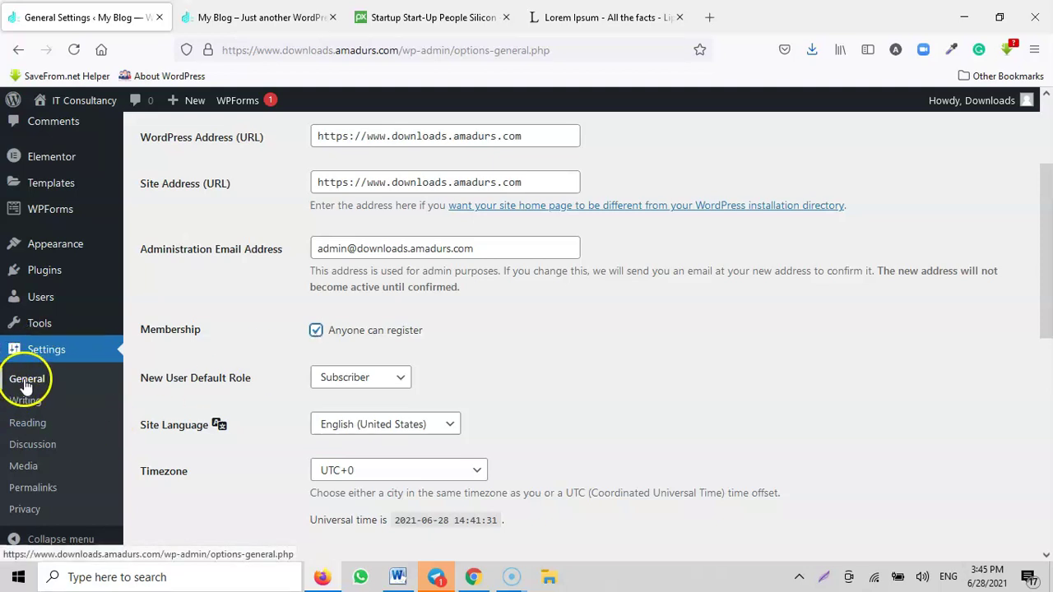
pyautogui.scroll(3, 374, 204)
pyautogui.scroll(-5, 349, 339)
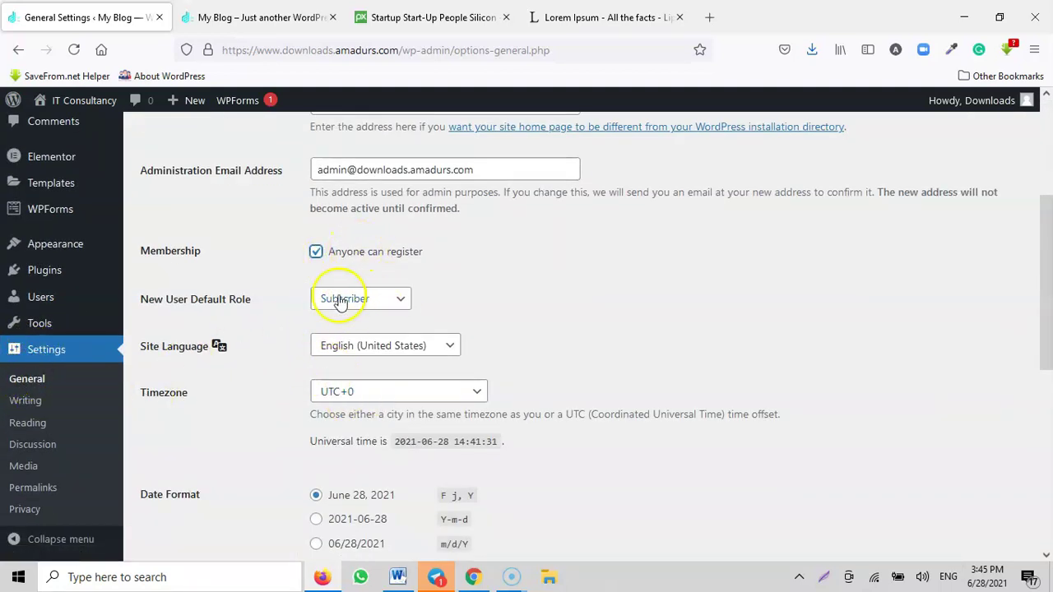
pyautogui.scroll(-3, 473, 320)
pyautogui.scroll(4, 468, 315)
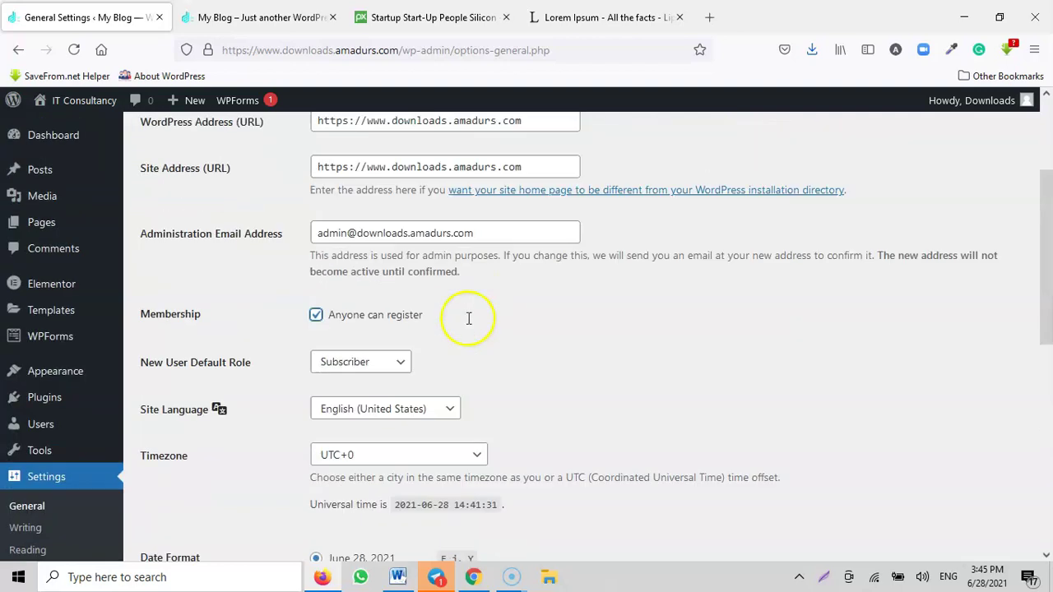
pyautogui.click(396, 376)
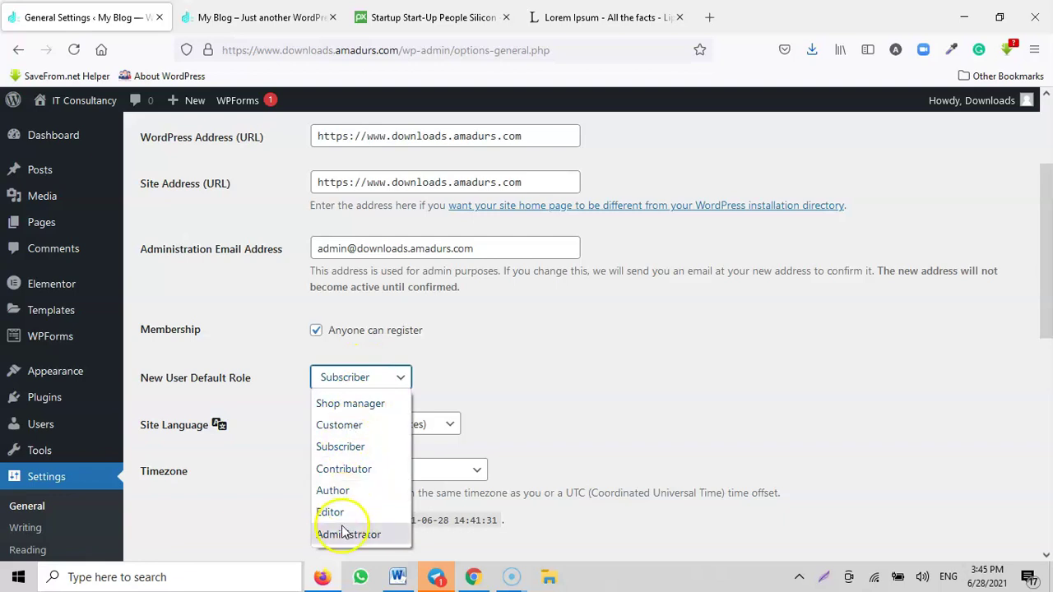
pyautogui.click(346, 444)
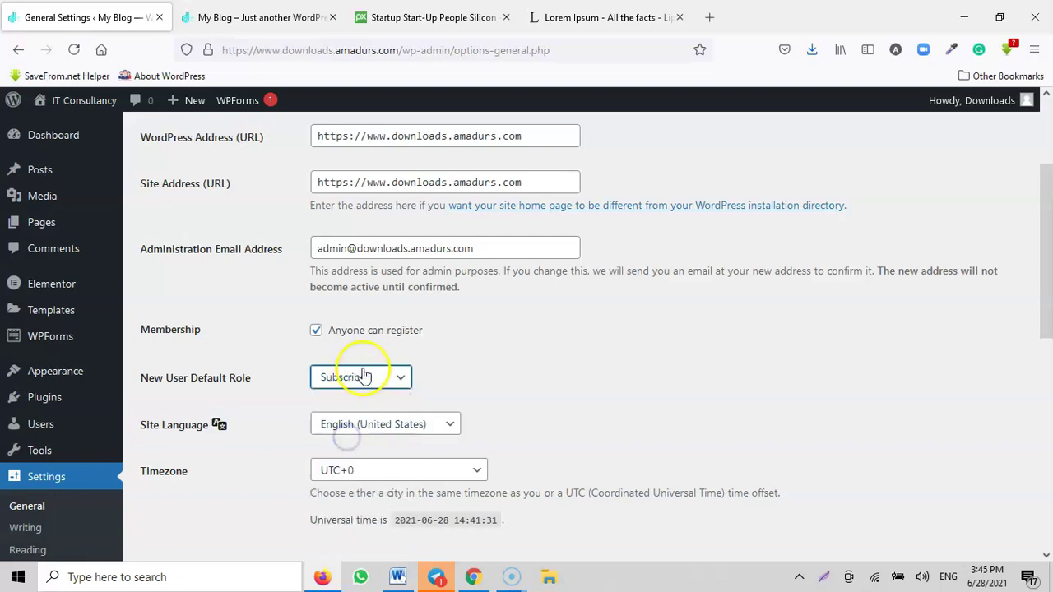
pyautogui.scroll(-7, 470, 381)
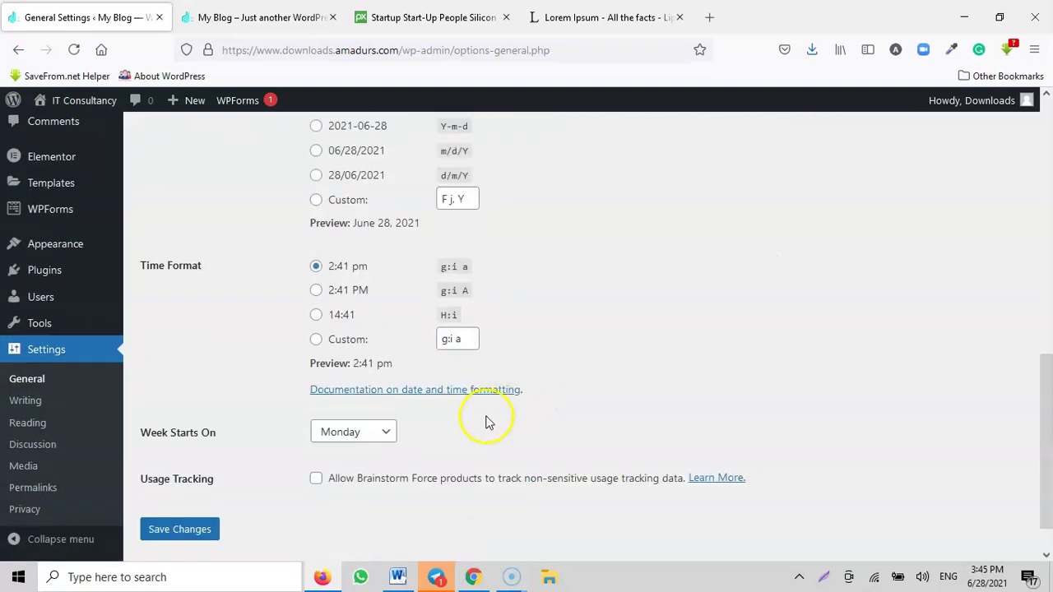
pyautogui.scroll(-1, 485, 422)
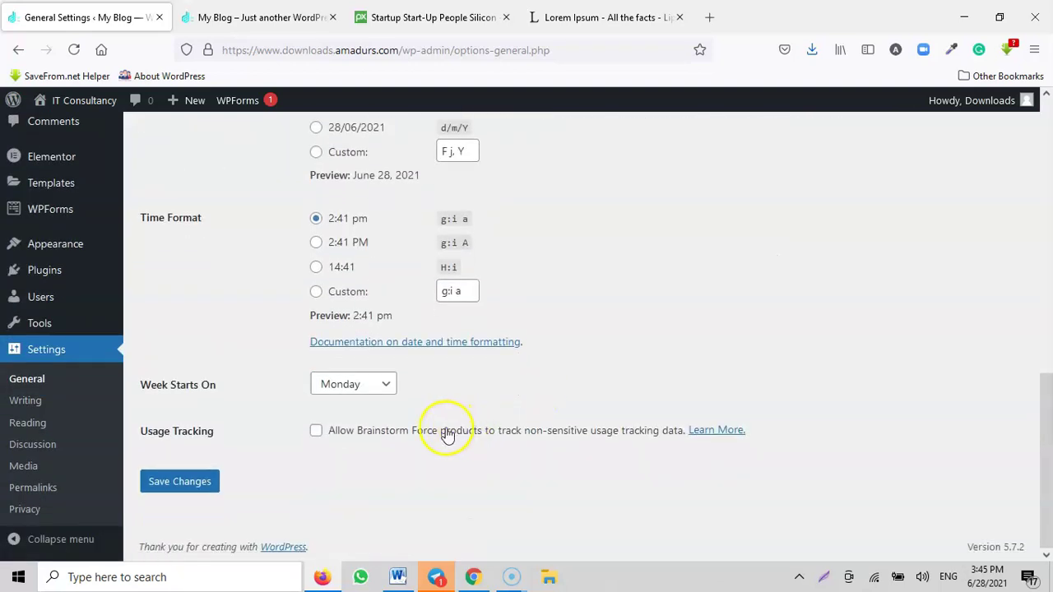
# Step: Save the General Settings, reload the live site to confirm its 'IT Consultancy' title, and return to settings
pyautogui.click(187, 483)
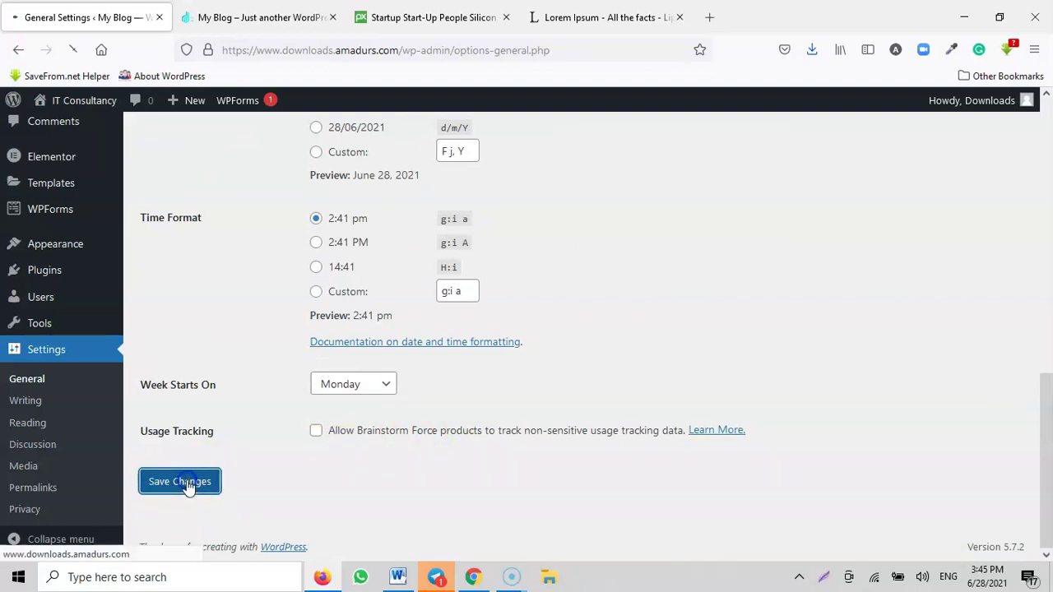
pyautogui.click(239, 18)
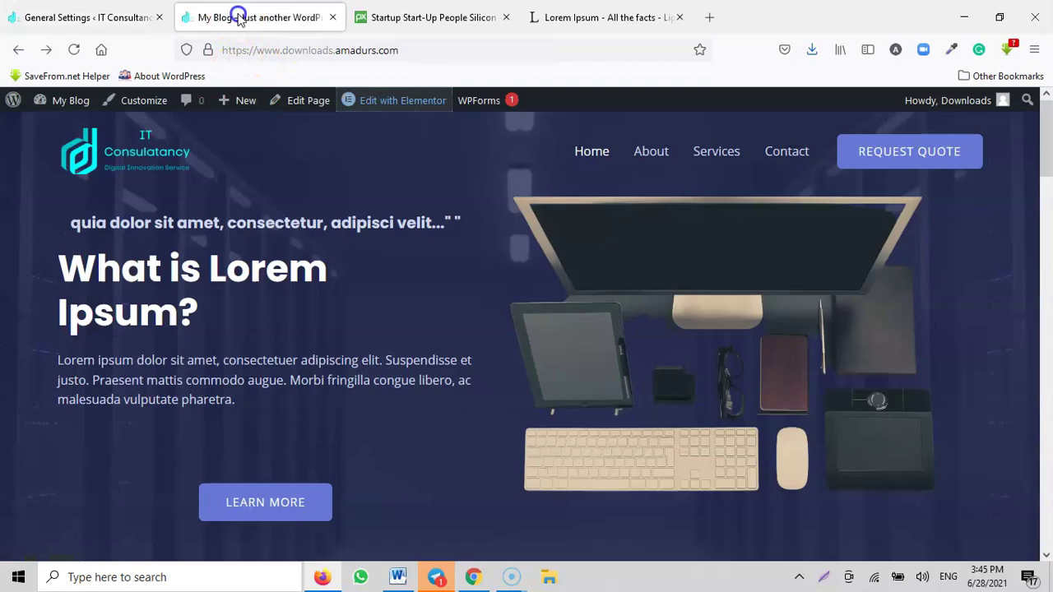
pyautogui.click(73, 50)
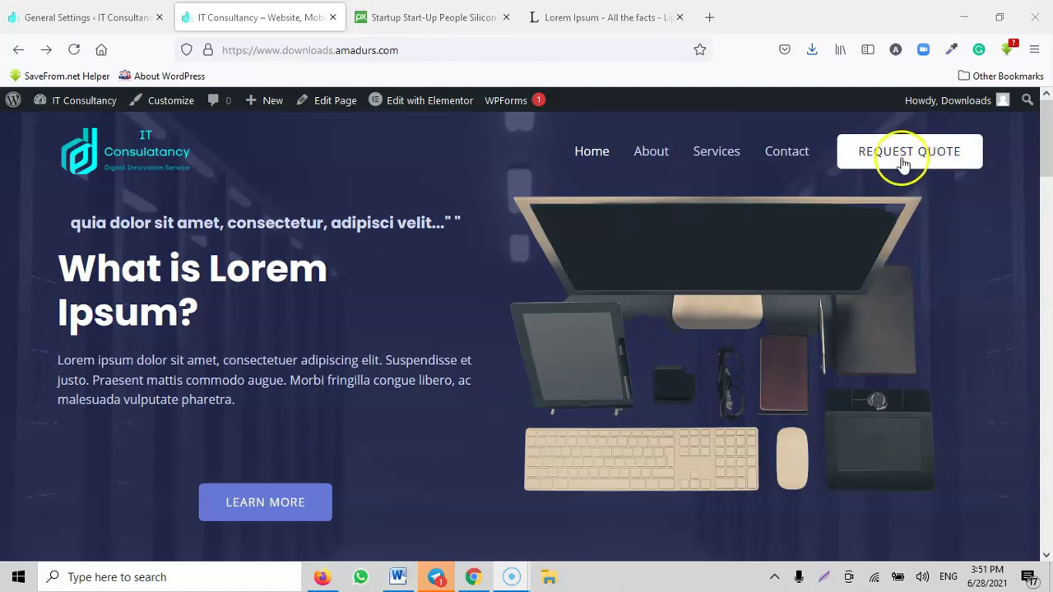
pyautogui.scroll(-20, 222, 329)
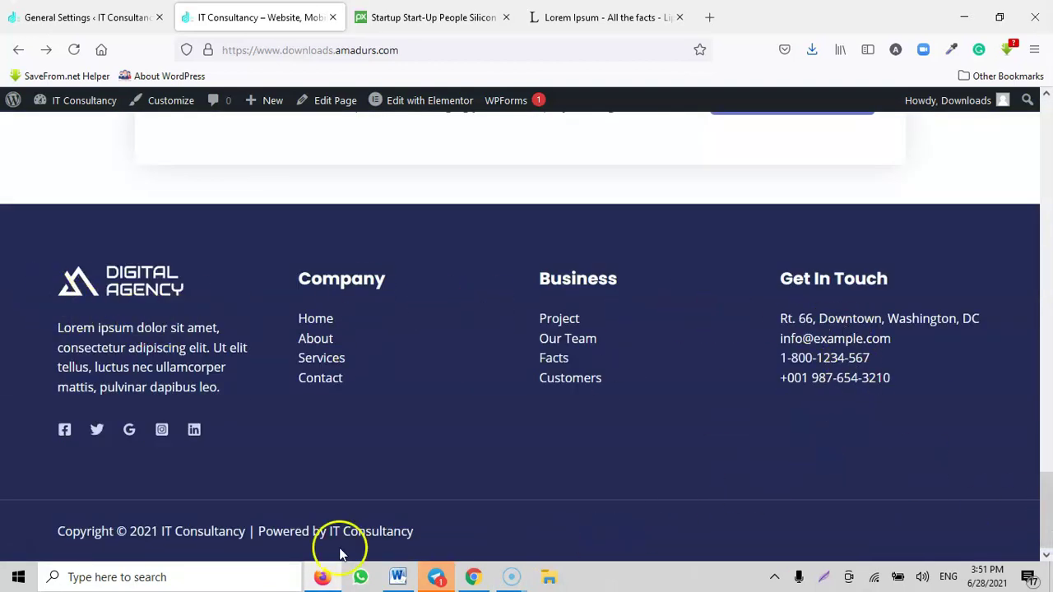
pyautogui.moveTo(1043, 505); pyautogui.dragTo(1046, 136)
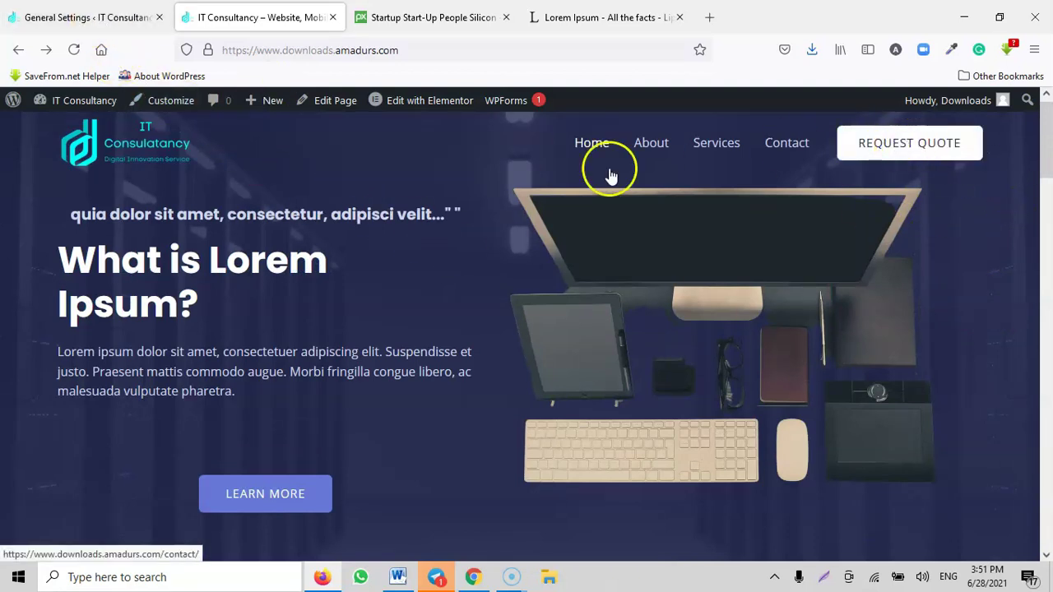
pyautogui.click(86, 18)
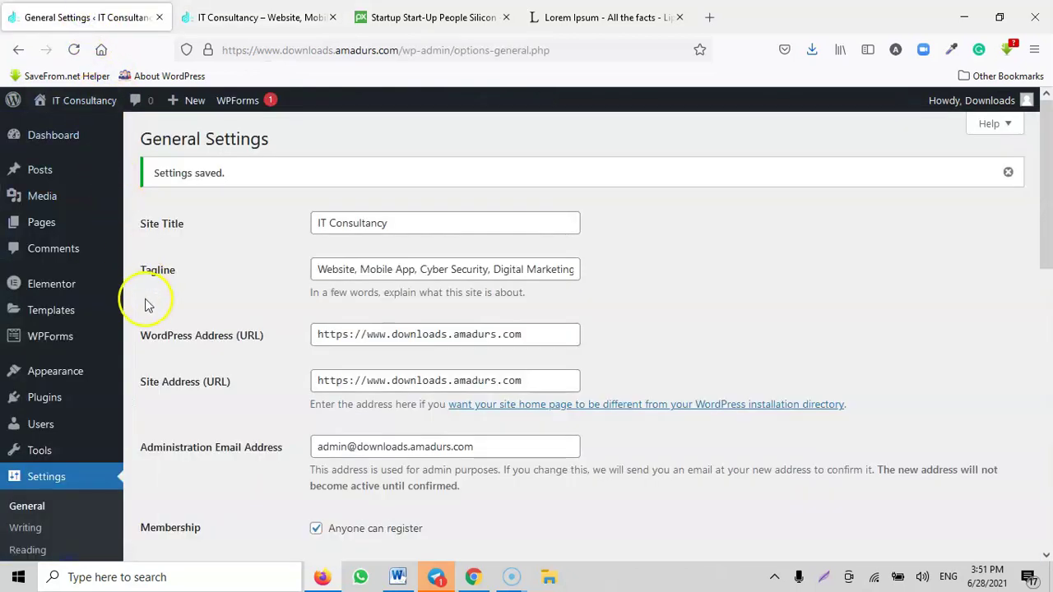
# Step: Go into the Customizer's header builder and reach the Request Quote button settings
pyautogui.click(24, 138)
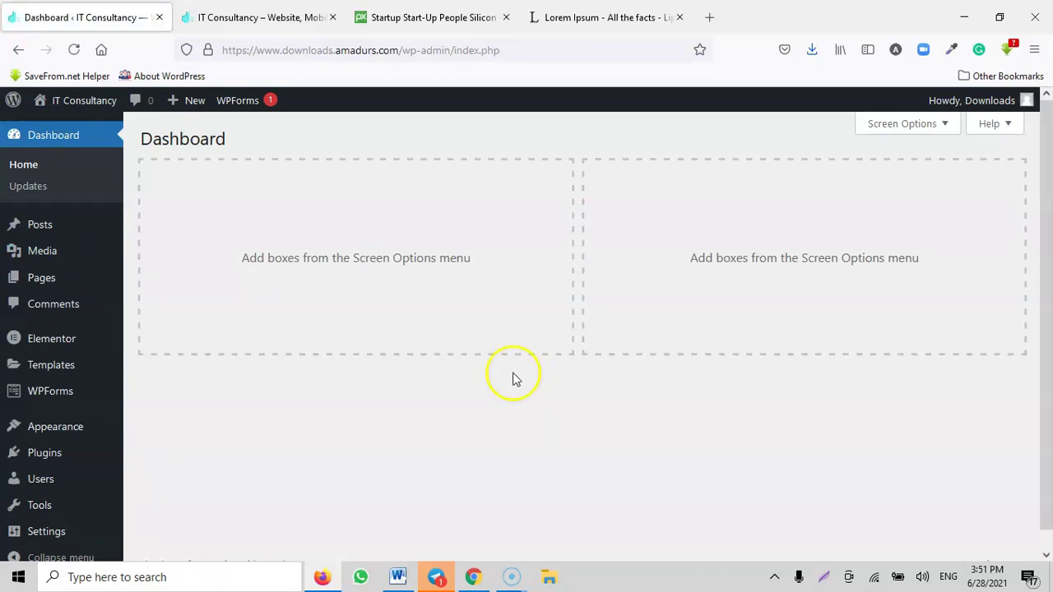
pyautogui.moveTo(19, 430)
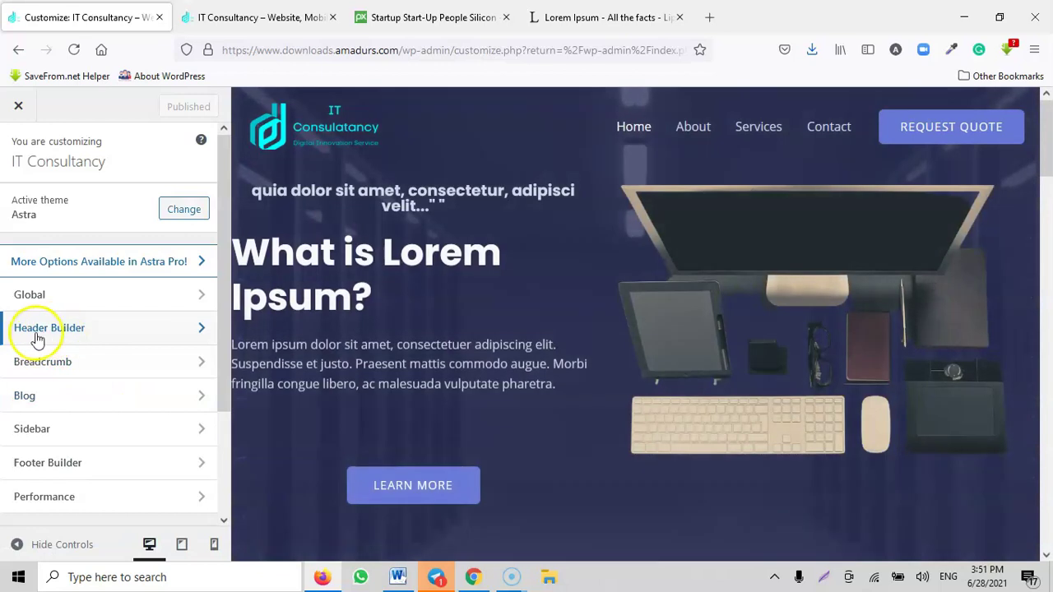
pyautogui.click(39, 327)
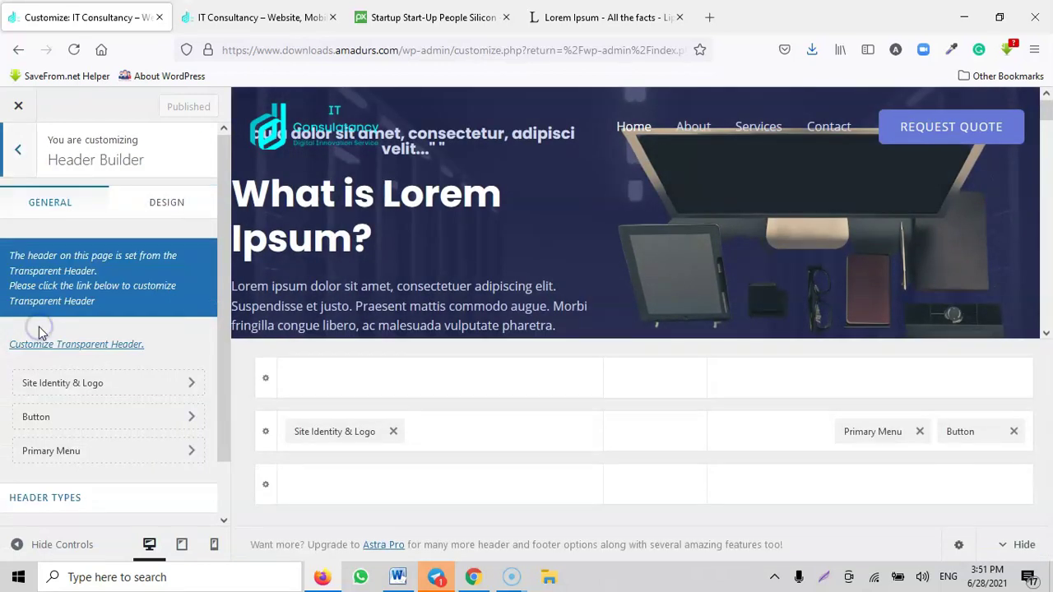
pyautogui.click(324, 434)
pyautogui.scroll(-4, 94, 404)
pyautogui.scroll(4, 93, 404)
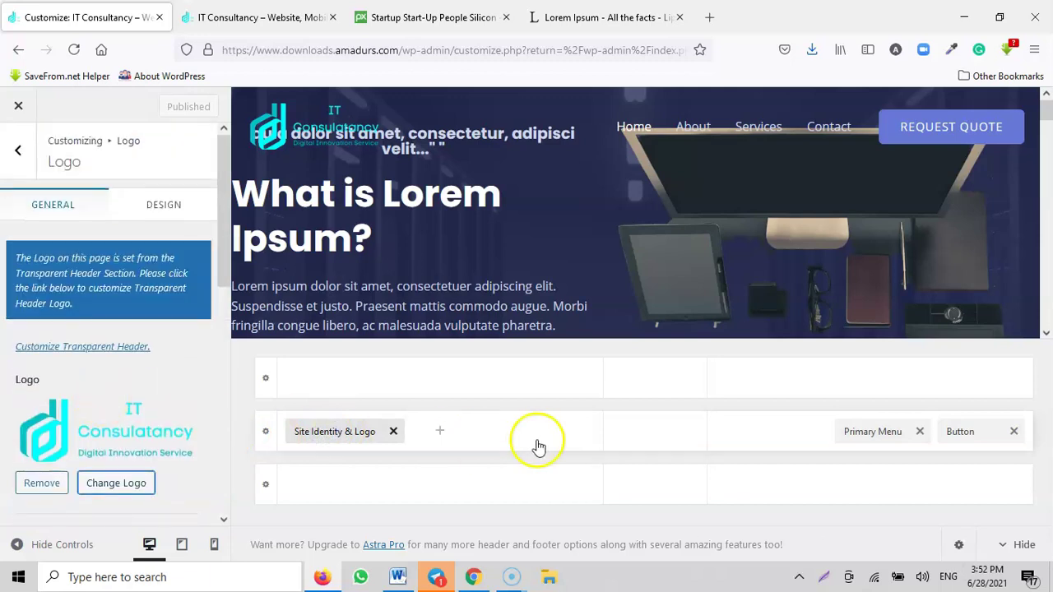
pyautogui.click(866, 434)
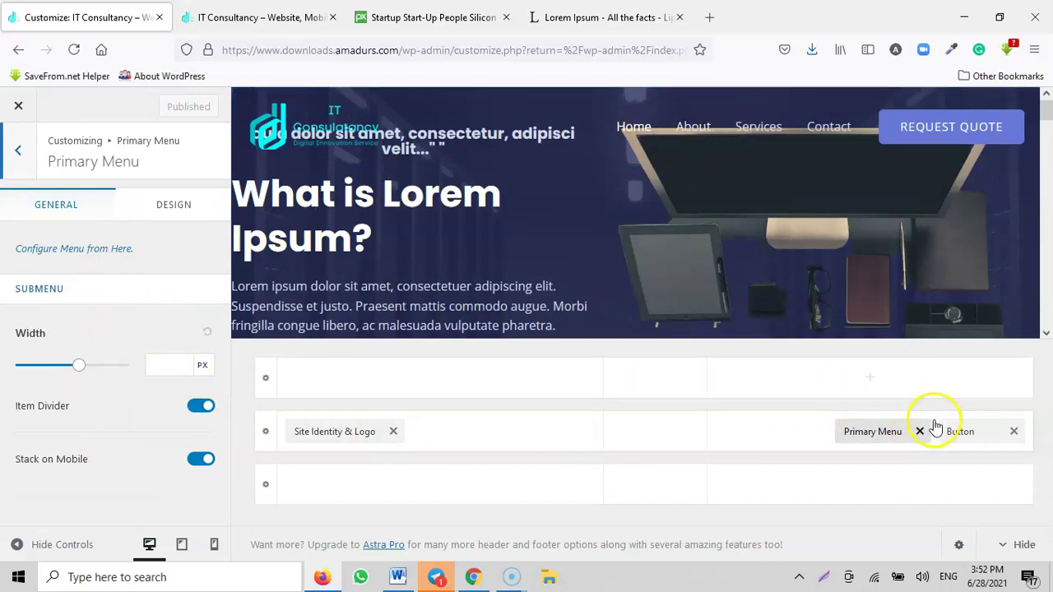
pyautogui.click(960, 433)
# Step: Set the Request Quote button's link to the contact page URL copied from the live site
pyautogui.click(147, 280)
pyautogui.moveTo(146, 282); pyautogui.dragTo(5, 281)
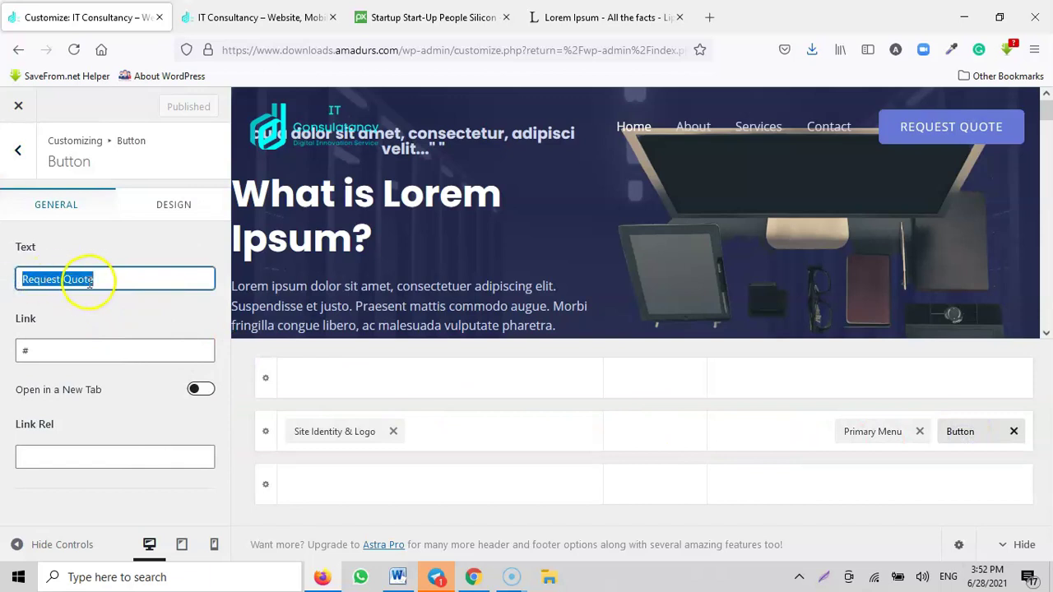
pyautogui.click(71, 352)
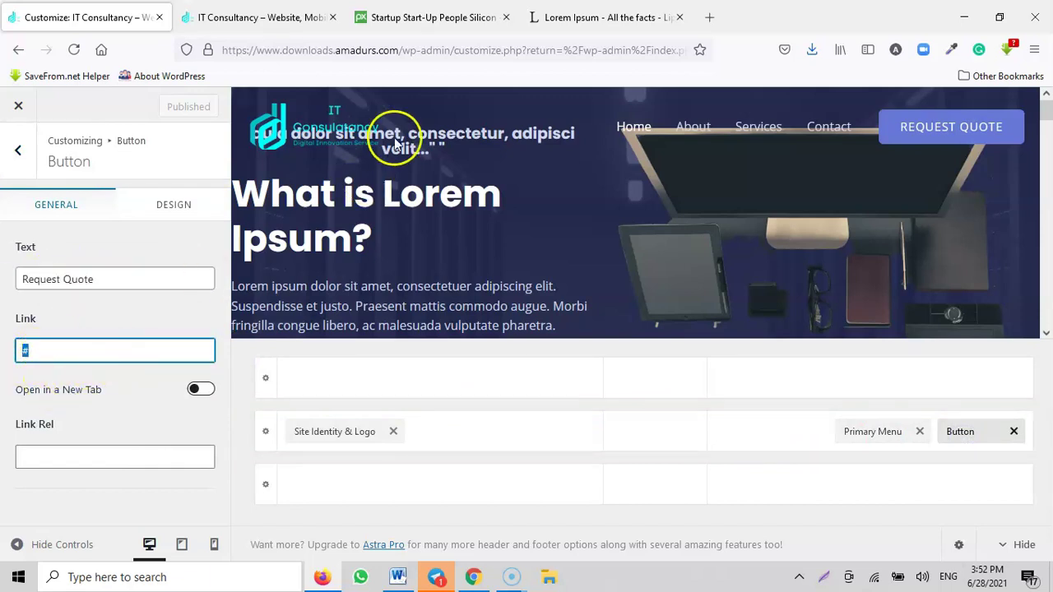
pyautogui.click(272, 21)
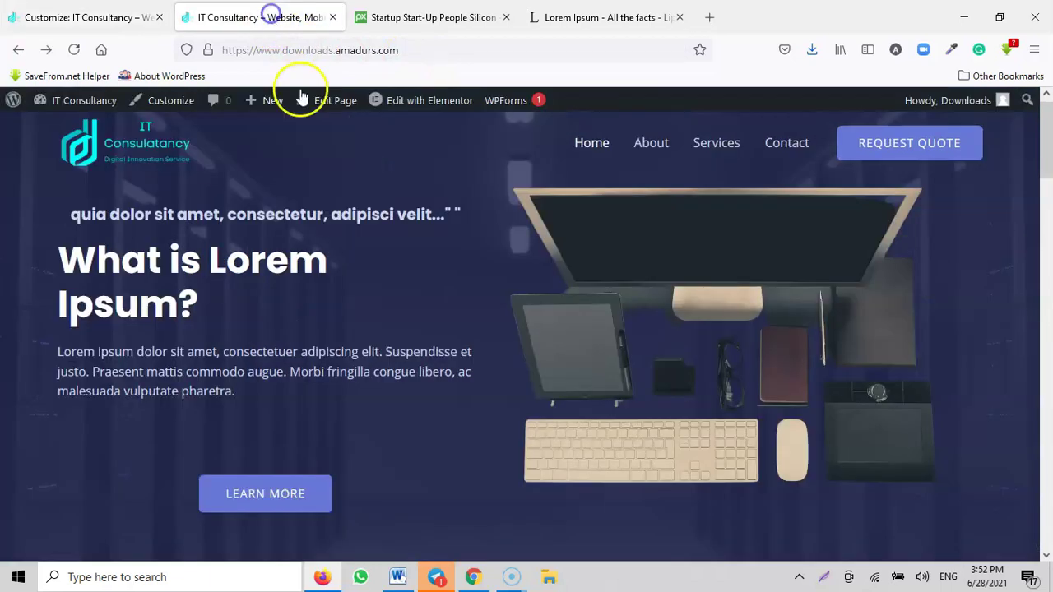
pyautogui.rightClick(786, 148)
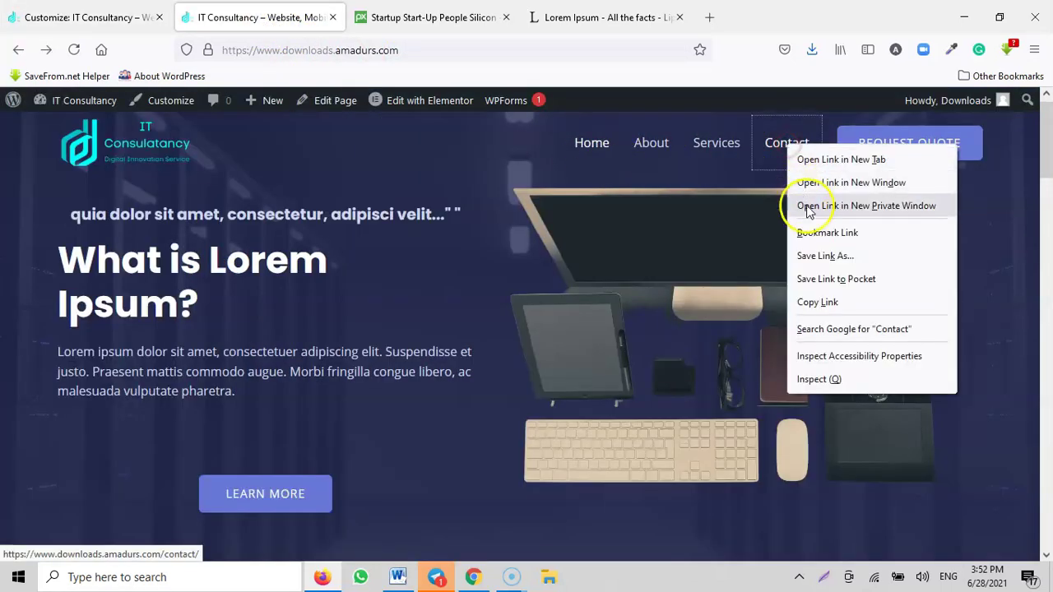
pyautogui.click(817, 302)
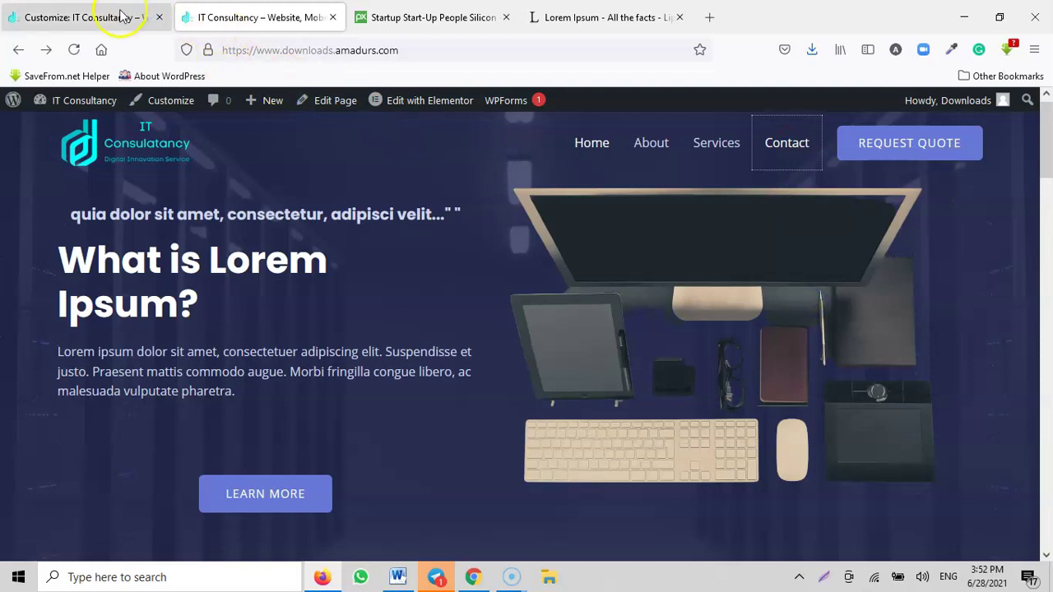
pyautogui.click(115, 16)
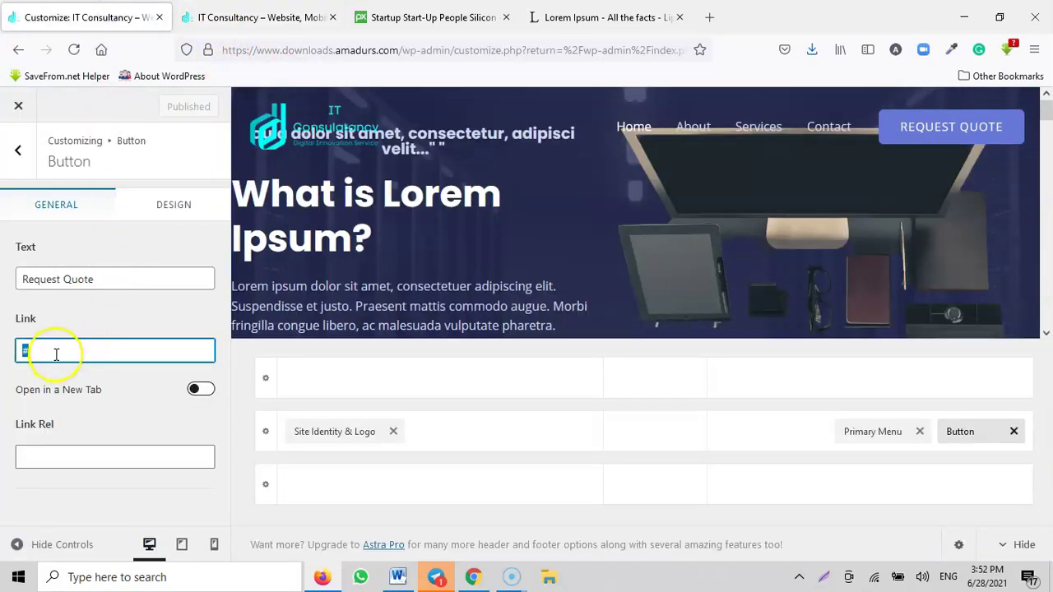
pyautogui.write('https://www.downloads.amadurs.com/contact/')
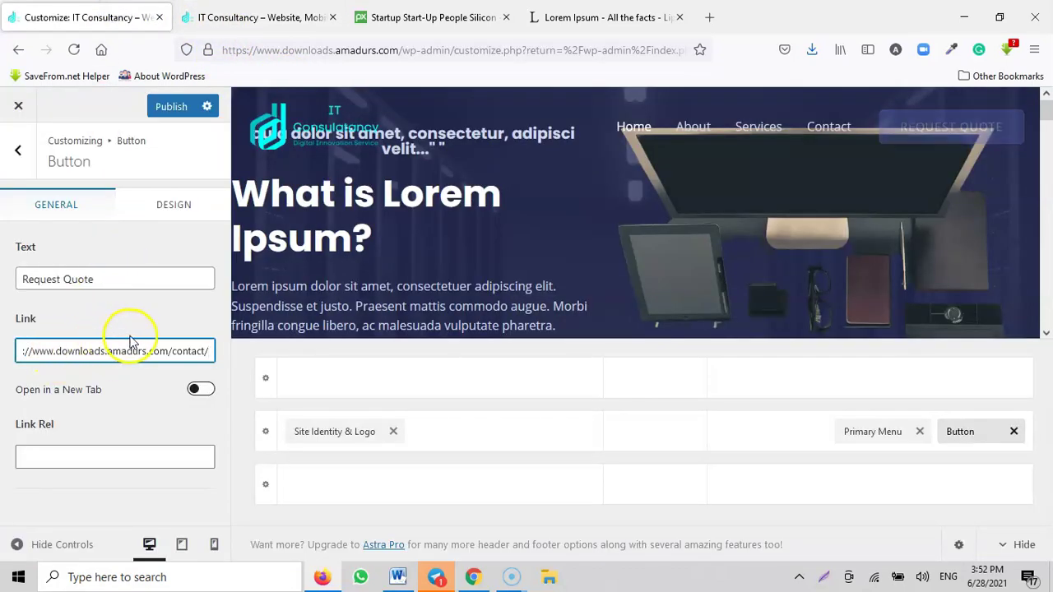
# Step: On the live site, bring up the link options for the admin Dashboard link
pyautogui.click(229, 18)
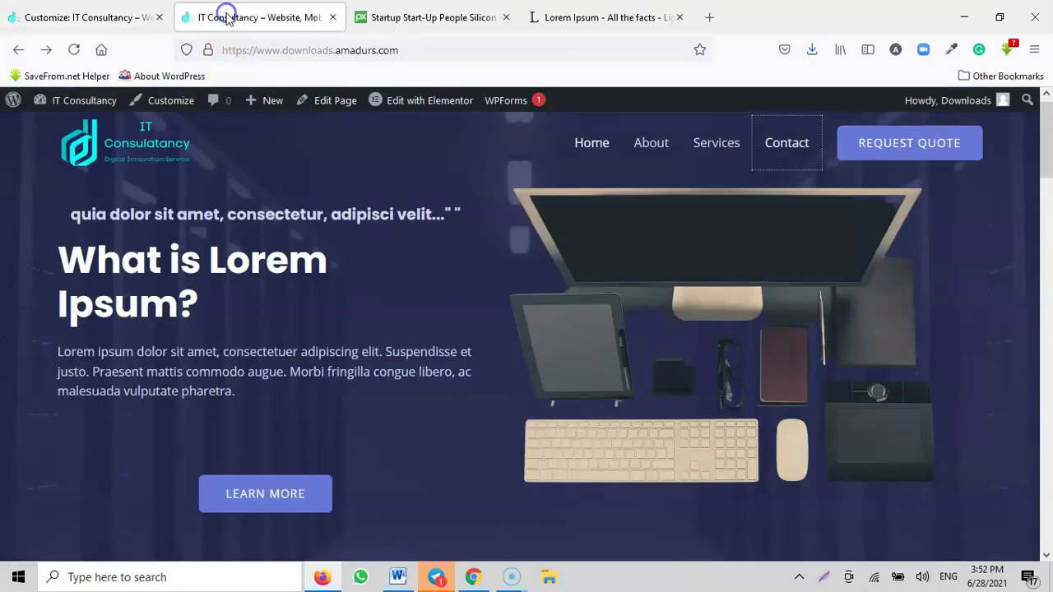
pyautogui.moveTo(82, 102)
pyautogui.rightClick(47, 132)
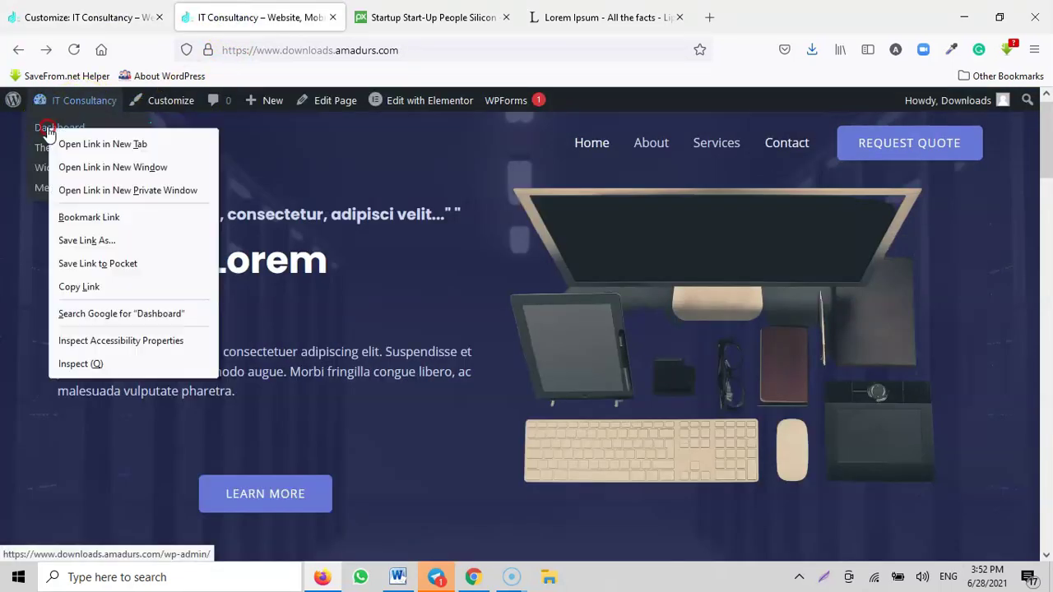
# Step: Open the Dashboard in a new tab and start a new form via WPForms > Add New
pyautogui.click(94, 145)
pyautogui.click(416, 18)
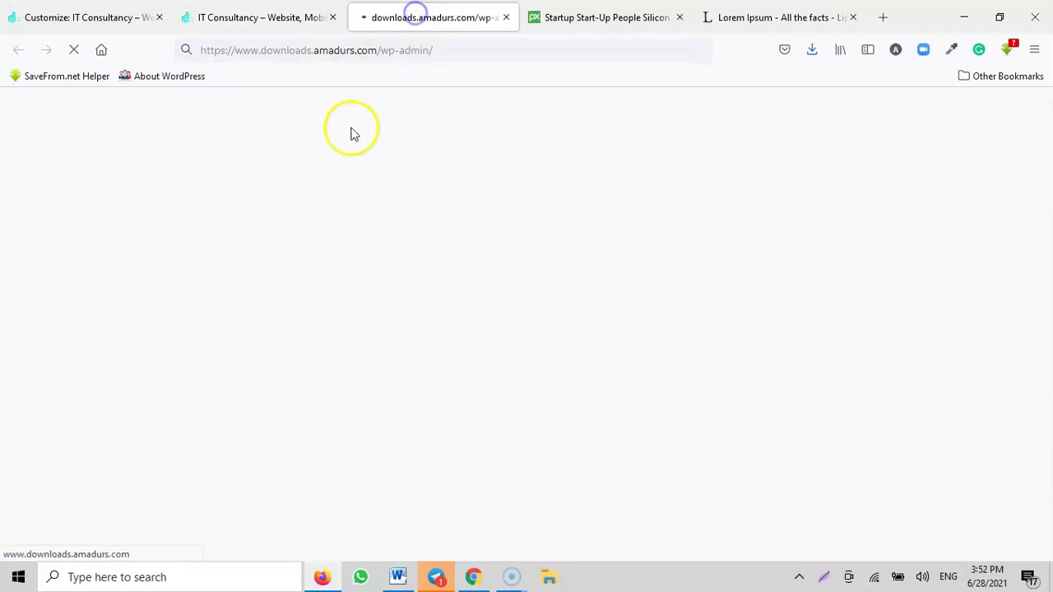
pyautogui.scroll(-1, 45, 341)
pyautogui.moveTo(45, 342)
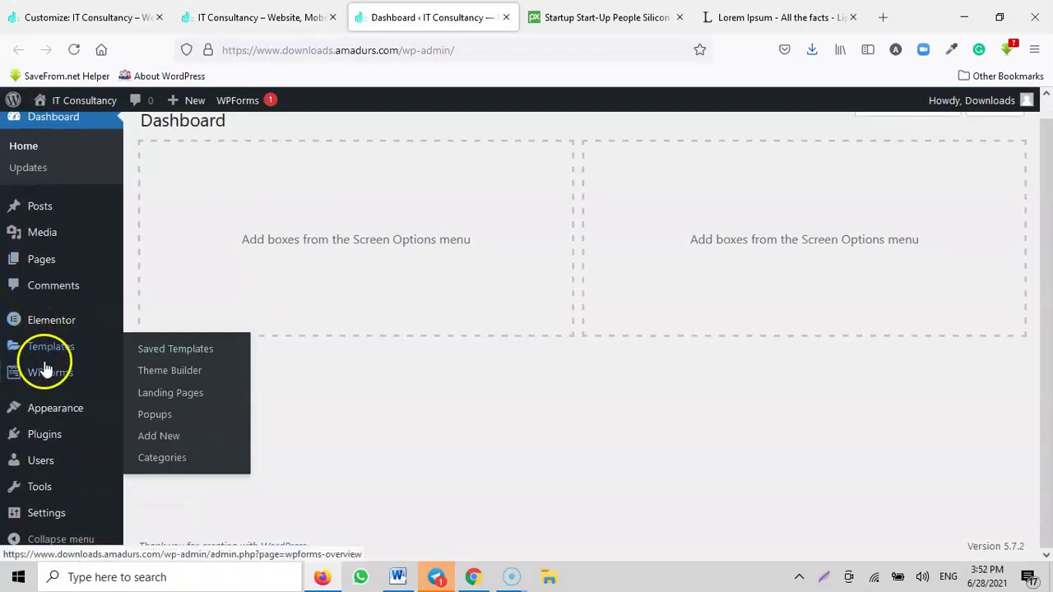
pyautogui.moveTo(47, 369)
pyautogui.click(158, 308)
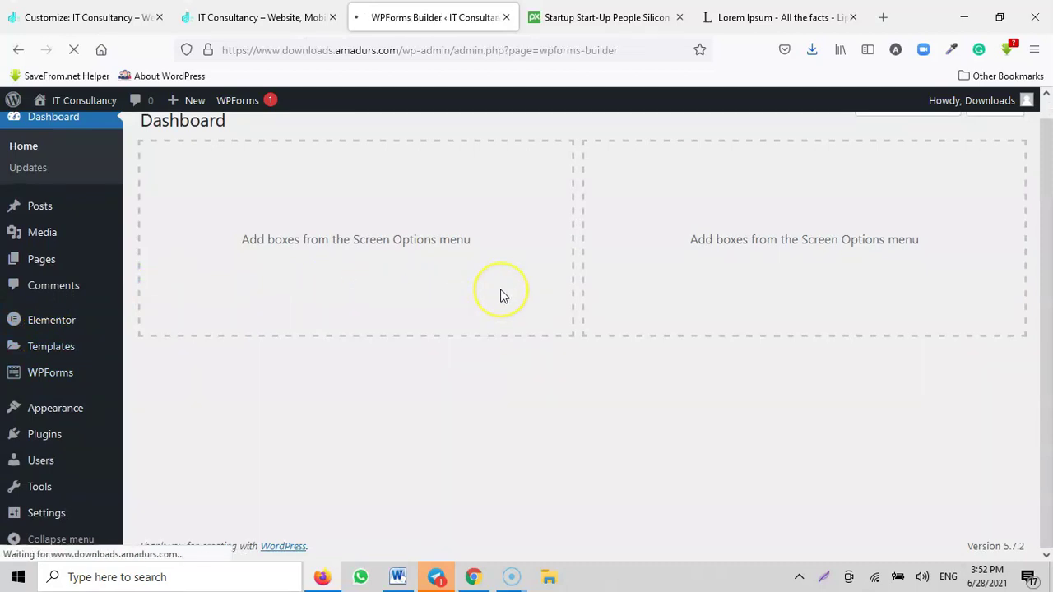
# Step: Scroll through the WPForms template gallery, then go back to the Customizer's header button settings
pyautogui.scroll(-2, 503, 297)
pyautogui.scroll(-3, 504, 298)
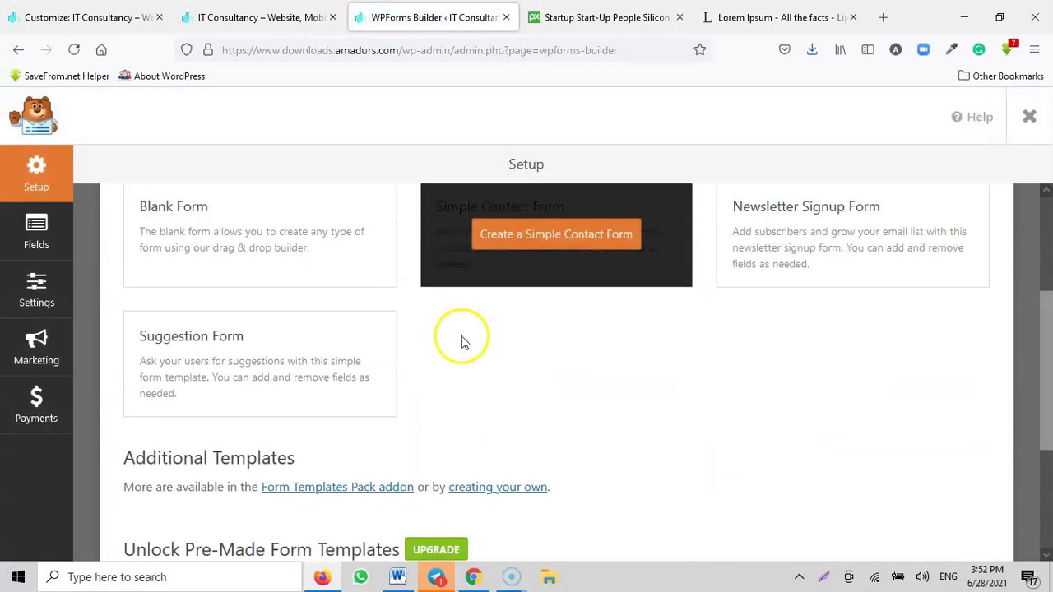
pyautogui.scroll(2, 291, 425)
pyautogui.scroll(-3, 512, 413)
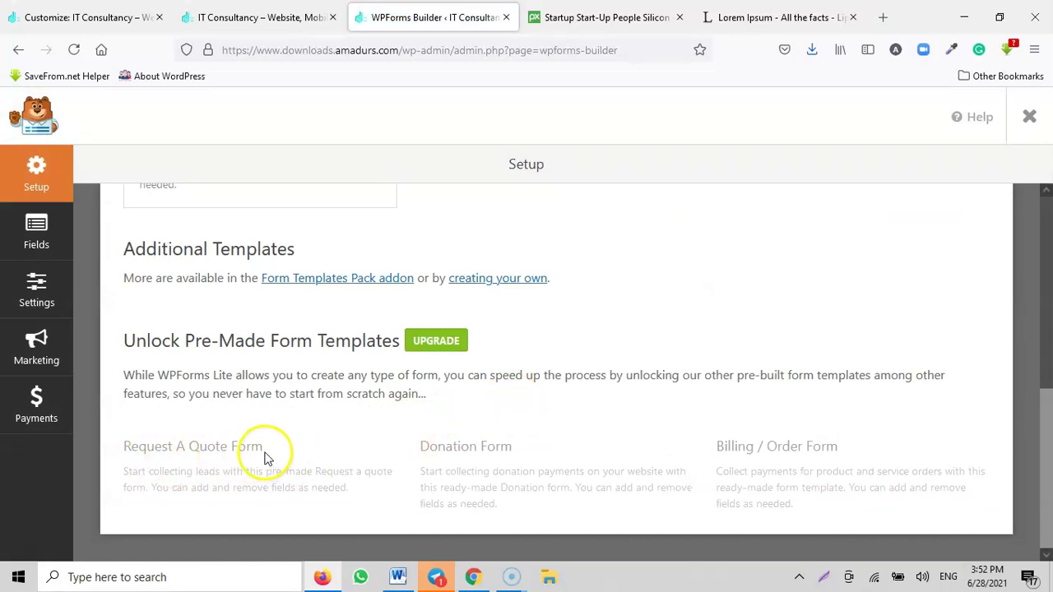
pyautogui.scroll(5, 488, 419)
pyautogui.scroll(-4, 515, 400)
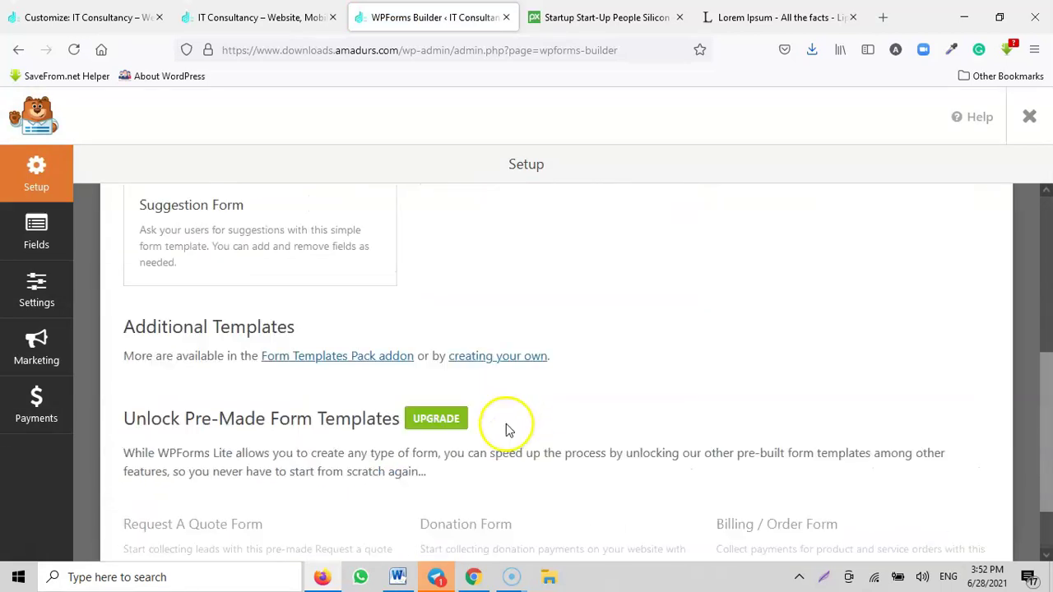
pyautogui.scroll(5, 526, 370)
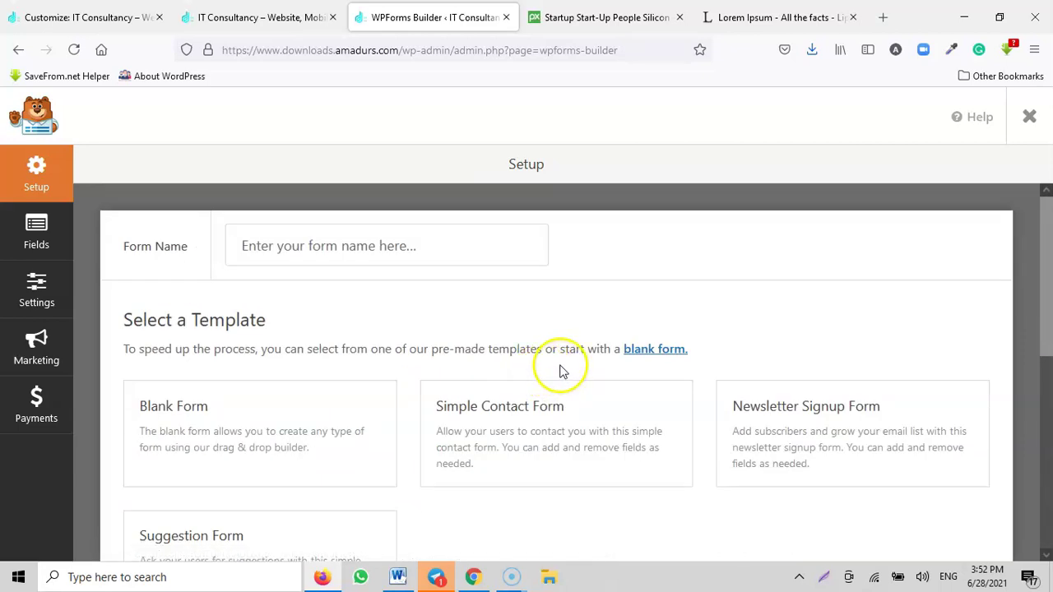
pyautogui.scroll(-1, 559, 372)
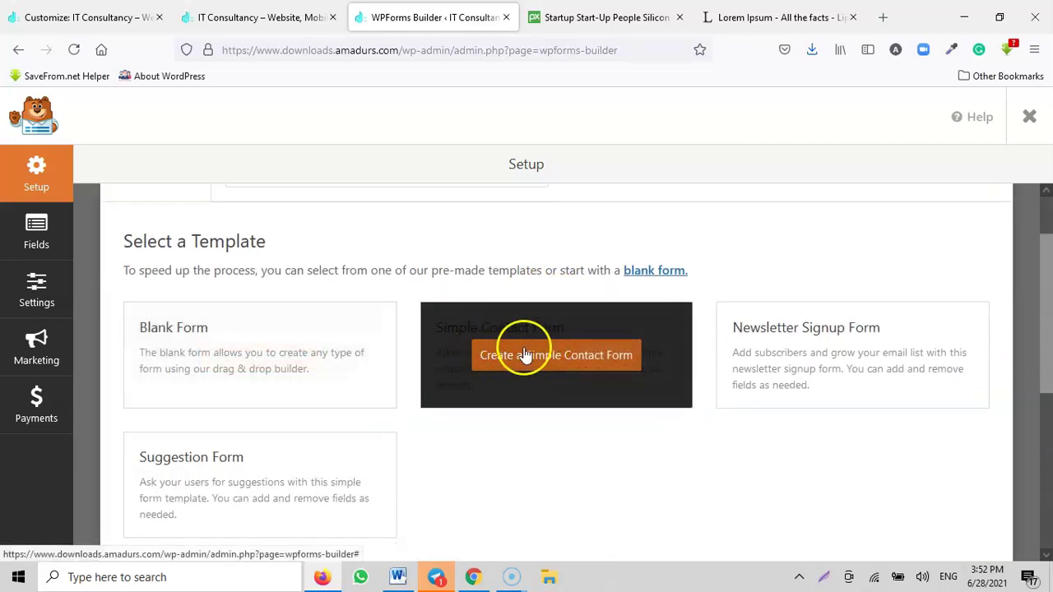
pyautogui.scroll(-3, 504, 349)
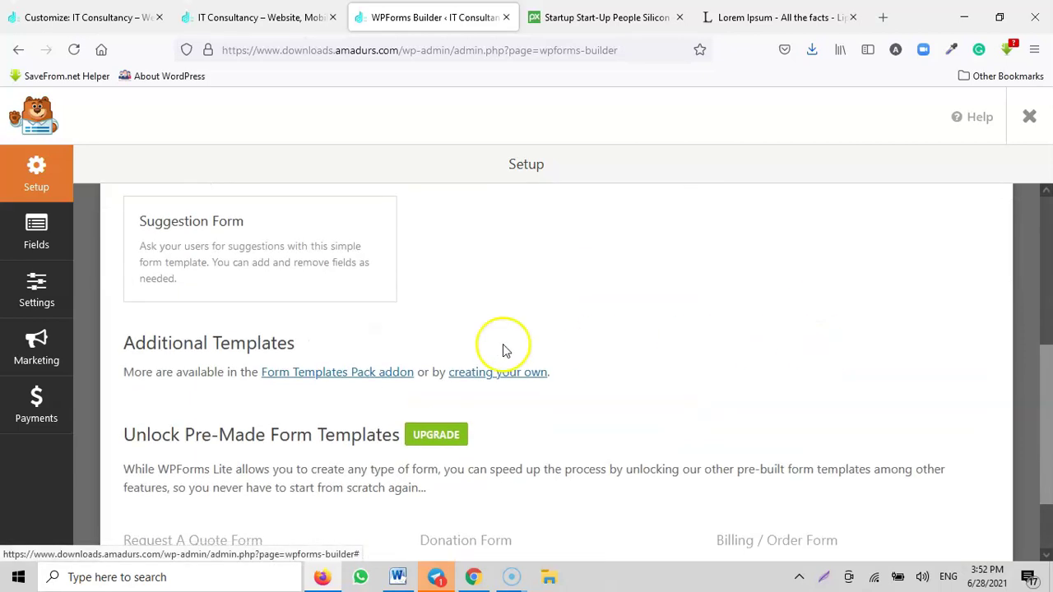
pyautogui.scroll(3, 274, 258)
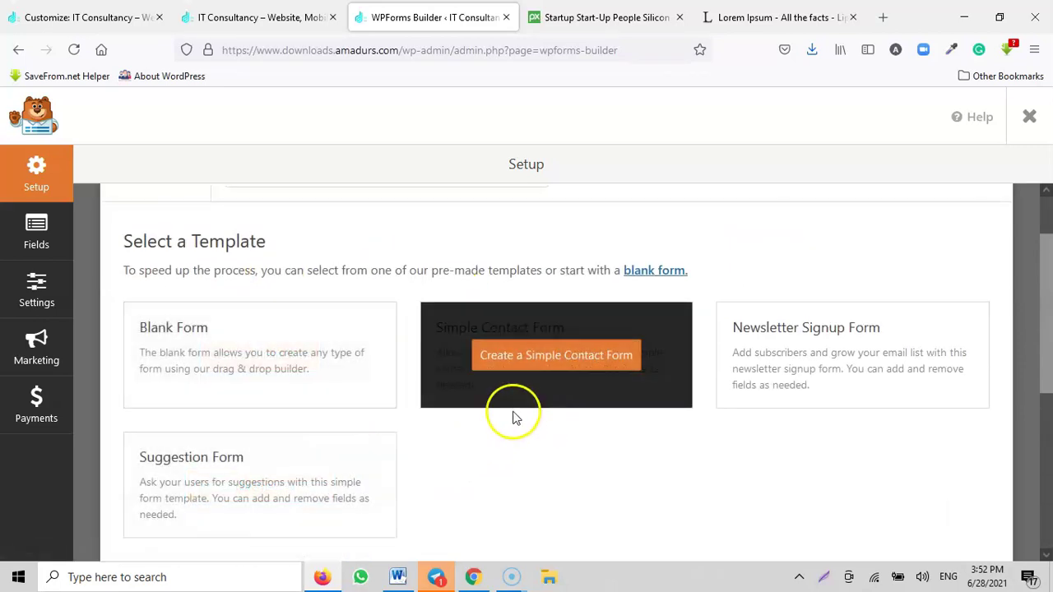
pyautogui.scroll(1, 494, 408)
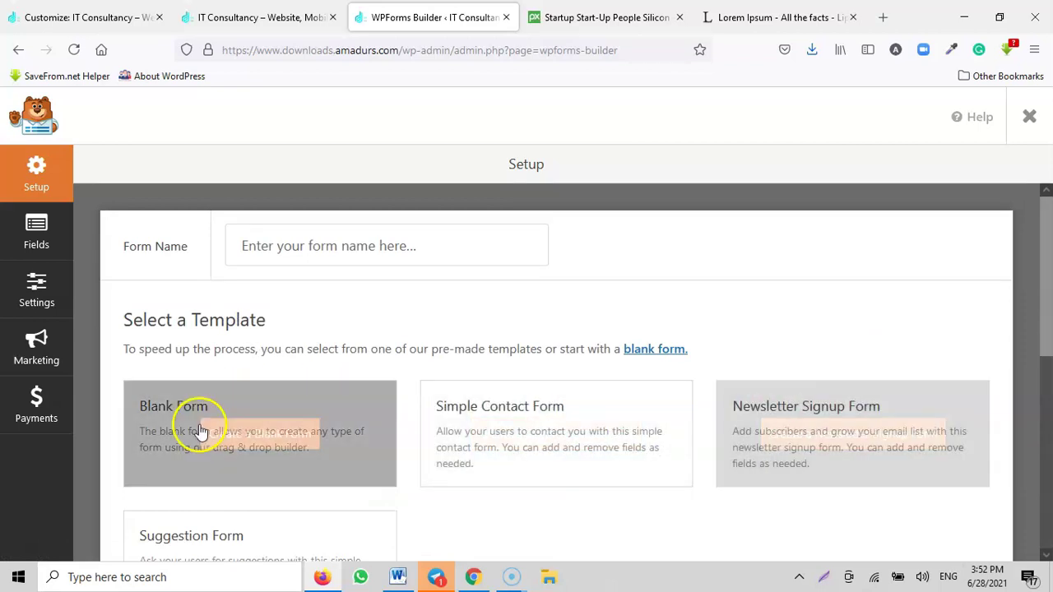
pyautogui.scroll(-3, 442, 452)
pyautogui.scroll(-2, 442, 453)
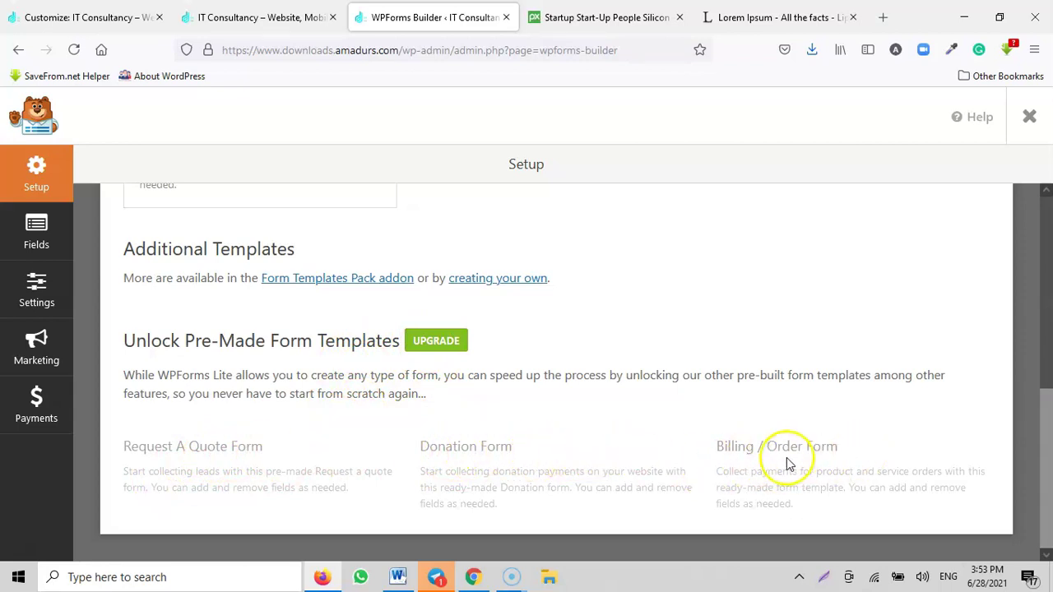
pyautogui.scroll(10, 548, 399)
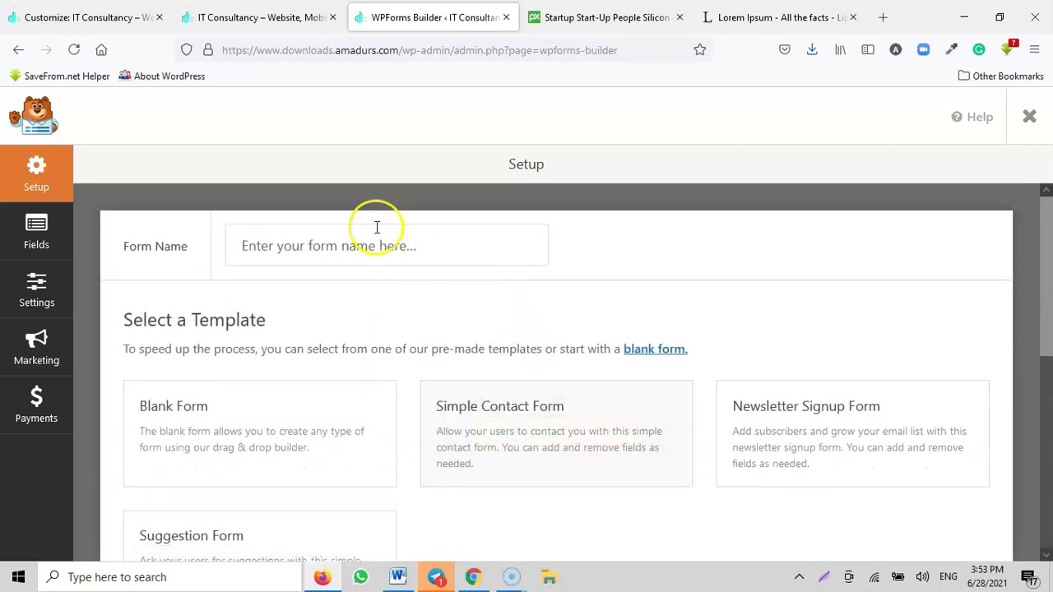
pyautogui.click(253, 16)
pyautogui.click(99, 17)
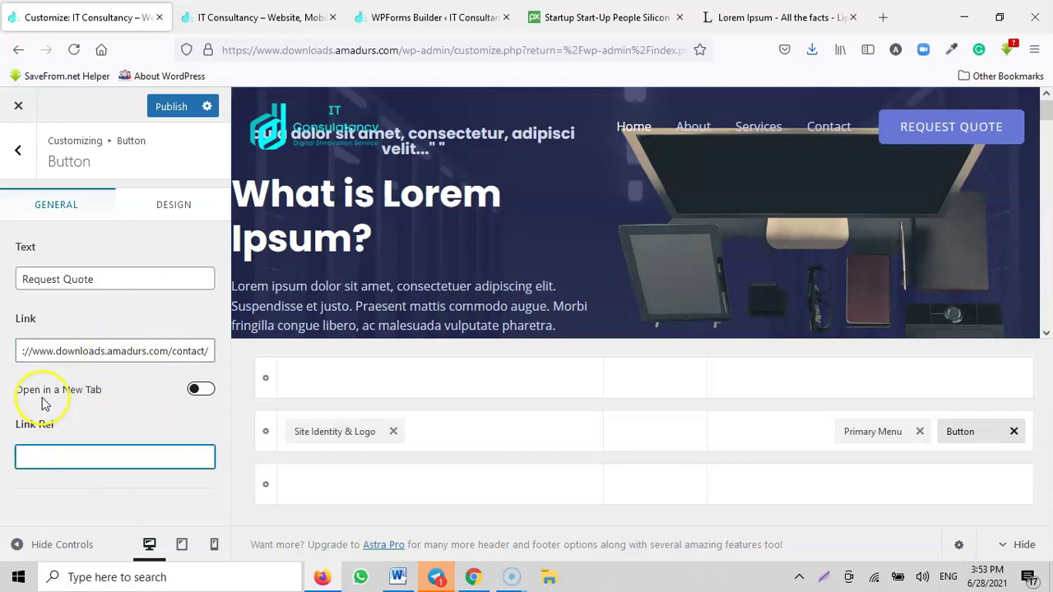
# Step: Turn on Open in a New Tab for Request Quote, publish, and reload the live site
pyautogui.click(201, 390)
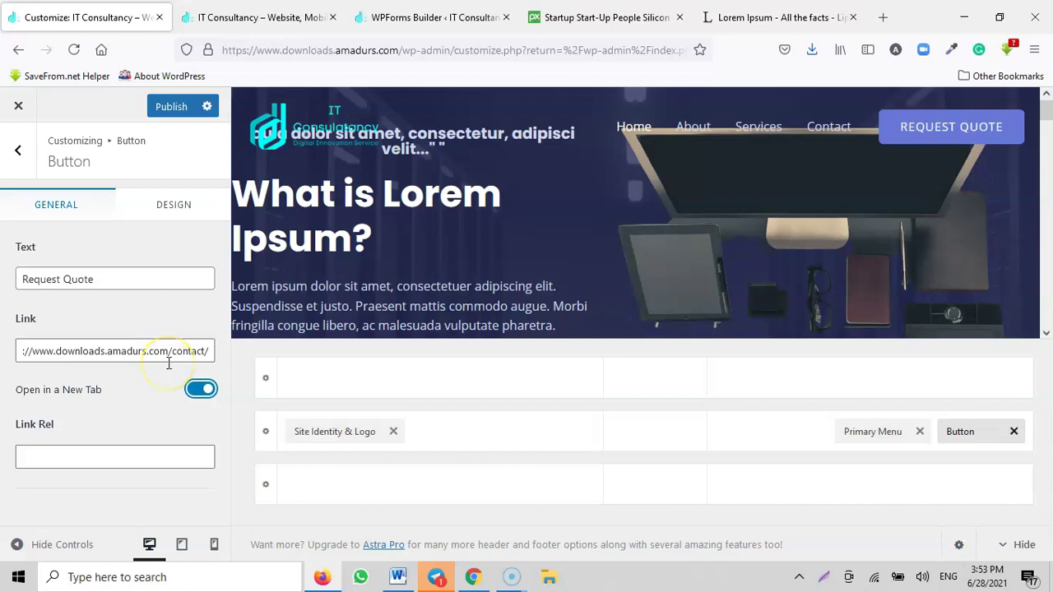
pyautogui.click(175, 107)
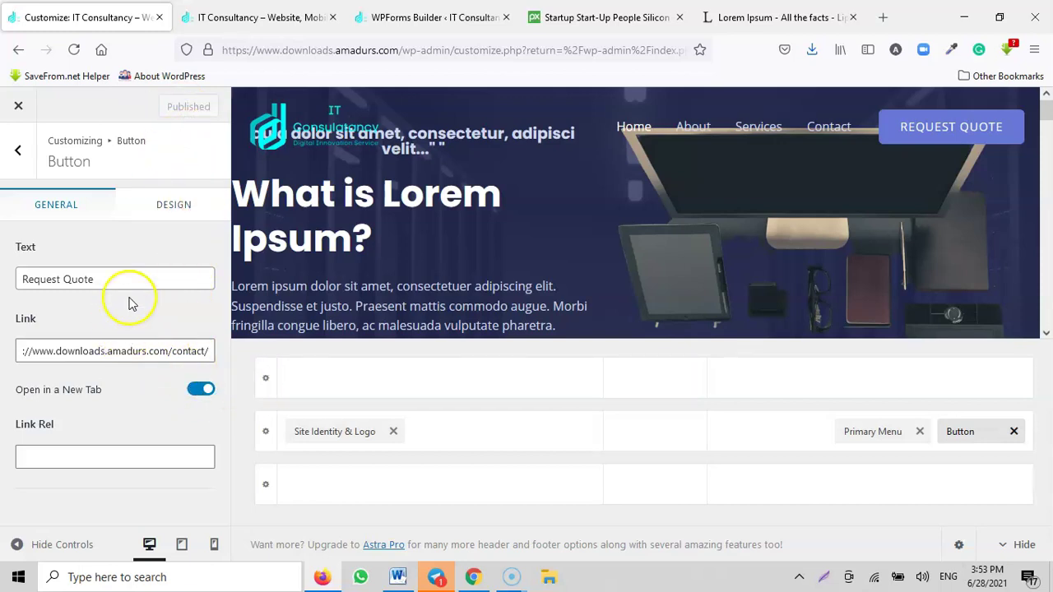
pyautogui.click(18, 106)
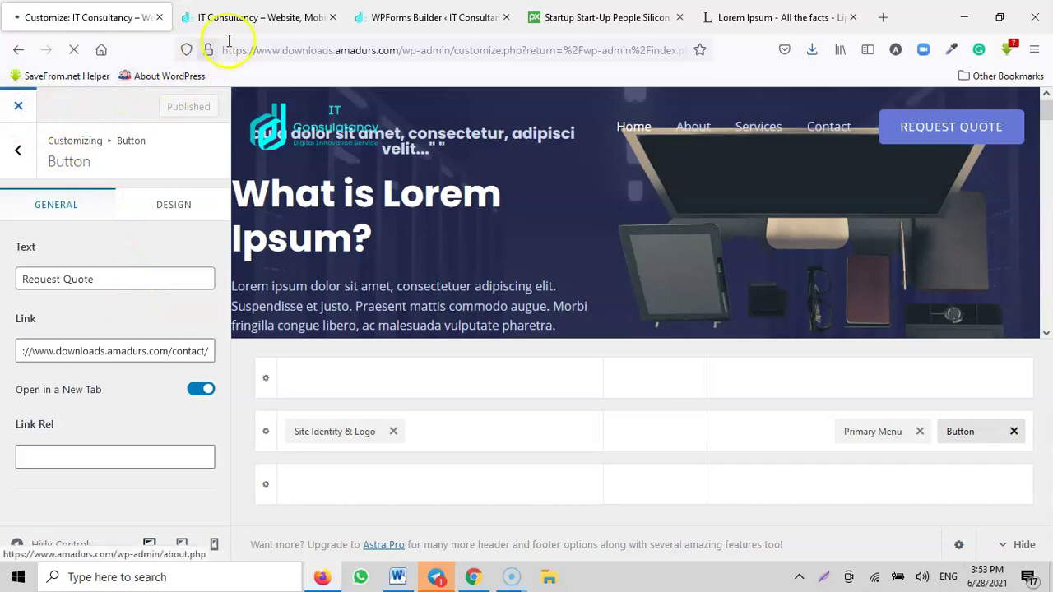
pyautogui.click(254, 16)
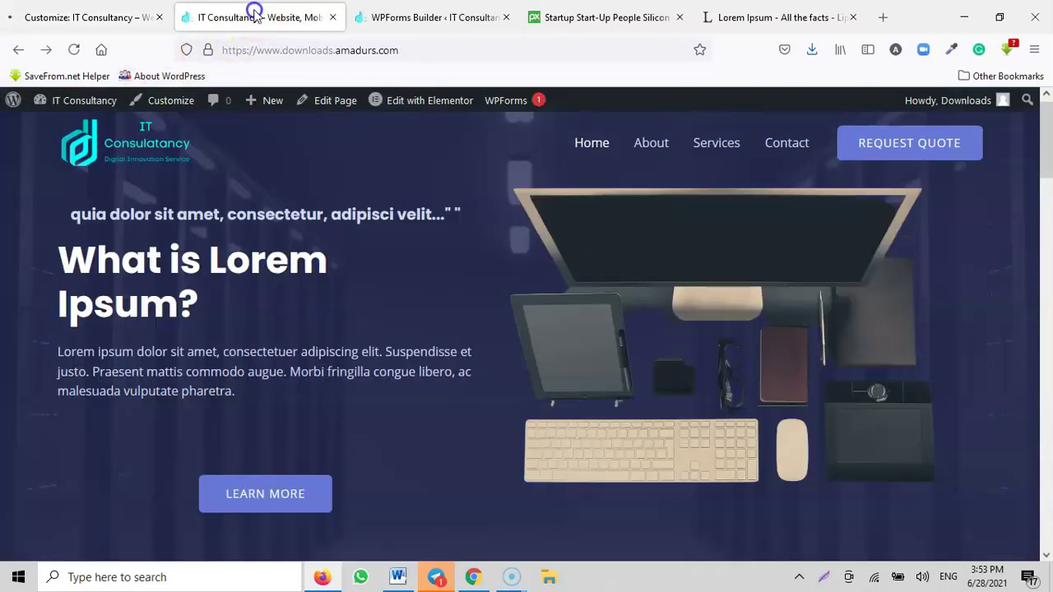
pyautogui.click(506, 17)
pyautogui.click(73, 50)
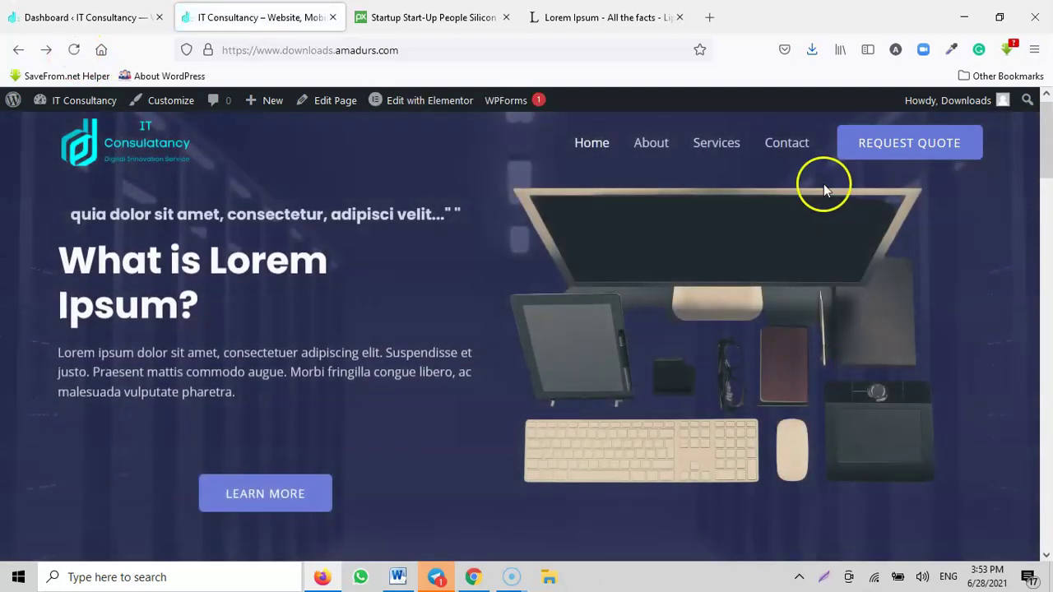
# Step: Test REQUEST QUOTE, review the Contact page it opens, then close it and return home
pyautogui.click(909, 139)
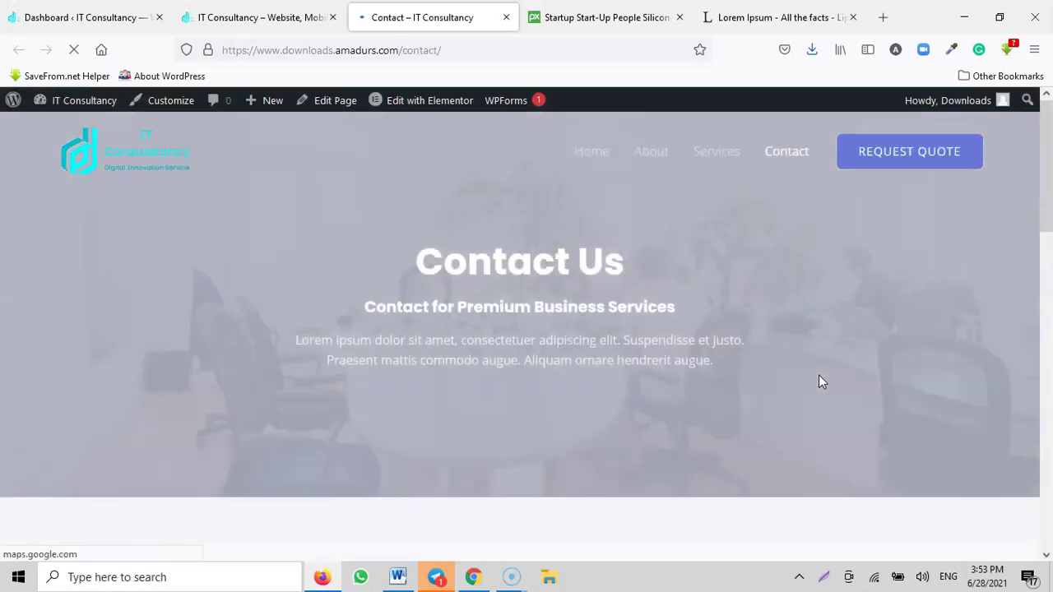
pyautogui.scroll(-1, 538, 385)
pyautogui.scroll(-7, 538, 385)
pyautogui.scroll(4, 460, 354)
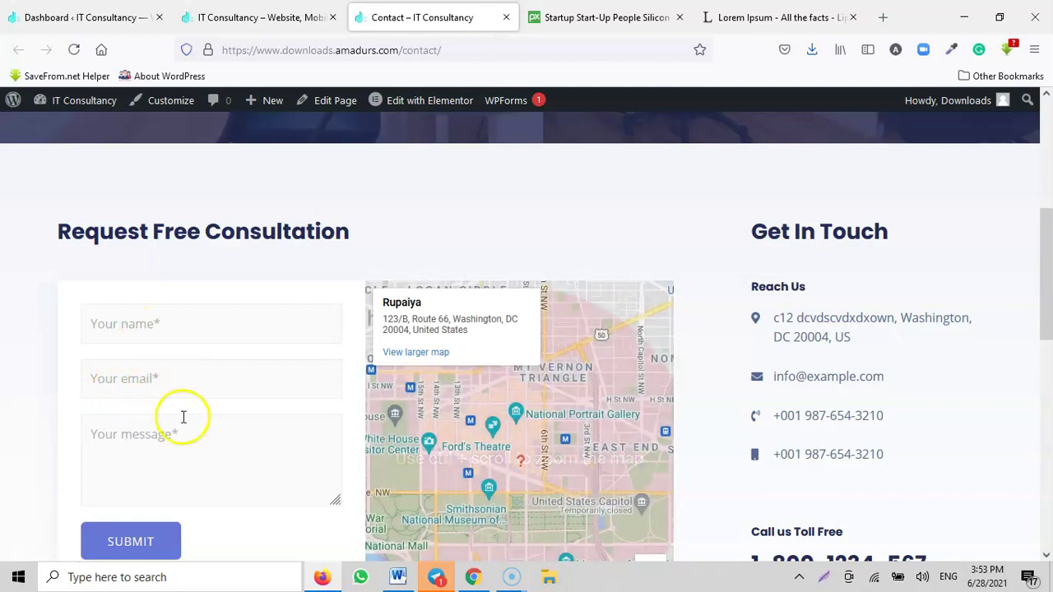
pyautogui.scroll(-1, 121, 384)
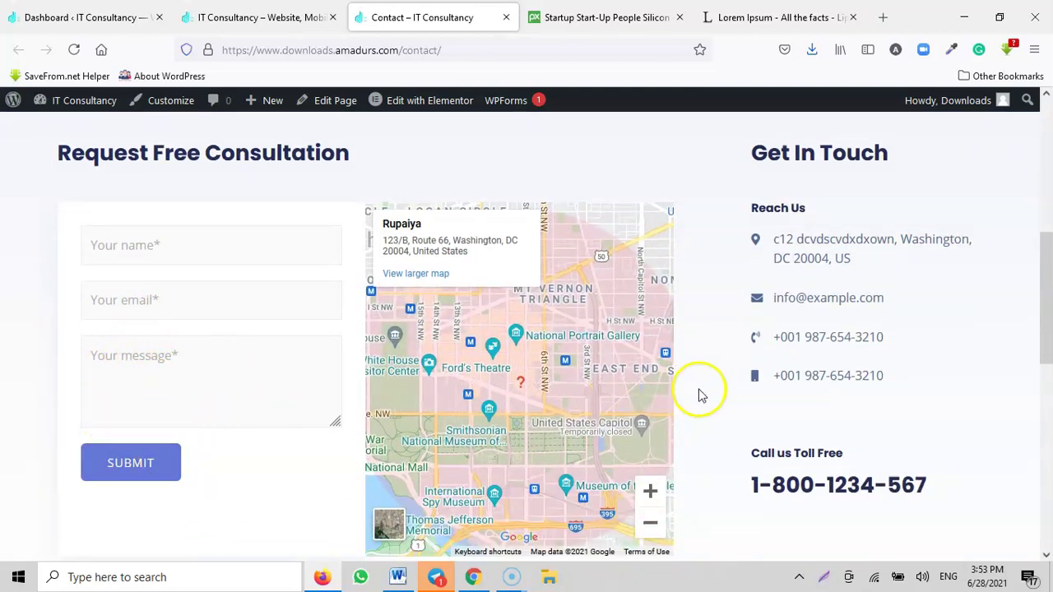
pyautogui.scroll(5, 699, 395)
pyautogui.click(506, 17)
pyautogui.click(42, 17)
pyautogui.click(243, 18)
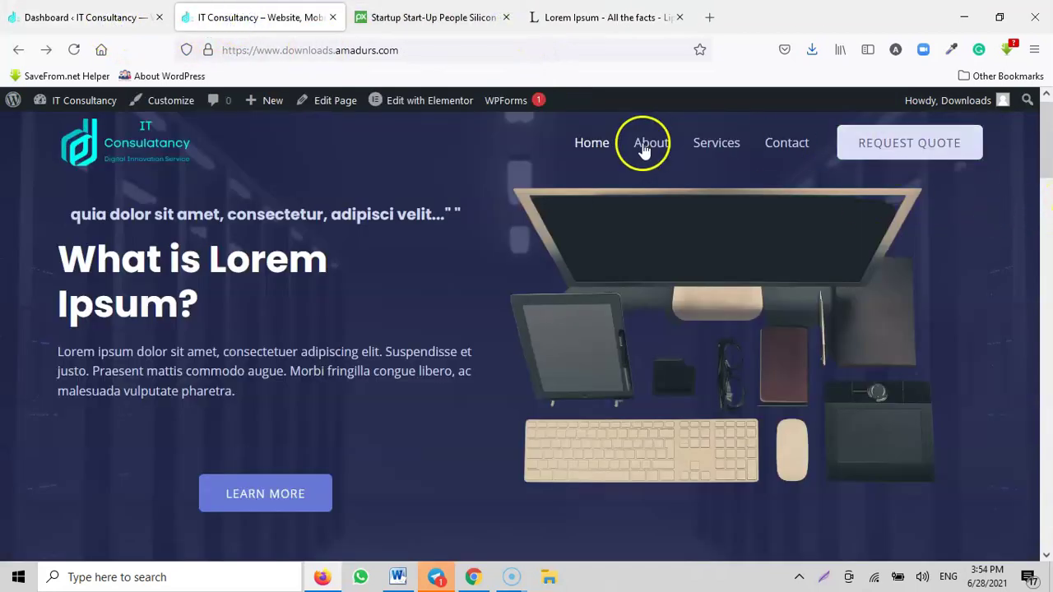
pyautogui.scroll(-5, 228, 258)
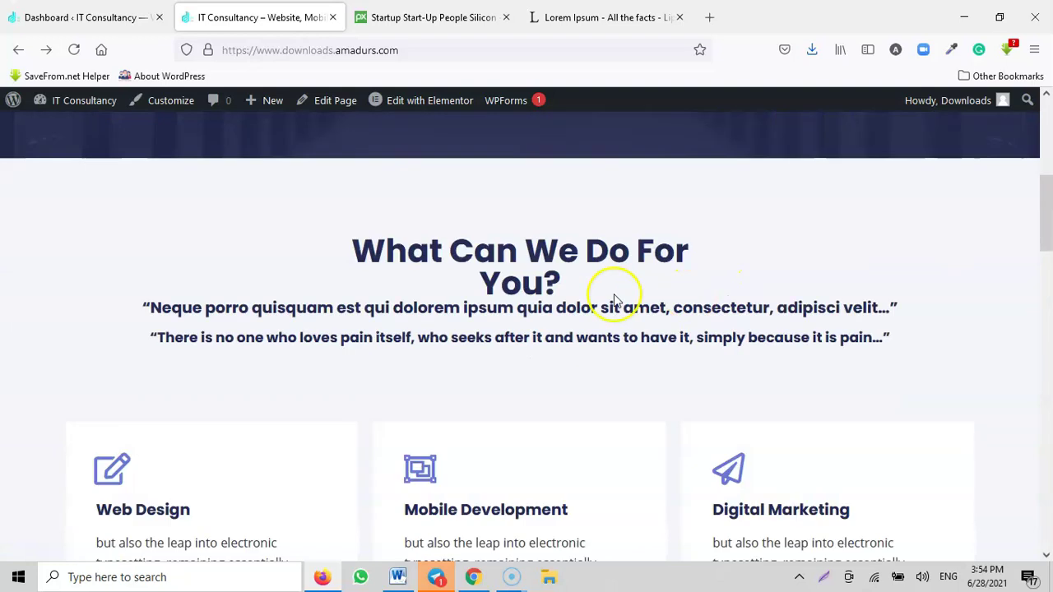
pyautogui.scroll(-15, 615, 300)
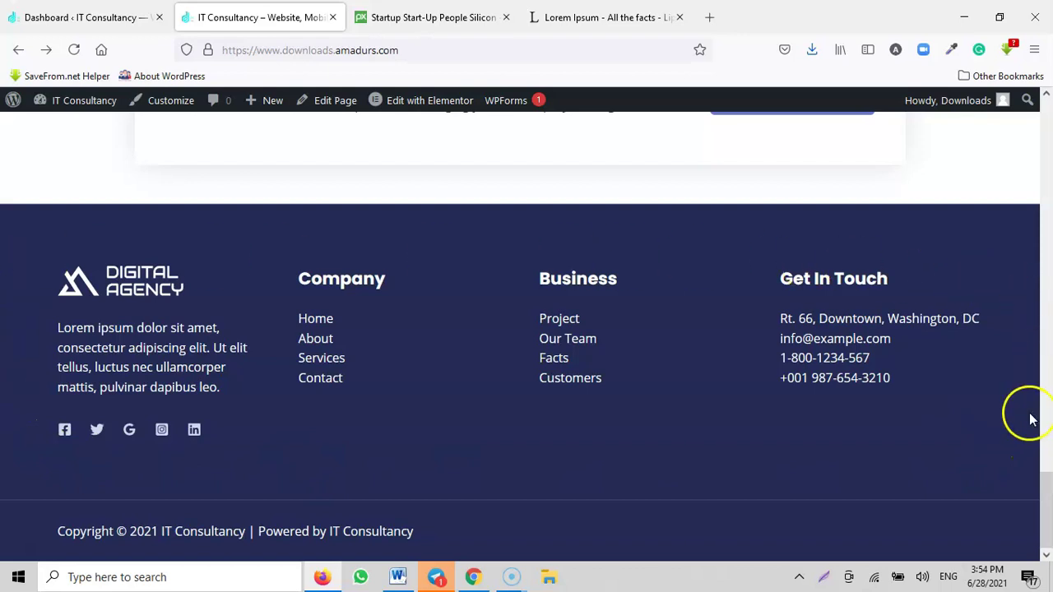
pyautogui.moveTo(1046, 500); pyautogui.dragTo(1047, 153)
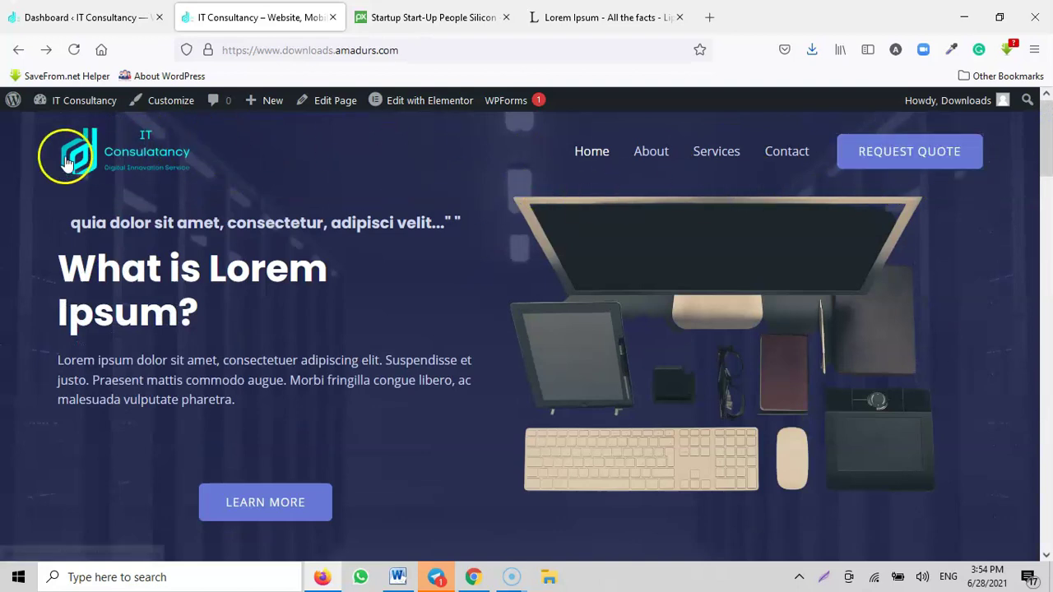
pyautogui.scroll(-2, 313, 305)
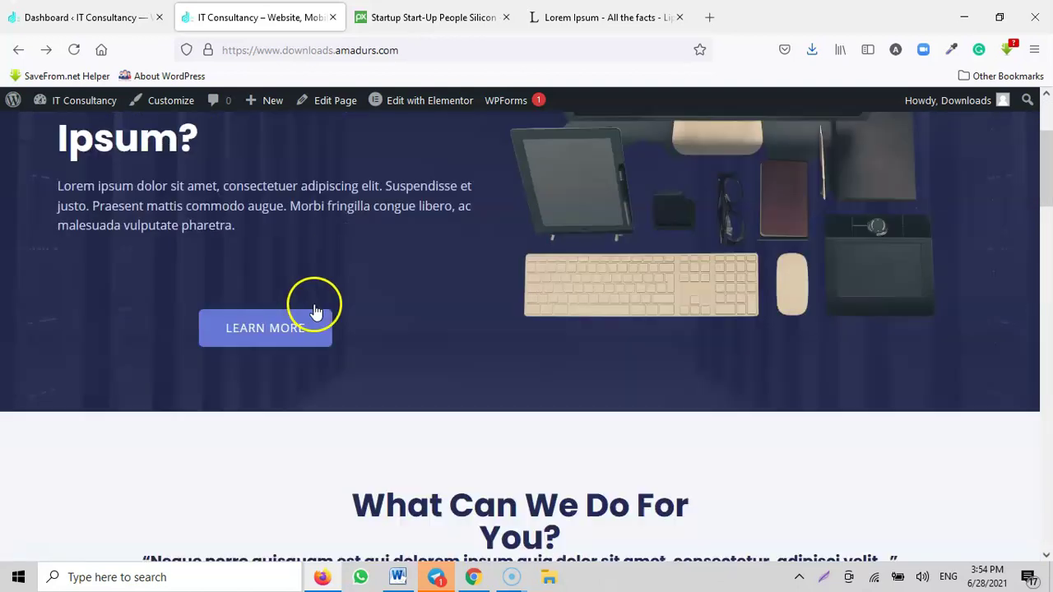
pyautogui.scroll(2, 329, 305)
pyautogui.scroll(-3, 646, 390)
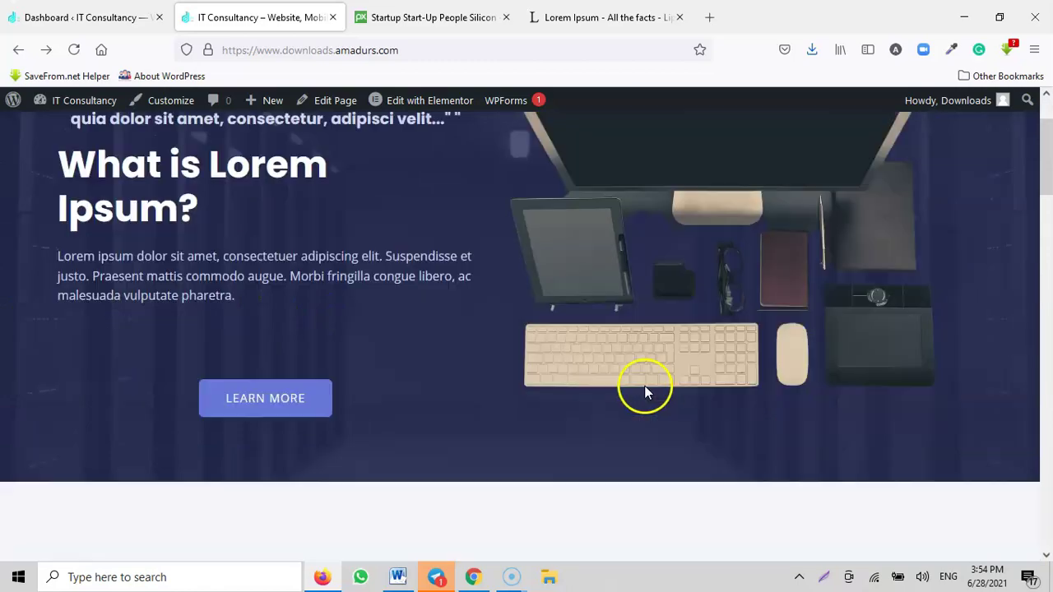
pyautogui.scroll(-15, 787, 301)
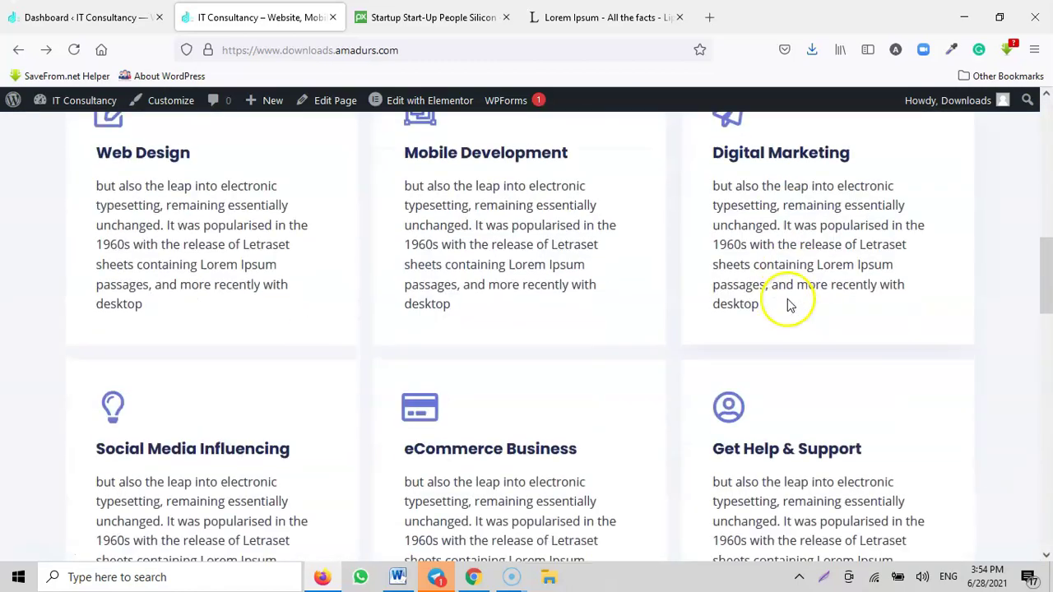
pyautogui.scroll(-5, 787, 305)
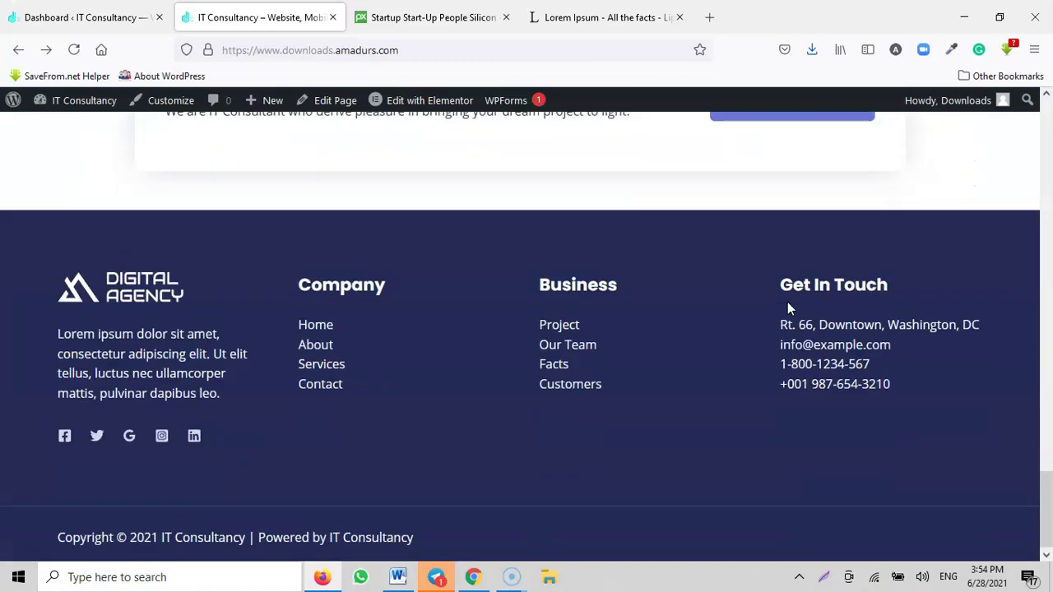
pyautogui.scroll(12, 947, 405)
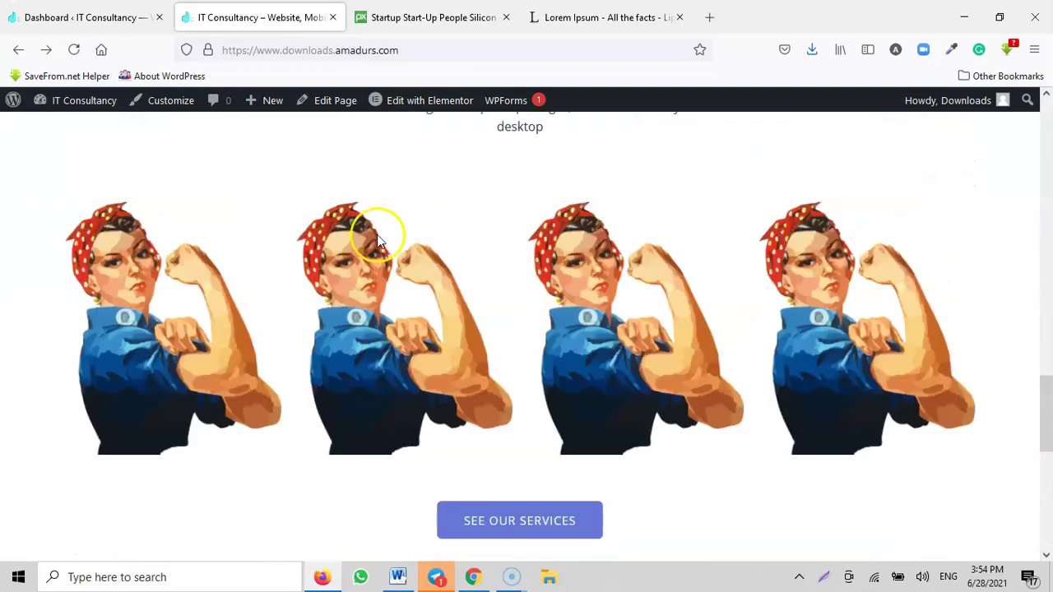
pyautogui.moveTo(1044, 277); pyautogui.dragTo(947, 545)
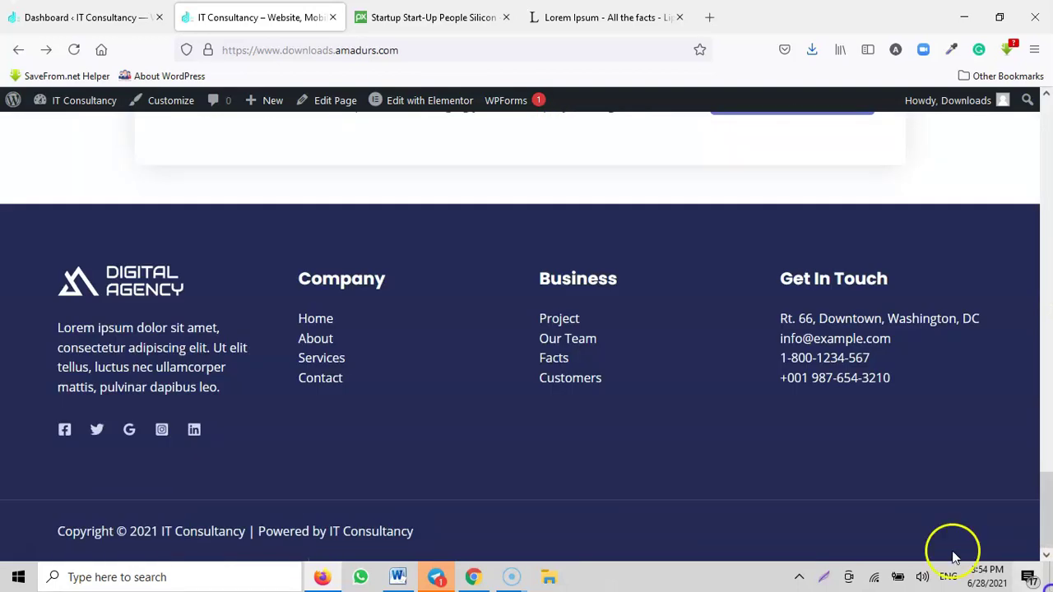
# Step: Go to the Appearance > Widgets page in the WordPress admin
pyautogui.click(85, 16)
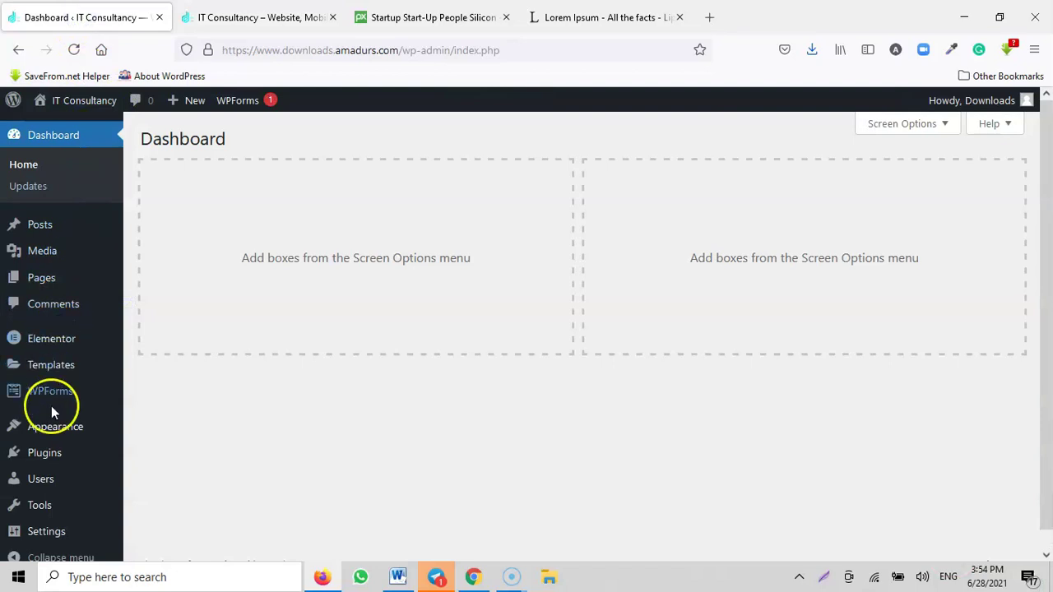
pyautogui.moveTo(53, 434)
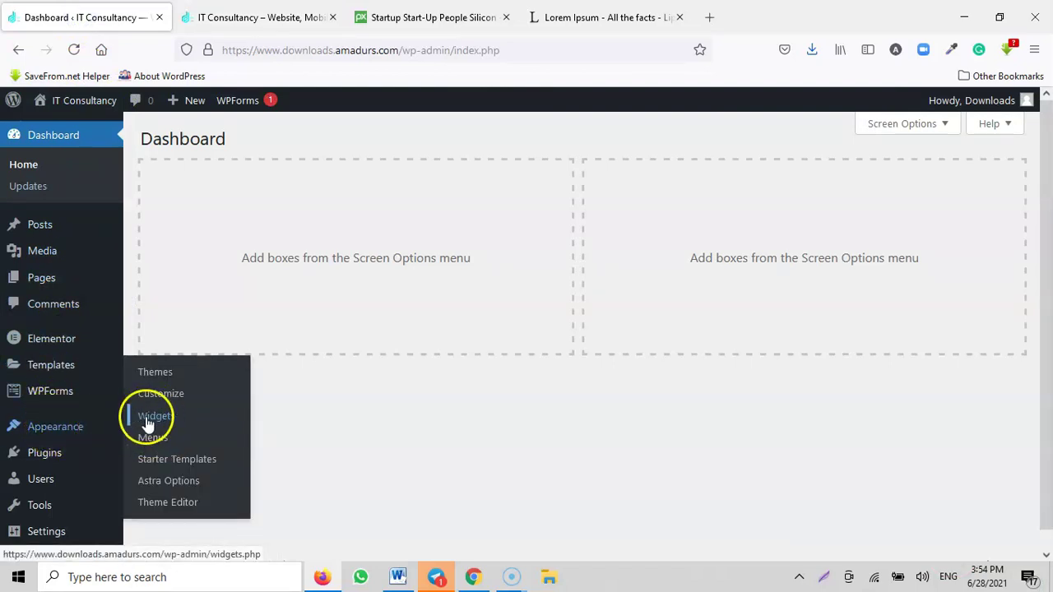
pyautogui.click(260, 16)
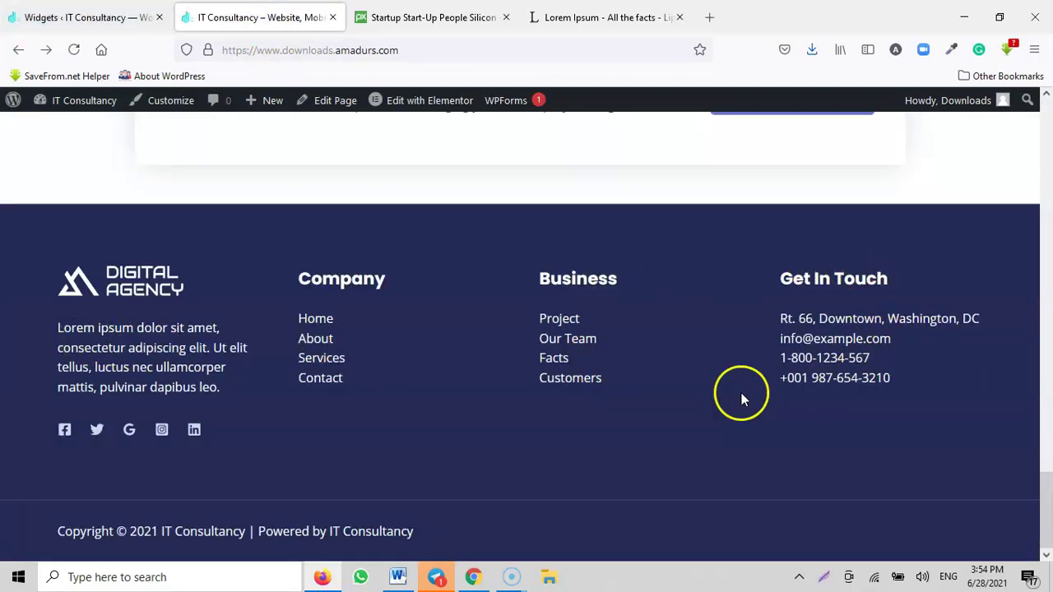
pyautogui.click(87, 20)
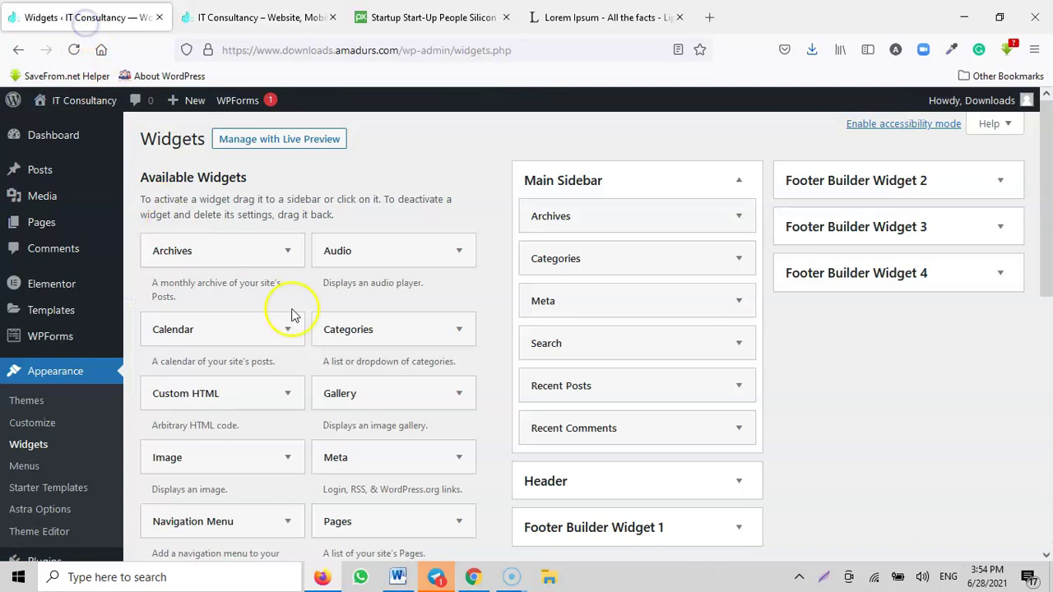
# Step: Delete the Archives, Categories, Meta, Search, Recent Posts and Recent Comments widgets from Main Sidebar
pyautogui.click(740, 219)
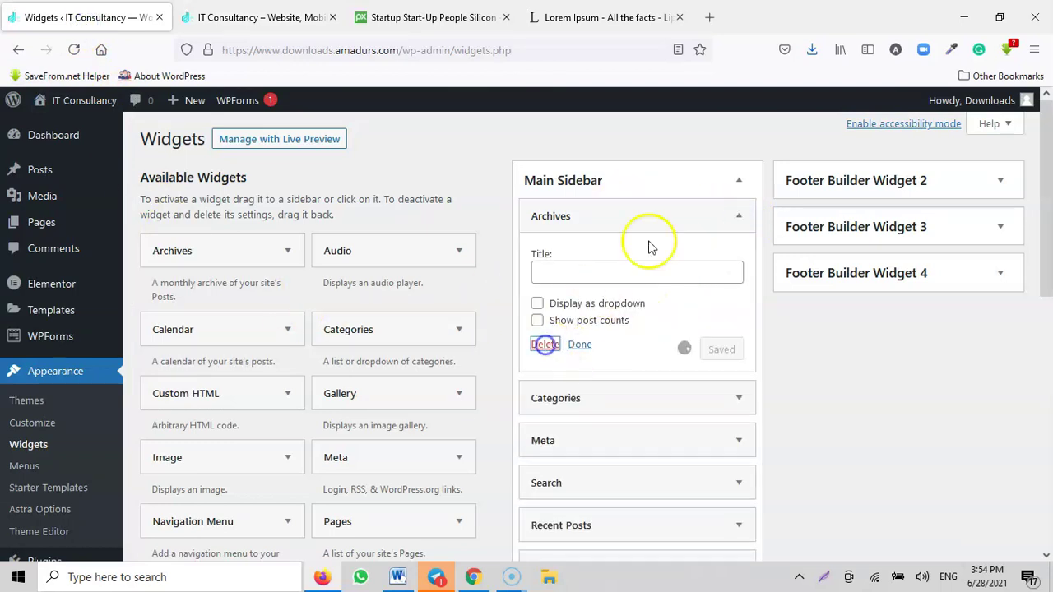
pyautogui.click(738, 215)
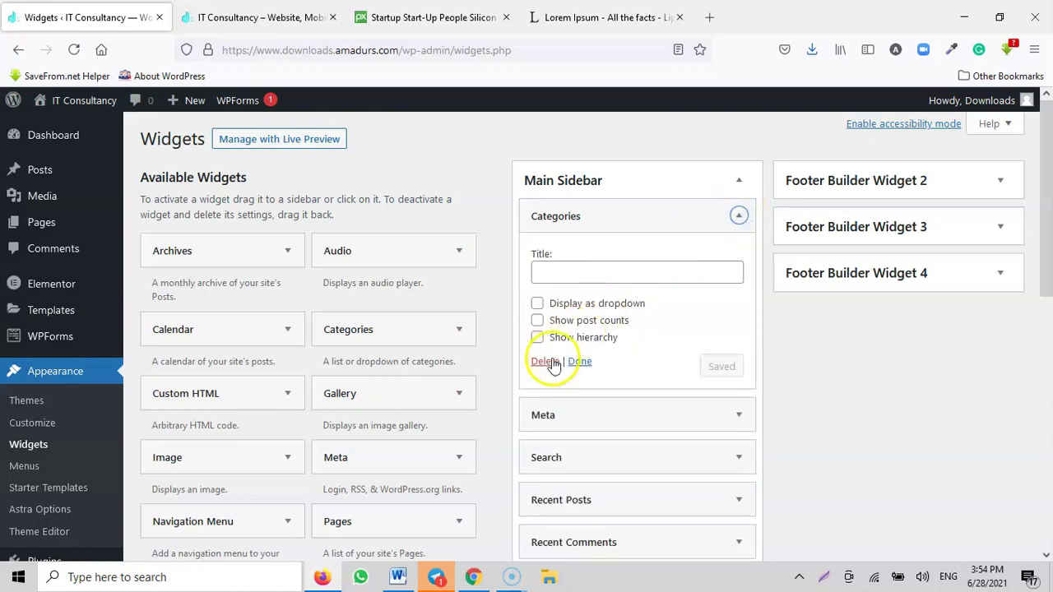
pyautogui.click(738, 216)
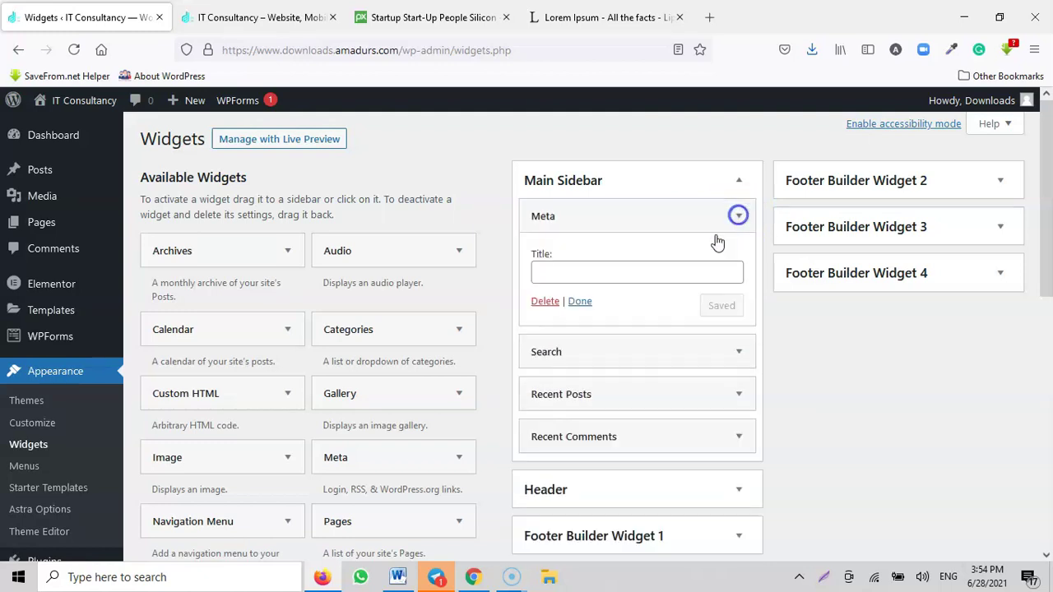
pyautogui.click(737, 216)
pyautogui.click(544, 301)
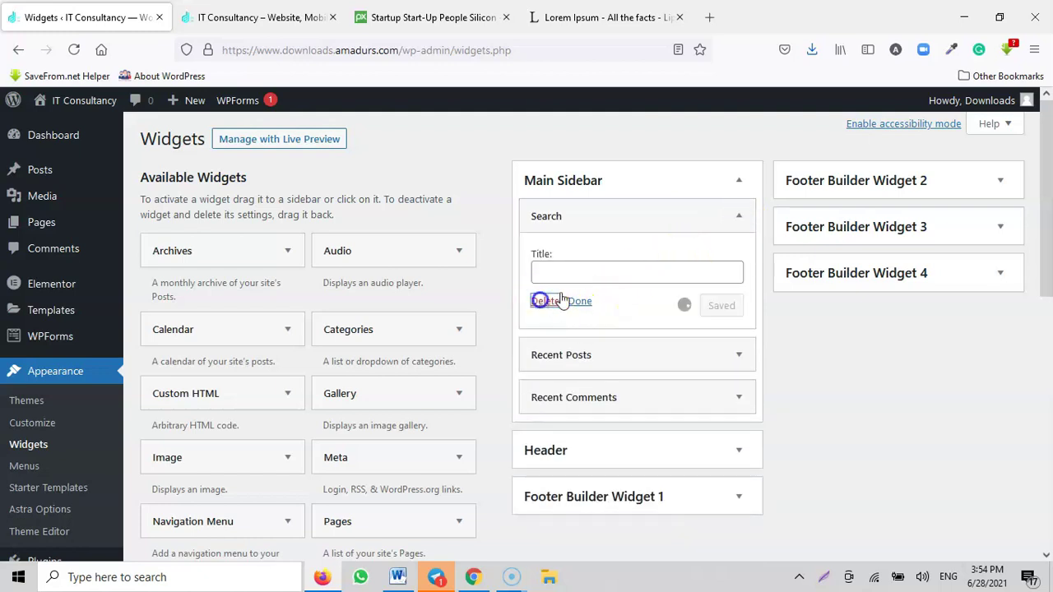
pyautogui.click(737, 215)
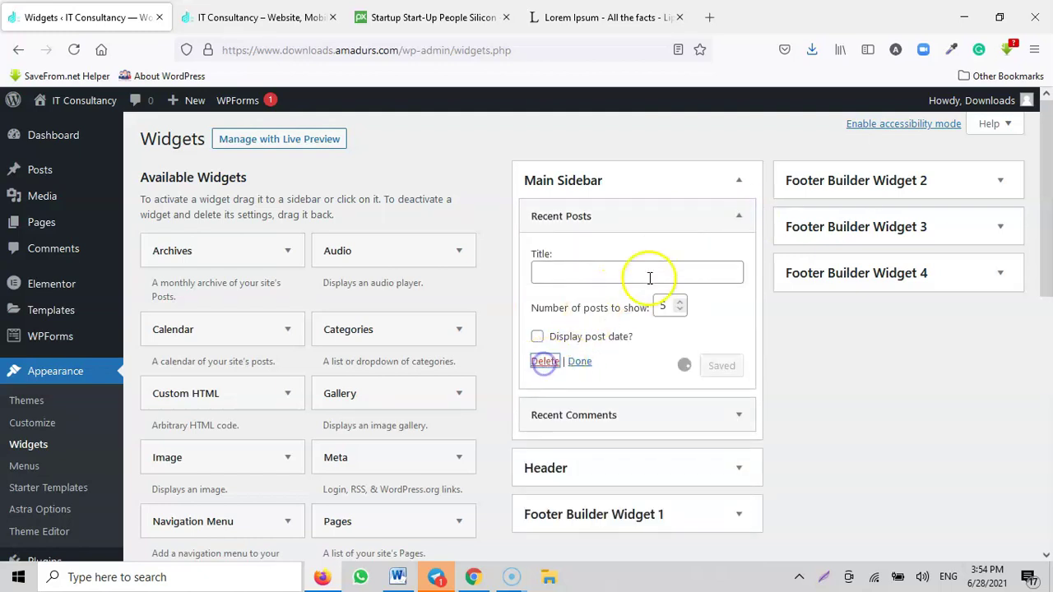
pyautogui.click(738, 216)
pyautogui.click(545, 334)
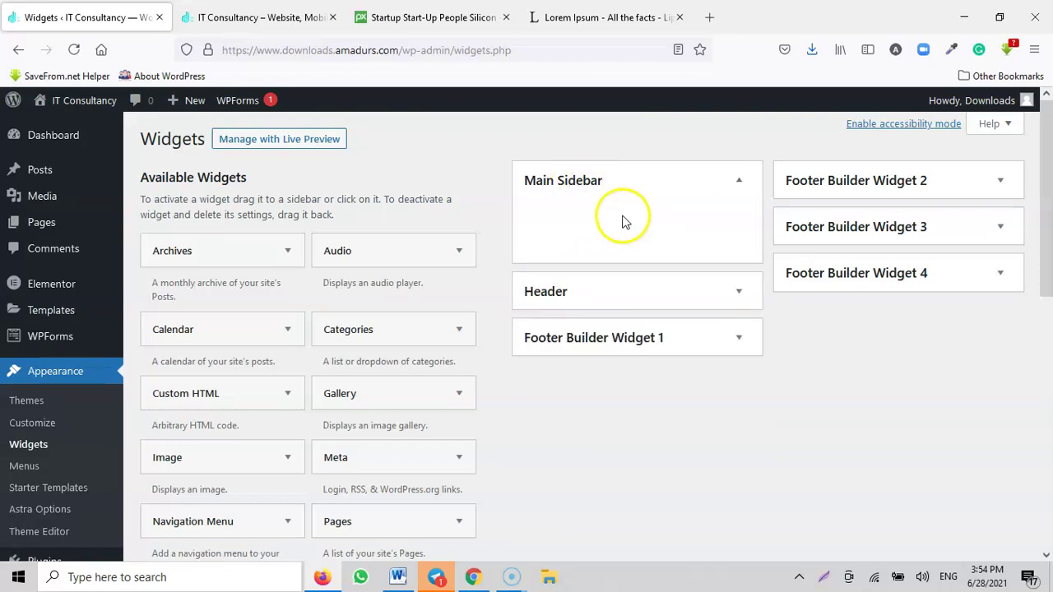
pyautogui.click(601, 296)
# Step: Open Footer Builder Widget 1's Text widget and remove its broken image placeholder
pyautogui.click(591, 409)
pyautogui.scroll(-3, 641, 362)
pyautogui.click(650, 305)
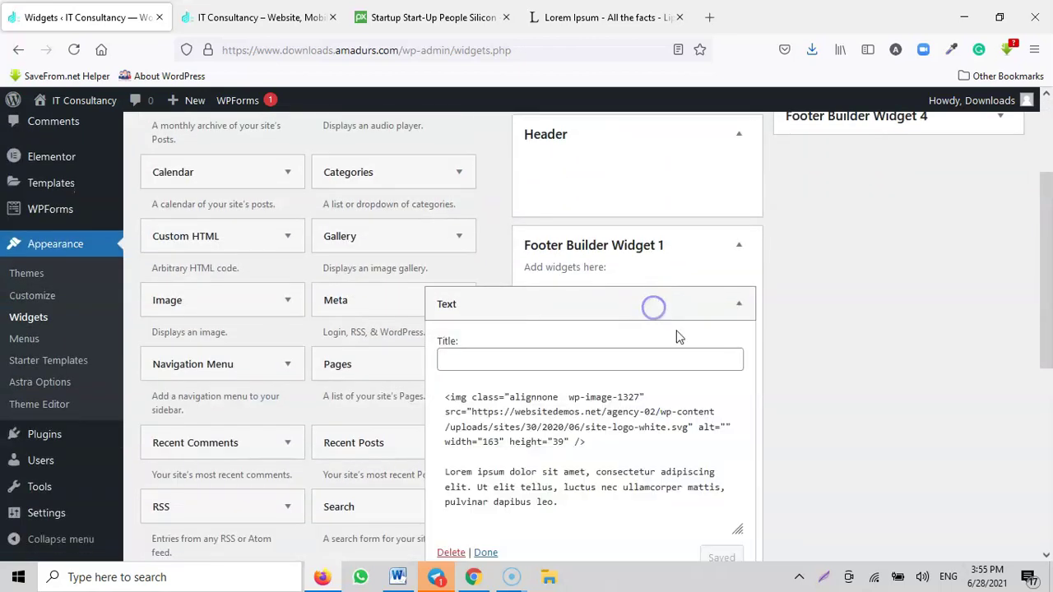
pyautogui.scroll(-3, 682, 350)
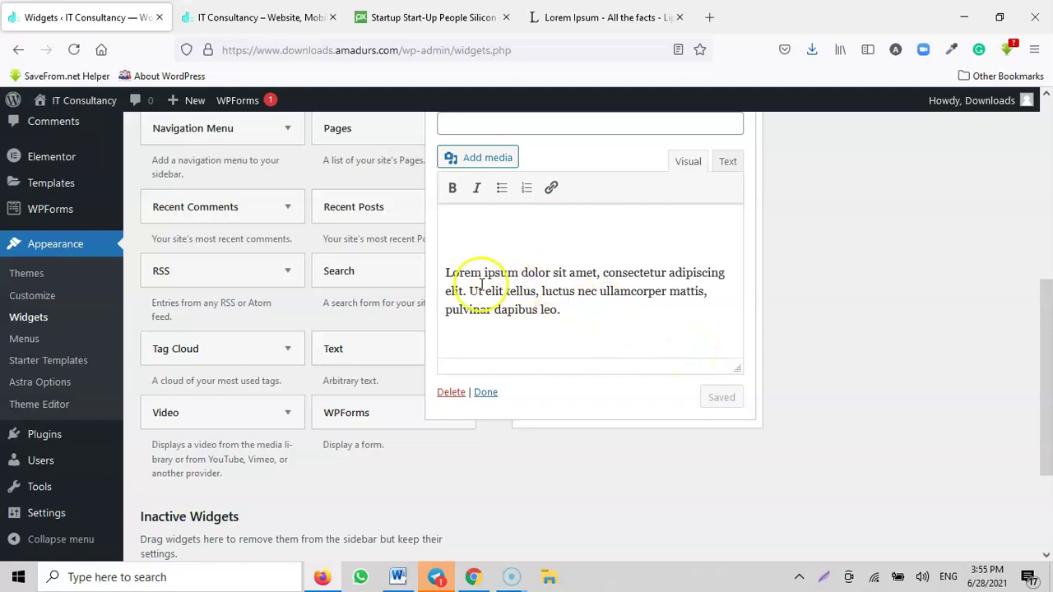
pyautogui.click(475, 241)
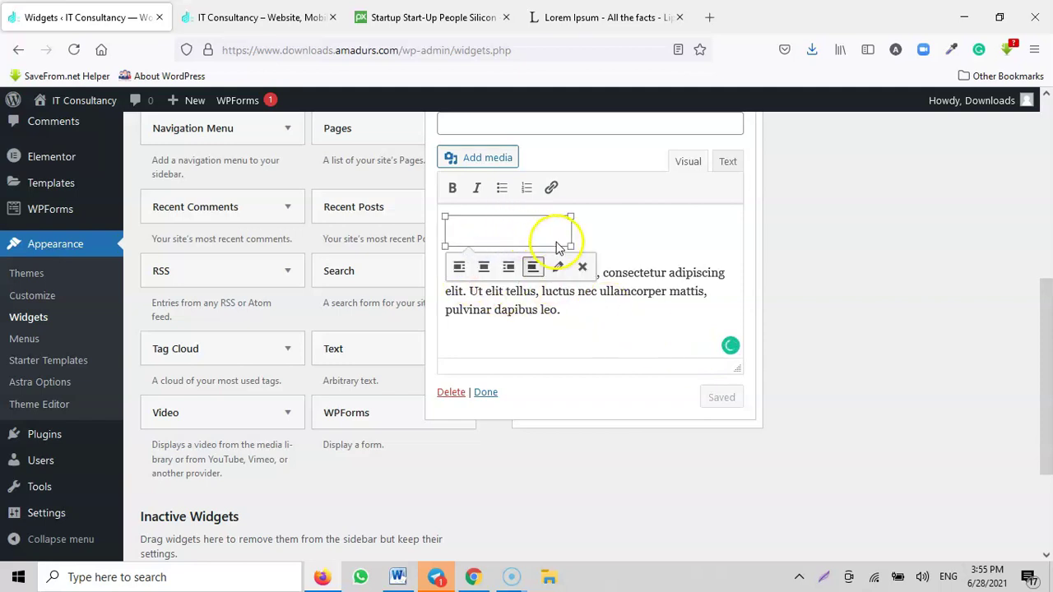
pyautogui.click(582, 266)
# Step: Insert the IT Consultancy logo from the media library into the footer text
pyautogui.scroll(3, 576, 263)
pyautogui.scroll(-1, 559, 371)
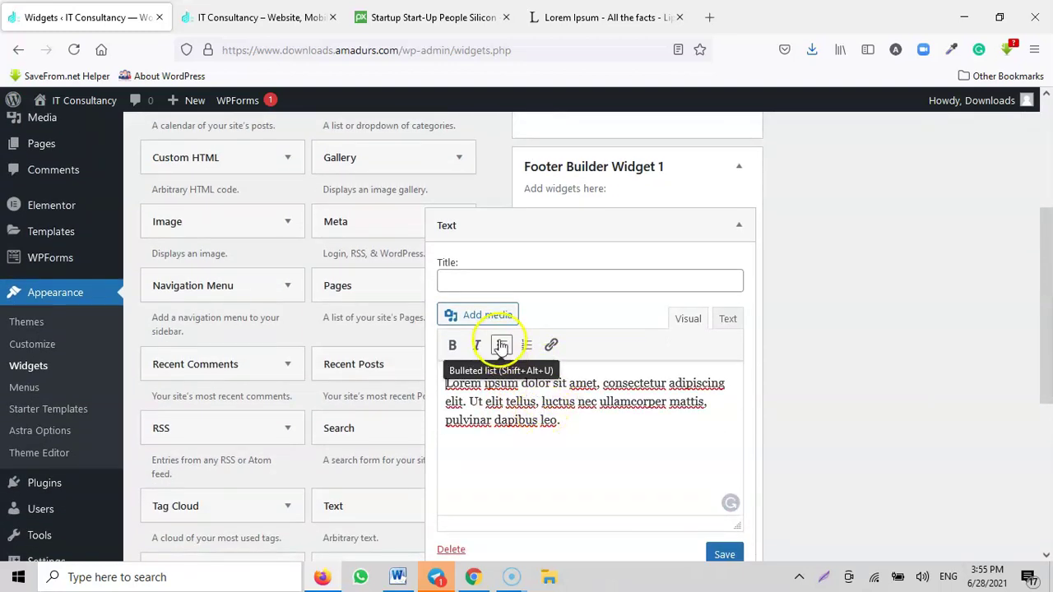
pyautogui.click(472, 315)
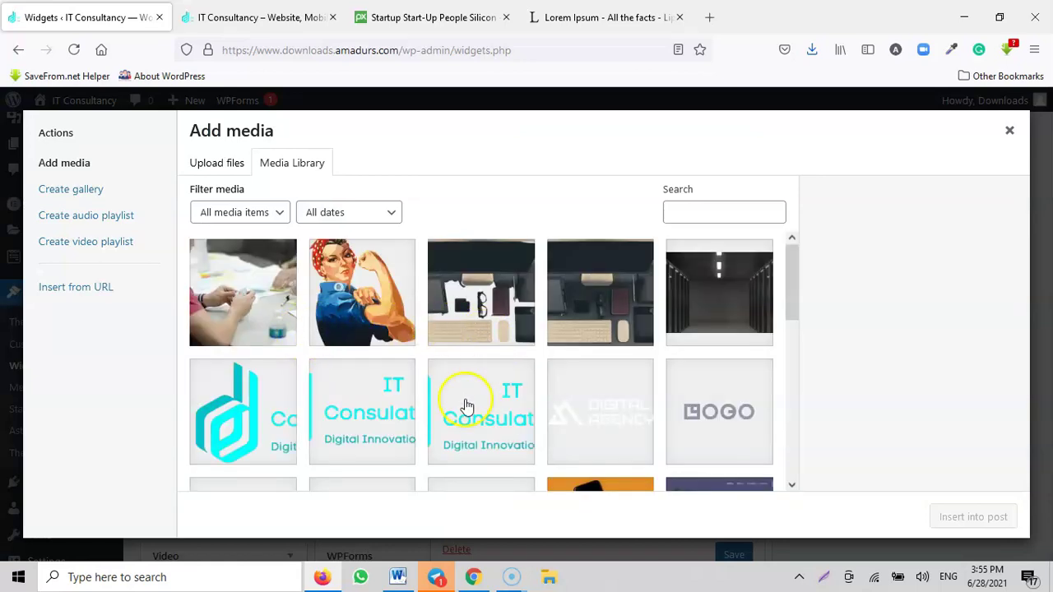
pyautogui.click(363, 416)
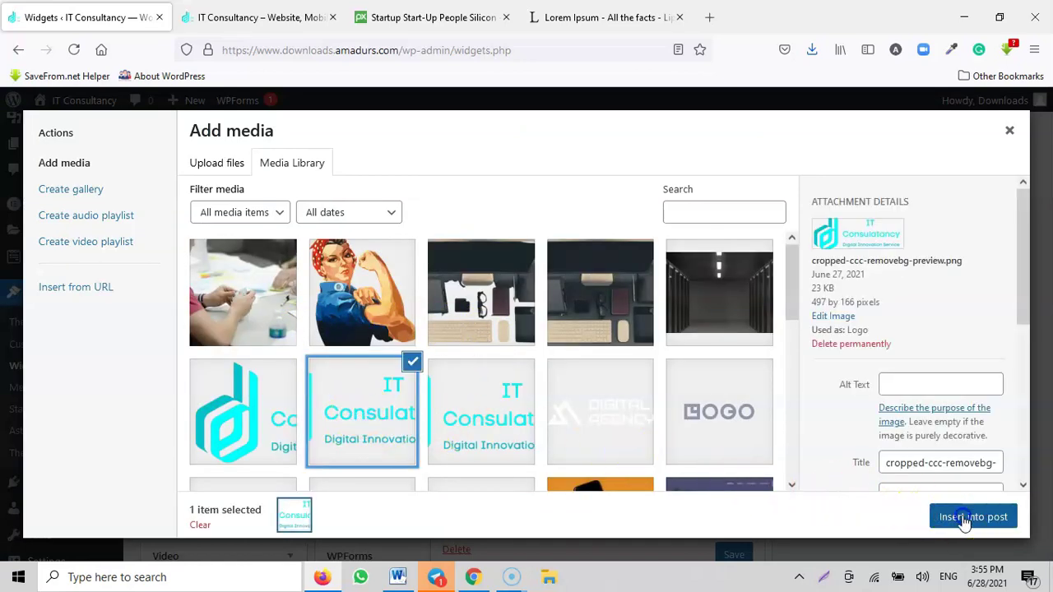
pyautogui.click(962, 516)
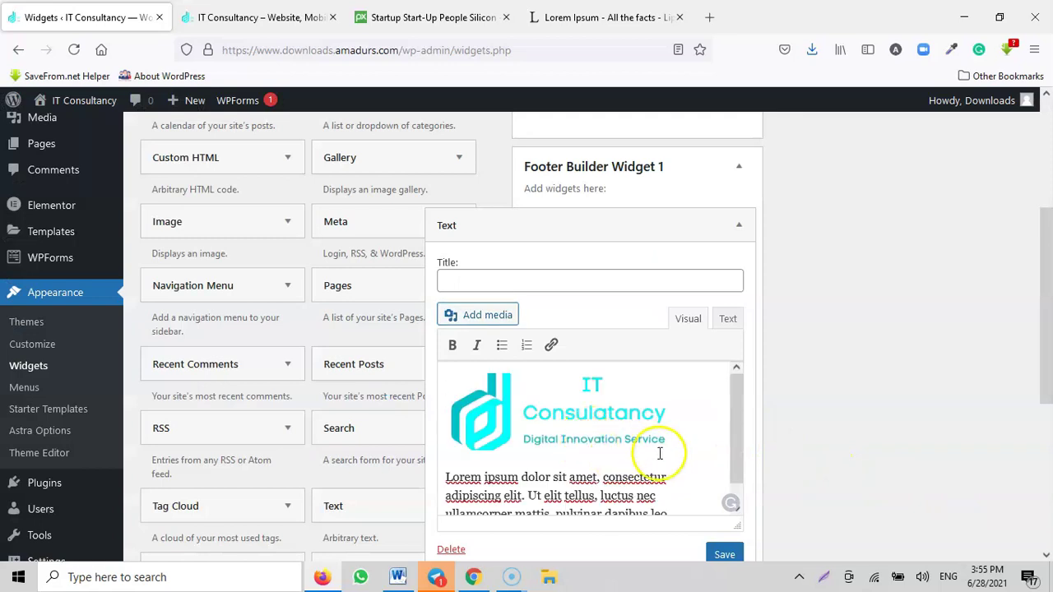
# Step: Replace the Lorem ipsum paragraph with a new description sentence
pyautogui.scroll(-1, 622, 496)
pyautogui.moveTo(671, 494); pyautogui.dragTo(443, 466)
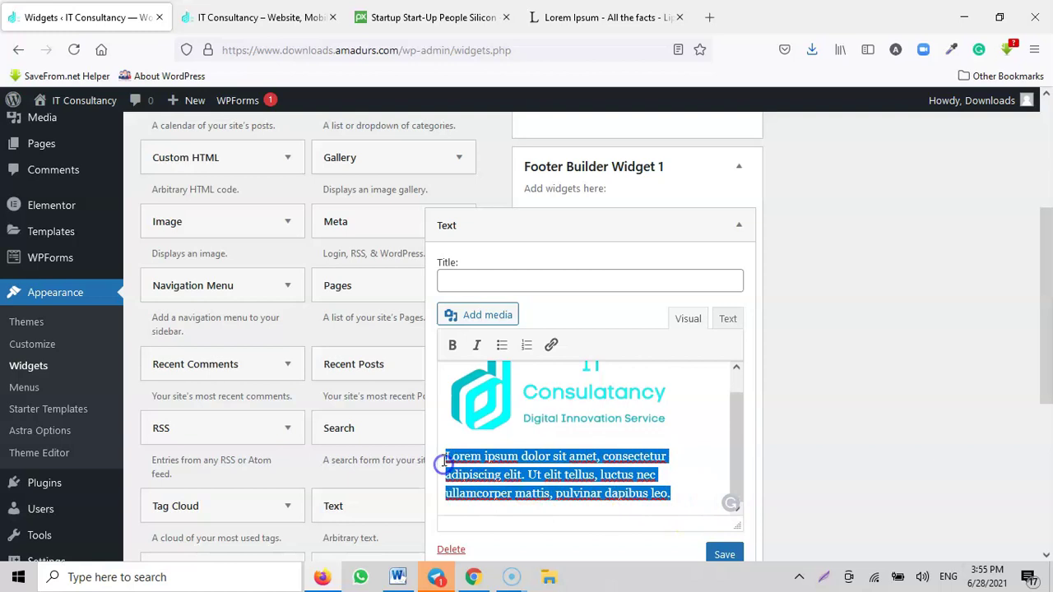
pyautogui.write('We are here to call mr dr justing fish so he can bring me 3 sharks of fishes for me and my kids in the house')
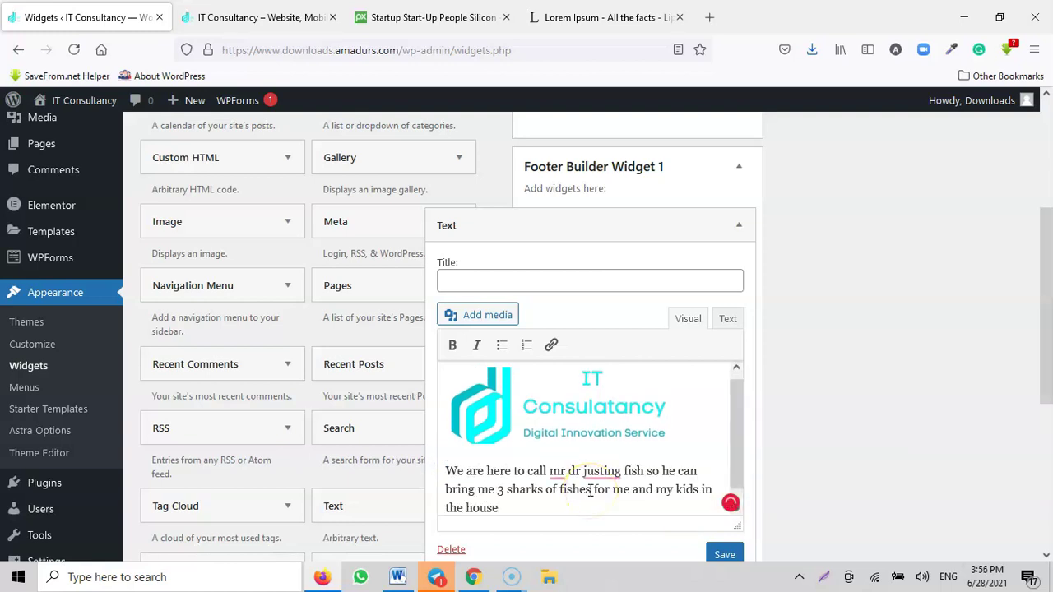
pyautogui.scroll(-1, 596, 464)
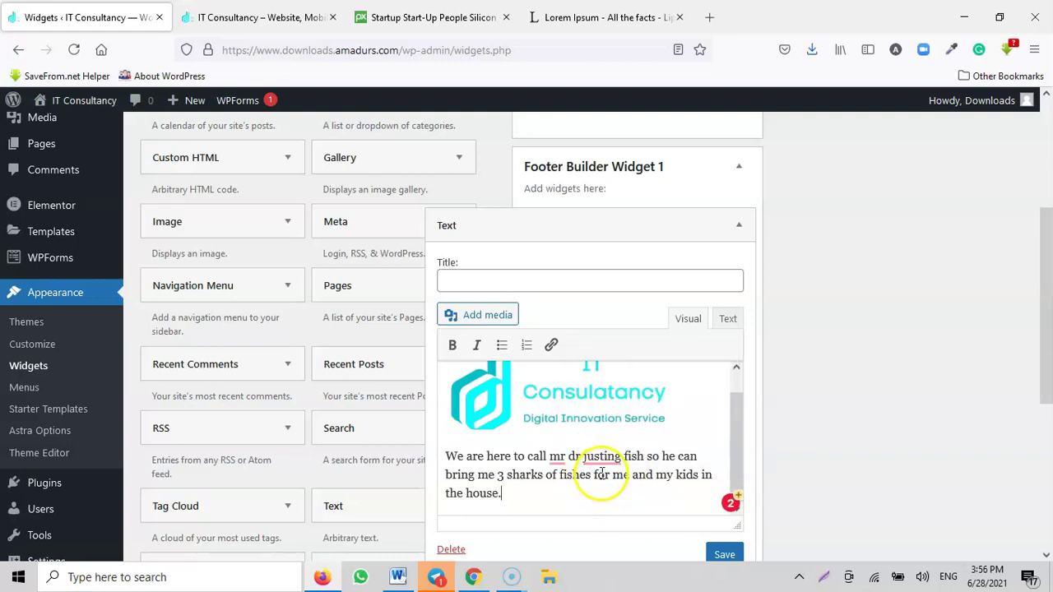
pyautogui.moveTo(602, 457)
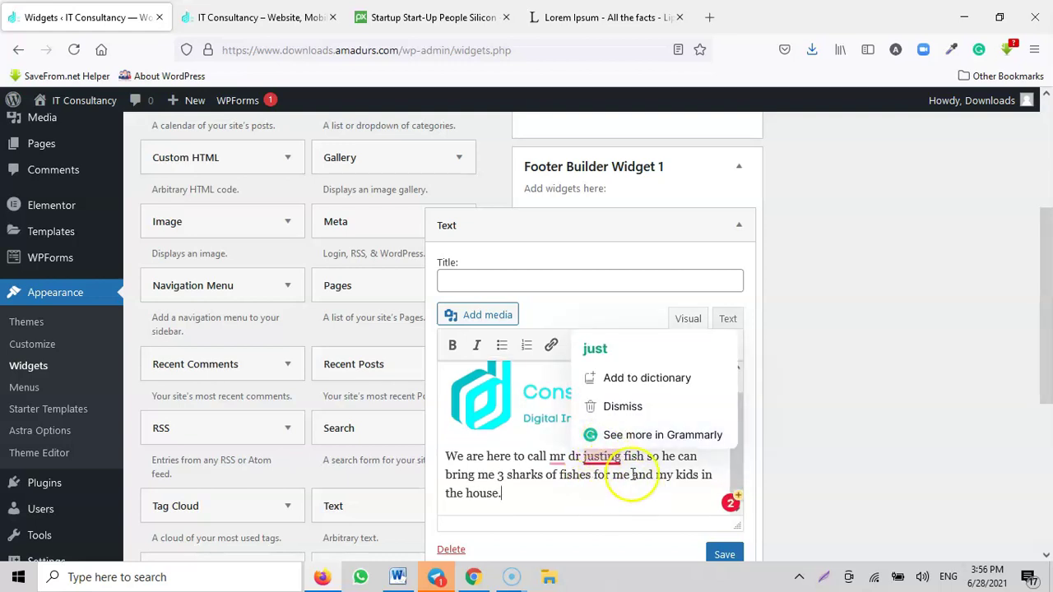
# Step: Preview the live footer, then save the Text widget and close it with Done
pyautogui.click(280, 18)
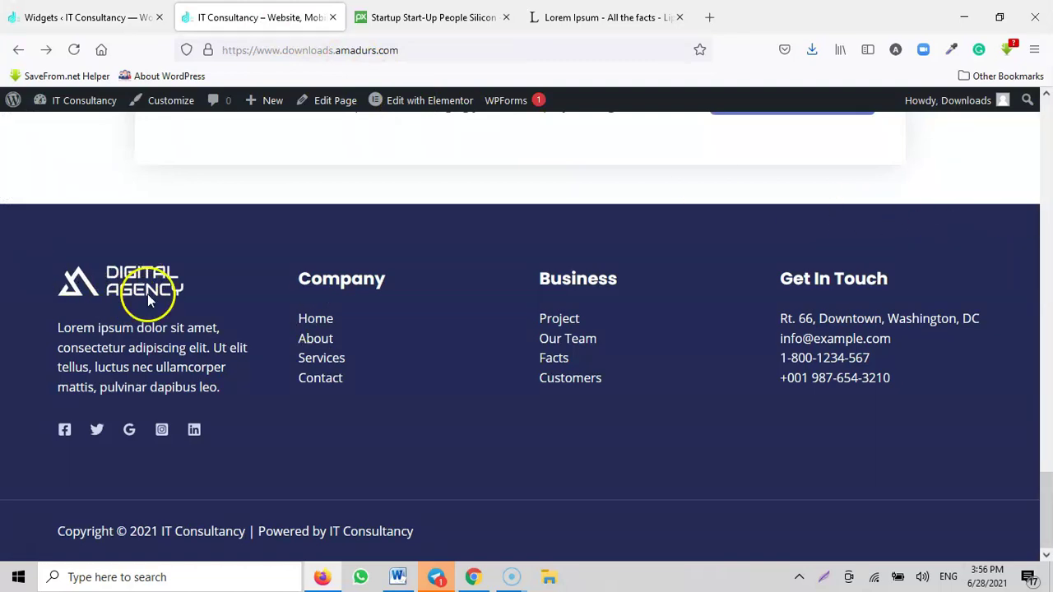
pyautogui.click(86, 17)
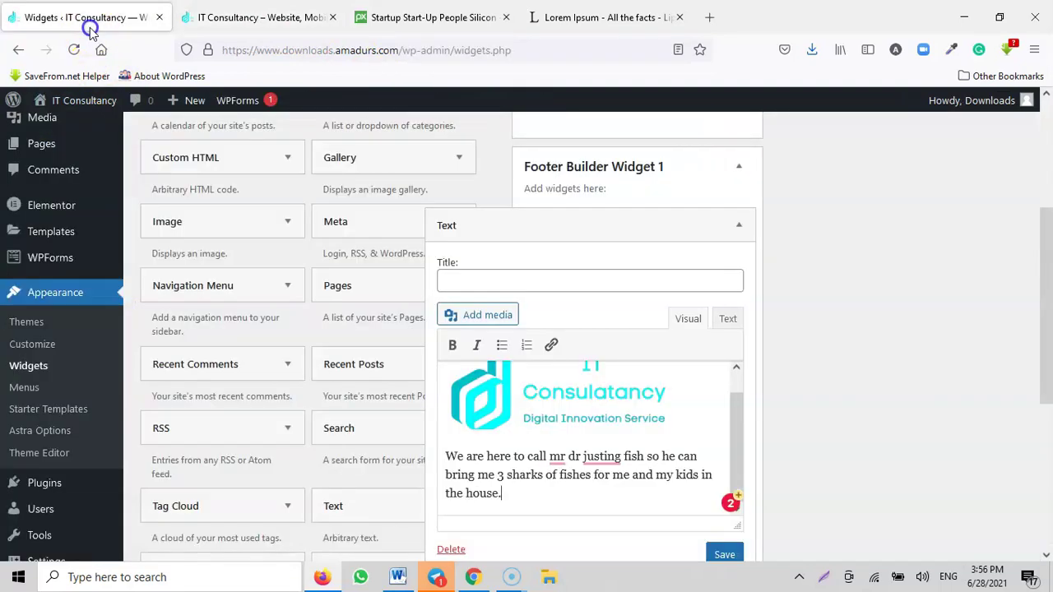
pyautogui.click(724, 555)
pyautogui.scroll(-2, 708, 510)
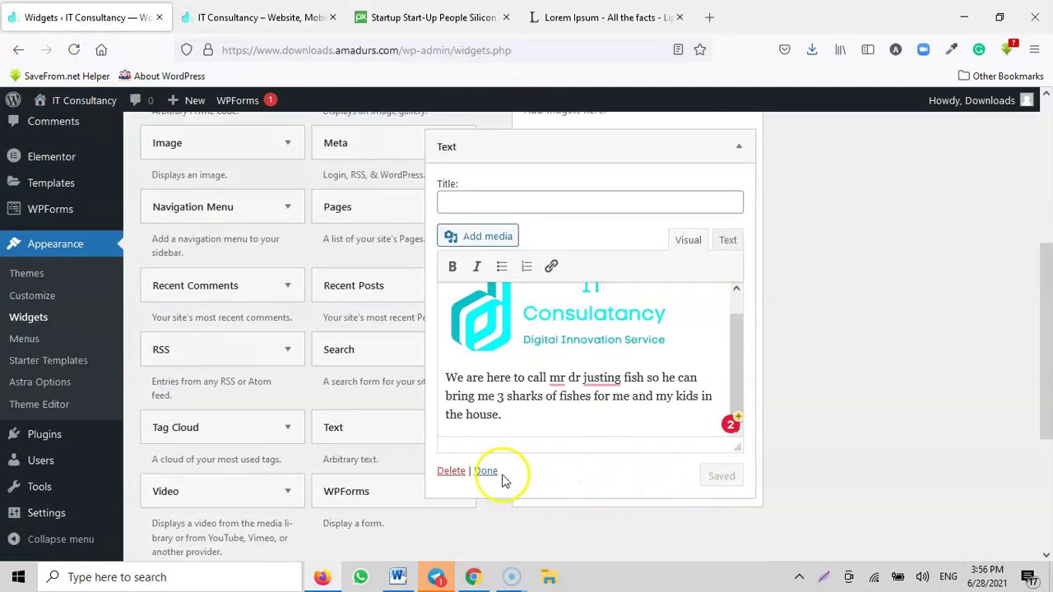
pyautogui.click(483, 471)
pyautogui.click(245, 12)
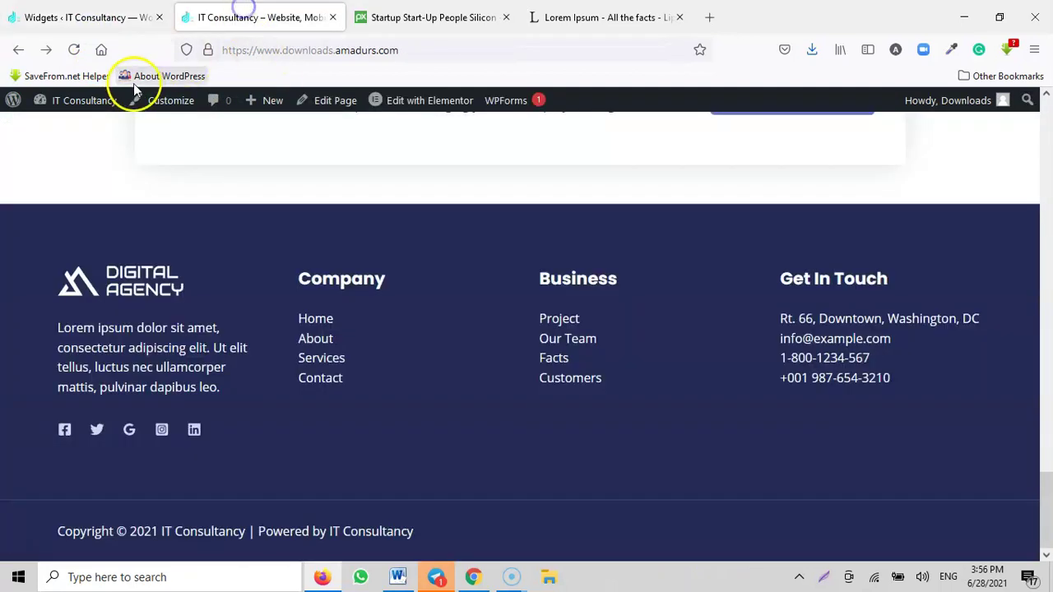
# Step: Reload the live site and scroll down to check the footer's new logo and description
pyautogui.click(74, 51)
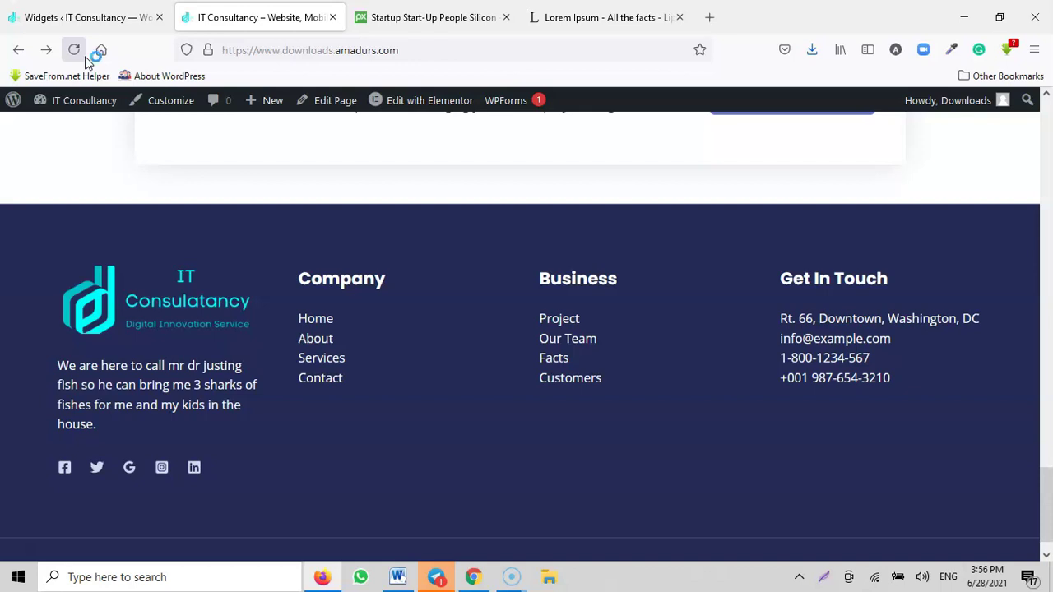
pyautogui.click(249, 226)
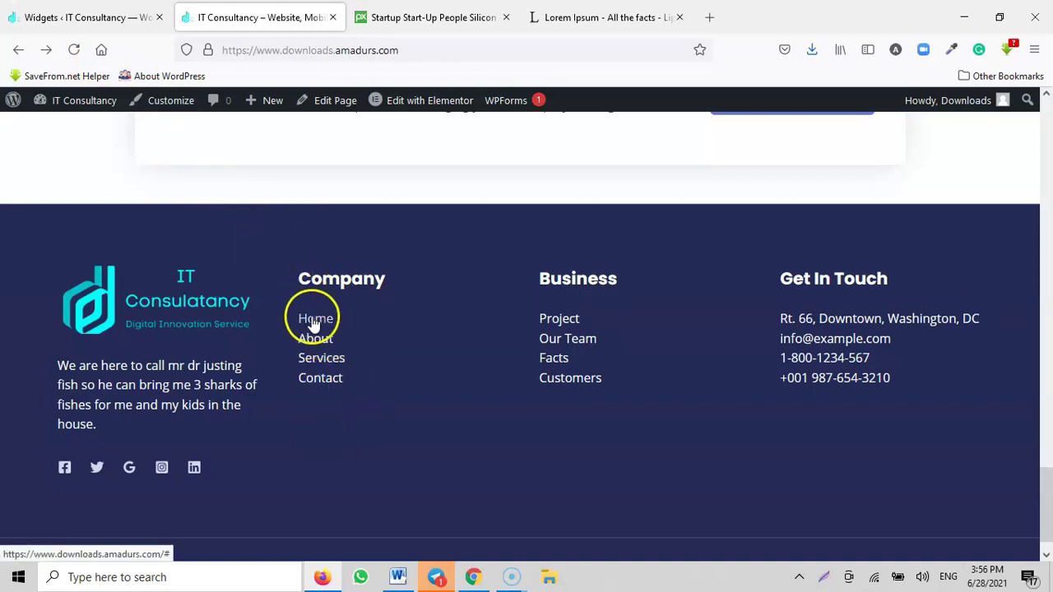
pyautogui.moveTo(1047, 498); pyautogui.dragTo(1046, 82)
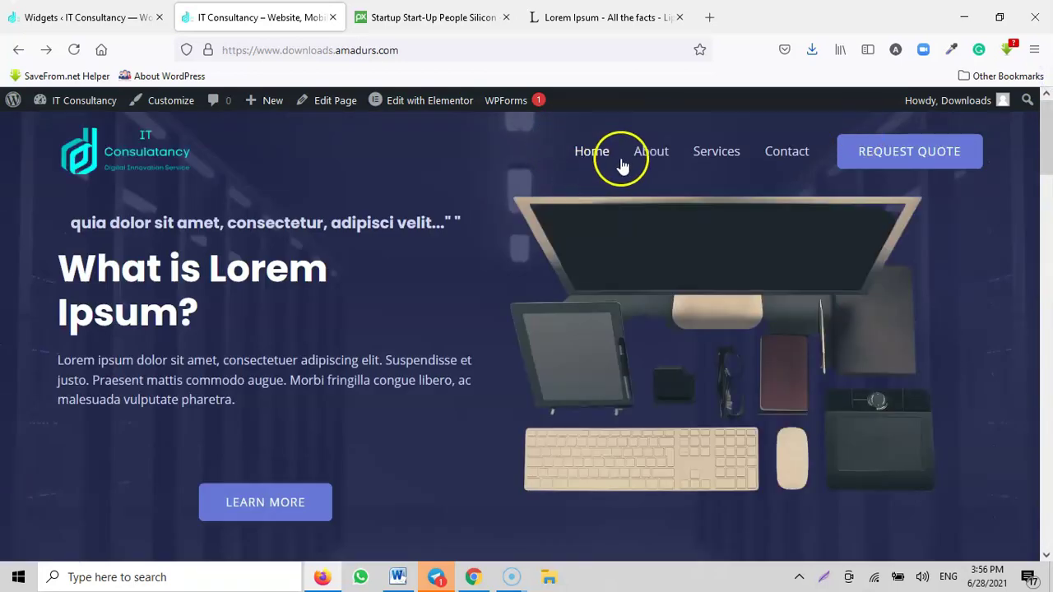
pyautogui.moveTo(1040, 169); pyautogui.dragTo(1048, 539)
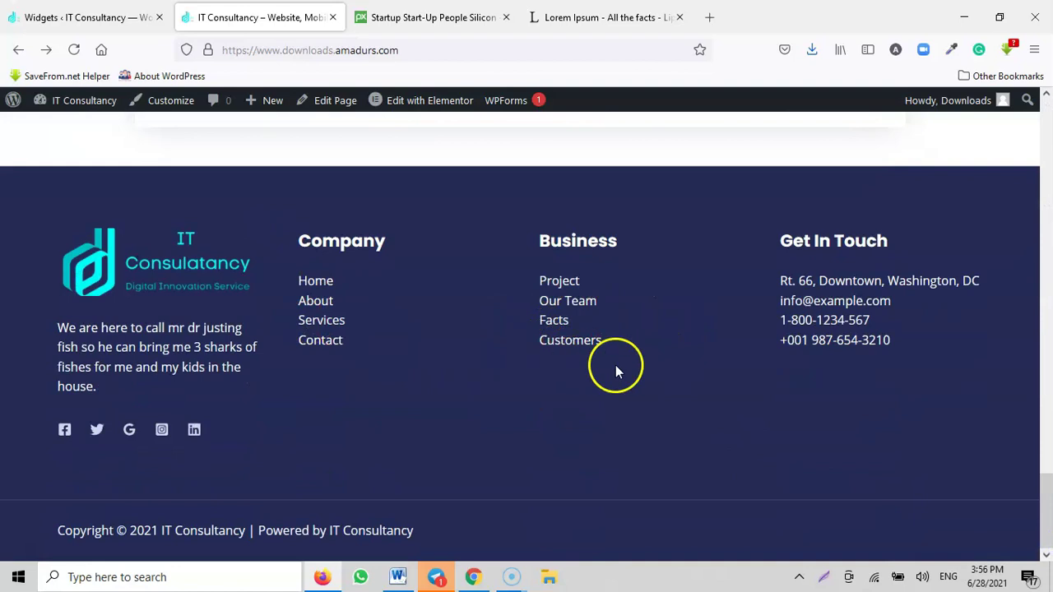
pyautogui.scroll(2, 809, 327)
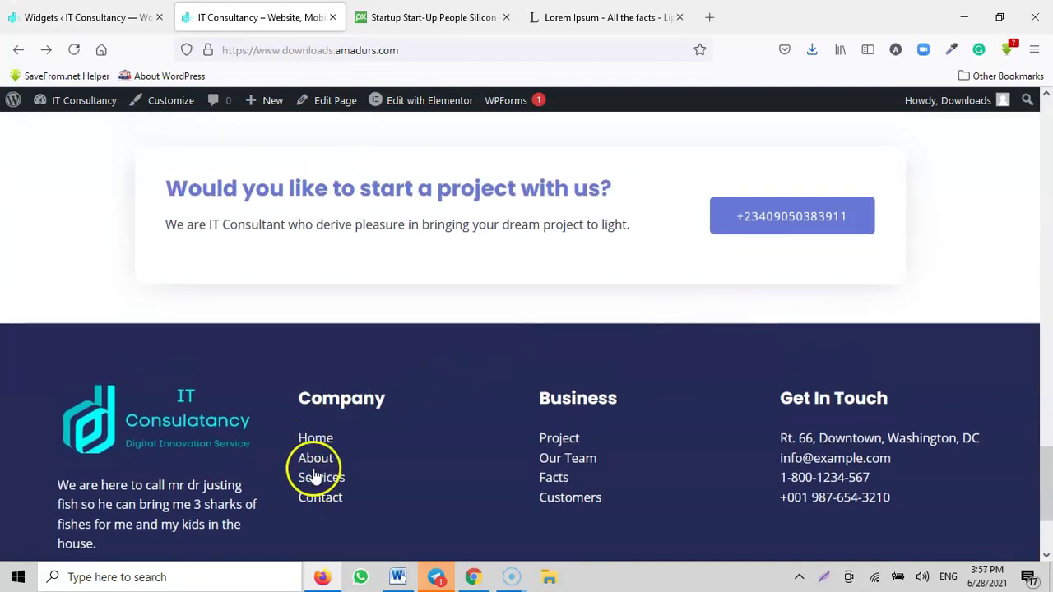
pyautogui.scroll(-2, 858, 404)
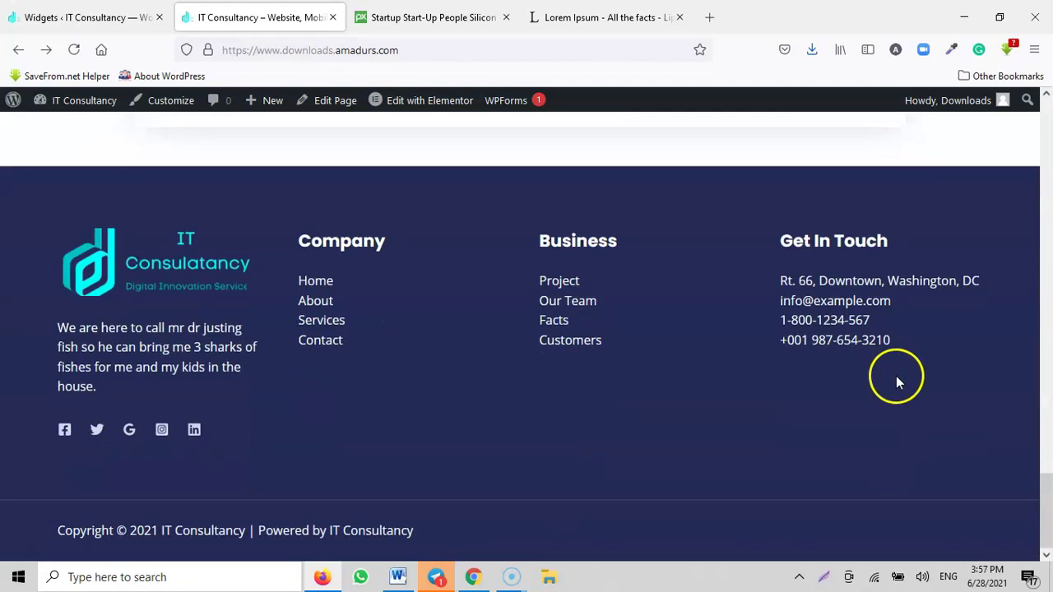
pyautogui.moveTo(1042, 488); pyautogui.dragTo(1048, 527)
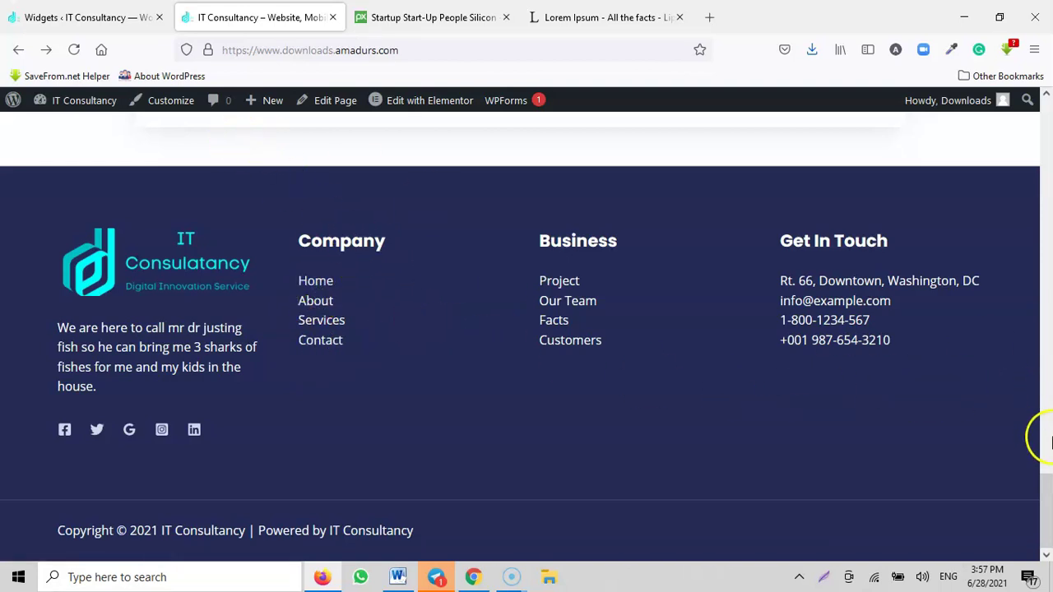
pyautogui.moveTo(1048, 502); pyautogui.dragTo(1048, 123)
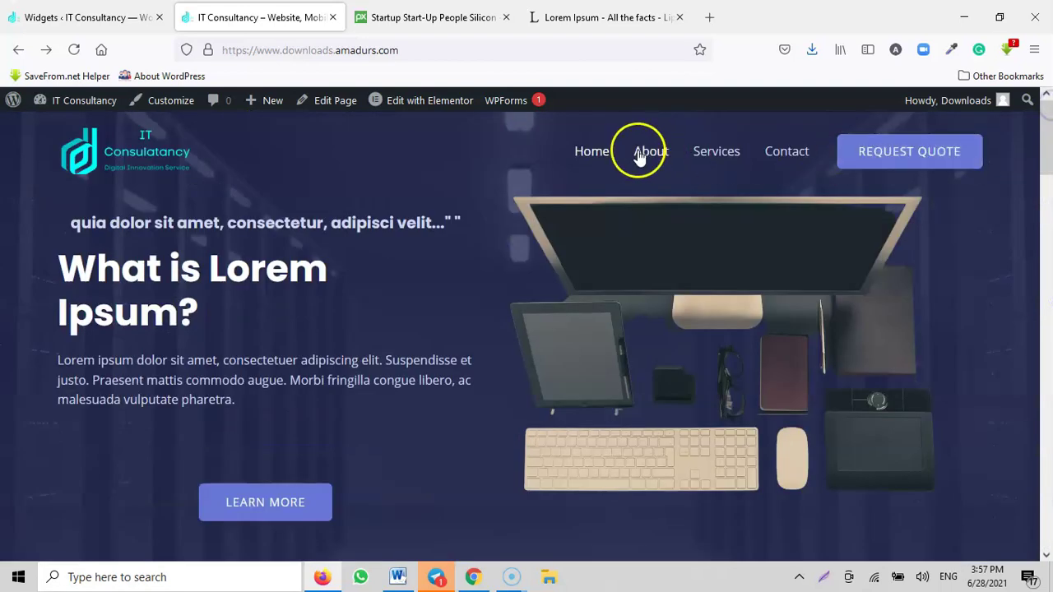
# Step: On the Widgets page, expand Footer Builder Widget 2 and its Navigation Menu: Company widget
pyautogui.click(86, 13)
pyautogui.scroll(3, 638, 315)
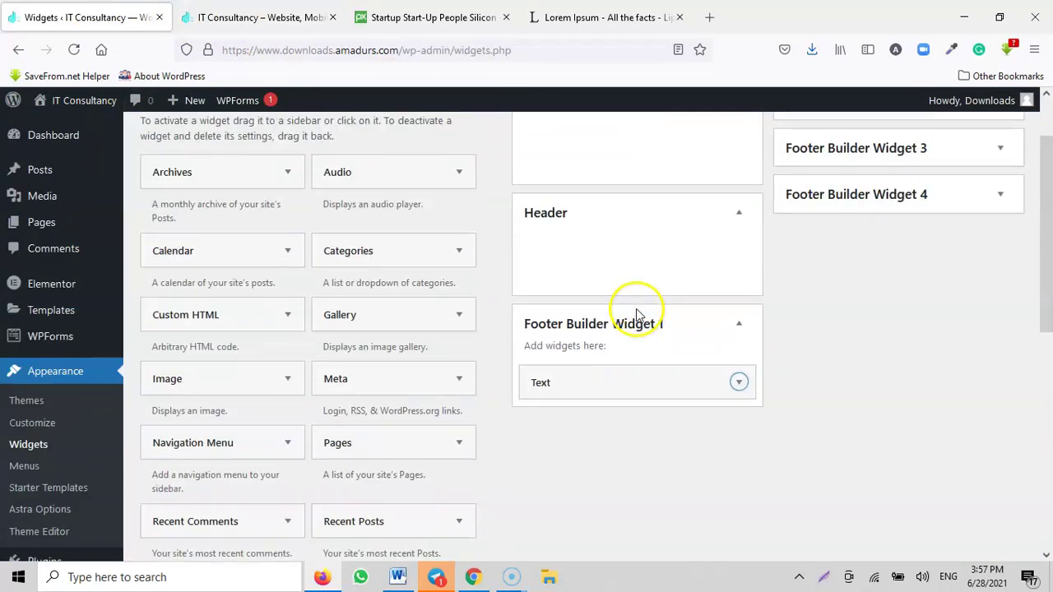
pyautogui.scroll(1, 638, 315)
pyautogui.click(905, 188)
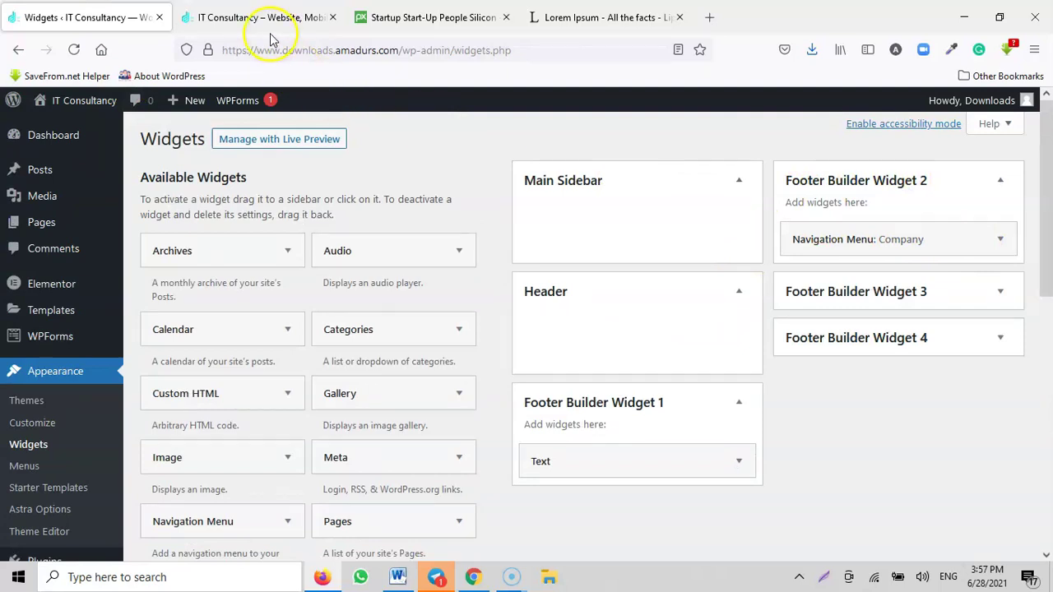
pyautogui.click(995, 242)
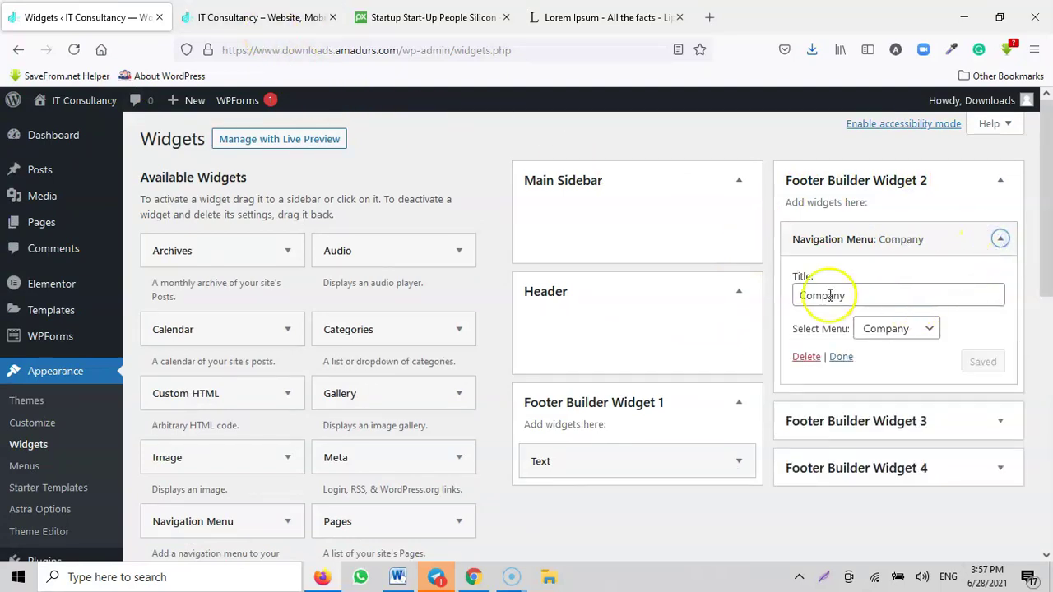
# Step: Load the Company (Footer Menu) in the Menus editor to show its Home, About, Services and Contact items
pyautogui.click(884, 297)
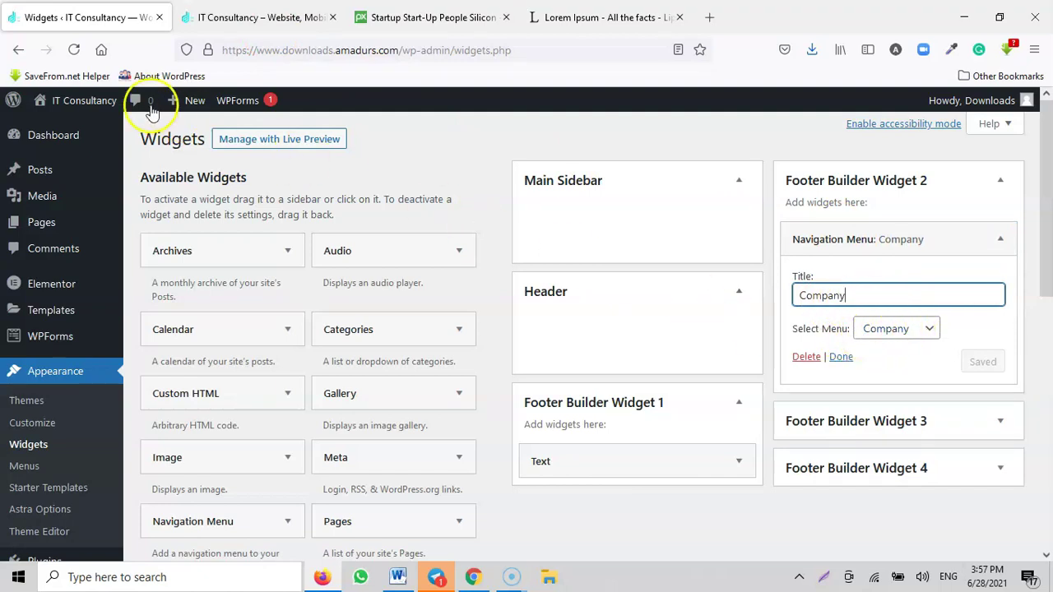
pyautogui.scroll(-2, 19, 299)
pyautogui.click(25, 340)
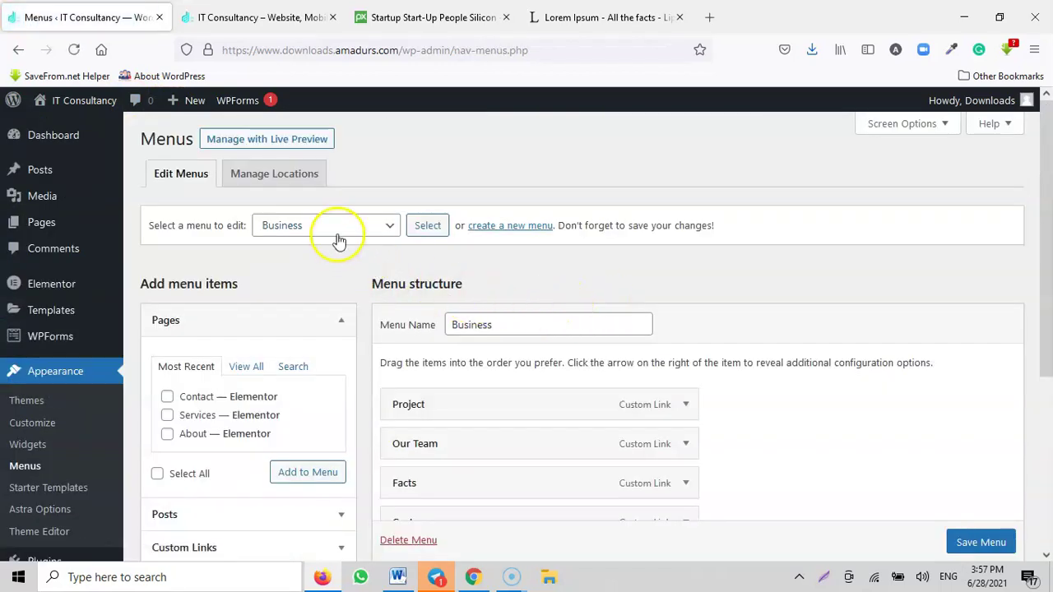
pyautogui.click(337, 239)
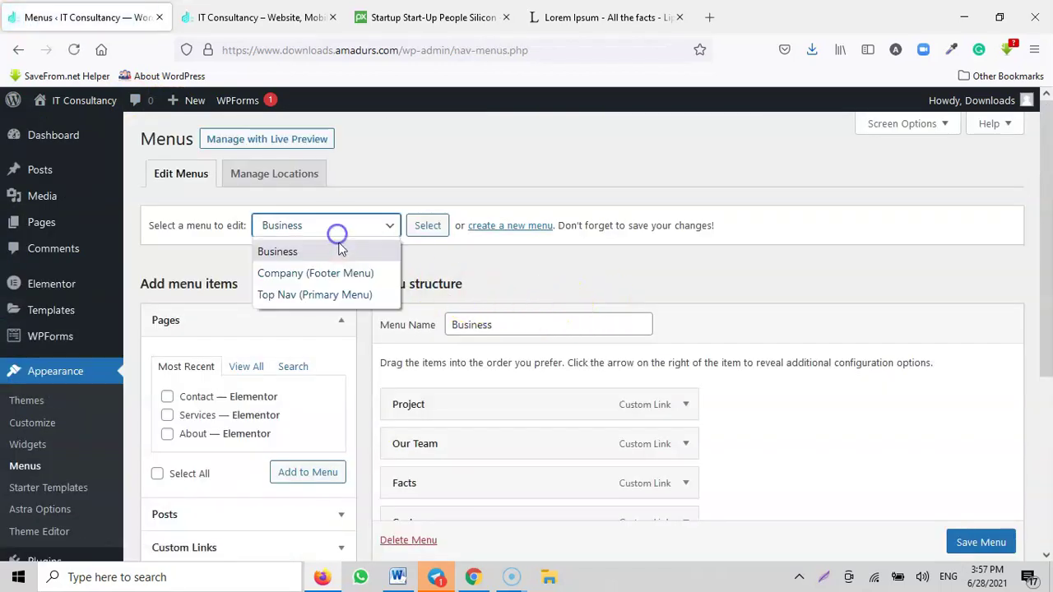
pyautogui.click(315, 277)
pyautogui.click(425, 225)
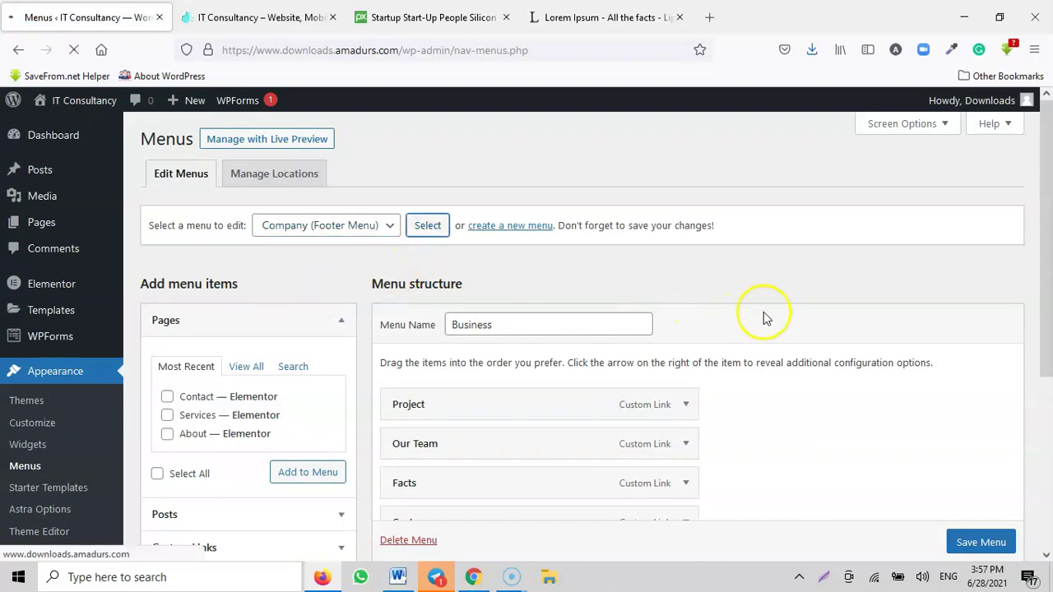
pyautogui.scroll(-3, 763, 314)
pyautogui.scroll(2, 650, 279)
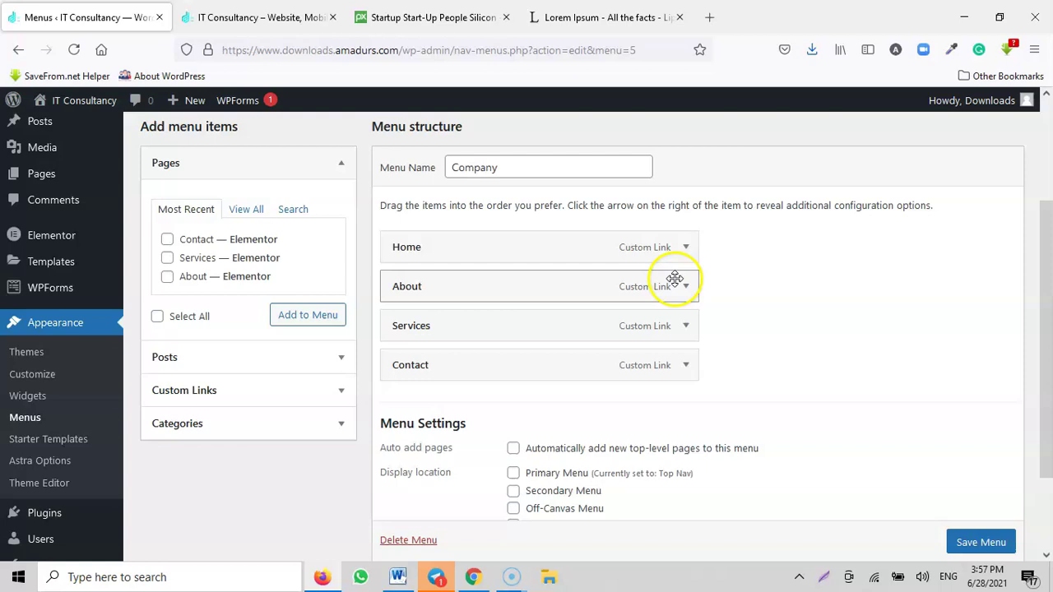
# Step: Copy the live site's About page link and paste it as the About item's URL
pyautogui.click(682, 255)
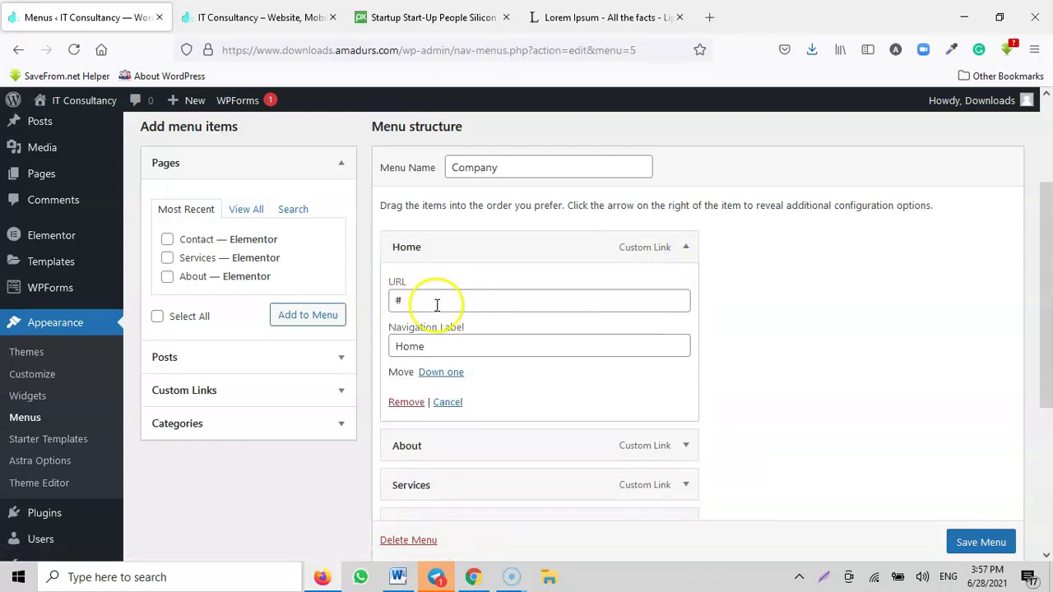
pyautogui.click(267, 18)
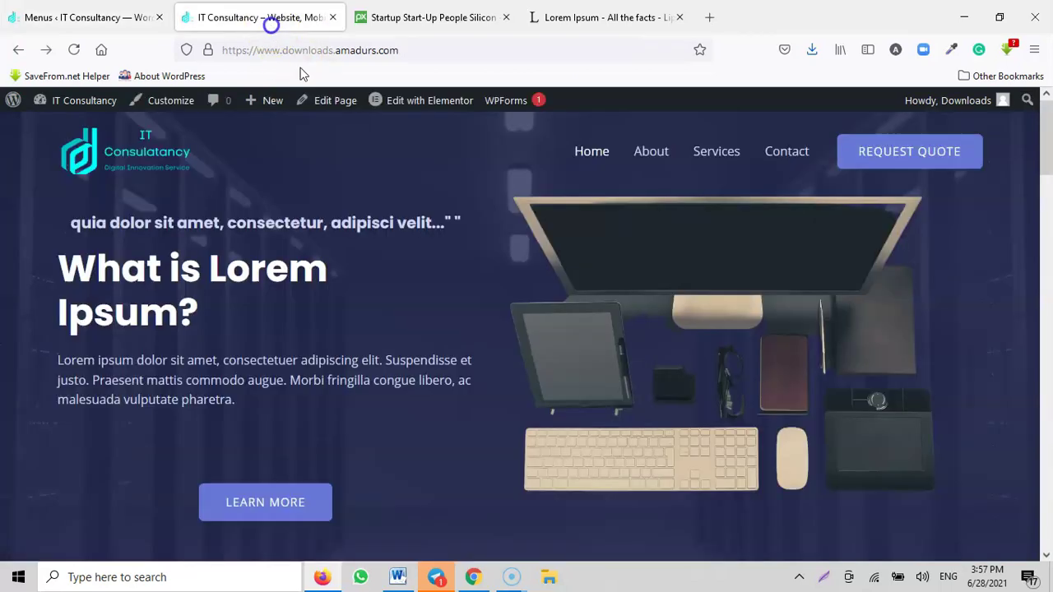
pyautogui.rightClick(658, 160)
pyautogui.click(697, 314)
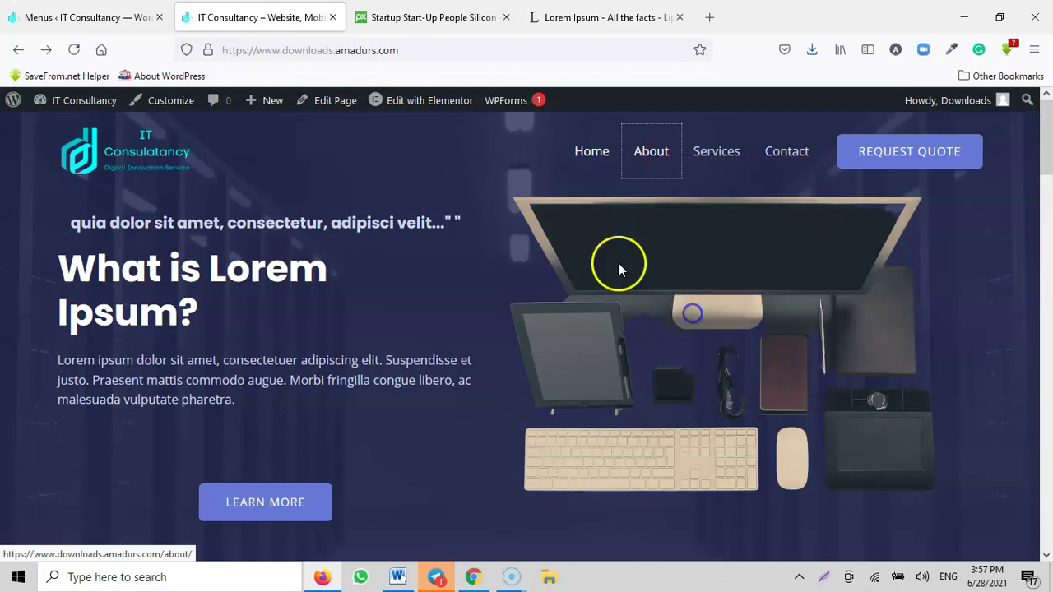
pyautogui.click(141, 19)
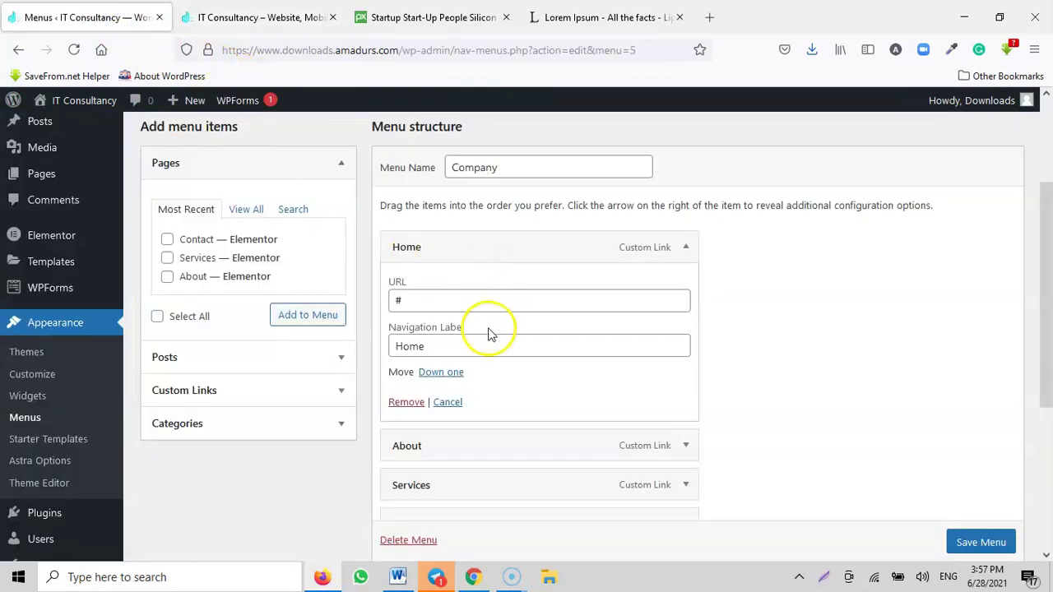
pyautogui.scroll(-2, 639, 419)
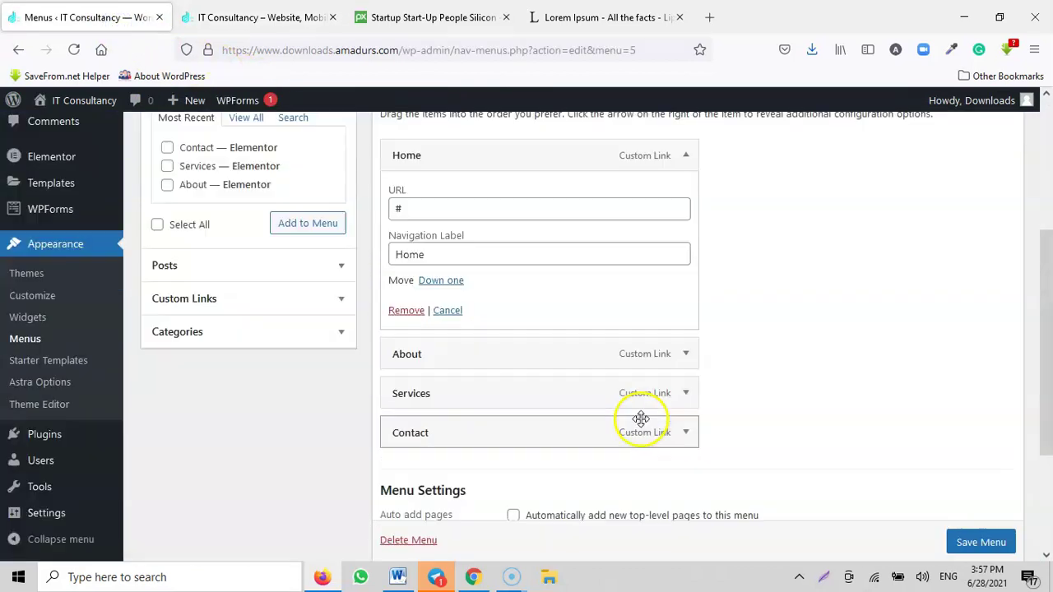
pyautogui.click(686, 288)
pyautogui.moveTo(412, 342); pyautogui.dragTo(347, 351)
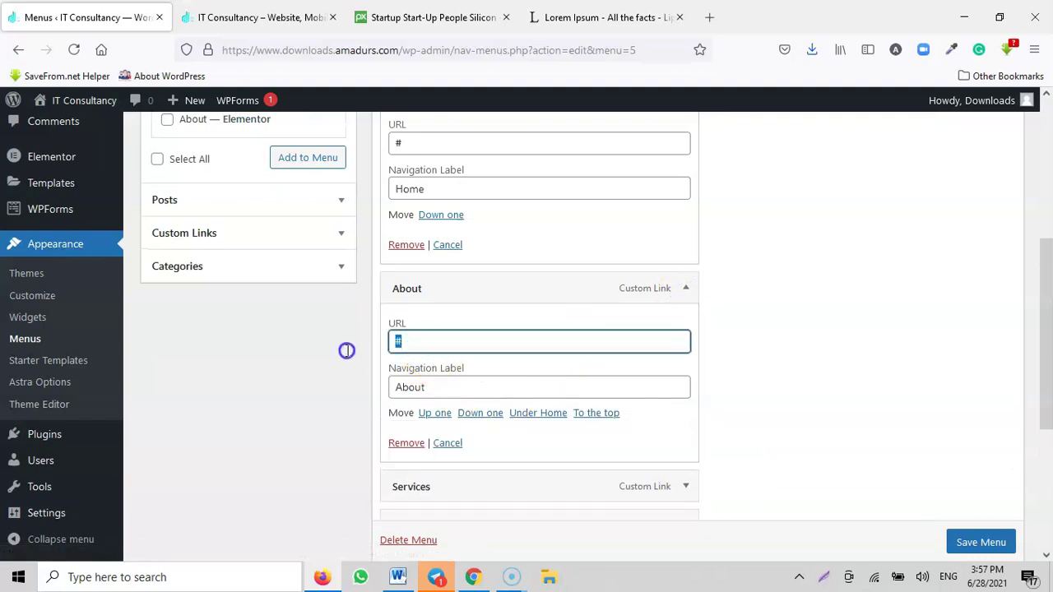
pyautogui.hotkey('ctrl', 'v')
# Step: Copy the site's home address and paste it as the Home item's URL
pyautogui.click(266, 15)
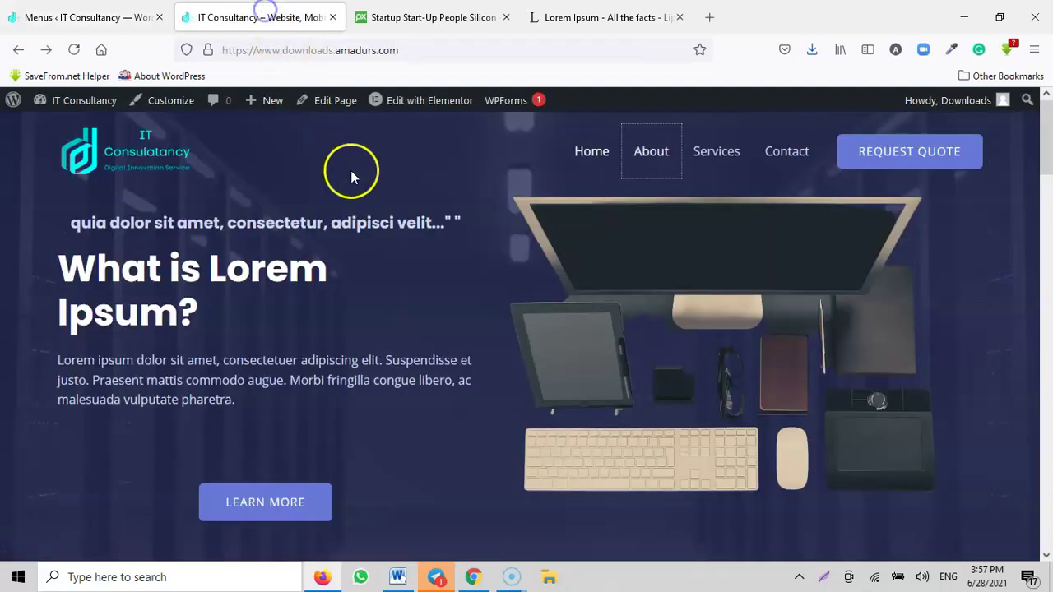
pyautogui.moveTo(398, 51); pyautogui.dragTo(197, 51)
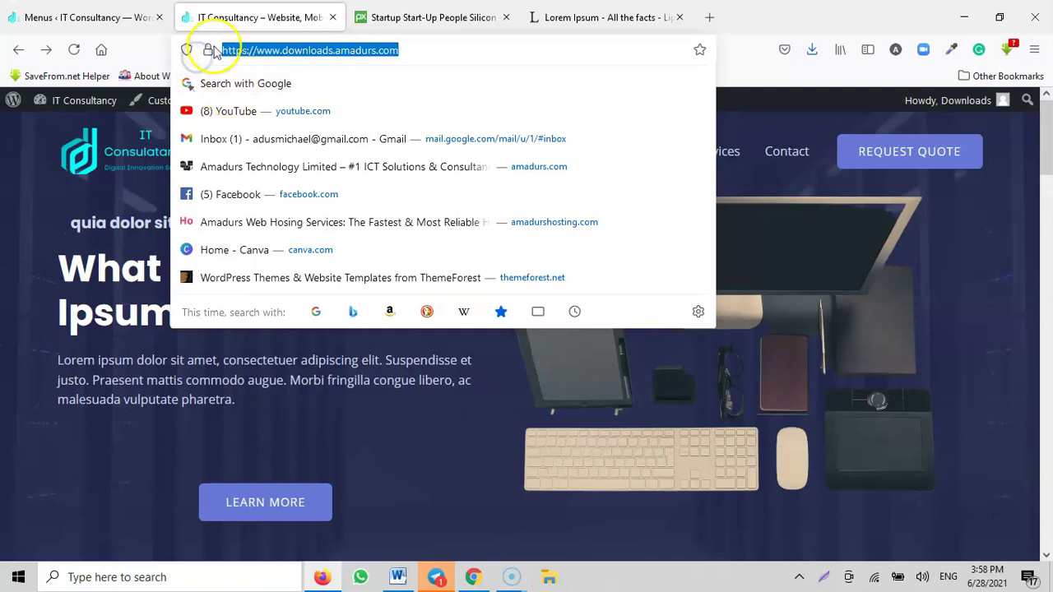
pyautogui.click(119, 12)
pyautogui.scroll(2, 461, 247)
pyautogui.click(437, 220)
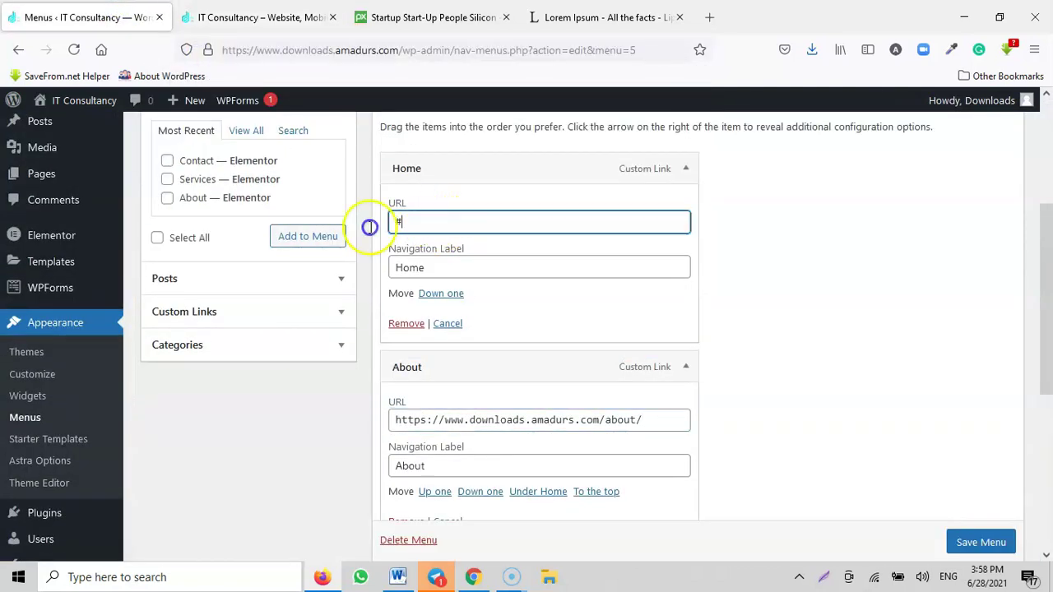
pyautogui.hotkey('ctrl', 'v')
pyautogui.click(683, 168)
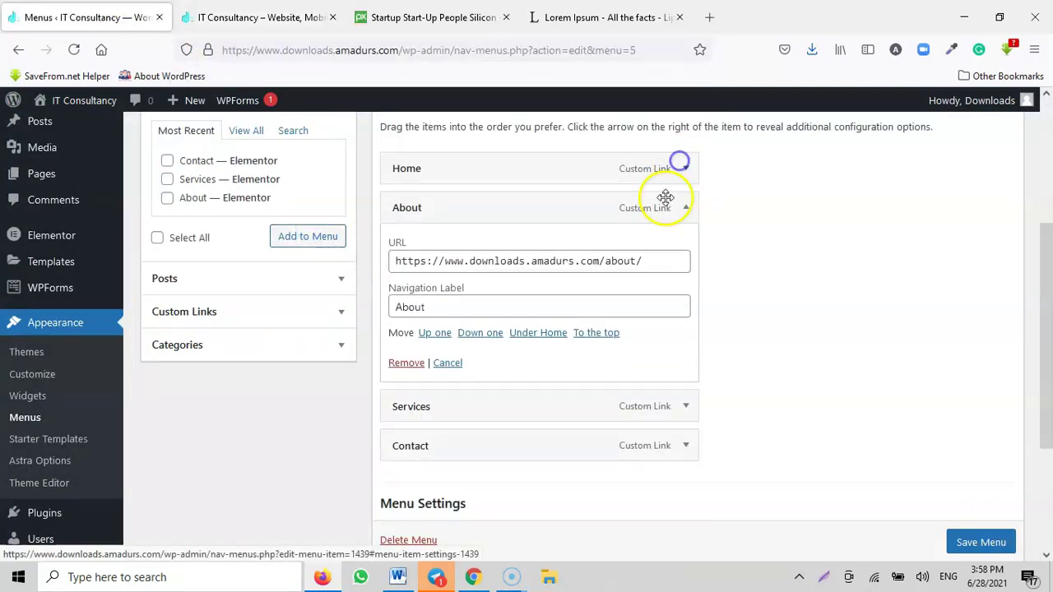
pyautogui.click(679, 215)
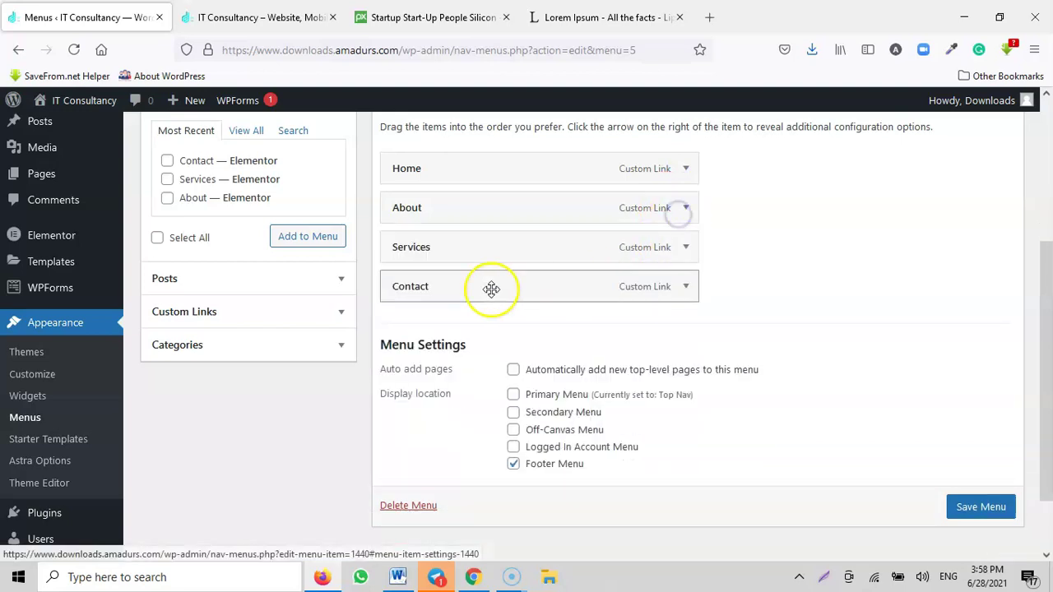
# Step: Set the Services item's URL to the live site's services page address
pyautogui.click(264, 17)
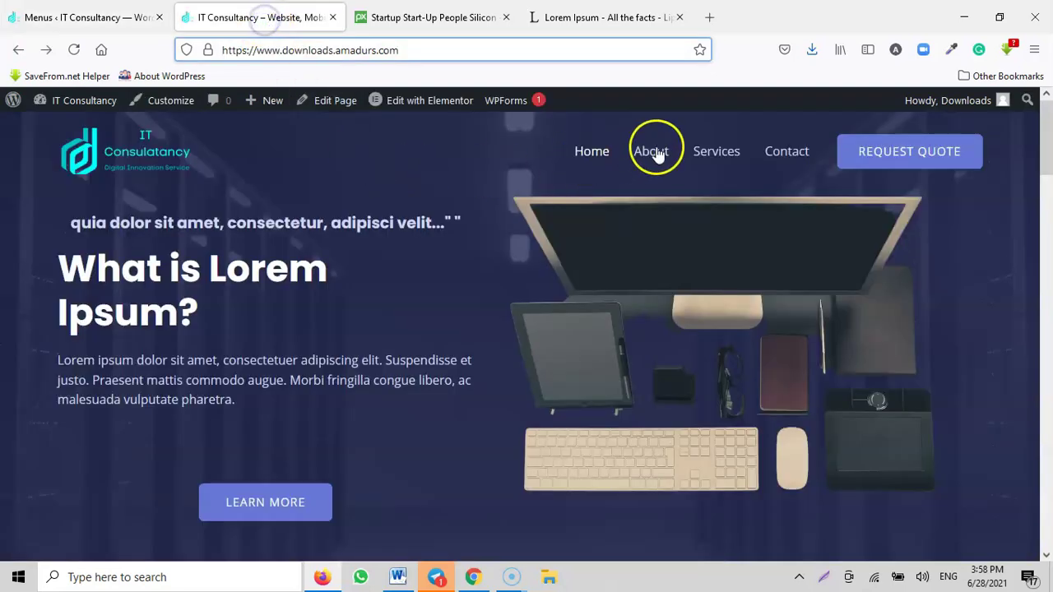
pyautogui.rightClick(714, 154)
pyautogui.click(744, 310)
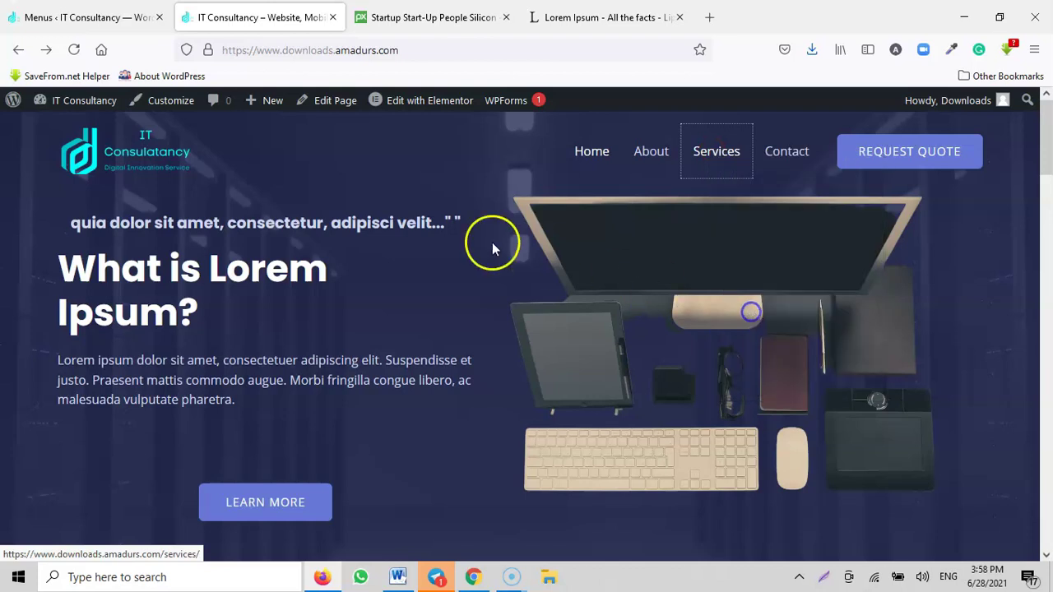
pyautogui.click(49, 18)
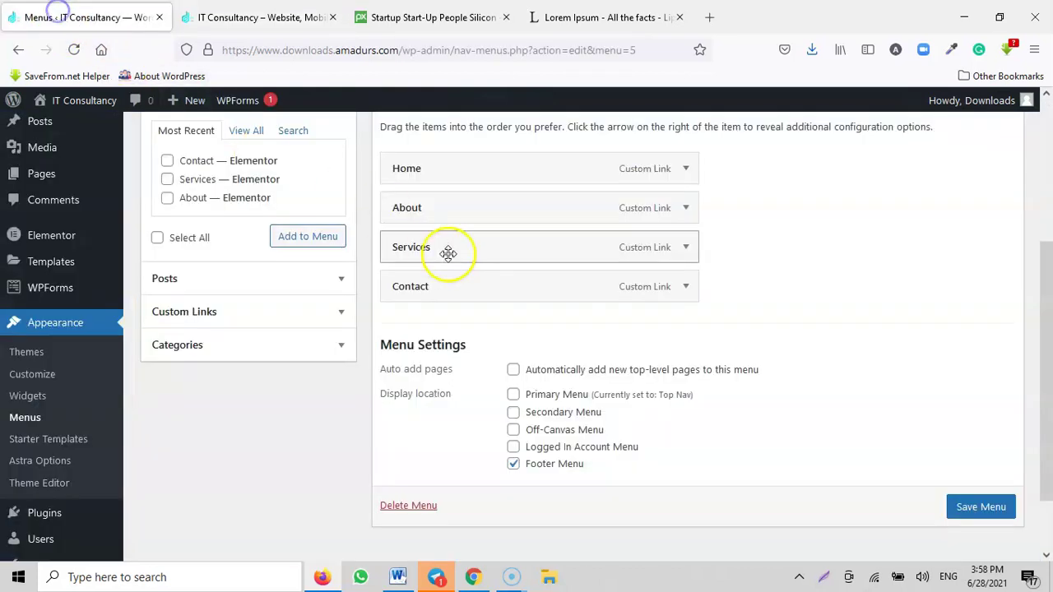
pyautogui.click(685, 246)
pyautogui.doubleClick(413, 301)
pyautogui.hotkey('ctrl', 'v')
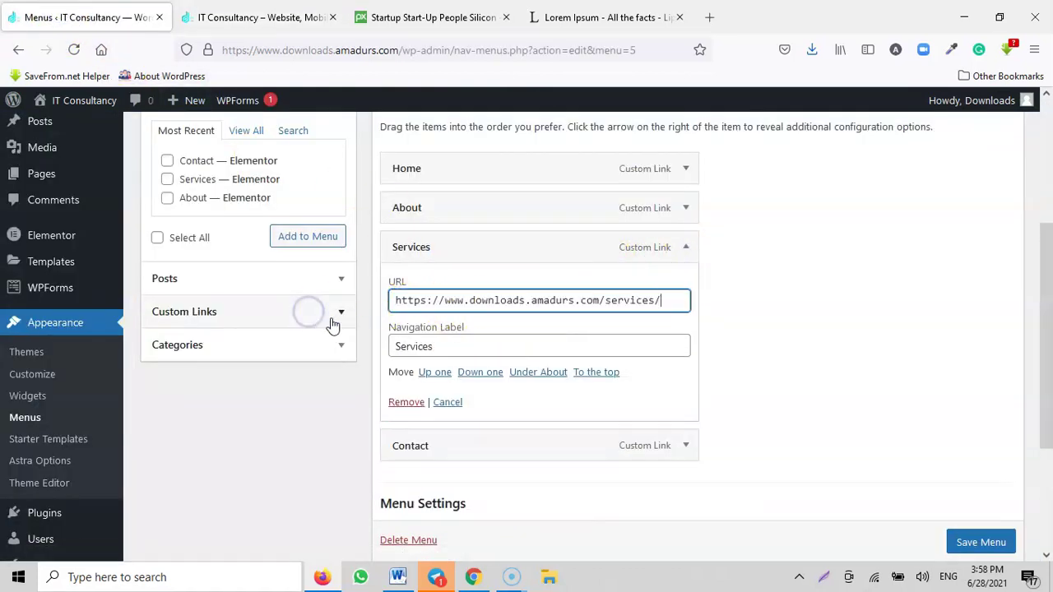
pyautogui.click(686, 247)
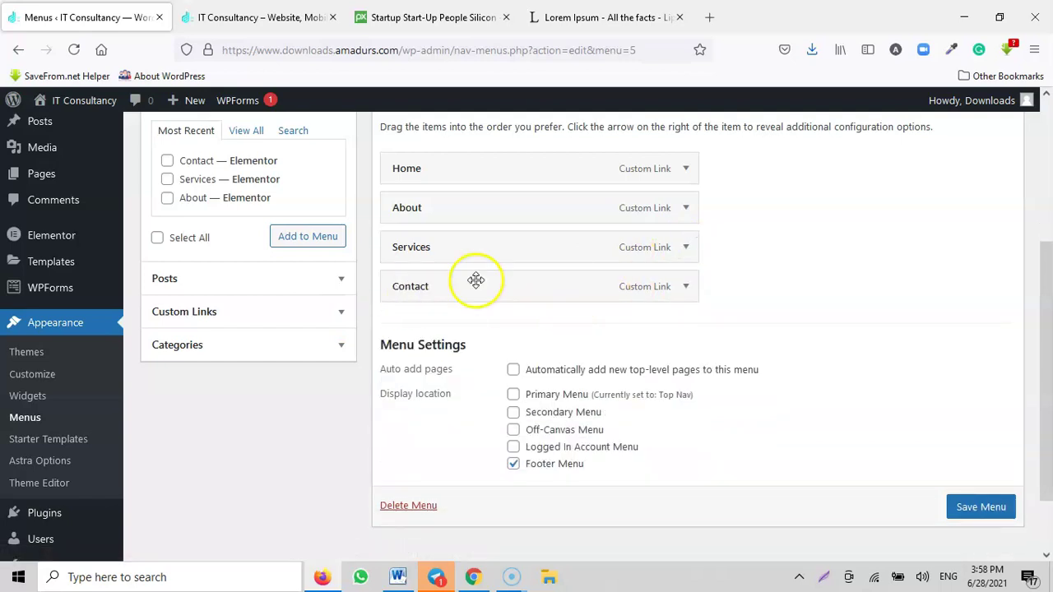
# Step: Set the Contact item's URL to the site's /contact/ page and save the Company menu
pyautogui.click(244, 17)
pyautogui.rightClick(787, 158)
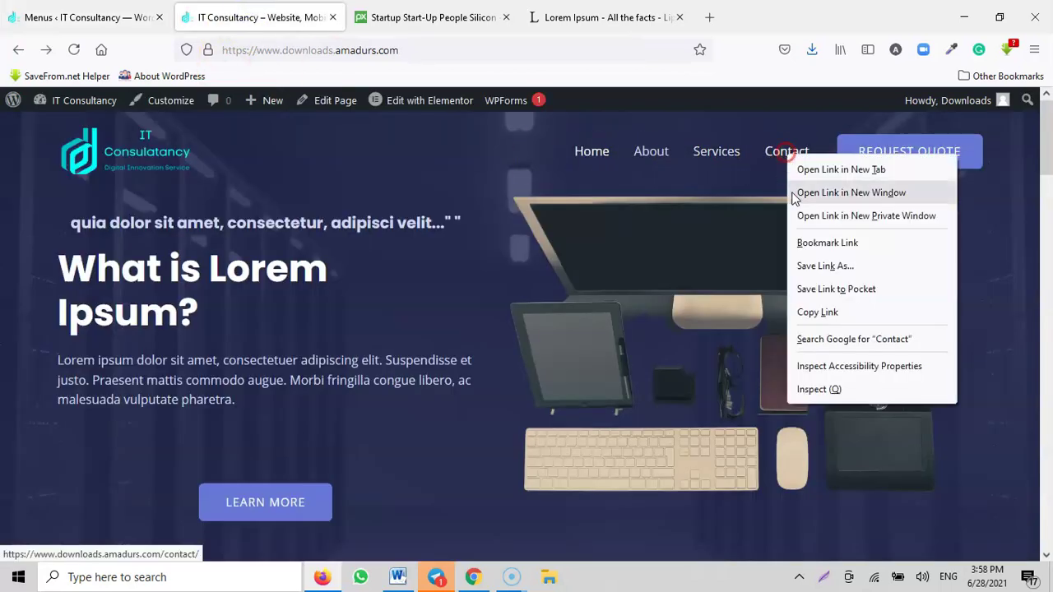
pyautogui.click(823, 310)
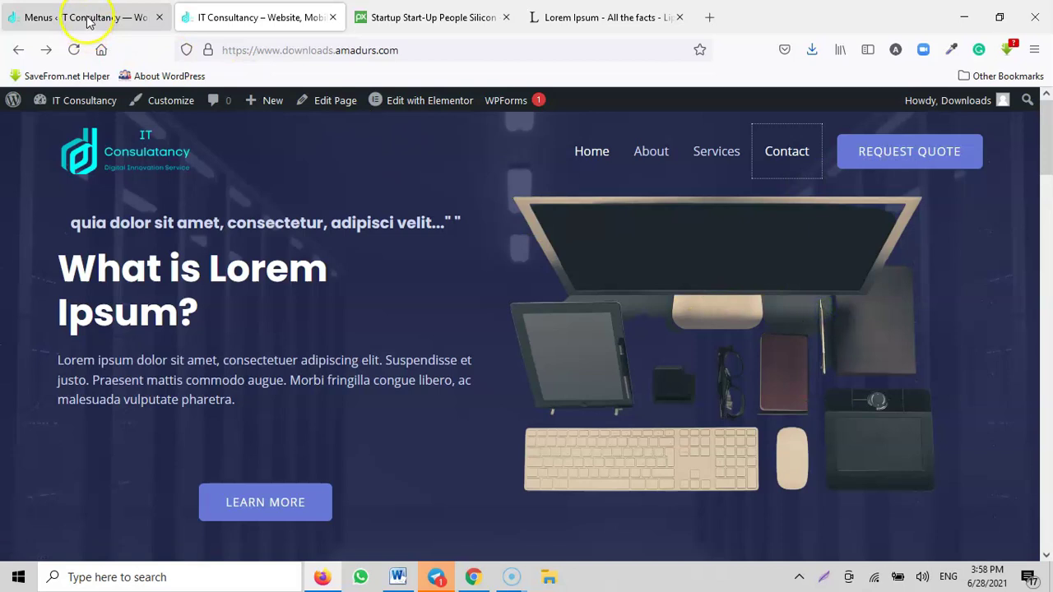
pyautogui.click(66, 17)
pyautogui.click(686, 288)
pyautogui.doubleClick(419, 341)
pyautogui.hotkey('ctrl', 'v')
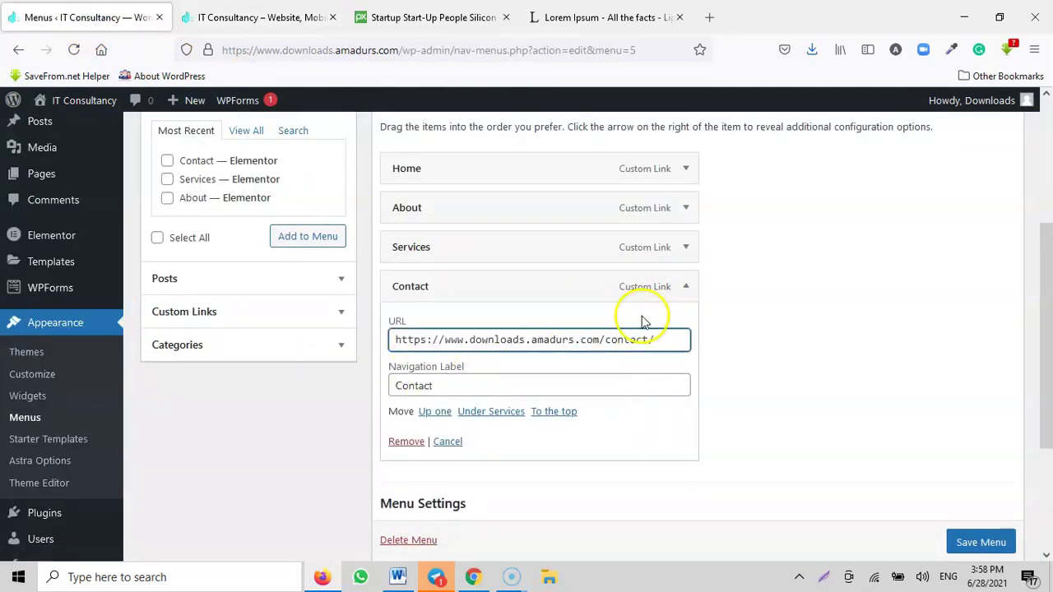
pyautogui.click(686, 286)
pyautogui.scroll(-2, 864, 413)
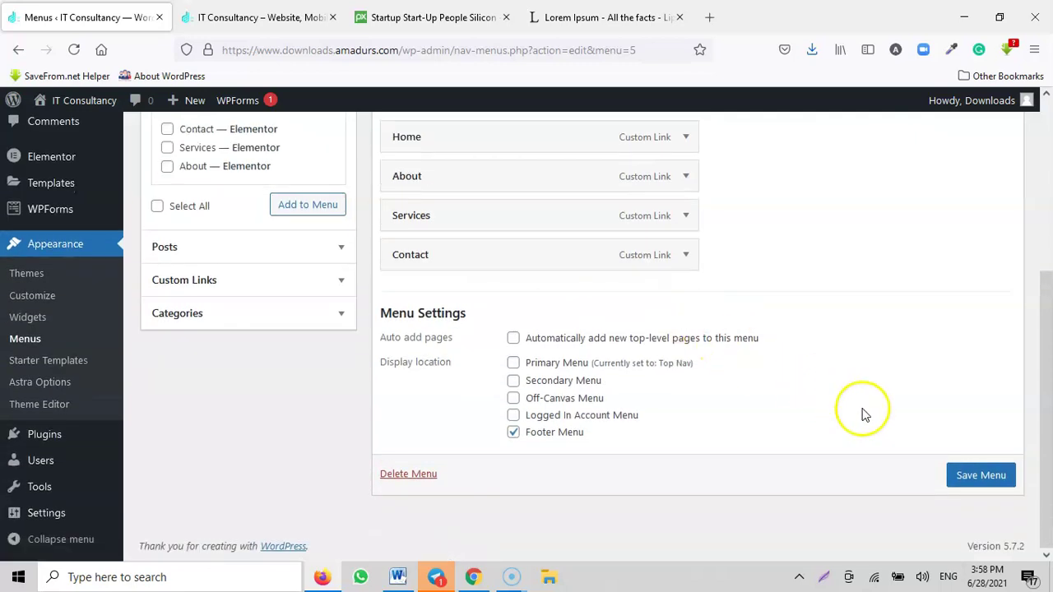
pyautogui.click(977, 465)
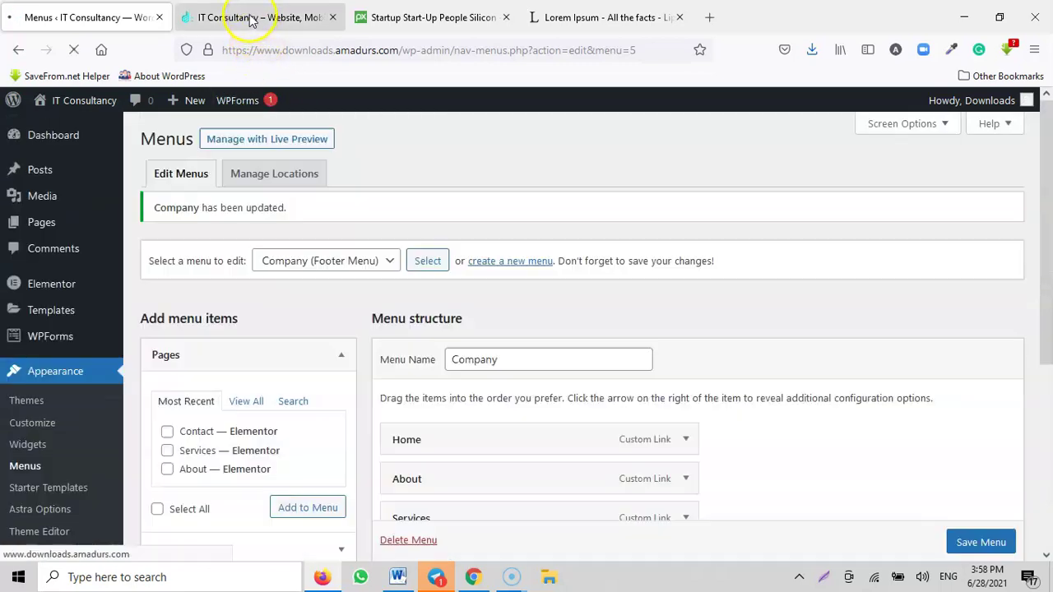
pyautogui.click(230, 16)
# Step: Reload the live site, scroll to the footer and test the Contact link before returning to Menus
pyautogui.click(72, 50)
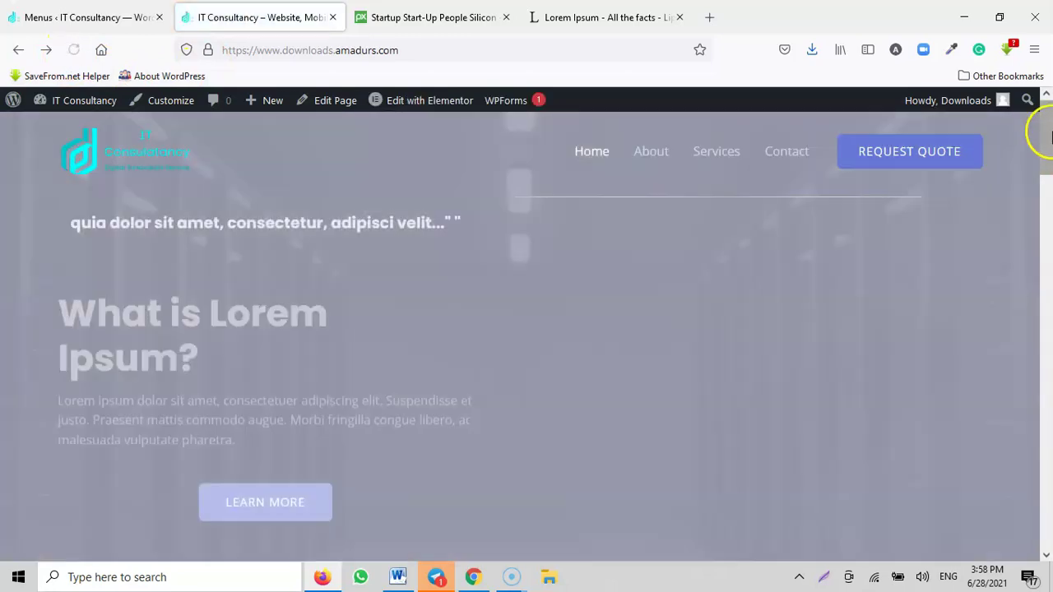
pyautogui.moveTo(1041, 132); pyautogui.dragTo(1045, 539)
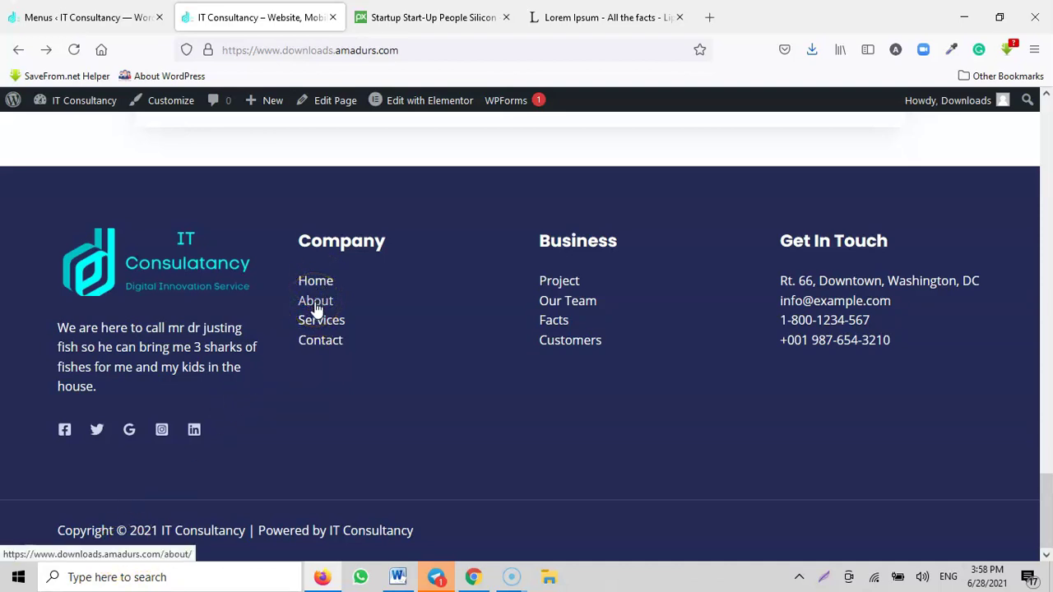
pyautogui.click(319, 342)
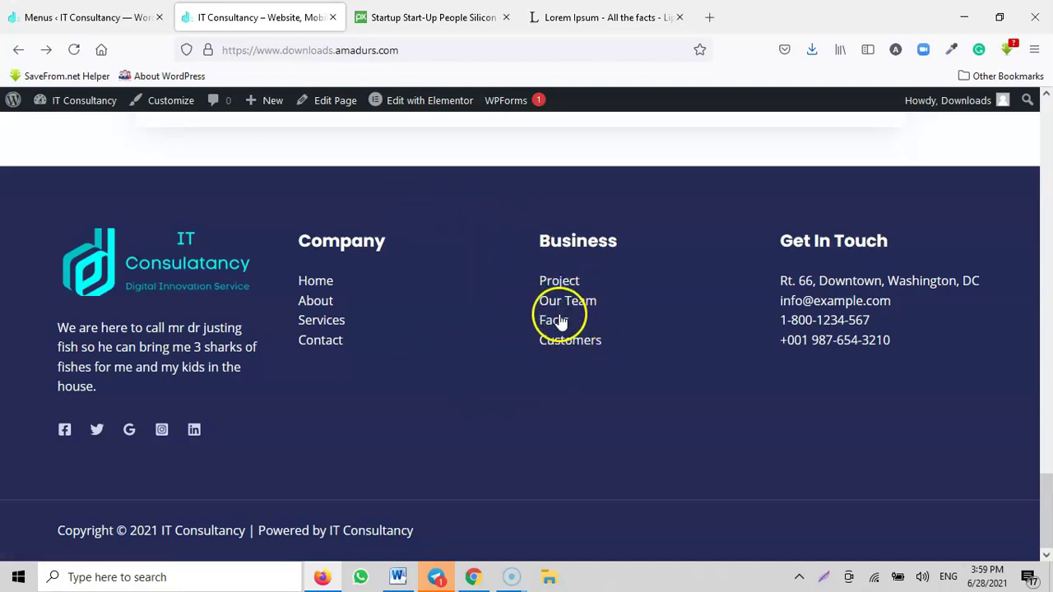
pyautogui.click(106, 22)
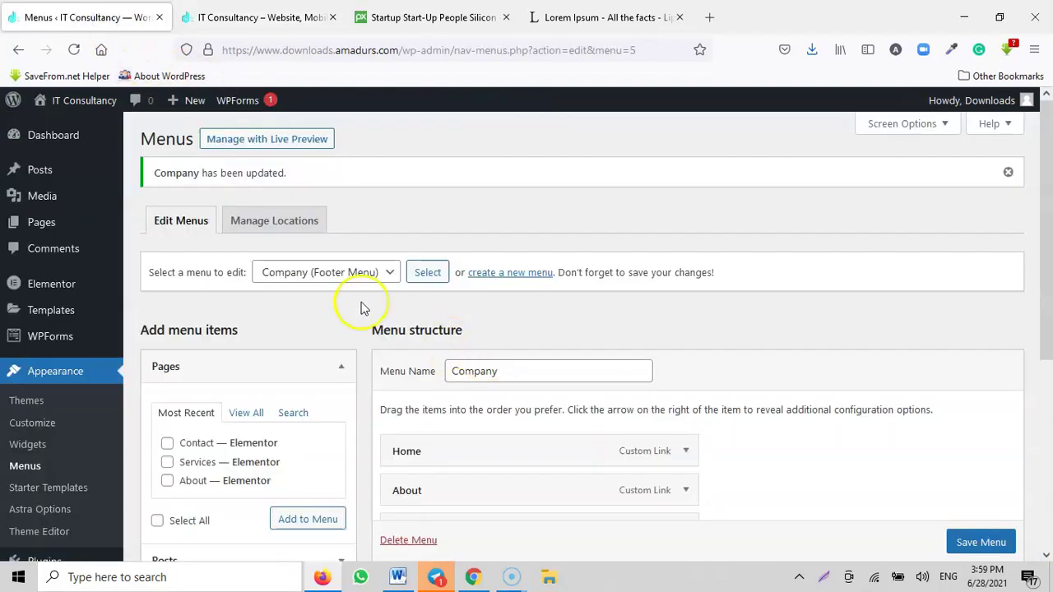
# Step: Load the Business menu and look over its Project, Our Team, Facts and Customers items
pyautogui.click(296, 273)
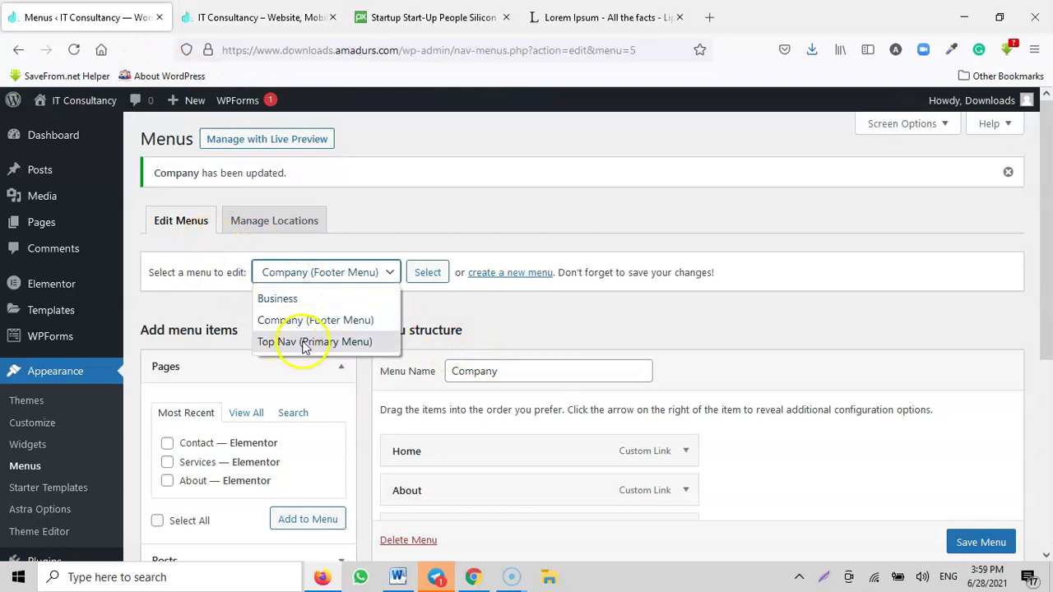
pyautogui.click(278, 299)
pyautogui.click(429, 272)
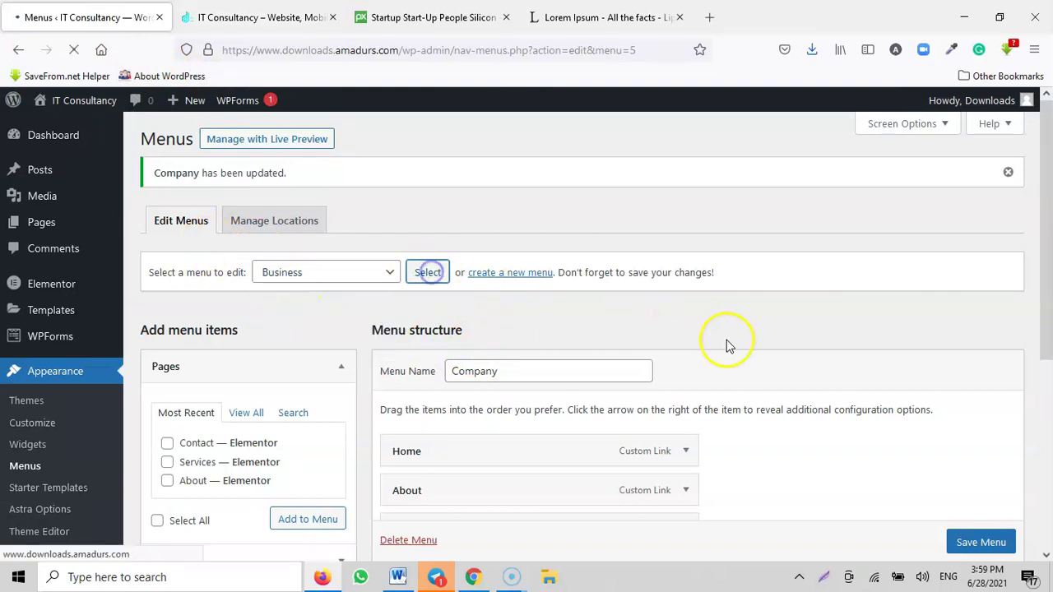
pyautogui.scroll(-2, 728, 347)
pyautogui.scroll(-2, 604, 304)
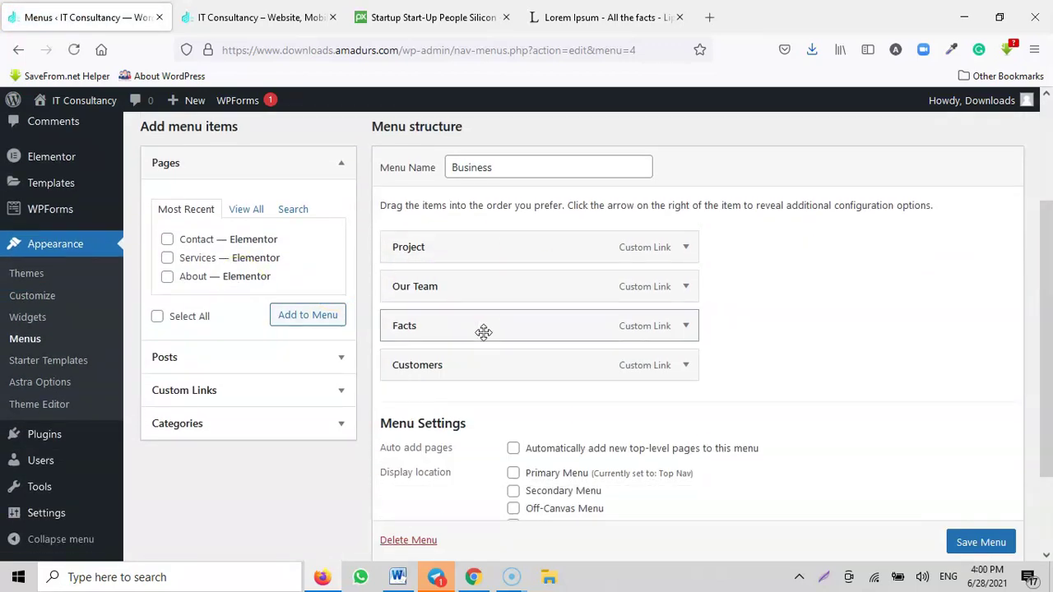
pyautogui.scroll(-1, 654, 249)
pyautogui.scroll(2, 652, 248)
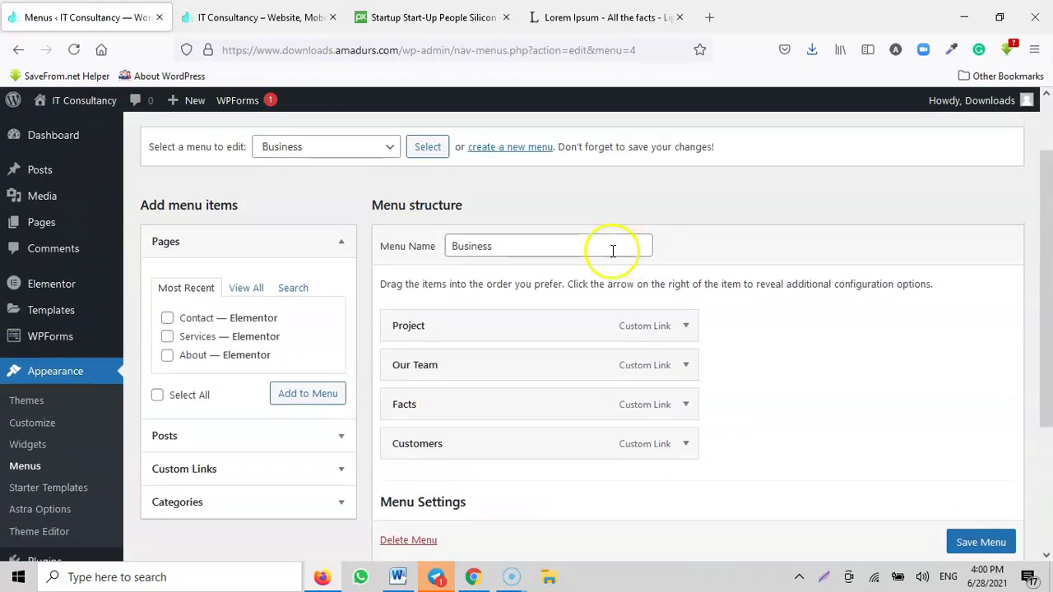
pyautogui.scroll(-2, 537, 321)
pyautogui.scroll(3, 505, 402)
pyautogui.scroll(-1, 594, 376)
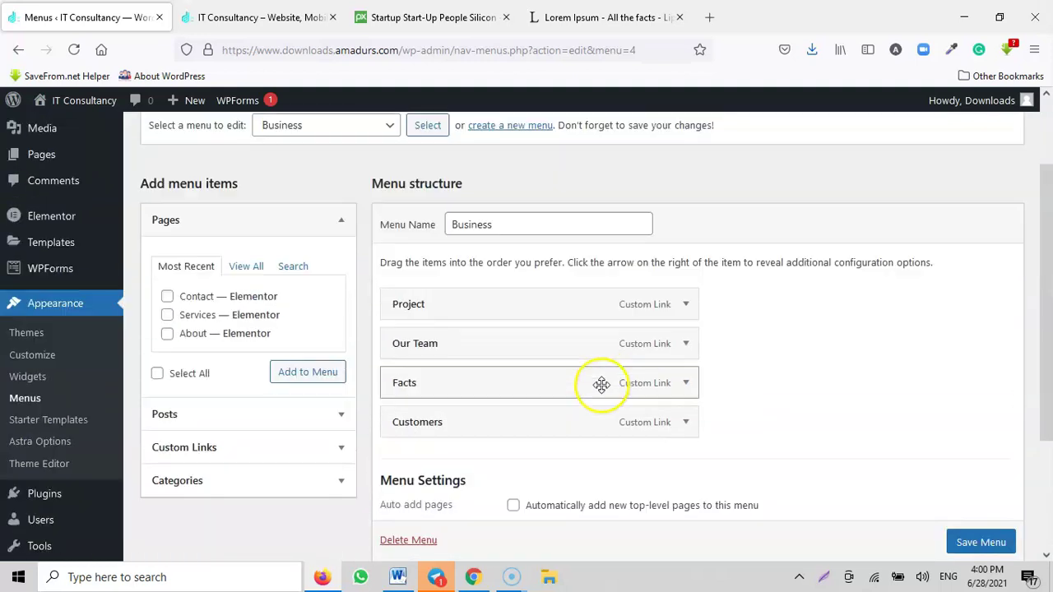
pyautogui.scroll(-2, 564, 346)
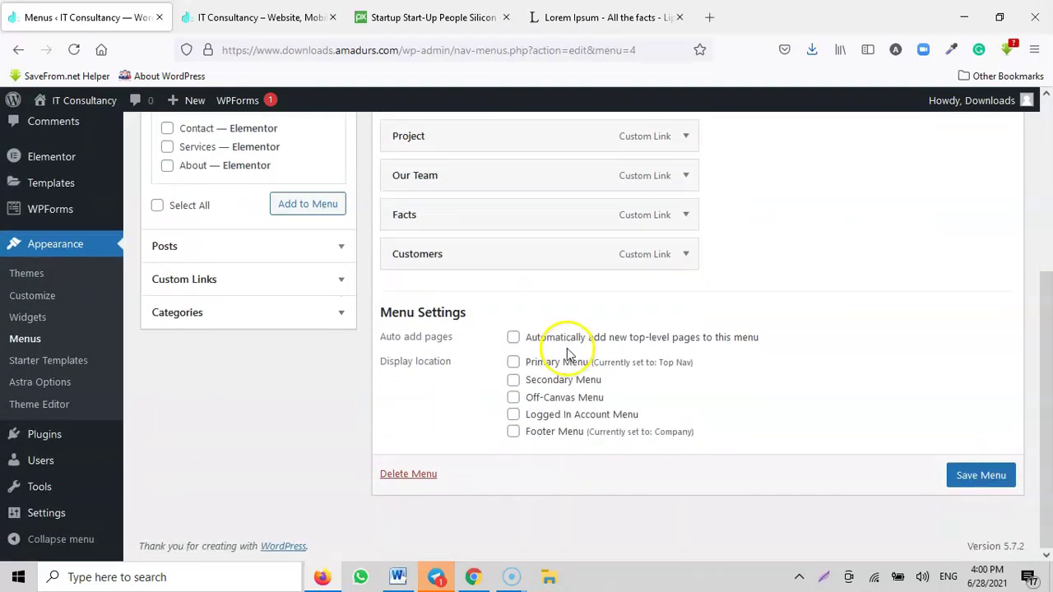
pyautogui.scroll(2, 616, 338)
# Step: Expand the Project item and change its navigation label to 'jbkjdbkjds'
pyautogui.click(685, 294)
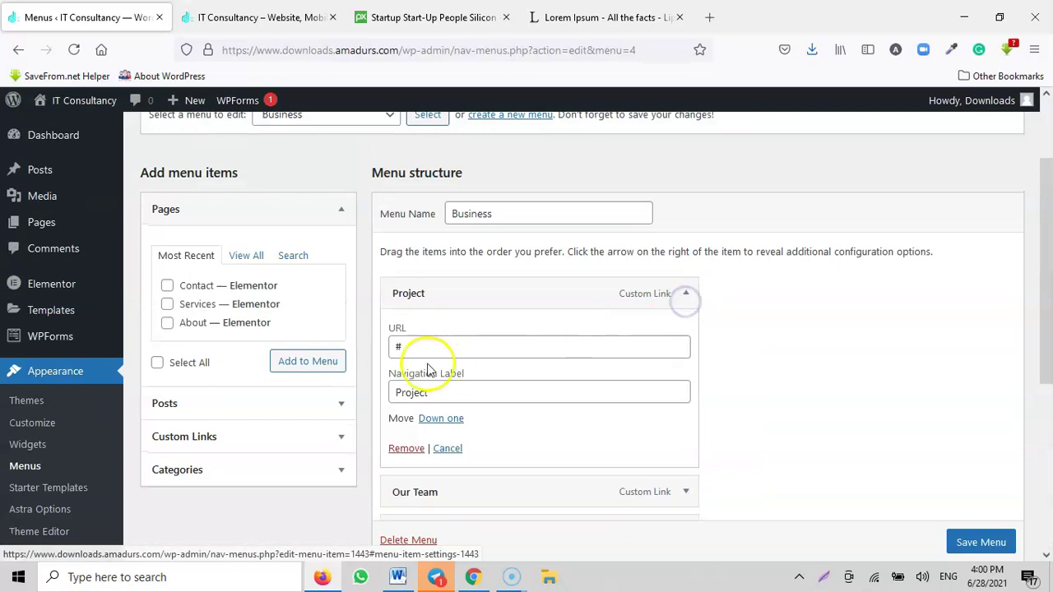
pyautogui.moveTo(448, 394); pyautogui.dragTo(381, 416)
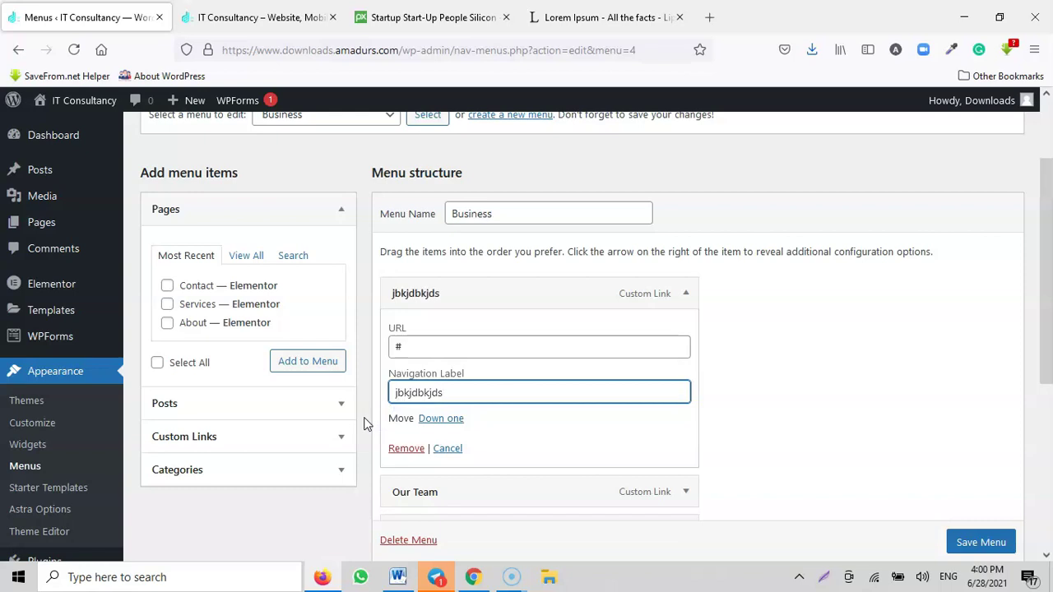
pyautogui.click(412, 393)
pyautogui.moveTo(452, 353); pyautogui.dragTo(376, 357)
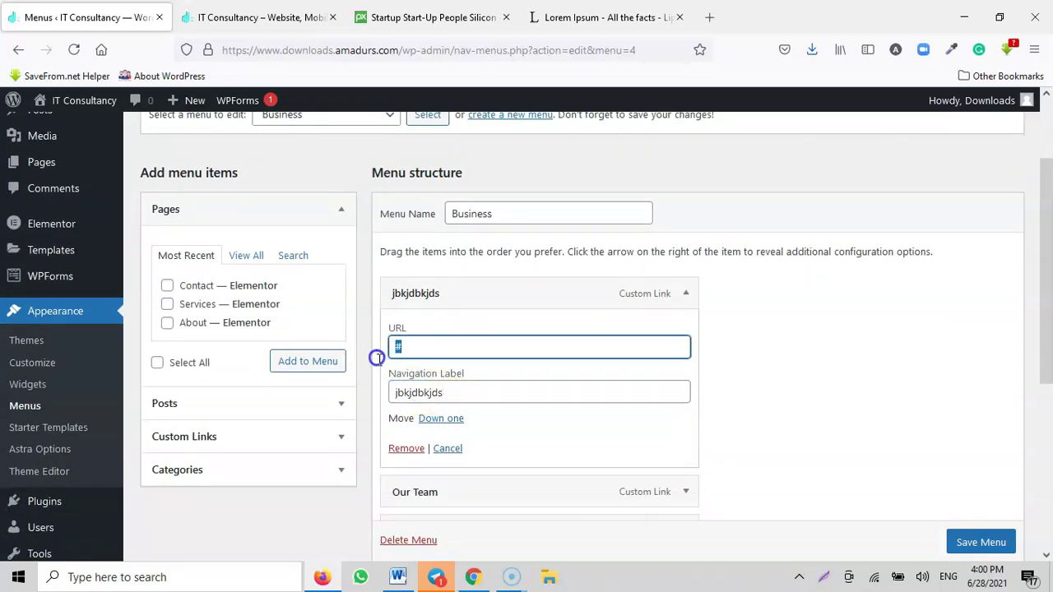
pyautogui.scroll(-3, 548, 371)
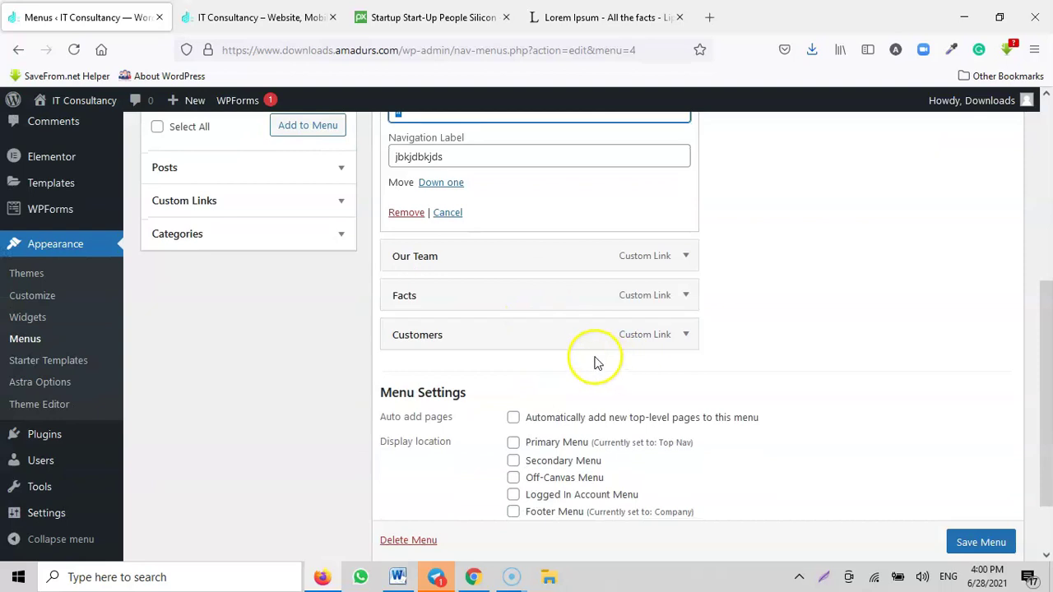
pyautogui.scroll(5, 595, 360)
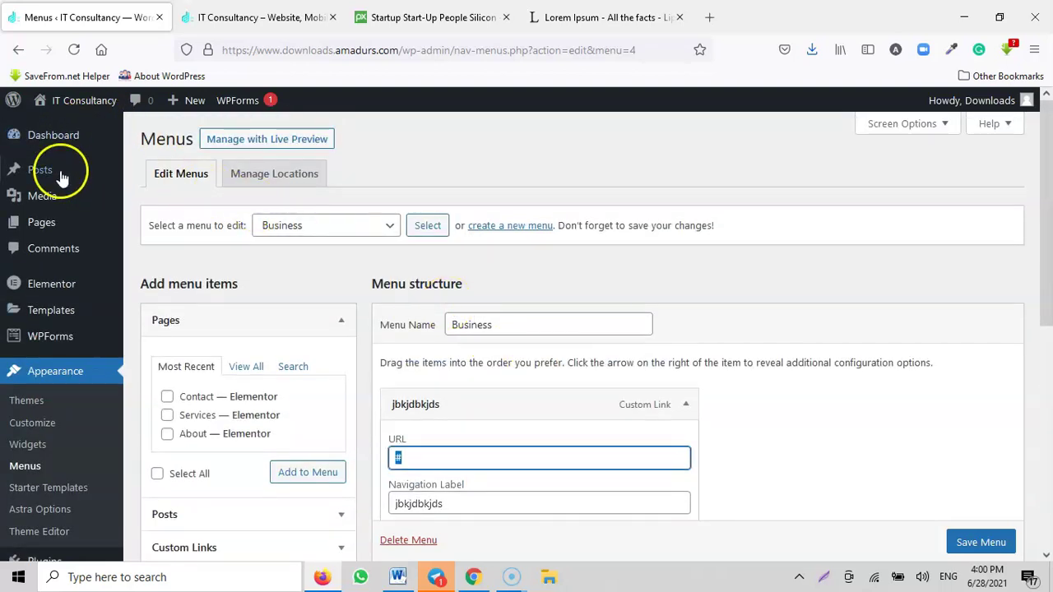
# Step: Leave the menu editor for the Dashboard without saving changes
pyautogui.click(56, 148)
pyautogui.click(552, 356)
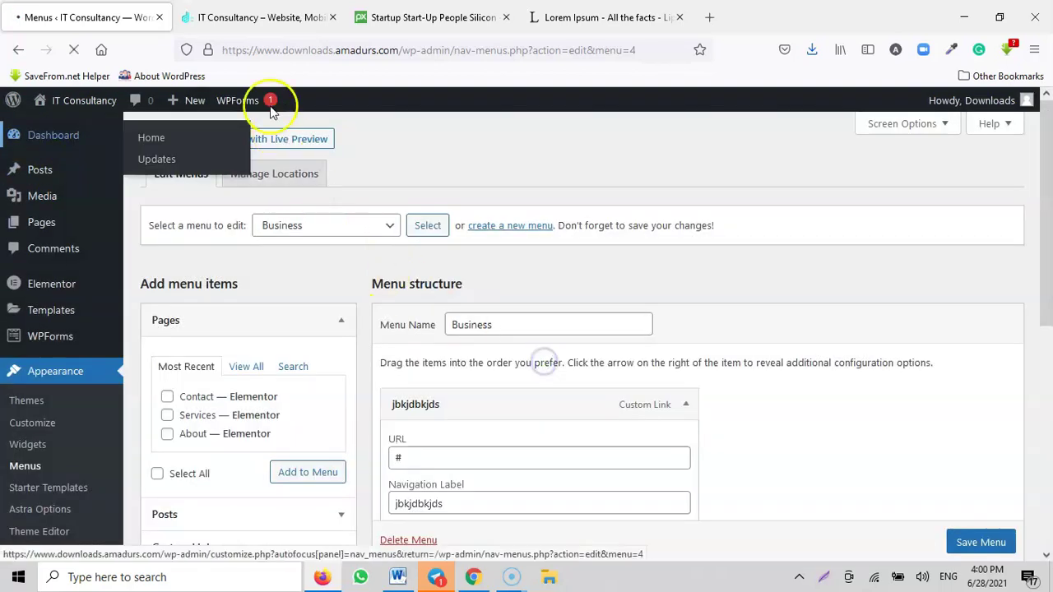
pyautogui.click(269, 22)
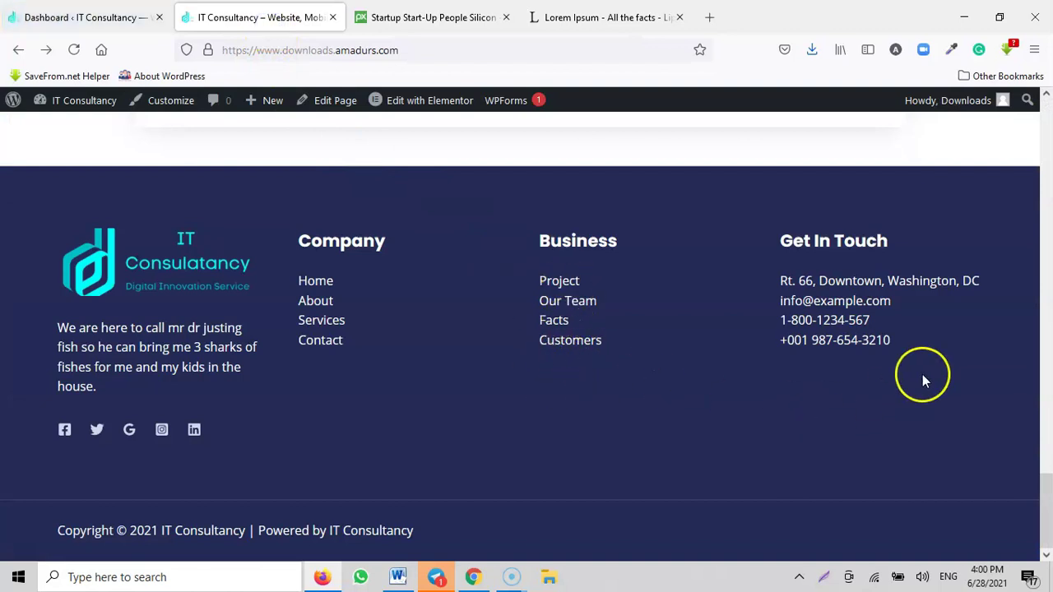
# Step: Open the Widgets page and expand the Get In Touch text widget in Footer Builder Widget 4
pyautogui.click(114, 16)
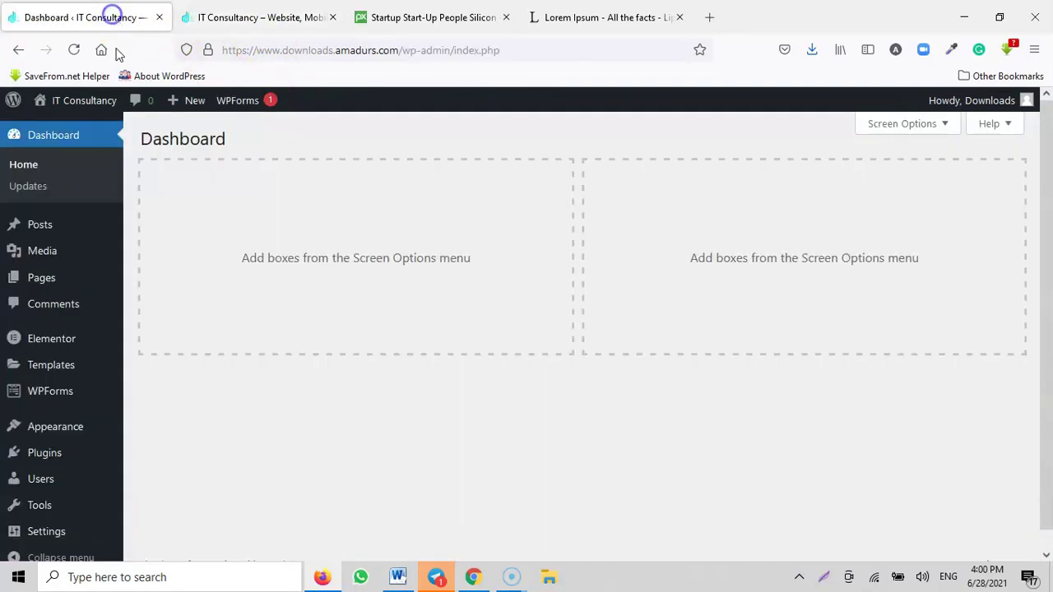
pyautogui.moveTo(68, 434)
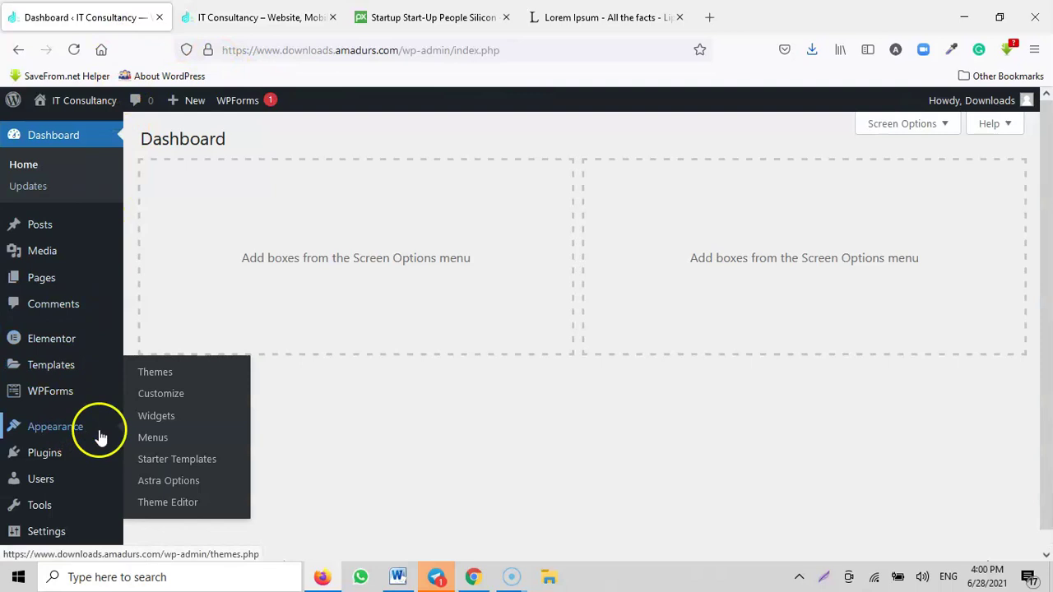
pyautogui.click(156, 418)
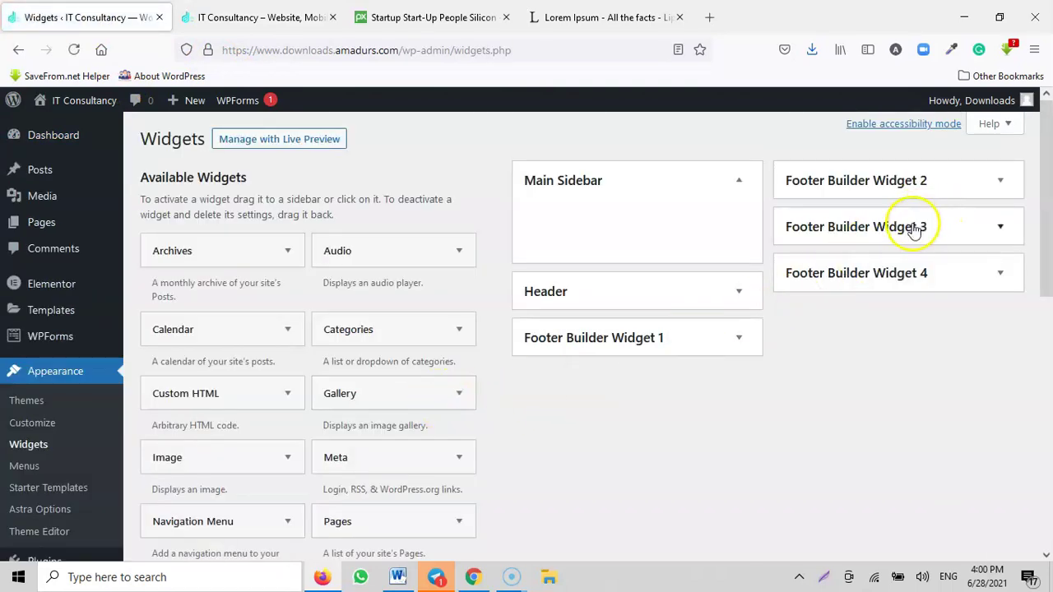
pyautogui.click(911, 223)
pyautogui.click(906, 330)
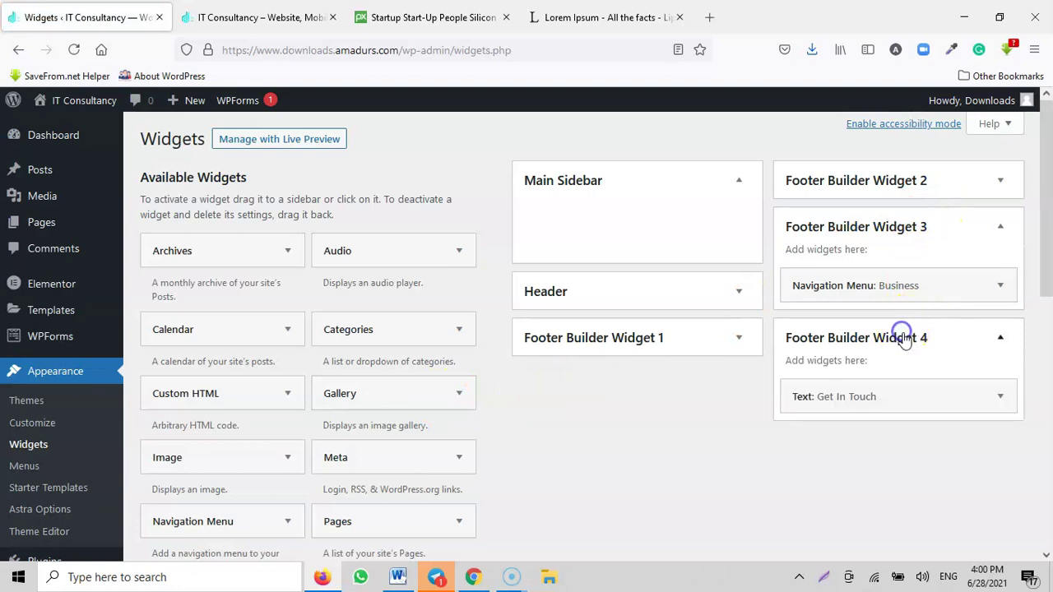
pyautogui.scroll(-1, 905, 334)
pyautogui.click(905, 331)
# Step: Replace the sample address and contact lines, ending with 'add your own number here', then save and close
pyautogui.scroll(-2, 911, 349)
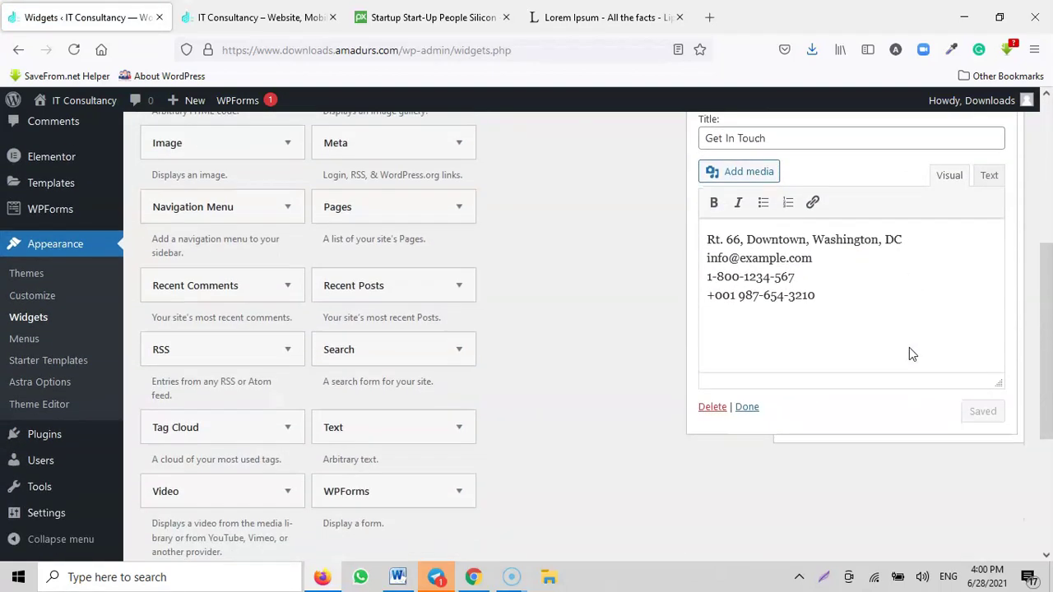
pyautogui.doubleClick(796, 257)
pyautogui.moveTo(913, 241); pyautogui.dragTo(738, 242)
pyautogui.click(698, 254)
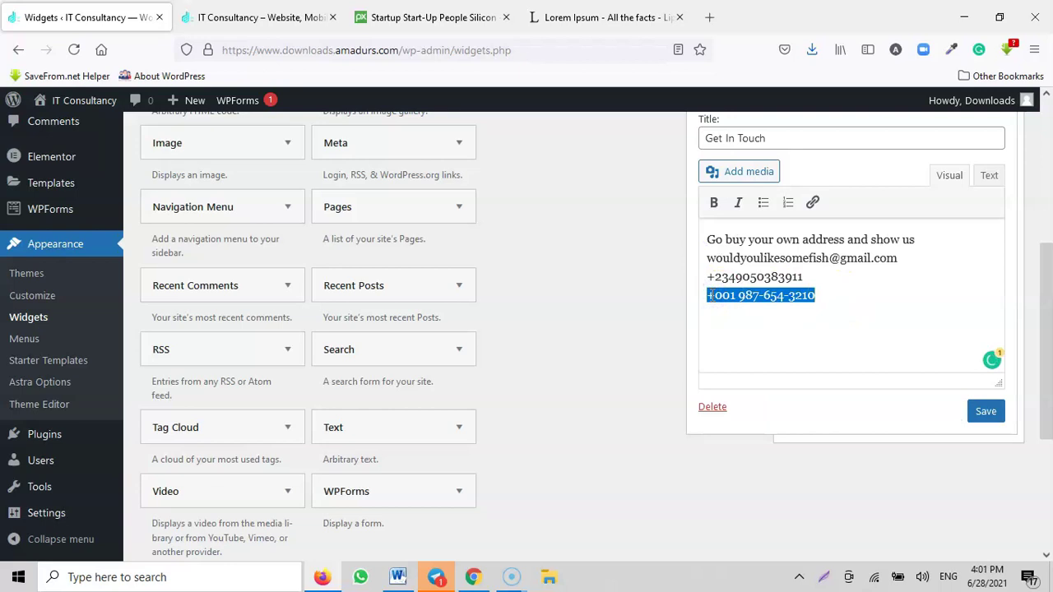
pyautogui.write('add your own number here')
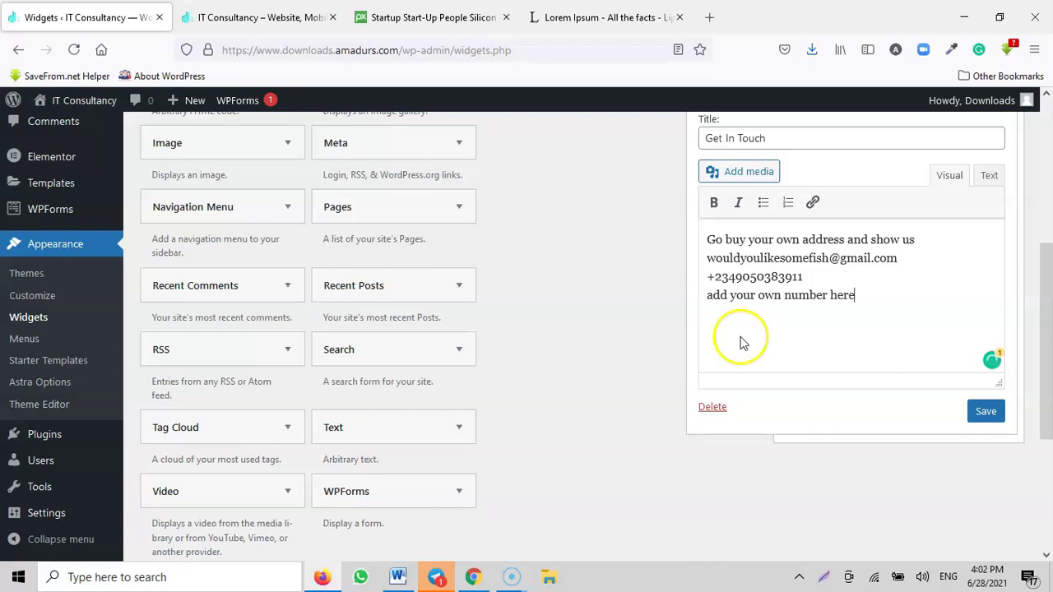
pyautogui.click(983, 411)
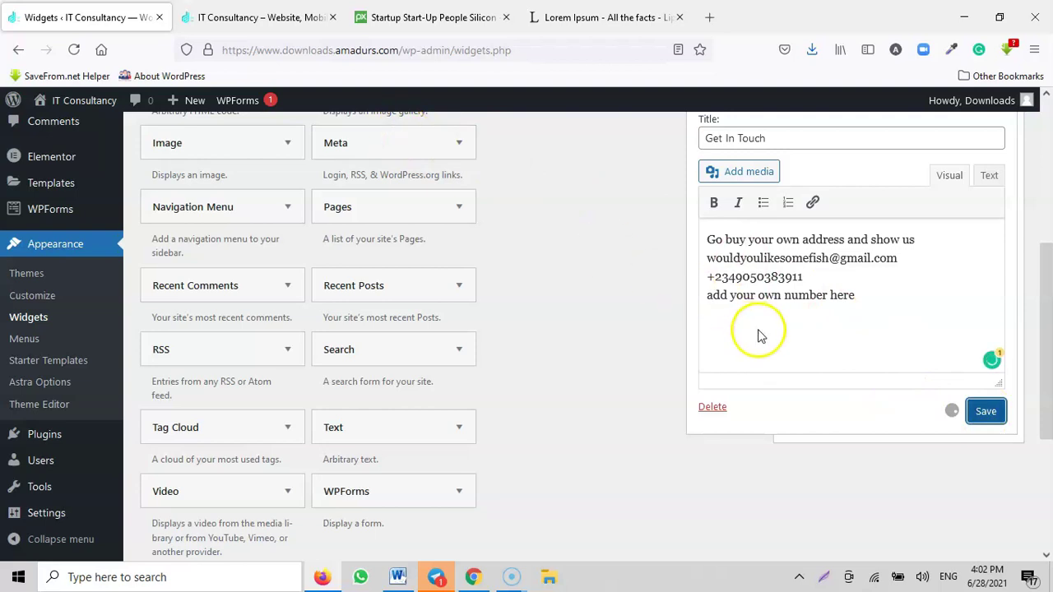
pyautogui.click(752, 403)
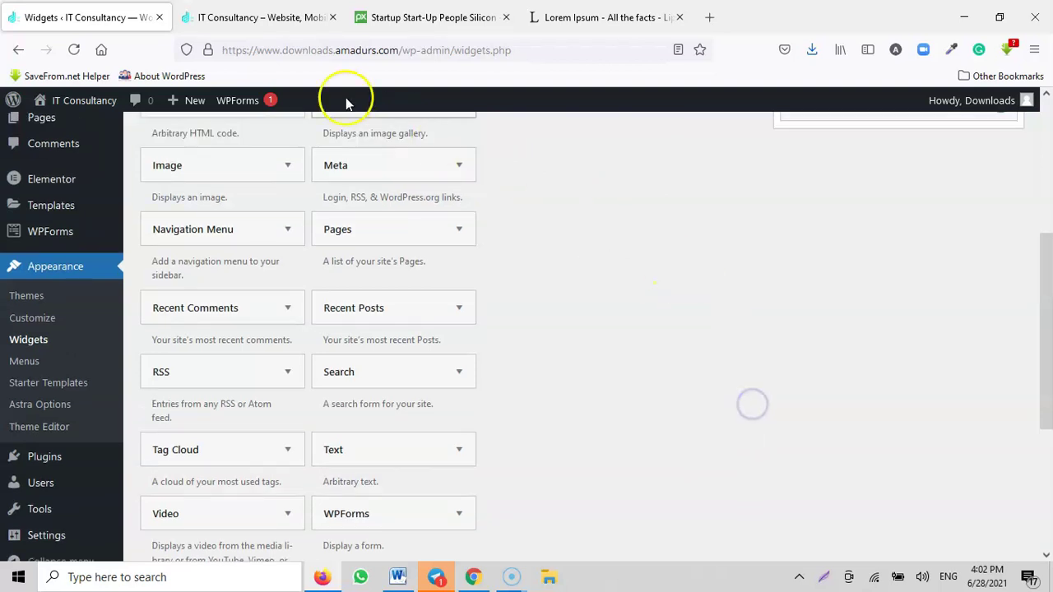
pyautogui.click(255, 17)
# Step: Reload the live site and check the footer's 'Powered by IT Consultancy' credit
pyautogui.click(73, 50)
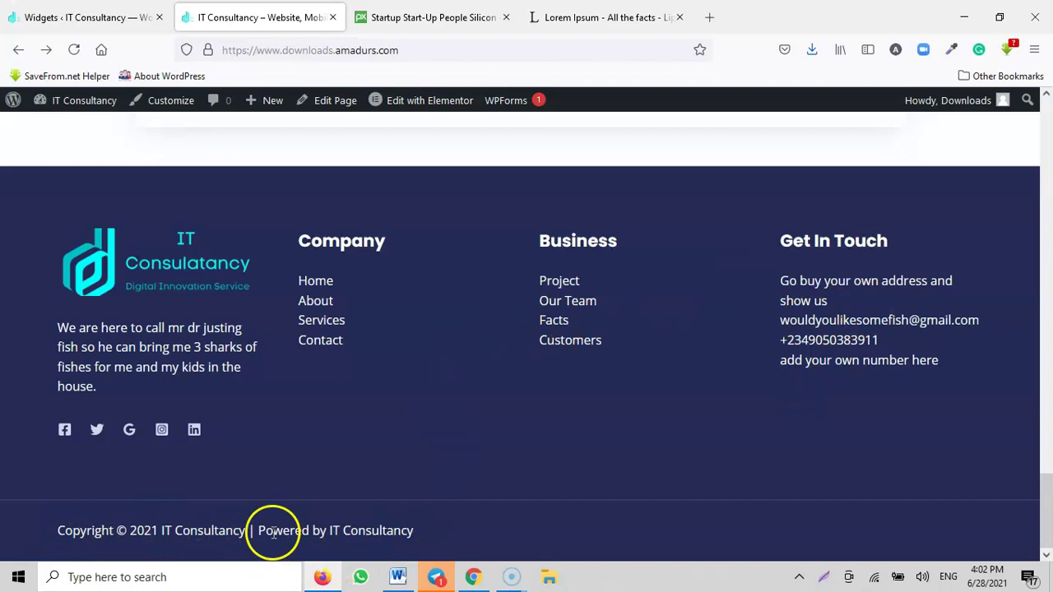
pyautogui.moveTo(272, 532); pyautogui.dragTo(410, 548)
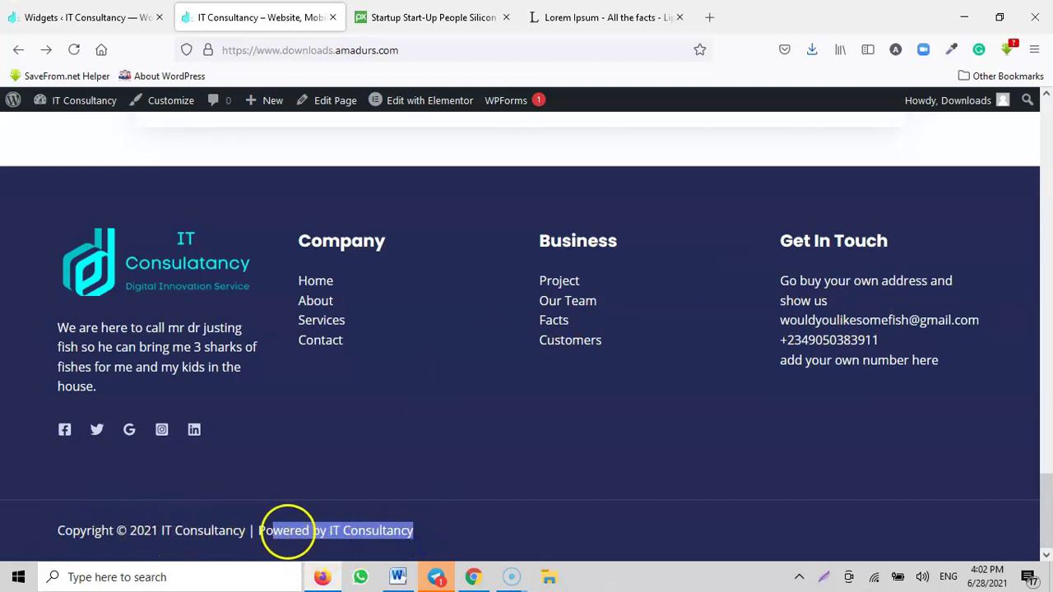
pyautogui.click(328, 534)
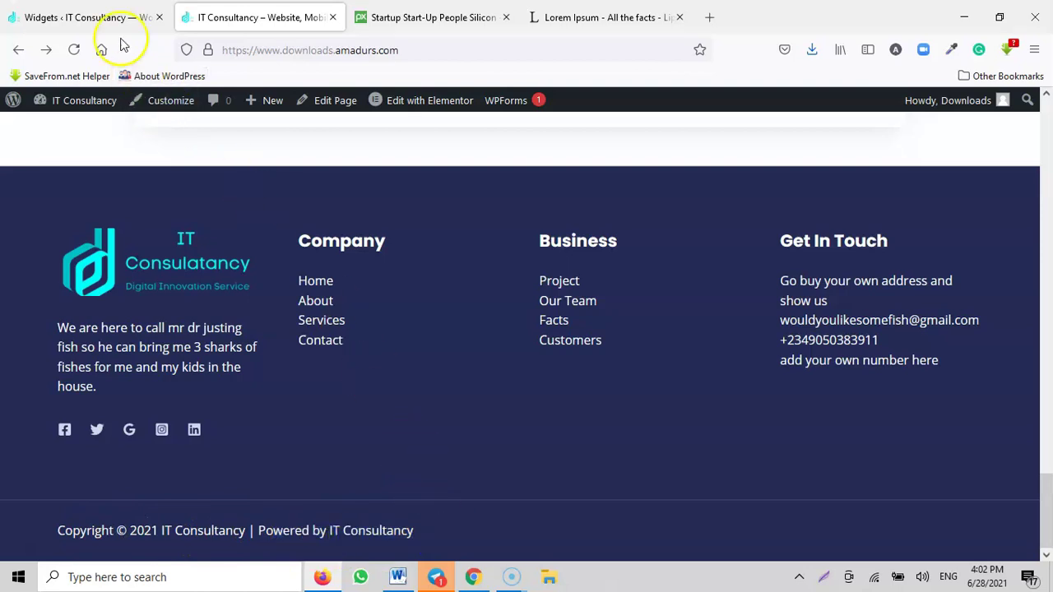
# Step: Review the Get In Touch, Business and Widget 2 footer widgets, then open the Footer Builder
pyautogui.click(103, 20)
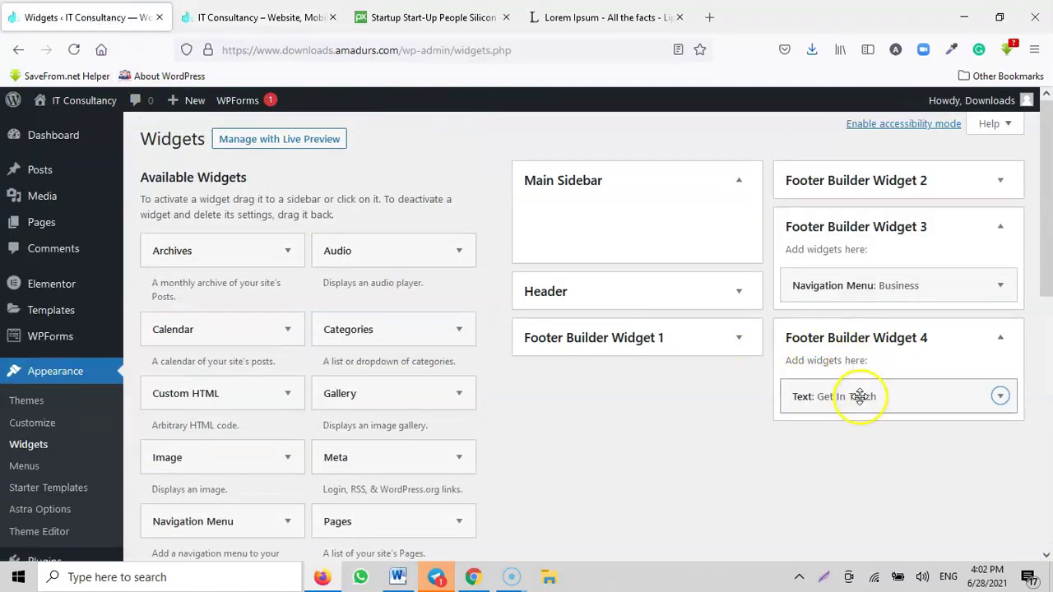
pyautogui.click(856, 396)
pyautogui.click(881, 291)
pyautogui.click(881, 291)
pyautogui.click(866, 191)
pyautogui.click(865, 191)
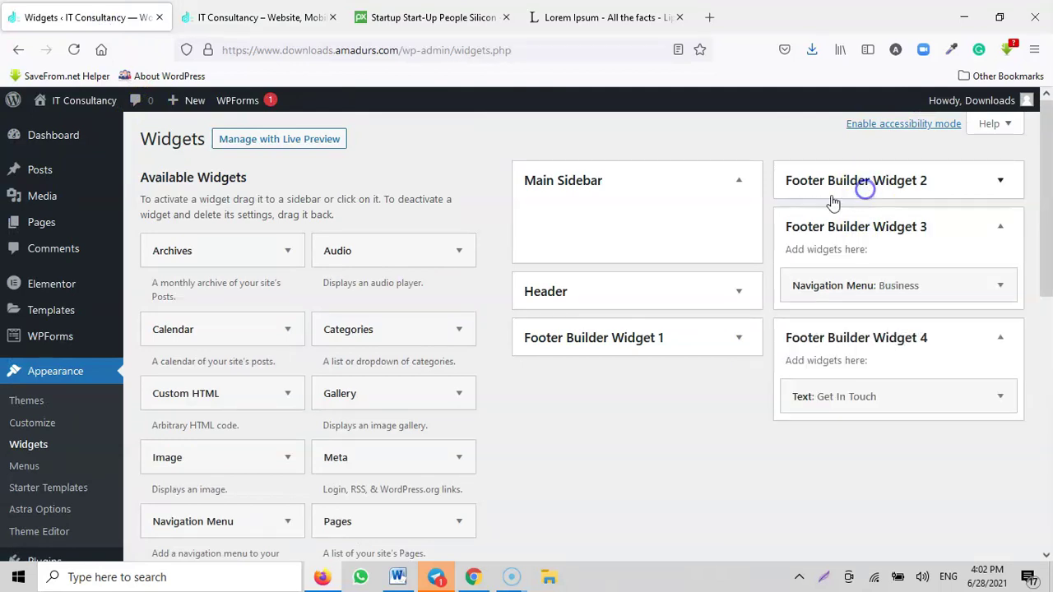
pyautogui.click(706, 181)
pyautogui.scroll(-4, 52, 305)
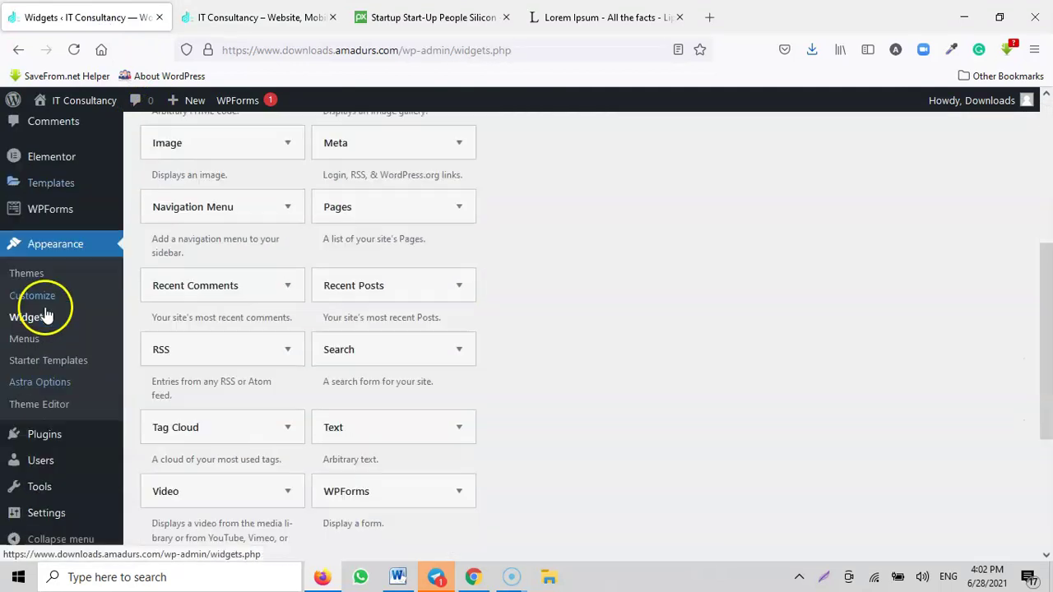
pyautogui.scroll(-3, 52, 489)
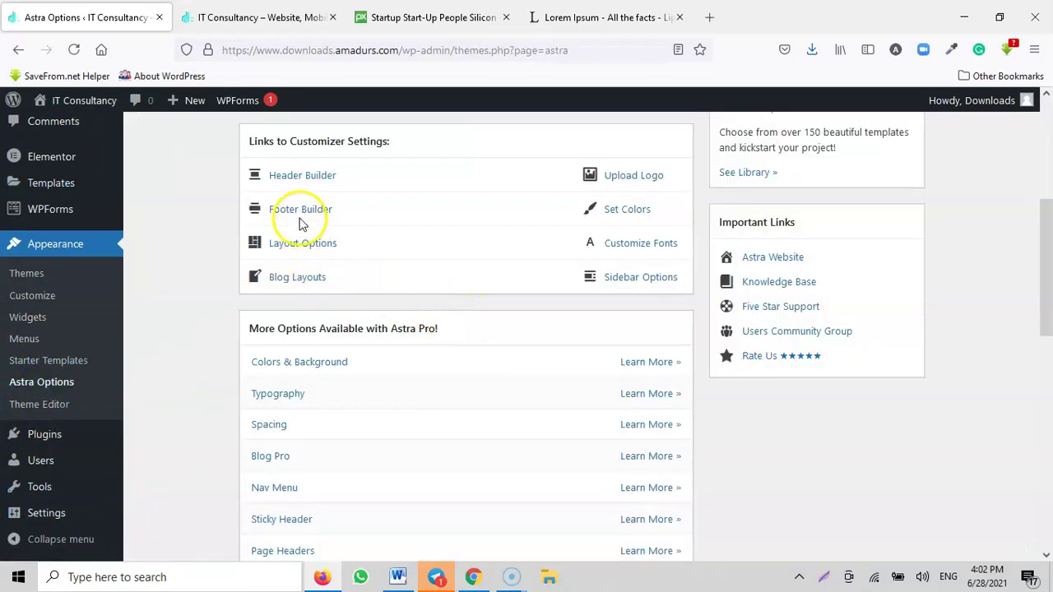
pyautogui.click(299, 214)
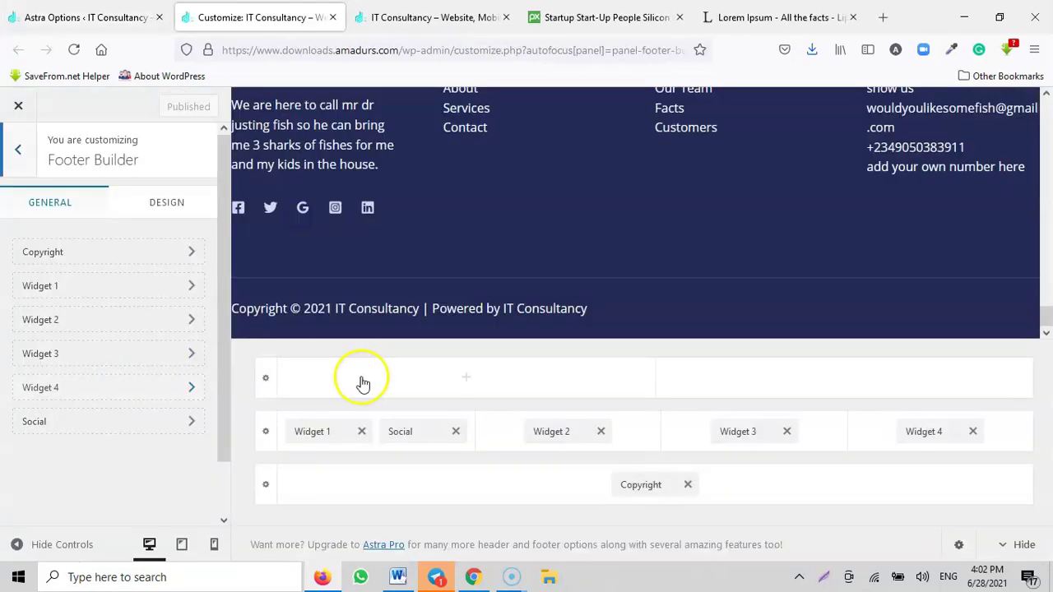
# Step: Review footer Widget 1's logo and description text widget
pyautogui.click(317, 434)
pyautogui.scroll(-4, 136, 355)
pyautogui.scroll(3, 115, 351)
pyautogui.scroll(2, 107, 329)
pyautogui.click(91, 245)
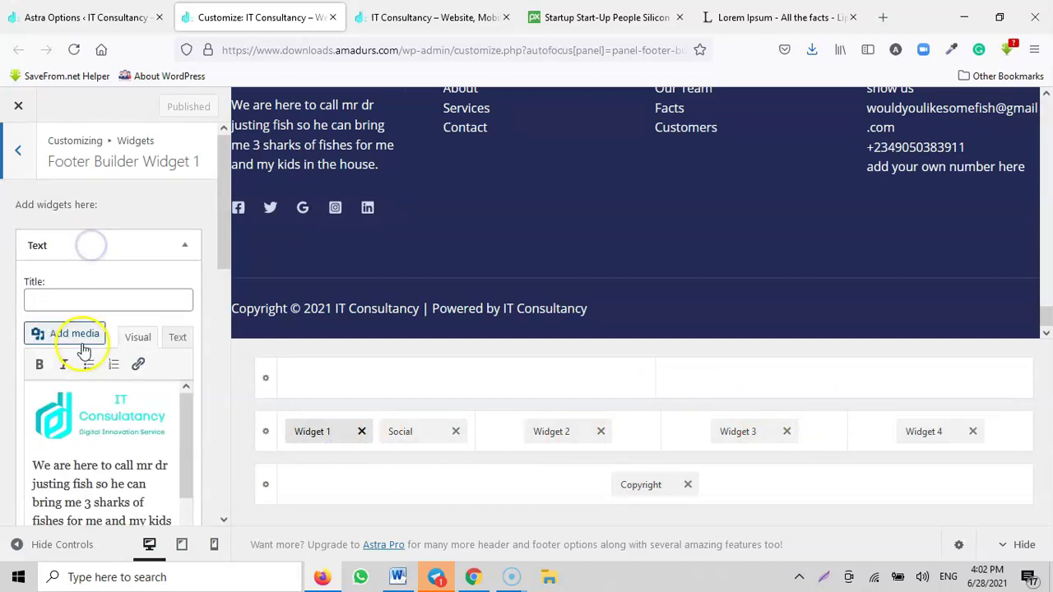
# Step: Inspect the Facebook, Twitter and Google Reviews social icons, then delete Google Reviews
pyautogui.click(409, 431)
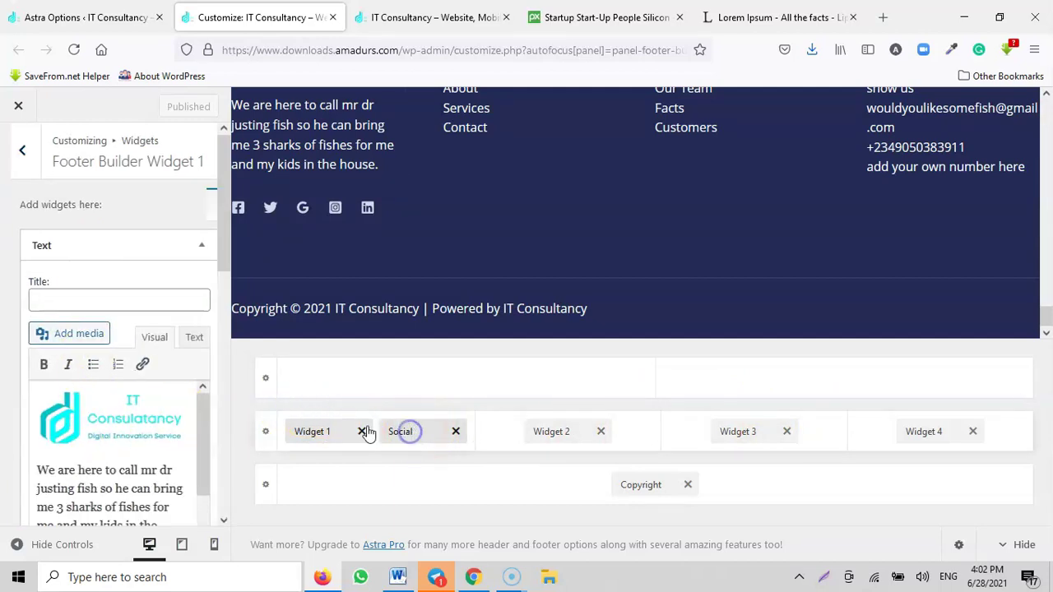
pyautogui.click(70, 255)
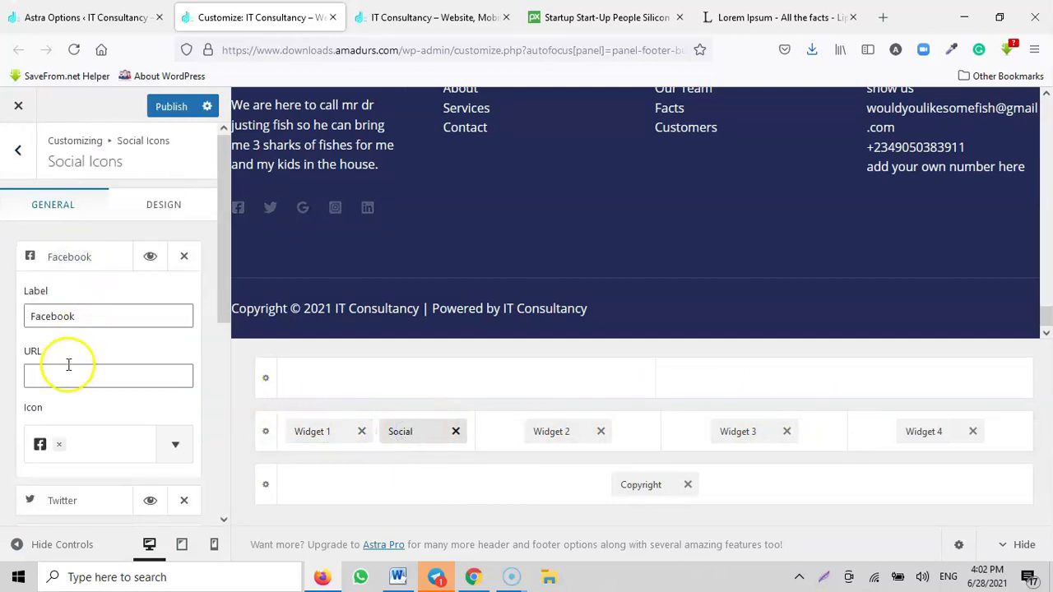
pyautogui.scroll(-4, 68, 365)
pyautogui.scroll(3, 66, 322)
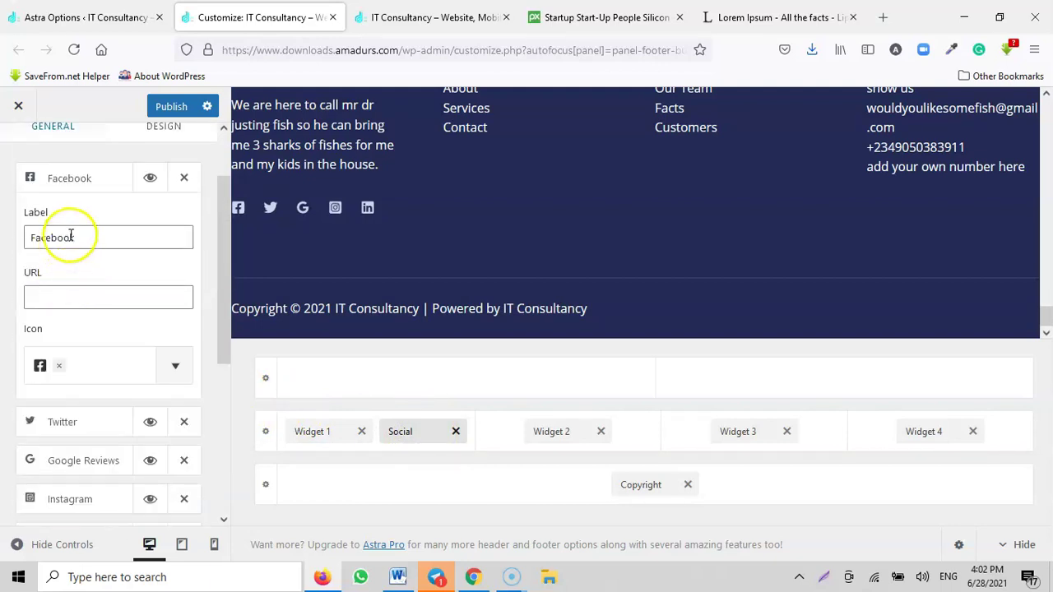
pyautogui.click(69, 297)
pyautogui.click(66, 423)
pyautogui.scroll(-3, 63, 381)
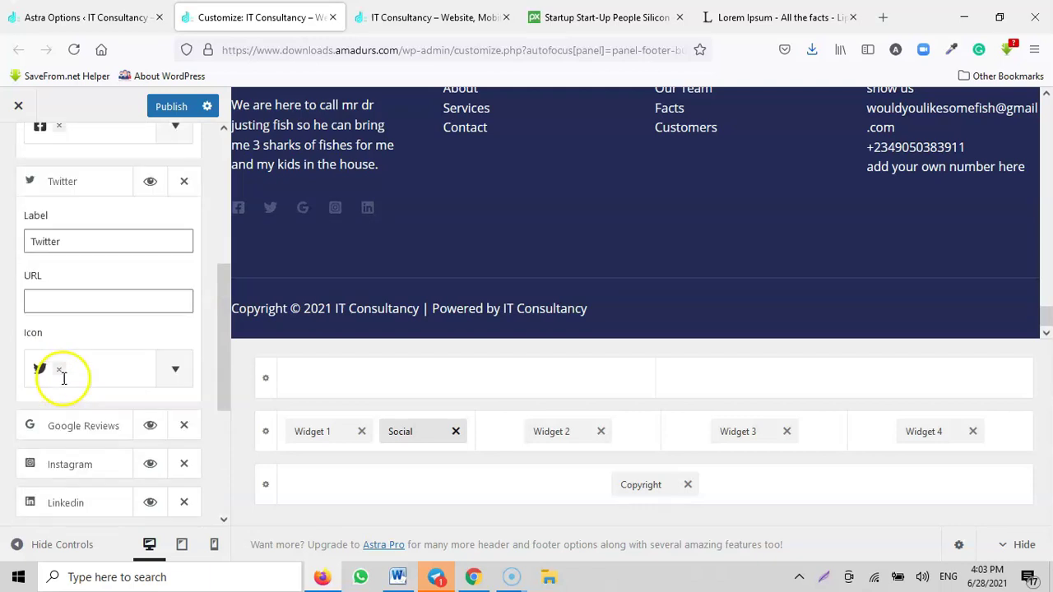
pyautogui.click(71, 347)
pyautogui.scroll(-3, 63, 425)
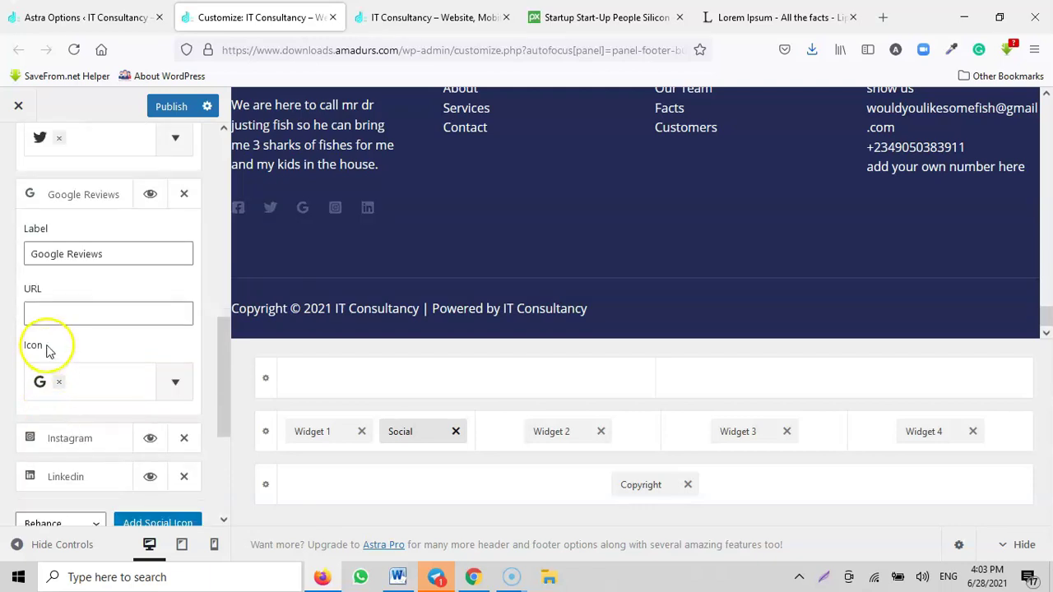
pyautogui.scroll(-2, 47, 352)
pyautogui.scroll(3, 97, 351)
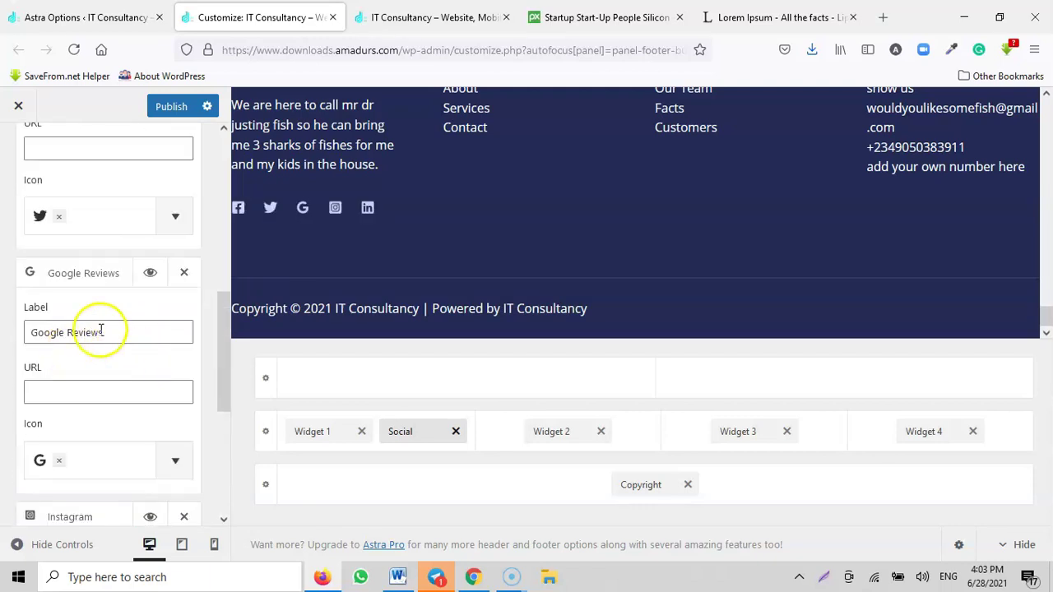
pyautogui.click(102, 280)
pyautogui.click(183, 274)
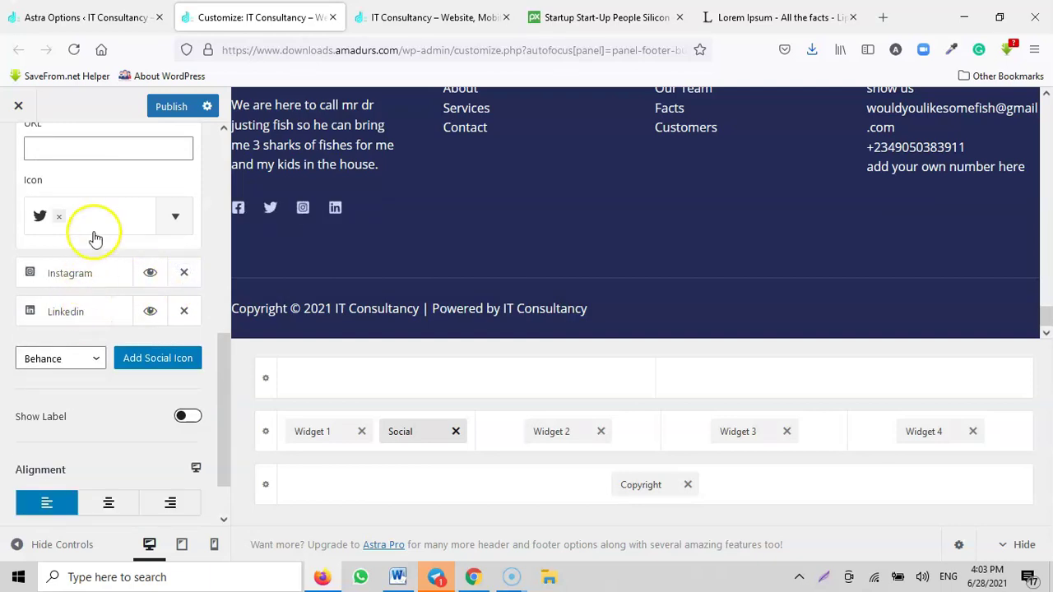
# Step: Review footer Widgets 2, 3 and 4: Company menu, Business menu and Get In Touch text
pyautogui.click(548, 431)
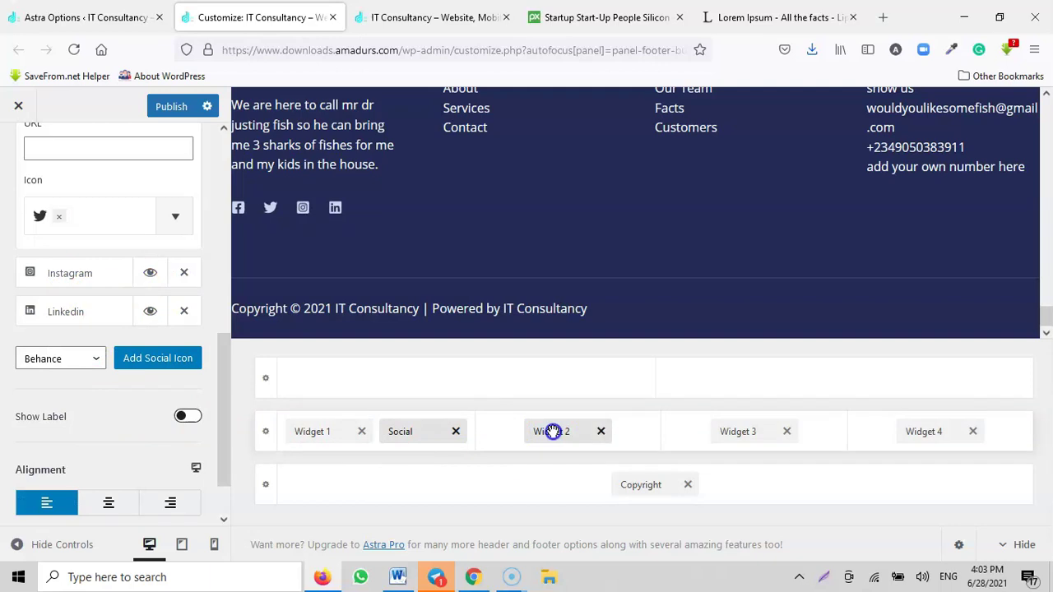
pyautogui.click(101, 247)
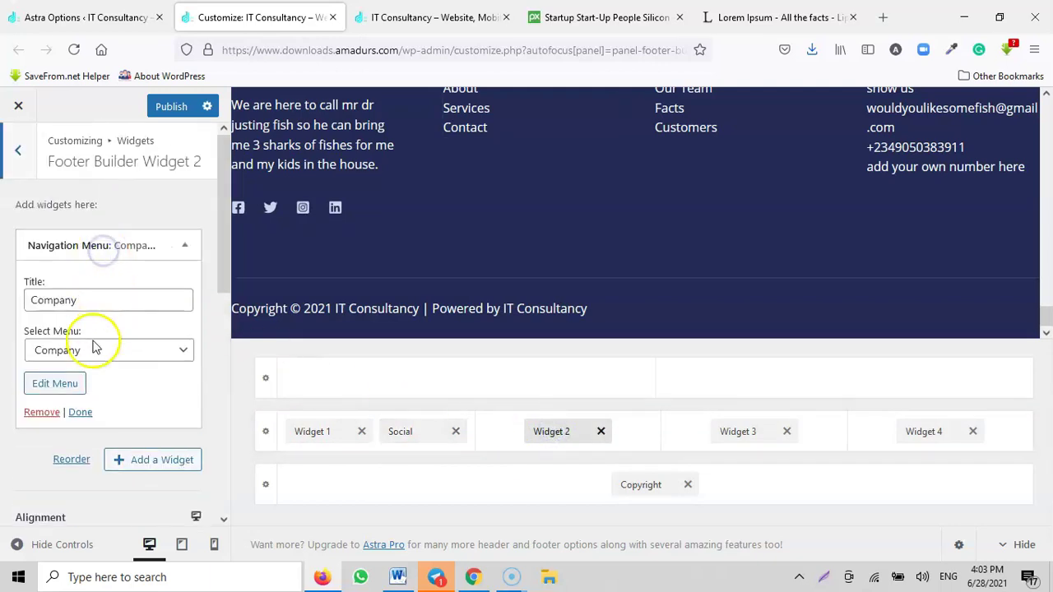
pyautogui.click(729, 431)
pyautogui.click(113, 245)
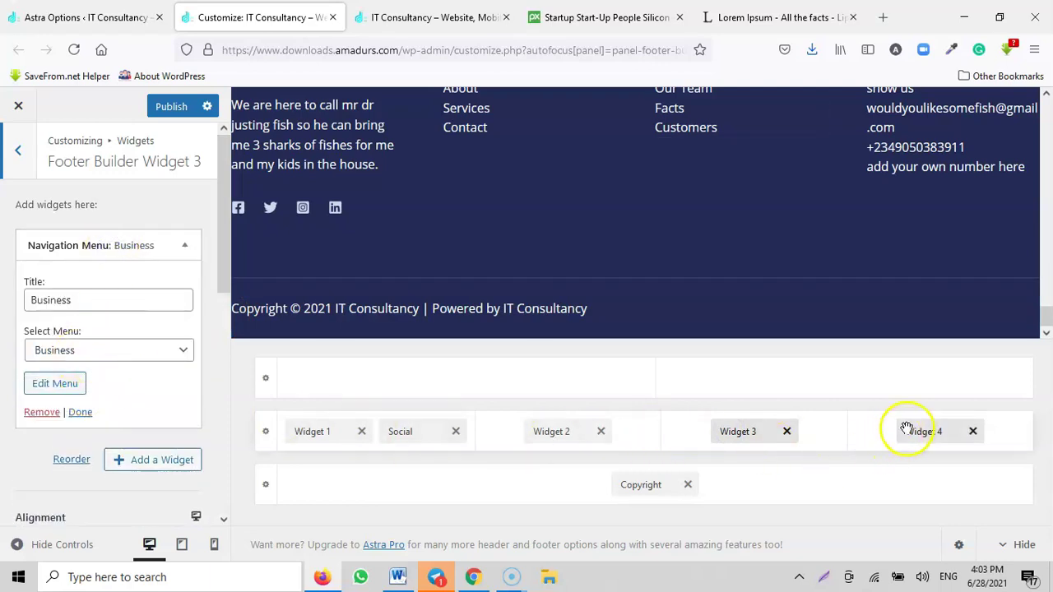
pyautogui.click(910, 430)
pyautogui.click(125, 247)
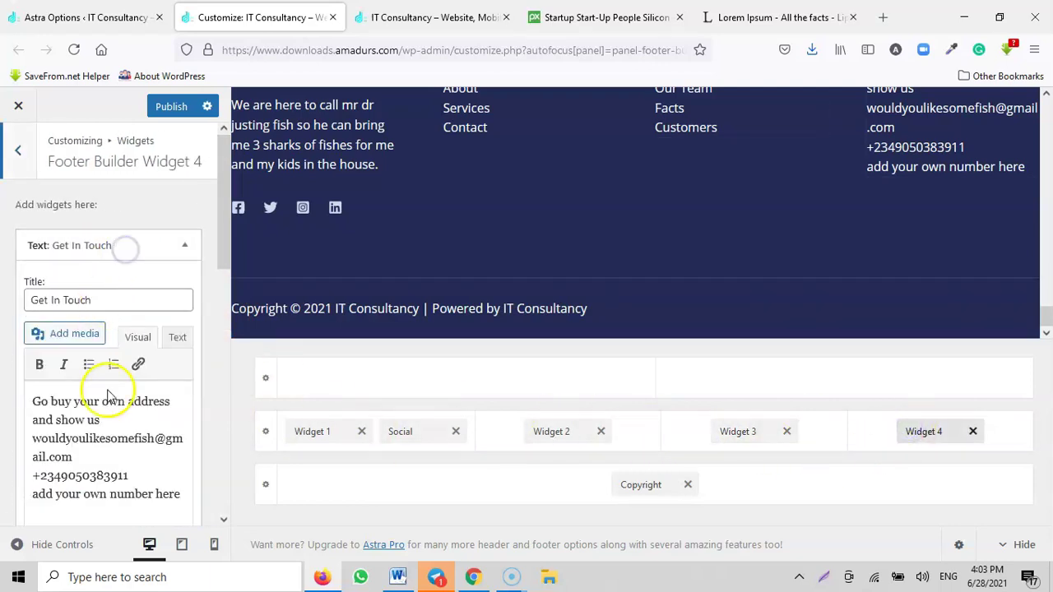
pyautogui.click(113, 245)
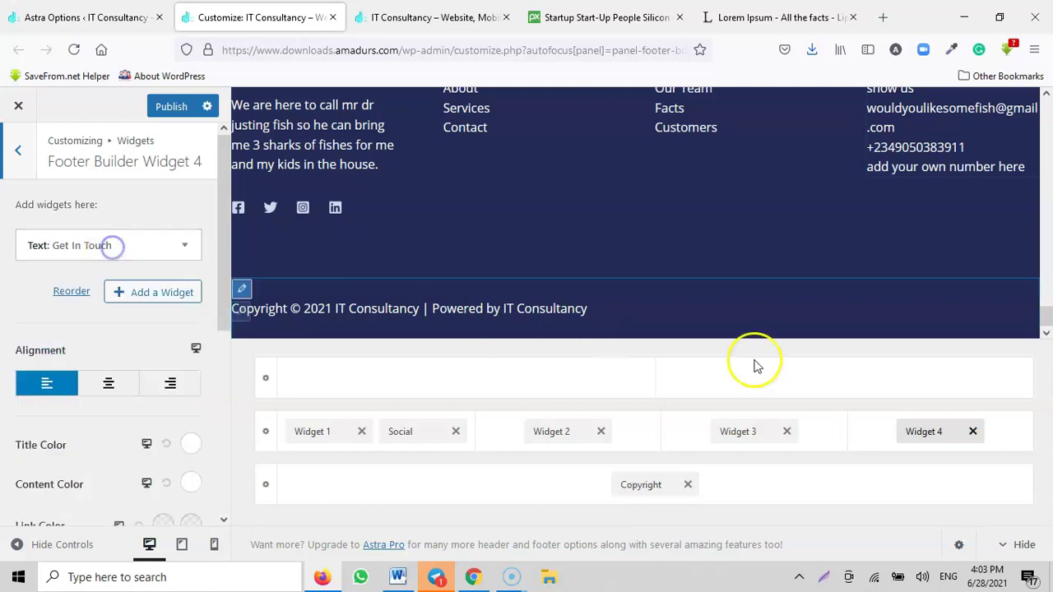
# Step: Add text after the last site_title tag in the footer copyright and publish it
pyautogui.click(650, 485)
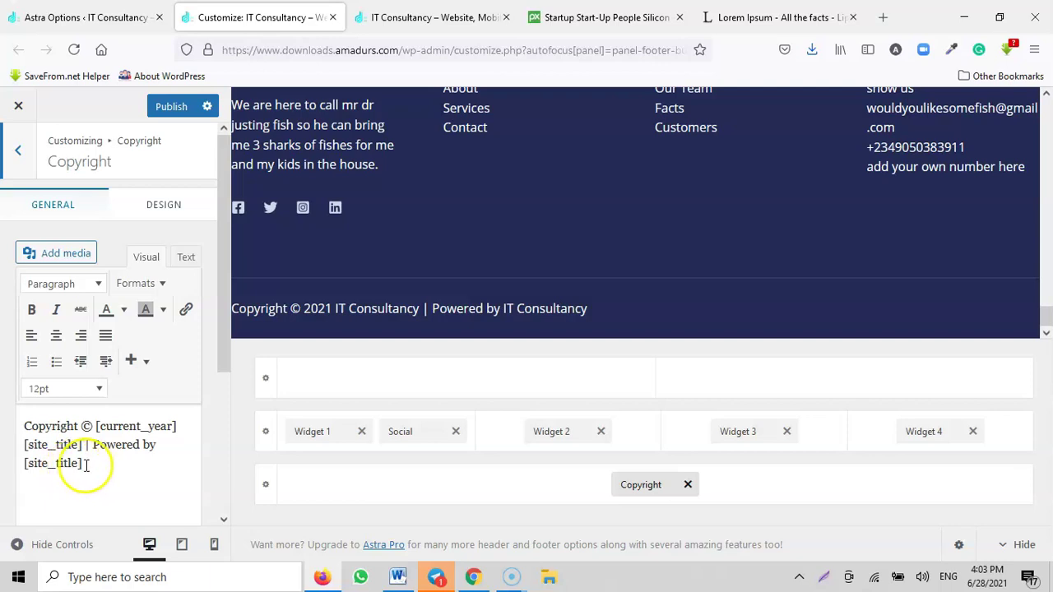
pyautogui.click(77, 463)
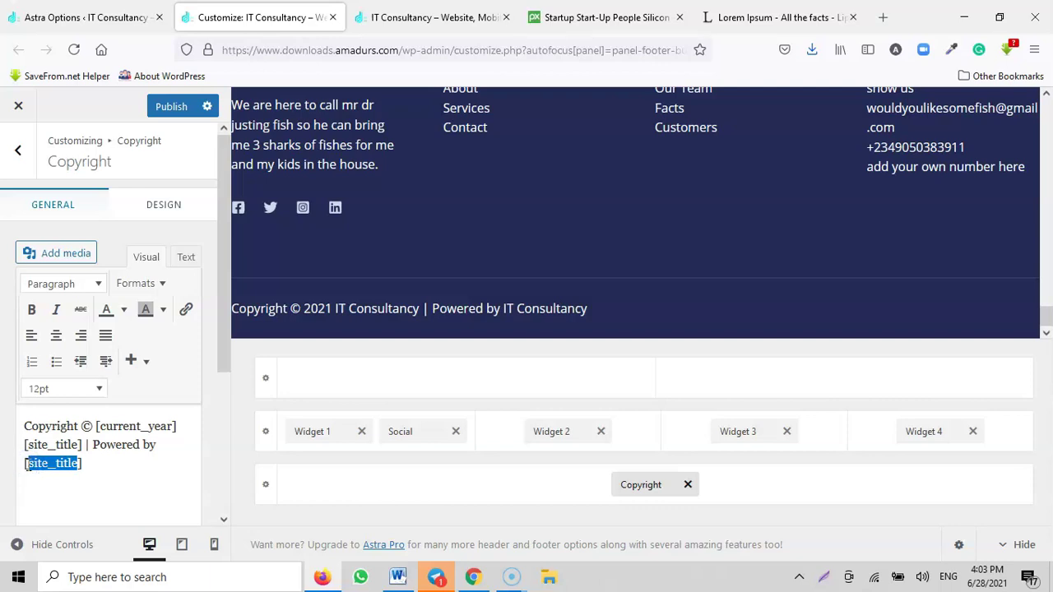
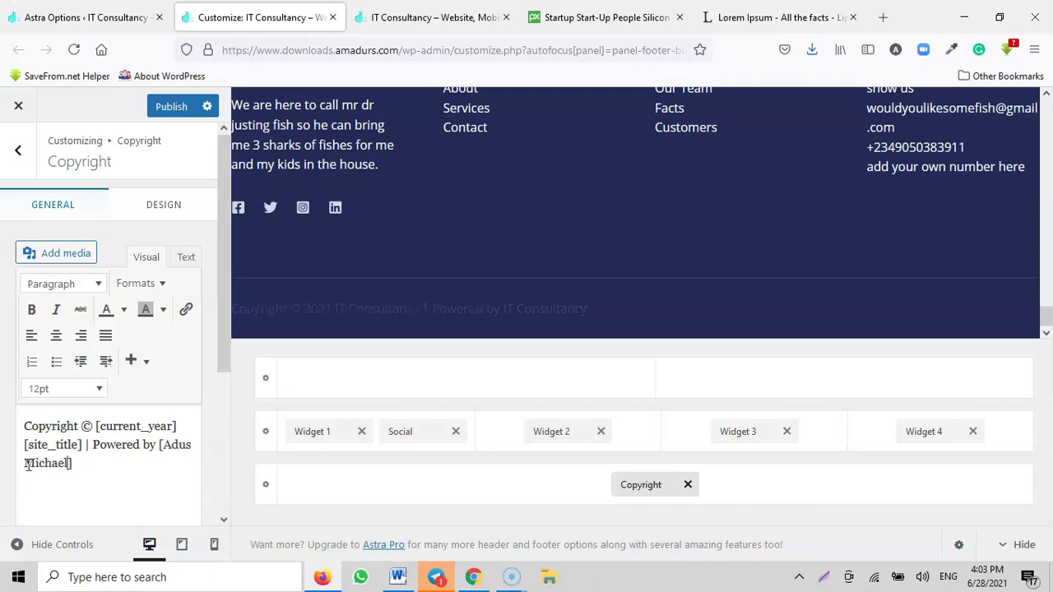
pyautogui.click(165, 112)
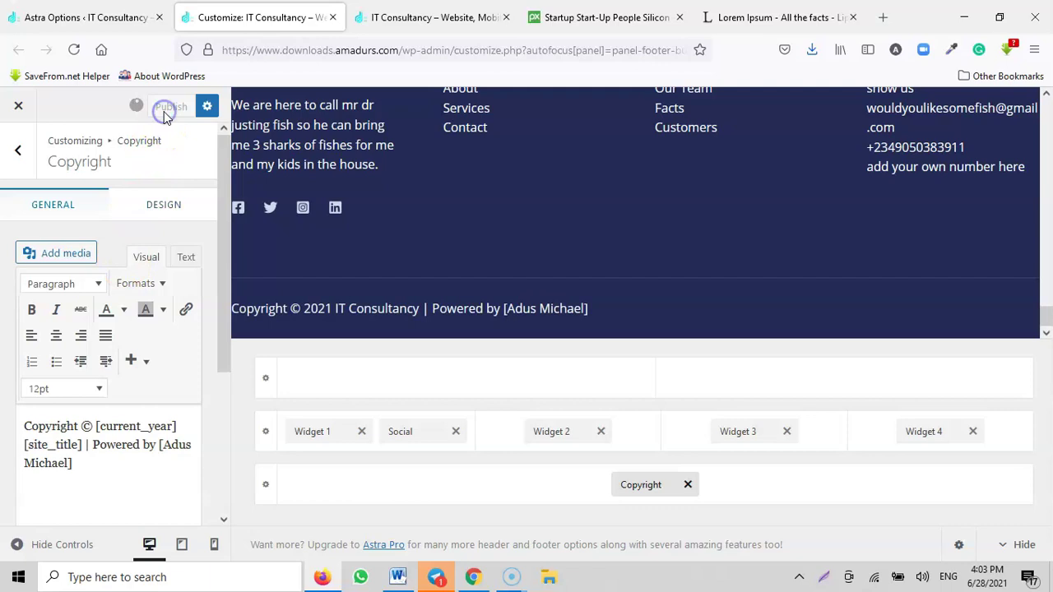
# Step: Reload the live site to check the credit, then return to the Customizer copyright editor
pyautogui.click(420, 18)
pyautogui.click(77, 50)
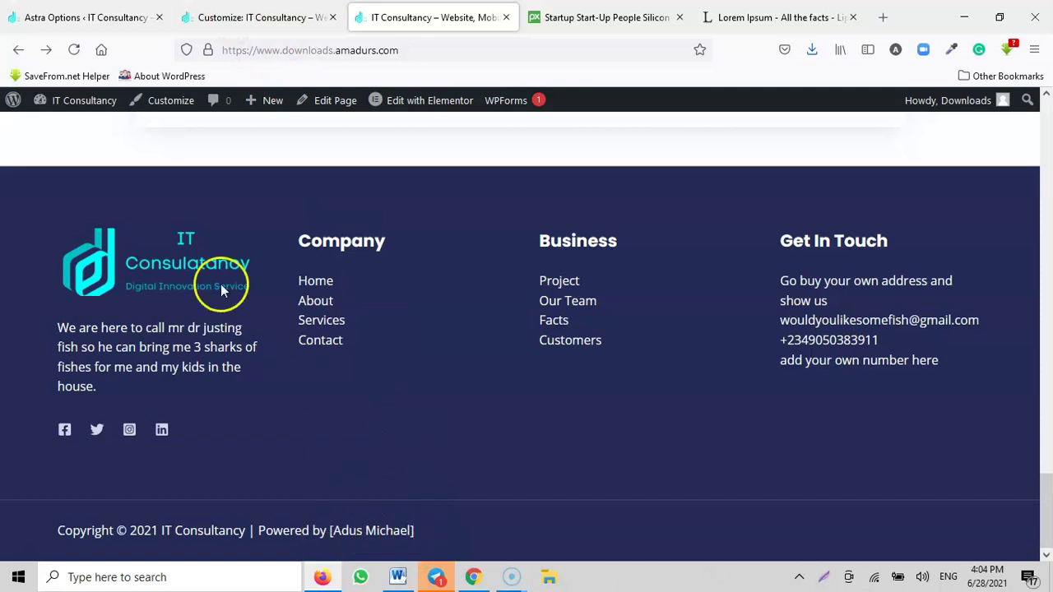
pyautogui.click(113, 23)
pyautogui.click(265, 20)
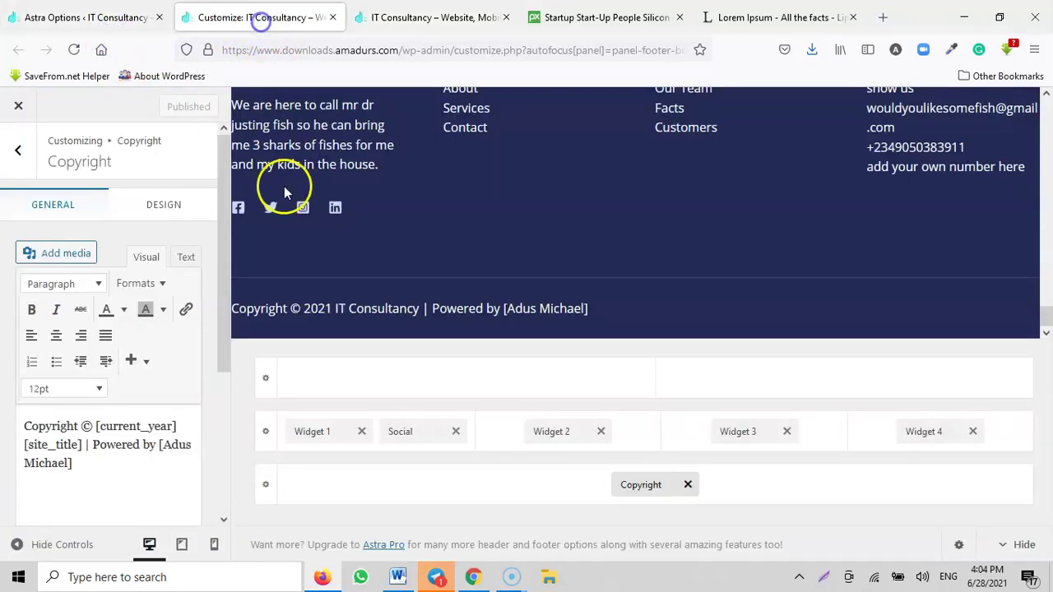
# Step: Delete the bracket before the credited name in the copyright text and publish
pyautogui.click(90, 472)
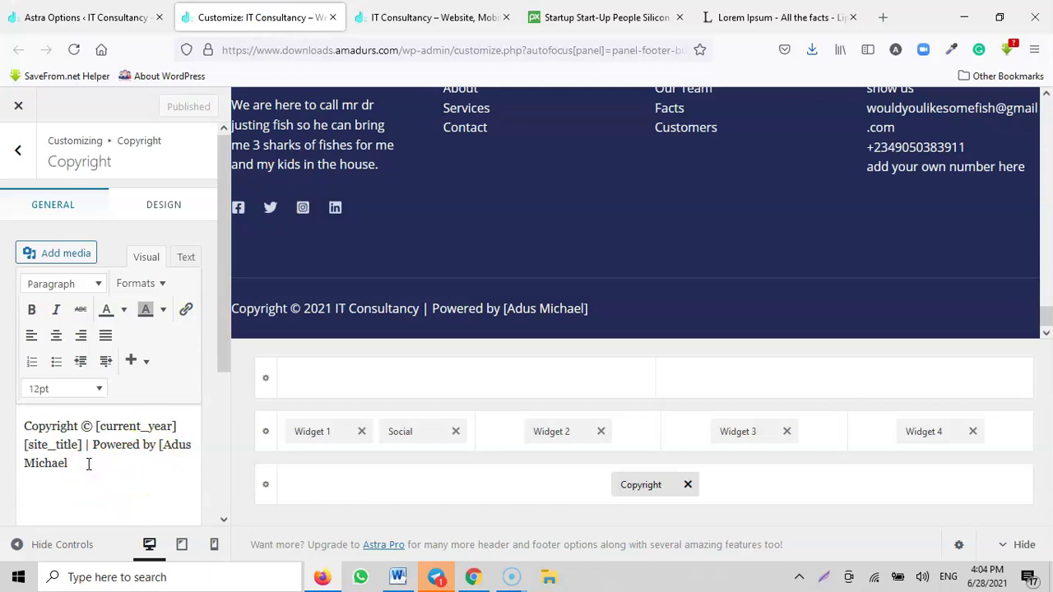
pyautogui.click(162, 445)
pyautogui.press('BackSpace')
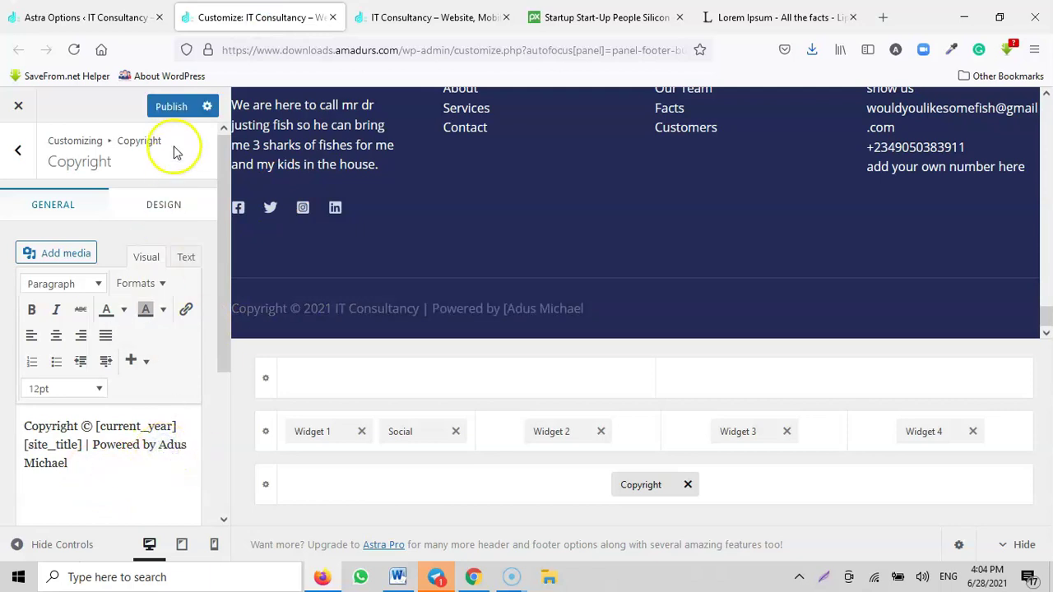
pyautogui.click(174, 107)
# Step: Reload the live site and scroll through to confirm the bracket-free footer credit
pyautogui.click(424, 18)
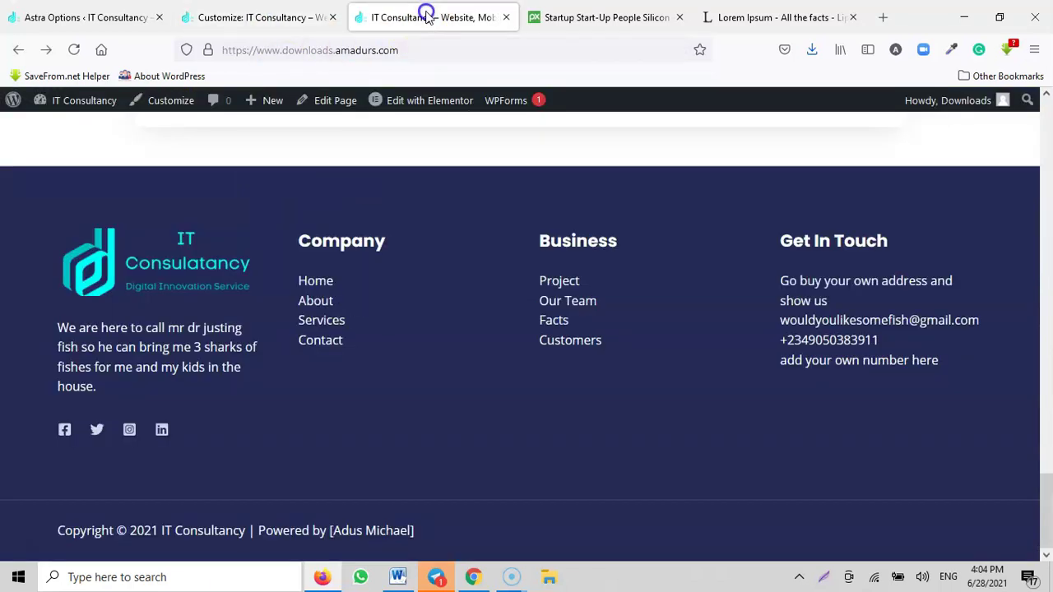
pyautogui.click(74, 50)
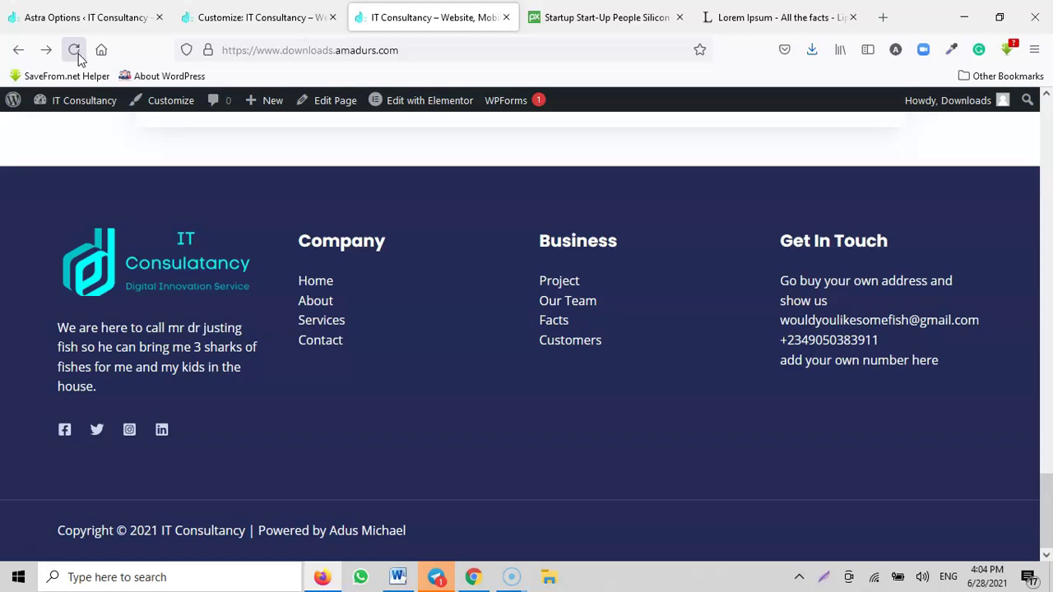
pyautogui.moveTo(1044, 505); pyautogui.dragTo(1048, 121)
pyautogui.scroll(-3, 212, 299)
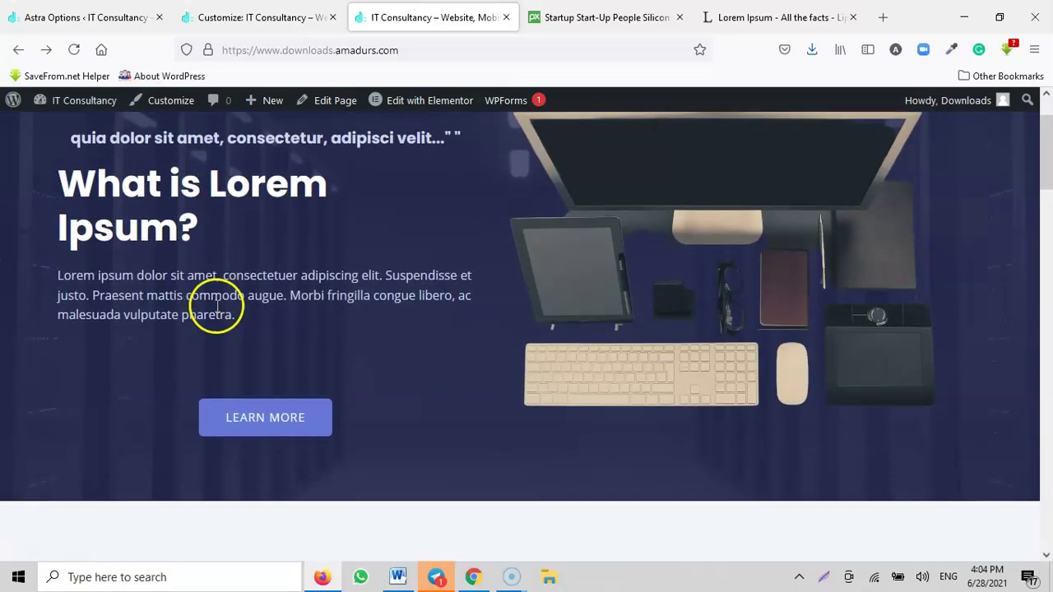
pyautogui.scroll(3, 239, 309)
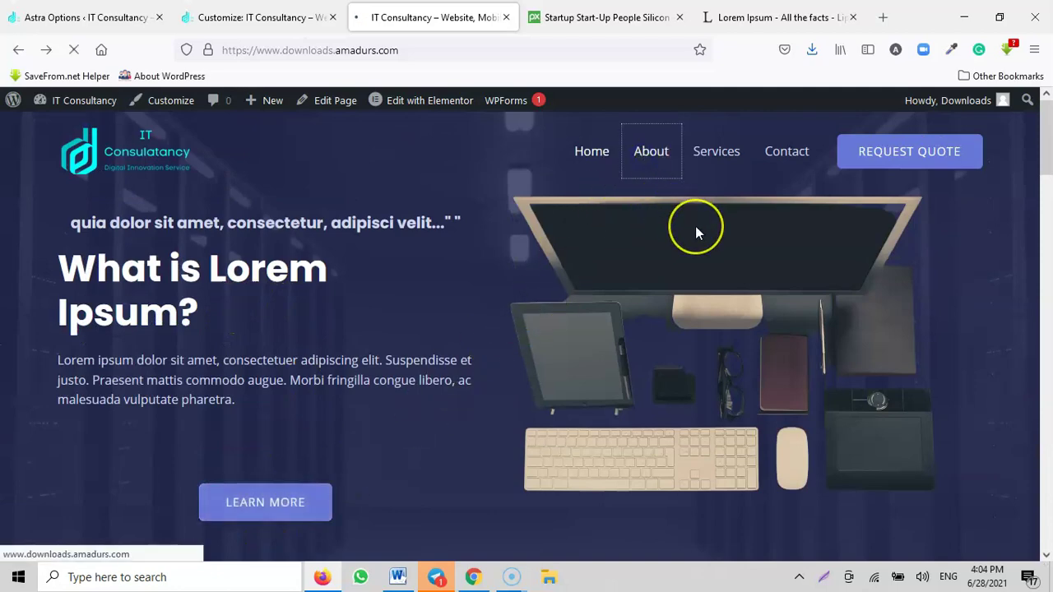
pyautogui.scroll(-20, 704, 238)
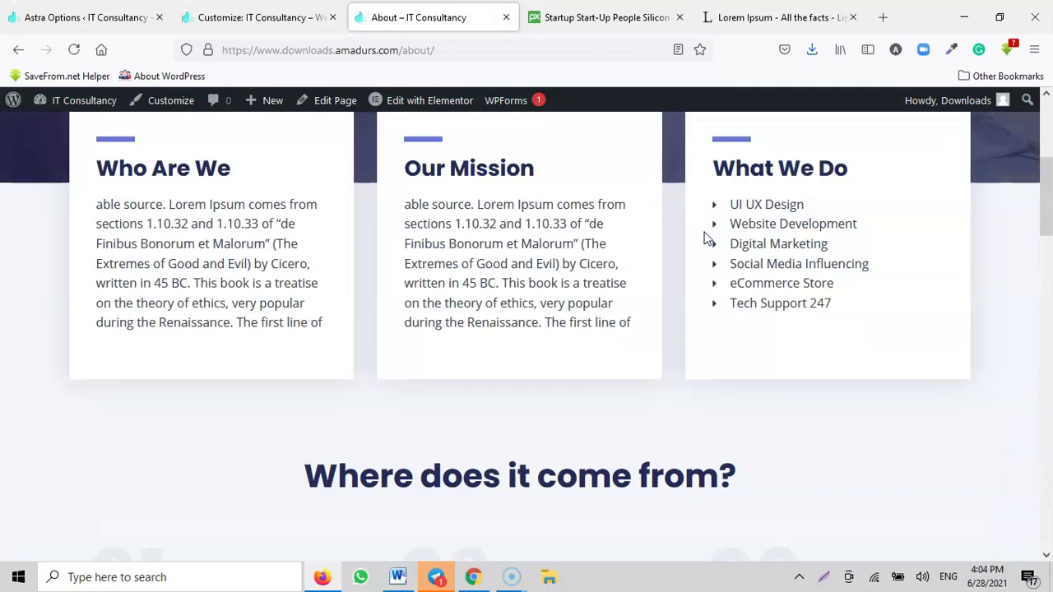
pyautogui.scroll(20, 747, 273)
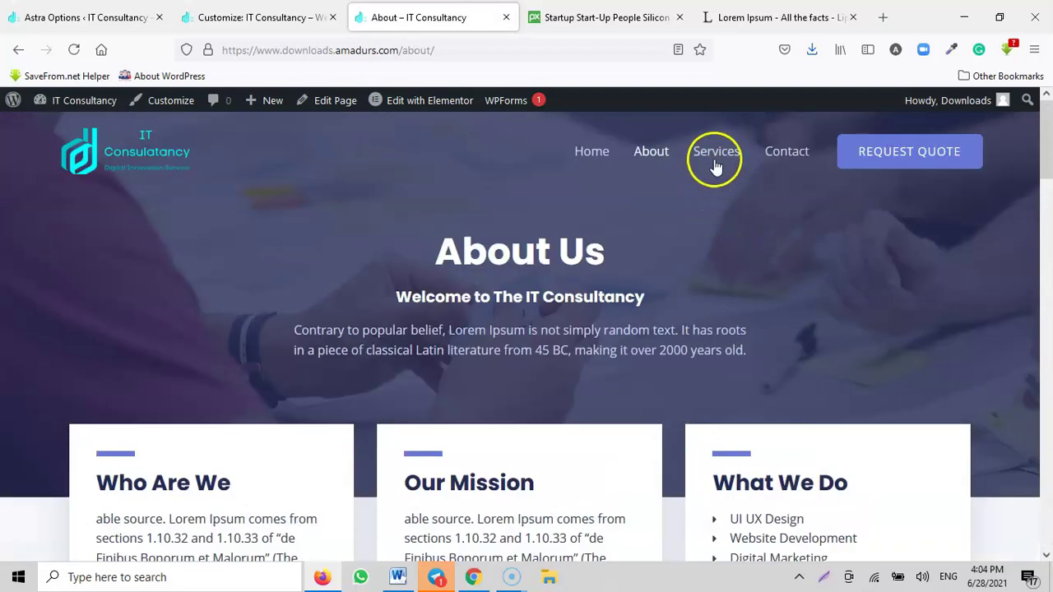
# Step: Browse the Services and Contact pages and follow the request quote link
pyautogui.click(715, 168)
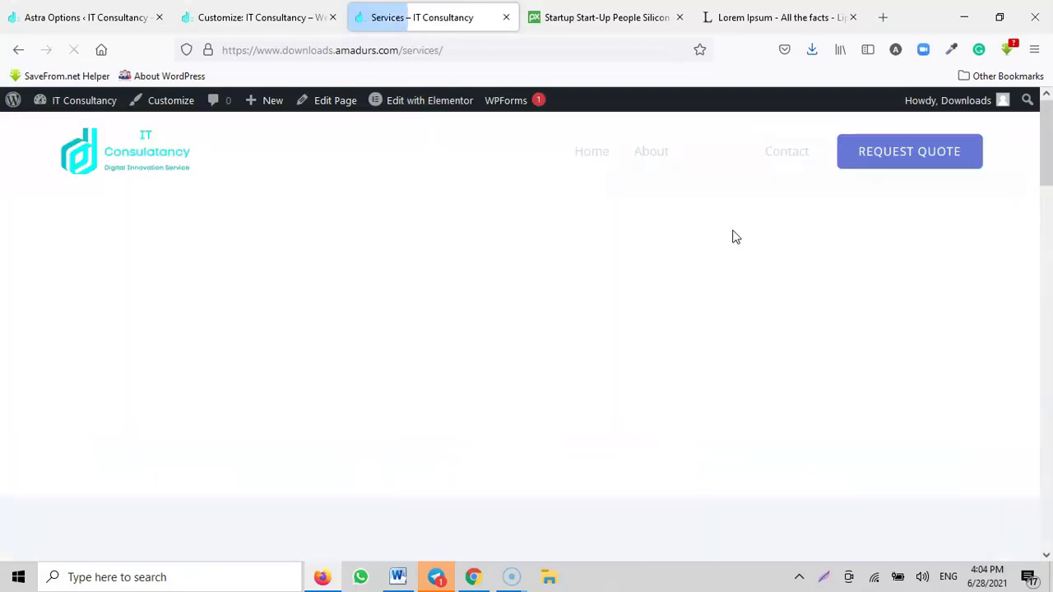
pyautogui.scroll(-5, 732, 234)
pyautogui.scroll(-15, 738, 242)
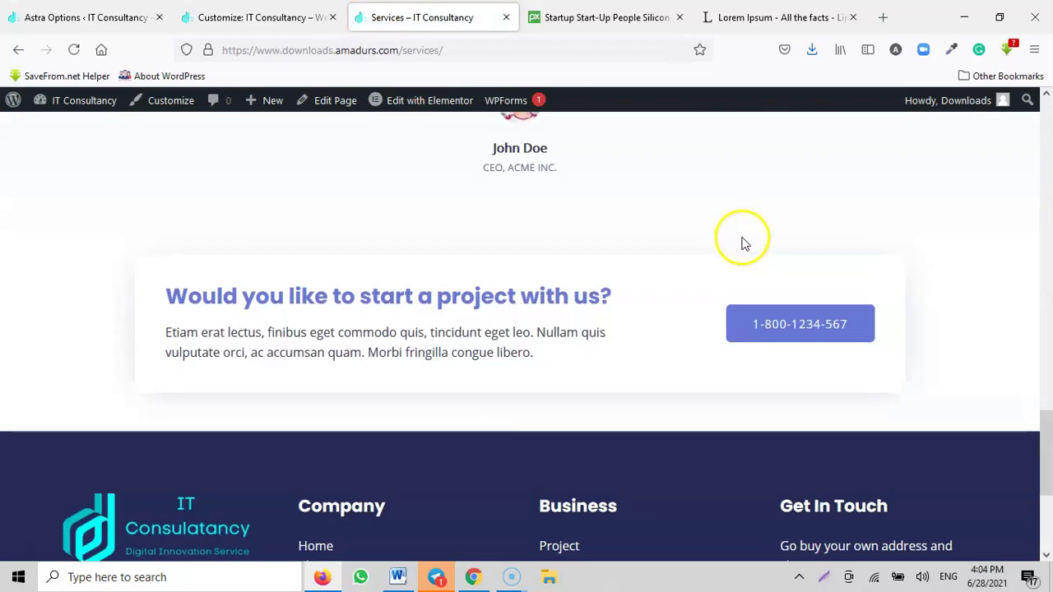
pyautogui.scroll(5, 851, 307)
pyautogui.scroll(10, 806, 265)
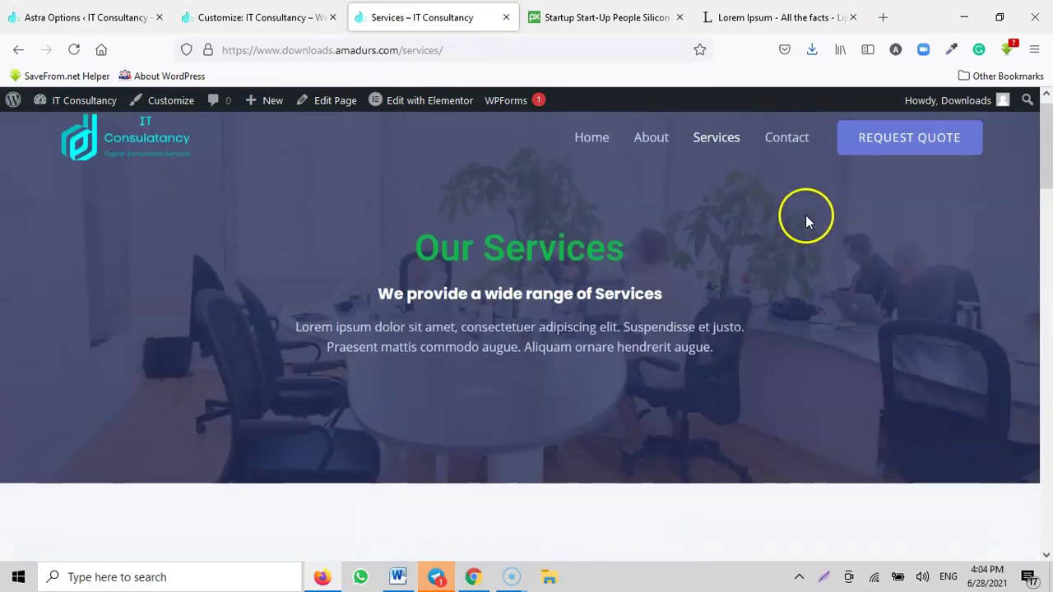
pyautogui.click(773, 159)
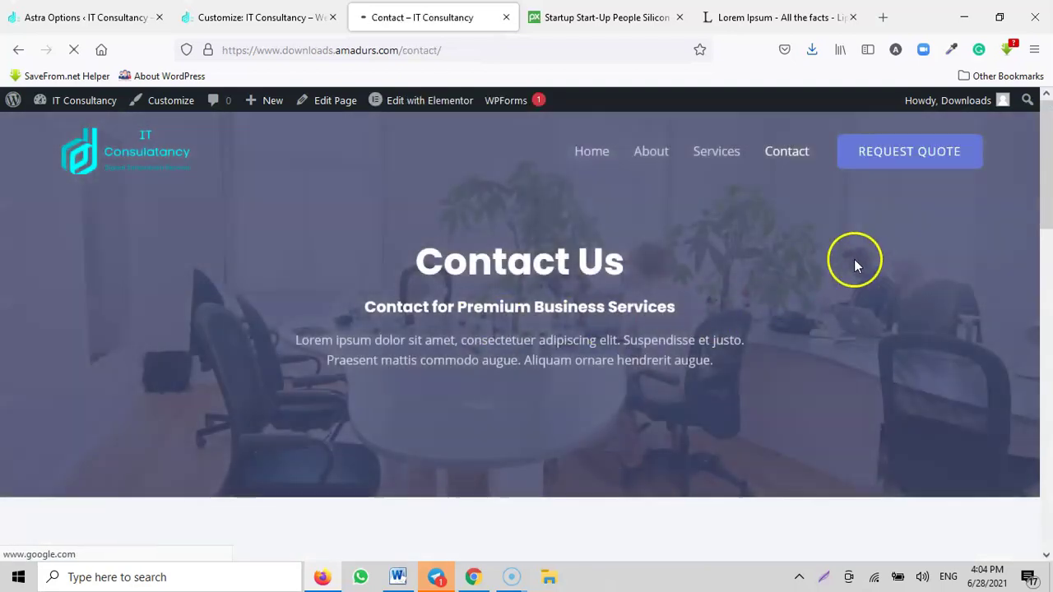
pyautogui.scroll(-10, 859, 255)
pyautogui.scroll(10, 856, 267)
pyautogui.click(895, 159)
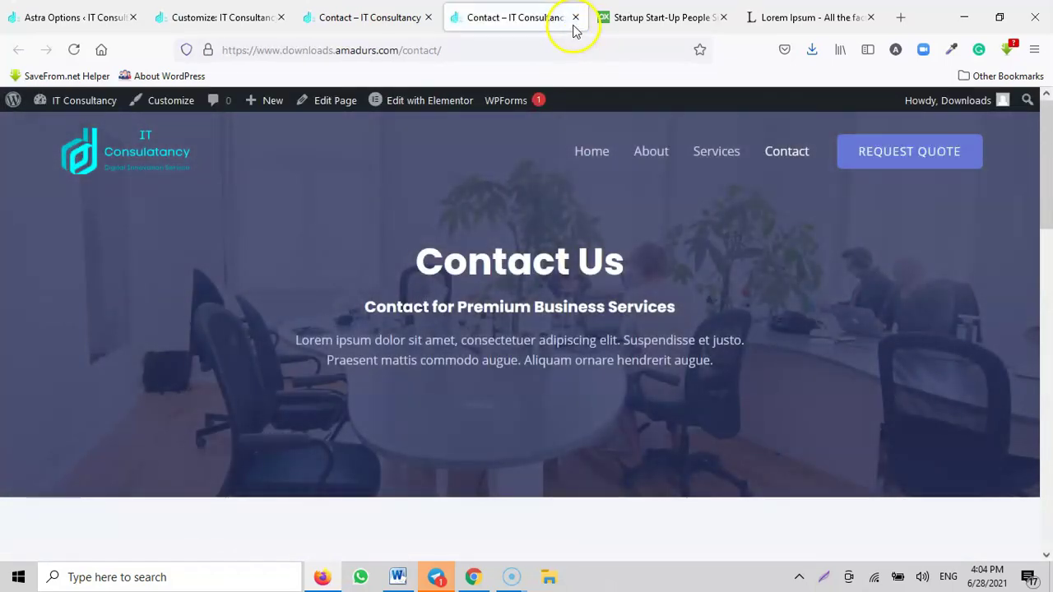
# Step: Close the duplicate Contact and Customizer tabs, open the admin Dashboard, then return to Contact
pyautogui.click(575, 18)
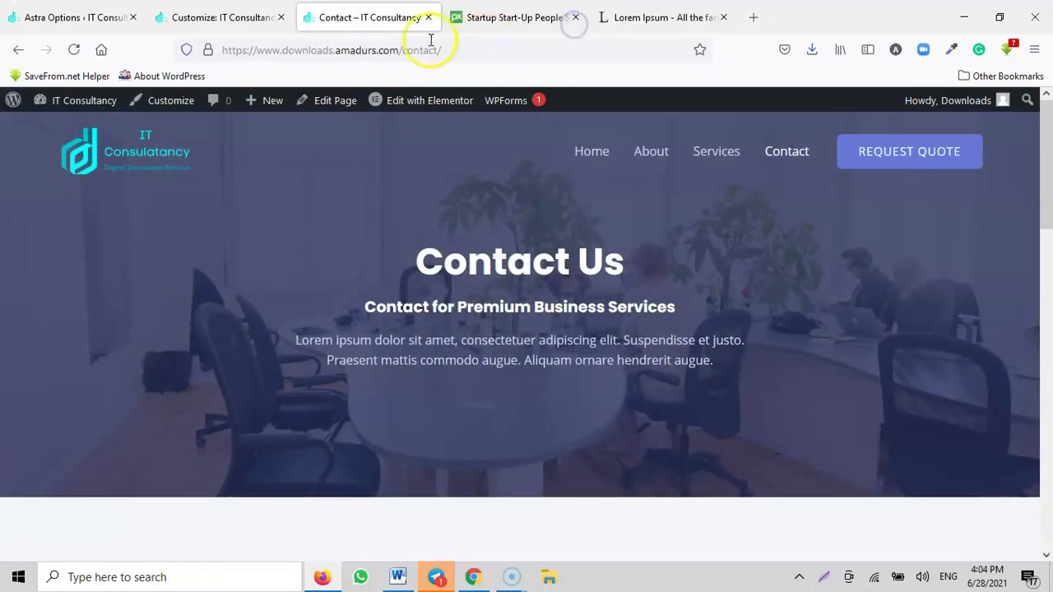
pyautogui.click(216, 18)
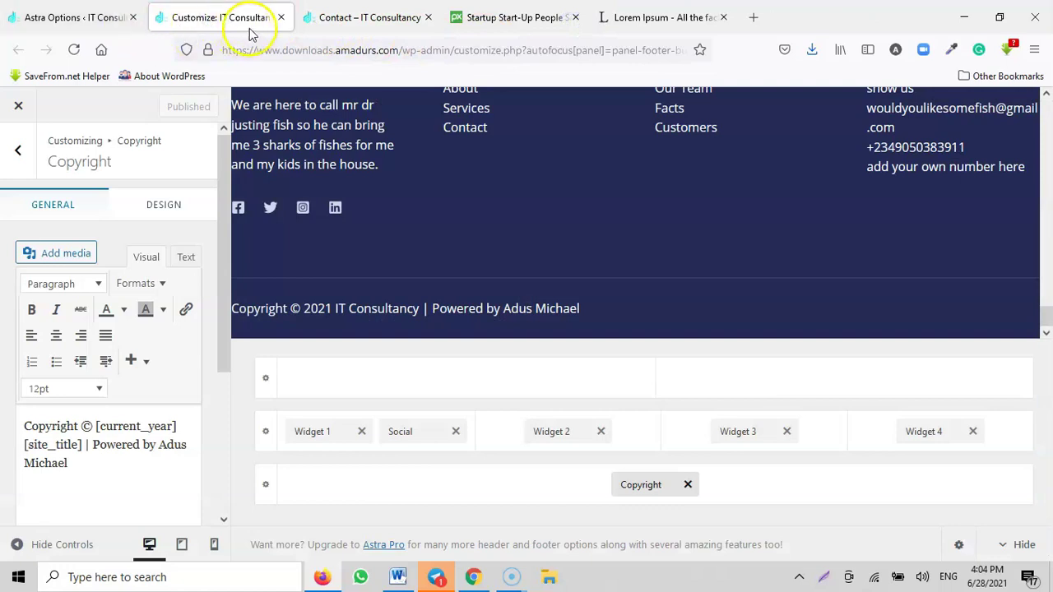
pyautogui.click(280, 19)
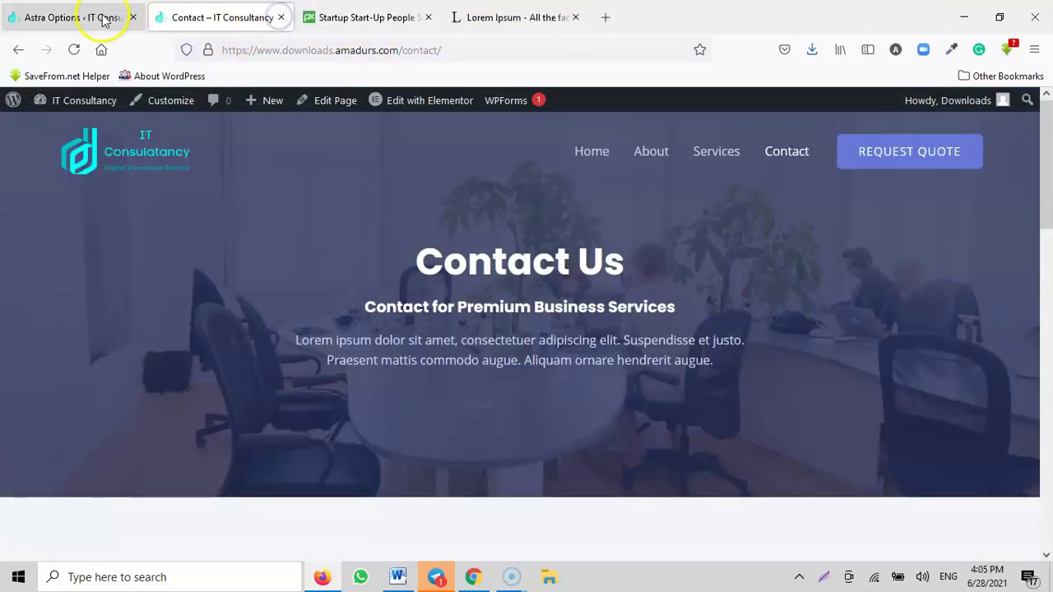
pyautogui.click(108, 17)
pyautogui.scroll(1, 57, 284)
pyautogui.click(43, 136)
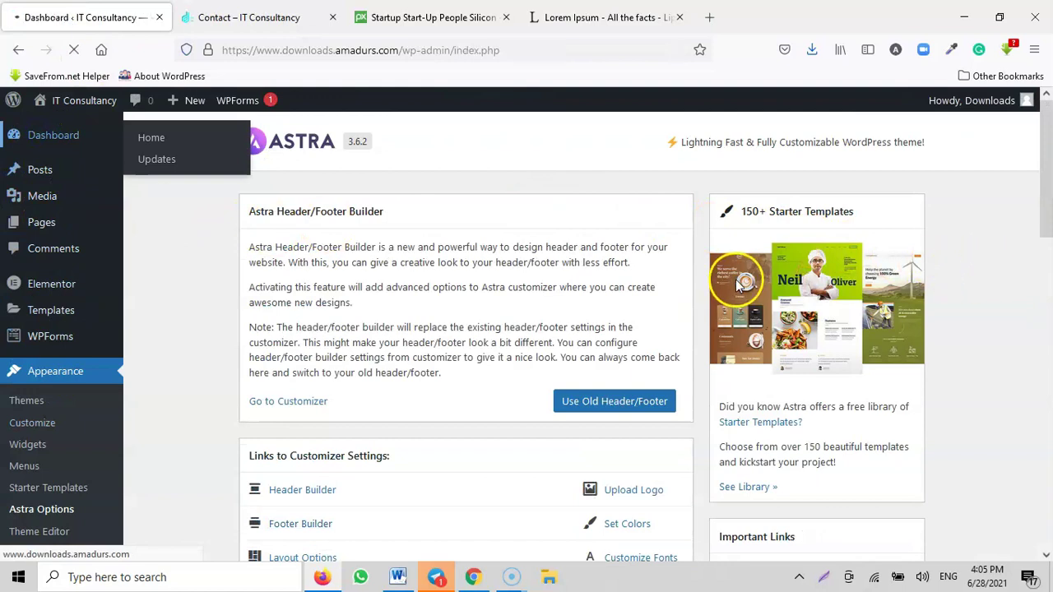
pyautogui.scroll(-1, 66, 222)
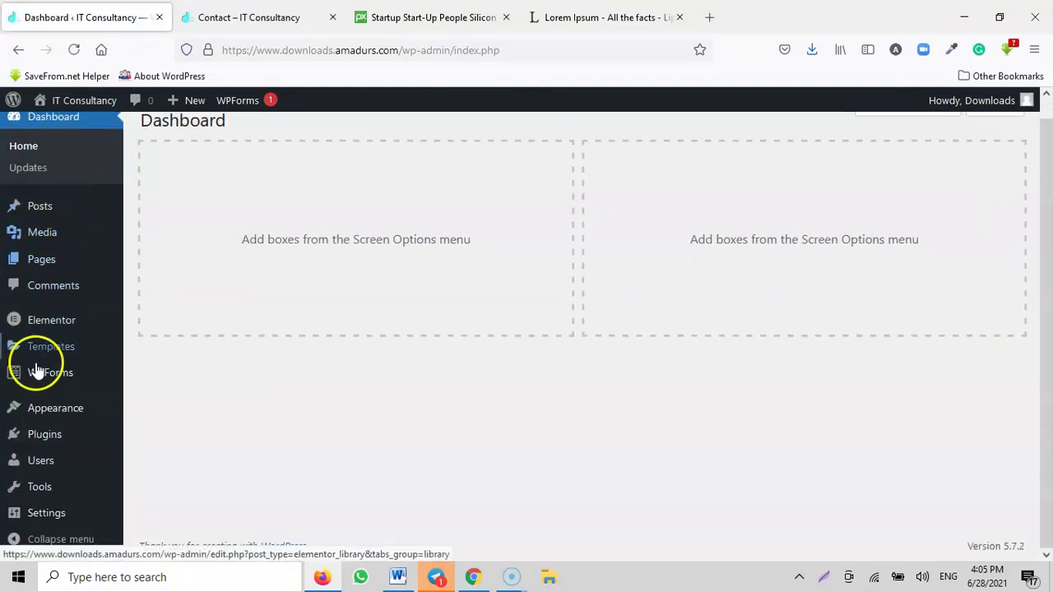
pyautogui.scroll(1, 50, 374)
pyautogui.click(222, 15)
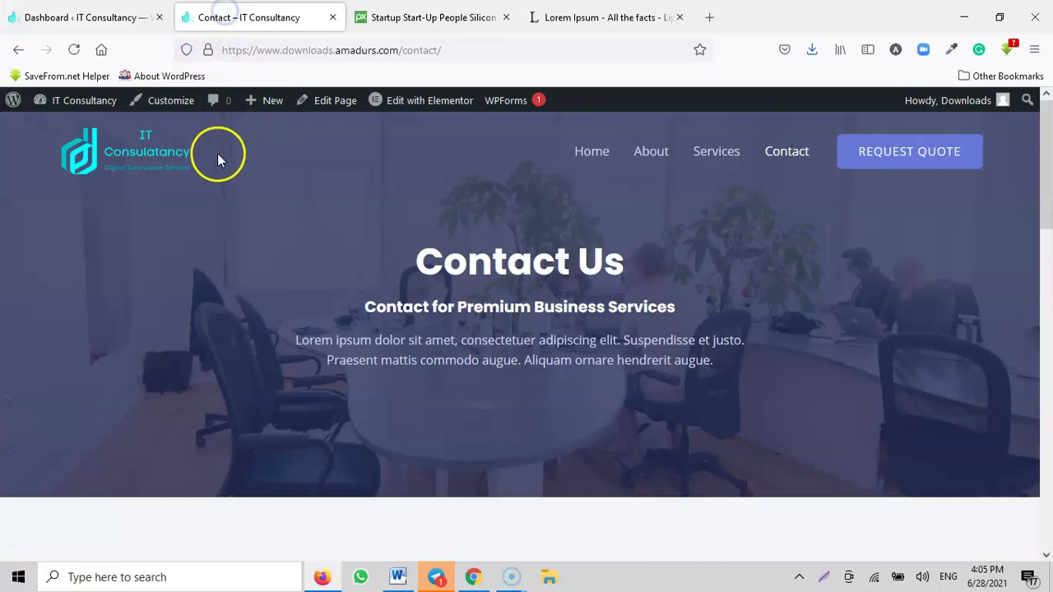
# Step: Bring the live site back to its home page via the logo, then switch to the Dashboard tab
pyautogui.click(144, 159)
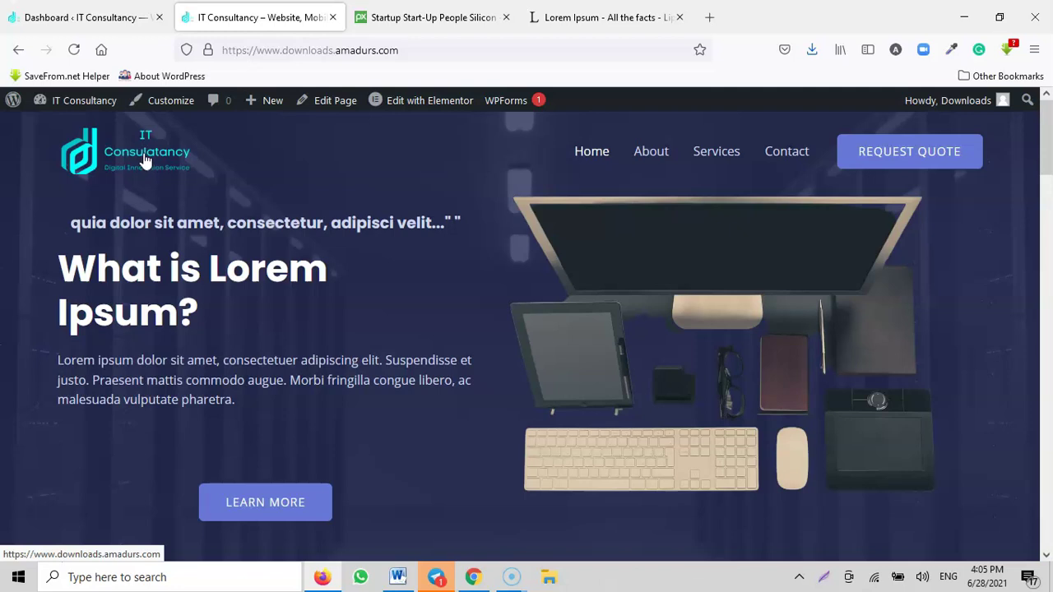
pyautogui.click(82, 16)
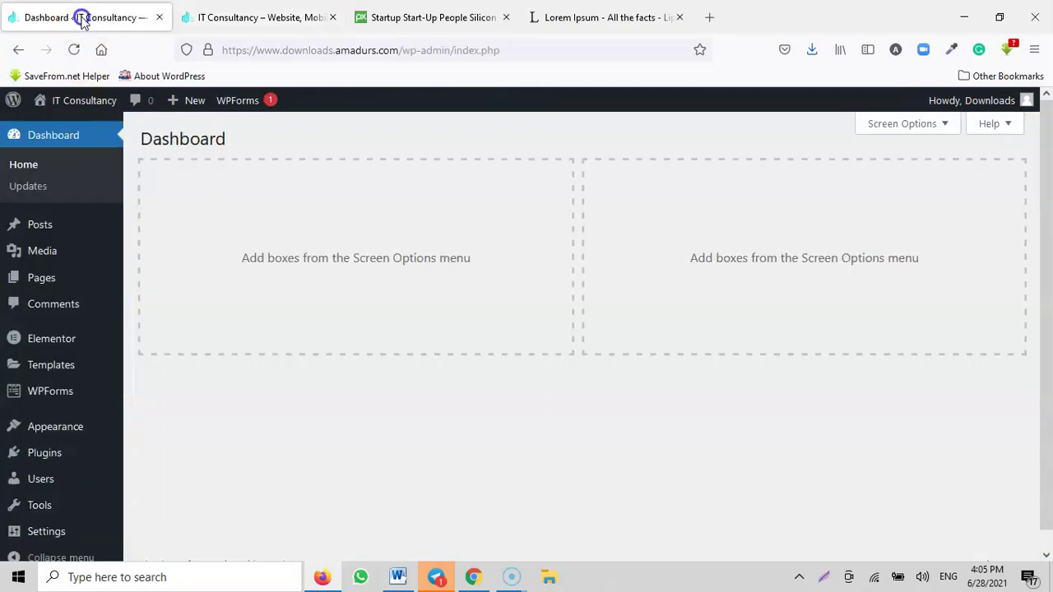
pyautogui.scroll(-1, 33, 387)
# Step: Go to Plugins > Add New and search plugins for 'live chat'
pyautogui.moveTo(49, 432)
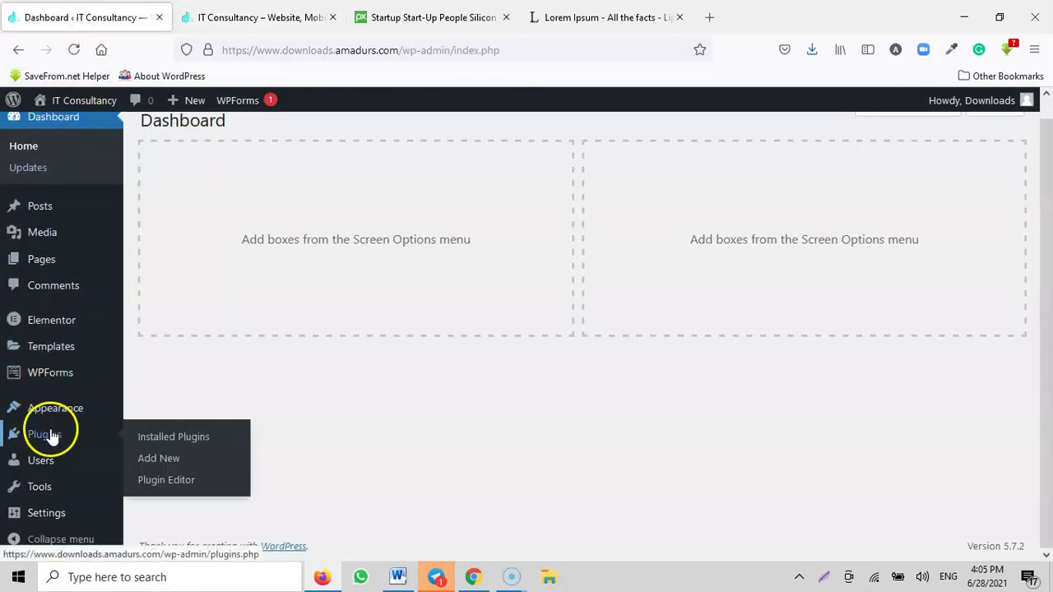
pyautogui.click(149, 455)
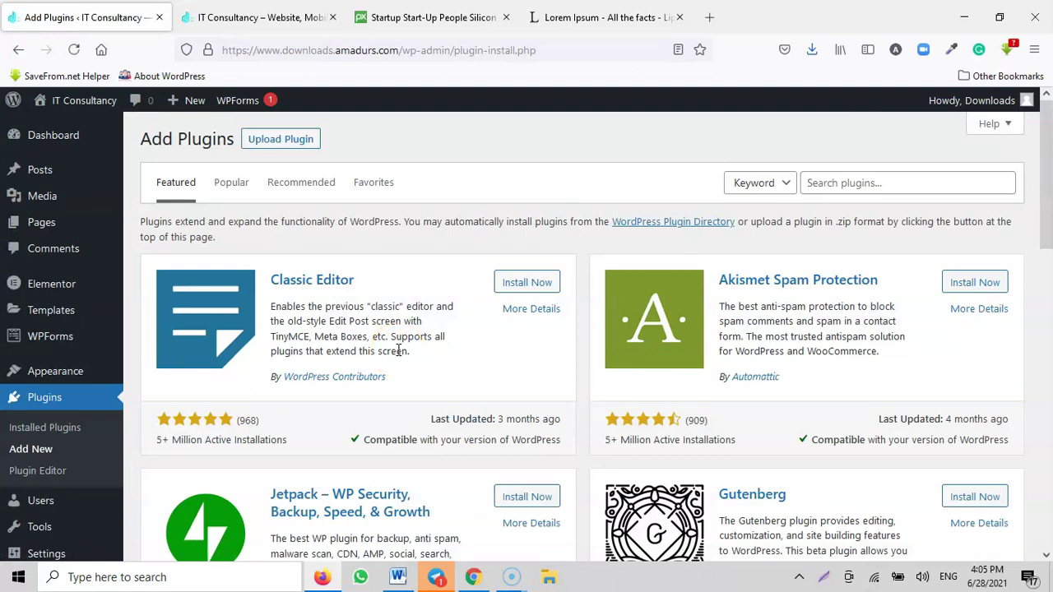
pyautogui.click(862, 185)
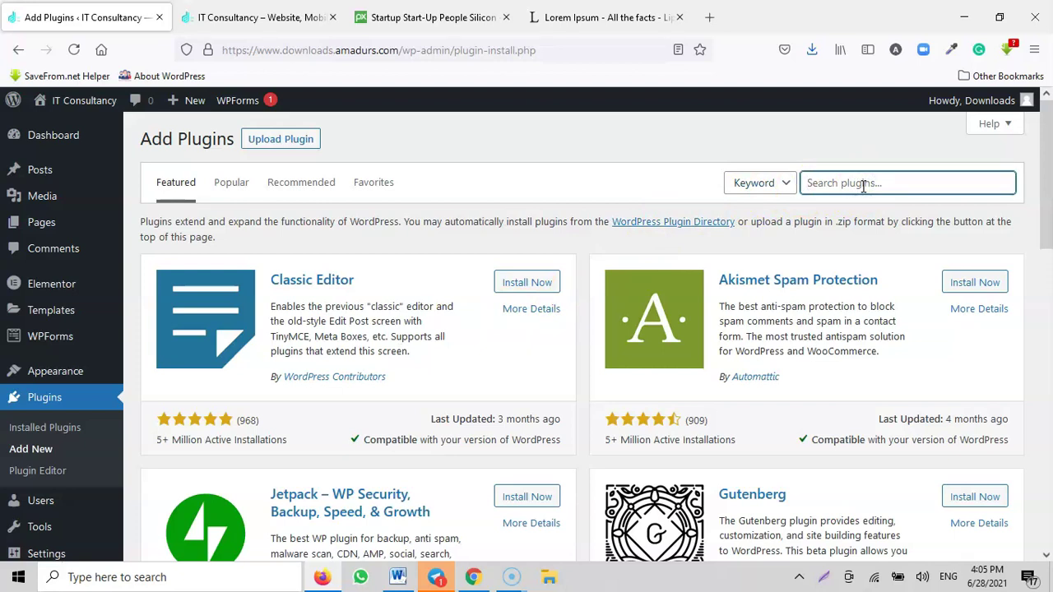
pyautogui.write('payment')
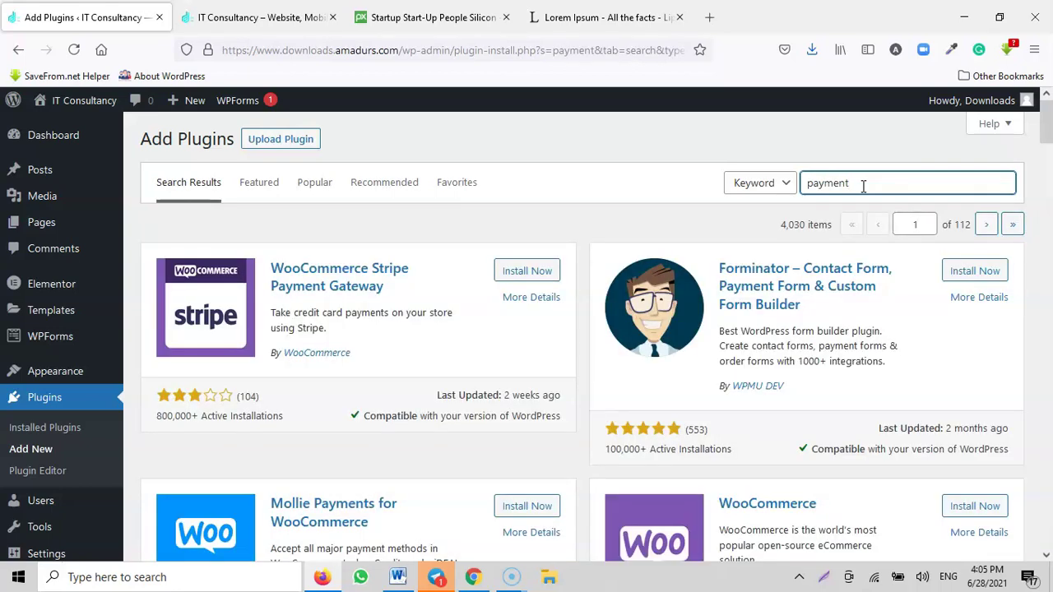
pyautogui.press('BackSpace')
pyautogui.press('BackSpace')
pyautogui.press('BackSpace')
pyautogui.press('BackSpace')
pyautogui.press('BackSpace')
pyautogui.press('BackSpace')
pyautogui.write('live')
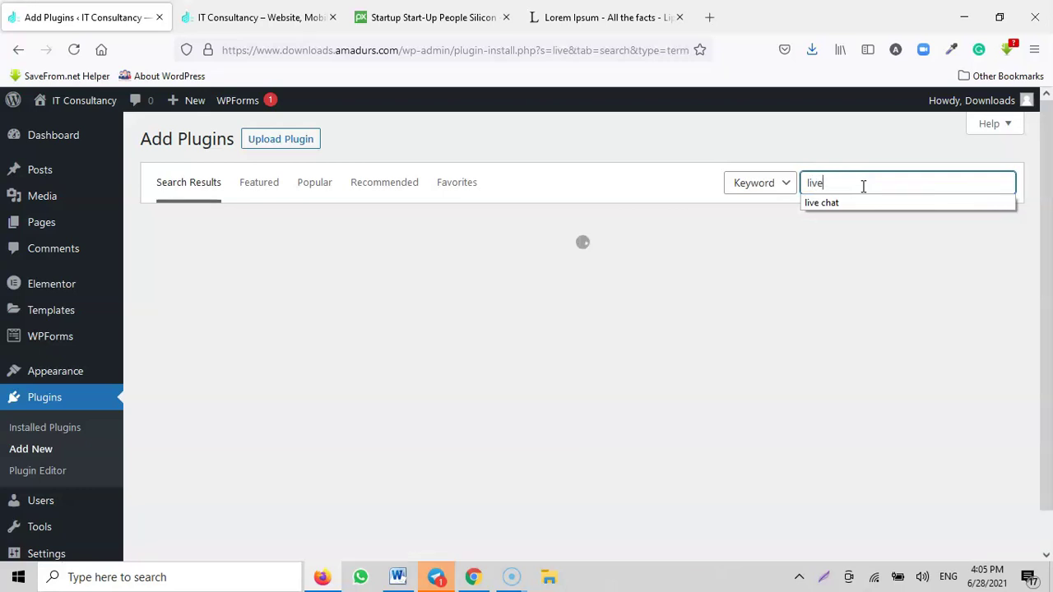
pyautogui.click(858, 203)
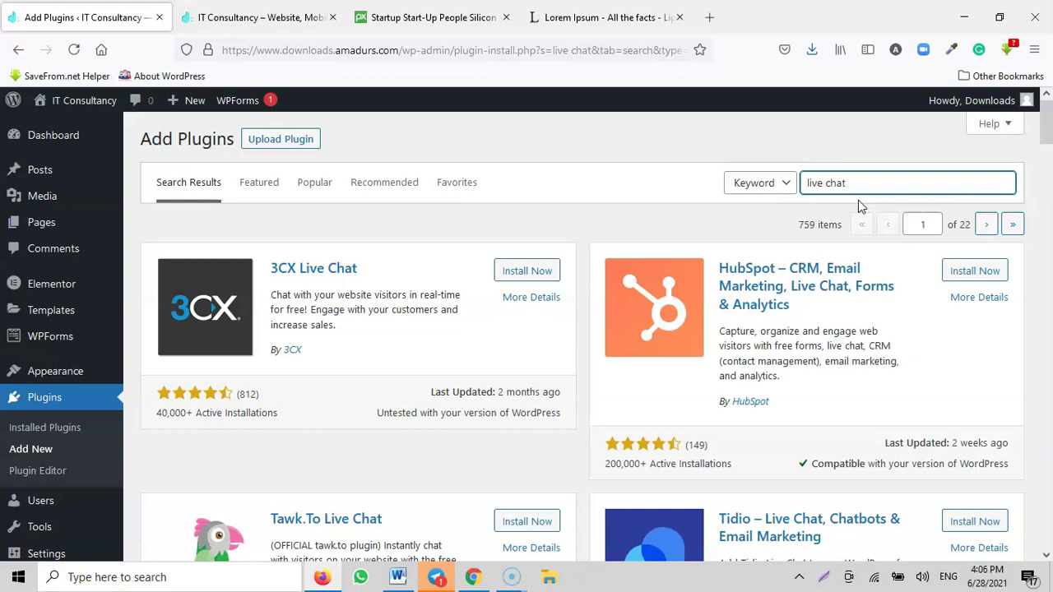
# Step: Open the Tawk.To Live Chat plugin details and browse its screenshots
pyautogui.click(654, 320)
pyautogui.scroll(-3, 527, 312)
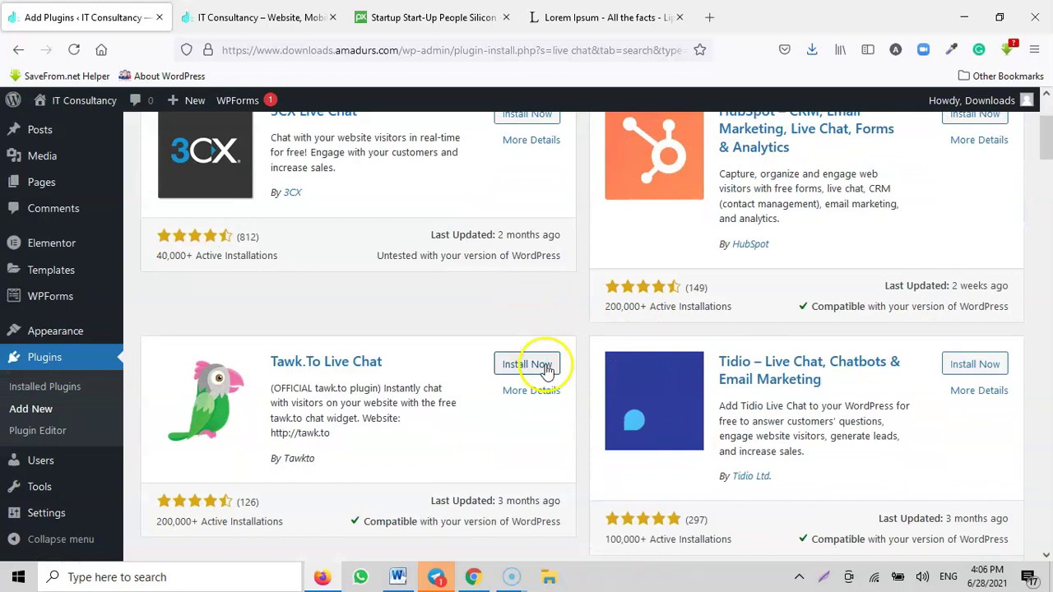
pyautogui.click(536, 393)
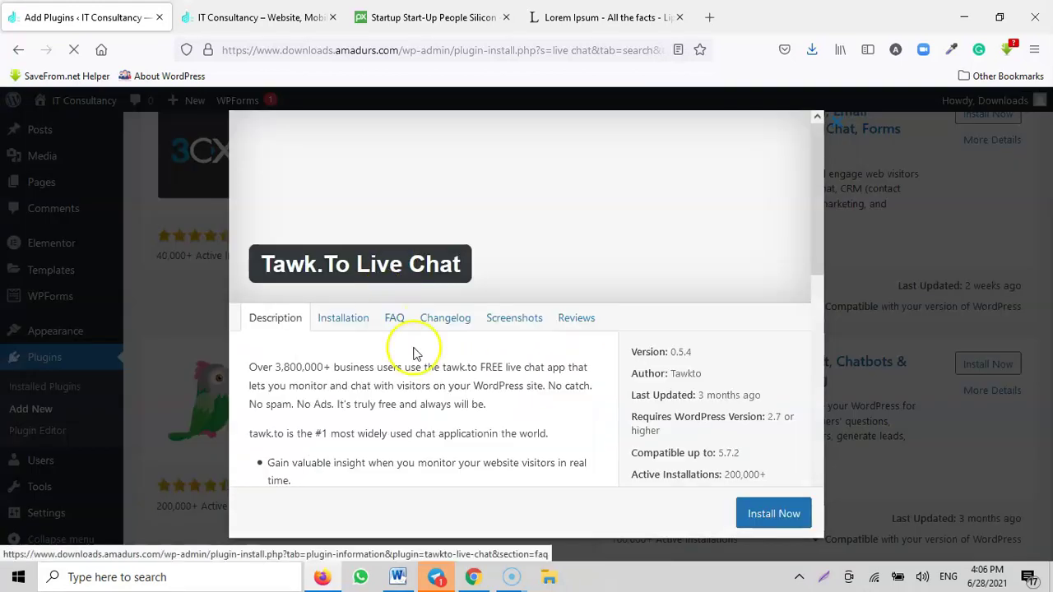
pyautogui.click(516, 319)
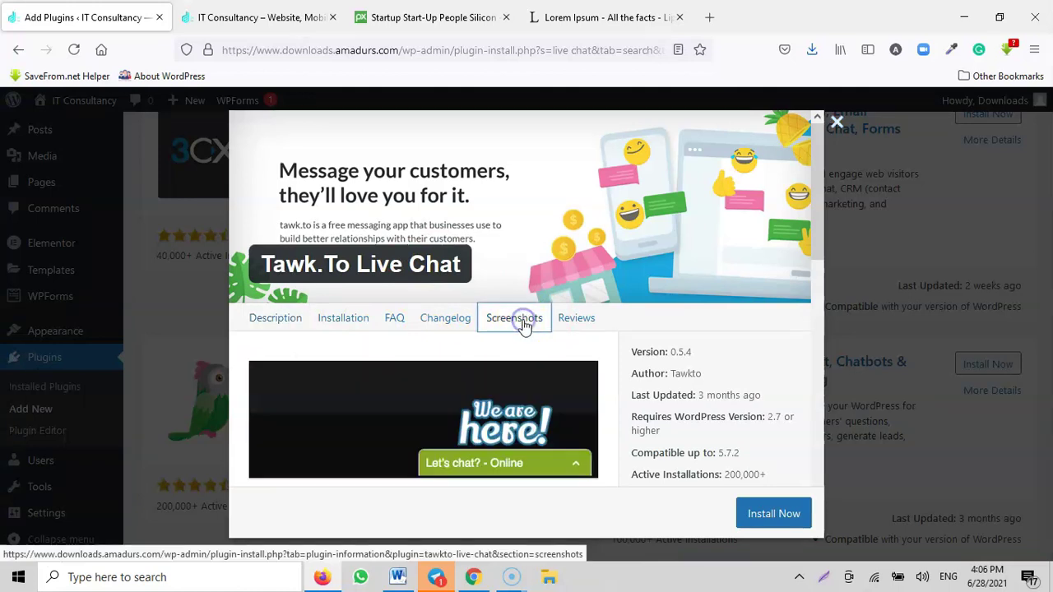
pyautogui.scroll(-2, 519, 352)
pyautogui.scroll(-3, 520, 352)
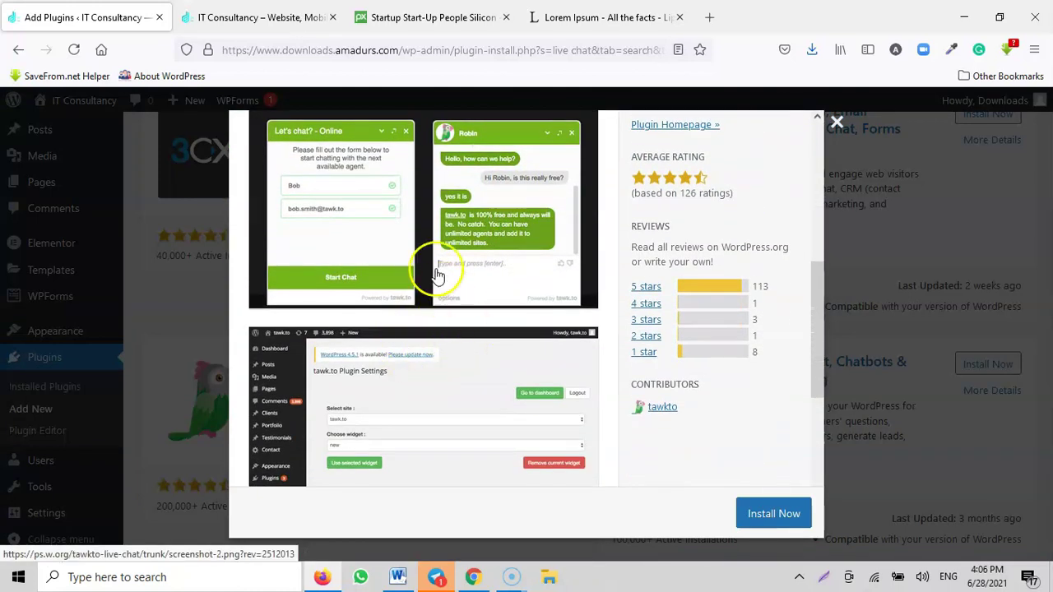
pyautogui.scroll(-4, 482, 272)
pyautogui.scroll(9, 494, 303)
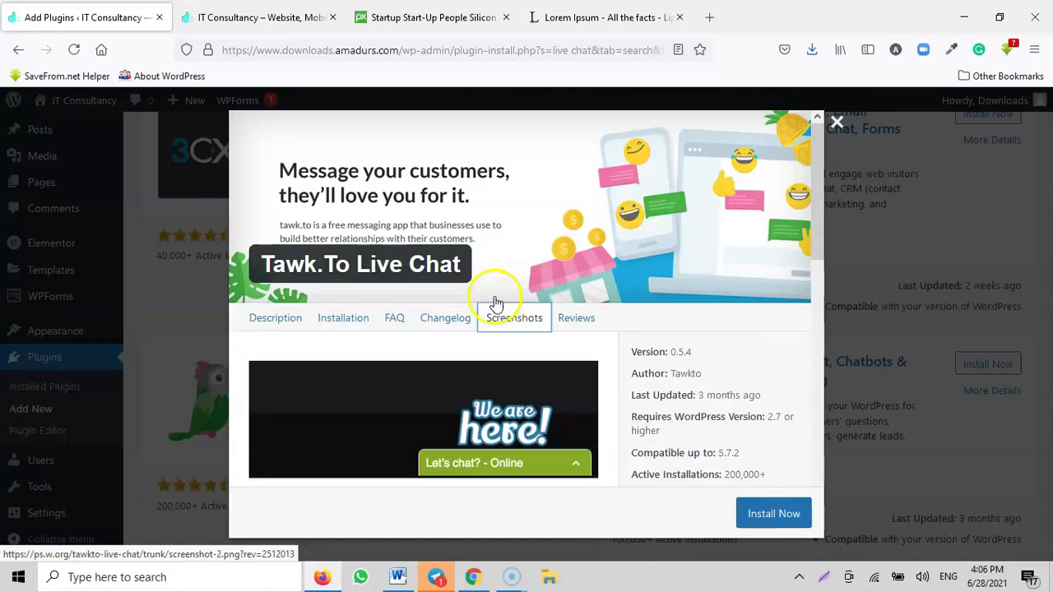
# Step: Read the Tawk.To plugin's user reviews and installation steps
pyautogui.click(567, 319)
pyautogui.scroll(-2, 370, 308)
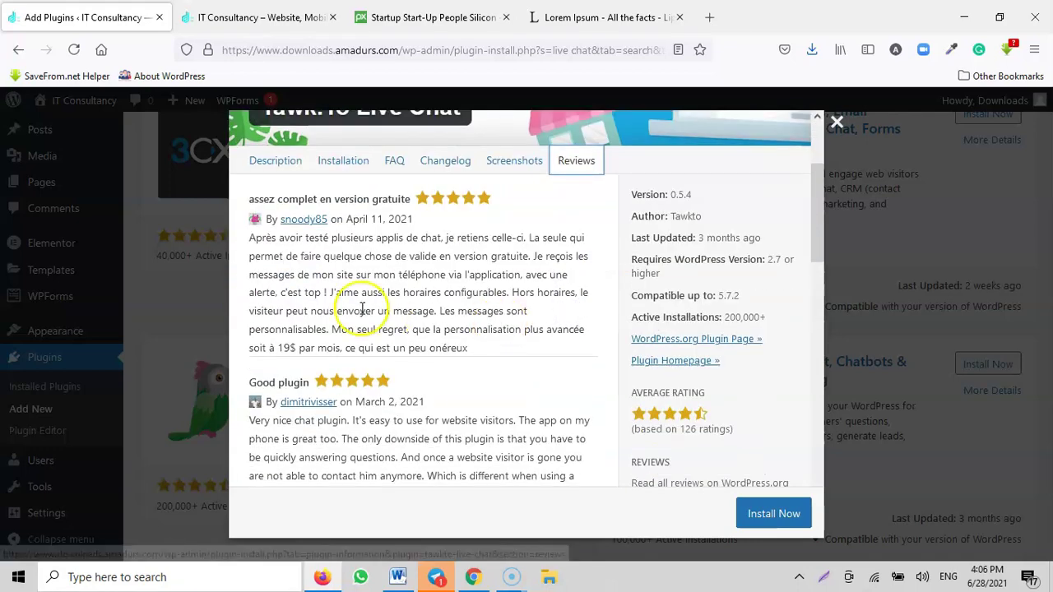
pyautogui.scroll(-2, 376, 329)
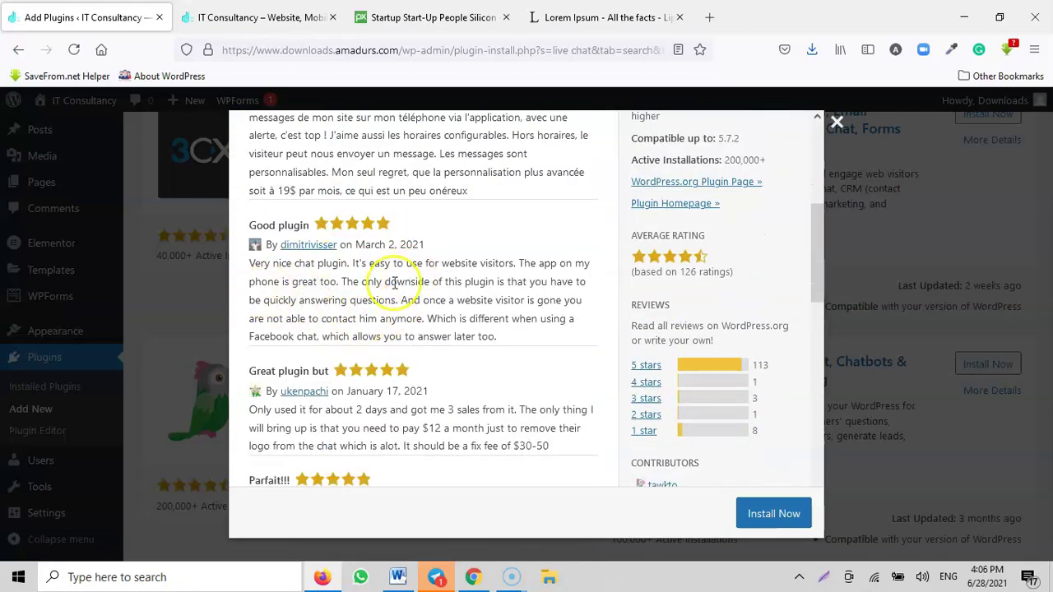
pyautogui.scroll(-2, 411, 346)
pyautogui.scroll(6, 461, 329)
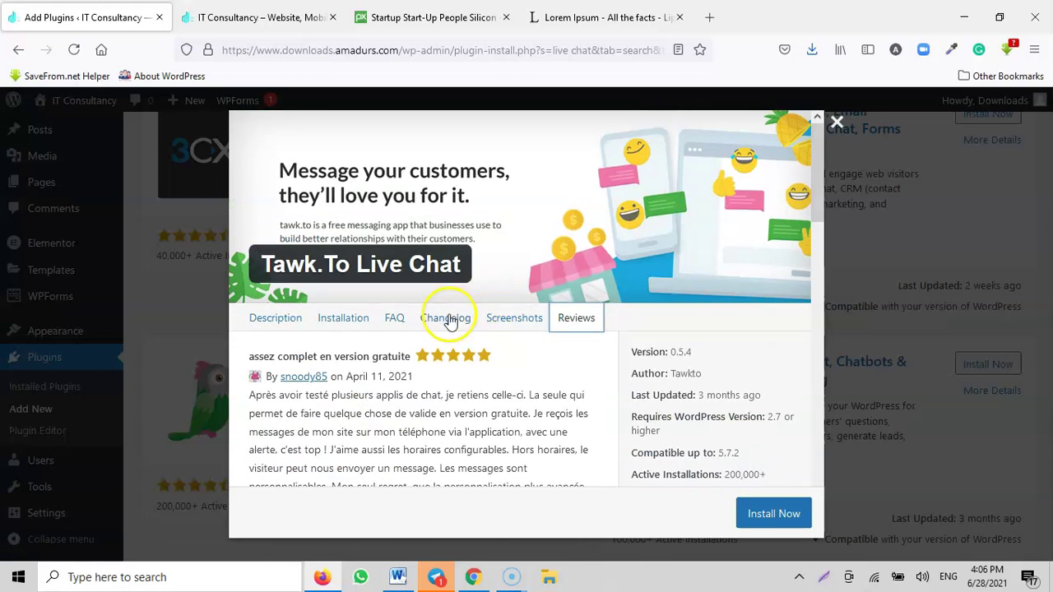
pyautogui.click(339, 318)
pyautogui.scroll(-2, 378, 329)
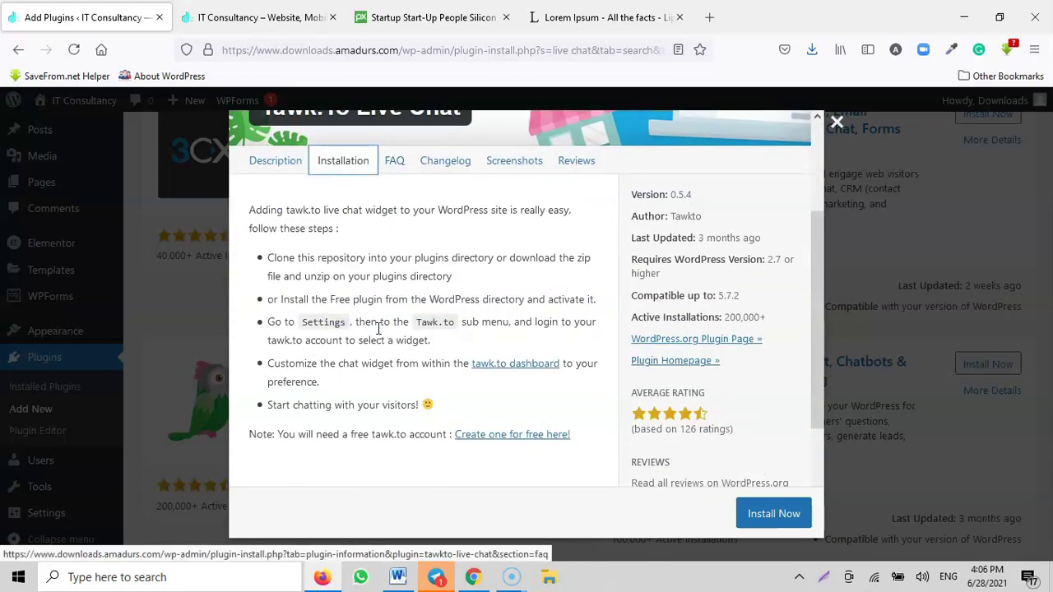
pyautogui.scroll(-2, 482, 280)
pyautogui.scroll(4, 481, 292)
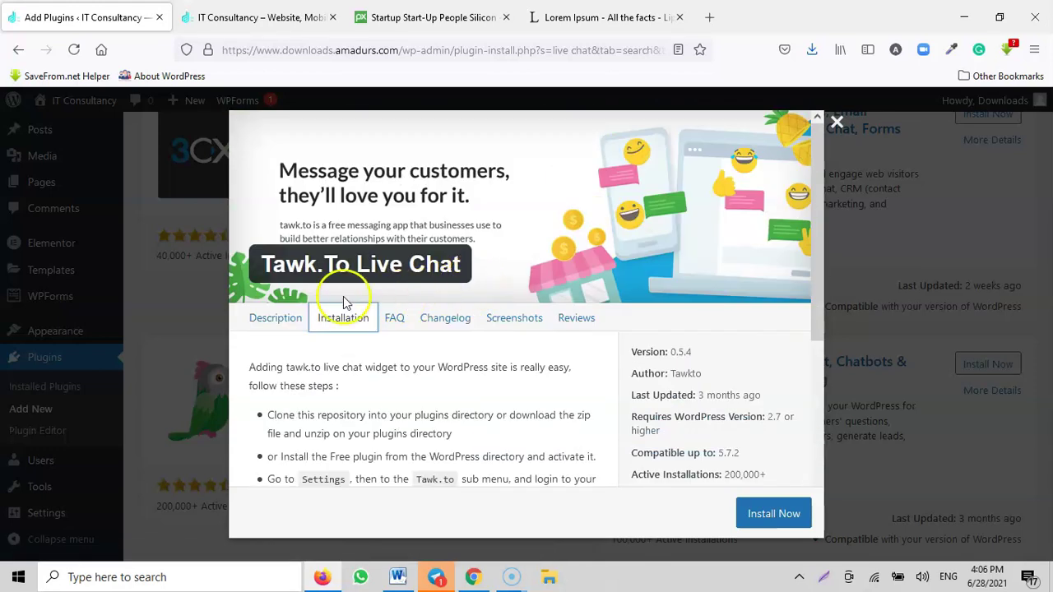
# Step: Reread the Tawk.To description, then close the details to return to the results
pyautogui.click(274, 319)
pyautogui.scroll(-3, 329, 288)
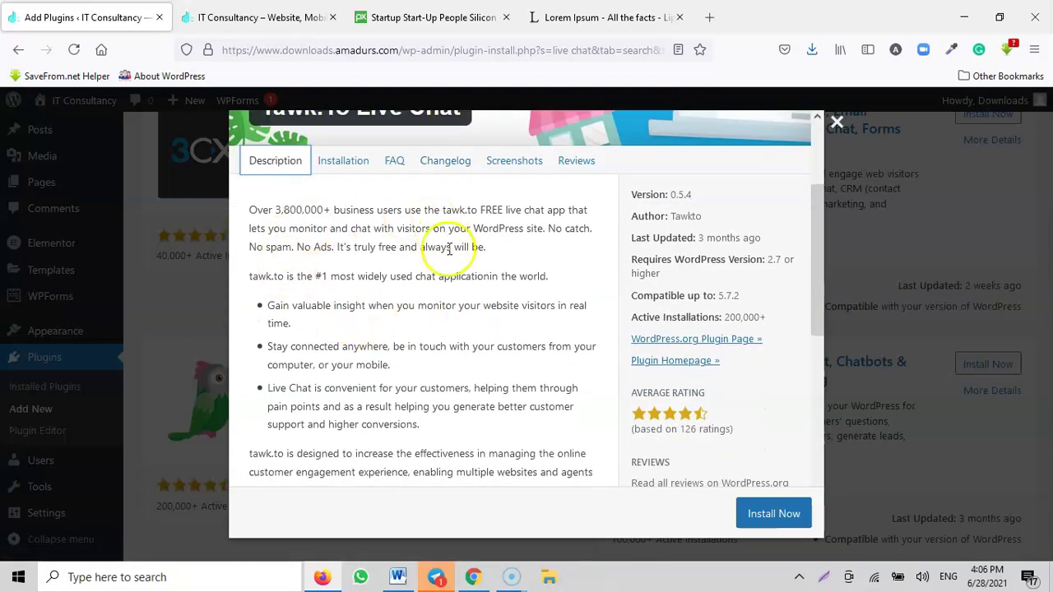
pyautogui.scroll(-2, 395, 296)
pyautogui.scroll(-3, 482, 233)
pyautogui.scroll(6, 494, 329)
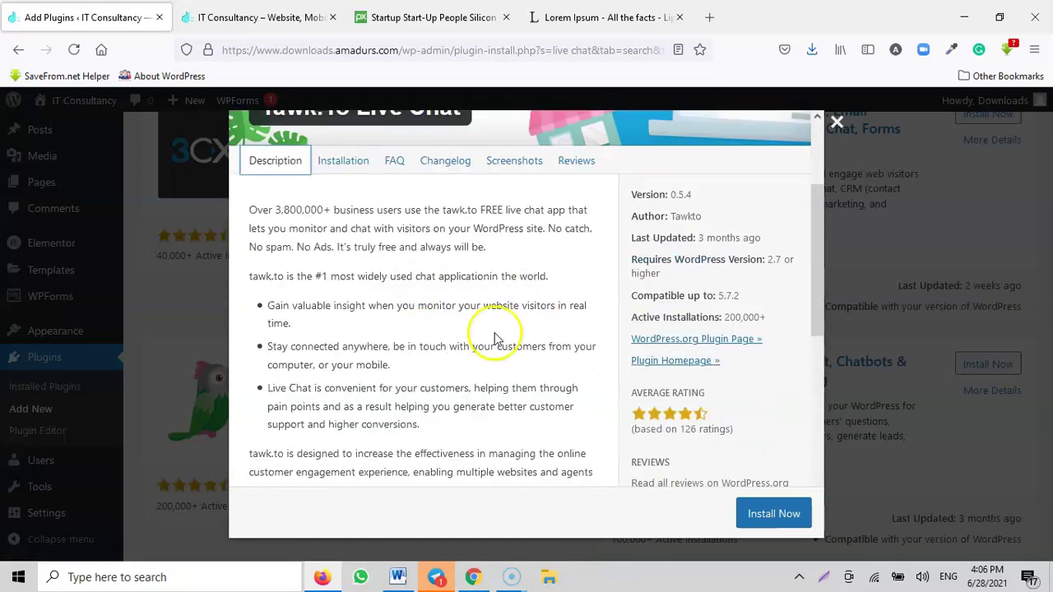
pyautogui.click(837, 122)
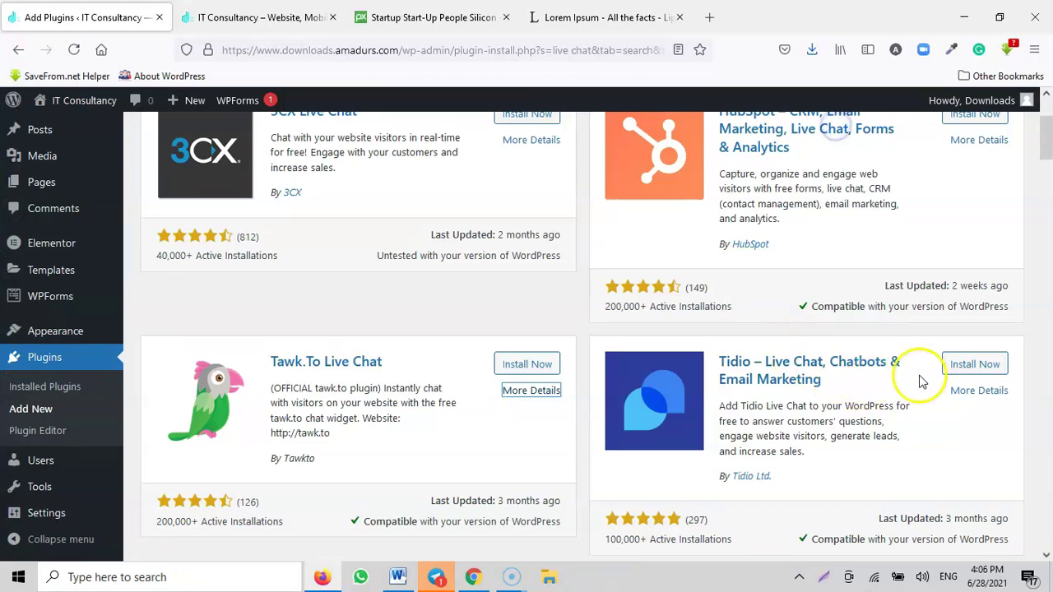
pyautogui.click(978, 391)
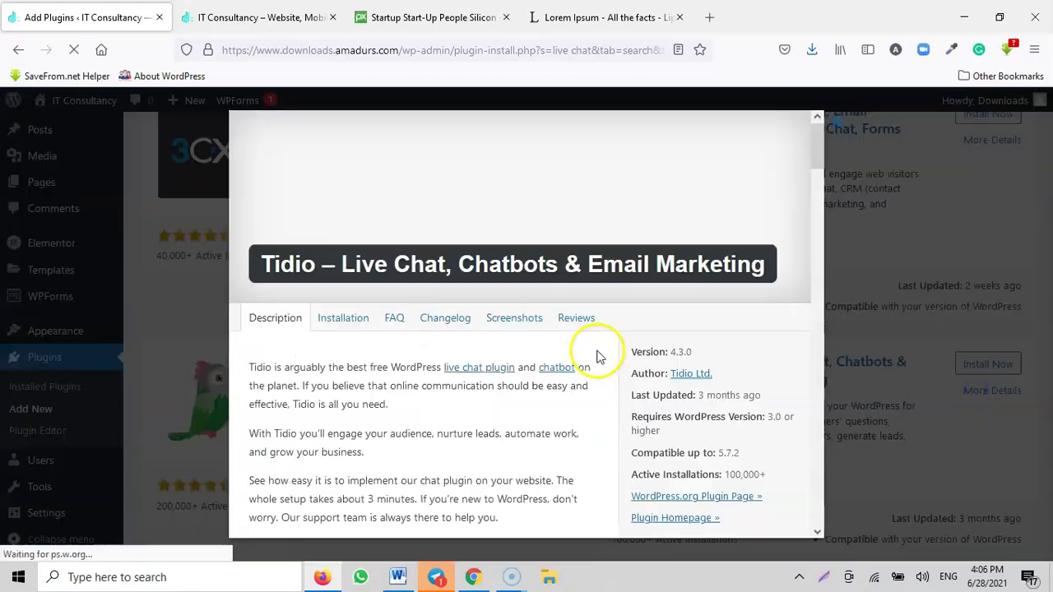
pyautogui.click(519, 321)
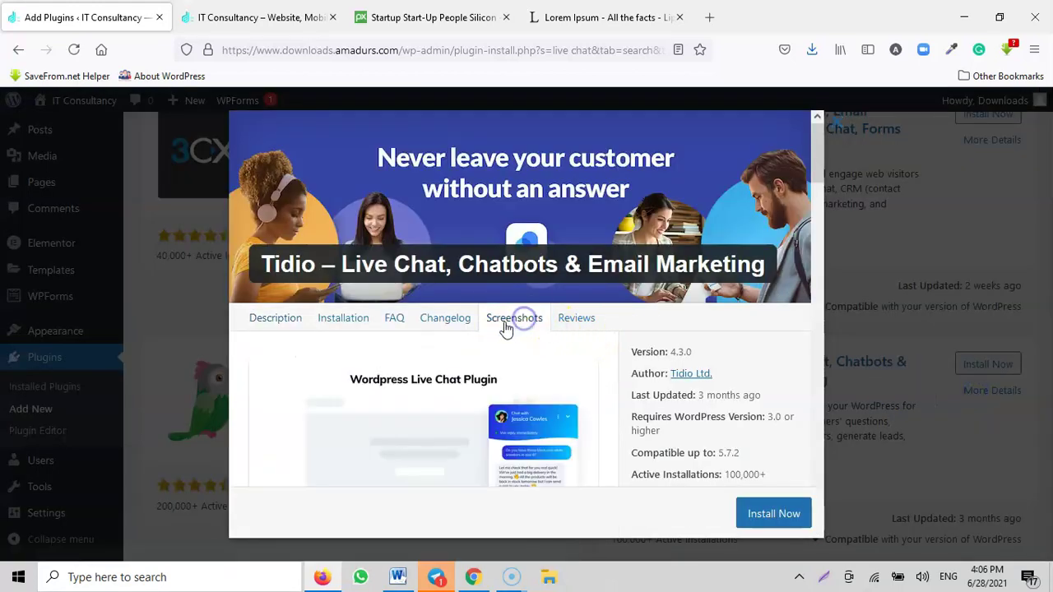
pyautogui.click(582, 325)
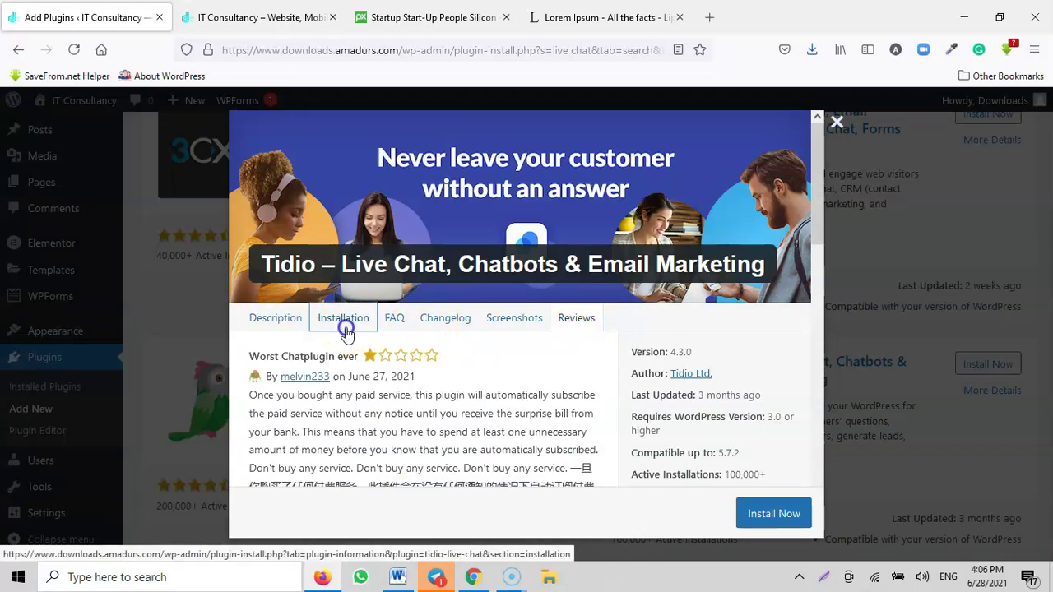
pyautogui.click(278, 320)
pyautogui.scroll(-2, 576, 317)
pyautogui.scroll(2, 587, 317)
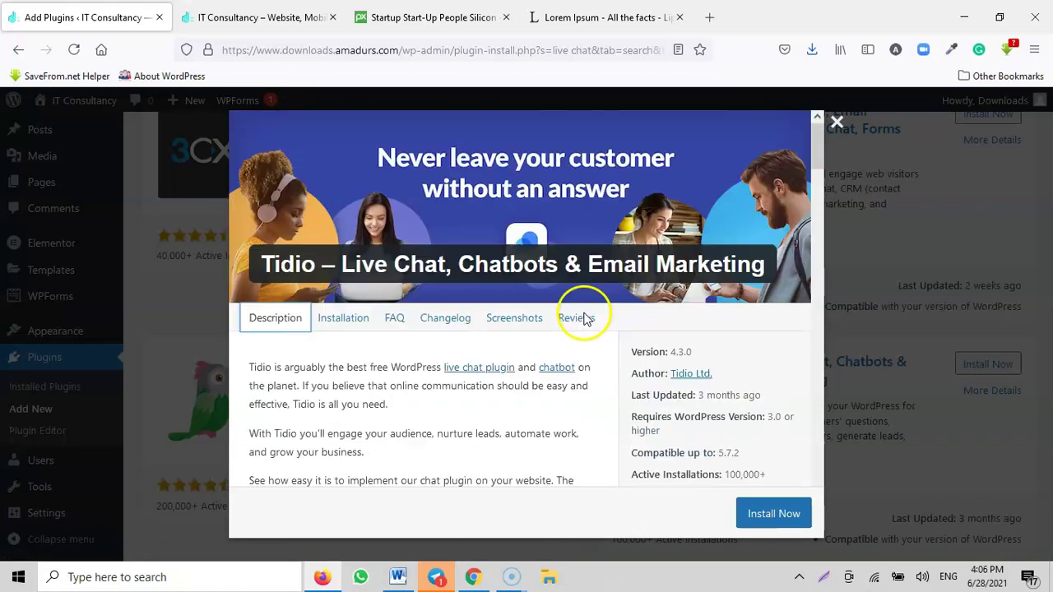
pyautogui.click(838, 123)
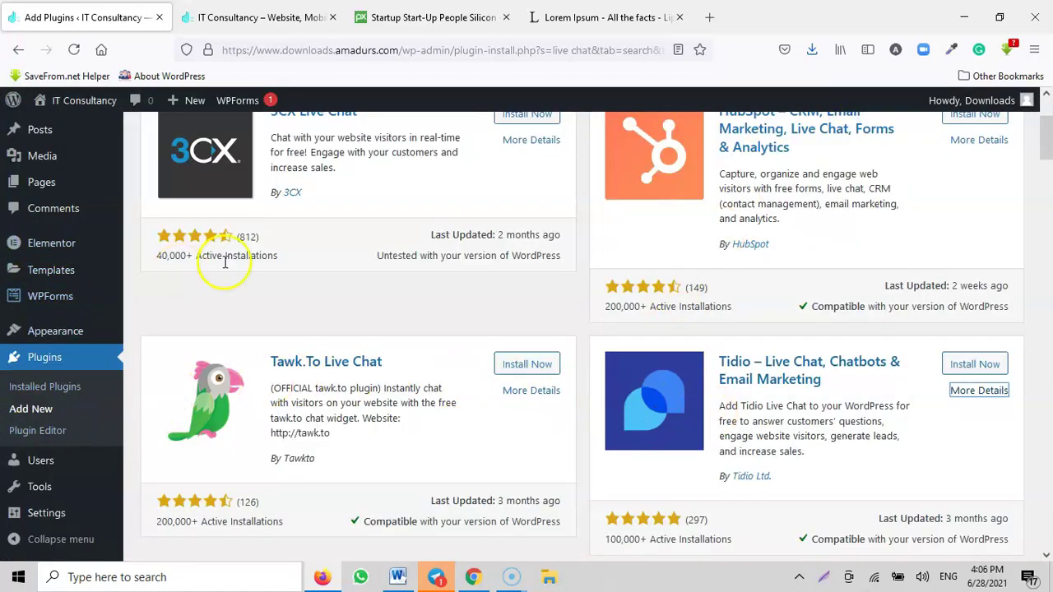
pyautogui.scroll(-3, 93, 364)
pyautogui.scroll(5, 93, 364)
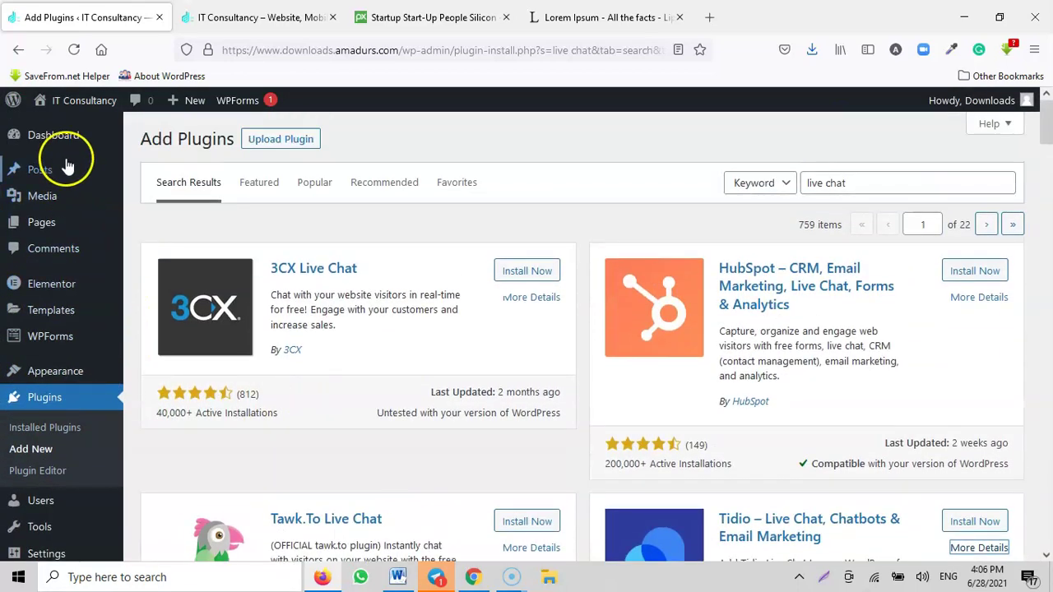
# Step: Return to the Dashboard, then open amadurshosting.com in a new tab beside the IT Consultancy site
pyautogui.click(52, 135)
pyautogui.click(245, 16)
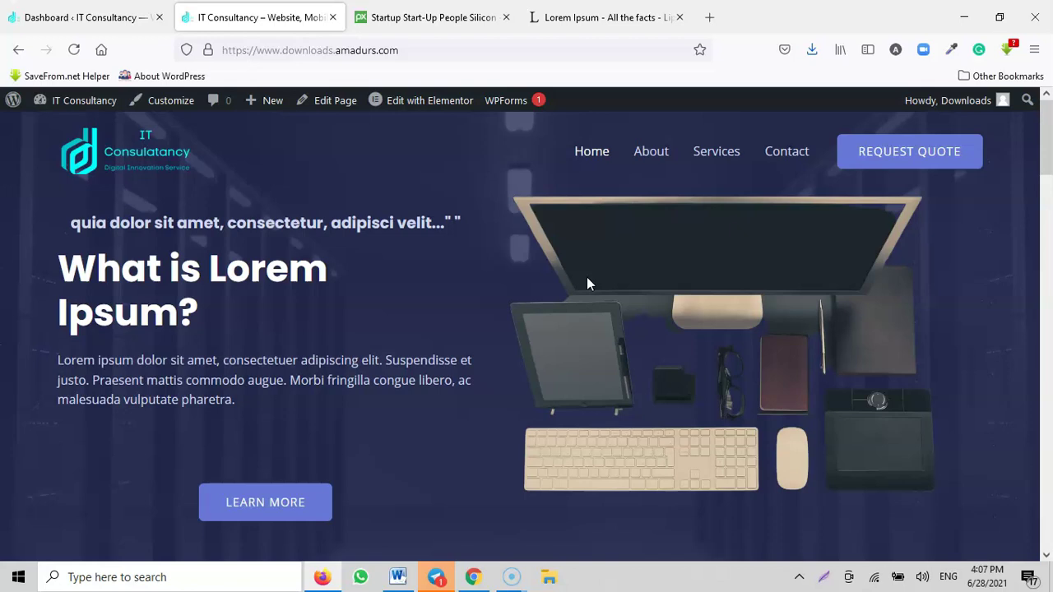
pyautogui.click(711, 17)
pyautogui.write('ama')
pyautogui.press('Return')
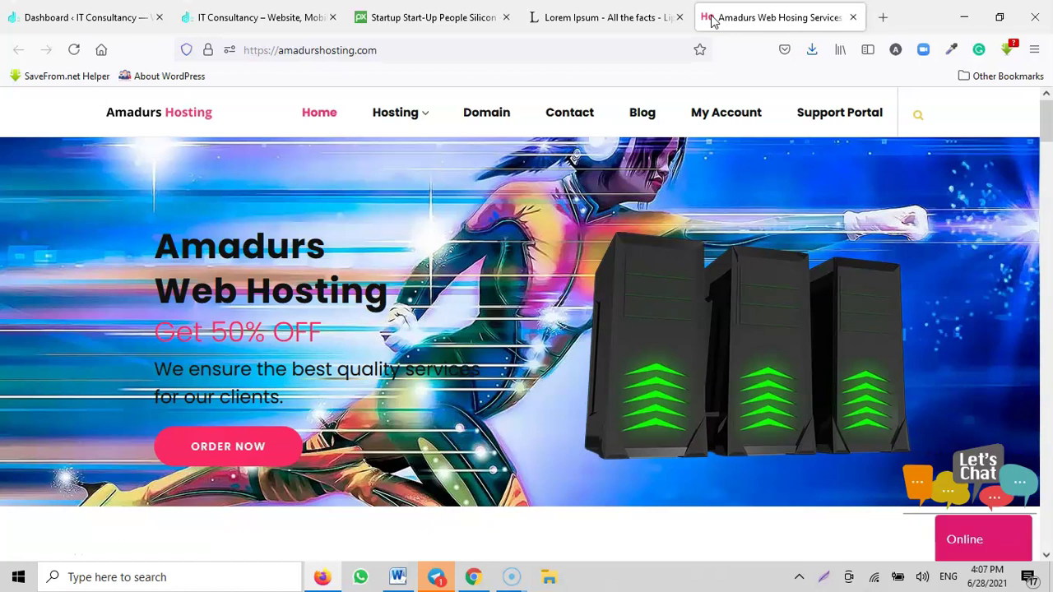
pyautogui.click(25, 15)
pyautogui.scroll(-2, 65, 403)
pyautogui.scroll(2, 69, 420)
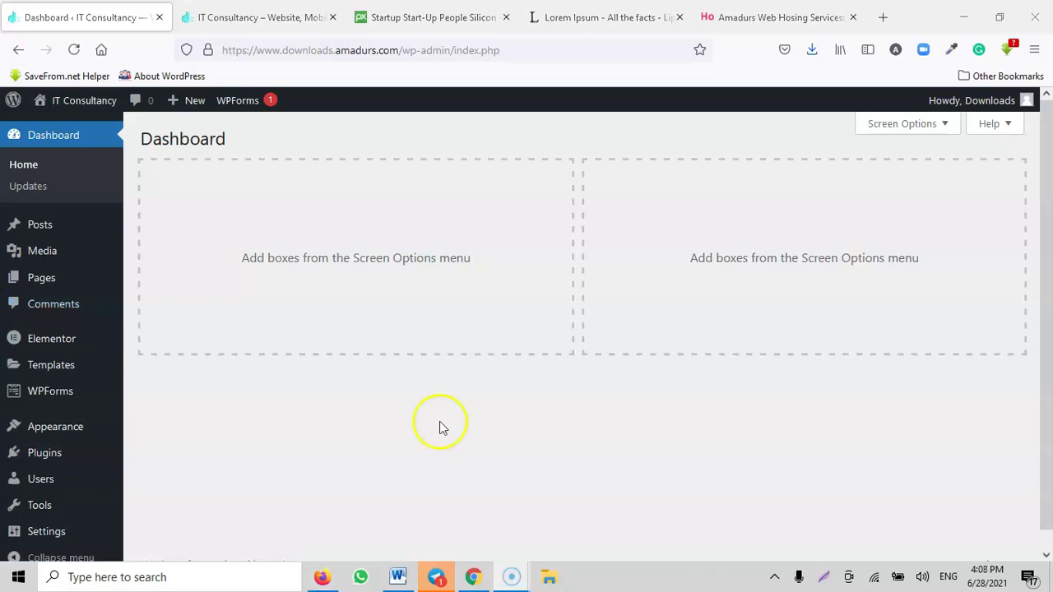
pyautogui.scroll(-1, 16, 374)
pyautogui.scroll(1, 25, 370)
pyautogui.click(732, 19)
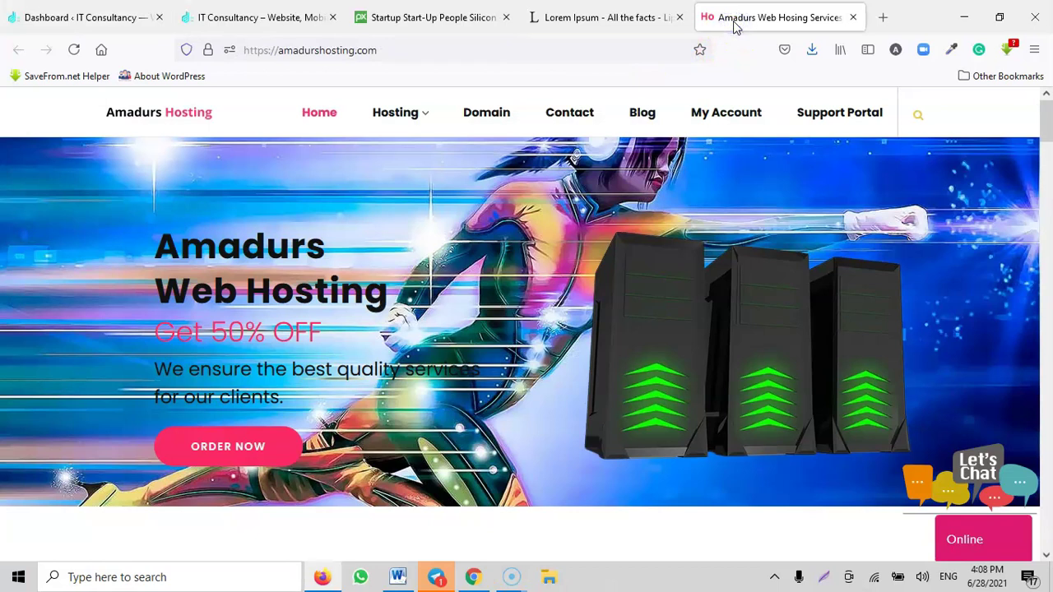